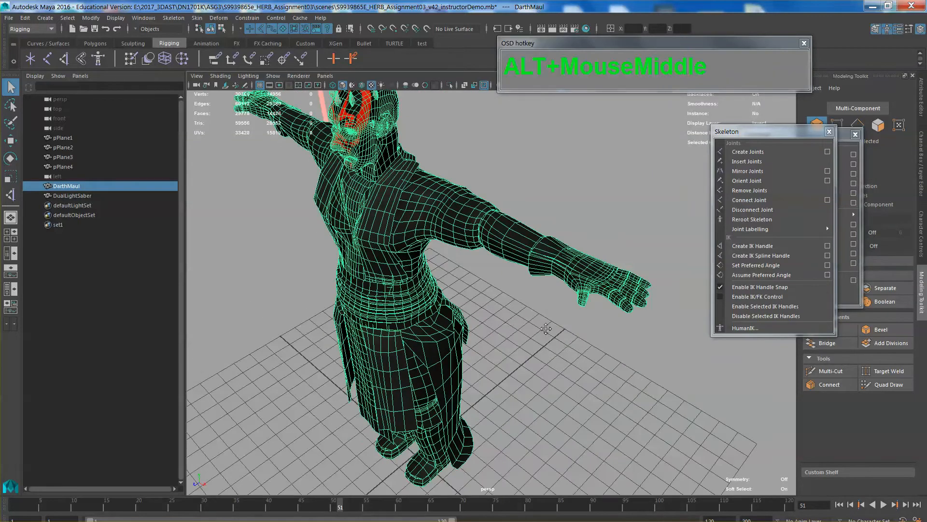
Examine the character's head, arms, hand and lower body mesh from several angles in the perspective view
{"action": "middle_click_drag", "start_coordinate": [530, 325], "coordinate": [540, 329], "text": "alt"}
{"action": "left_click_drag", "start_coordinate": [540, 329], "coordinate": [578, 328], "text": "alt"}
{"action": "left_click_drag", "start_coordinate": [552, 282], "coordinate": [561, 279], "text": "alt"}
{"action": "left_click_drag", "start_coordinate": [560, 203], "coordinate": [587, 165], "text": "alt"}
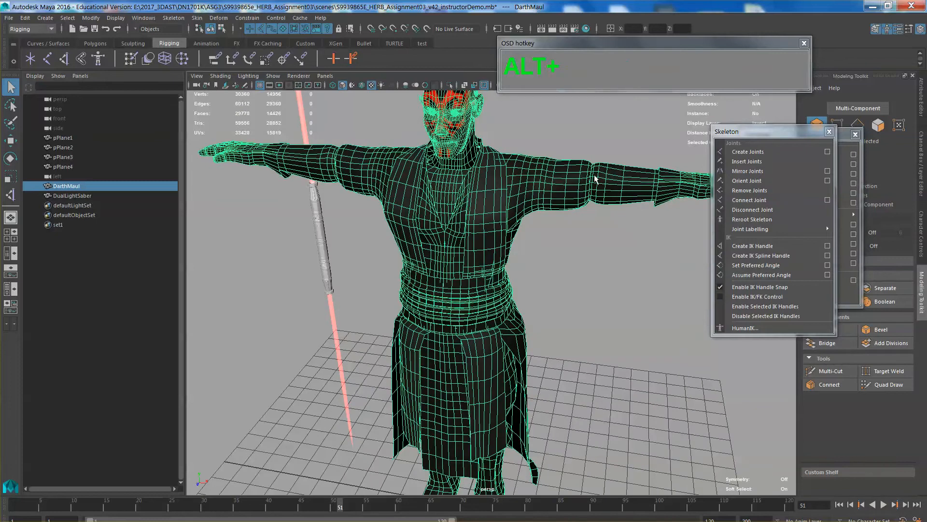
{"action": "middle_click_drag", "start_coordinate": [598, 202], "coordinate": [549, 269], "text": "alt"}
{"action": "scroll", "coordinate": [546, 273], "scroll_direction": "up", "scroll_amount": 5}
{"action": "left_click_drag", "start_coordinate": [538, 290], "coordinate": [517, 286], "text": "alt"}
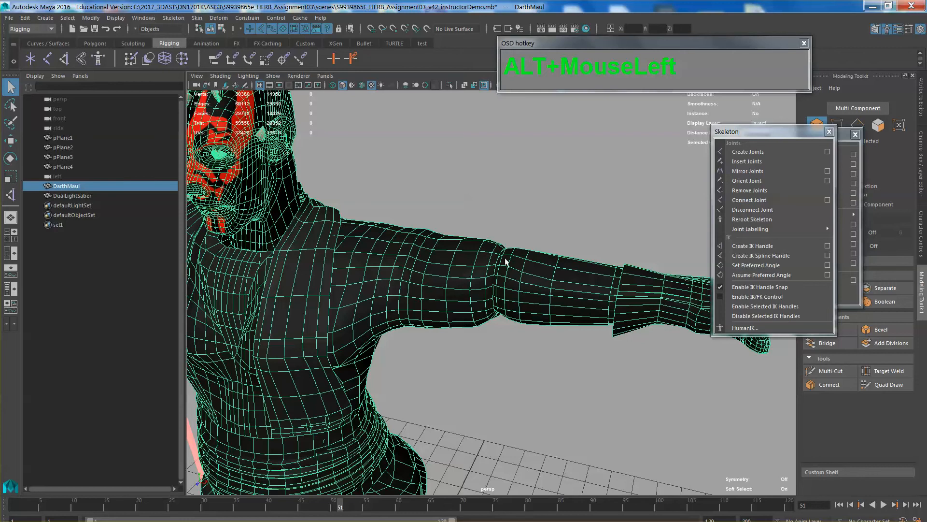
{"action": "middle_click_drag", "start_coordinate": [538, 279], "coordinate": [492, 269], "text": "alt"}
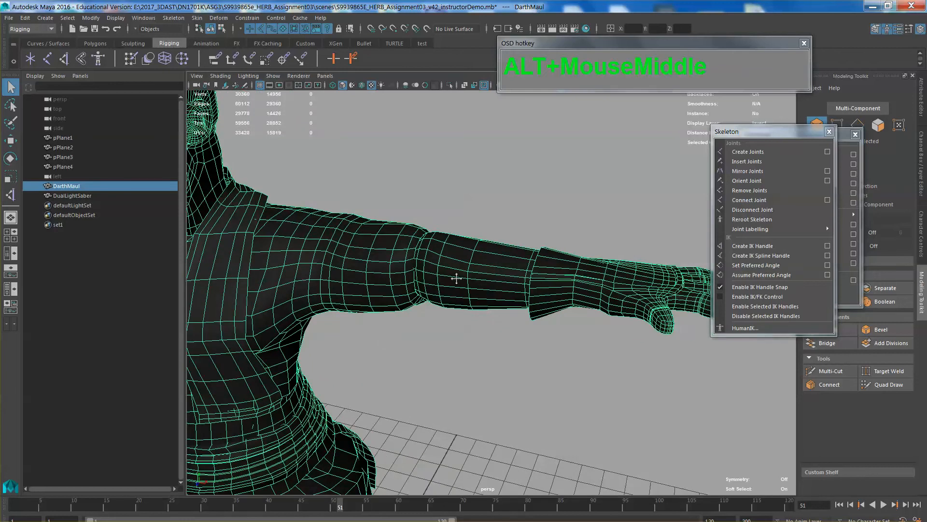
{"action": "mouse_move", "coordinate": [455, 275]}
{"action": "left_mouse_down", "text": "alt"}
{"action": "mouse_move", "coordinate": [492, 280]}
{"action": "mouse_move", "coordinate": [451, 275]}
{"action": "left_mouse_up", "text": "alt"}
{"action": "middle_click_drag", "start_coordinate": [451, 275], "coordinate": [483, 282], "text": "alt"}
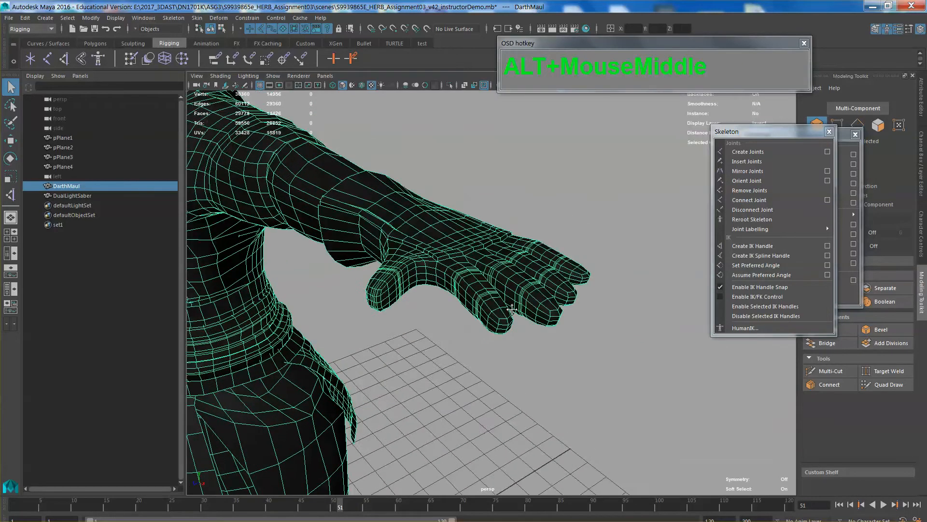
{"action": "left_click_drag", "start_coordinate": [482, 282], "coordinate": [475, 350], "text": "alt"}
{"action": "scroll", "coordinate": [498, 314], "scroll_direction": "down", "scroll_amount": 2}
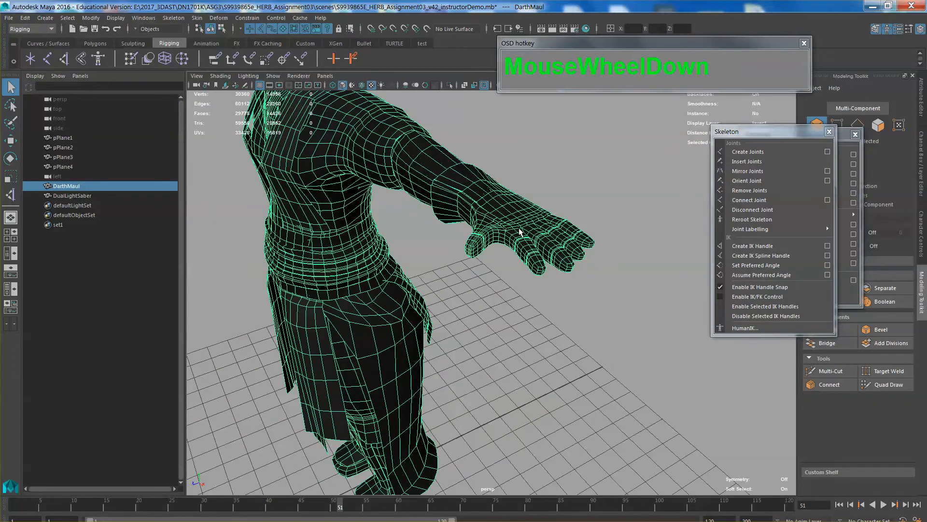
{"action": "left_click_drag", "start_coordinate": [521, 232], "coordinate": [517, 283], "text": "alt"}
{"action": "mouse_move", "coordinate": [517, 283]}
{"action": "middle_mouse_down", "text": "alt"}
{"action": "mouse_move", "coordinate": [514, 259]}
{"action": "mouse_move", "coordinate": [515, 276]}
{"action": "middle_mouse_up", "text": "alt"}
{"action": "left_click_drag", "start_coordinate": [515, 275], "coordinate": [539, 277], "text": "alt"}
{"action": "scroll", "coordinate": [472, 265], "scroll_direction": "down", "scroll_amount": 3}
Switch to the side view with the legs in frame, and move the floating Skeleton palette off the Constrain palette
{"action": "key", "text": "space"}
{"action": "middle_click_drag", "start_coordinate": [538, 276], "coordinate": [502, 338], "text": "alt"}
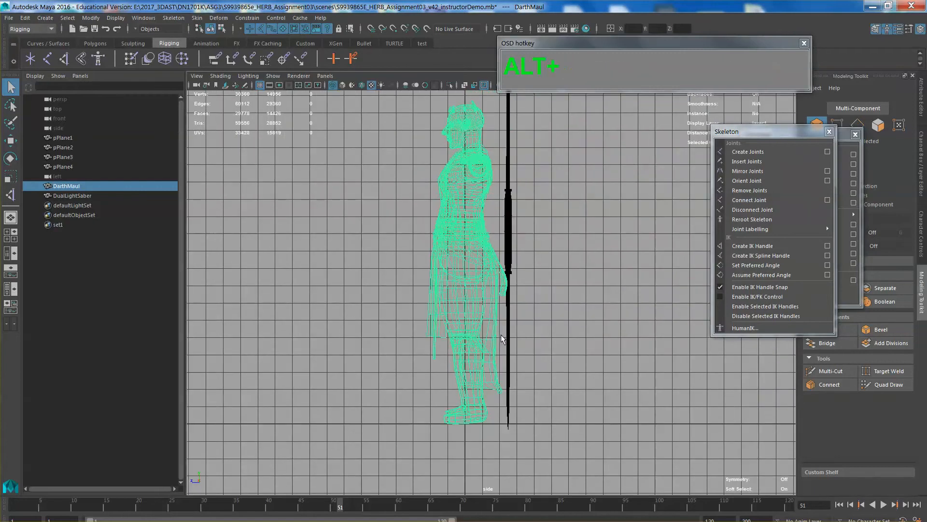
{"action": "right_click_drag", "start_coordinate": [521, 271], "coordinate": [477, 203], "text": "alt"}
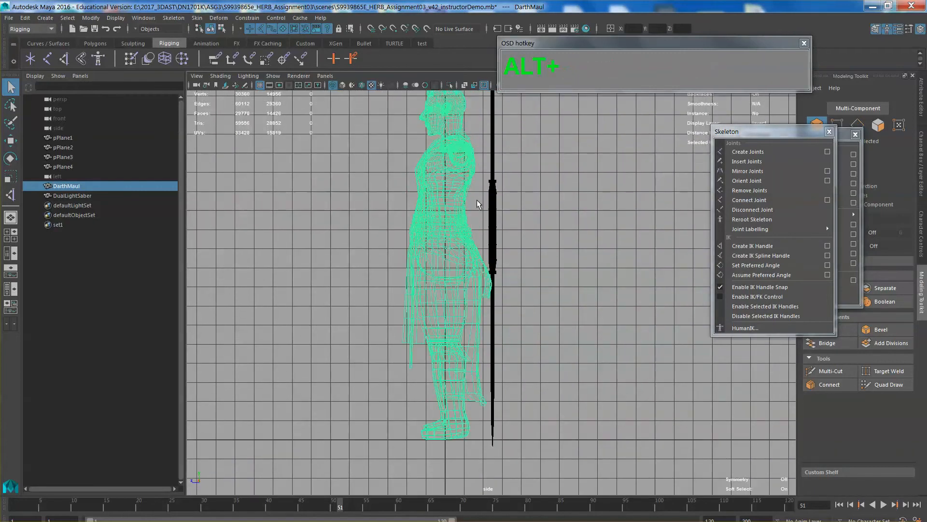
{"action": "middle_click_drag", "start_coordinate": [477, 203], "coordinate": [476, 231], "text": "alt"}
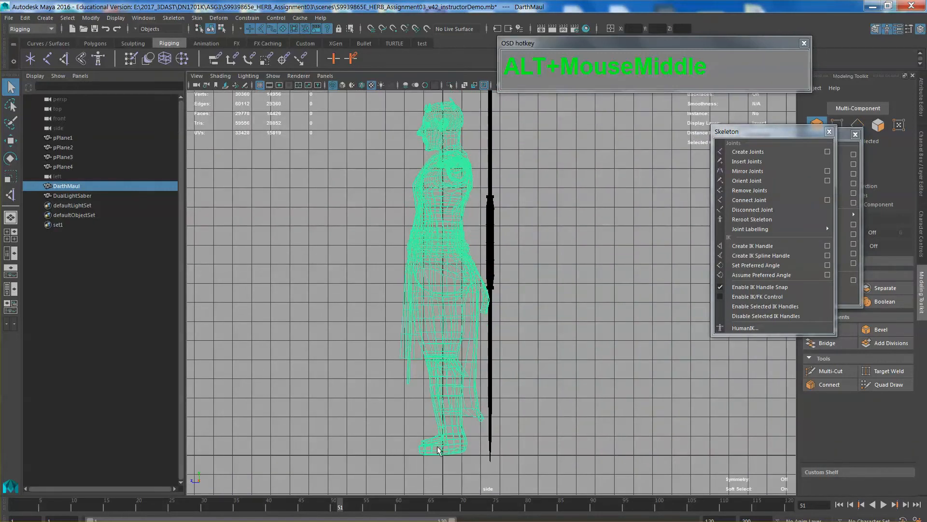
{"action": "middle_click_drag", "start_coordinate": [534, 475], "coordinate": [544, 400], "text": "alt"}
{"action": "middle_click_drag", "start_coordinate": [428, 423], "coordinate": [573, 461], "text": "alt"}
{"action": "left_click_drag", "start_coordinate": [811, 132], "coordinate": [697, 137]}
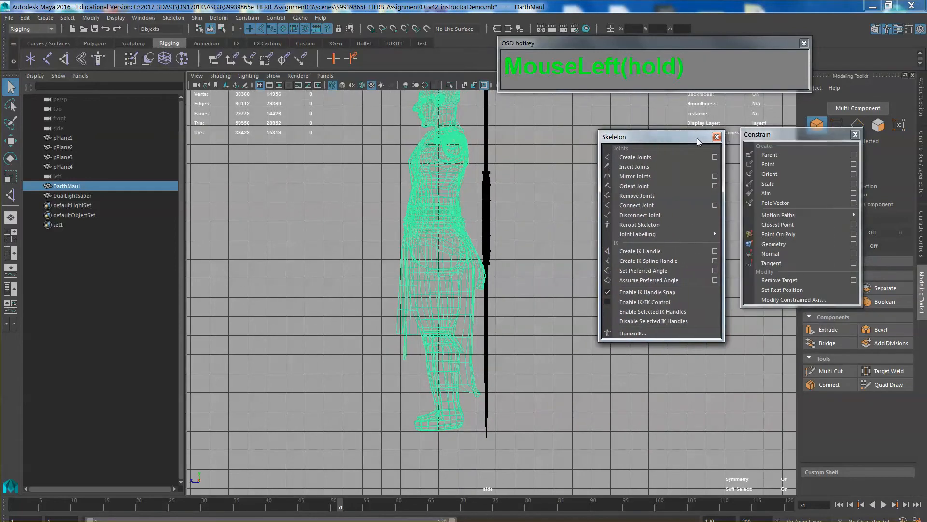
Create a joint chain through the leg in the side view, placing joints at the hip, knee, ankle, ball of the foot and toe
{"action": "left_click", "coordinate": [48, 59]}
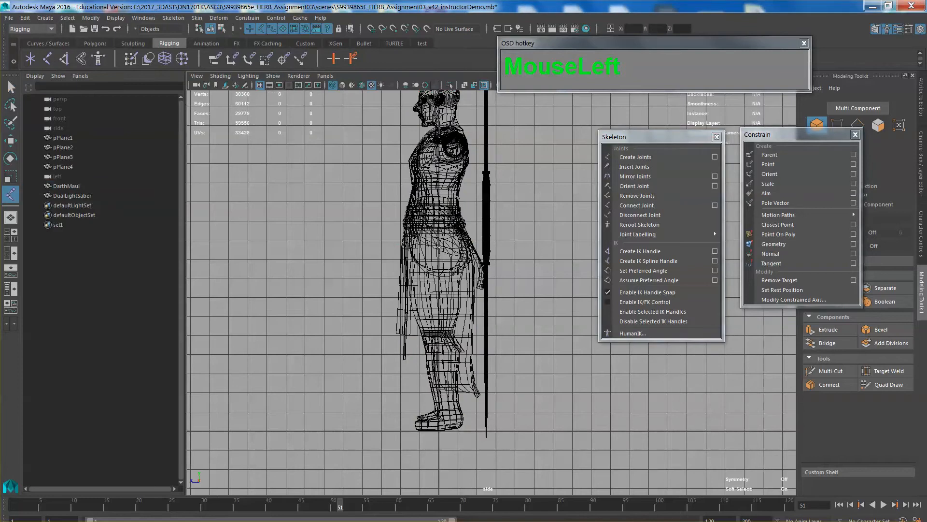
{"action": "left_click", "coordinate": [440, 249]}
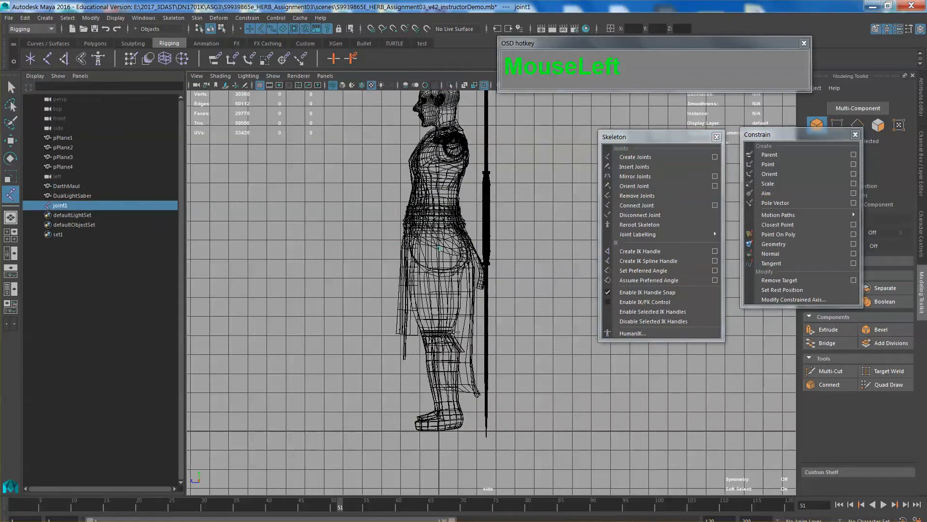
{"action": "left_click_drag", "start_coordinate": [428, 339], "coordinate": [427, 340]}
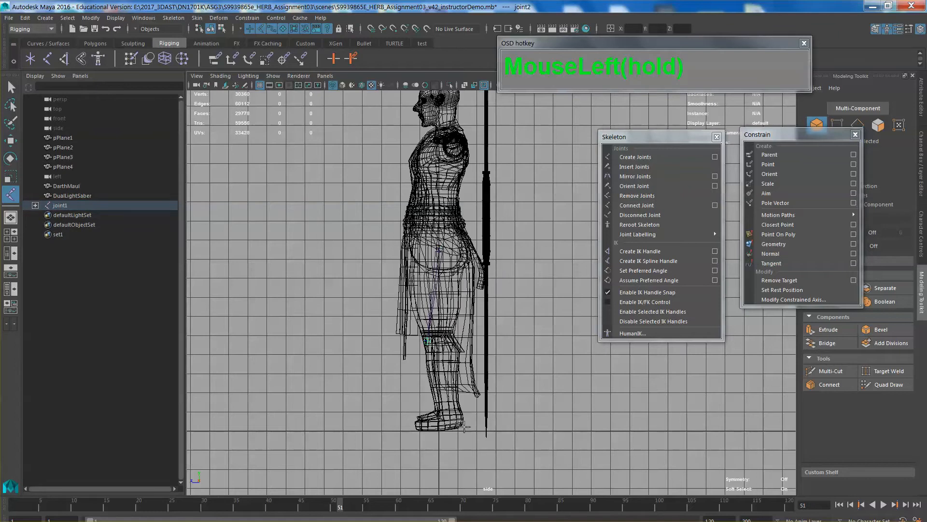
{"action": "left_click_drag", "start_coordinate": [455, 416], "coordinate": [443, 429]}
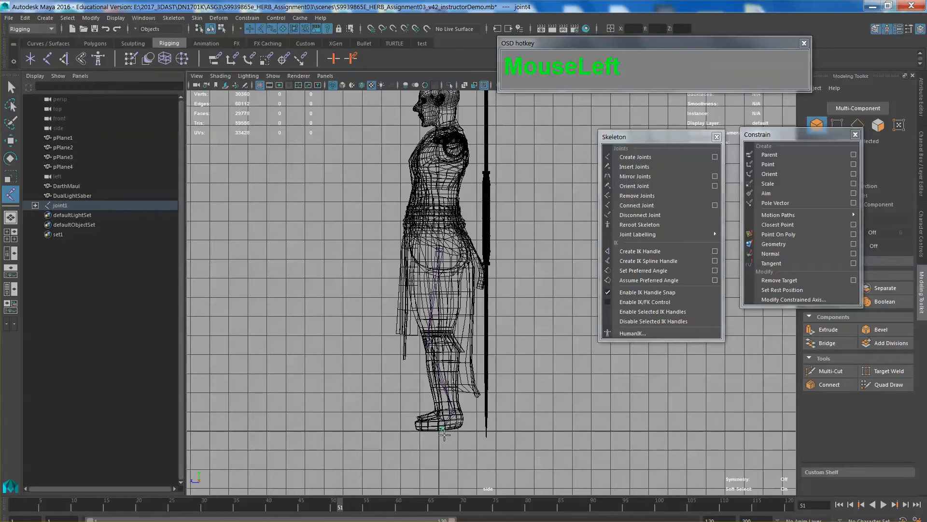
{"action": "left_click", "coordinate": [417, 429]}
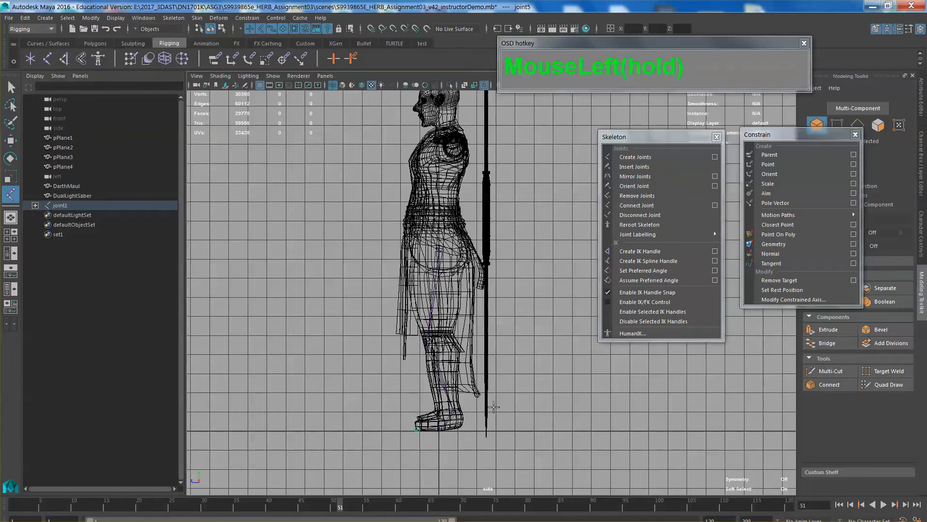
{"action": "scroll", "coordinate": [497, 407], "scroll_direction": "up", "scroll_amount": 2}
{"action": "middle_click_drag", "start_coordinate": [497, 407], "coordinate": [513, 374], "text": "alt"}
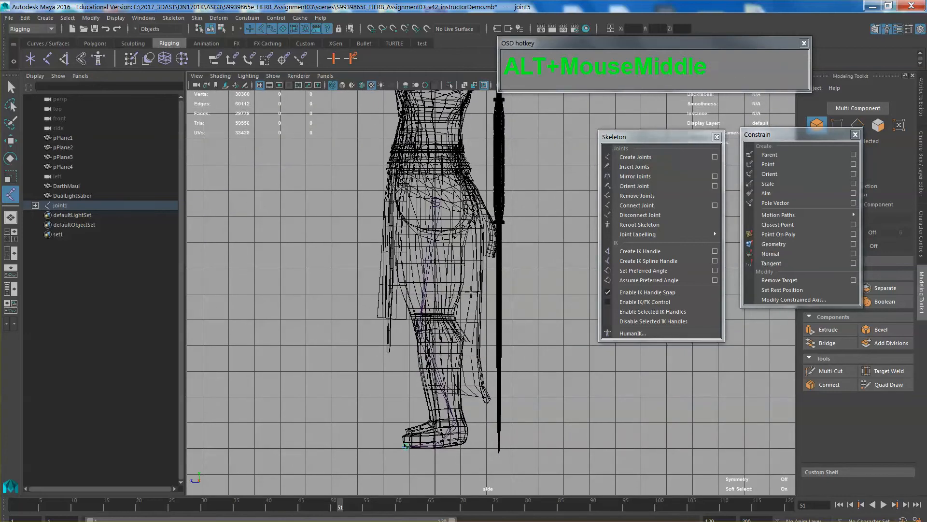
{"action": "key", "text": "Return"}
Select the leg joint chain and change the viewport background to the blue gradient for better contrast
{"action": "left_click", "coordinate": [500, 339]}
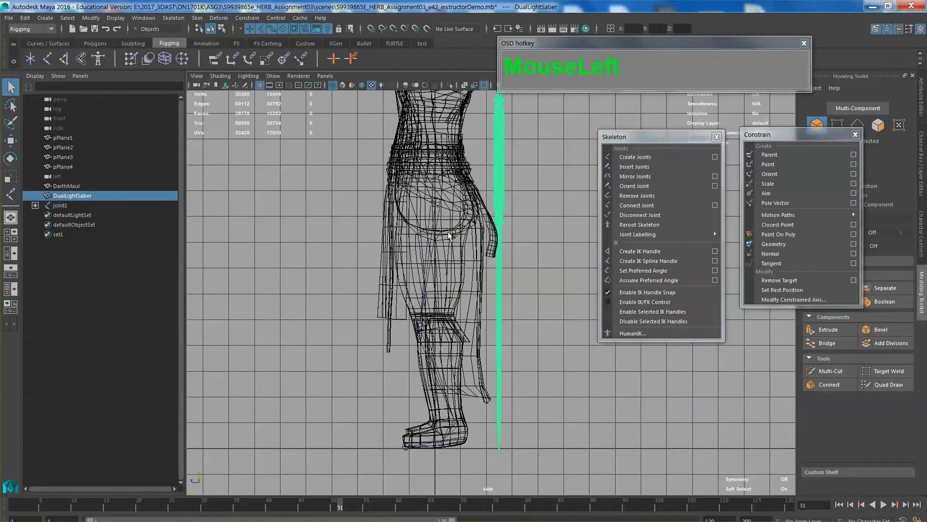
{"action": "left_click", "coordinate": [432, 254]}
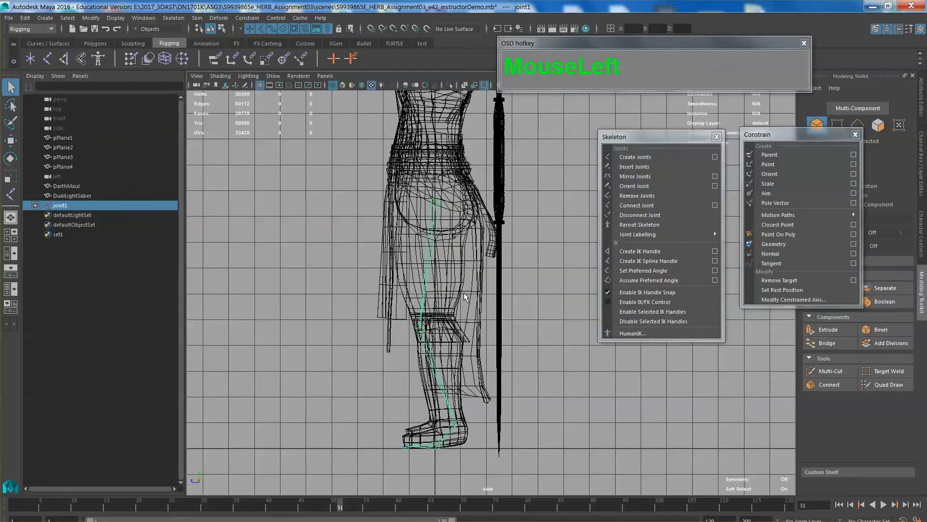
{"action": "key", "text": "alt+b"}
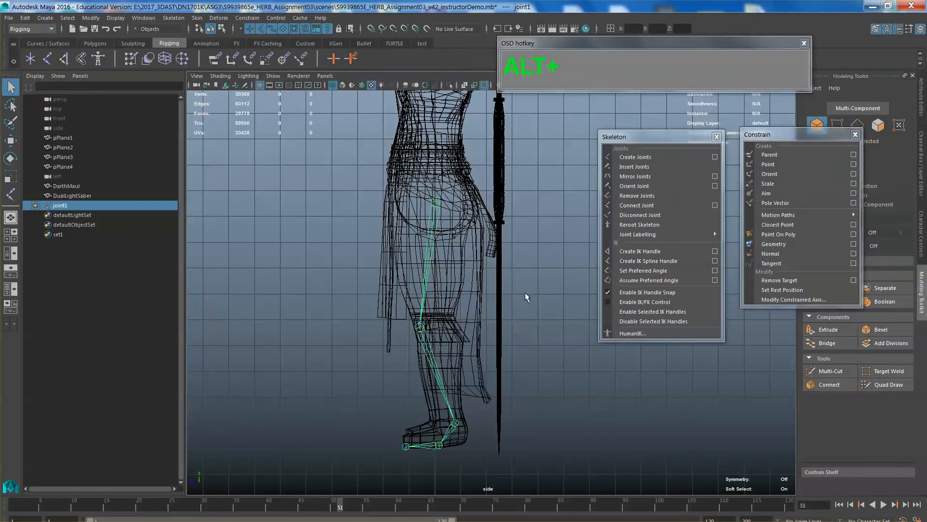
{"action": "middle_click_drag", "start_coordinate": [525, 292], "coordinate": [517, 263], "text": "alt"}
{"action": "scroll", "coordinate": [471, 309], "scroll_direction": "up", "scroll_amount": 1}
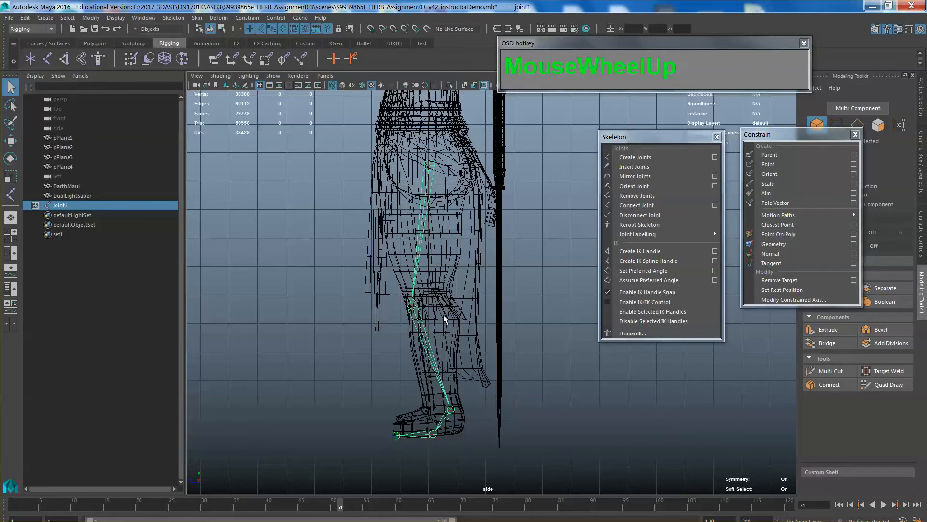
In the front view, move the whole joint chain sideways from the body's centre into the character's left leg, to about Z -1.09
{"action": "key", "text": "space"}
{"action": "left_click_drag", "start_coordinate": [463, 328], "coordinate": [485, 306]}
{"action": "middle_click_drag", "start_coordinate": [514, 372], "coordinate": [462, 353], "text": "alt"}
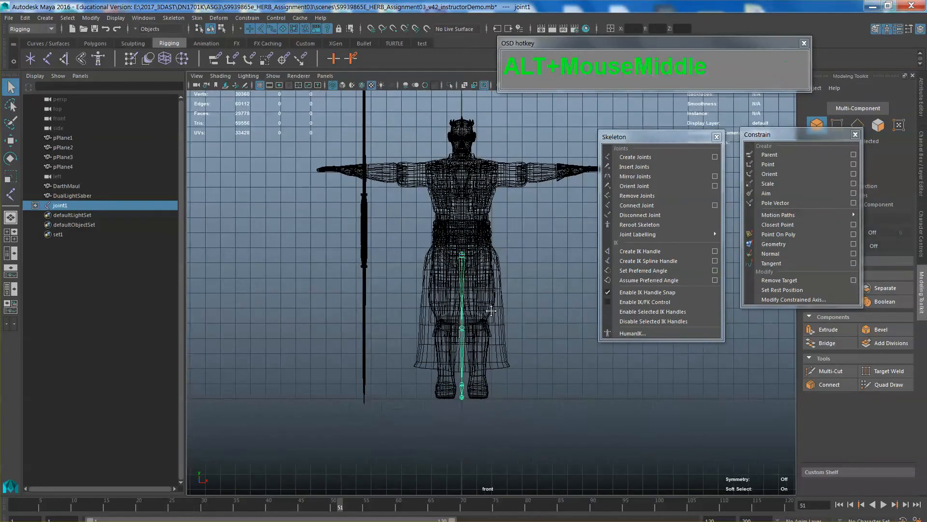
{"action": "scroll", "coordinate": [490, 317], "scroll_direction": "up", "scroll_amount": 3, "text": "alt"}
{"action": "key", "text": "space"}
{"action": "left_click_drag", "start_coordinate": [477, 274], "coordinate": [482, 296]}
{"action": "middle_click_drag", "start_coordinate": [476, 270], "coordinate": [470, 270], "text": "alt"}
{"action": "left_click", "coordinate": [448, 246]}
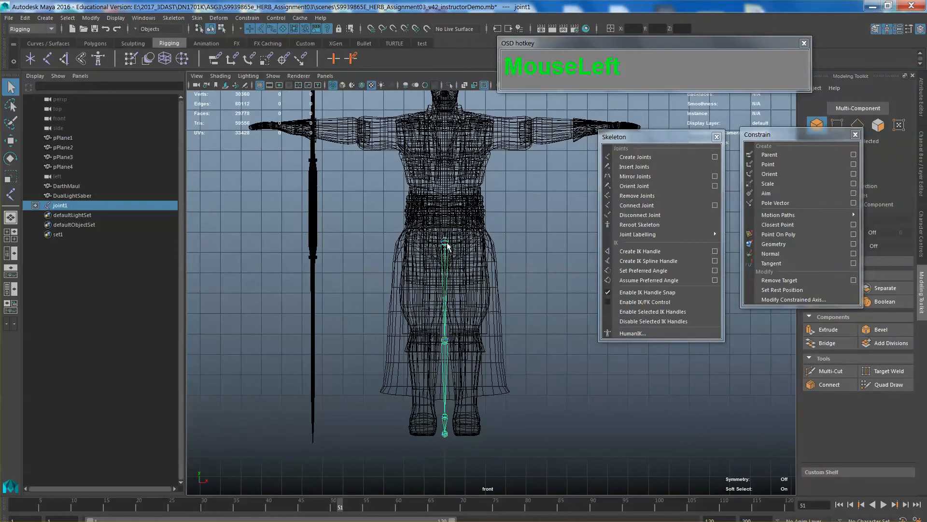
{"action": "key", "text": "w"}
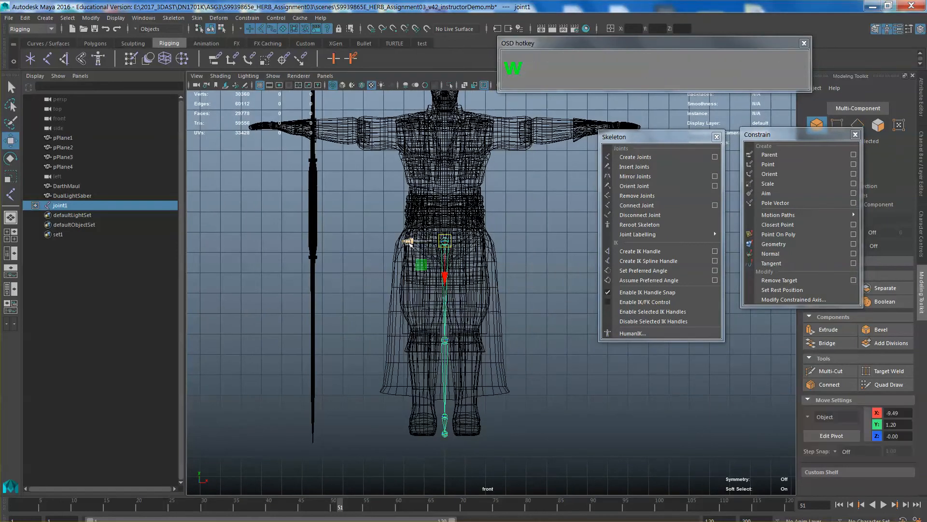
{"action": "left_click_drag", "start_coordinate": [410, 243], "coordinate": [431, 246]}
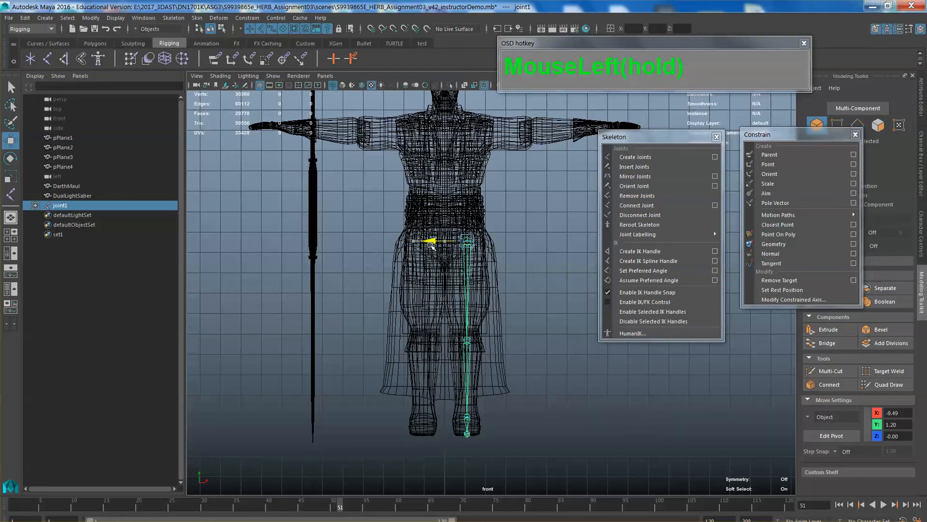
Fine-tune the joint chain's sideways position to centre it in the left leg, at about Z -1.15
{"action": "middle_click_drag", "start_coordinate": [432, 245], "coordinate": [409, 236], "text": "alt"}
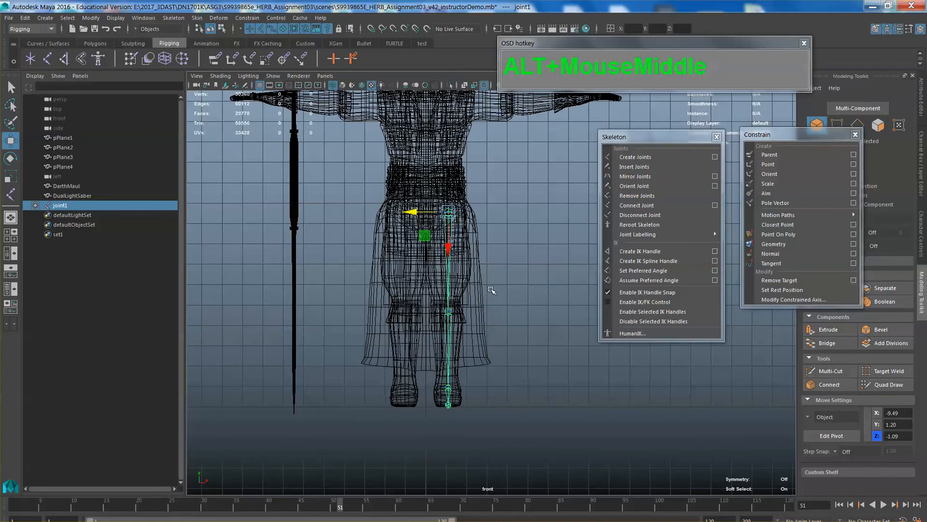
{"action": "scroll", "coordinate": [441, 255], "scroll_direction": "up", "scroll_amount": 1}
{"action": "middle_click_drag", "start_coordinate": [432, 214], "coordinate": [441, 219], "text": "alt"}
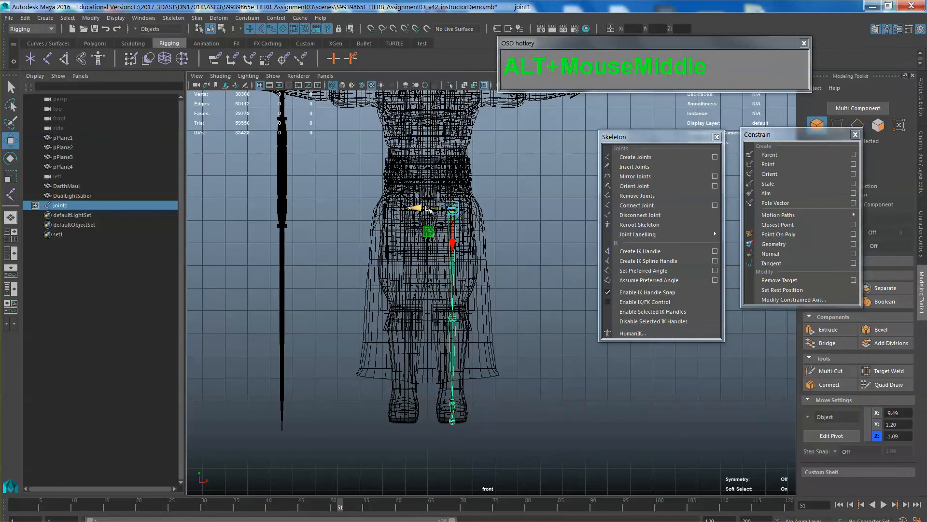
{"action": "left_click_drag", "start_coordinate": [428, 209], "coordinate": [427, 210]}
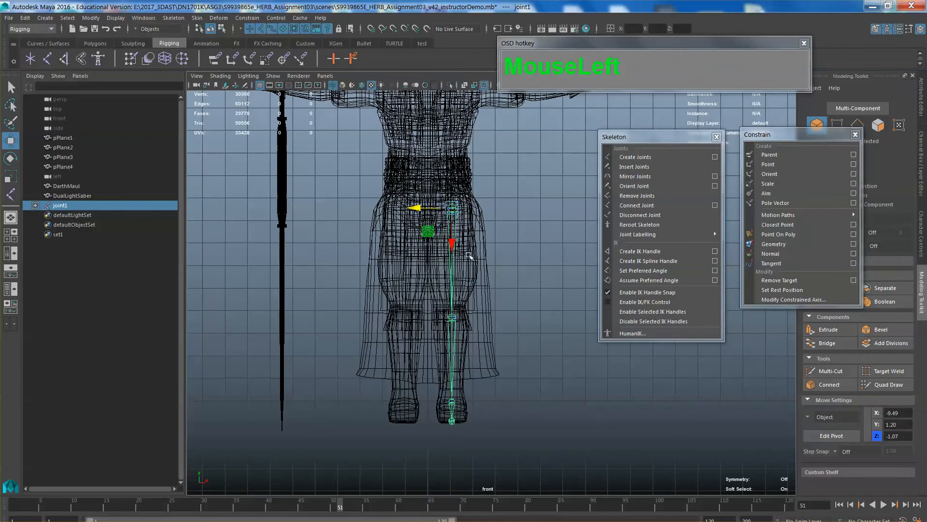
{"action": "key", "text": "space"}
{"action": "left_click_drag", "start_coordinate": [510, 257], "coordinate": [510, 251]}
{"action": "left_click_drag", "start_coordinate": [511, 252], "coordinate": [537, 304], "text": "alt"}
{"action": "key", "text": "space"}
{"action": "middle_click_drag", "start_coordinate": [537, 304], "coordinate": [521, 316]}
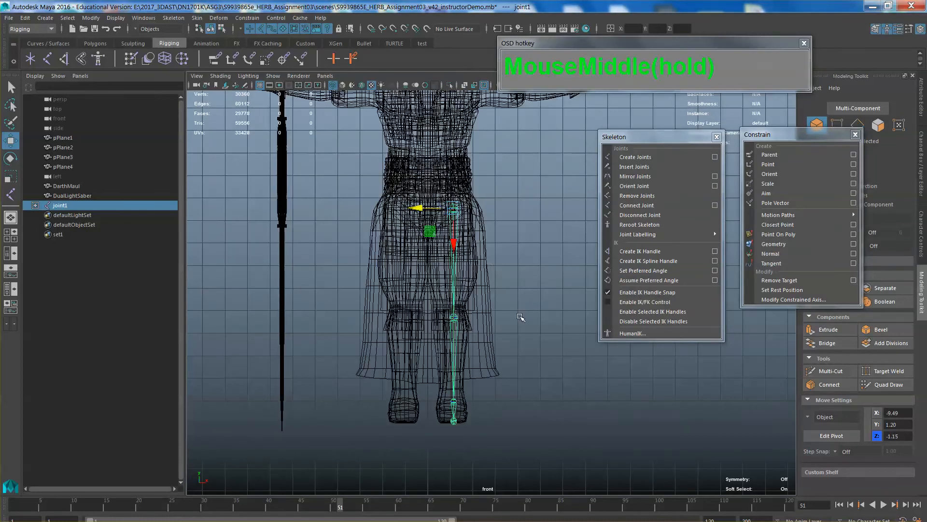
Reduce the joint display size to 0.23 and reselect the leg joint chain
{"action": "scroll", "coordinate": [520, 319], "scroll_direction": "up", "scroll_amount": 5, "text": "alt"}
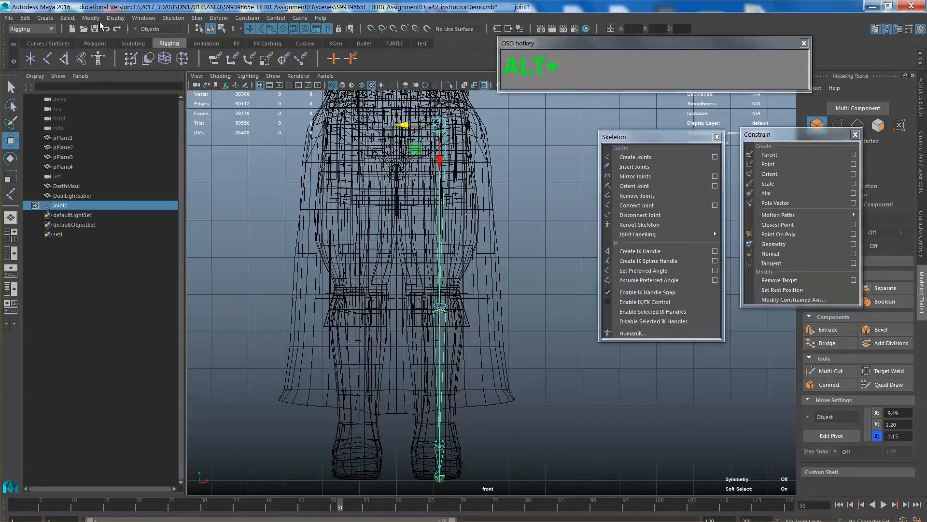
{"action": "left_click", "coordinate": [115, 18]}
{"action": "mouse_move", "coordinate": [171, 169]}
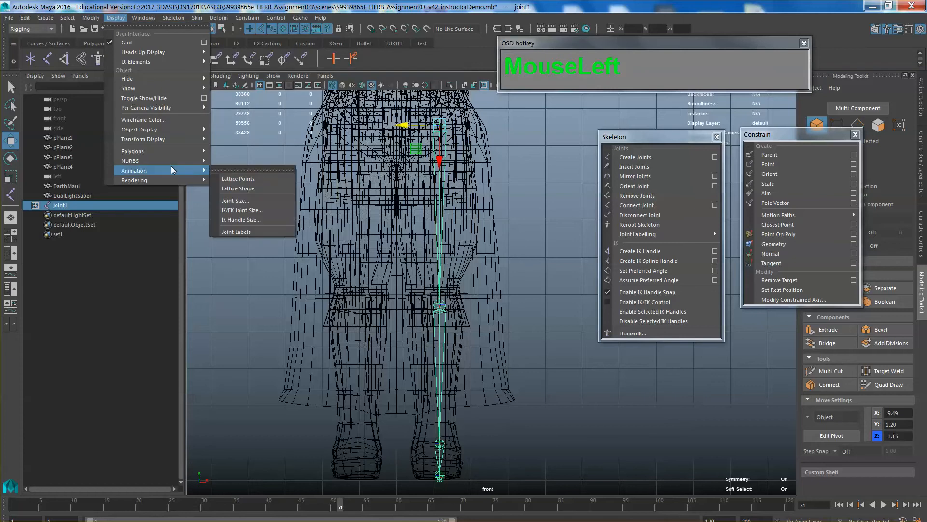
{"action": "left_click", "coordinate": [235, 200]}
{"action": "left_click_drag", "start_coordinate": [319, 140], "coordinate": [317, 148]}
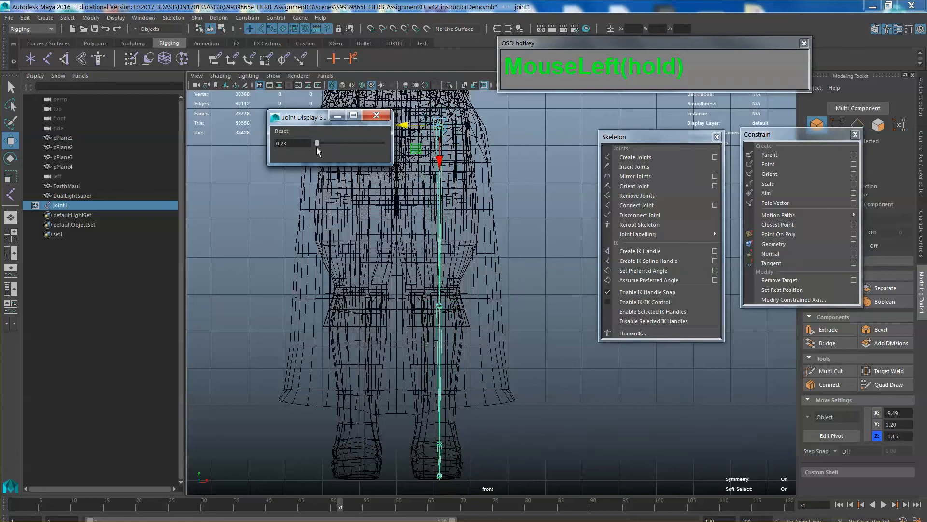
{"action": "left_click", "coordinate": [485, 249]}
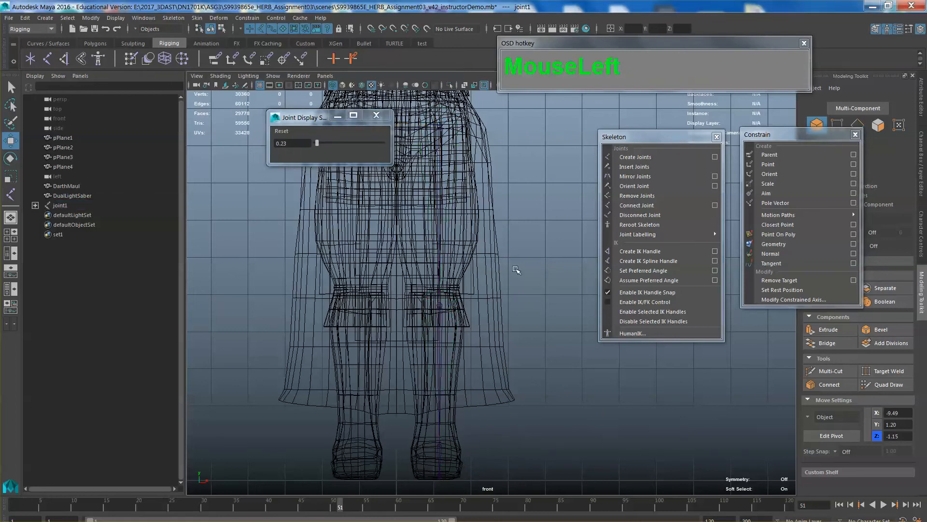
{"action": "left_click", "coordinate": [439, 190]}
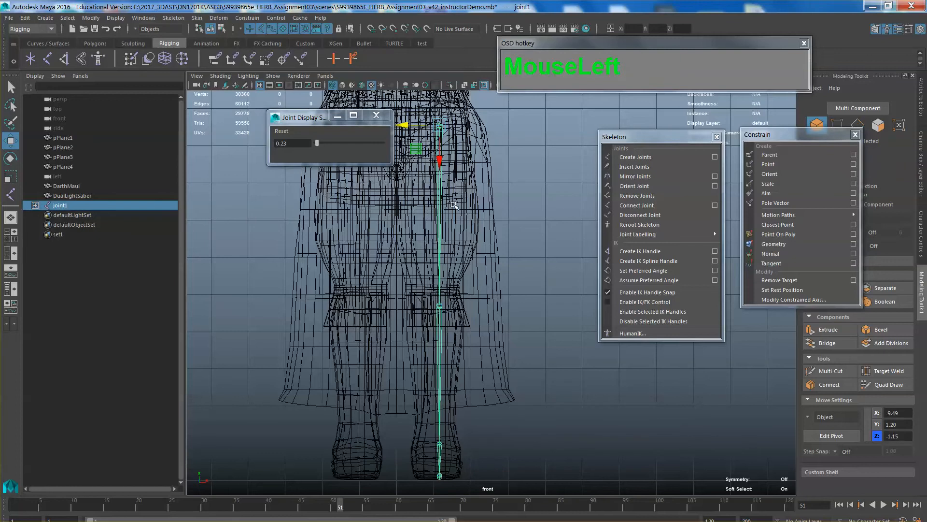
Expand the leg joint hierarchy in the scene list from joint1 down to joint5
{"action": "left_click", "coordinate": [35, 206]}
{"action": "left_click", "coordinate": [45, 214]}
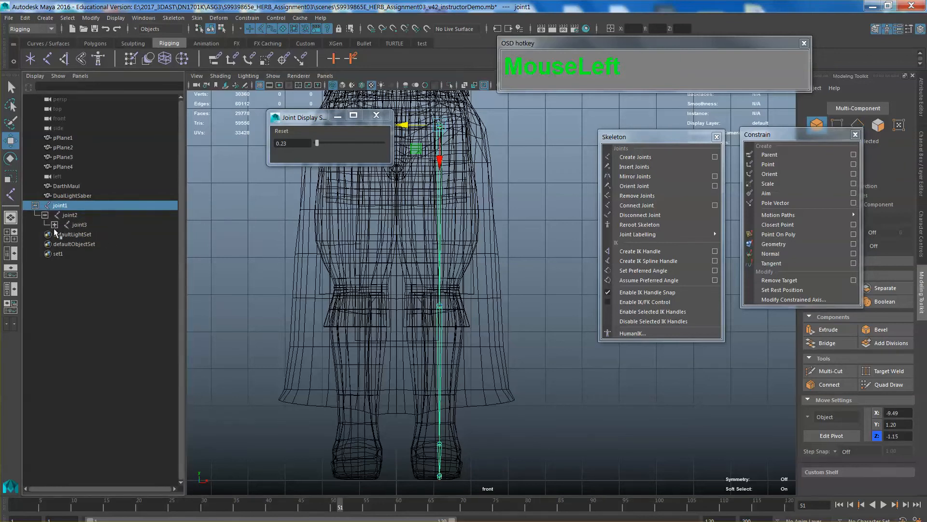
{"action": "left_click", "coordinate": [54, 224]}
{"action": "left_click", "coordinate": [64, 234]}
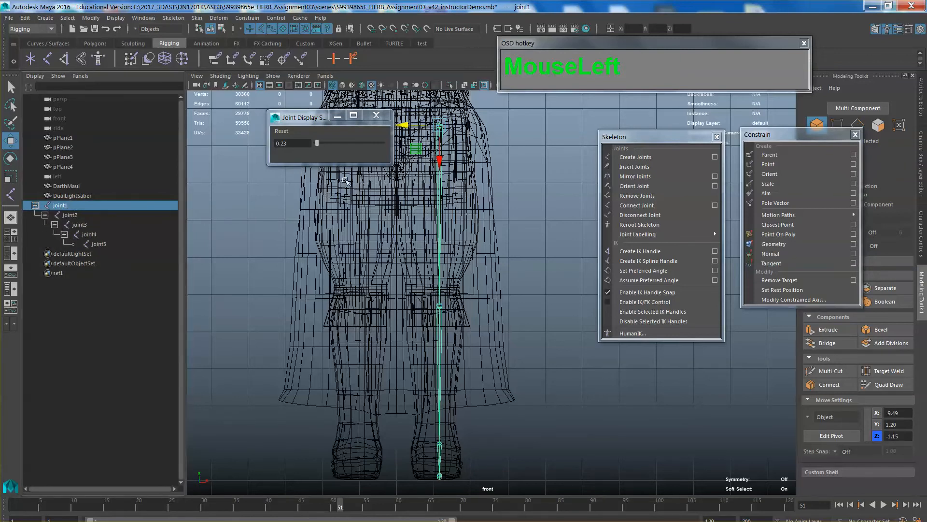
Rename joint1 as LeftUpperLegJnt and joint2 as Left_LowerLegJnt in the scene list
{"action": "double_click", "coordinate": [76, 208]}
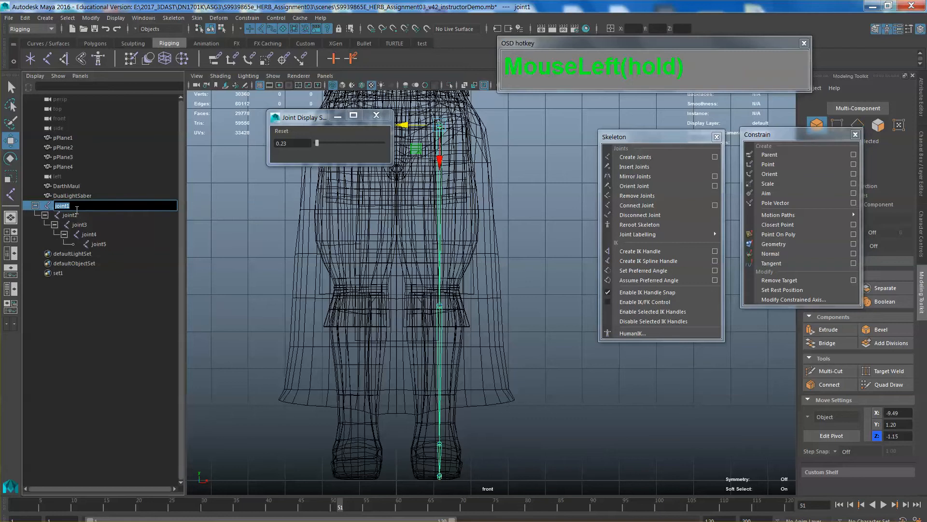
{"action": "type", "text": "LeftUpperLegJnt"}
{"action": "left_click", "coordinate": [72, 215]}
{"action": "double_click", "coordinate": [74, 217]}
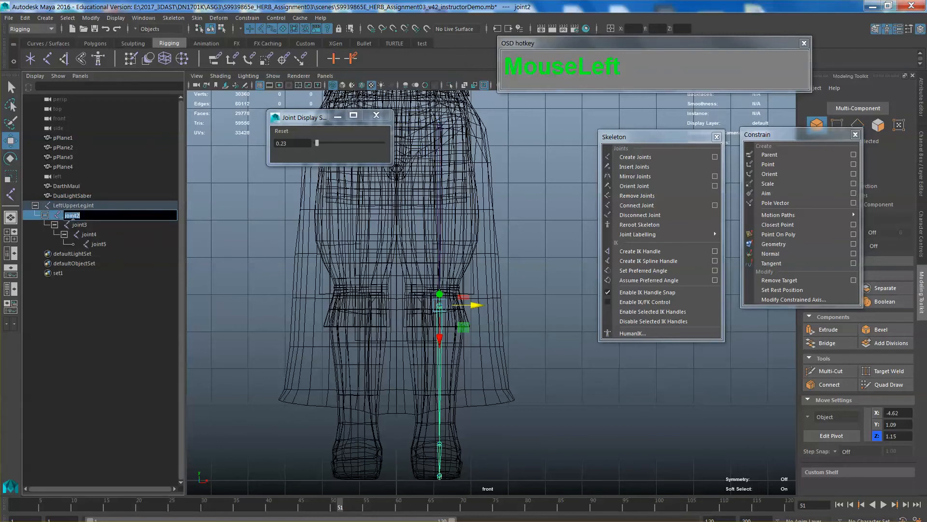
{"action": "type", "text": "Left_LowerLegJnt"}
Rename joint3 as Left_Ankle_jnt
{"action": "left_click", "coordinate": [79, 225]}
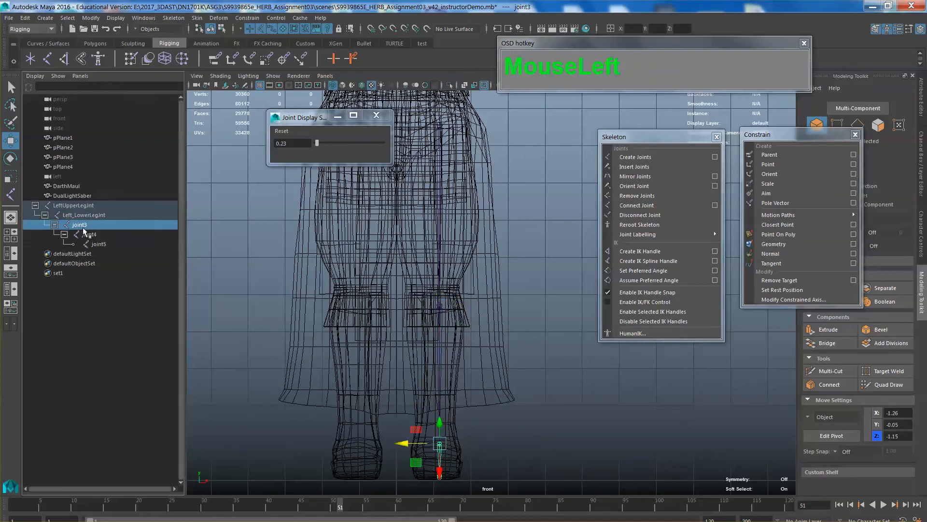
{"action": "double_click", "coordinate": [80, 226]}
{"action": "type", "text": "Le"}
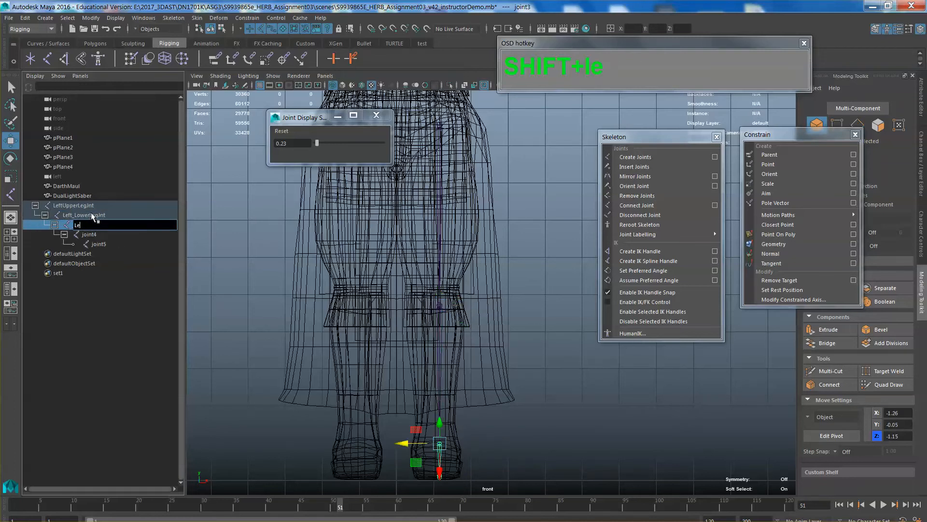
{"action": "type", "text": "ft_Ankle_jnt"}
Rename joint4 as Left_Foot_jnt and the end joint, joint5, as Left_Toe_jnt
{"action": "left_click", "coordinate": [92, 234]}
{"action": "double_click", "coordinate": [93, 235]}
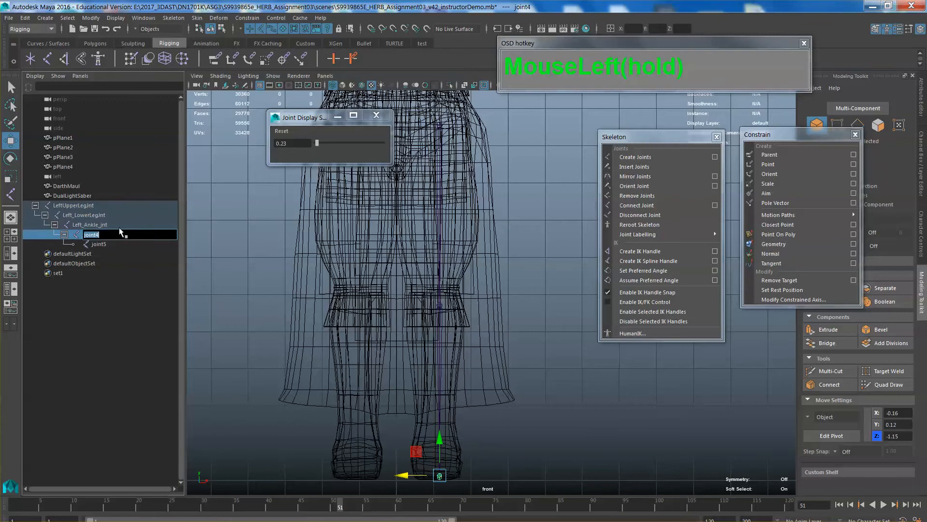
{"action": "type", "text": "Left_Foot_jnt"}
{"action": "left_click", "coordinate": [99, 244]}
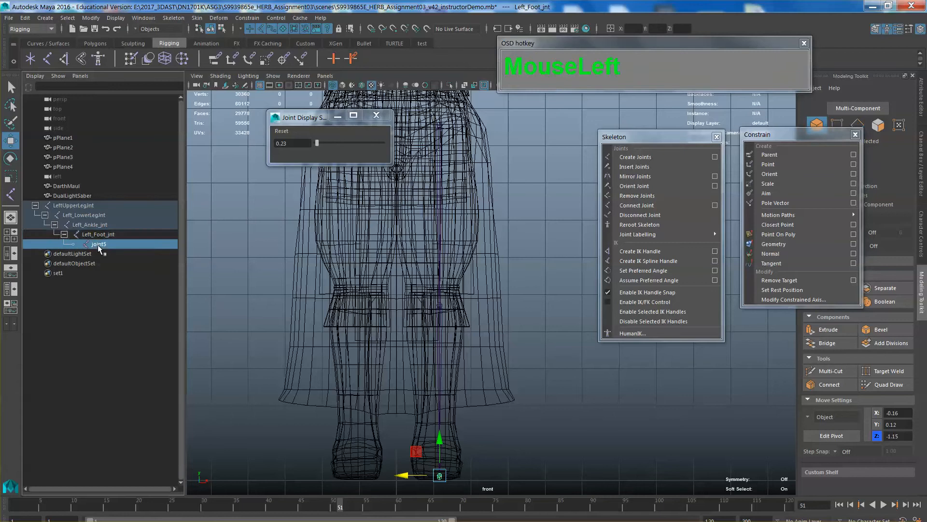
{"action": "double_click", "coordinate": [100, 244]}
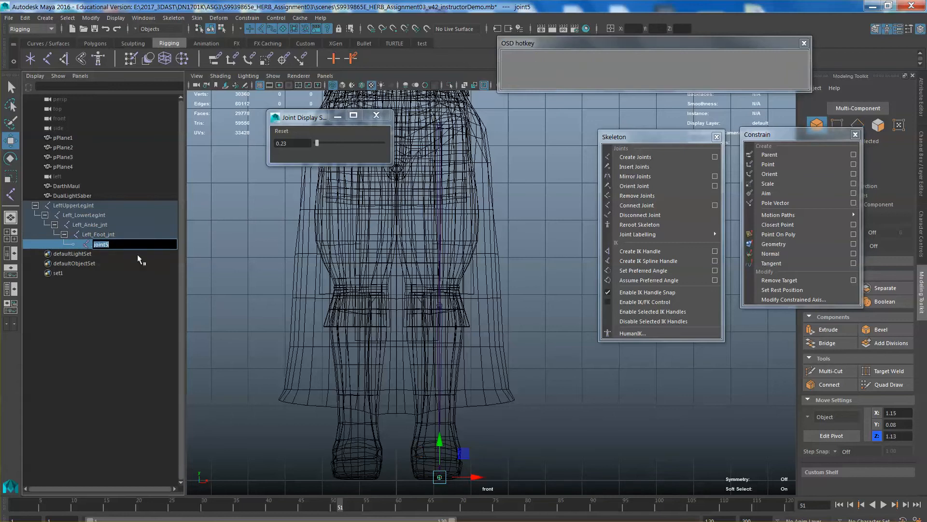
{"action": "type", "text": "Left_Toe_jnt"}
{"action": "left_click", "coordinate": [130, 291]}
Select the left upper leg joint so the whole left leg chain is active
{"action": "left_click", "coordinate": [74, 205]}
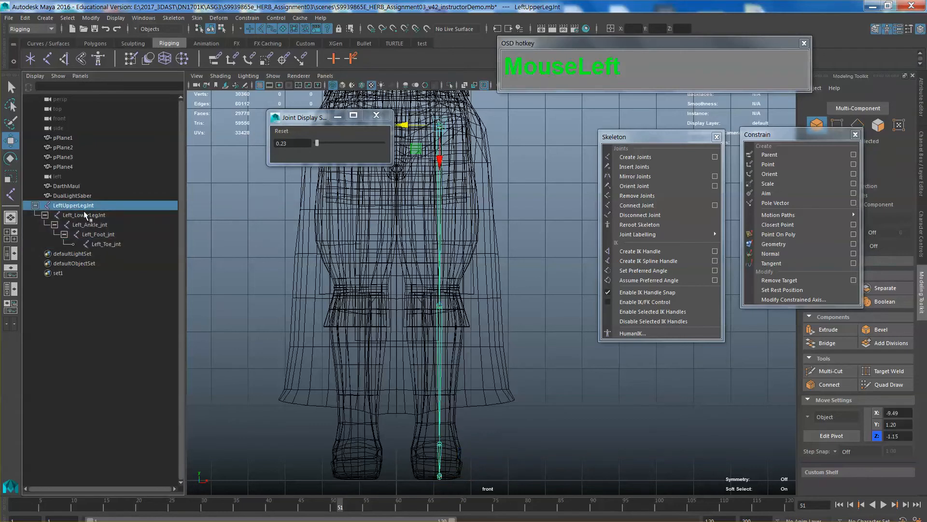
{"action": "scroll", "coordinate": [420, 385], "scroll_direction": "down", "scroll_amount": 3}
{"action": "scroll", "coordinate": [432, 358], "scroll_direction": "up", "scroll_amount": 1}
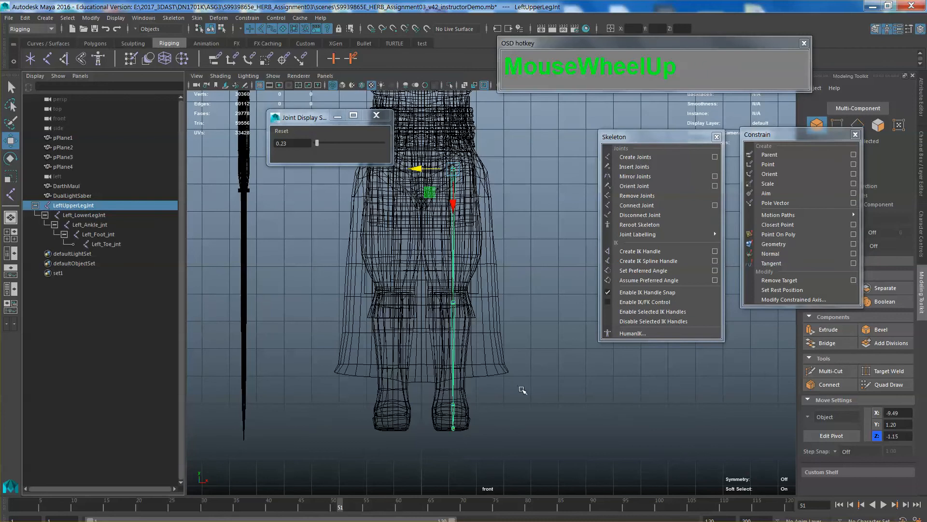
{"action": "left_click", "coordinate": [486, 305]}
{"action": "left_click", "coordinate": [450, 196]}
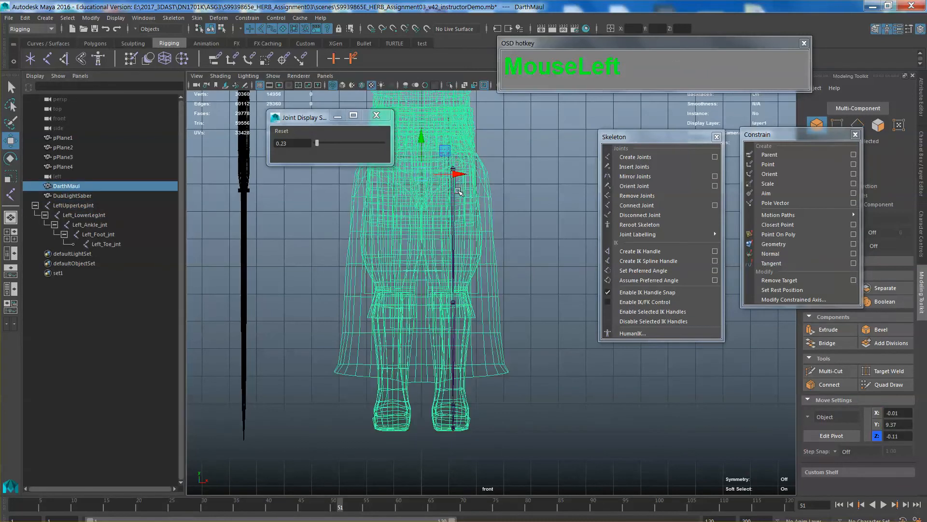
{"action": "left_click", "coordinate": [456, 190]}
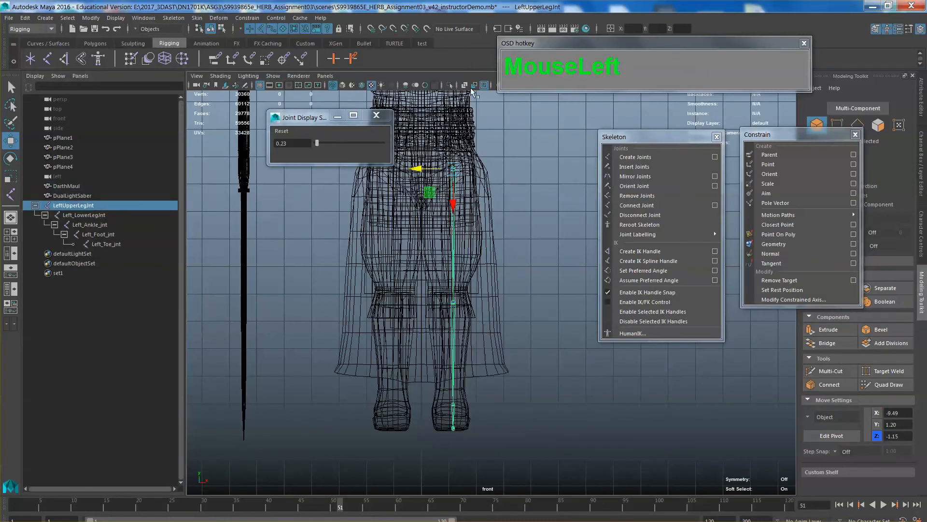
Rearrange the floating hotkey, joint display size and Skeleton windows and frame the character's body and legs in the front view
{"action": "left_click_drag", "start_coordinate": [557, 52], "coordinate": [580, 72]}
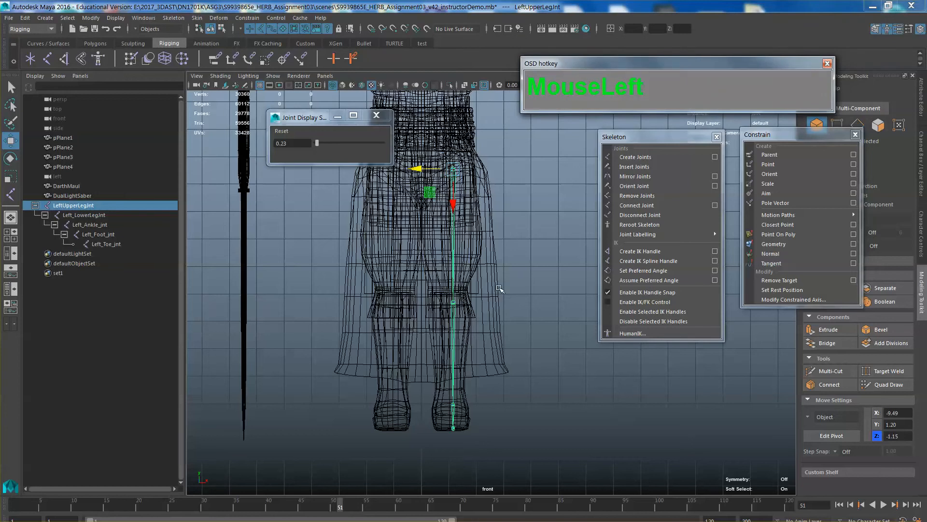
{"action": "scroll", "coordinate": [502, 290], "scroll_direction": "down", "scroll_amount": 1}
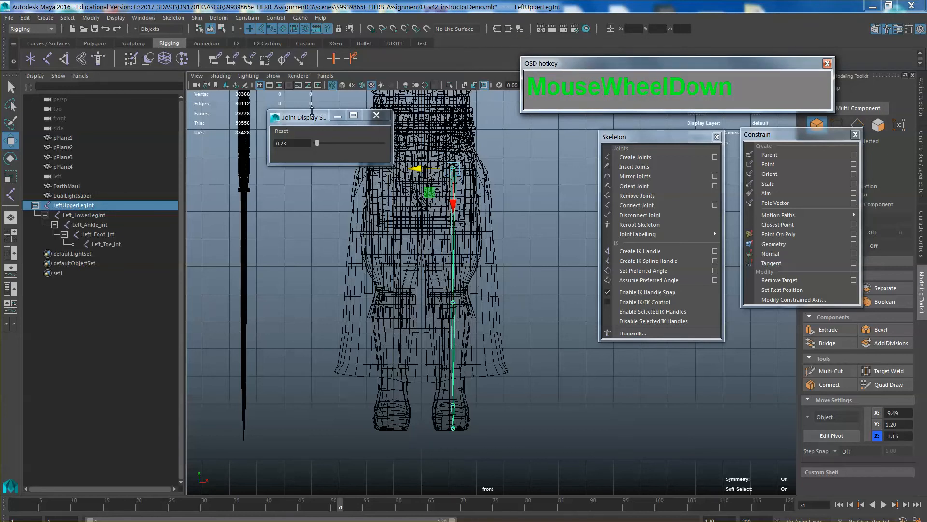
{"action": "left_click_drag", "start_coordinate": [311, 116], "coordinate": [270, 122]}
{"action": "left_click_drag", "start_coordinate": [656, 138], "coordinate": [655, 143]}
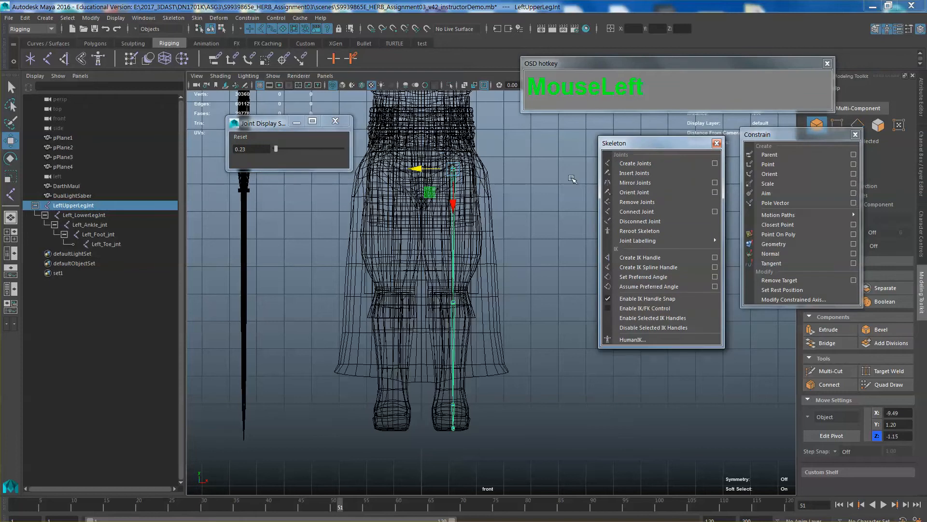
{"action": "middle_click_drag", "start_coordinate": [572, 179], "coordinate": [572, 297], "text": "alt"}
{"action": "scroll", "coordinate": [487, 223], "scroll_direction": "down", "scroll_amount": 3, "text": "alt"}
{"action": "scroll", "coordinate": [488, 223], "scroll_direction": "up", "scroll_amount": 1, "text": "alt"}
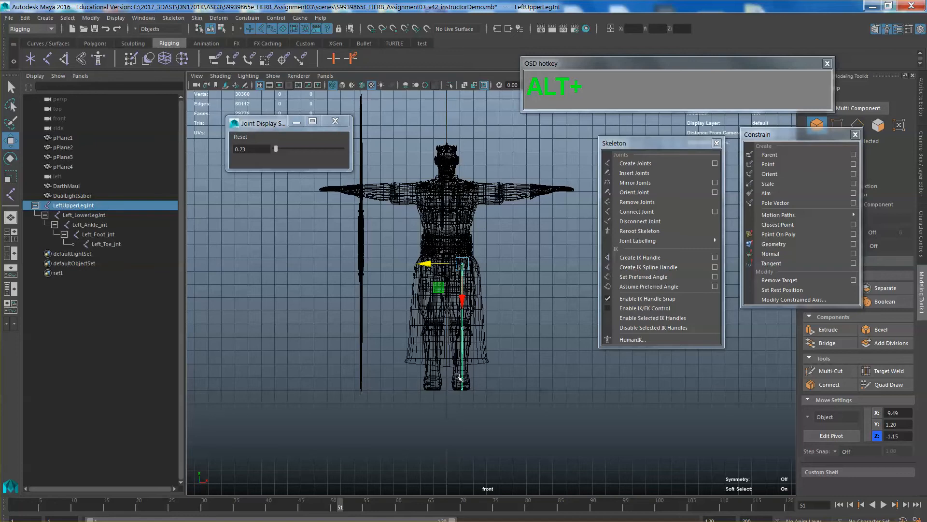
{"action": "scroll", "coordinate": [450, 249], "scroll_direction": "up", "scroll_amount": 2}
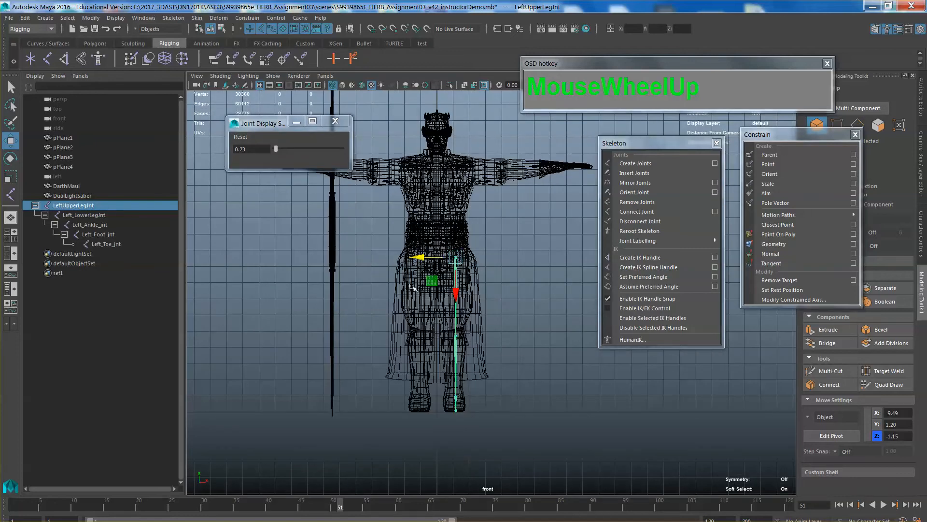
{"action": "scroll", "coordinate": [421, 405], "scroll_direction": "up", "scroll_amount": 2}
{"action": "scroll", "coordinate": [421, 404], "scroll_direction": "up", "scroll_amount": 1}
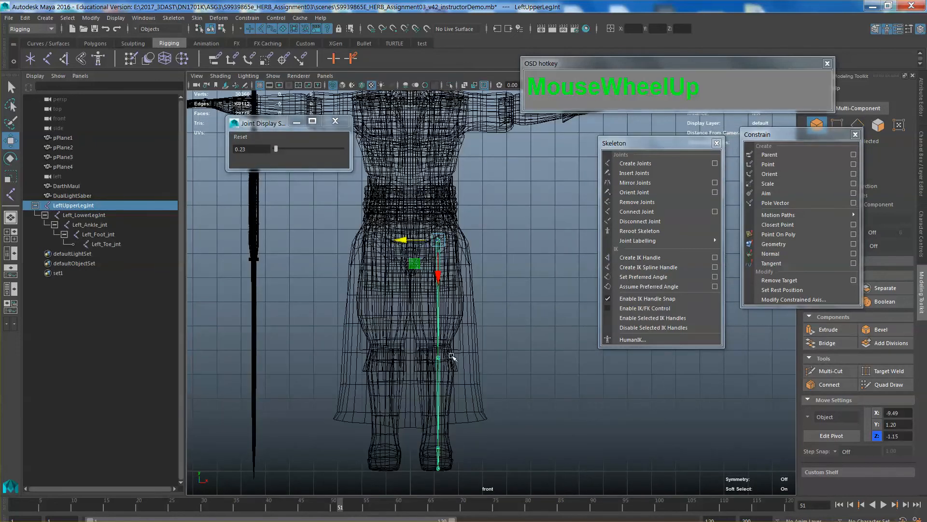
{"action": "scroll", "coordinate": [449, 343], "scroll_direction": "down", "scroll_amount": 2}
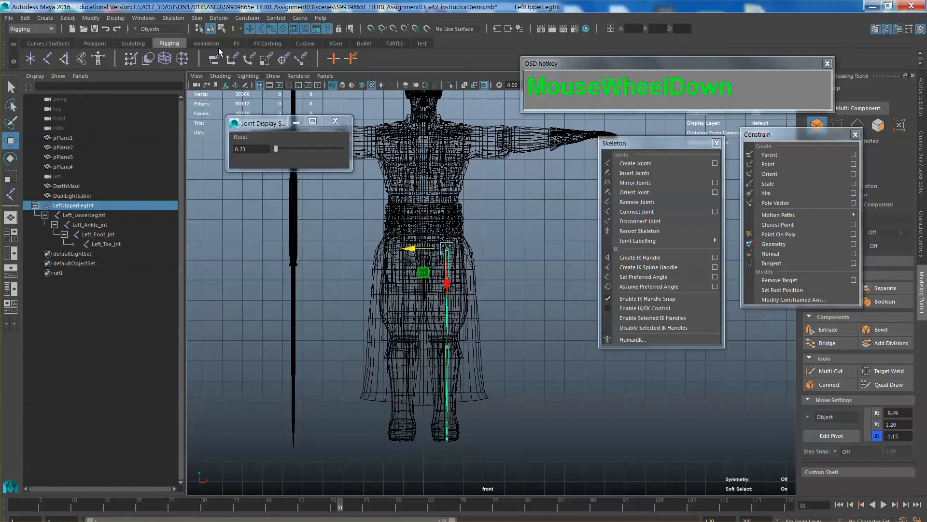
Open the Mirror Joint options and set the duplicated joints' names to replace Left with Right
{"action": "left_click", "coordinate": [173, 18]}
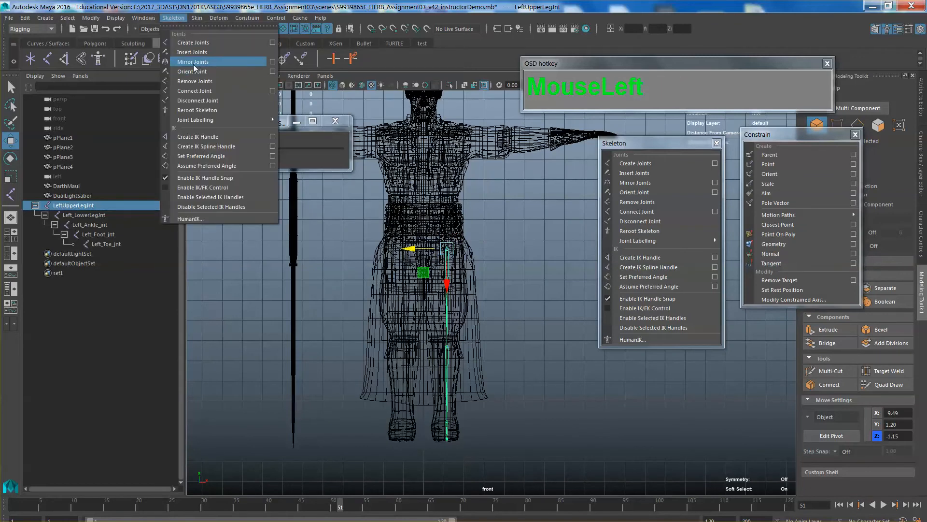
{"action": "left_click", "coordinate": [273, 62]}
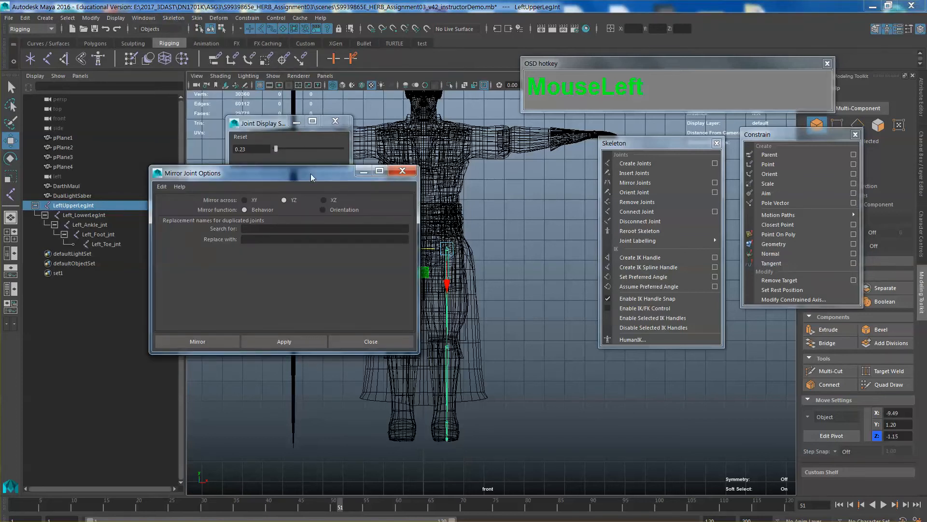
{"action": "left_click_drag", "start_coordinate": [311, 173], "coordinate": [338, 211]}
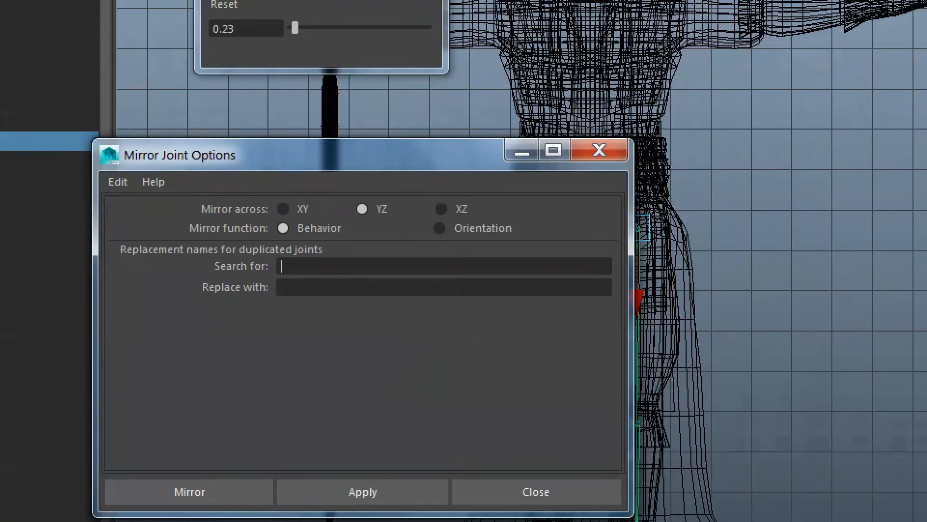
{"action": "left_click", "coordinate": [307, 270]}
{"action": "key", "text": "Escape"}
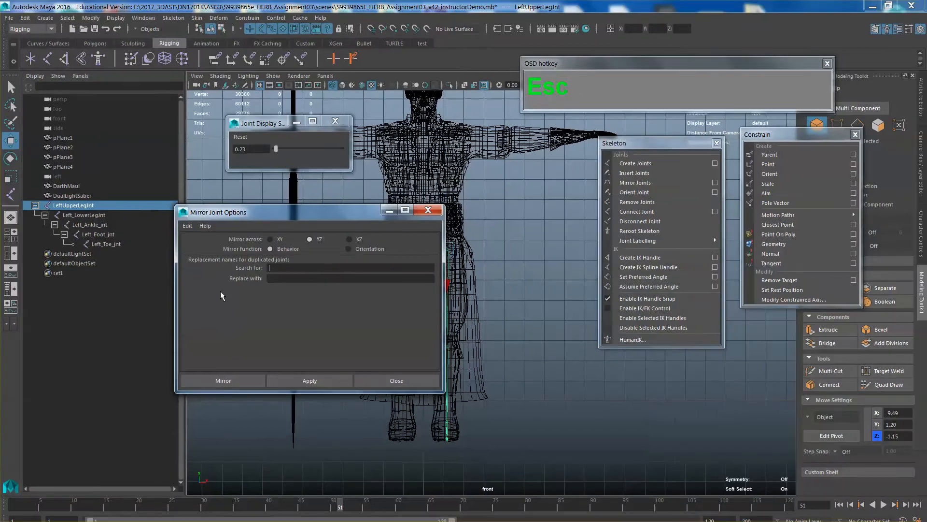
{"action": "left_click", "coordinate": [280, 272]}
{"action": "type", "text": "Left"}
{"action": "left_click", "coordinate": [282, 277]}
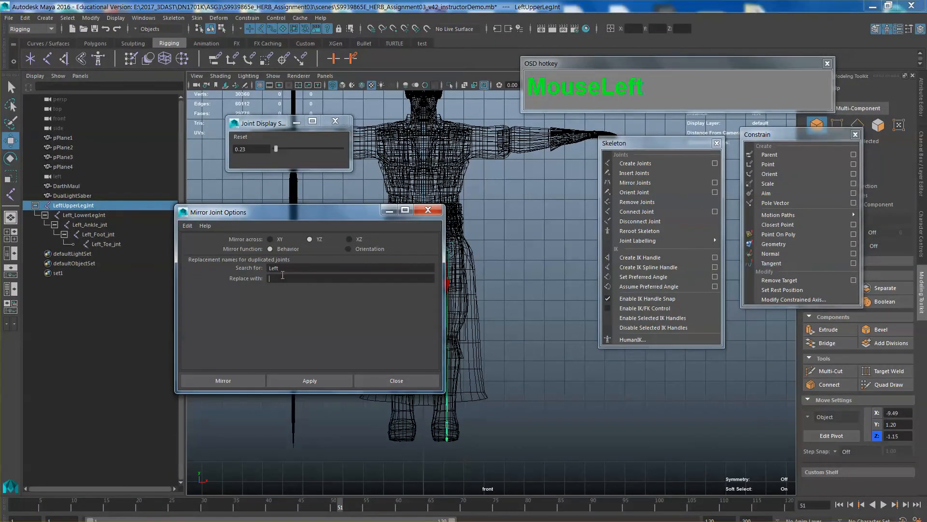
{"action": "type", "text": "Right"}
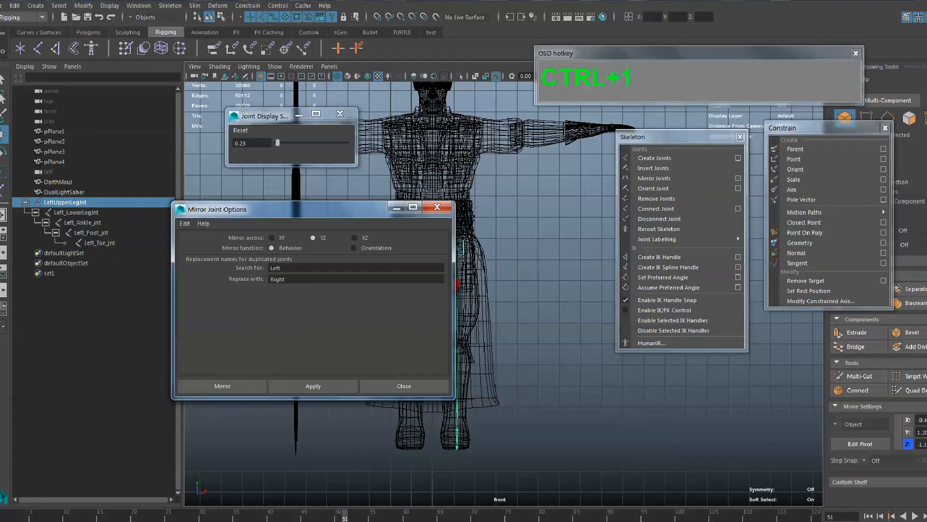
{"action": "key", "text": "Escape"}
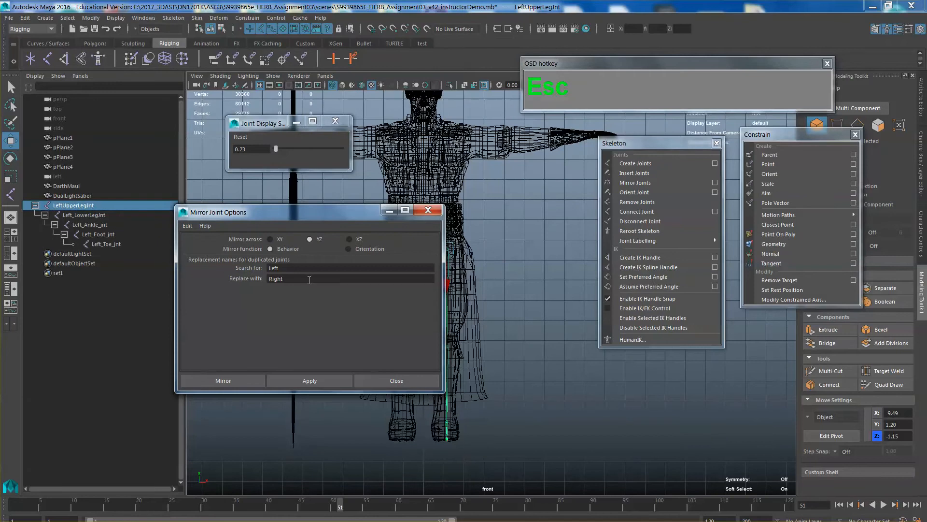
Mirror the left leg joint chain across the YZ plane with the Behavior function to create the right leg
{"action": "left_click_drag", "start_coordinate": [343, 211], "coordinate": [383, 200]}
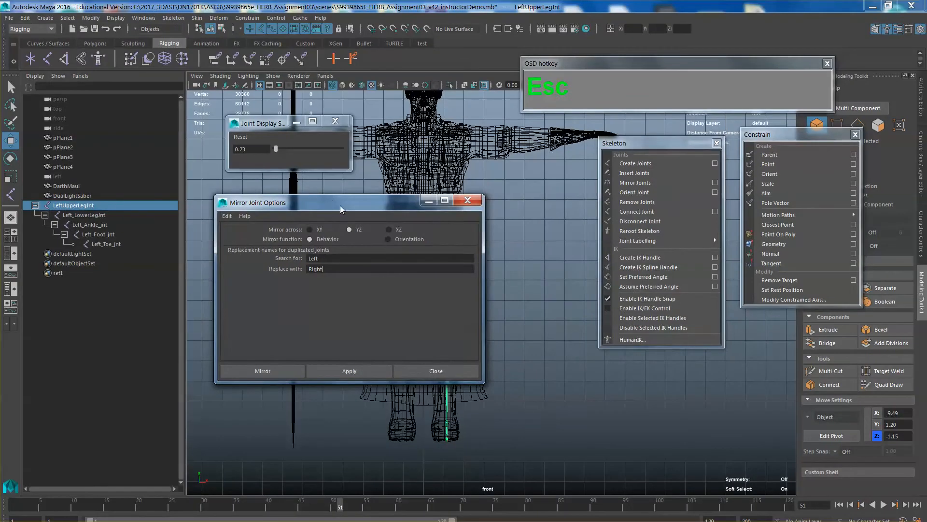
{"action": "left_click_drag", "start_coordinate": [348, 183], "coordinate": [870, 181]}
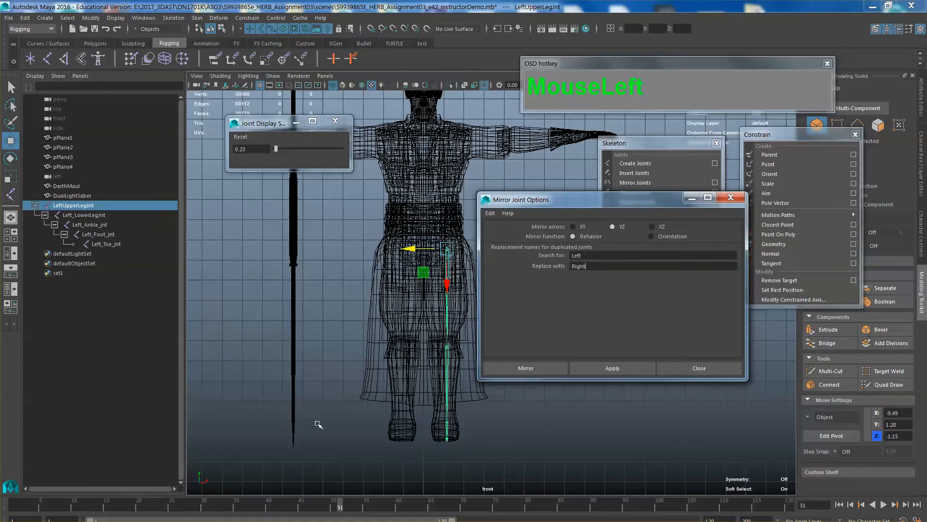
{"action": "left_click", "coordinate": [299, 412]}
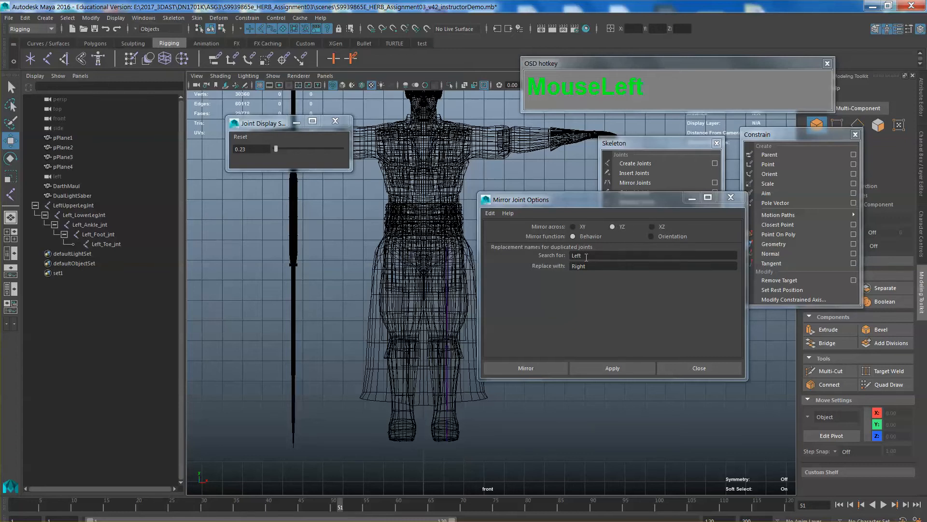
{"action": "left_click", "coordinate": [537, 369]}
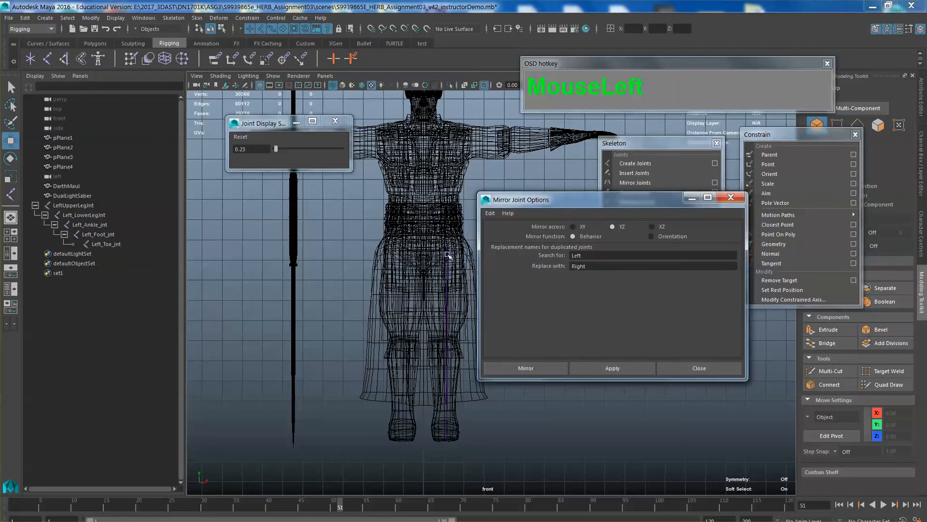
{"action": "left_click_drag", "start_coordinate": [442, 243], "coordinate": [458, 267]}
{"action": "left_click", "coordinate": [536, 370]}
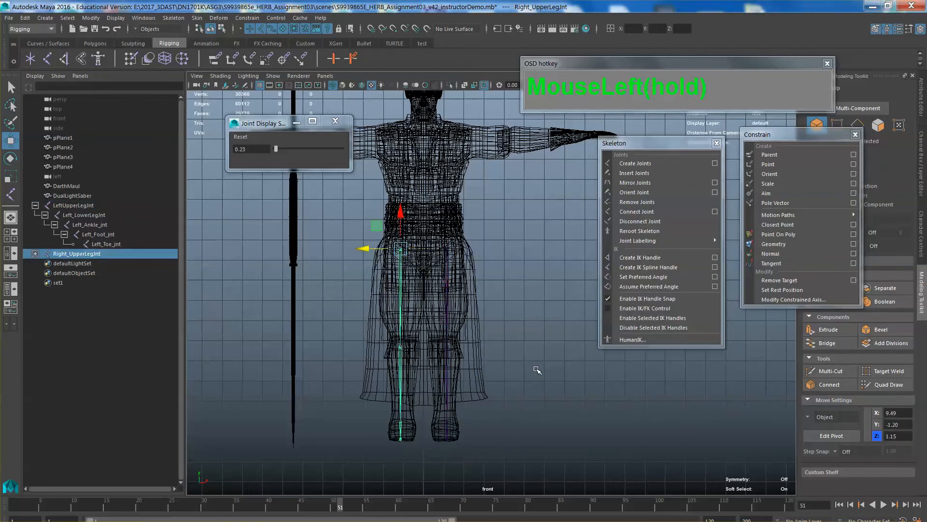
Expand the right leg hierarchy in the scene list from the upper leg joint down to the toe joint
{"action": "left_click", "coordinate": [34, 253]}
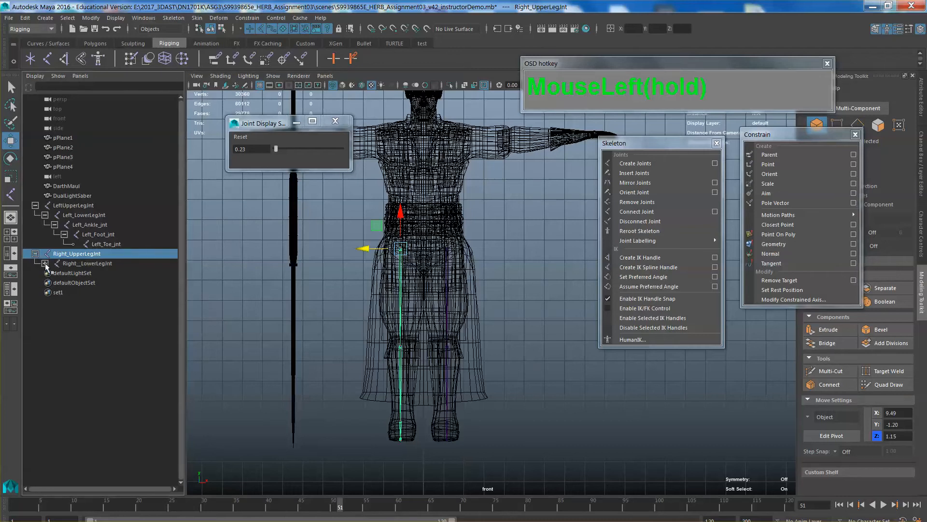
{"action": "left_click", "coordinate": [44, 263]}
{"action": "left_click", "coordinate": [54, 273]}
{"action": "left_click", "coordinate": [67, 283]}
{"action": "left_click", "coordinate": [64, 282]}
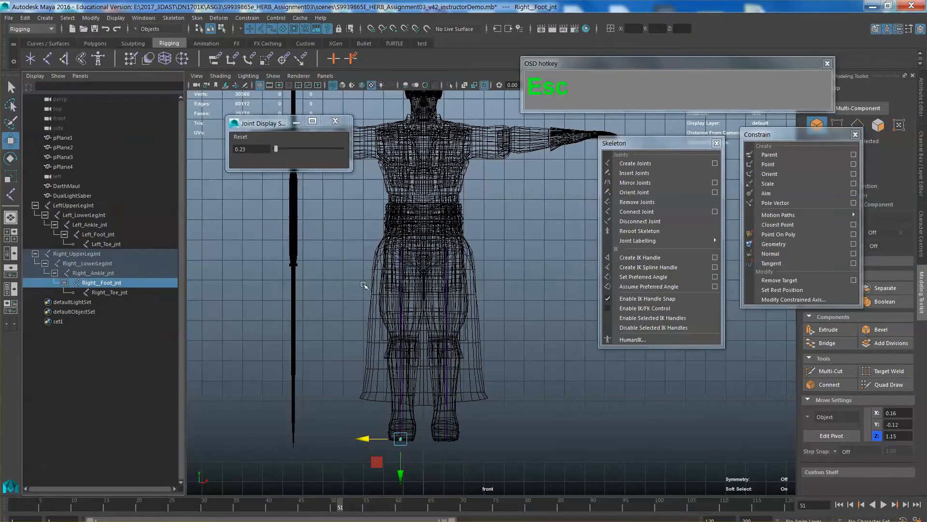
Select the left leg chain and examine both leg chains inside the character in the perspective view
{"action": "left_click", "coordinate": [674, 293]}
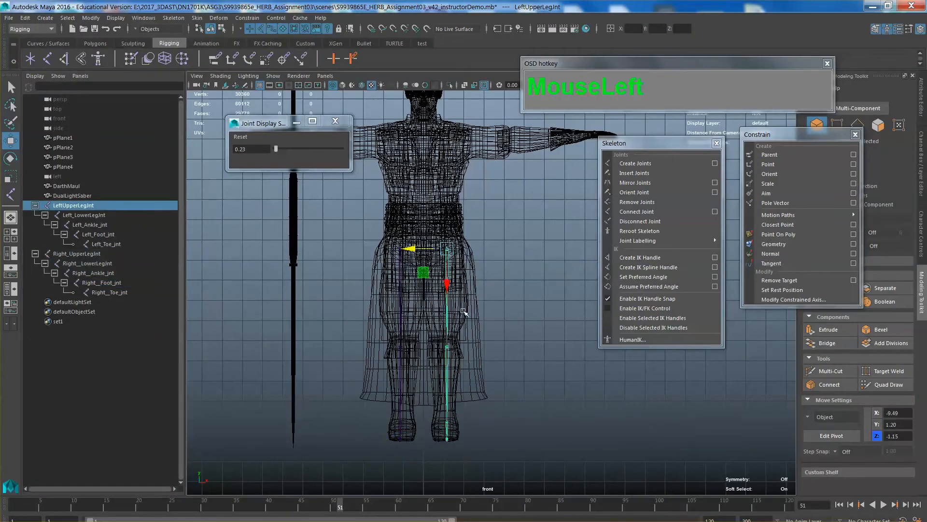
{"action": "key", "text": "space"}
{"action": "left_click_drag", "start_coordinate": [486, 341], "coordinate": [507, 329]}
{"action": "scroll", "coordinate": [485, 323], "scroll_direction": "up", "scroll_amount": 4}
{"action": "middle_click_drag", "start_coordinate": [507, 329], "coordinate": [498, 334], "text": "alt"}
{"action": "left_click_drag", "start_coordinate": [498, 333], "coordinate": [470, 337], "text": "alt"}
{"action": "middle_click_drag", "start_coordinate": [470, 338], "coordinate": [486, 351], "text": "alt"}
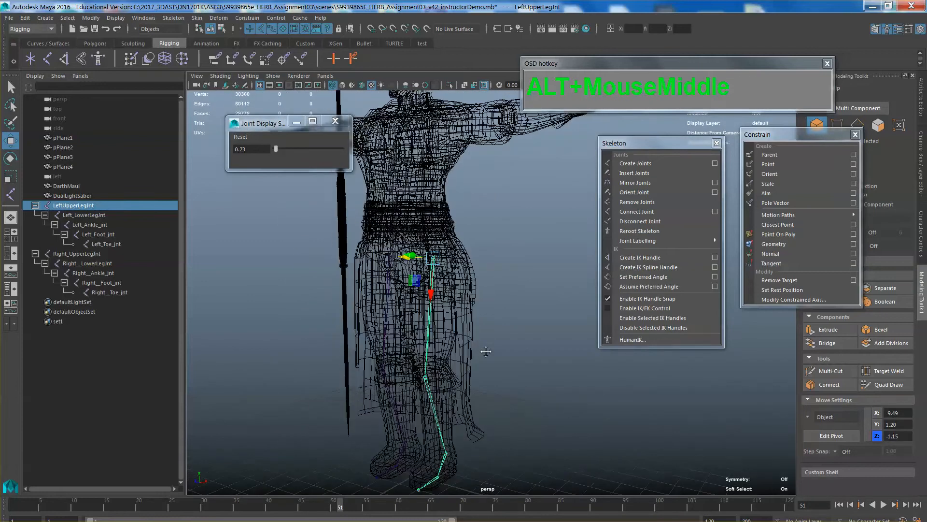
{"action": "left_click_drag", "start_coordinate": [486, 351], "coordinate": [523, 341], "text": "alt"}
Place three spine joints in the side view, running from the pelvis through the waist to the mid torso
{"action": "key", "text": "space"}
{"action": "left_click", "coordinate": [476, 346]}
{"action": "middle_click_drag", "start_coordinate": [523, 340], "coordinate": [499, 390], "text": "alt"}
{"action": "scroll", "coordinate": [495, 376], "scroll_direction": "up", "scroll_amount": 1}
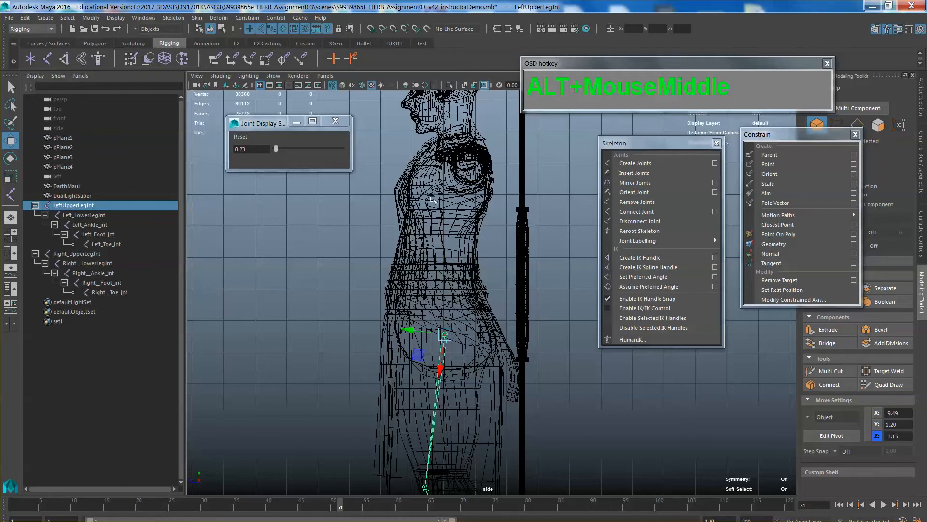
{"action": "left_click", "coordinate": [47, 59]}
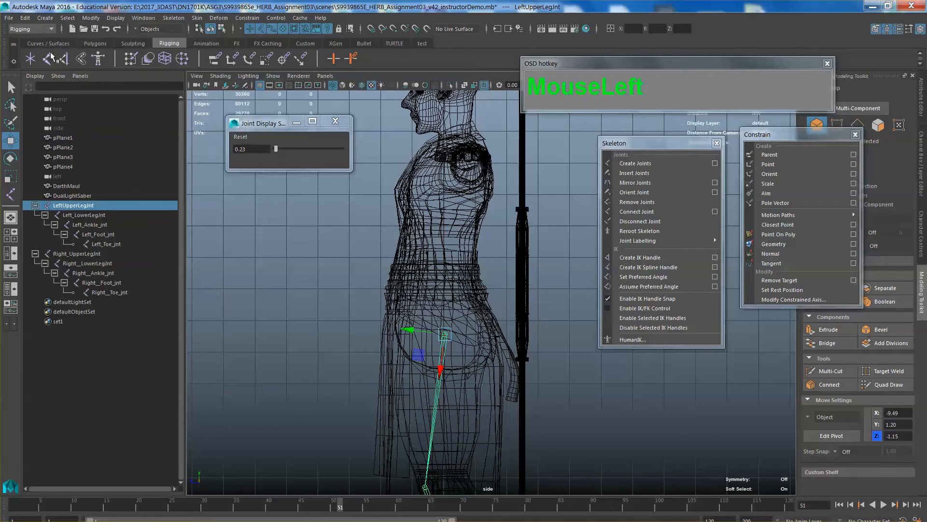
{"action": "left_click", "coordinate": [457, 300]}
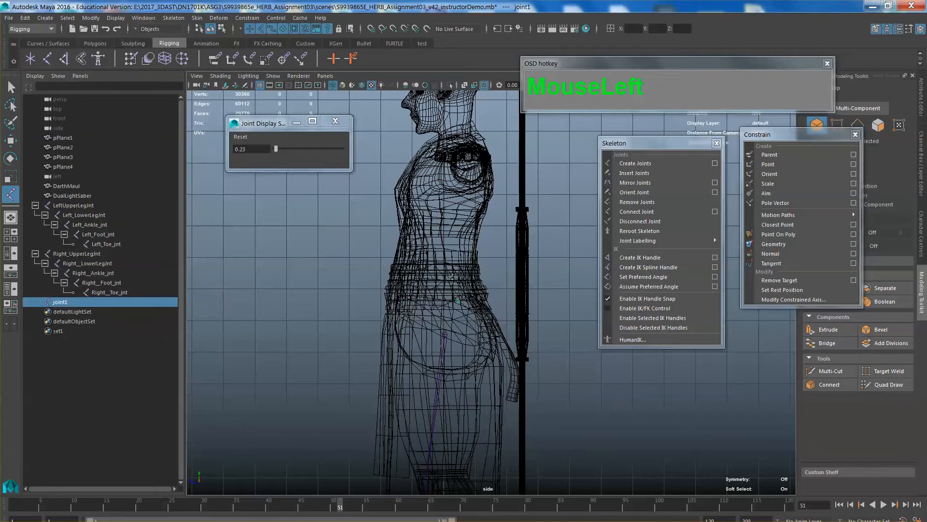
{"action": "left_click", "coordinate": [447, 262]}
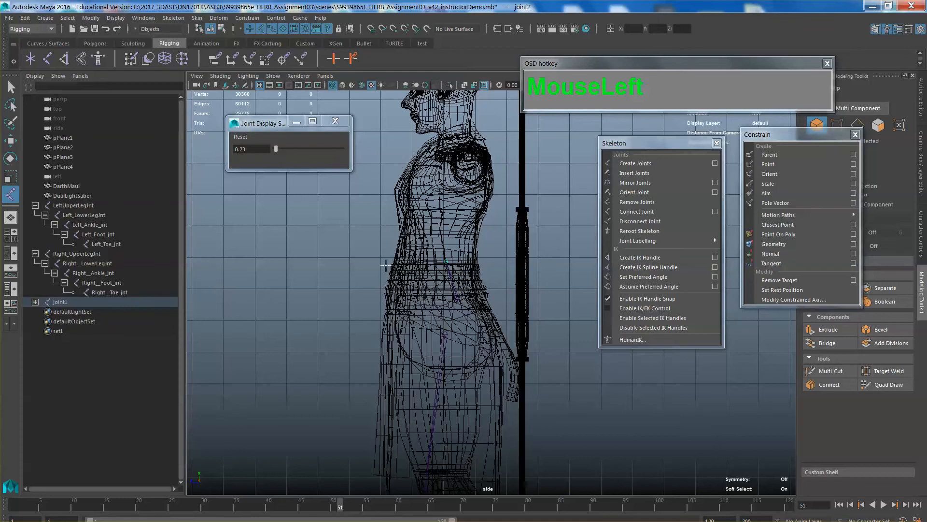
{"action": "left_click", "coordinate": [446, 223]}
{"action": "left_click_drag", "start_coordinate": [446, 222], "coordinate": [446, 216]}
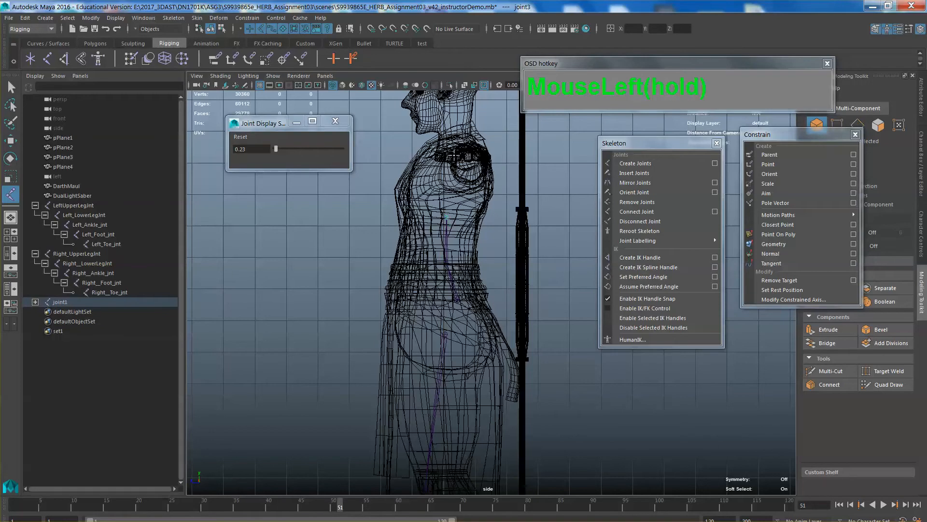
Extend the spine chain with joints at the neck base, the head base and the top of the head, and finish the chain
{"action": "left_click_drag", "start_coordinate": [454, 156], "coordinate": [456, 166]}
{"action": "left_click", "coordinate": [448, 116]}
{"action": "middle_click_drag", "start_coordinate": [449, 118], "coordinate": [453, 208], "text": "alt"}
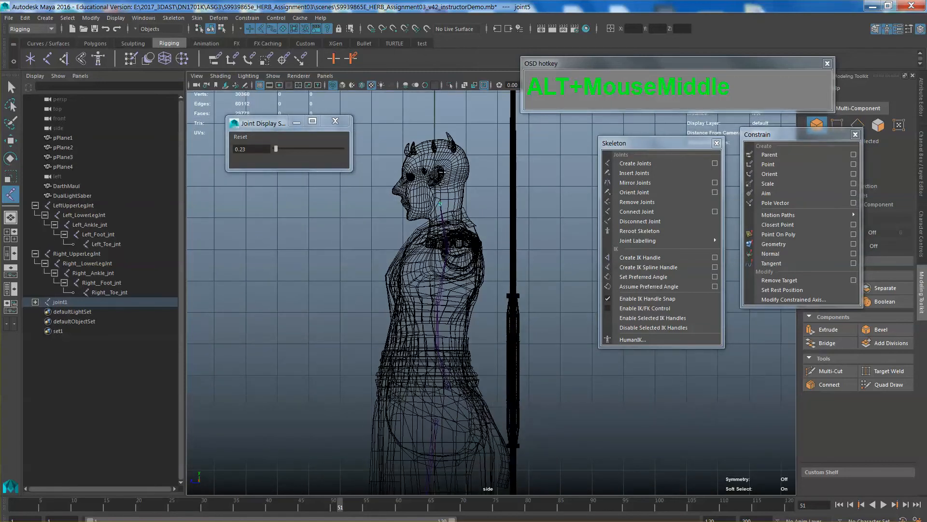
{"action": "left_click", "coordinate": [435, 140]}
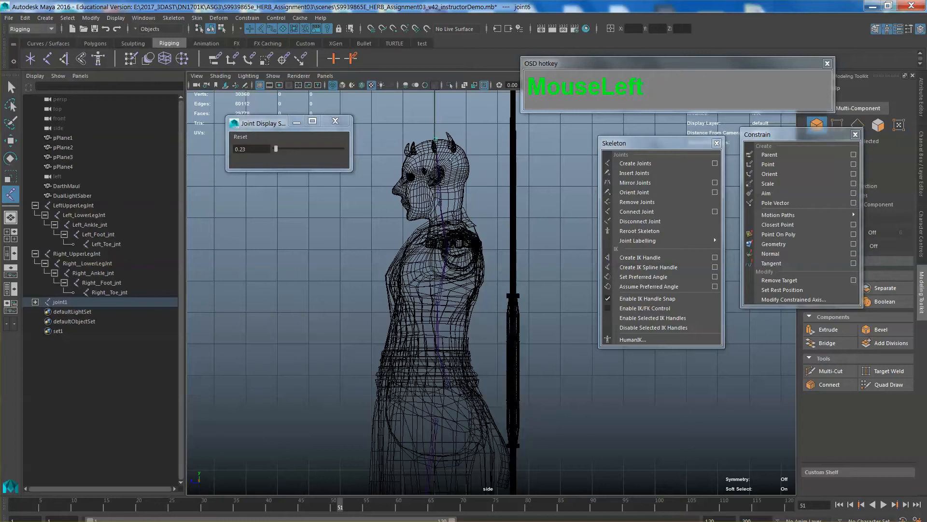
{"action": "key", "text": "Return"}
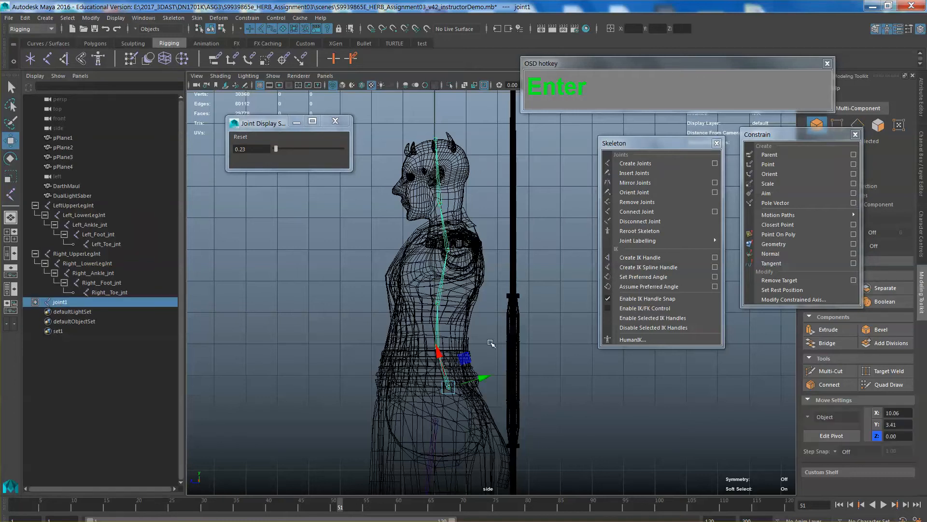
Expand the new spine hierarchy in the scene list from the root joint down to the last head joint
{"action": "left_click", "coordinate": [441, 382]}
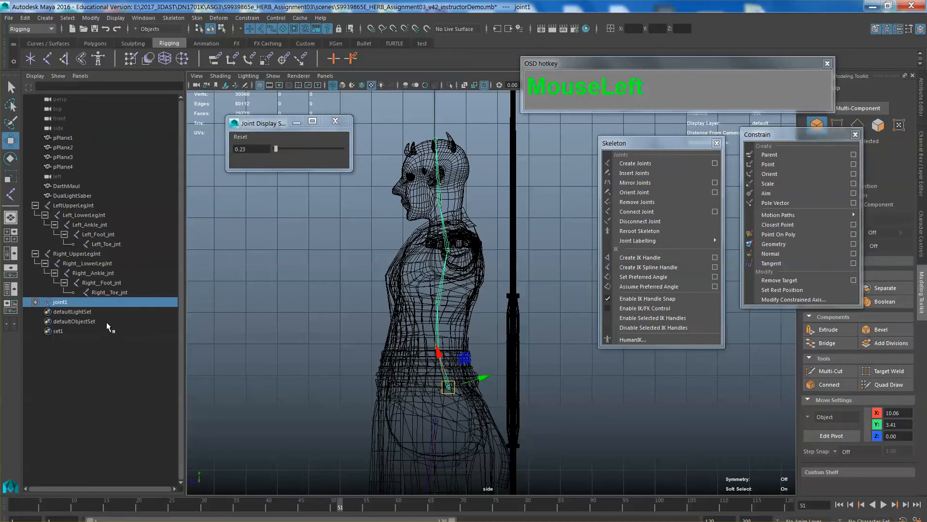
{"action": "double_click", "coordinate": [59, 302]}
{"action": "left_click", "coordinate": [35, 302]}
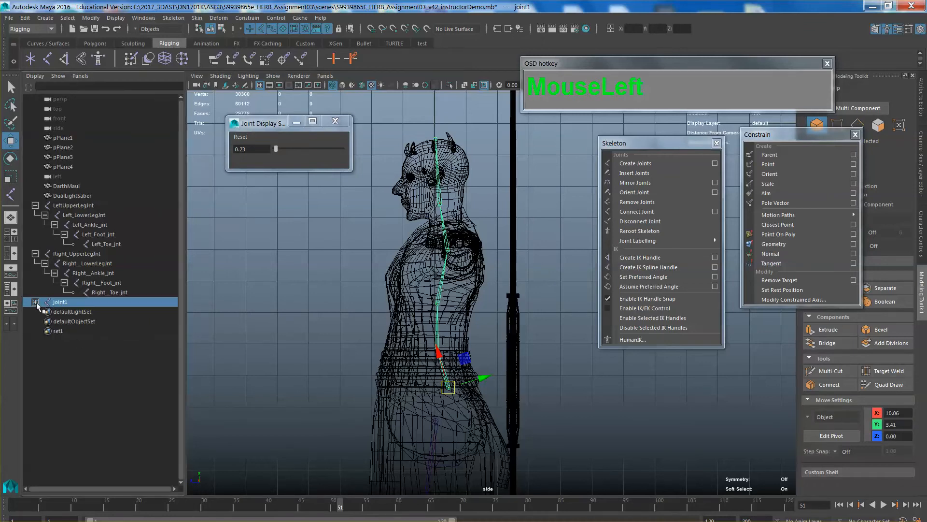
{"action": "left_click", "coordinate": [35, 302]}
{"action": "left_click", "coordinate": [45, 312]}
{"action": "left_click", "coordinate": [54, 321]}
{"action": "left_click", "coordinate": [64, 331]}
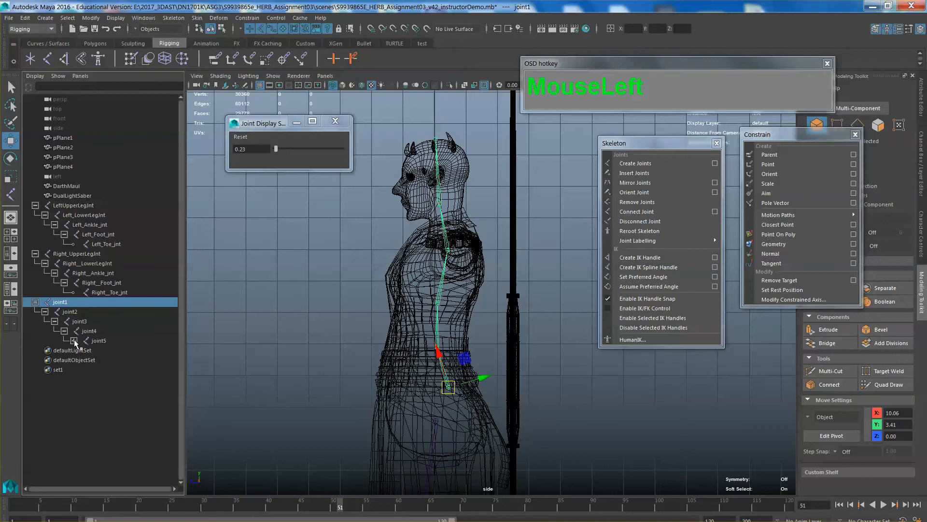
{"action": "left_click", "coordinate": [74, 340]}
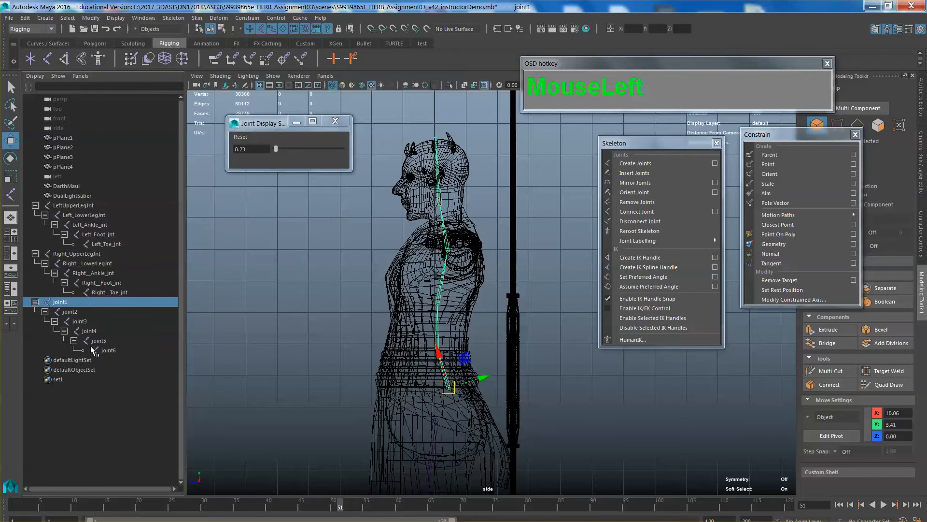
Rename the root joint of the spine chain as Base_Spine_jnt
{"action": "left_click", "coordinate": [76, 313]}
{"action": "left_click", "coordinate": [84, 323]}
{"action": "left_click", "coordinate": [93, 331]}
{"action": "left_click", "coordinate": [103, 342]}
{"action": "left_click", "coordinate": [106, 350]}
{"action": "left_click", "coordinate": [61, 303]}
{"action": "double_click", "coordinate": [61, 303]}
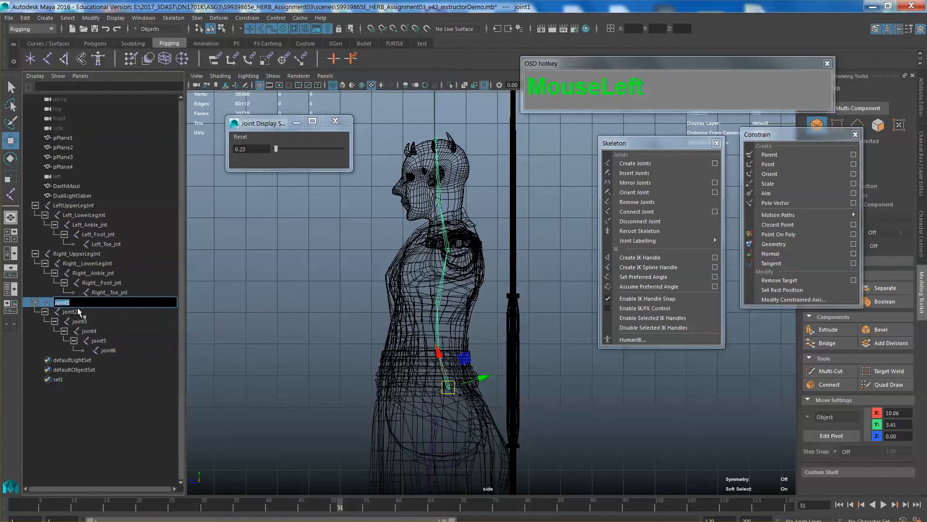
{"action": "type", "text": "Base_Spine_jnt"}
Rename the second joint of the spine chain as Spine2_Jnt and the third as Spine3_jnt
{"action": "left_click", "coordinate": [70, 312]}
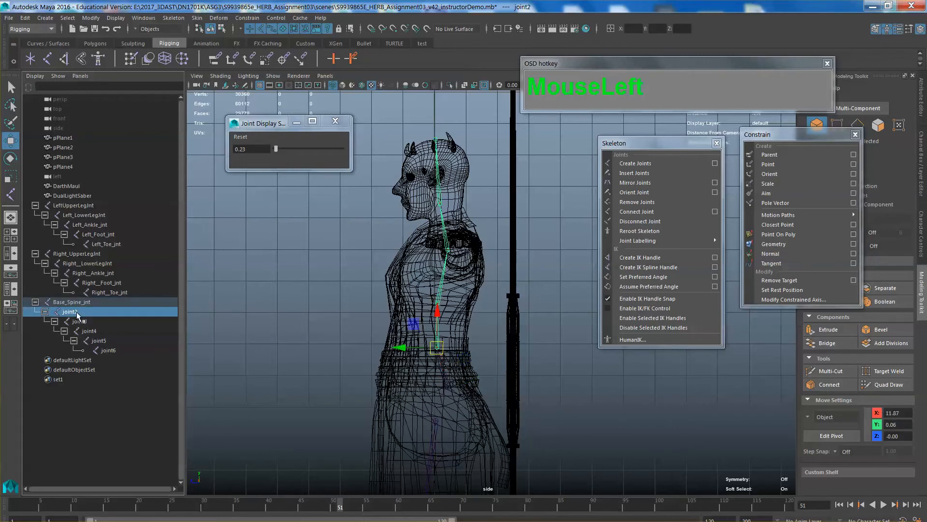
{"action": "double_click", "coordinate": [72, 312]}
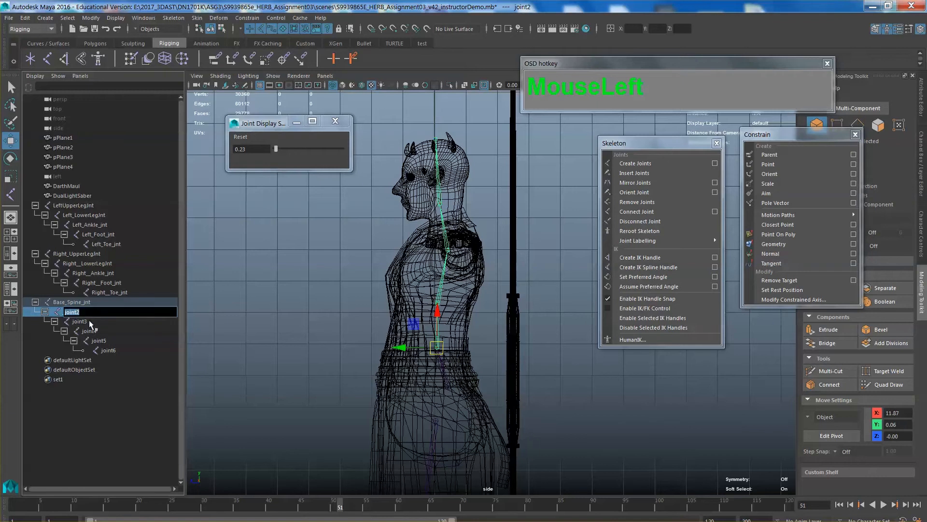
{"action": "key", "text": "BackSpace"}
{"action": "type", "text": "2_Jnt"}
{"action": "left_click", "coordinate": [89, 319]}
{"action": "double_click", "coordinate": [85, 322]}
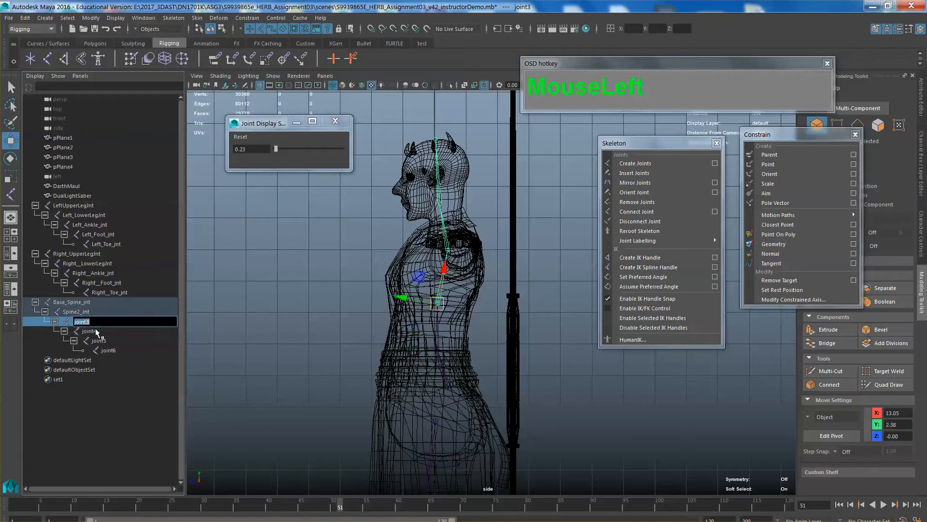
{"action": "type", "text": "Spine3_jnt"}
Rename the fourth joint of the spine chain as Neck_Jnt and the fifth as Head_Jnt
{"action": "left_click", "coordinate": [91, 323]}
{"action": "left_click", "coordinate": [91, 331]}
{"action": "double_click", "coordinate": [92, 332]}
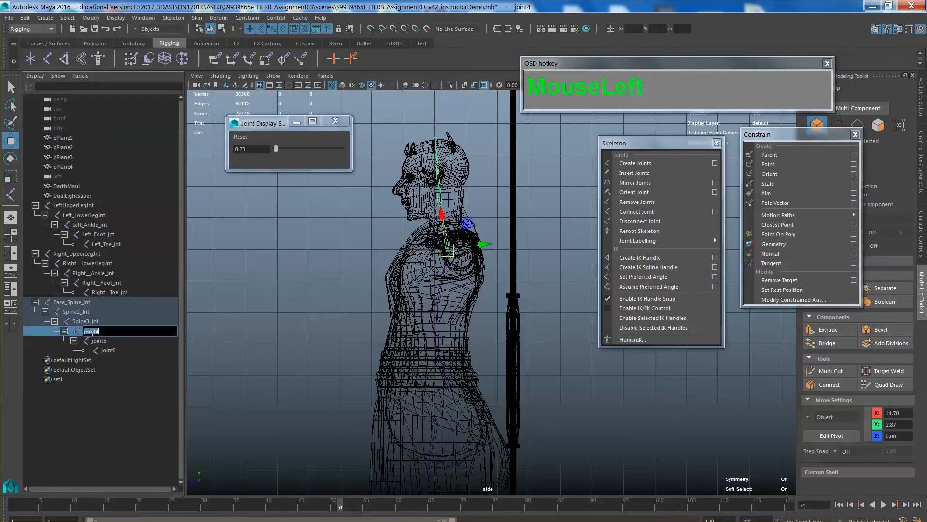
{"action": "type", "text": "Neck_Jnt"}
{"action": "left_click", "coordinate": [99, 343]}
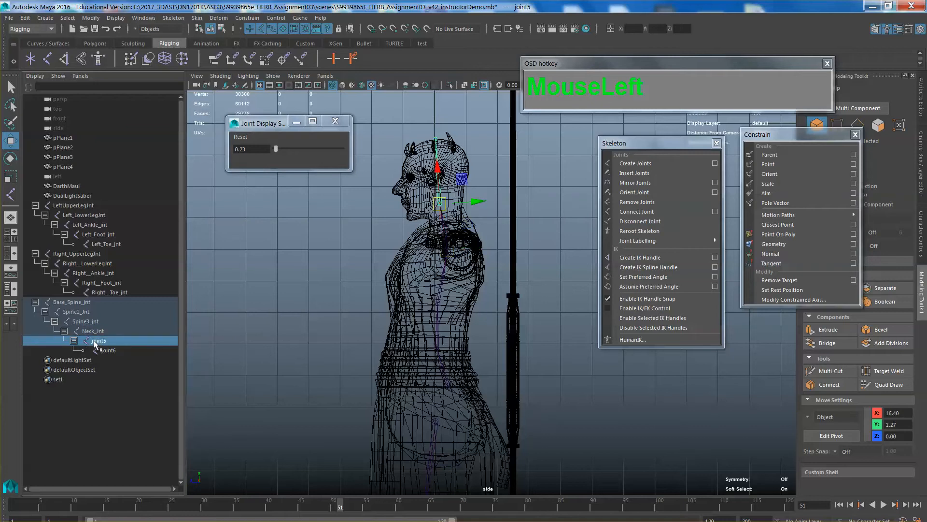
{"action": "key", "text": "e"}
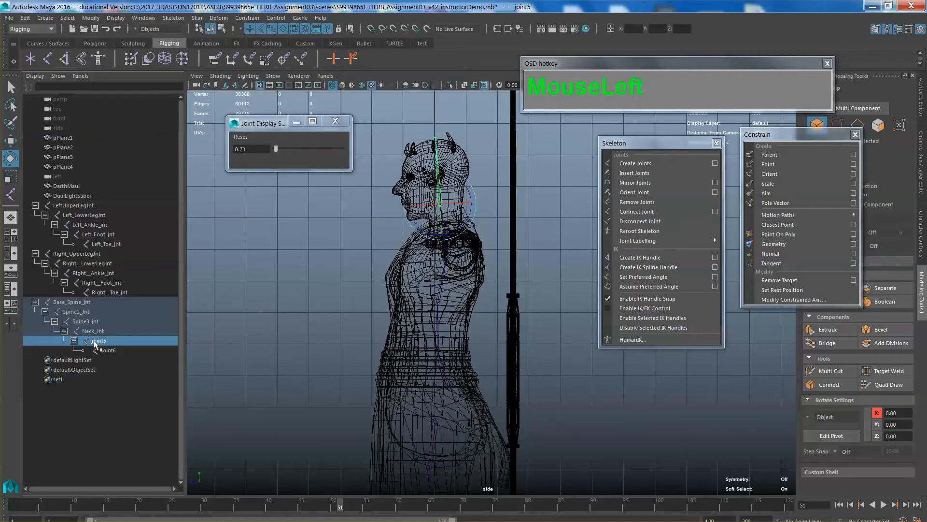
{"action": "double_click", "coordinate": [97, 342]}
{"action": "type", "text": "Head"}
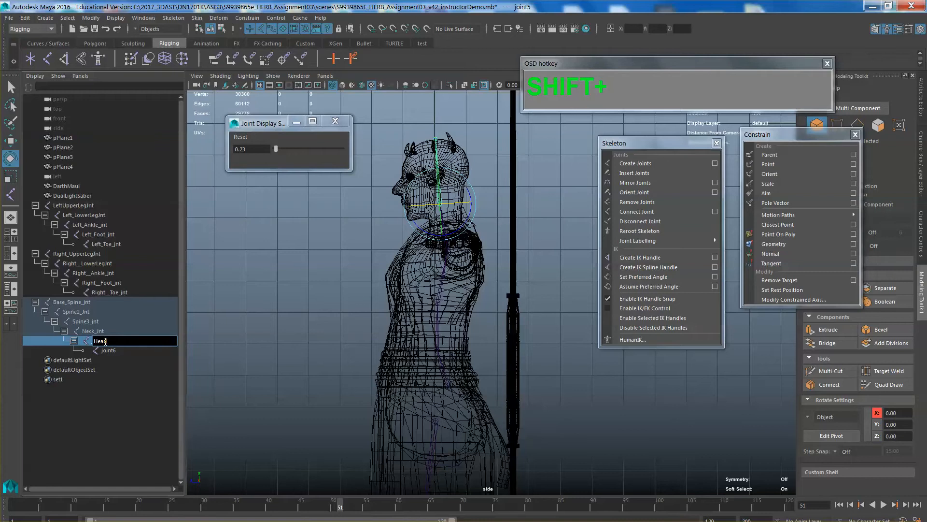
{"action": "type", "text": "_Jnt"}
Rename the last joint at the top of the head as HeadTip_Jnt and clear the selection
{"action": "double_click", "coordinate": [110, 349]}
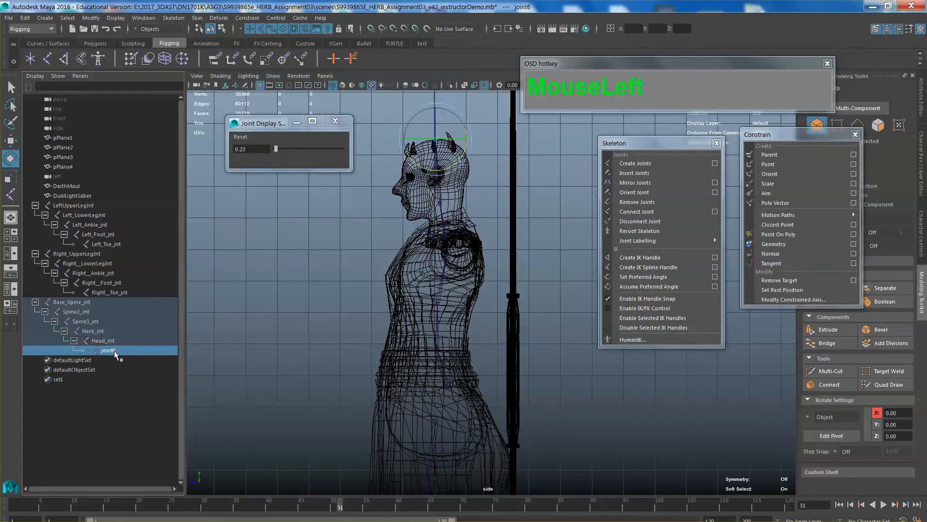
{"action": "type", "text": "Head"}
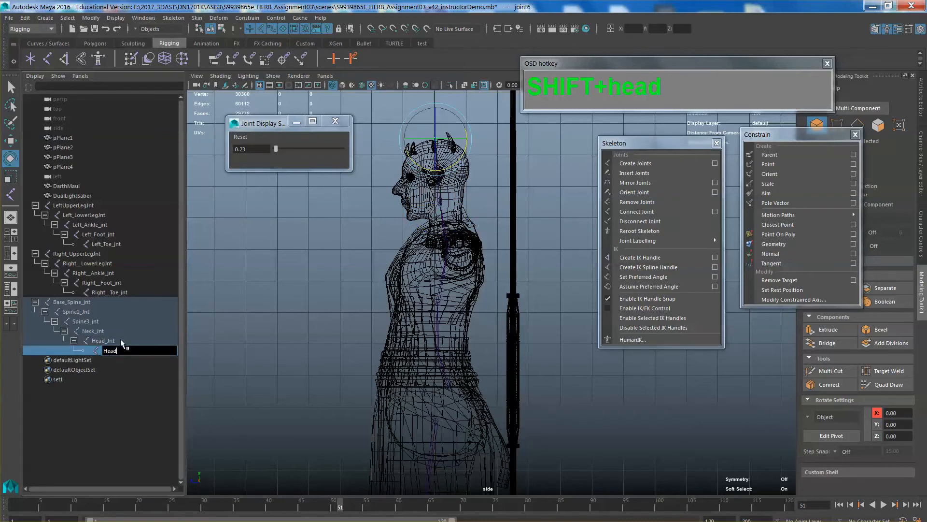
{"action": "type", "text": "Tip_Jnt"}
{"action": "key", "text": "Return"}
{"action": "left_click", "coordinate": [487, 304]}
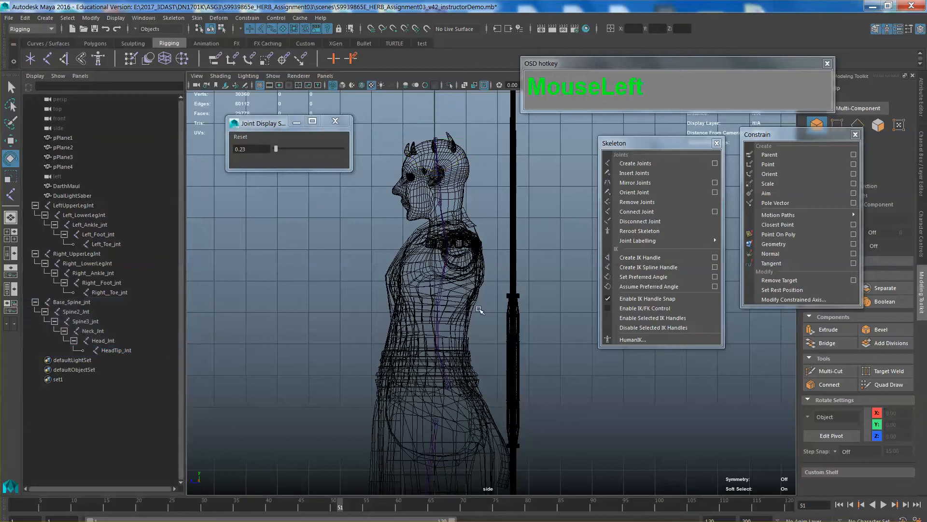
Select the leg and spine chains and examine their placement inside the character in the perspective and front views
{"action": "scroll", "coordinate": [478, 321], "scroll_direction": "down", "scroll_amount": 4}
{"action": "key", "text": "space"}
{"action": "left_click_drag", "start_coordinate": [474, 375], "coordinate": [538, 354]}
{"action": "left_click", "coordinate": [483, 307]}
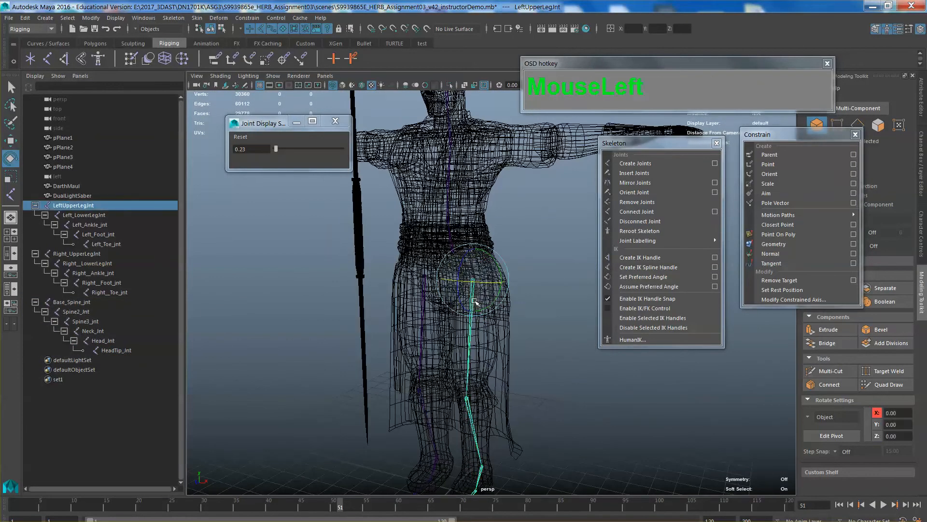
{"action": "left_click", "coordinate": [454, 223]}
{"action": "left_click_drag", "start_coordinate": [519, 194], "coordinate": [508, 263], "text": "alt"}
{"action": "left_click", "coordinate": [508, 263]}
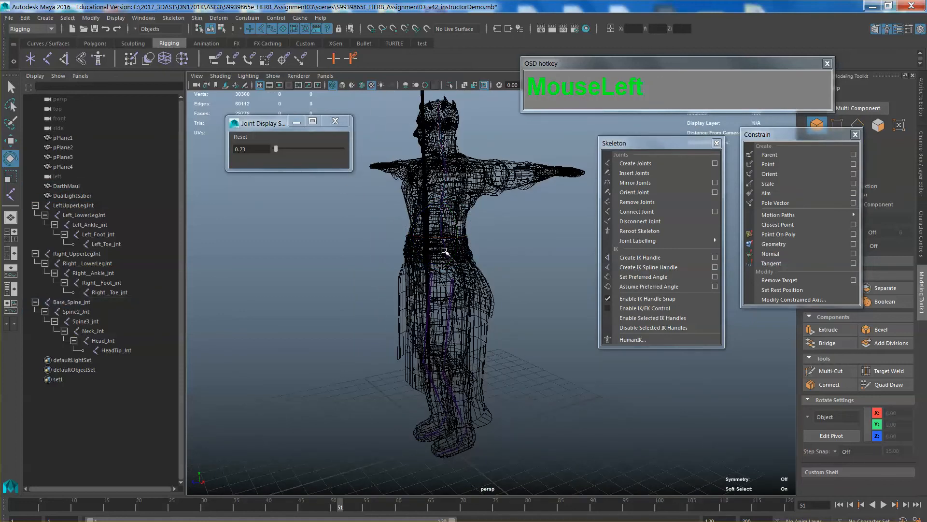
{"action": "left_click", "coordinate": [446, 251]}
{"action": "left_click_drag", "start_coordinate": [446, 251], "coordinate": [500, 198], "text": "alt"}
{"action": "middle_click_drag", "start_coordinate": [501, 198], "coordinate": [474, 200], "text": "alt"}
{"action": "middle_click_drag", "start_coordinate": [580, 196], "coordinate": [548, 198], "text": "alt"}
{"action": "key", "text": "space"}
{"action": "left_click_drag", "start_coordinate": [516, 227], "coordinate": [518, 252]}
{"action": "middle_click_drag", "start_coordinate": [518, 251], "coordinate": [415, 315], "text": "alt"}
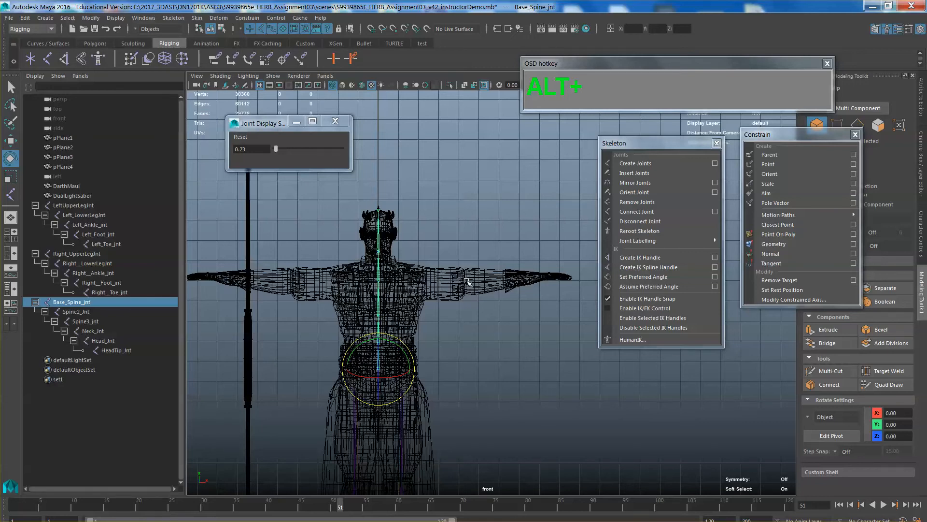
Create a left arm joint chain in the top view from shoulder to elbow to wrist, and show it in the perspective view
{"action": "key", "text": "space"}
{"action": "left_click_drag", "start_coordinate": [462, 344], "coordinate": [425, 343]}
{"action": "scroll", "coordinate": [516, 314], "scroll_direction": "down", "scroll_amount": 10}
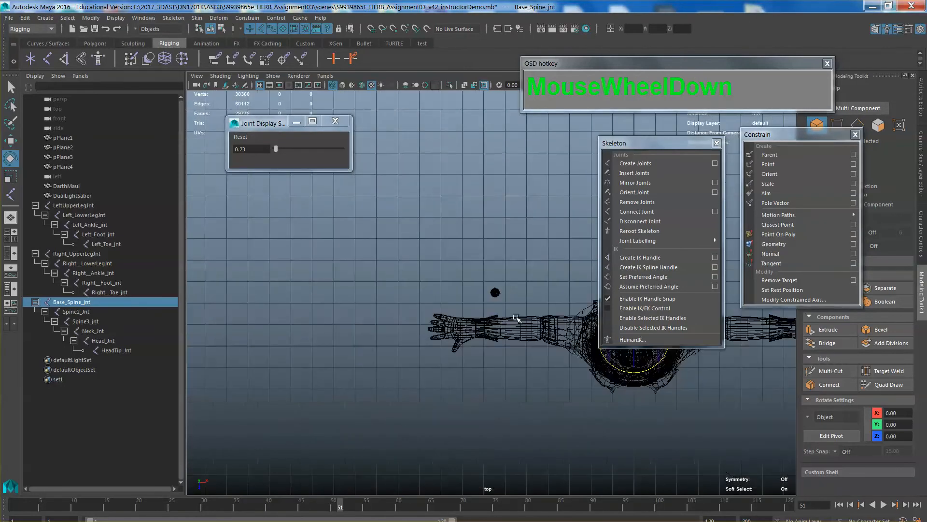
{"action": "scroll", "coordinate": [440, 322], "scroll_direction": "up", "scroll_amount": 1}
{"action": "middle_click_drag", "start_coordinate": [545, 343], "coordinate": [359, 306], "text": "alt"}
{"action": "scroll", "coordinate": [440, 322], "scroll_direction": "up", "scroll_amount": 2}
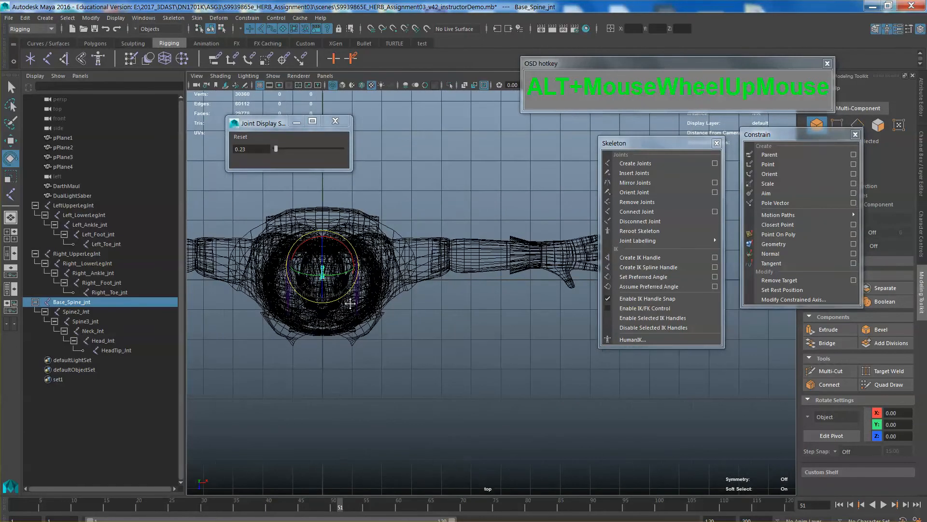
{"action": "middle_click_drag", "start_coordinate": [457, 271], "coordinate": [437, 241], "text": "alt"}
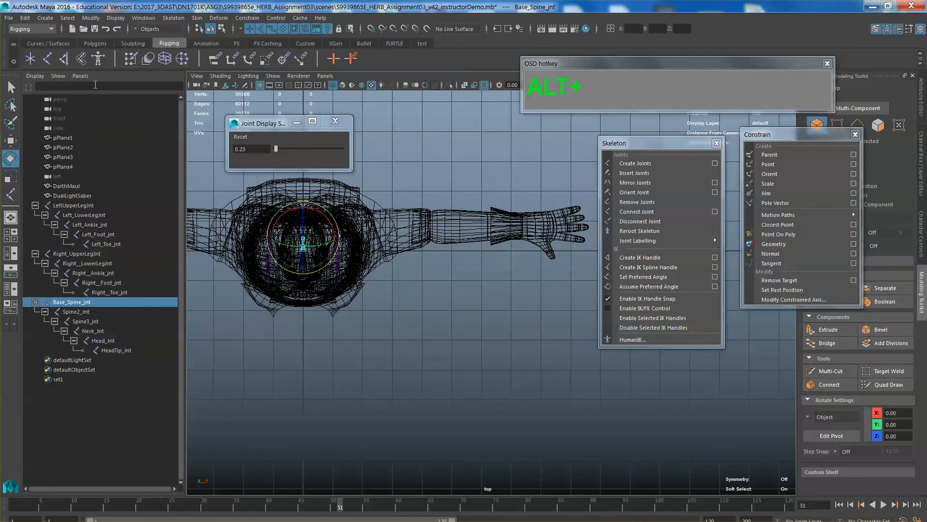
{"action": "left_click", "coordinate": [47, 60]}
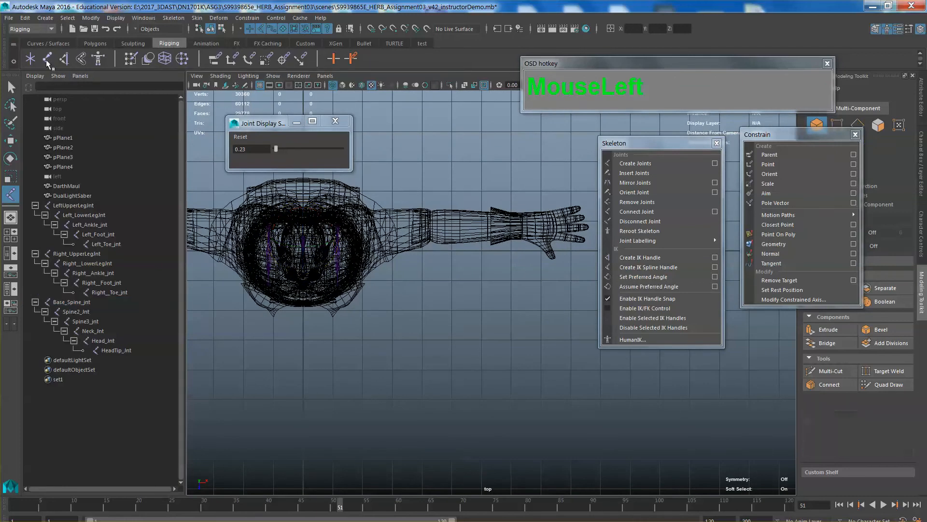
{"action": "left_click", "coordinate": [351, 235]}
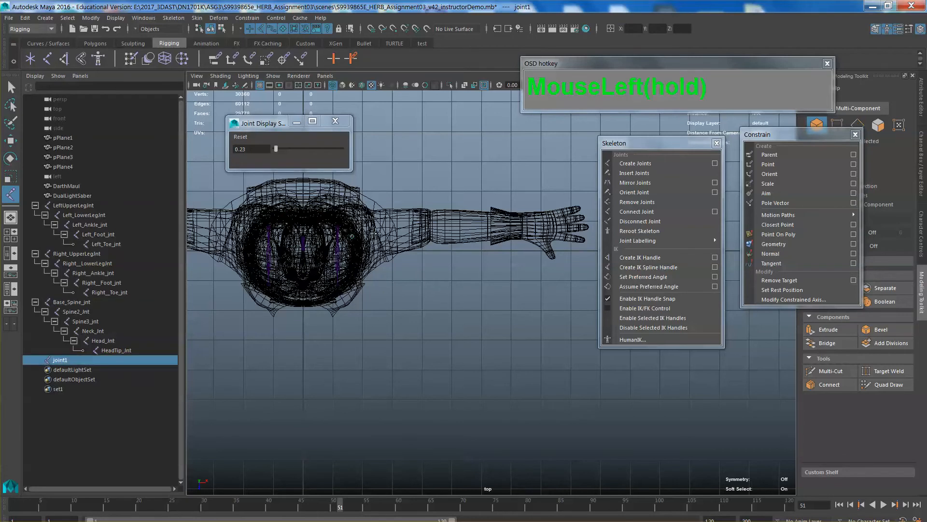
{"action": "left_click", "coordinate": [430, 217]}
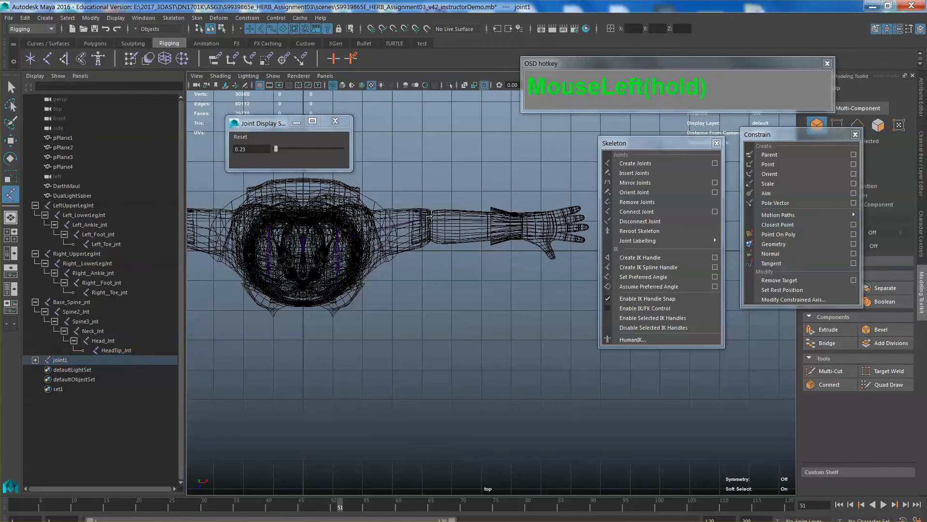
{"action": "left_click", "coordinate": [521, 225]}
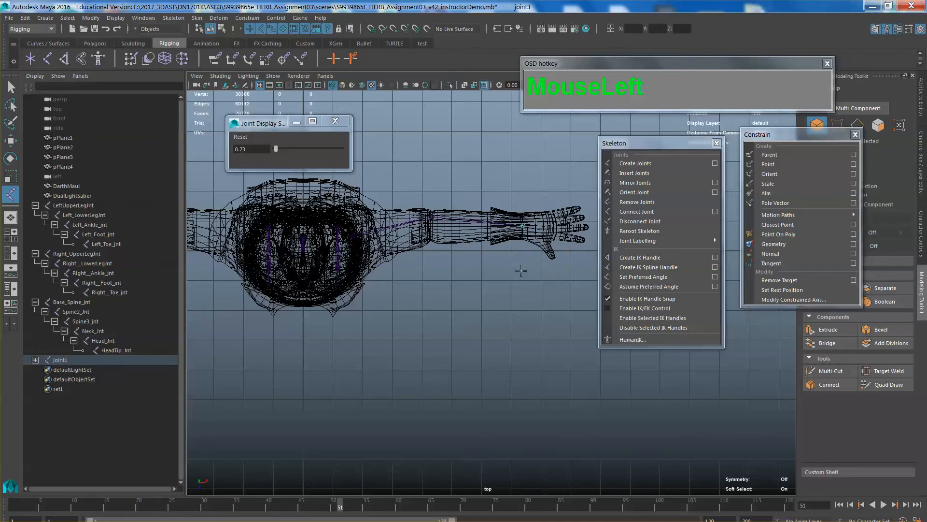
{"action": "key", "text": "Return"}
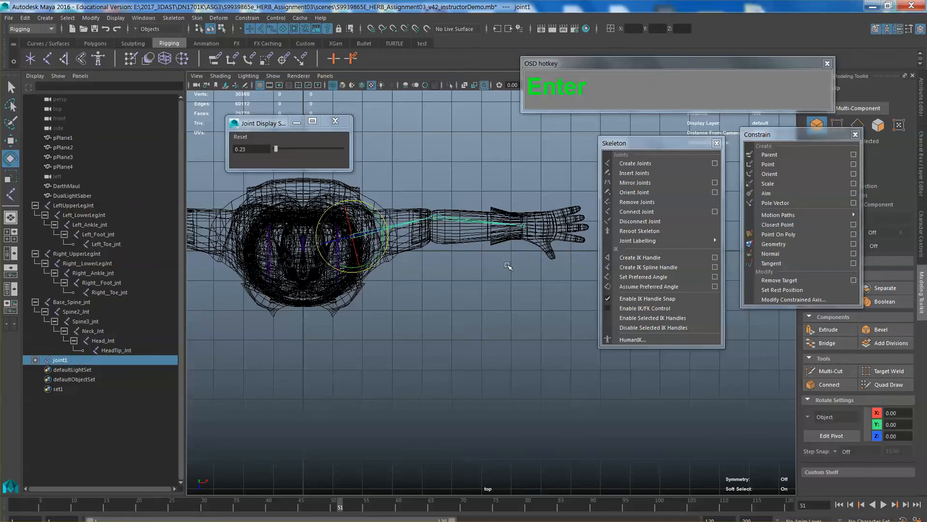
{"action": "key", "text": "space"}
{"action": "left_click_drag", "start_coordinate": [506, 263], "coordinate": [494, 308]}
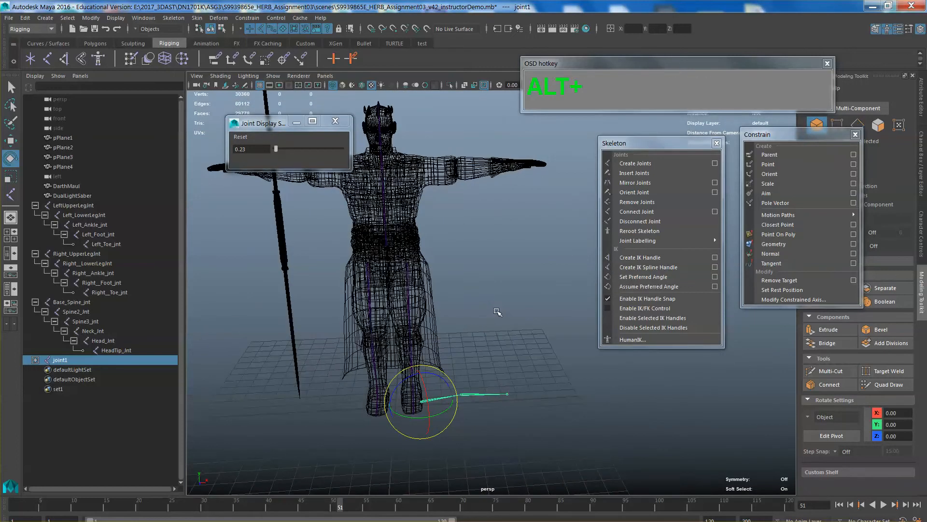
Raise the left arm joint chain to the character's shoulder height and fine-tune it in the front view to Y 15.12
{"action": "middle_click_drag", "start_coordinate": [494, 310], "coordinate": [497, 271], "text": "alt"}
{"action": "left_click_drag", "start_coordinate": [498, 271], "coordinate": [497, 282], "text": "alt"}
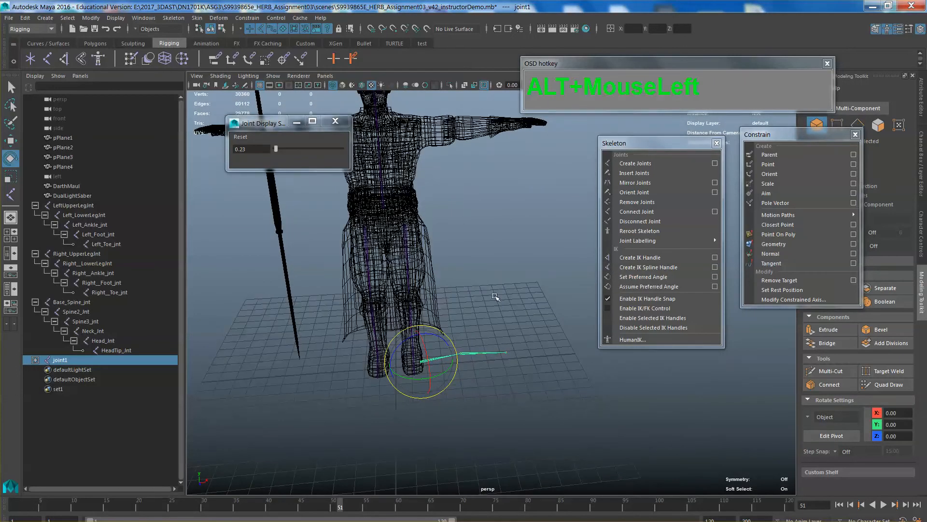
{"action": "key", "text": "w"}
{"action": "left_click_drag", "start_coordinate": [438, 333], "coordinate": [415, 89]}
{"action": "key", "text": "space"}
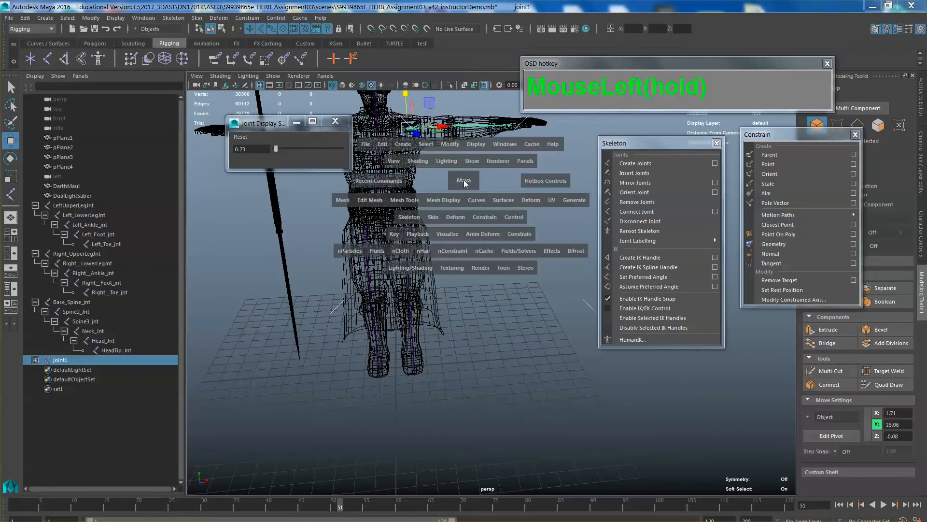
{"action": "left_click_drag", "start_coordinate": [464, 180], "coordinate": [485, 211]}
{"action": "scroll", "coordinate": [486, 212], "scroll_direction": "up", "scroll_amount": 2}
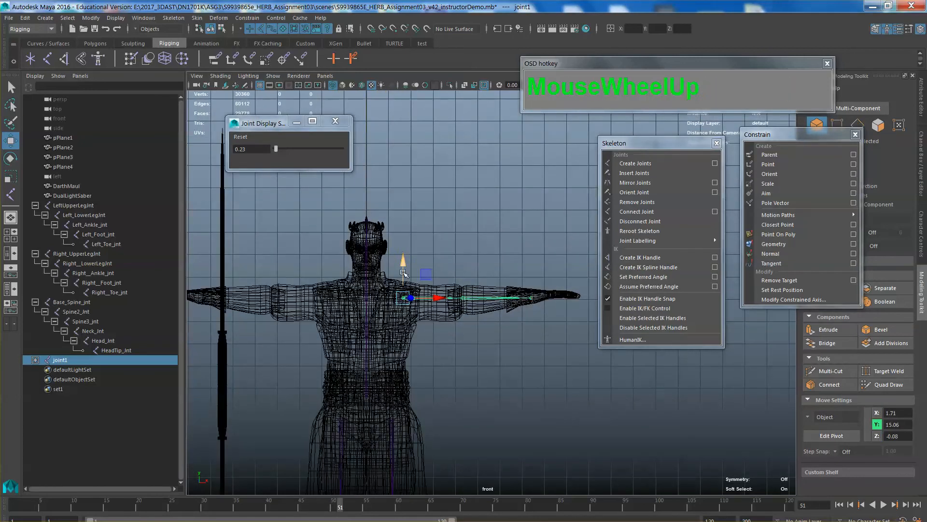
{"action": "left_click_drag", "start_coordinate": [404, 267], "coordinate": [401, 259]}
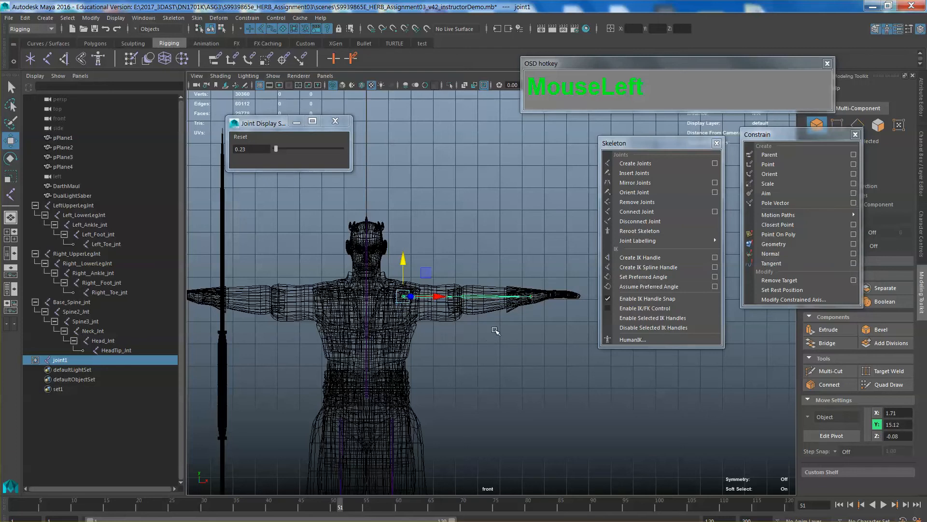
Adjust the elbow and wrist joints in the top view so that they sit inside the left arm mesh
{"action": "key", "text": "space"}
{"action": "left_click_drag", "start_coordinate": [496, 331], "coordinate": [445, 331]}
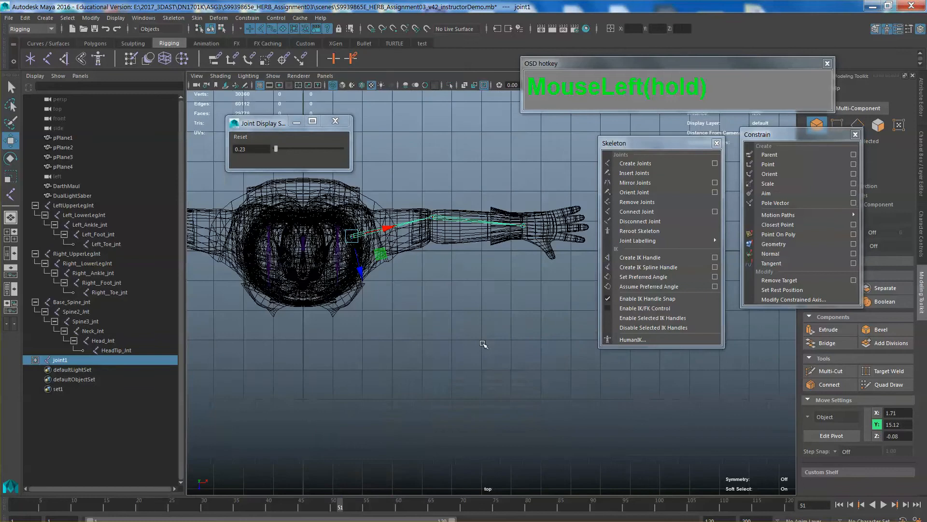
{"action": "middle_click_drag", "start_coordinate": [491, 328], "coordinate": [472, 374], "text": "alt"}
{"action": "scroll", "coordinate": [469, 363], "scroll_direction": "up", "scroll_amount": 2}
{"action": "middle_click_drag", "start_coordinate": [456, 330], "coordinate": [486, 340], "text": "alt"}
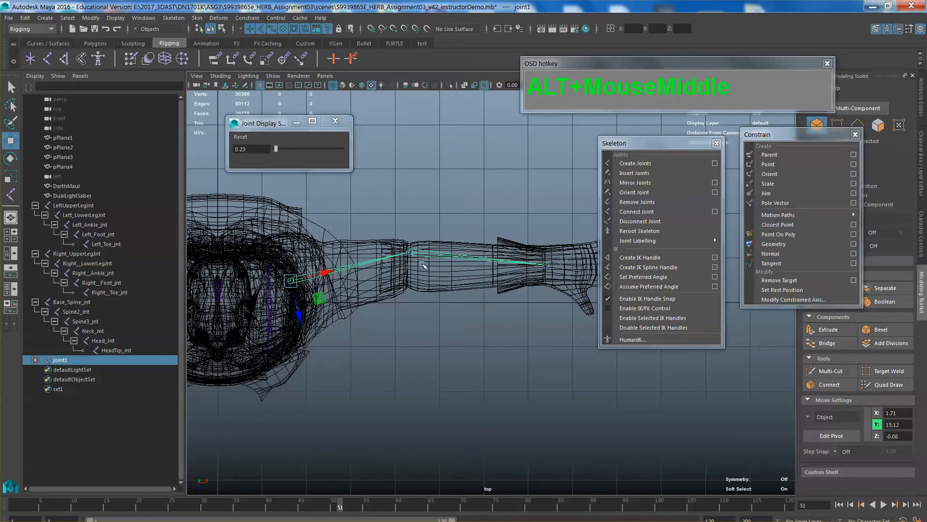
{"action": "left_click", "coordinate": [407, 249]}
{"action": "mouse_move", "coordinate": [429, 280]}
{"action": "left_mouse_down"}
{"action": "mouse_move", "coordinate": [424, 275]}
{"action": "mouse_move", "coordinate": [430, 281]}
{"action": "left_mouse_up"}
{"action": "left_click", "coordinate": [544, 269]}
{"action": "left_click_drag", "start_coordinate": [544, 269], "coordinate": [544, 267]}
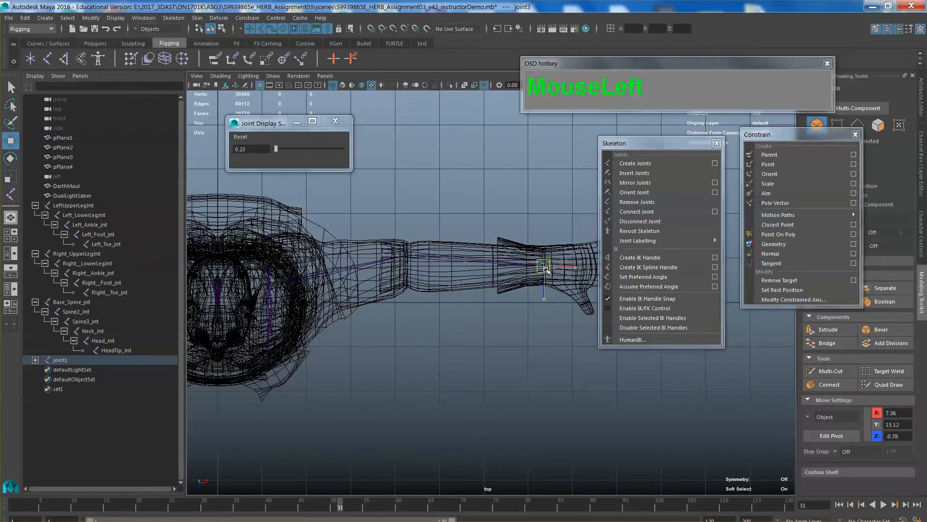
Reposition the left shoulder joint in the top view to X 1.63, Z -0.09, and nudge the elbow joint
{"action": "middle_click_drag", "start_coordinate": [391, 286], "coordinate": [468, 275], "text": "alt"}
{"action": "left_click", "coordinate": [365, 271]}
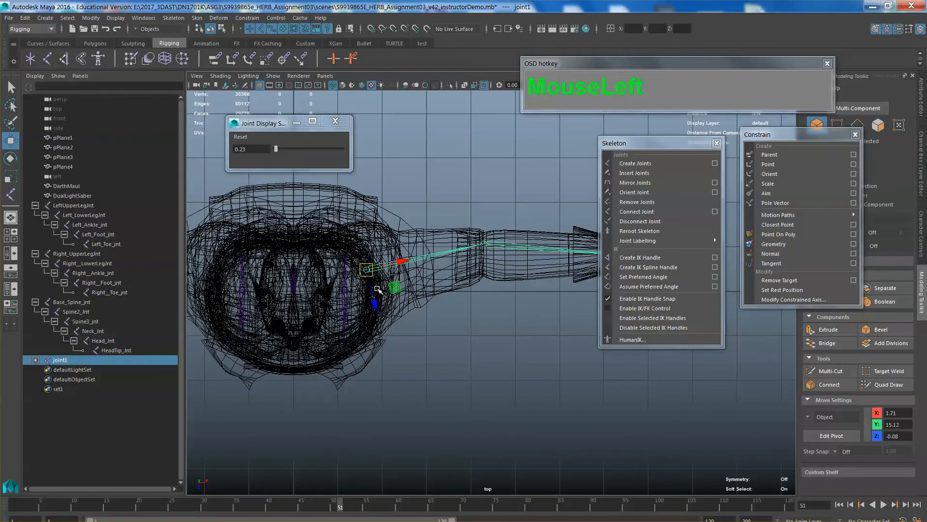
{"action": "middle_click_drag", "start_coordinate": [451, 321], "coordinate": [437, 289], "text": "alt"}
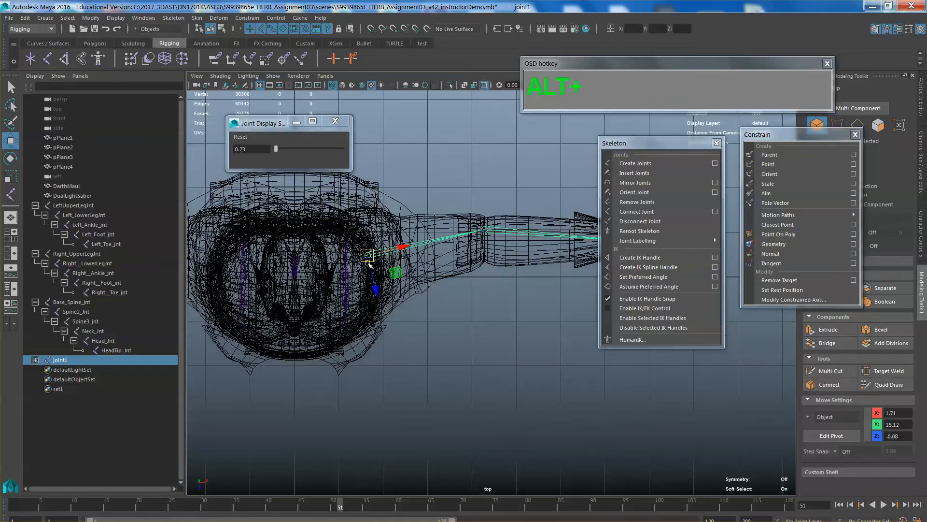
{"action": "left_click_drag", "start_coordinate": [367, 255], "coordinate": [367, 254]}
{"action": "middle_click_drag", "start_coordinate": [446, 273], "coordinate": [353, 283], "text": "alt"}
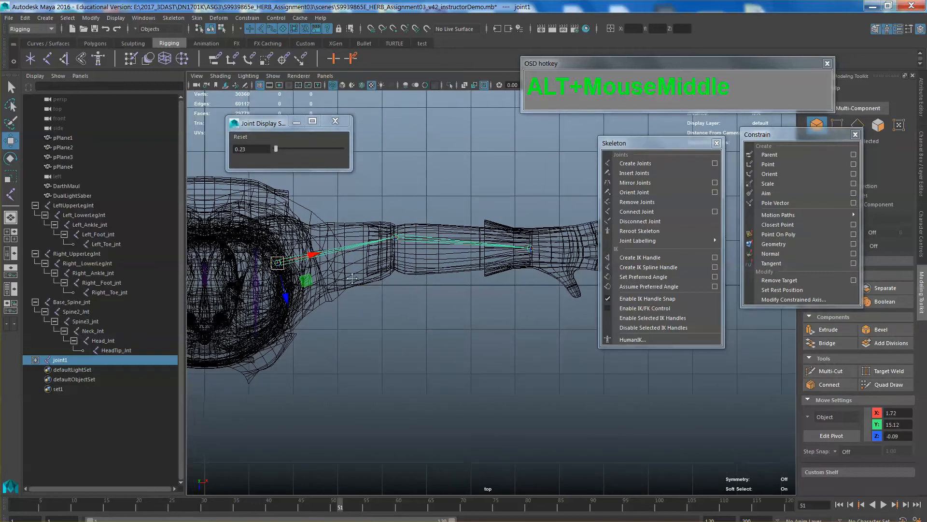
{"action": "left_click_drag", "start_coordinate": [275, 265], "coordinate": [281, 265]}
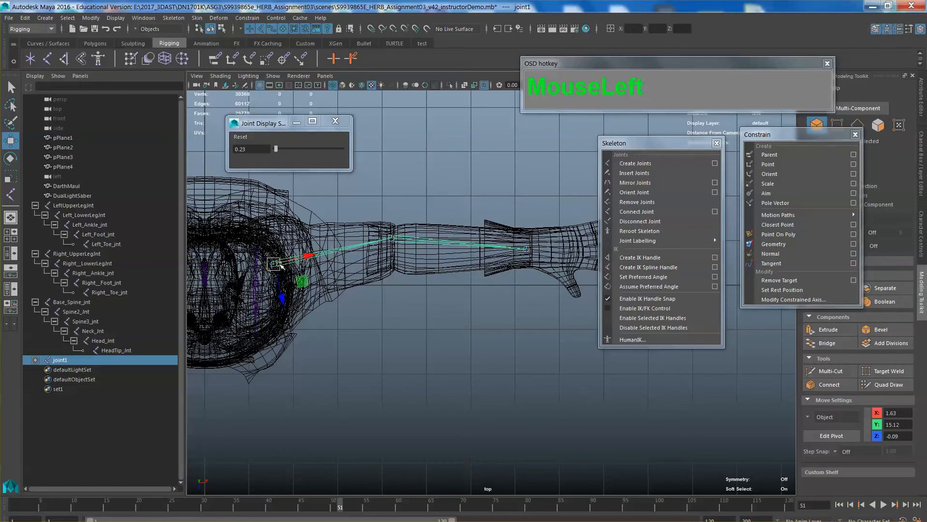
{"action": "left_click", "coordinate": [392, 239]}
{"action": "left_click_drag", "start_coordinate": [393, 238], "coordinate": [395, 239]}
{"action": "left_click", "coordinate": [274, 263]}
Examine the left arm chain's alignment with the shoulder, elbow and wrist in the front view
{"action": "key", "text": "space"}
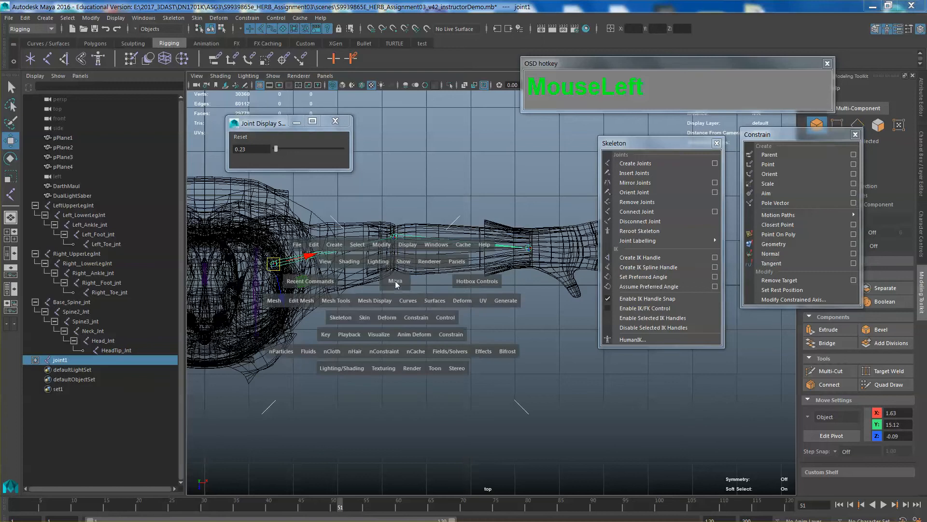
{"action": "left_click_drag", "start_coordinate": [396, 284], "coordinate": [398, 305]}
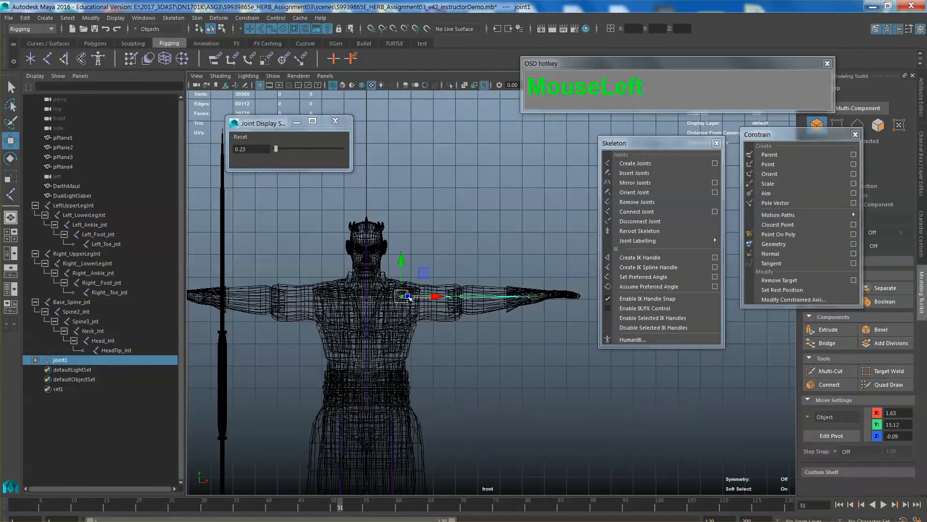
{"action": "scroll", "coordinate": [408, 296], "scroll_direction": "up", "scroll_amount": 3}
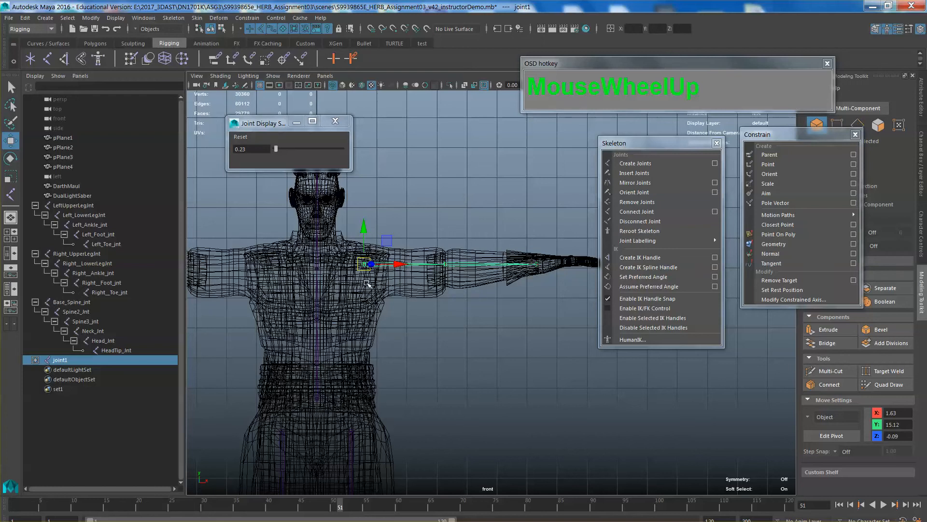
{"action": "scroll", "coordinate": [368, 284], "scroll_direction": "up", "scroll_amount": 1}
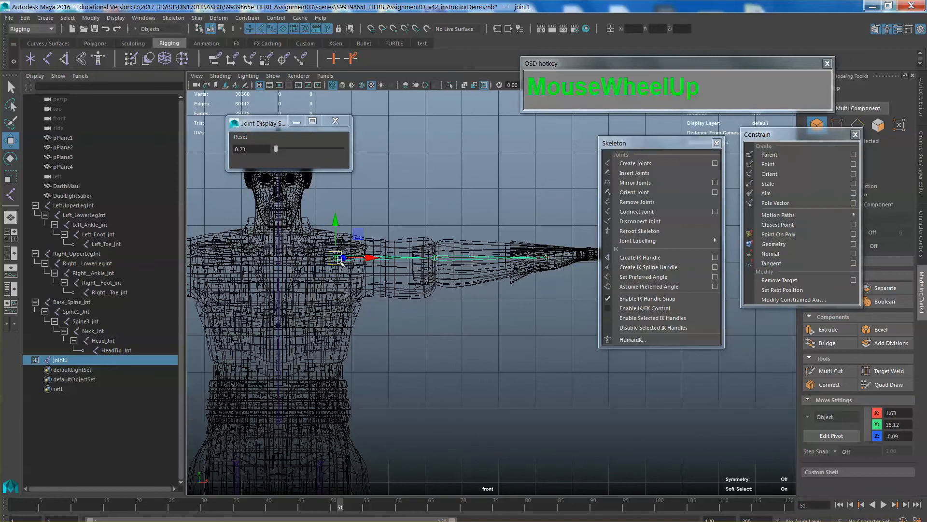
{"action": "scroll", "coordinate": [441, 283], "scroll_direction": "down", "scroll_amount": 2}
{"action": "mouse_move", "coordinate": [441, 283]}
{"action": "middle_mouse_down", "text": "alt"}
{"action": "mouse_move", "coordinate": [638, 261]}
{"action": "mouse_move", "coordinate": [399, 279]}
{"action": "mouse_move", "coordinate": [423, 281]}
{"action": "middle_mouse_up", "text": "alt"}
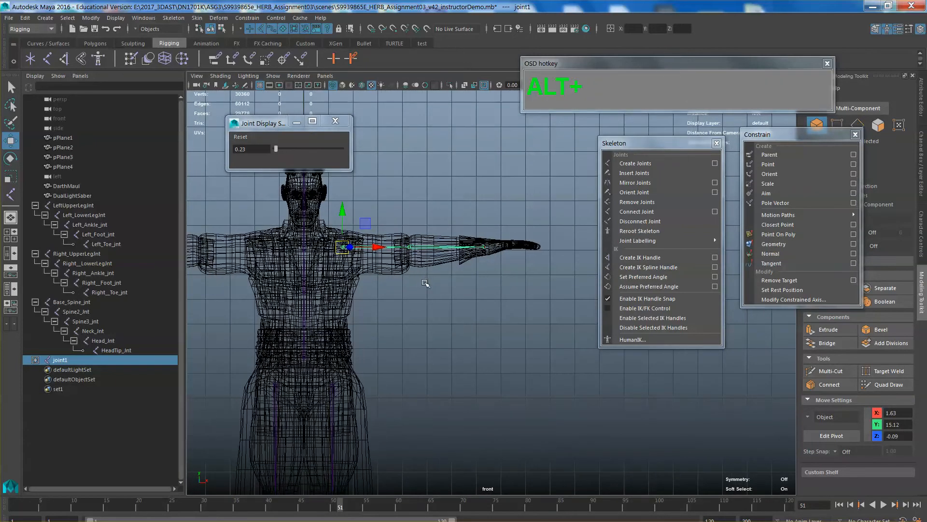
{"action": "scroll", "coordinate": [425, 282], "scroll_direction": "up", "scroll_amount": 1}
Expand the arm hierarchy and rename its root shoulder joint as Left_UpperArm_jnt
{"action": "left_click", "coordinate": [36, 359]}
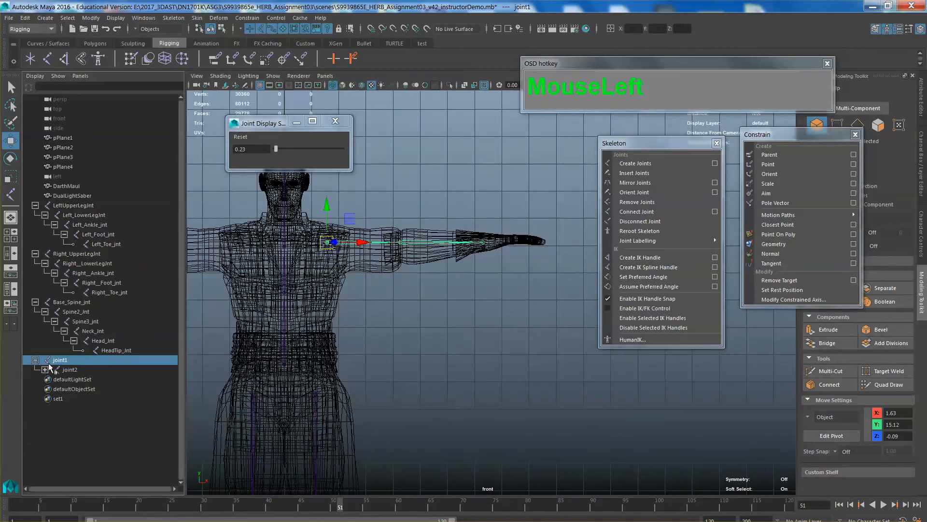
{"action": "double_click", "coordinate": [68, 360]}
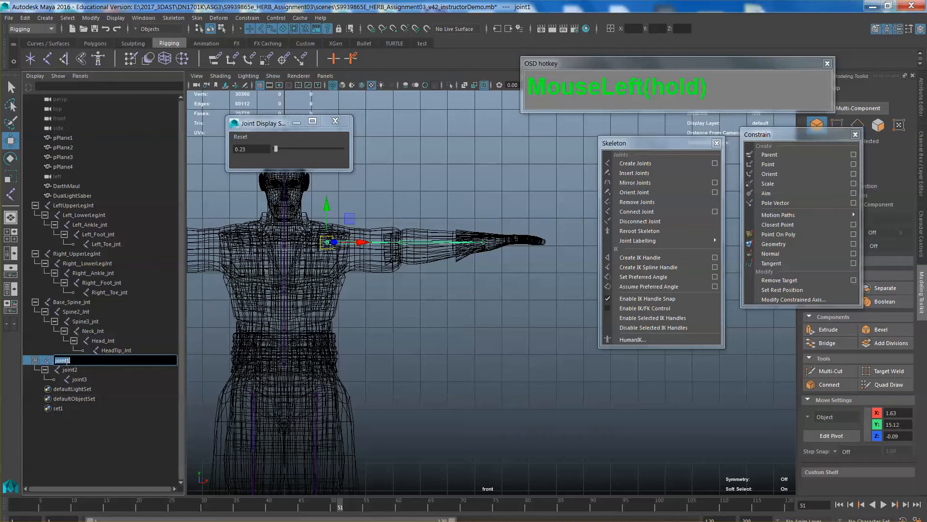
{"action": "type", "text": "Left_U"}
{"action": "type", "text": "pperArm"}
{"action": "type", "text": "_int"}
Rename the elbow joint of the left arm chain as Left_lowerArm_jnt
{"action": "left_click", "coordinate": [74, 371]}
{"action": "double_click", "coordinate": [74, 372]}
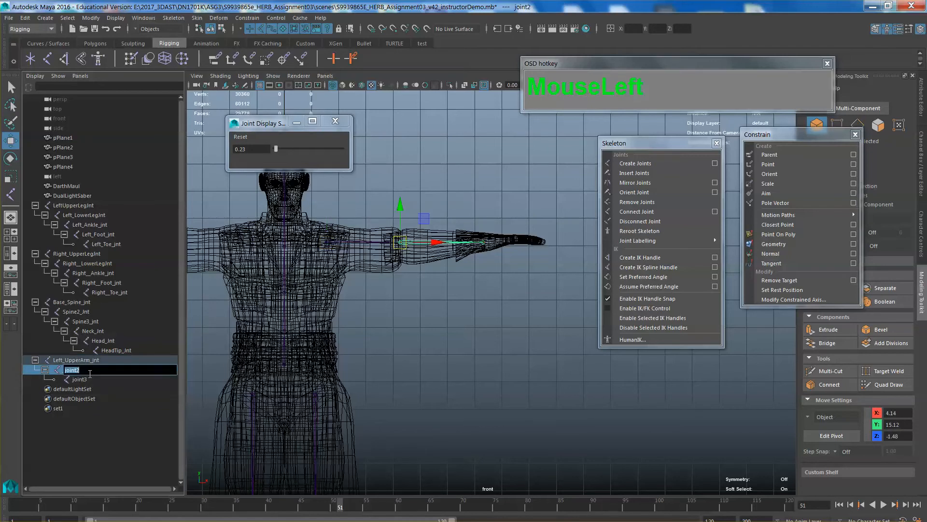
{"action": "type", "text": "Left"}
{"action": "type", "text": "_"}
{"action": "type", "text": "lower"}
{"action": "type", "text": "F"}
{"action": "key", "text": "BackSpace"}
{"action": "type", "text": "arm"}
{"action": "key", "text": "BackSpace"}
{"action": "key", "text": "BackSpace"}
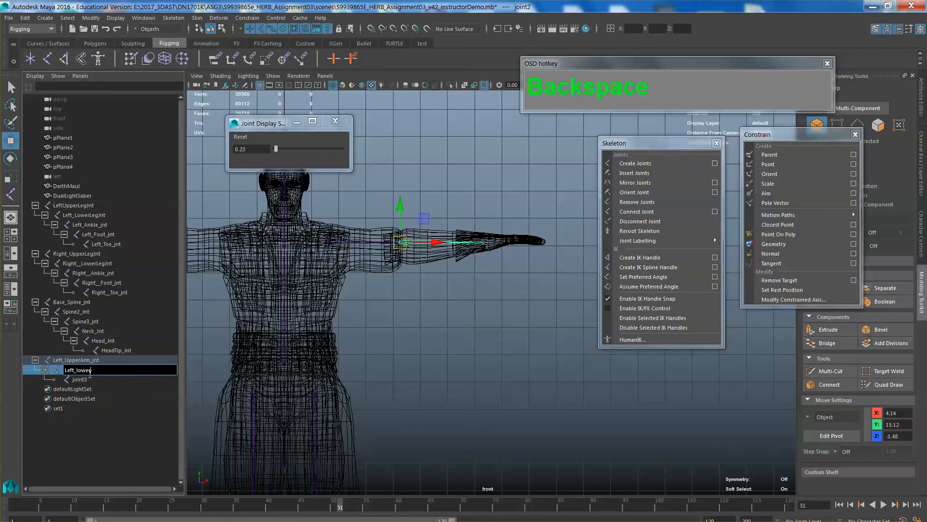
{"action": "type", "text": "Arm_jnt"}
Rename the last joint of the left arm chain as Left_Wrist_jnt
{"action": "left_click", "coordinate": [89, 380]}
{"action": "double_click", "coordinate": [82, 379]}
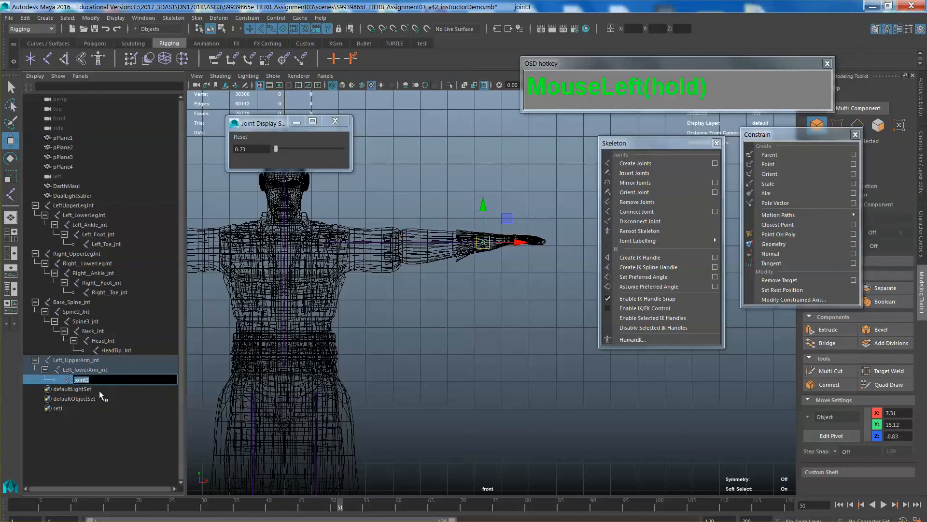
{"action": "type", "text": "Lef"}
{"action": "type", "text": "_Wrist"}
{"action": "key", "text": "shift"}
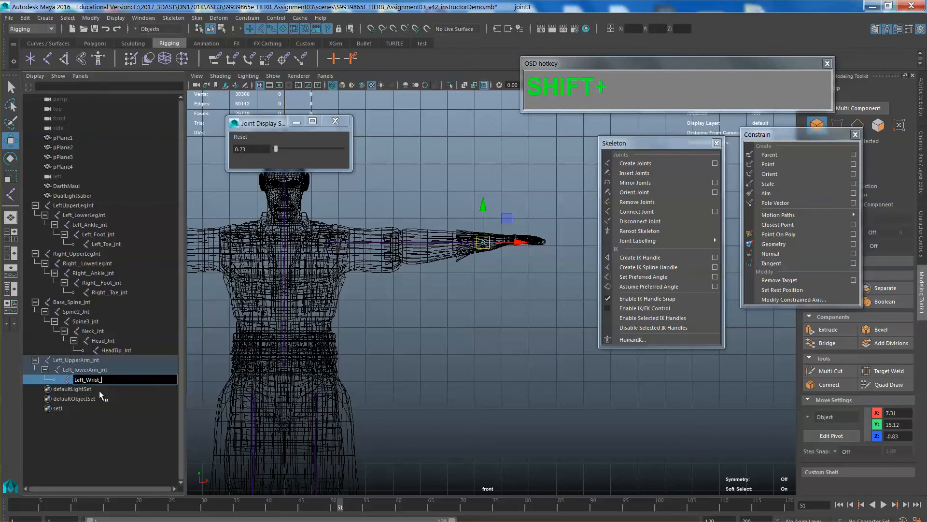
{"action": "type", "text": "_"}
{"action": "key", "text": "BackSpace"}
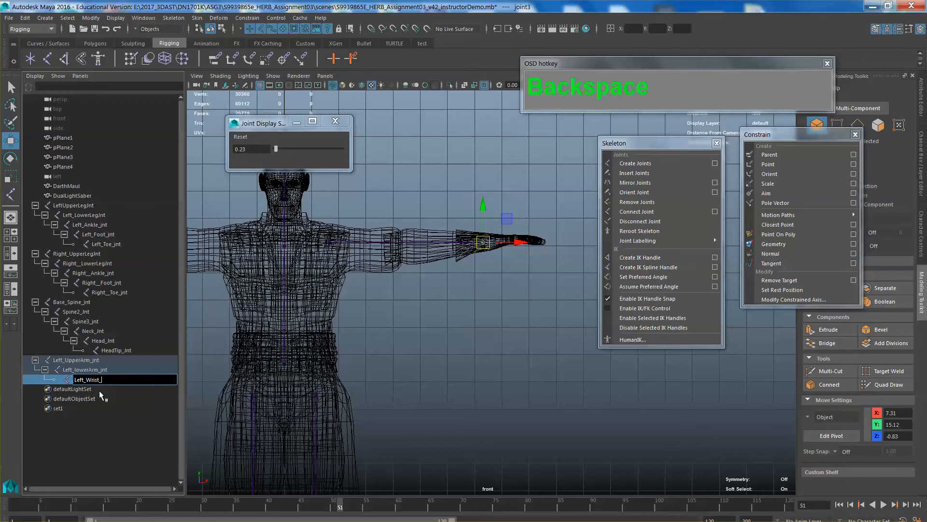
{"action": "type", "text": "jnt"}
{"action": "key", "text": "Return"}
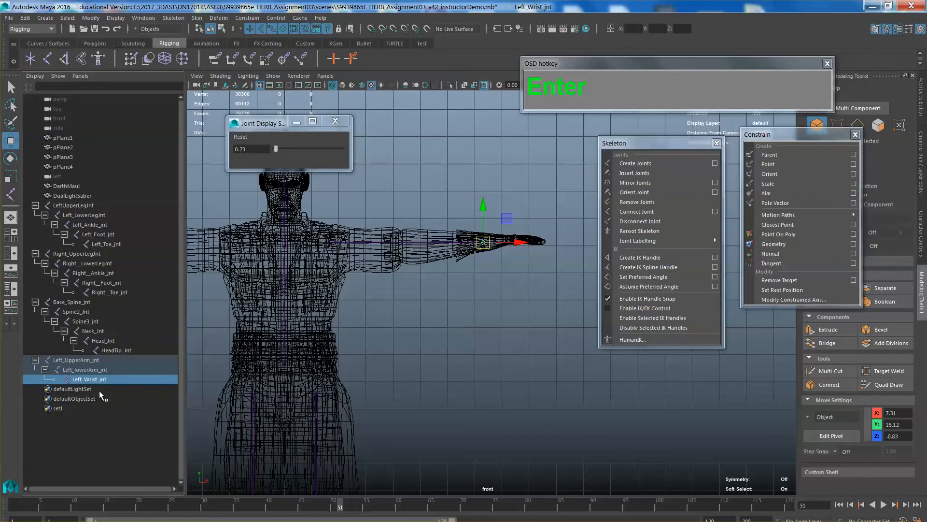
Mirror the left arm chain across YZ with Behavior, replacing Left with Right in the names, and expand the new hierarchy to its wrist joint
{"action": "left_click", "coordinate": [327, 242]}
{"action": "middle_click_drag", "start_coordinate": [428, 286], "coordinate": [555, 291], "text": "alt"}
{"action": "left_click", "coordinate": [173, 17]}
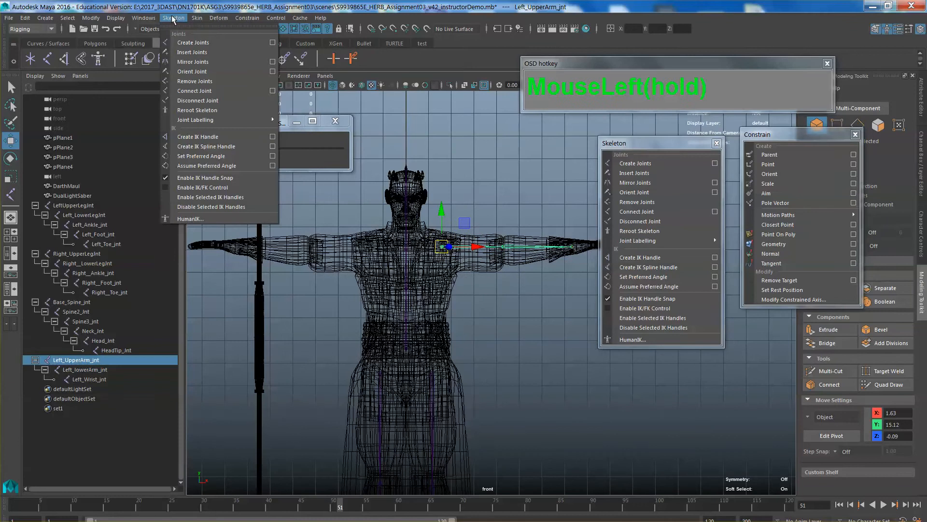
{"action": "left_click", "coordinate": [273, 61]}
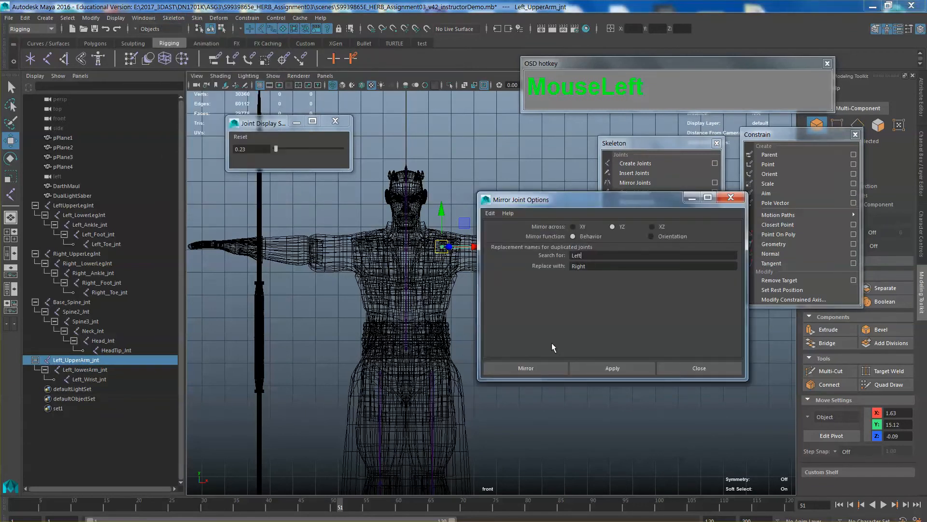
{"action": "left_click", "coordinate": [530, 367]}
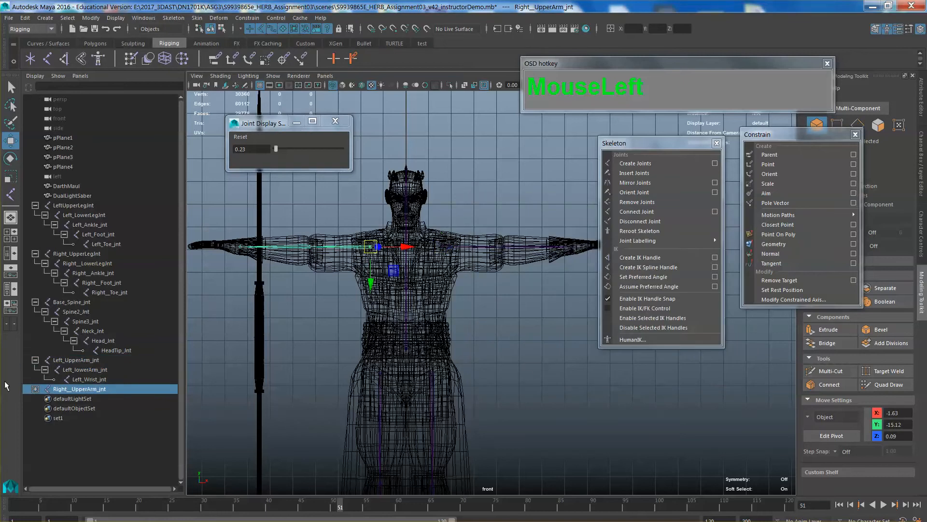
{"action": "left_click", "coordinate": [36, 389]}
{"action": "left_click", "coordinate": [45, 398]}
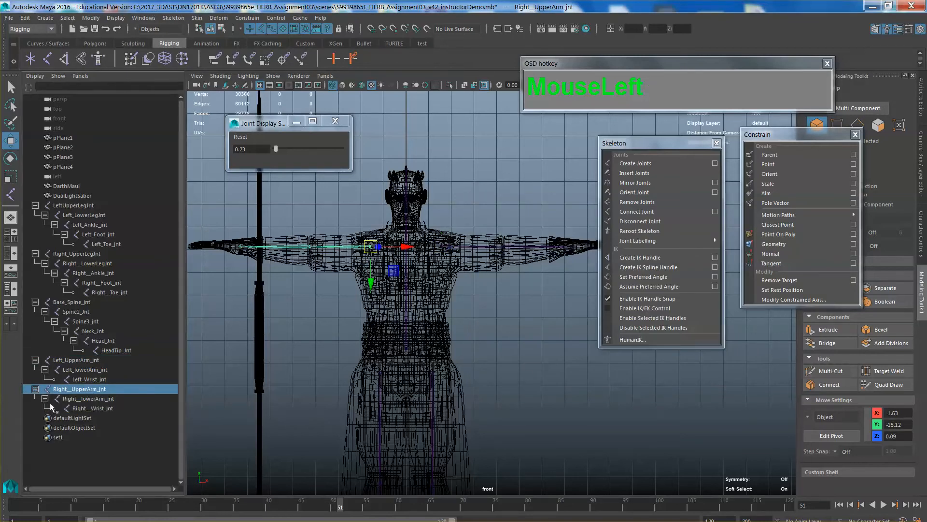
{"action": "left_click", "coordinate": [76, 410]}
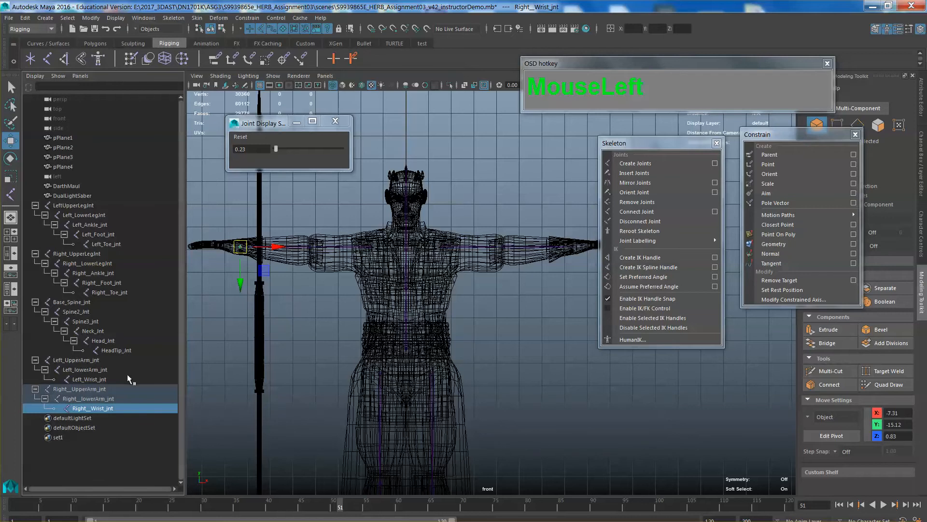
Assign the DarthMaul mesh to a new display layer, hide that layer, and show the bare skeleton in the perspective view
{"action": "scroll", "coordinate": [478, 333], "scroll_direction": "down", "scroll_amount": 3}
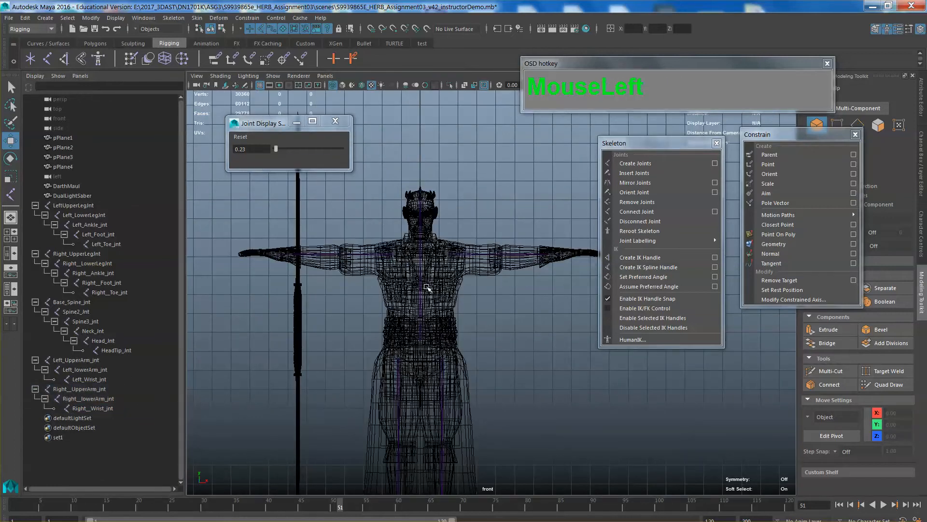
{"action": "left_click", "coordinate": [476, 333]}
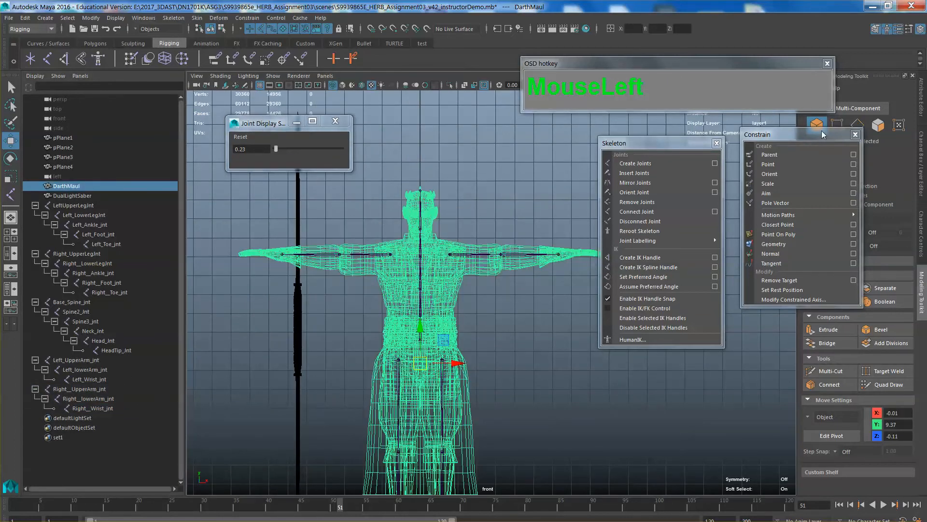
{"action": "left_click_drag", "start_coordinate": [823, 134], "coordinate": [716, 133]}
{"action": "left_click", "coordinate": [922, 193]}
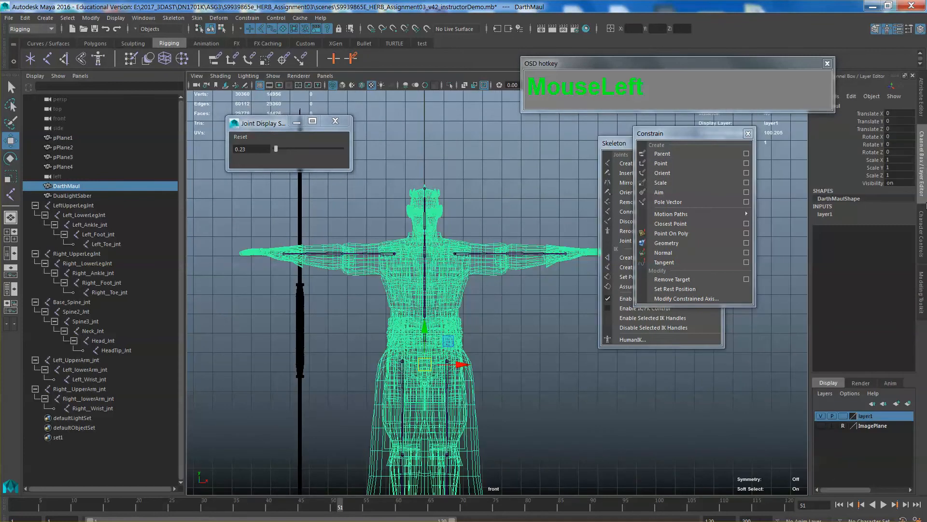
{"action": "left_click", "coordinate": [908, 402]}
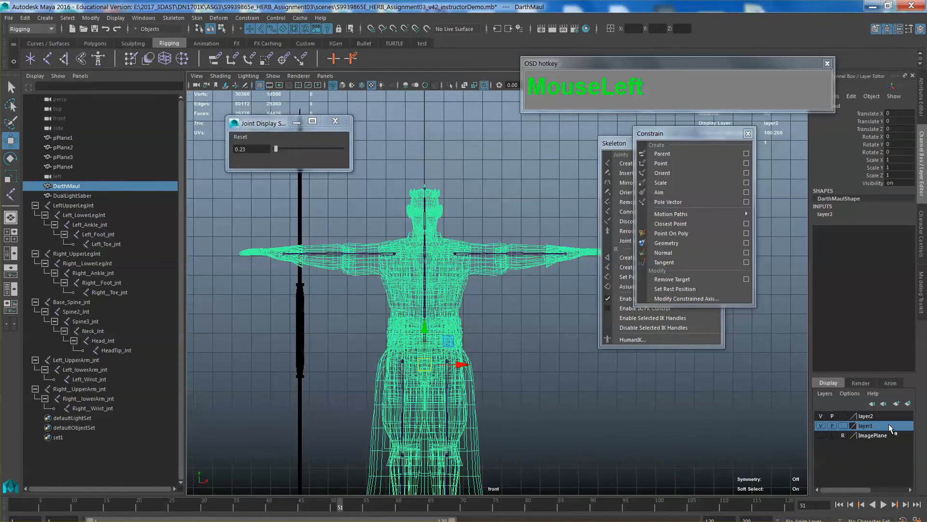
{"action": "left_click", "coordinate": [820, 415]}
{"action": "scroll", "coordinate": [600, 378], "scroll_direction": "down", "scroll_amount": 1}
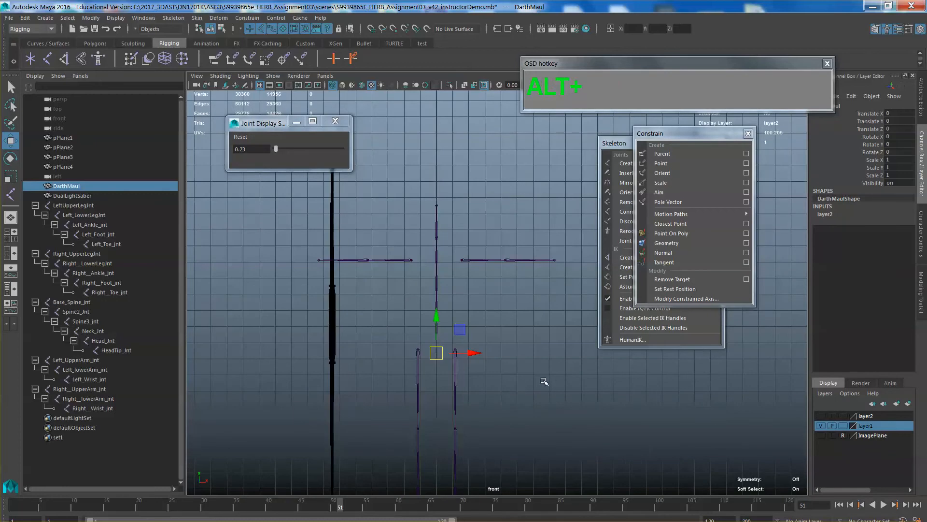
{"action": "key", "text": "space"}
{"action": "left_click_drag", "start_coordinate": [526, 380], "coordinate": [529, 363]}
{"action": "left_click_drag", "start_coordinate": [529, 363], "coordinate": [464, 330], "text": "alt"}
{"action": "middle_click_drag", "start_coordinate": [463, 330], "coordinate": [525, 352], "text": "alt"}
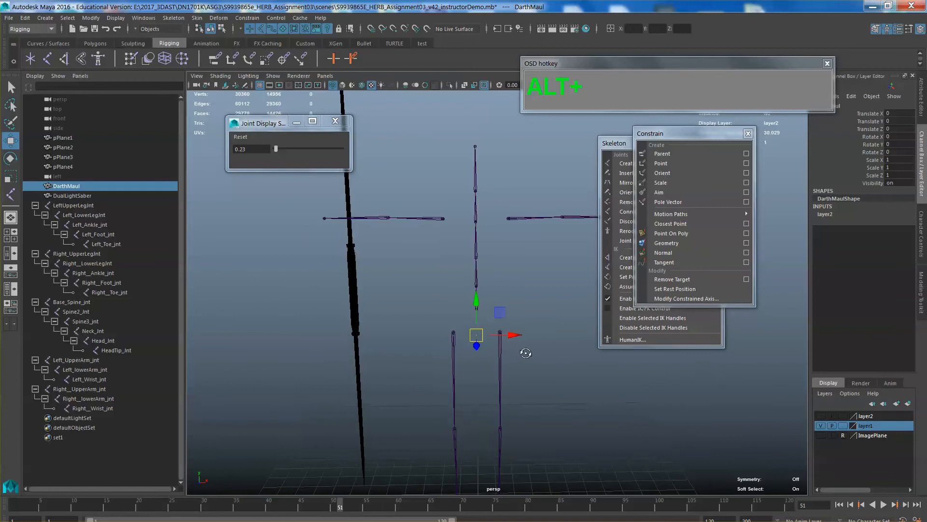
{"action": "left_click_drag", "start_coordinate": [525, 353], "coordinate": [520, 349], "text": "alt"}
{"action": "scroll", "coordinate": [520, 350], "scroll_direction": "up", "scroll_amount": 2}
{"action": "middle_click_drag", "start_coordinate": [520, 350], "coordinate": [511, 373], "text": "alt"}
{"action": "left_click_drag", "start_coordinate": [512, 374], "coordinate": [416, 336], "text": "alt"}
{"action": "left_click", "coordinate": [511, 365]}
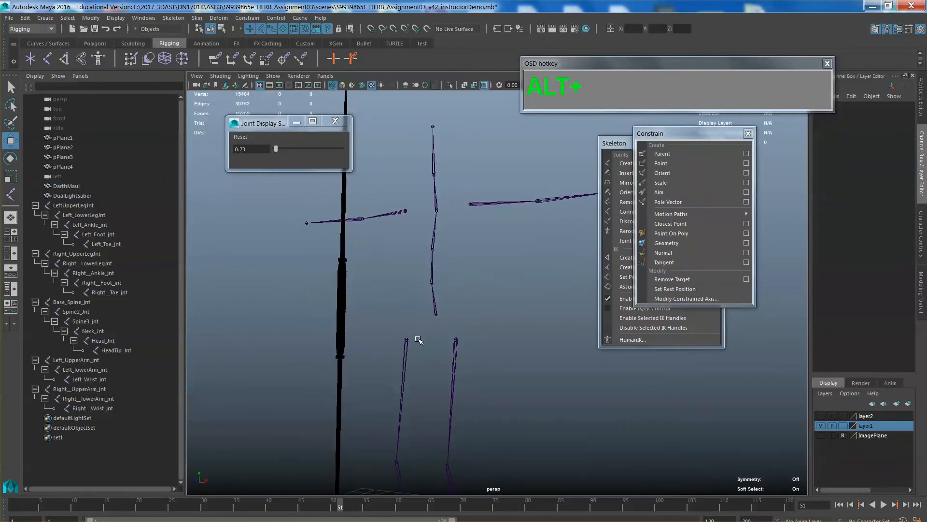
{"action": "left_click", "coordinate": [456, 344]}
{"action": "left_click", "coordinate": [398, 350], "text": "shift"}
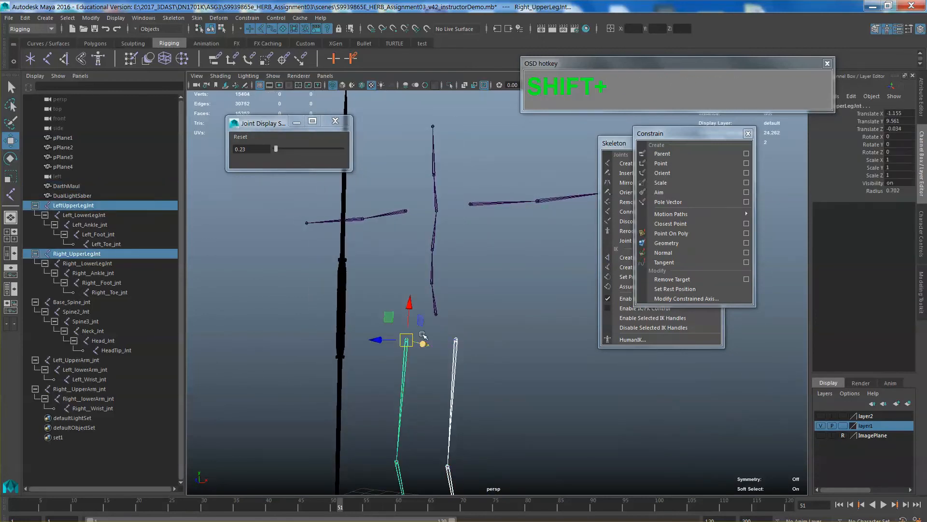
{"action": "left_click", "coordinate": [437, 313], "text": "shift"}
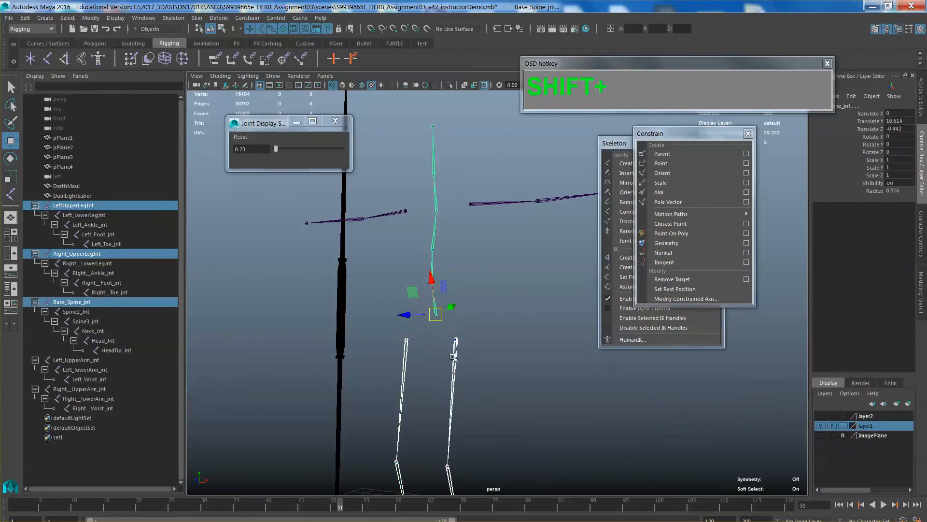
{"action": "left_click", "coordinate": [469, 360]}
Parent the left and right upper leg joints to Base_Spine_jnt so both legs attach to the spine
{"action": "left_click", "coordinate": [456, 341]}
{"action": "left_click", "coordinate": [406, 341], "text": "shift"}
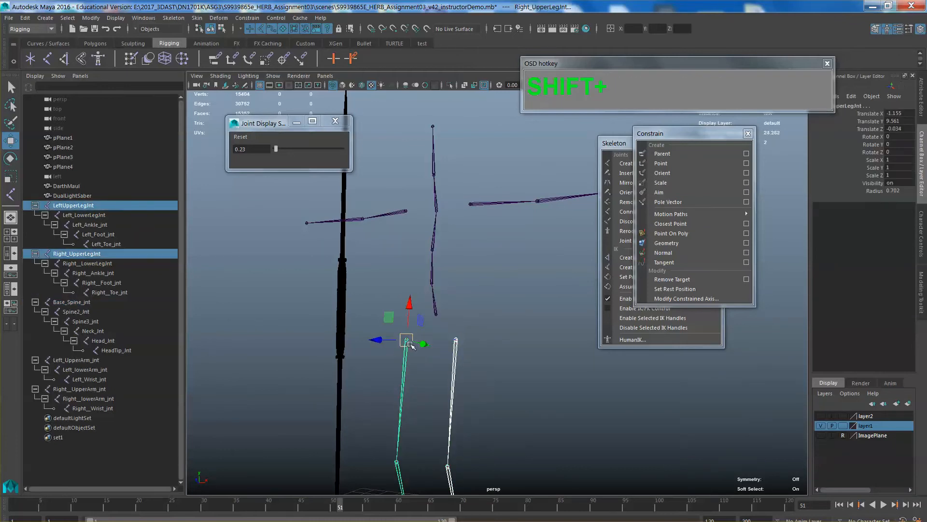
{"action": "left_click", "coordinate": [443, 312], "text": "shift"}
{"action": "middle_click_drag", "start_coordinate": [451, 336], "coordinate": [485, 319], "text": "alt"}
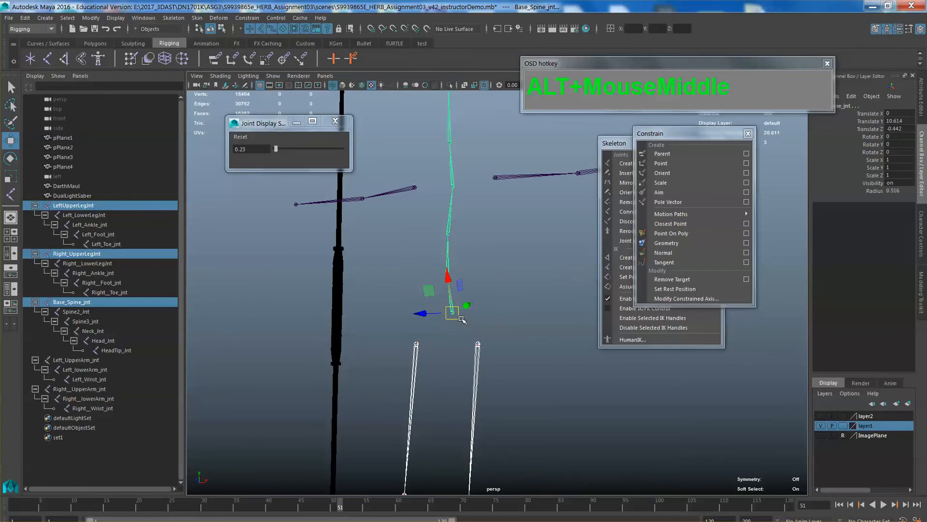
{"action": "key", "text": "p"}
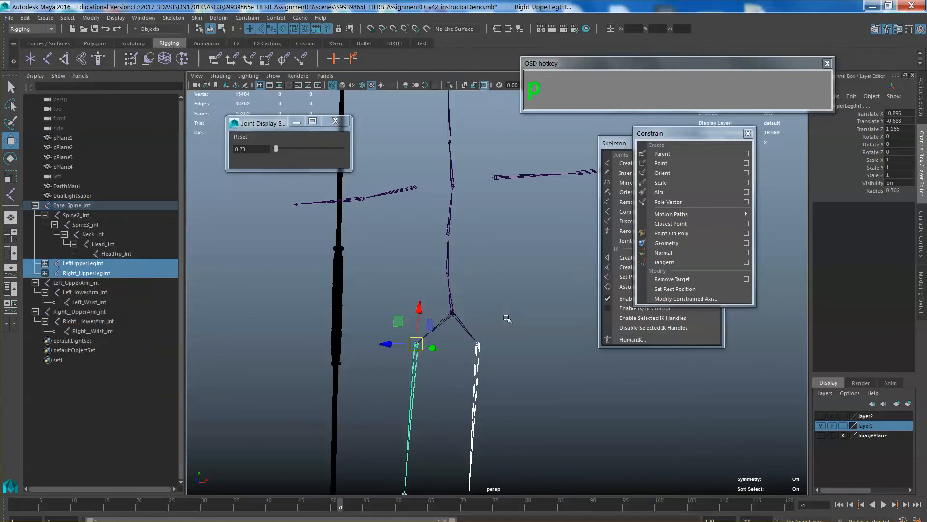
{"action": "scroll", "coordinate": [492, 368], "scroll_direction": "up", "scroll_amount": 3, "text": "alt"}
{"action": "middle_click_drag", "start_coordinate": [510, 375], "coordinate": [475, 310], "text": "alt"}
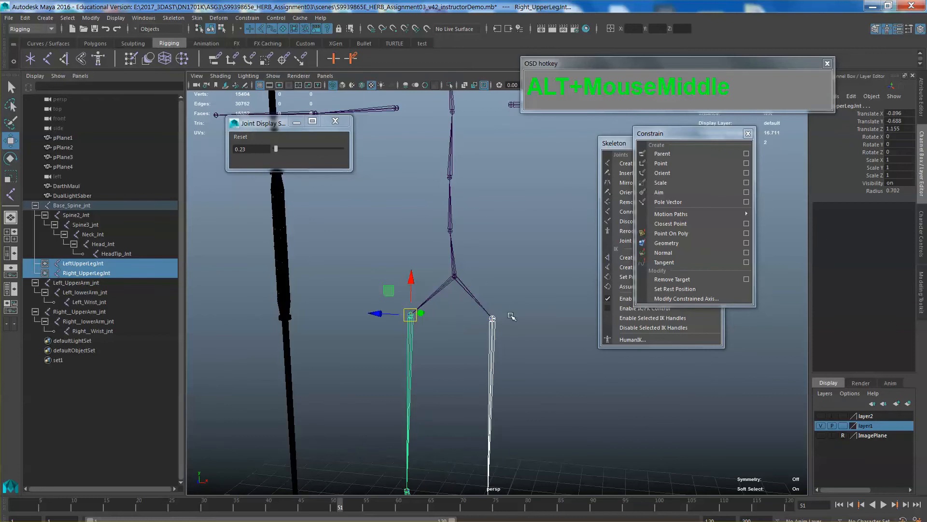
{"action": "scroll", "coordinate": [510, 316], "scroll_direction": "down", "scroll_amount": 5, "text": "alt"}
{"action": "middle_click_drag", "start_coordinate": [513, 384], "coordinate": [489, 298], "text": "alt"}
{"action": "left_click", "coordinate": [489, 287]}
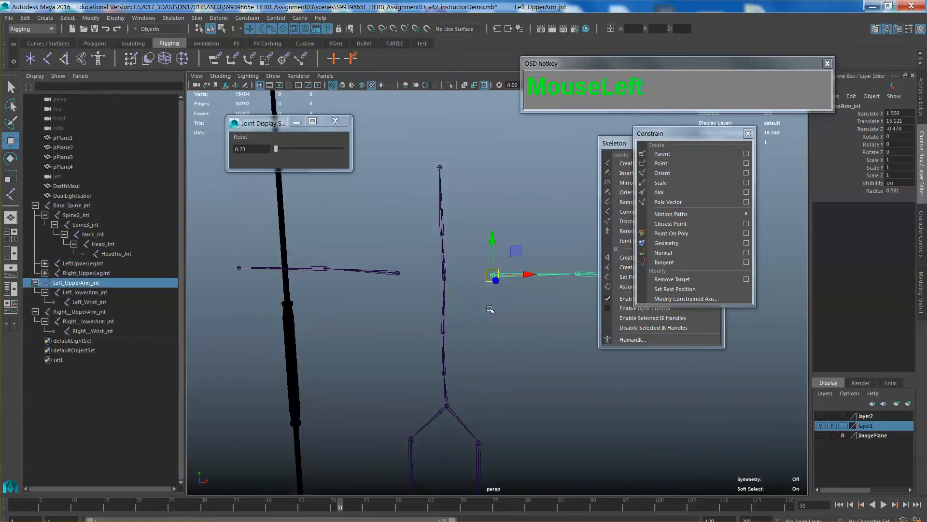
{"action": "left_click", "coordinate": [400, 275], "text": "shift"}
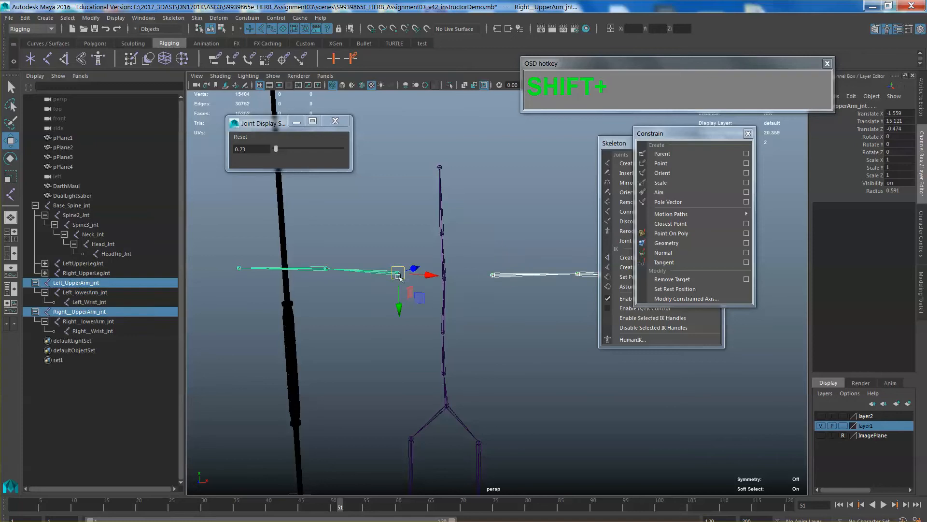
{"action": "left_click", "coordinate": [443, 280], "text": "shift"}
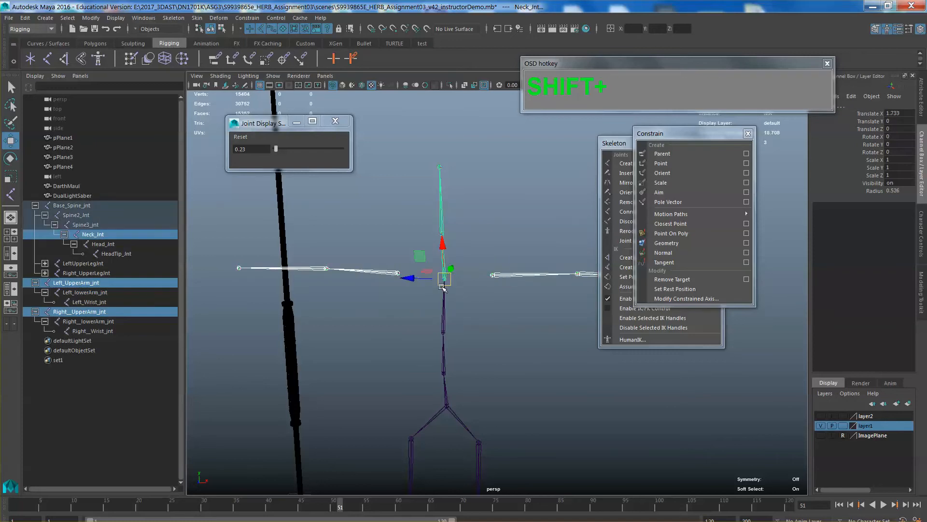
{"action": "left_click_drag", "start_coordinate": [444, 289], "coordinate": [482, 303], "text": "alt"}
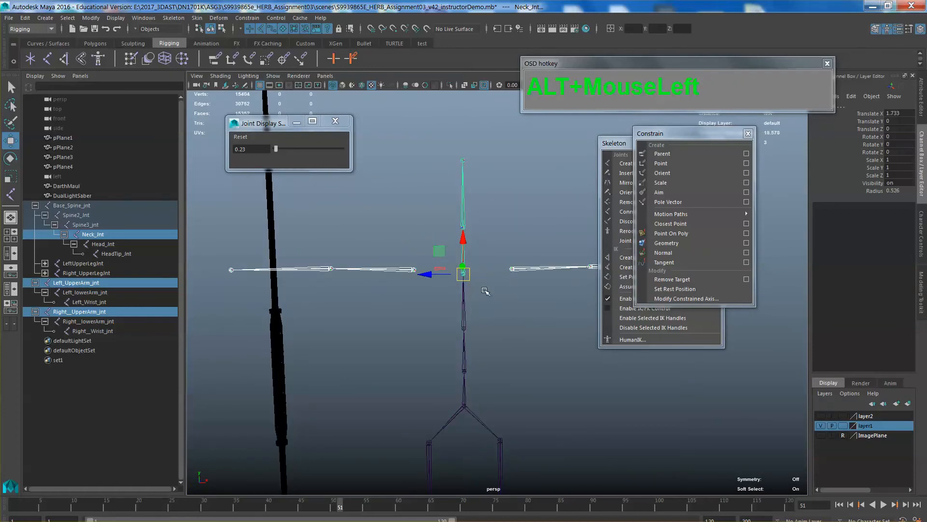
{"action": "left_click_drag", "start_coordinate": [491, 289], "coordinate": [459, 302], "text": "alt"}
{"action": "left_click", "coordinate": [458, 290]}
Show layer2 with the character mesh in the front view and move Left_UpperArm_jnt outward into the shoulder, to about X 1.983, Y 15.176
{"action": "scroll", "coordinate": [459, 303], "scroll_direction": "up", "scroll_amount": 3}
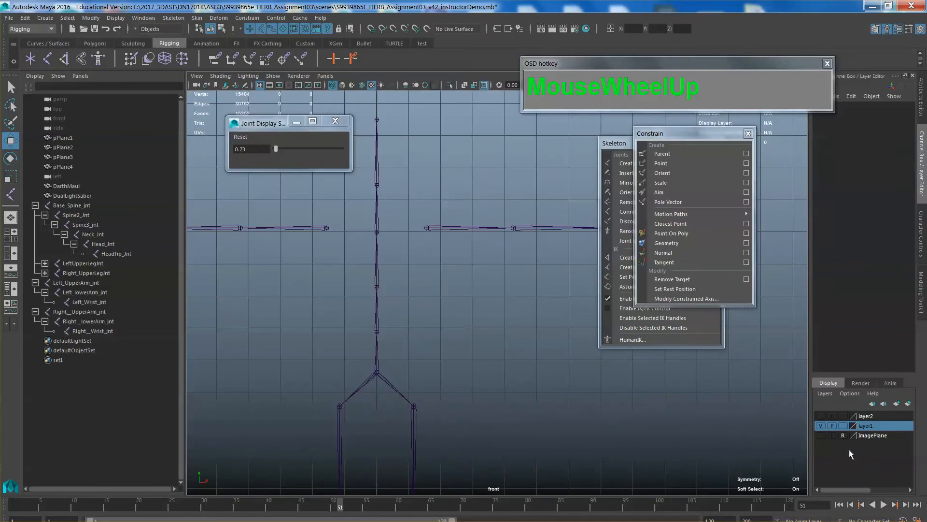
{"action": "left_click", "coordinate": [821, 416]}
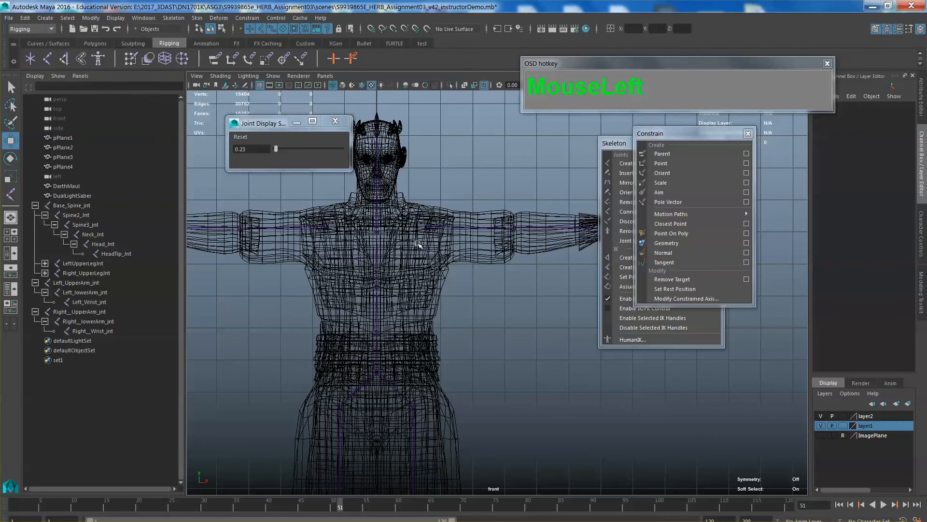
{"action": "left_click", "coordinate": [434, 229]}
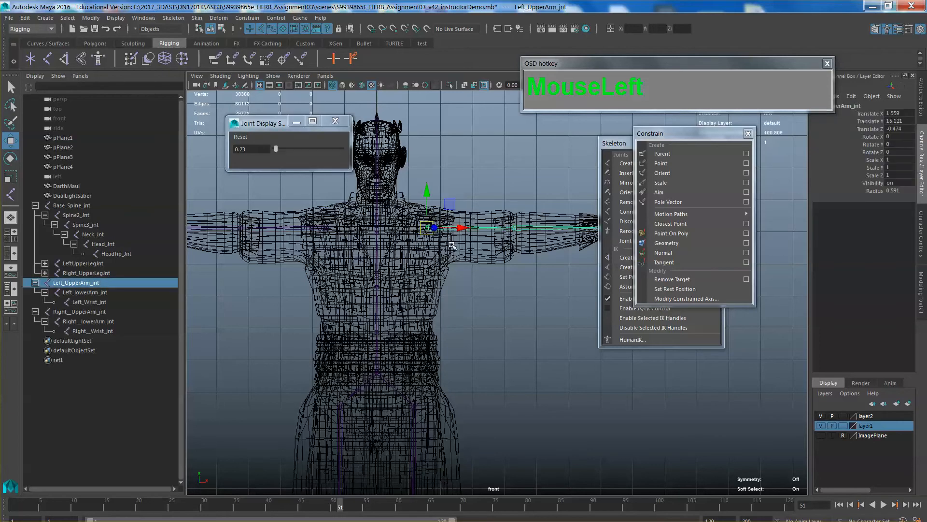
{"action": "middle_click_drag", "start_coordinate": [486, 254], "coordinate": [451, 278], "text": "alt"}
{"action": "scroll", "coordinate": [466, 257], "scroll_direction": "up", "scroll_amount": 1}
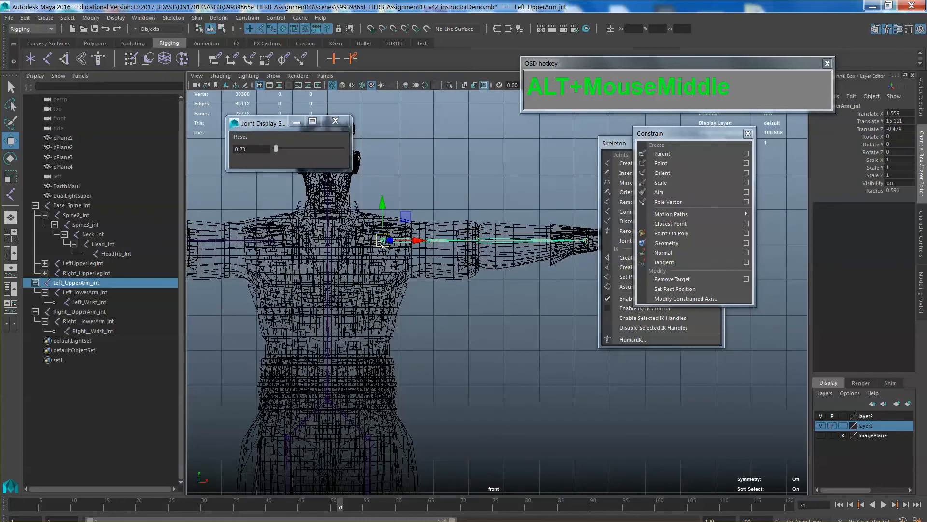
{"action": "left_click_drag", "start_coordinate": [411, 221], "coordinate": [426, 219]}
Reposition Left_lowerArm_jnt at the elbow, to about Translate X 2.36 and Z -0.06, checking it in the top and front views
{"action": "key", "text": "space"}
{"action": "left_click_drag", "start_coordinate": [472, 255], "coordinate": [378, 226]}
{"action": "scroll", "coordinate": [483, 285], "scroll_direction": "up", "scroll_amount": 2}
{"action": "left_click", "coordinate": [401, 233]}
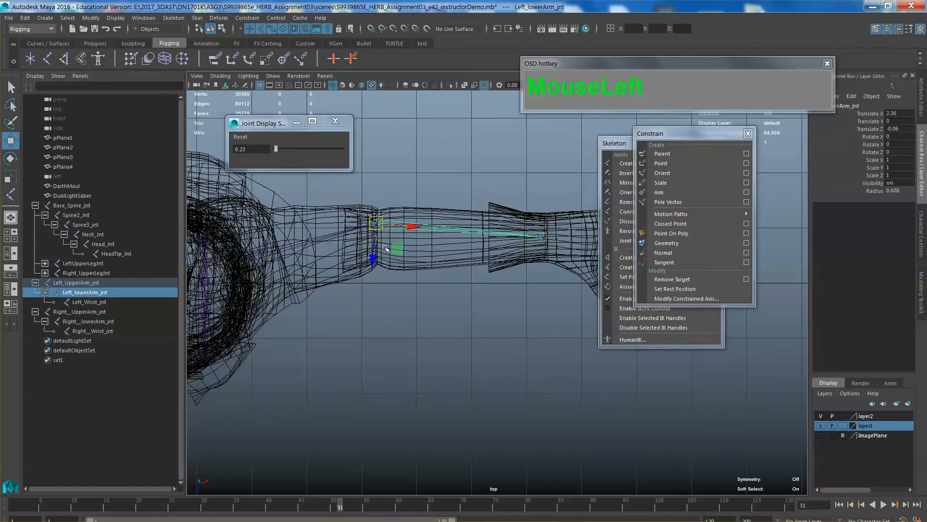
{"action": "key", "text": "space"}
{"action": "left_click_drag", "start_coordinate": [411, 271], "coordinate": [422, 299]}
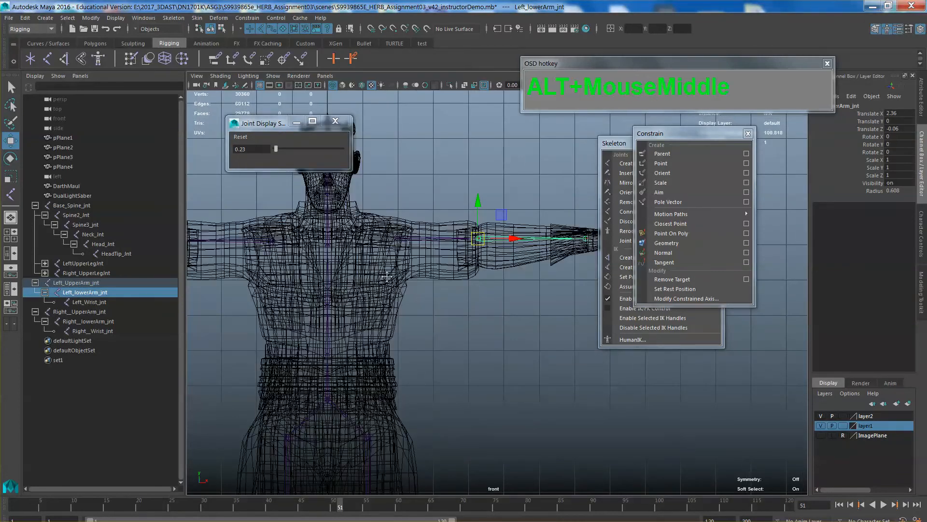
Delete the mirrored right arm joint chain, starting from its upper arm joint
{"action": "middle_click_drag", "start_coordinate": [366, 276], "coordinate": [433, 280], "text": "alt"}
{"action": "left_click", "coordinate": [341, 244]}
{"action": "key", "text": "Delete"}
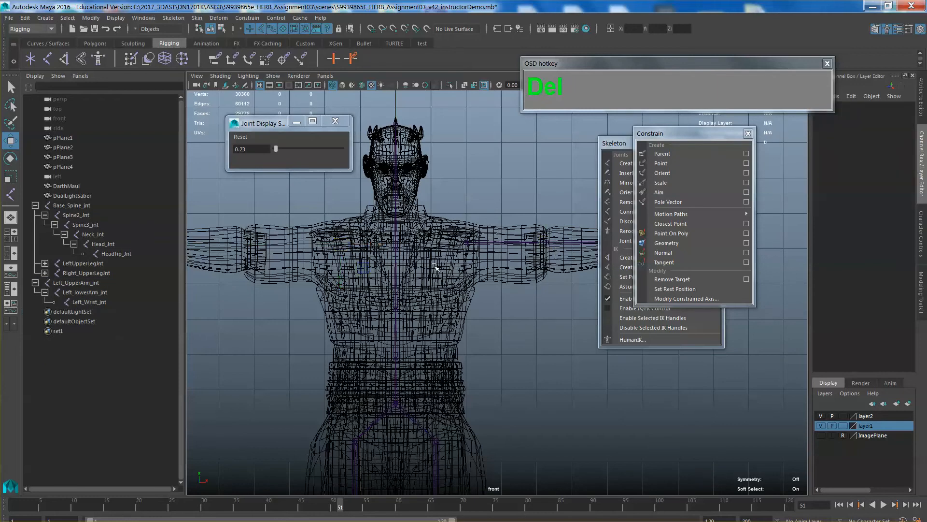
Create a single joint in the upper chest between the spine and the left shoulder, at about X 0.833, Y 14.717
{"action": "left_click", "coordinate": [472, 243]}
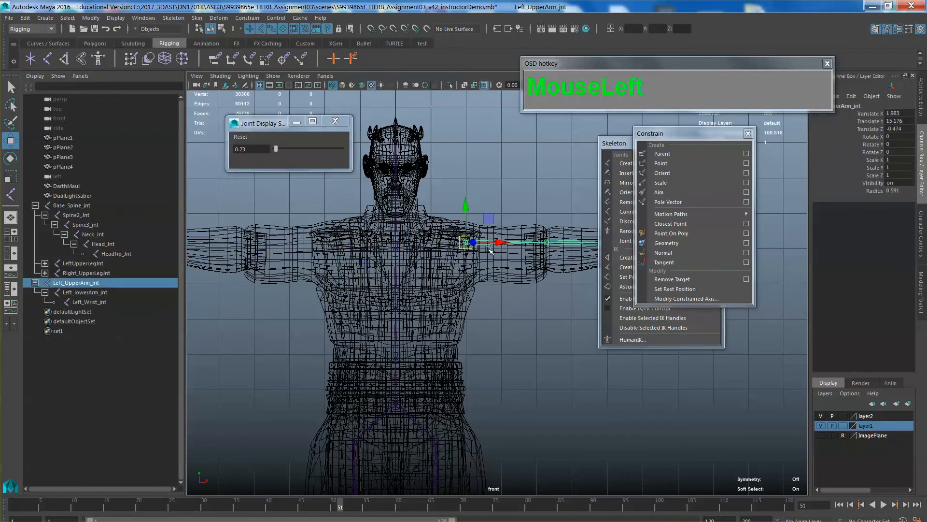
{"action": "scroll", "coordinate": [486, 261], "scroll_direction": "up", "scroll_amount": 3}
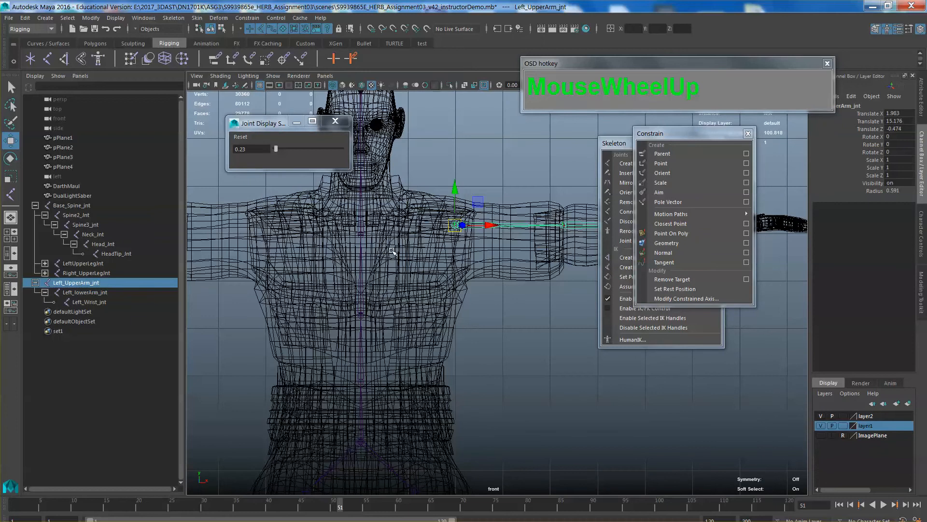
{"action": "left_click", "coordinate": [47, 58]}
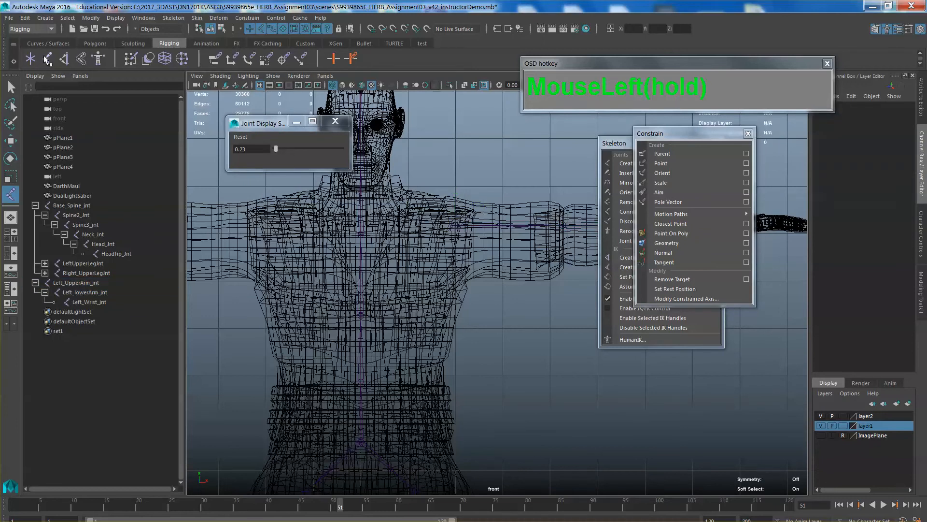
{"action": "left_click", "coordinate": [399, 247]}
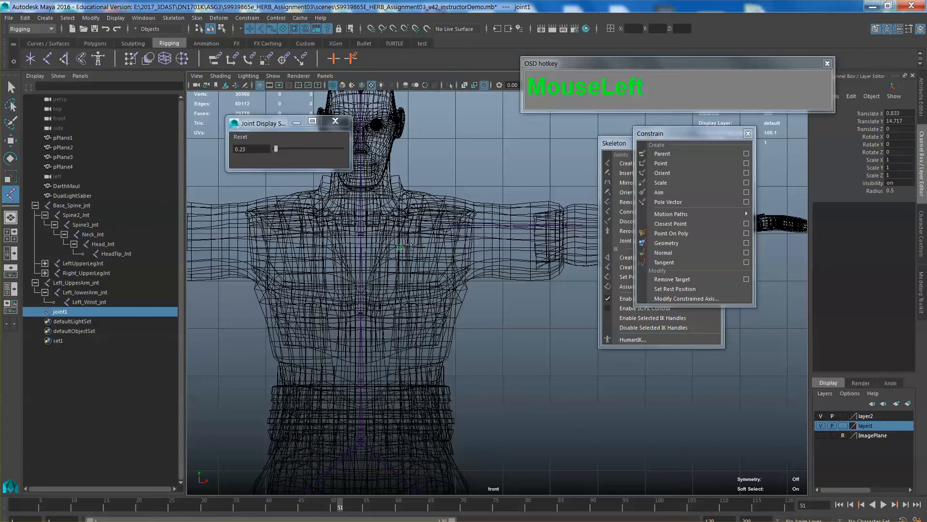
{"action": "key", "text": "Return"}
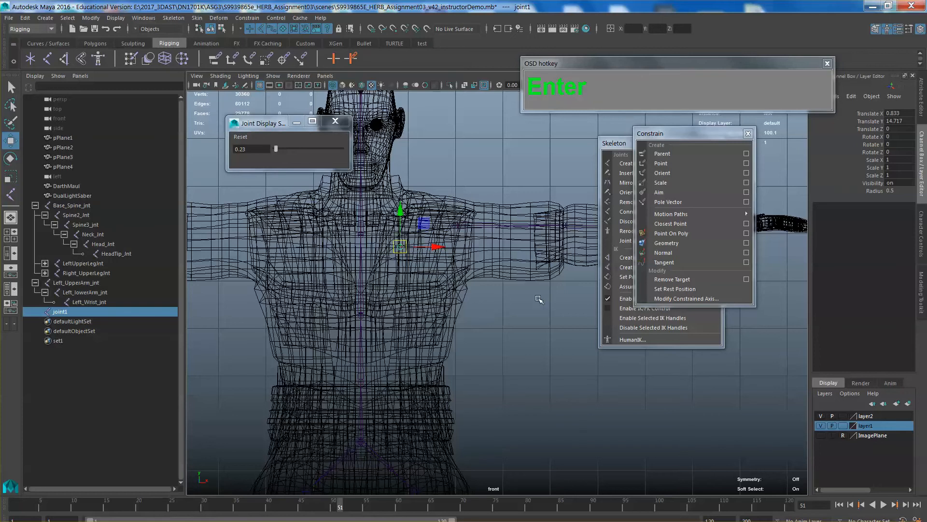
{"action": "scroll", "coordinate": [533, 289], "scroll_direction": "up", "scroll_amount": 1}
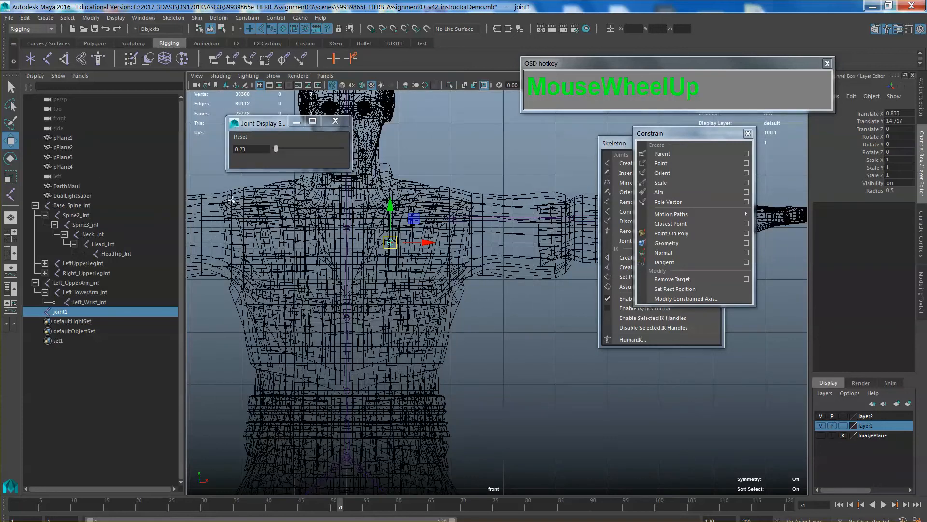
Rename the new chest joint as Left_Clavicle_Jnt
{"action": "double_click", "coordinate": [64, 312]}
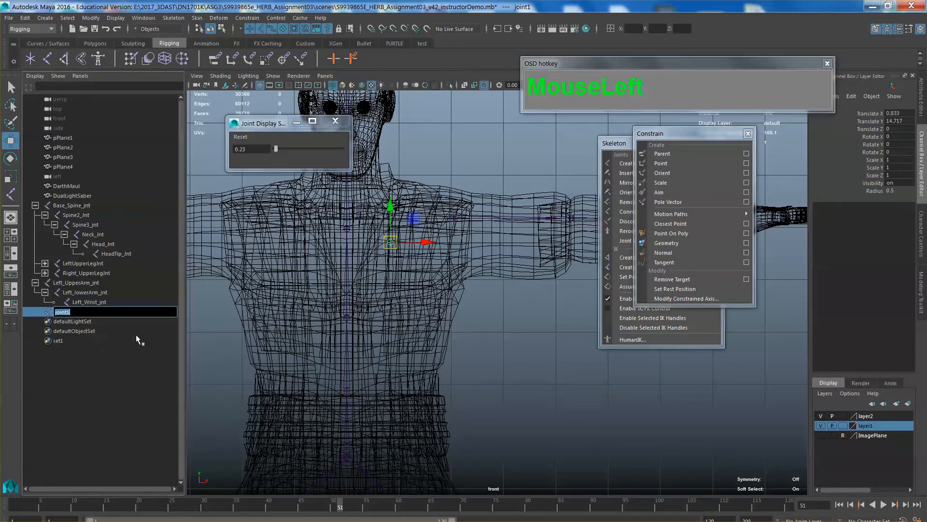
{"action": "type", "text": "Left_Clavical"}
{"action": "key", "text": "BackSpace"}
{"action": "key", "text": "BackSpace"}
{"action": "type", "text": "le_Jnt"}
{"action": "key", "text": "Return"}
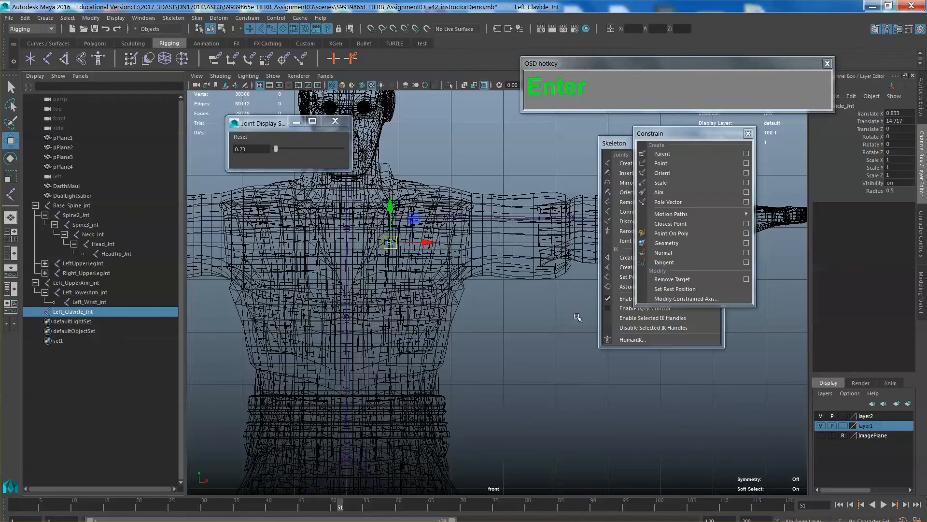
Hide layer2 and parent Left_UpperArm_jnt to Left_Clavicle_Jnt
{"action": "left_click", "coordinate": [820, 416]}
{"action": "left_click", "coordinate": [400, 255]}
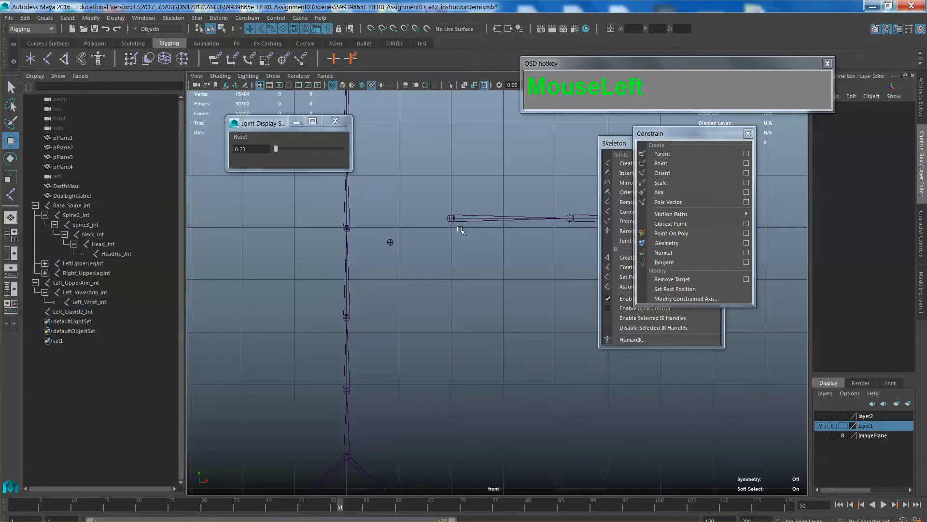
{"action": "middle_click_drag", "start_coordinate": [449, 219], "coordinate": [466, 259], "text": "alt"}
{"action": "scroll", "coordinate": [421, 253], "scroll_direction": "up", "scroll_amount": 2}
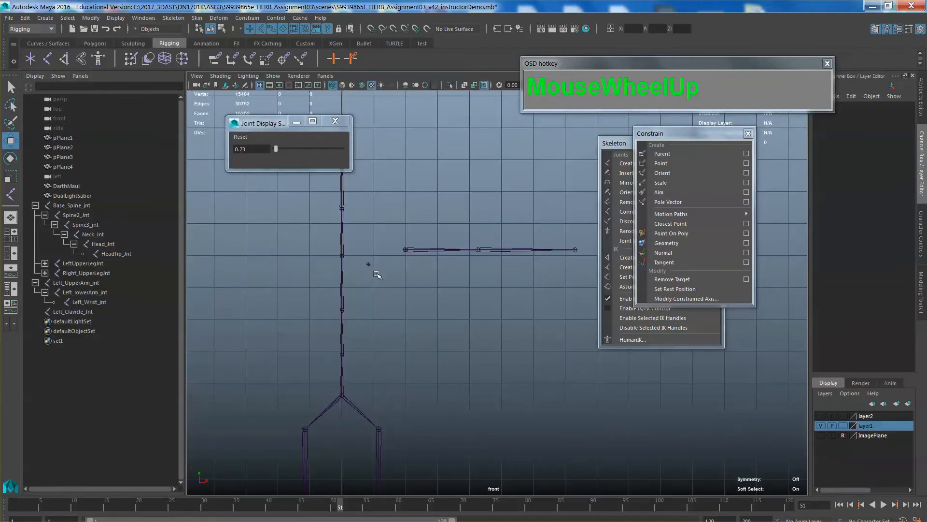
{"action": "left_click", "coordinate": [405, 251]}
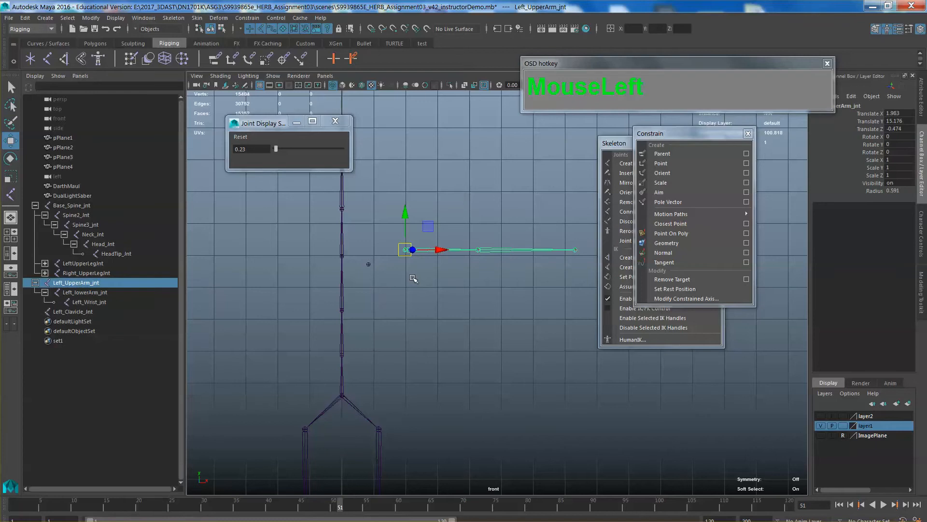
{"action": "left_click", "coordinate": [369, 264], "text": "shift"}
{"action": "key", "text": "p"}
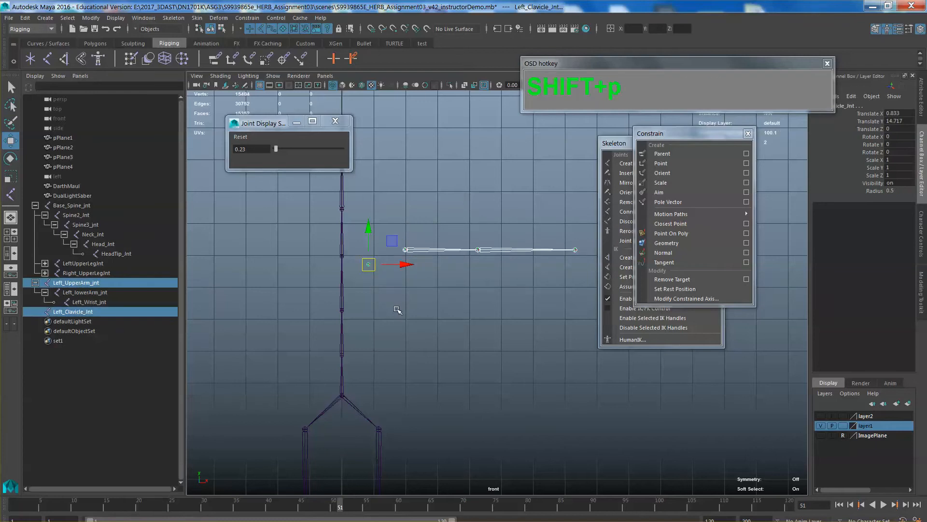
{"action": "left_click", "coordinate": [458, 320]}
Test the clavicle chain by rotating Left_Clavicle_Jnt, and undo the rotation
{"action": "left_click", "coordinate": [369, 264]}
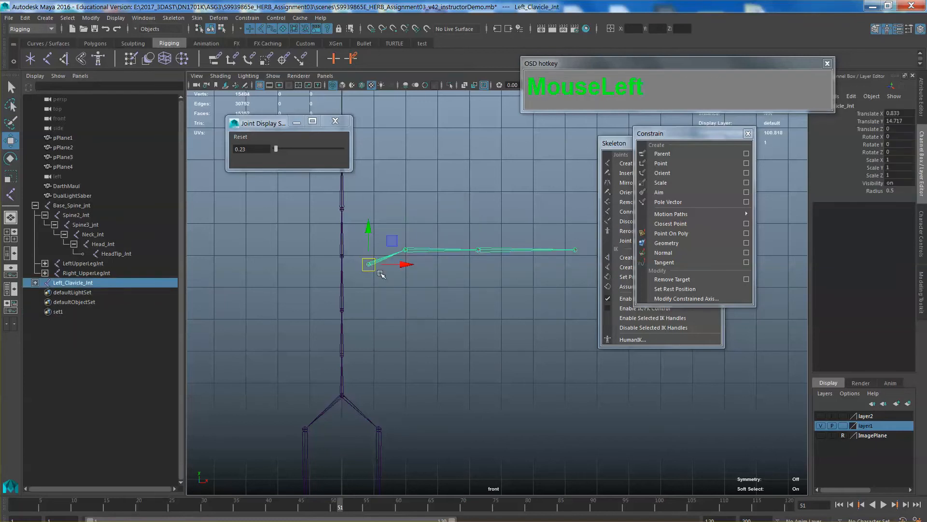
{"action": "key", "text": "e"}
{"action": "left_click_drag", "start_coordinate": [398, 256], "coordinate": [396, 247]}
{"action": "key", "text": "z"}
{"action": "left_click", "coordinate": [449, 305]}
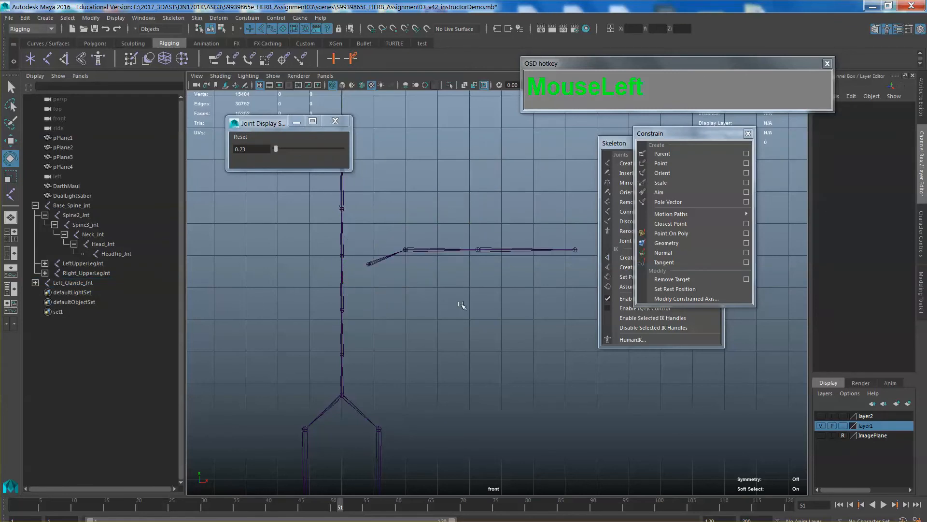
Mirror the Left_Clavicle_Jnt arm chain across to the character's right side
{"action": "left_click", "coordinate": [370, 264]}
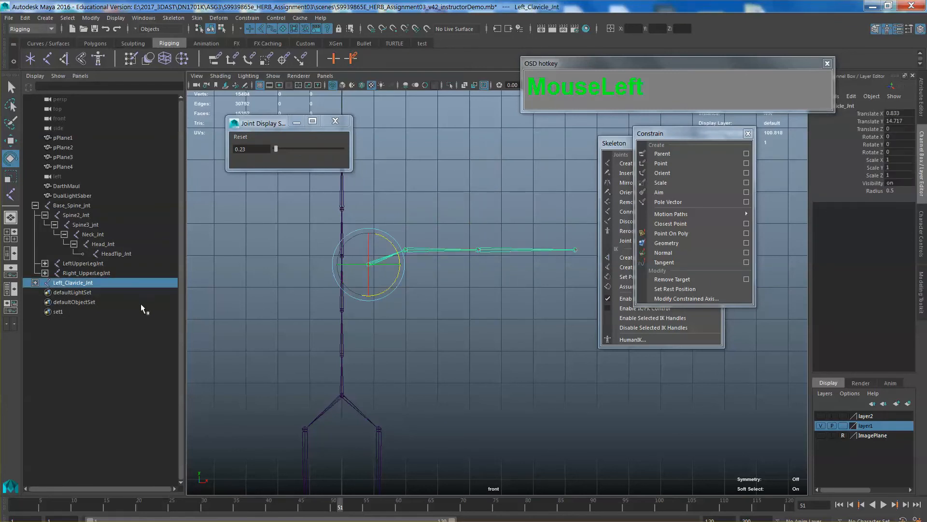
{"action": "left_click", "coordinate": [35, 283]}
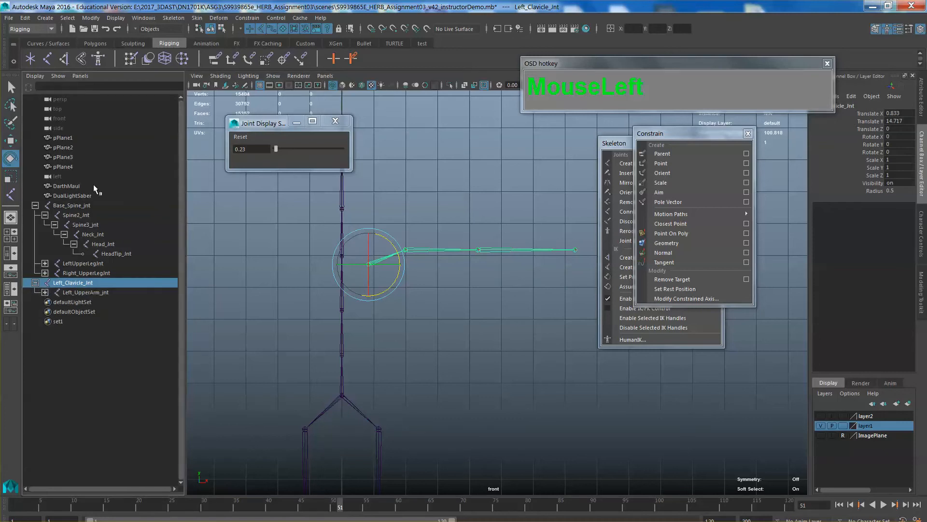
{"action": "left_click", "coordinate": [173, 18]}
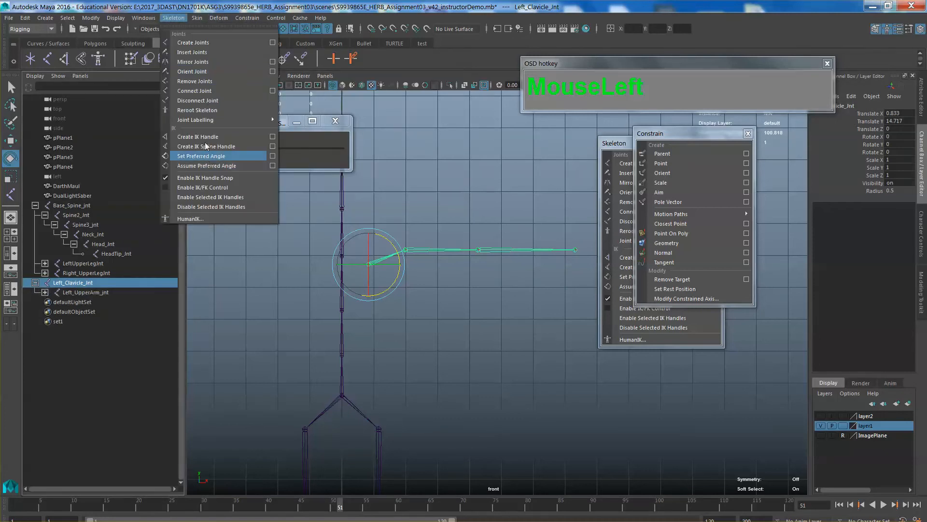
{"action": "left_click", "coordinate": [203, 62]}
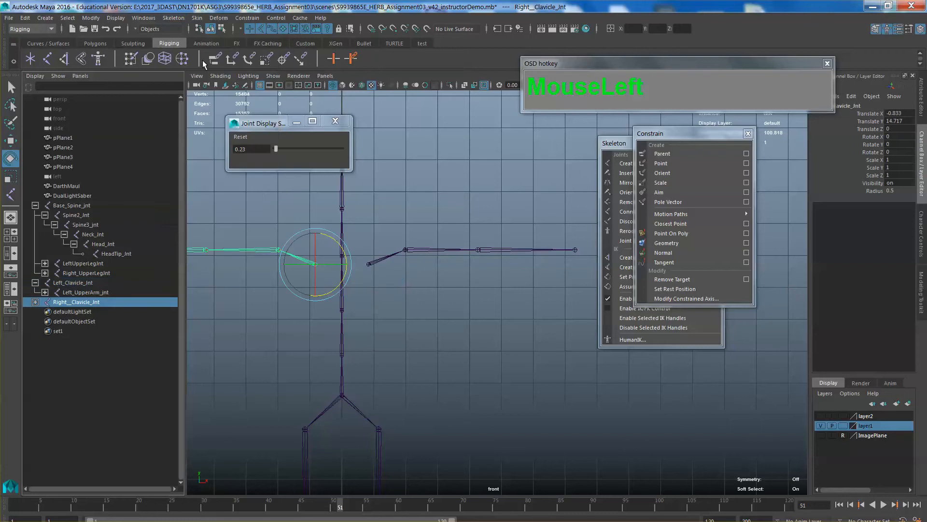
{"action": "left_click", "coordinate": [503, 259]}
Try to parent the left and right clavicle joints to Spine3_Jnt
{"action": "scroll", "coordinate": [433, 263], "scroll_direction": "down", "scroll_amount": 2}
{"action": "middle_click_drag", "start_coordinate": [431, 264], "coordinate": [463, 214], "text": "alt"}
{"action": "scroll", "coordinate": [484, 231], "scroll_direction": "up", "scroll_amount": 1}
{"action": "scroll", "coordinate": [483, 231], "scroll_direction": "up", "scroll_amount": 3}
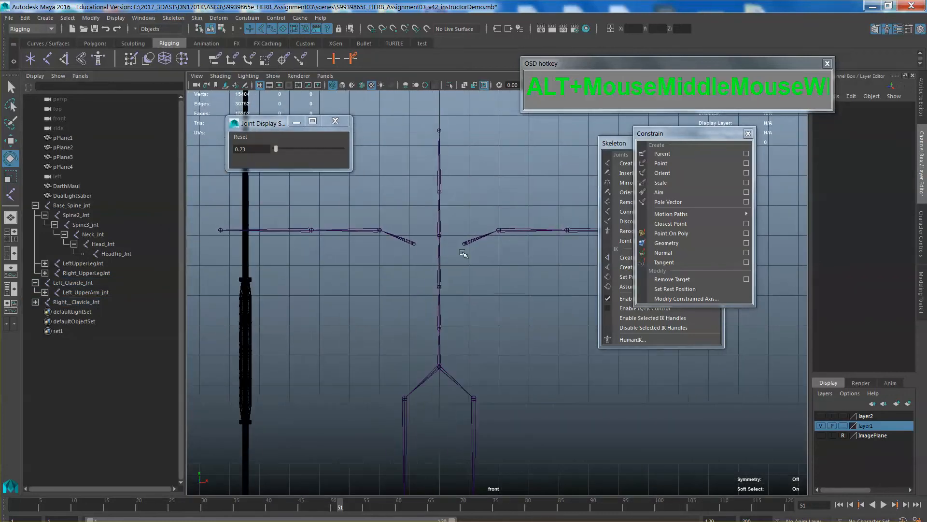
{"action": "left_click", "coordinate": [455, 237]}
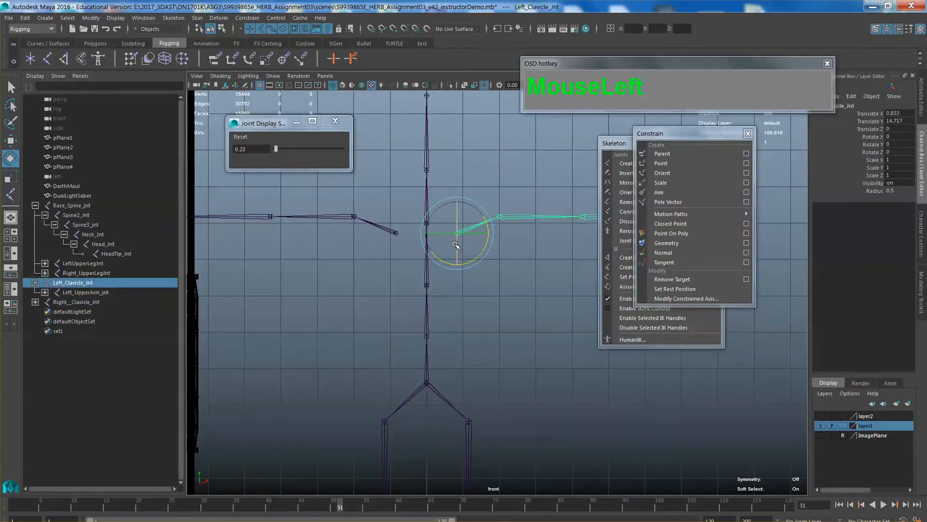
{"action": "left_click", "coordinate": [396, 233], "text": "shift"}
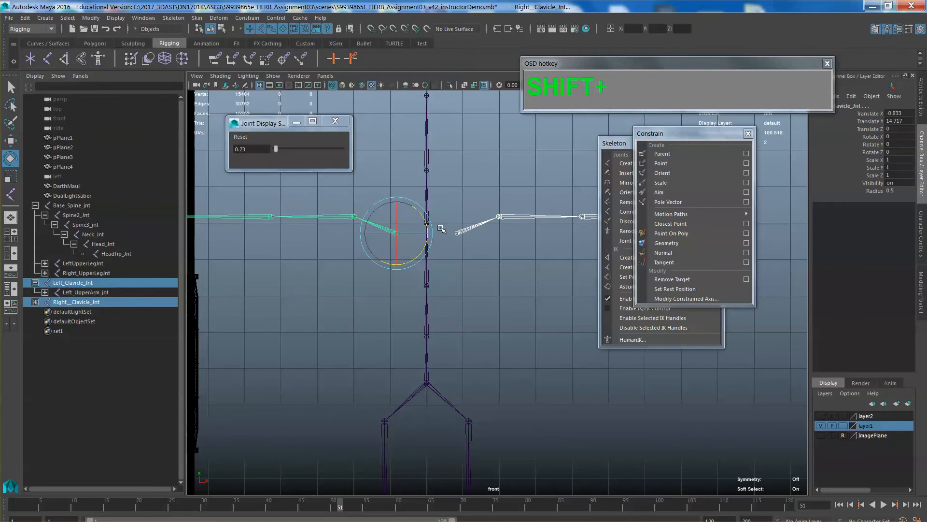
{"action": "left_click", "coordinate": [433, 230], "text": "shift"}
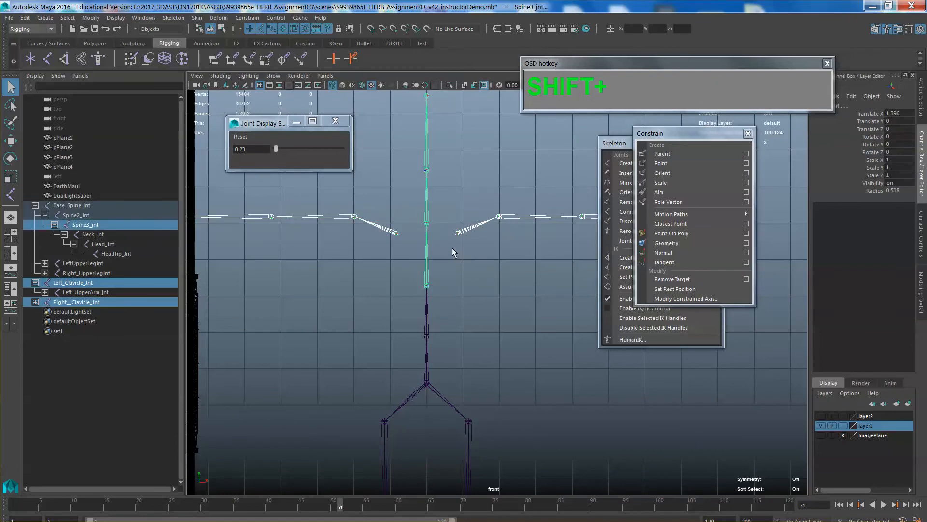
{"action": "key", "text": "p"}
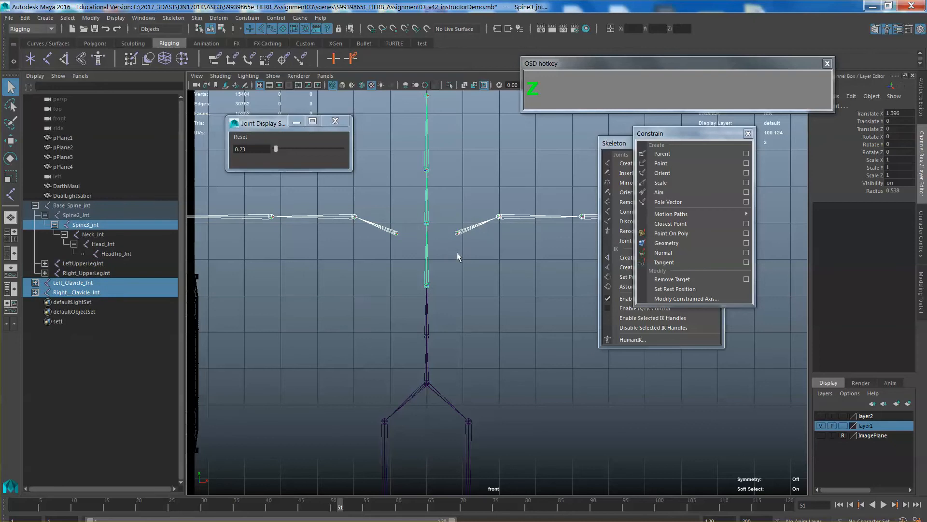
Parent the left and right clavicle joints to Neck_Jnt
{"action": "left_click", "coordinate": [428, 208]}
{"action": "left_click", "coordinate": [458, 236]}
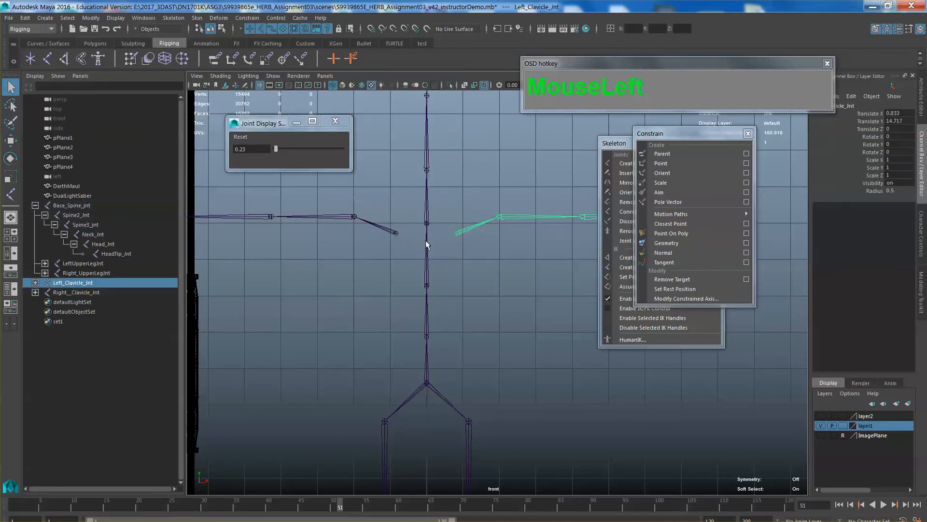
{"action": "left_click", "coordinate": [404, 230], "text": "shift"}
{"action": "left_click", "coordinate": [401, 231], "text": "shift"}
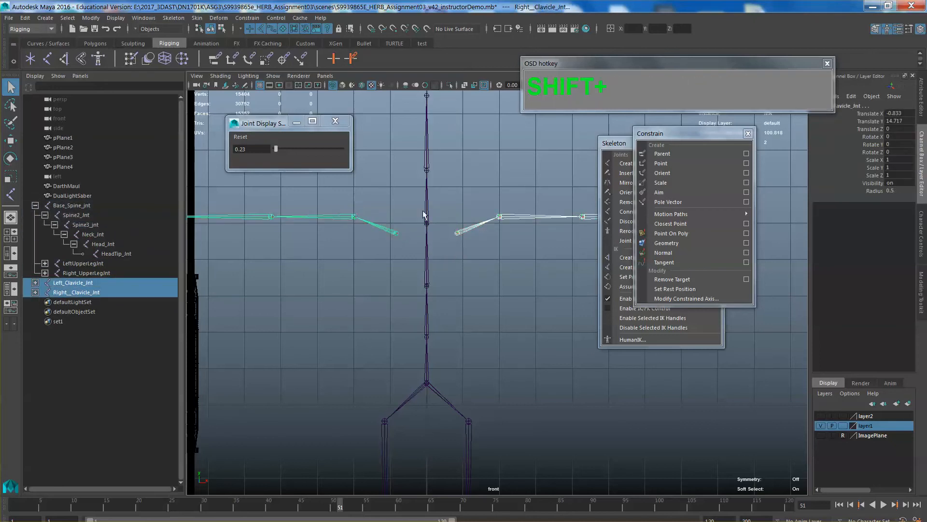
{"action": "left_click", "coordinate": [426, 196], "text": "shift"}
{"action": "key", "text": "shift+p"}
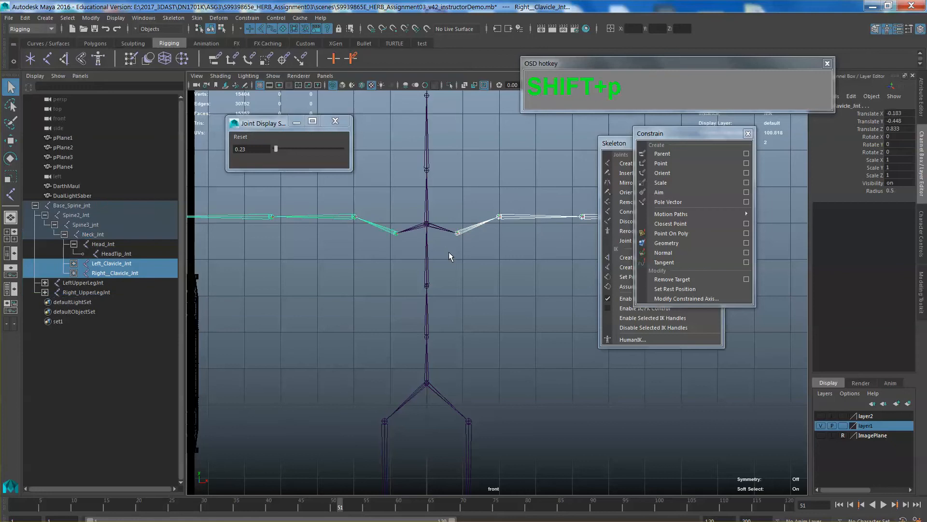
Examine the connected skeleton's legs, spine and arms from several angles in the perspective view
{"action": "left_click", "coordinate": [484, 270]}
{"action": "key", "text": "space"}
{"action": "left_click_drag", "start_coordinate": [482, 276], "coordinate": [483, 333]}
{"action": "left_click", "coordinate": [505, 277]}
{"action": "scroll", "coordinate": [511, 289], "scroll_direction": "down", "scroll_amount": 3, "text": "alt"}
{"action": "key", "text": "alt+w"}
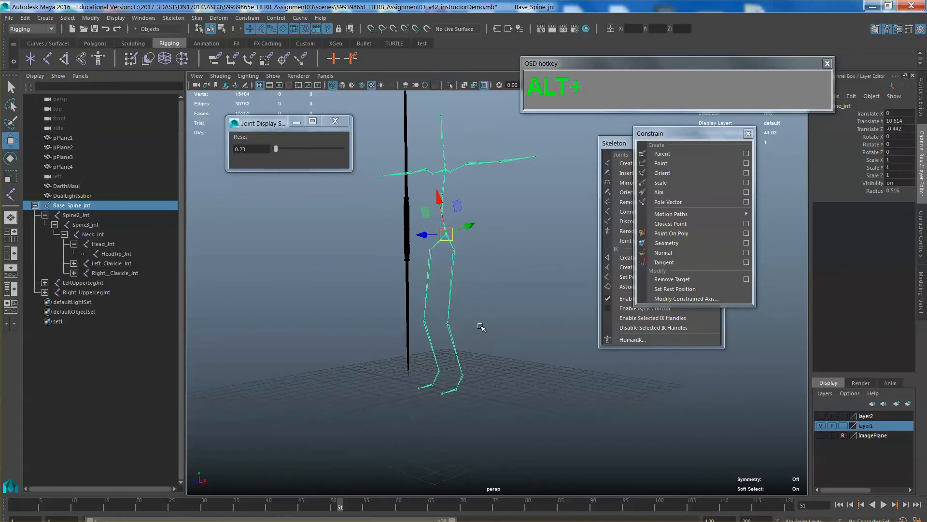
{"action": "middle_click_drag", "start_coordinate": [488, 333], "coordinate": [445, 313], "text": "alt"}
{"action": "left_click", "coordinate": [439, 312]}
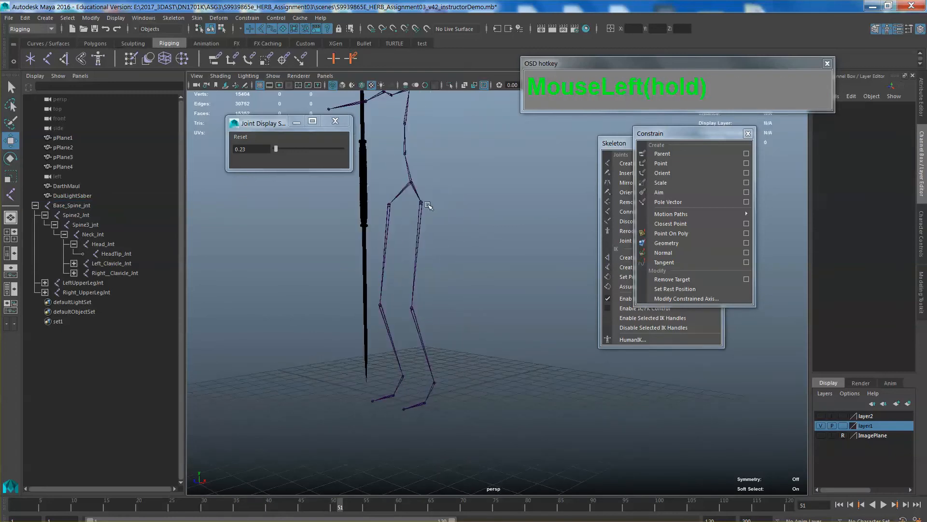
{"action": "left_click_drag", "start_coordinate": [401, 355], "coordinate": [516, 370], "text": "alt"}
{"action": "scroll", "coordinate": [515, 338], "scroll_direction": "up", "scroll_amount": 2}
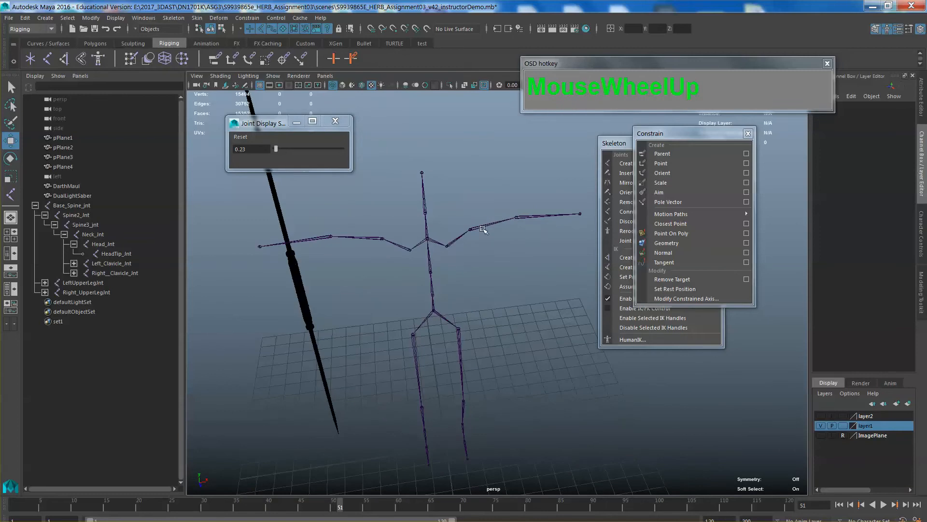
{"action": "scroll", "coordinate": [524, 233], "scroll_direction": "down", "scroll_amount": 3}
{"action": "middle_click_drag", "start_coordinate": [462, 294], "coordinate": [495, 306], "text": "alt"}
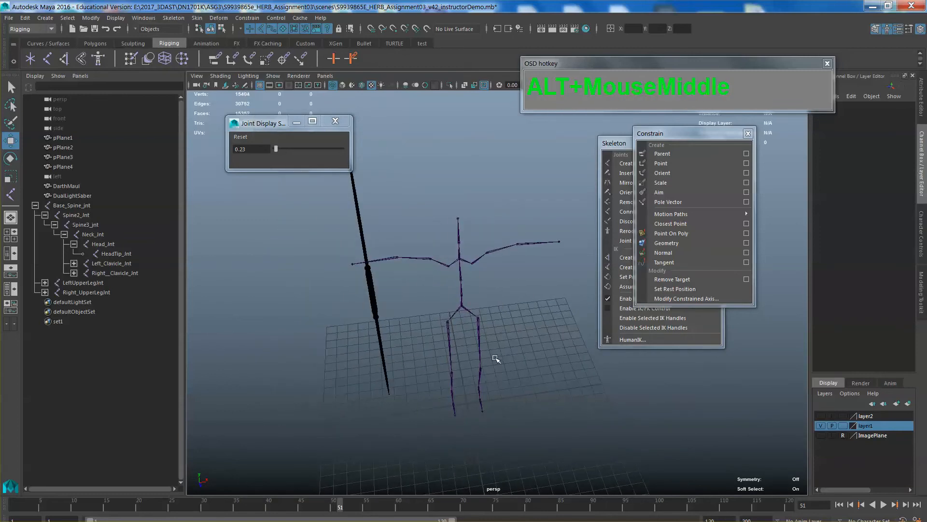
Switch the viewport to a new perspective camera and frame the skeleton's hips and legs
{"action": "key", "text": "space"}
{"action": "mouse_move", "coordinate": [512, 364]}
{"action": "left_mouse_down"}
{"action": "mouse_move", "coordinate": [526, 353]}
{"action": "mouse_move", "coordinate": [517, 358]}
{"action": "left_mouse_up"}
{"action": "scroll", "coordinate": [484, 320], "scroll_direction": "up", "scroll_amount": 3, "text": "alt"}
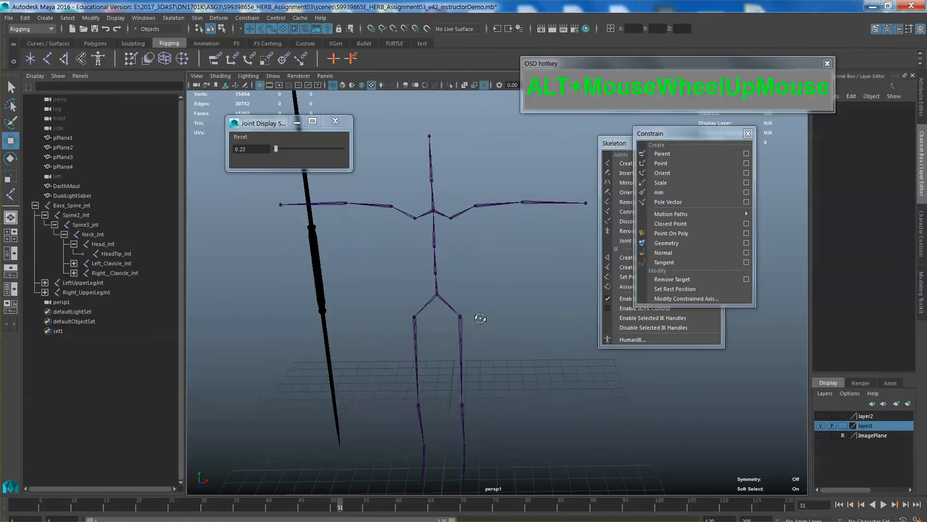
{"action": "left_click_drag", "start_coordinate": [484, 320], "coordinate": [454, 295], "text": "alt"}
{"action": "middle_click_drag", "start_coordinate": [454, 295], "coordinate": [424, 262], "text": "alt"}
Delete the right leg chain starting at Right_UpperLegJnt
{"action": "left_click", "coordinate": [429, 256]}
{"action": "left_click_drag", "start_coordinate": [435, 256], "coordinate": [436, 260]}
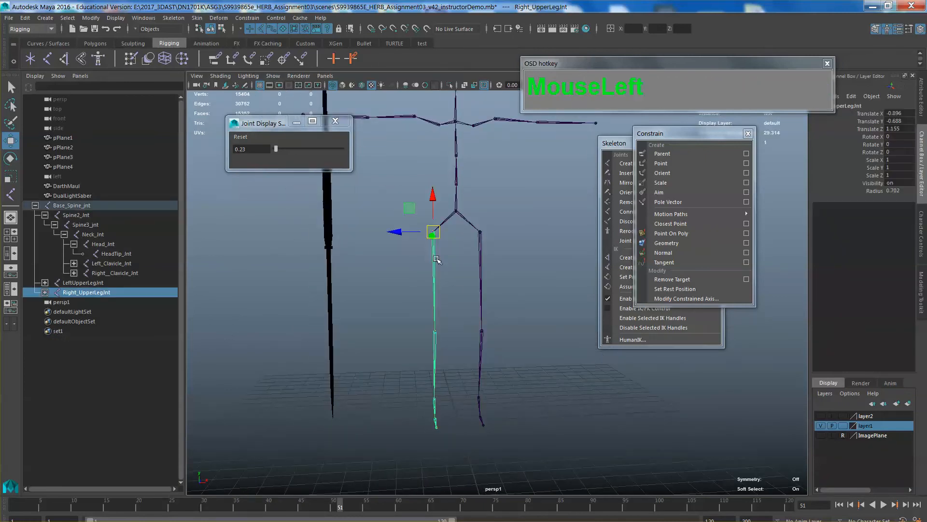
{"action": "key", "text": "Delete"}
{"action": "left_click_drag", "start_coordinate": [497, 295], "coordinate": [455, 226], "text": "alt"}
{"action": "left_click_drag", "start_coordinate": [472, 306], "coordinate": [484, 310], "text": "alt"}
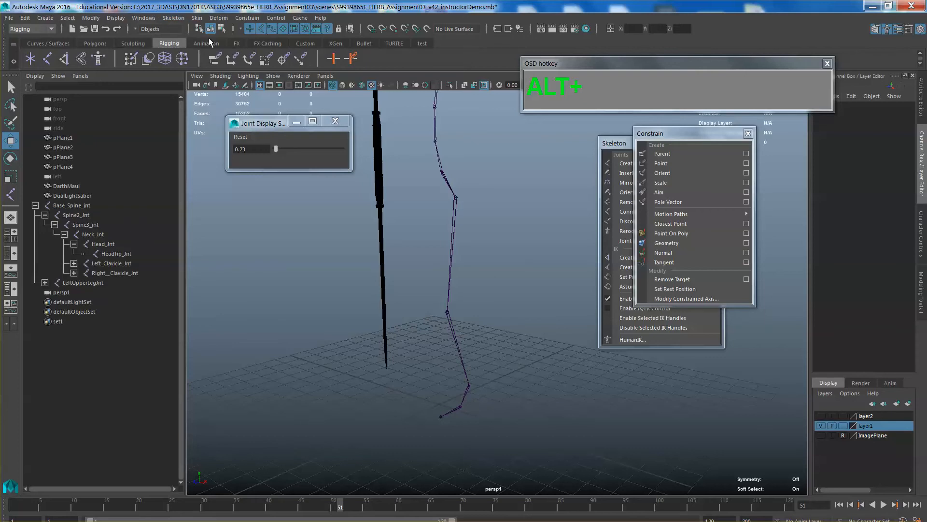
Create a Rotate-Plane Solver IK handle on the left leg from LeftUpperLegJnt to the ankle joint
{"action": "left_click", "coordinate": [182, 19]}
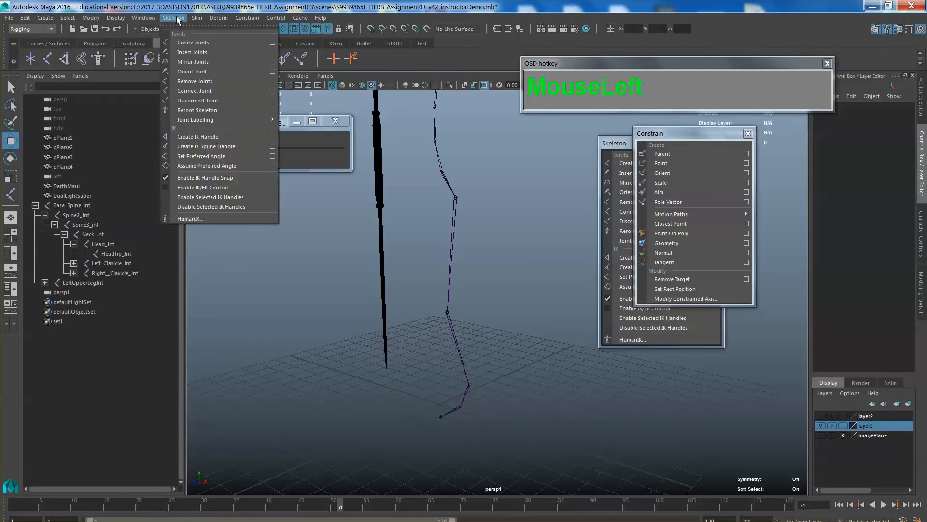
{"action": "left_click", "coordinate": [272, 138]}
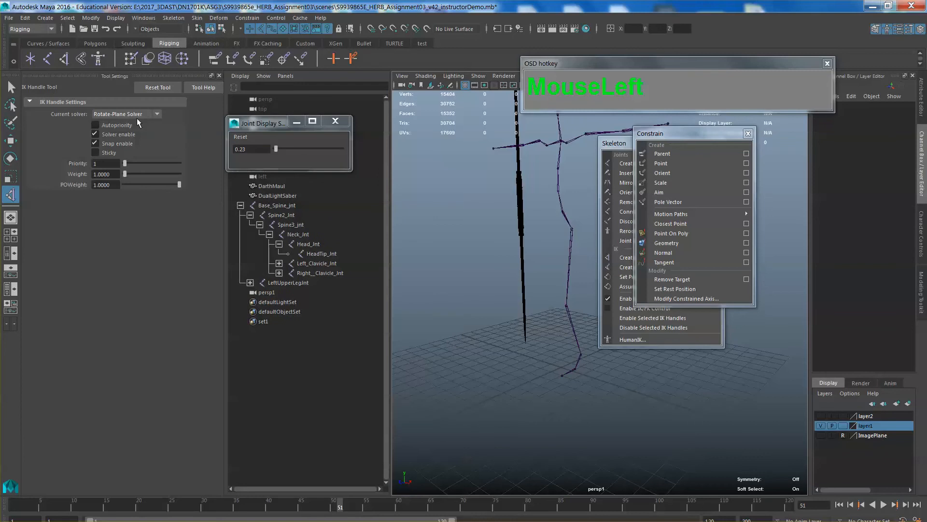
{"action": "left_click", "coordinate": [335, 121]}
{"action": "left_click", "coordinate": [219, 76]}
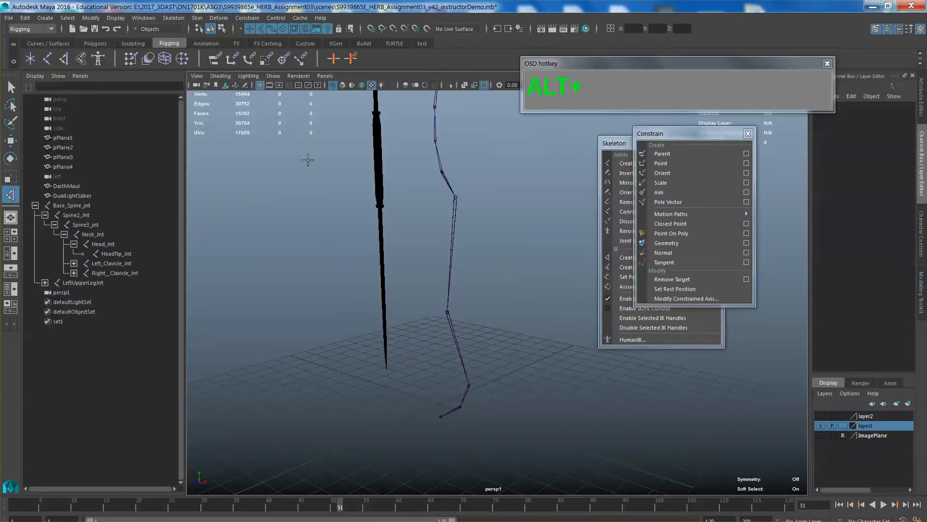
{"action": "left_click", "coordinate": [65, 59]}
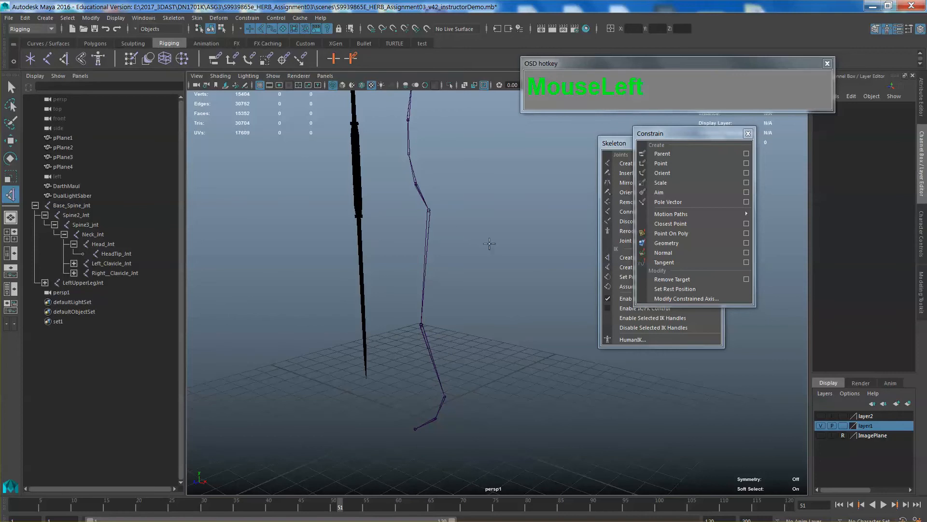
{"action": "left_click", "coordinate": [428, 210]}
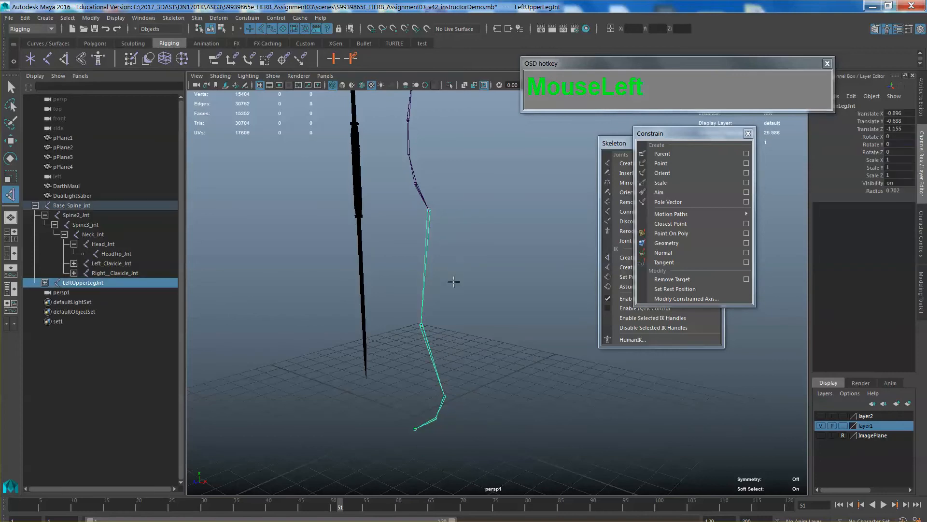
{"action": "mouse_move", "coordinate": [453, 281]}
{"action": "right_mouse_down", "text": "alt"}
{"action": "mouse_move", "coordinate": [441, 247]}
{"action": "mouse_move", "coordinate": [435, 372]}
{"action": "right_mouse_up", "text": "alt"}
{"action": "left_click", "coordinate": [423, 376]}
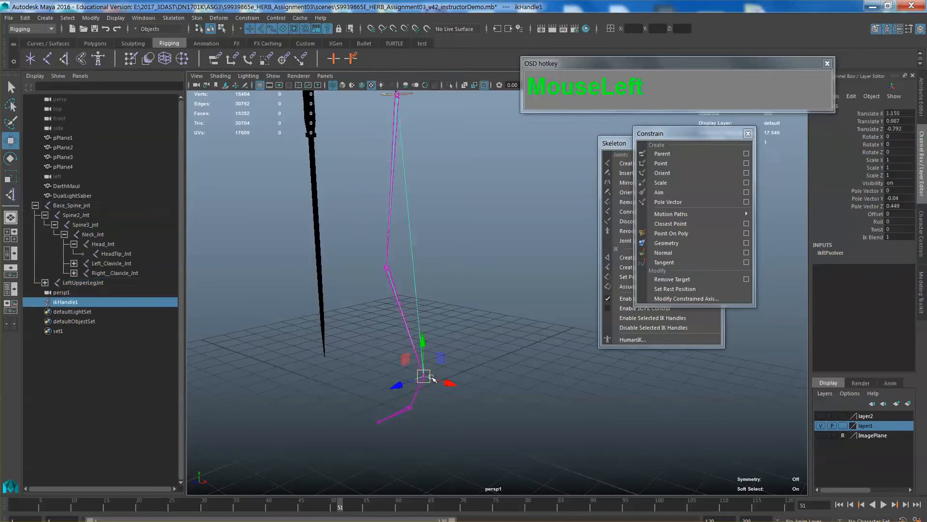
{"action": "left_click_drag", "start_coordinate": [424, 375], "coordinate": [507, 269], "text": "alt"}
{"action": "key", "text": "ctrl+z"}
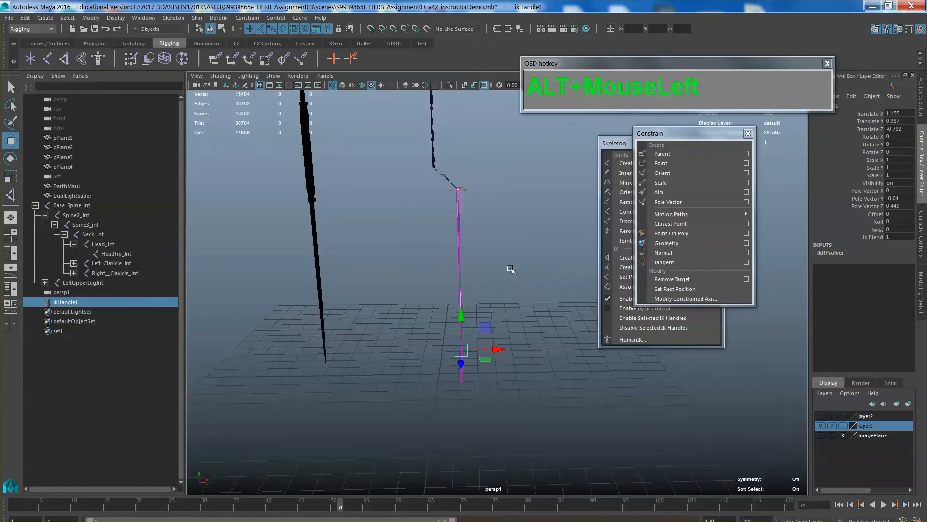
Mirror the LeftUpperLegJnt chain together with its IK handle to the character's right side
{"action": "middle_click_drag", "start_coordinate": [507, 269], "coordinate": [420, 202], "text": "alt"}
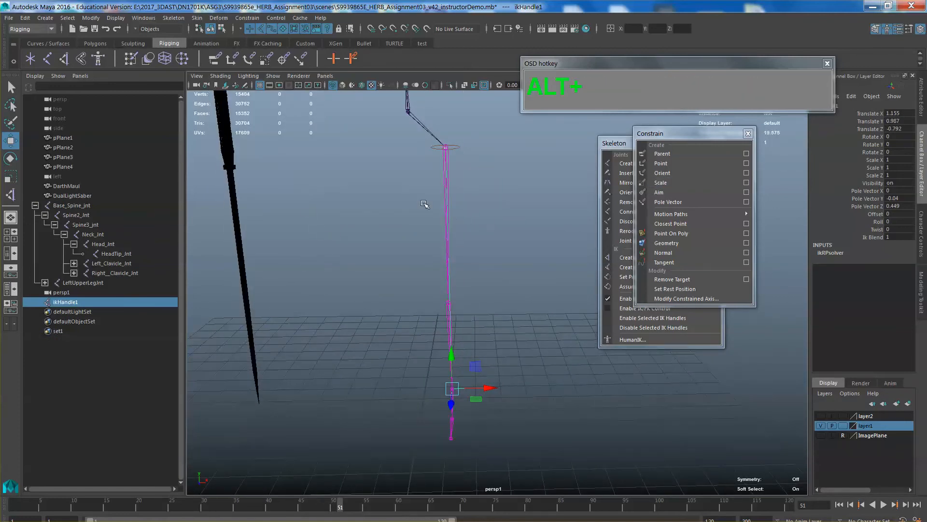
{"action": "left_click_drag", "start_coordinate": [473, 360], "coordinate": [499, 262], "text": "alt"}
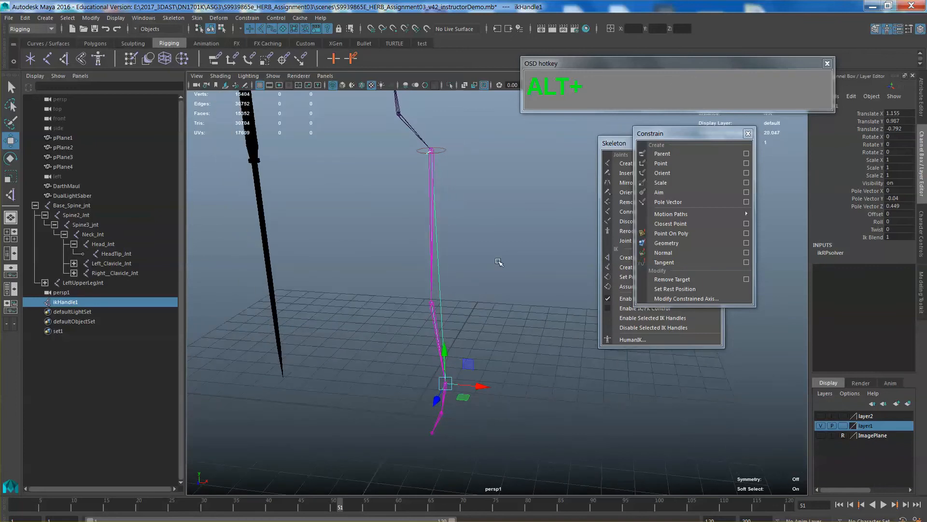
{"action": "key", "text": "q"}
{"action": "left_click", "coordinate": [406, 187]}
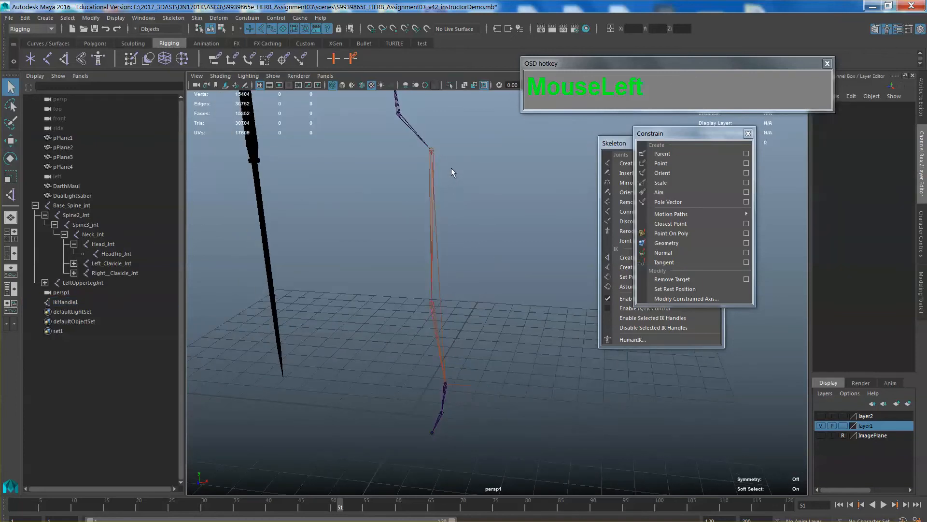
{"action": "left_click", "coordinate": [432, 153]}
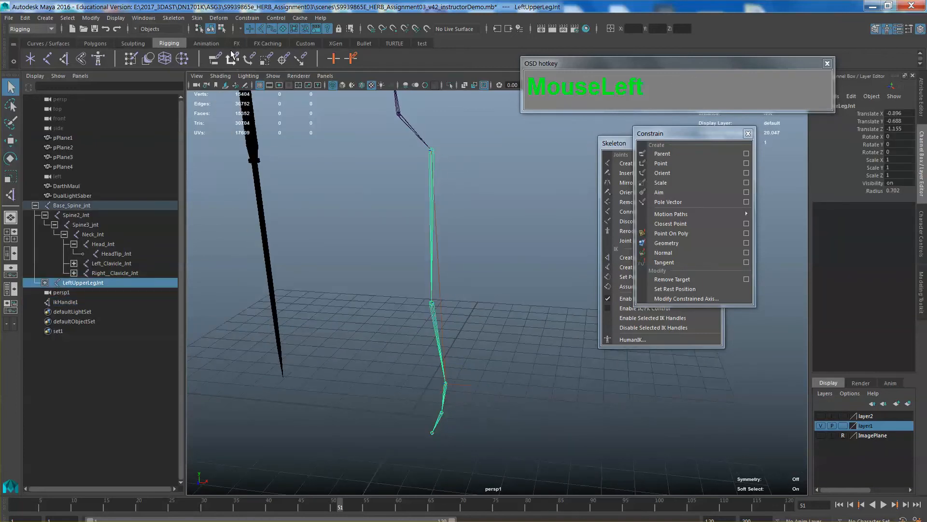
{"action": "left_click", "coordinate": [174, 18]}
{"action": "mouse_move", "coordinate": [205, 120]}
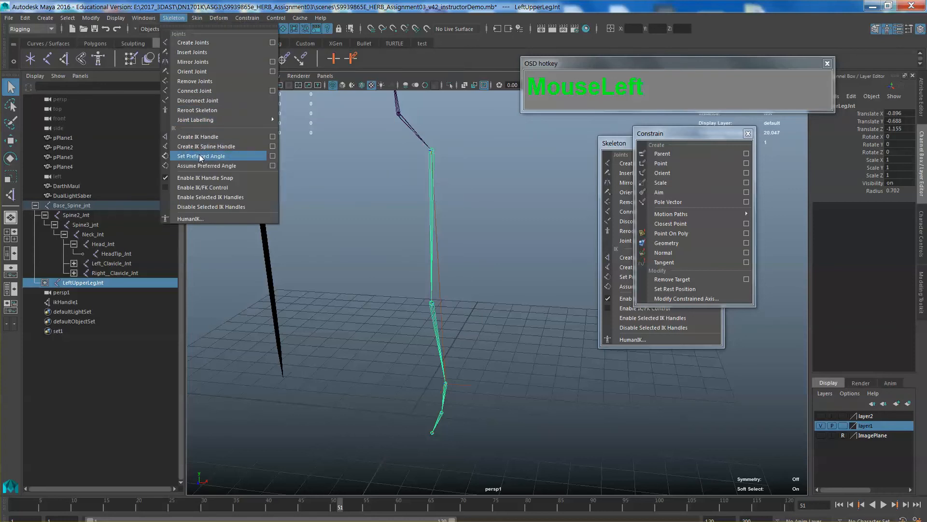
{"action": "left_click", "coordinate": [195, 61]}
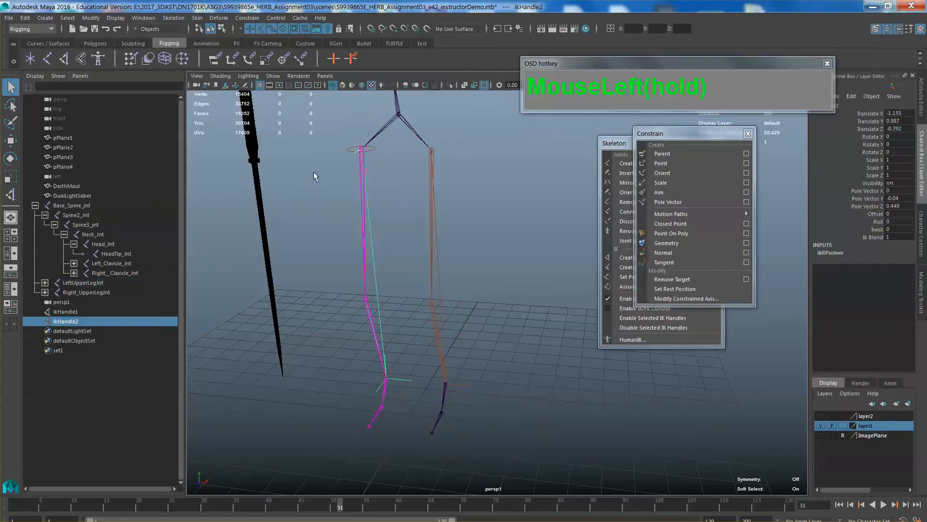
Select the right ankle's IK handle with the Move tool and inspect the mirrored leg and whole skeleton
{"action": "left_click_drag", "start_coordinate": [468, 301], "coordinate": [420, 323], "text": "alt"}
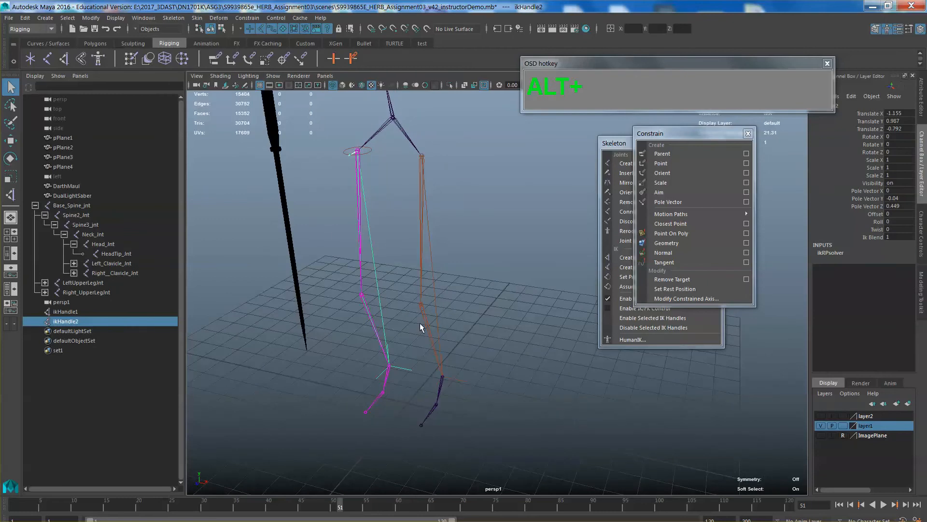
{"action": "left_click", "coordinate": [406, 367]}
{"action": "left_click", "coordinate": [408, 370]}
{"action": "key", "text": "w"}
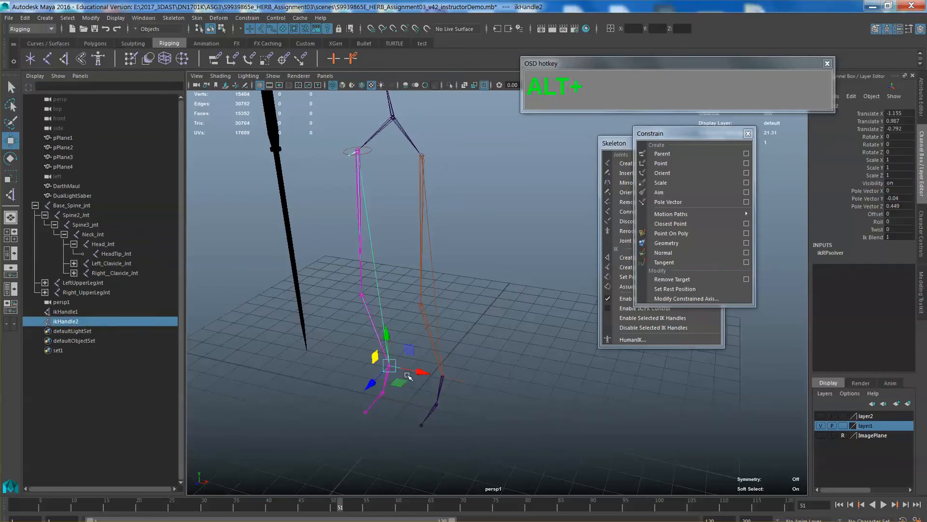
{"action": "left_click_drag", "start_coordinate": [407, 376], "coordinate": [382, 251], "text": "alt"}
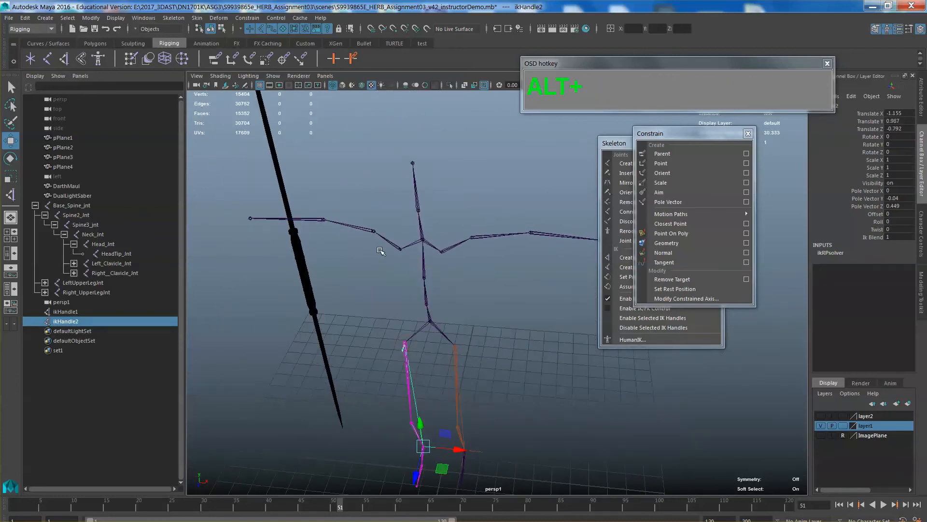
Delete the right arm chain starting at Right__Clavicle_Jnt
{"action": "left_click", "coordinate": [383, 240]}
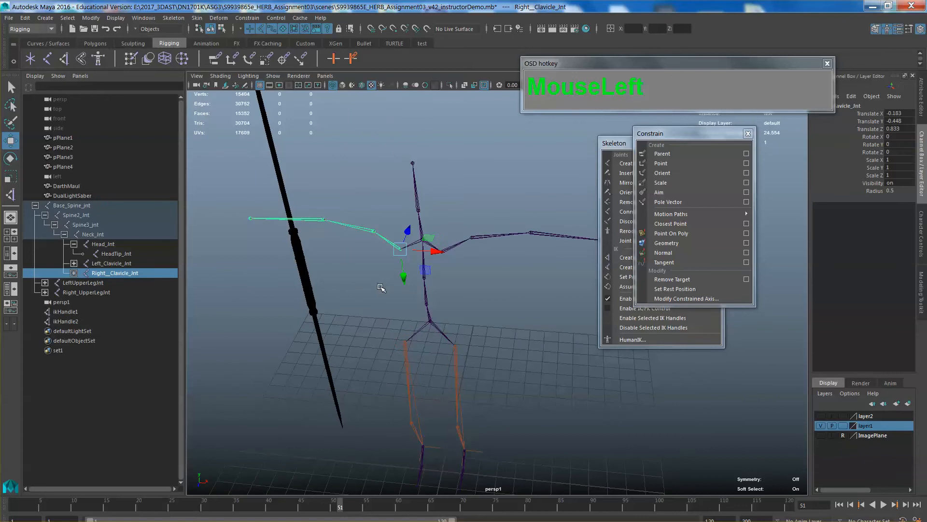
{"action": "key", "text": "Delete"}
{"action": "mouse_move", "coordinate": [430, 301]}
{"action": "left_mouse_down", "text": "alt"}
{"action": "mouse_move", "coordinate": [400, 305]}
{"action": "mouse_move", "coordinate": [418, 295]}
{"action": "left_mouse_up", "text": "alt"}
Create an IK handle on the left arm from Left_UpperArm_jnt to the wrist joint
{"action": "left_click", "coordinate": [385, 216]}
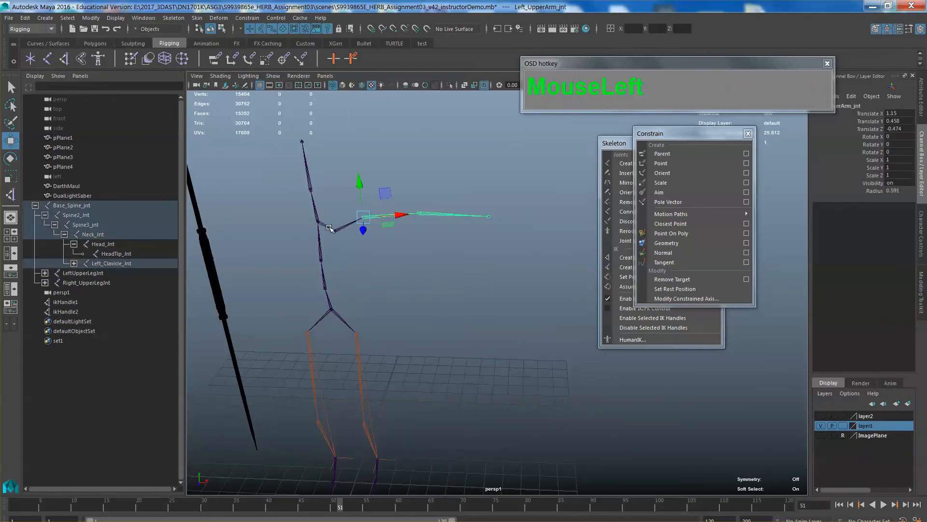
{"action": "left_click", "coordinate": [63, 58]}
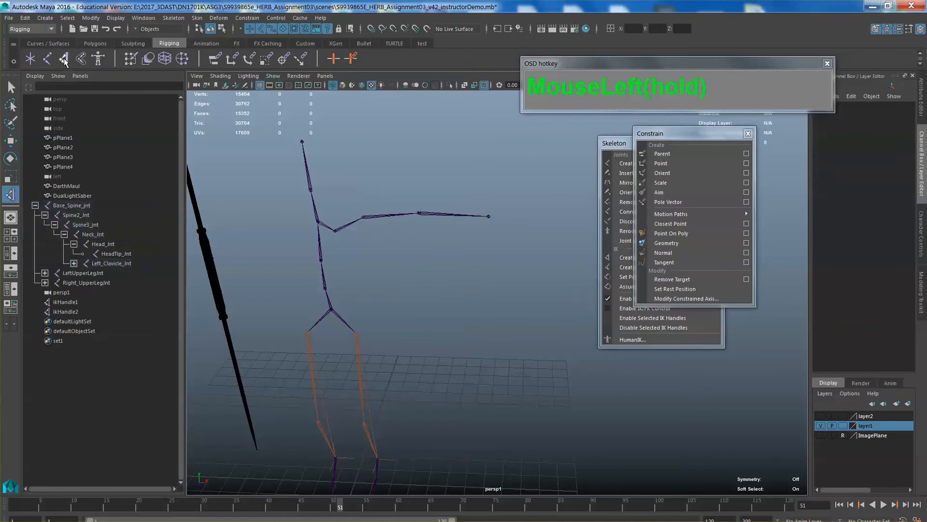
{"action": "scroll", "coordinate": [360, 218], "scroll_direction": "up", "scroll_amount": 3}
{"action": "middle_click_drag", "start_coordinate": [360, 218], "coordinate": [400, 243], "text": "alt"}
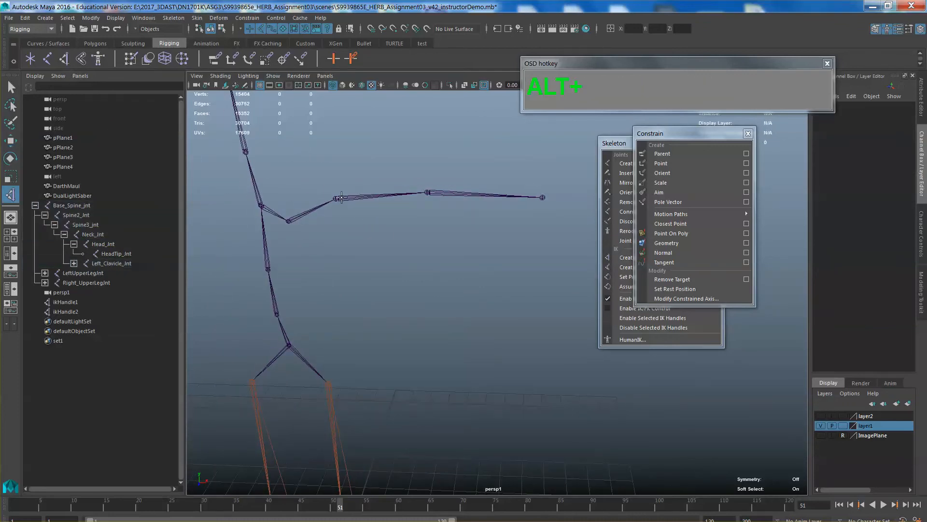
{"action": "left_click", "coordinate": [341, 198]}
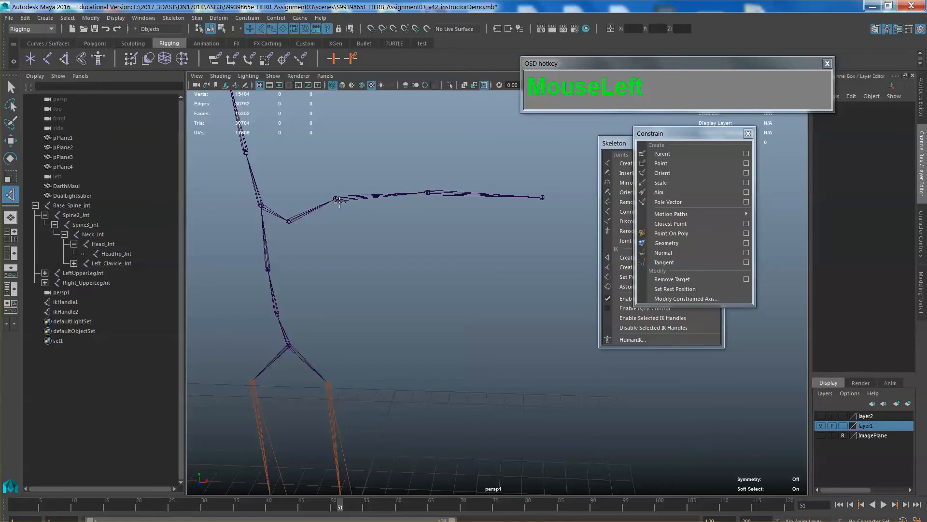
{"action": "left_click_drag", "start_coordinate": [339, 202], "coordinate": [355, 219], "text": "alt"}
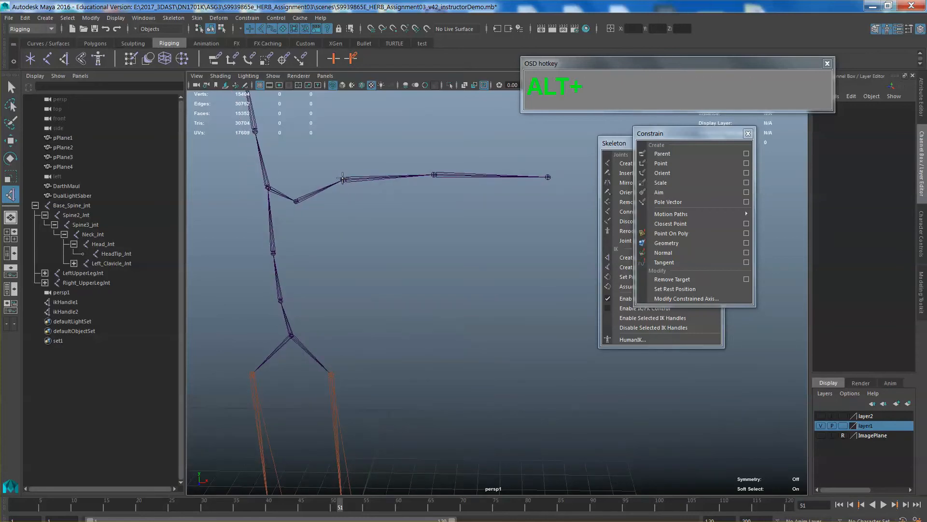
{"action": "left_click", "coordinate": [343, 179]}
{"action": "middle_click_drag", "start_coordinate": [425, 216], "coordinate": [478, 210], "text": "alt"}
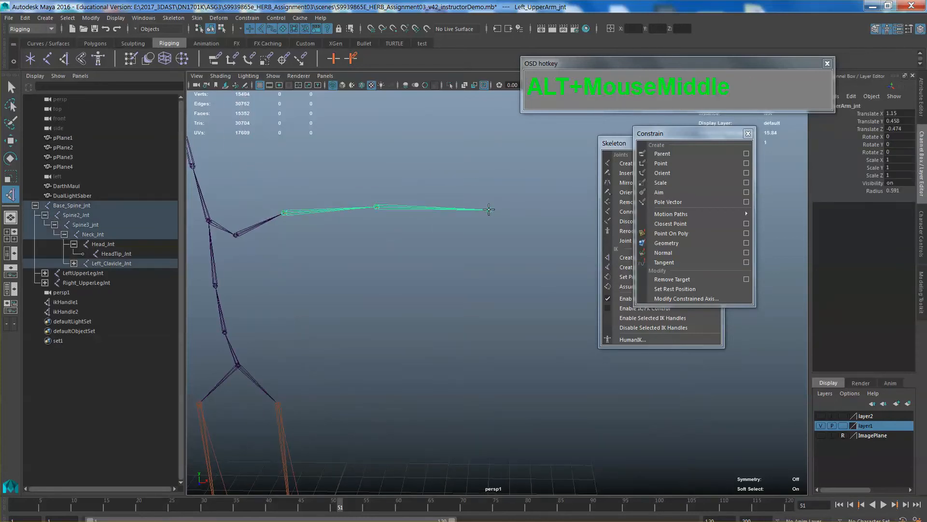
{"action": "left_click", "coordinate": [489, 209]}
{"action": "mouse_move", "coordinate": [488, 209]}
{"action": "left_mouse_down", "text": "alt"}
{"action": "mouse_move", "coordinate": [459, 285]}
{"action": "mouse_move", "coordinate": [502, 192]}
{"action": "mouse_move", "coordinate": [493, 200]}
{"action": "left_mouse_up", "text": "alt"}
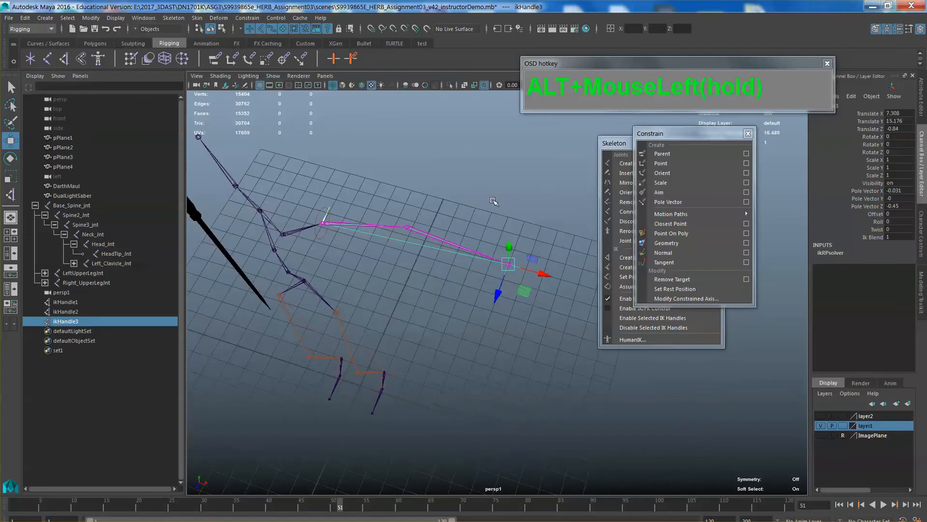
Test the left arm's bend by moving its wrist IK handle inward, and undo the move
{"action": "left_click_drag", "start_coordinate": [523, 292], "coordinate": [493, 271]}
{"action": "left_click_drag", "start_coordinate": [492, 300], "coordinate": [477, 264], "text": "alt"}
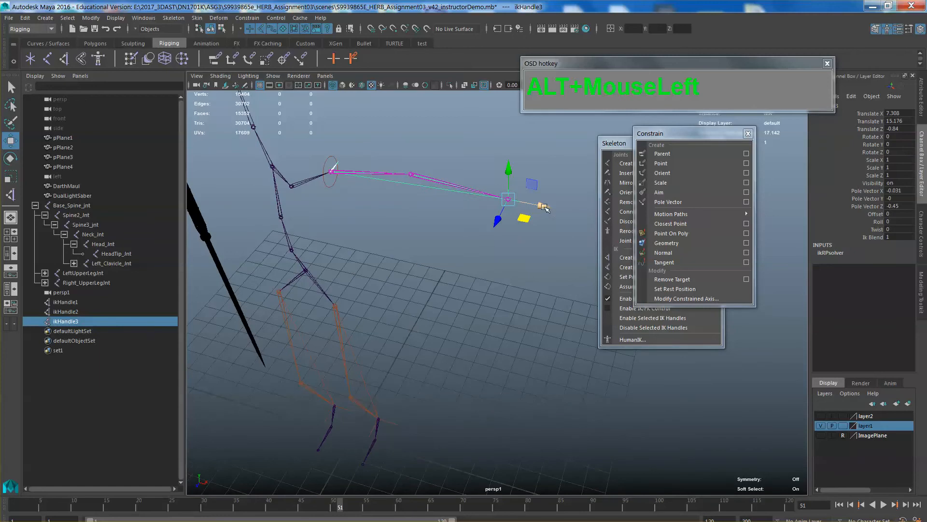
{"action": "left_click_drag", "start_coordinate": [544, 207], "coordinate": [413, 226]}
{"action": "key", "text": "ctrl+z"}
Try to mirror the whole left arm chain from Left_Clavicle_Jnt to the character's right side and inspect the mirrored upper arm
{"action": "left_click_drag", "start_coordinate": [425, 259], "coordinate": [425, 239], "text": "alt"}
{"action": "left_click", "coordinate": [442, 260]}
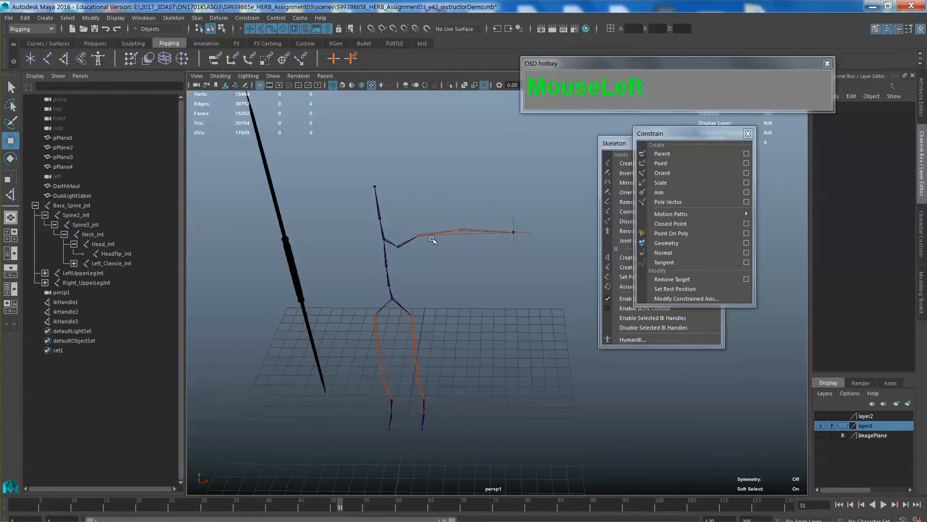
{"action": "left_click", "coordinate": [402, 246]}
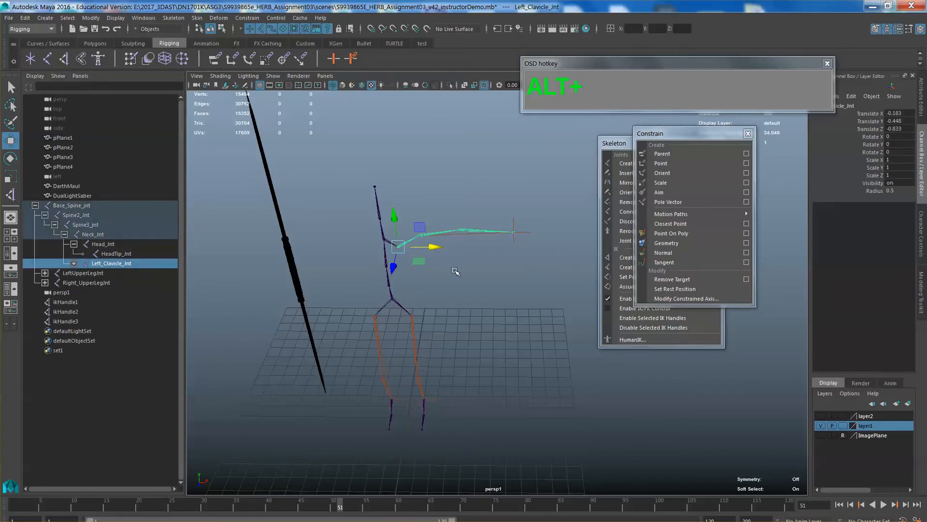
{"action": "left_click_drag", "start_coordinate": [413, 256], "coordinate": [464, 273], "text": "alt"}
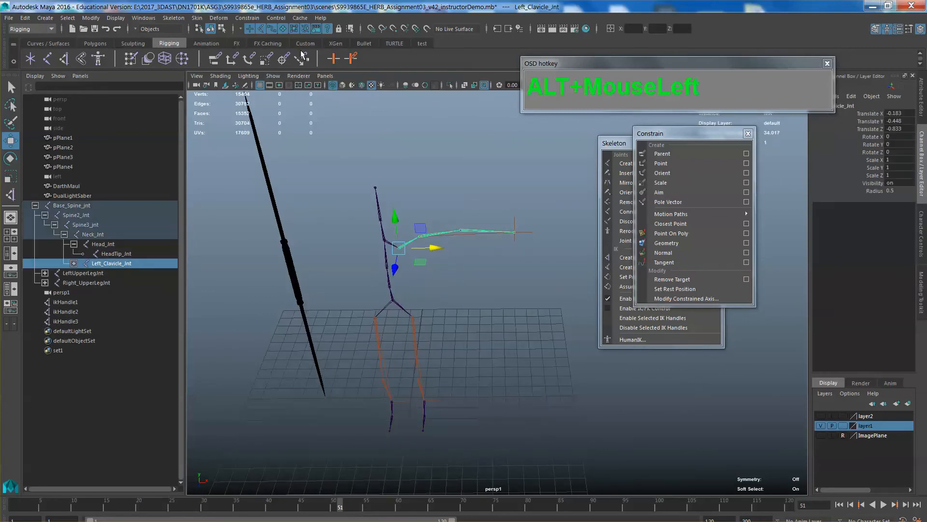
{"action": "left_click", "coordinate": [173, 18]}
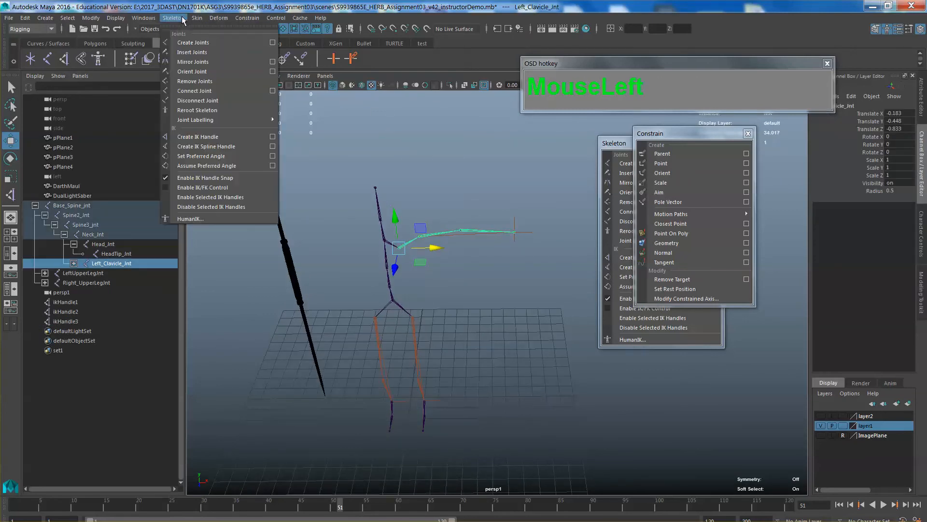
{"action": "left_click", "coordinate": [199, 62]}
{"action": "left_click", "coordinate": [484, 257]}
{"action": "left_click_drag", "start_coordinate": [484, 256], "coordinate": [444, 276], "text": "alt"}
{"action": "left_click_drag", "start_coordinate": [384, 249], "coordinate": [432, 217], "text": "alt"}
{"action": "scroll", "coordinate": [468, 247], "scroll_direction": "up", "scroll_amount": 4, "text": "alt"}
{"action": "middle_click_drag", "start_coordinate": [323, 189], "coordinate": [394, 189], "text": "alt"}
{"action": "left_click", "coordinate": [393, 190]}
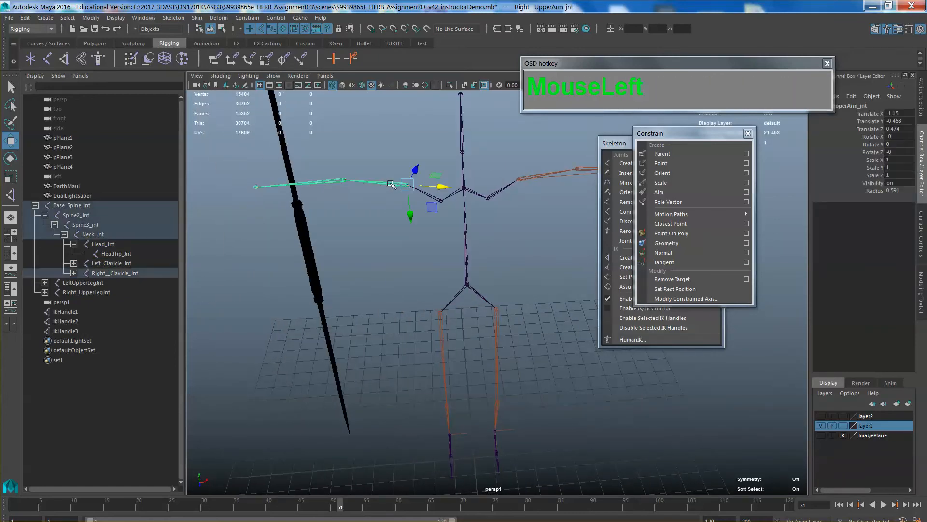
{"action": "left_click_drag", "start_coordinate": [393, 190], "coordinate": [475, 214], "text": "alt"}
Undo the mirroring of the left clavicle chain
{"action": "key", "text": "z"}
{"action": "key", "text": "z"}
{"action": "key", "text": "z"}
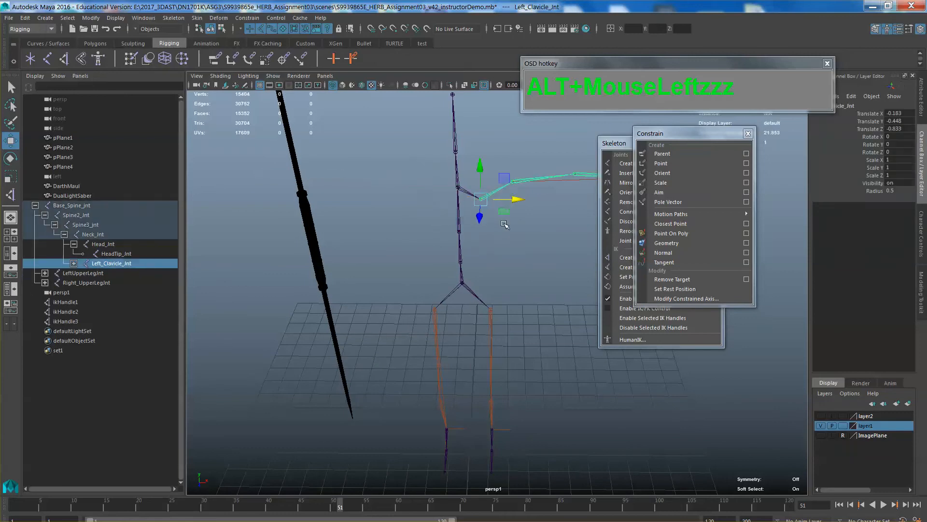
Try to mirror only the Left_UpperArm_jnt chain with its IK handle to the right side, and undo the mirroring
{"action": "middle_click_drag", "start_coordinate": [546, 220], "coordinate": [480, 246], "text": "alt"}
{"action": "key", "text": "Down"}
{"action": "scroll", "coordinate": [449, 205], "scroll_direction": "up", "scroll_amount": 2}
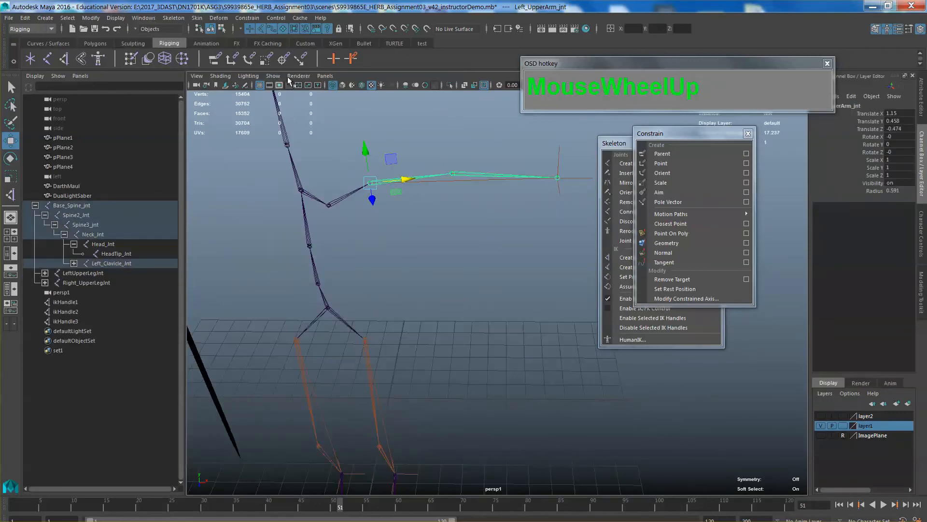
{"action": "left_click", "coordinate": [173, 18]}
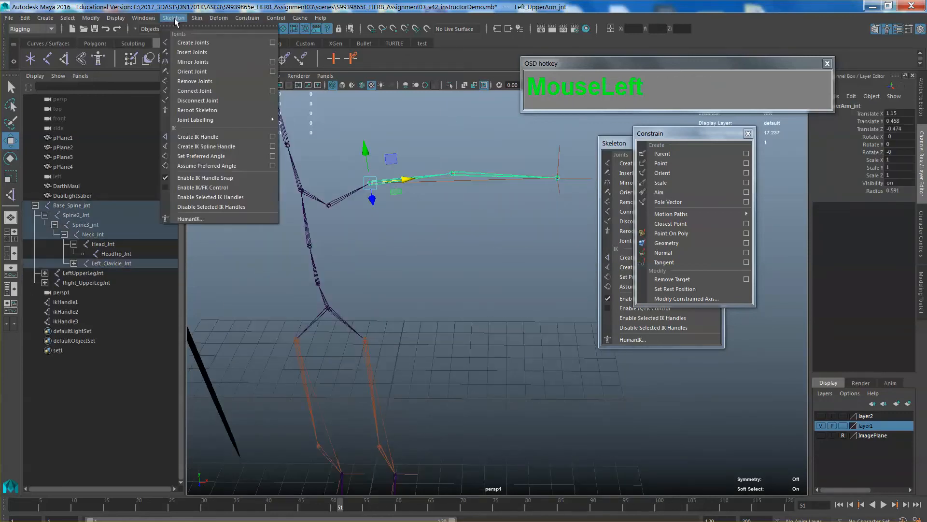
{"action": "left_click", "coordinate": [208, 62]}
{"action": "middle_click_drag", "start_coordinate": [310, 170], "coordinate": [359, 171], "text": "alt"}
{"action": "scroll", "coordinate": [360, 172], "scroll_direction": "up", "scroll_amount": 2}
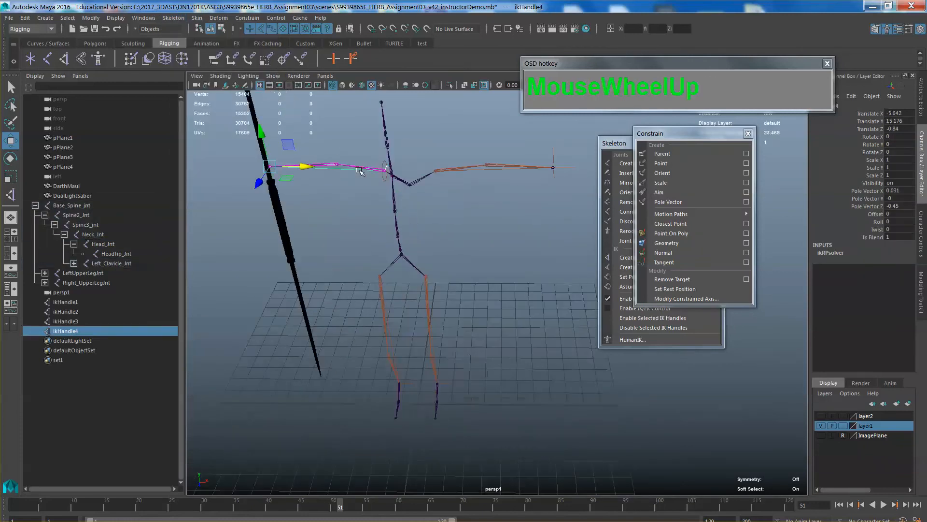
{"action": "scroll", "coordinate": [360, 172], "scroll_direction": "up", "scroll_amount": 2}
{"action": "middle_click_drag", "start_coordinate": [382, 207], "coordinate": [442, 241], "text": "alt"}
{"action": "scroll", "coordinate": [424, 213], "scroll_direction": "up", "scroll_amount": 3}
{"action": "key", "text": "ctrl+z"}
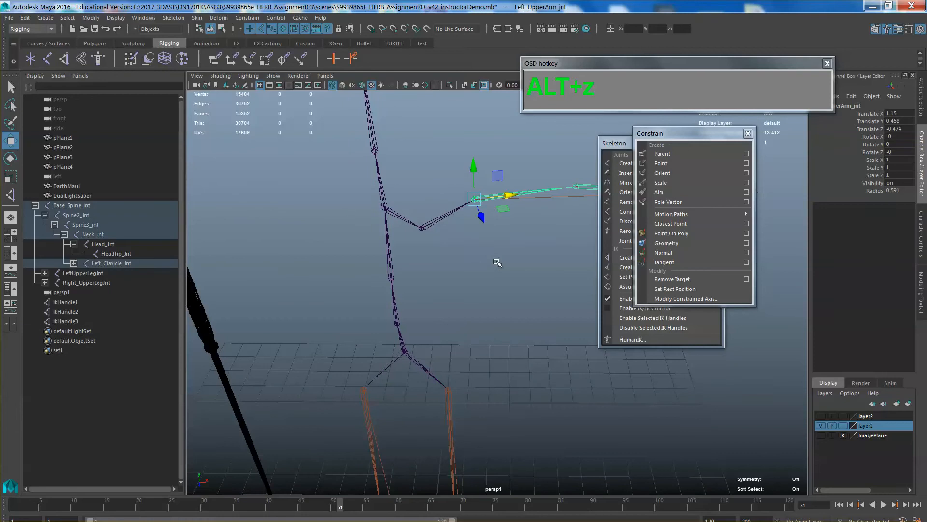
{"action": "scroll", "coordinate": [497, 263], "scroll_direction": "down", "scroll_amount": 4}
{"action": "scroll", "coordinate": [500, 269], "scroll_direction": "up", "scroll_amount": 4}
{"action": "left_click", "coordinate": [502, 269]}
{"action": "mouse_move", "coordinate": [501, 269]}
{"action": "middle_mouse_down", "text": "alt"}
{"action": "mouse_move", "coordinate": [487, 276]}
{"action": "mouse_move", "coordinate": [465, 254]}
{"action": "mouse_move", "coordinate": [439, 267]}
{"action": "mouse_move", "coordinate": [503, 267]}
{"action": "middle_mouse_up", "text": "alt"}
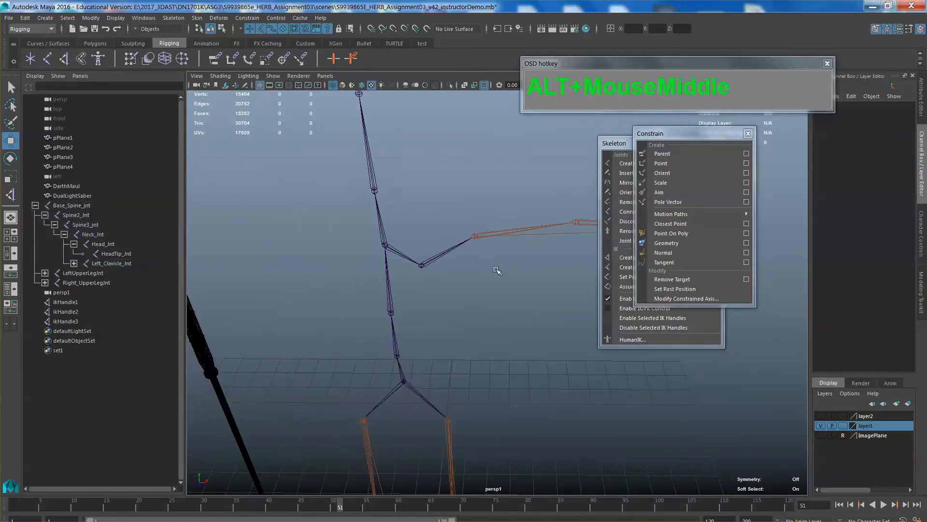
{"action": "scroll", "coordinate": [492, 264], "scroll_direction": "down", "scroll_amount": 4, "text": "alt"}
{"action": "left_click_drag", "start_coordinate": [486, 256], "coordinate": [445, 251], "text": "alt"}
{"action": "left_click", "coordinate": [463, 267]}
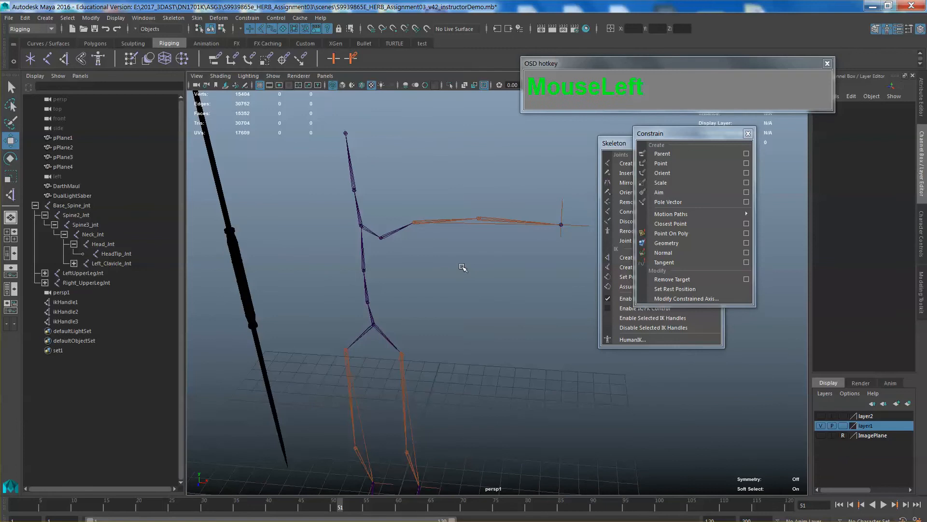
{"action": "left_click", "coordinate": [401, 236]}
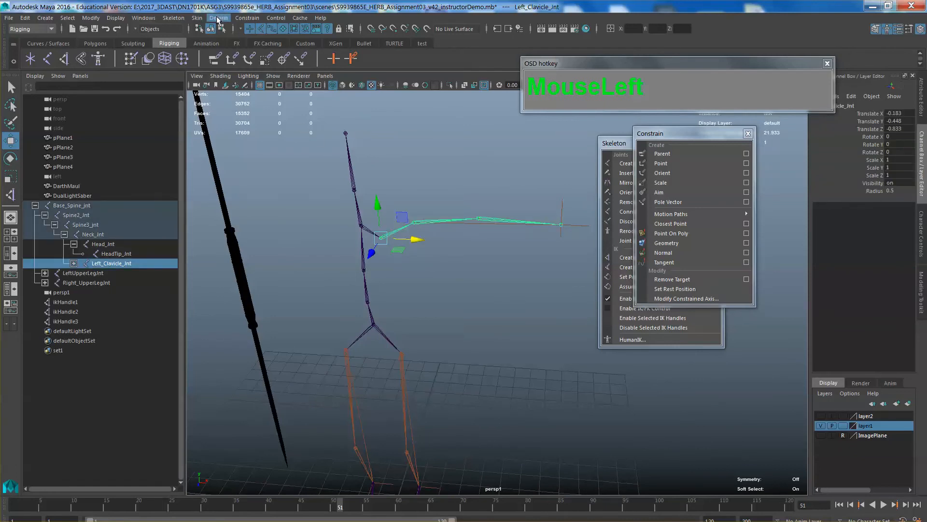
{"action": "left_click", "coordinate": [197, 18]}
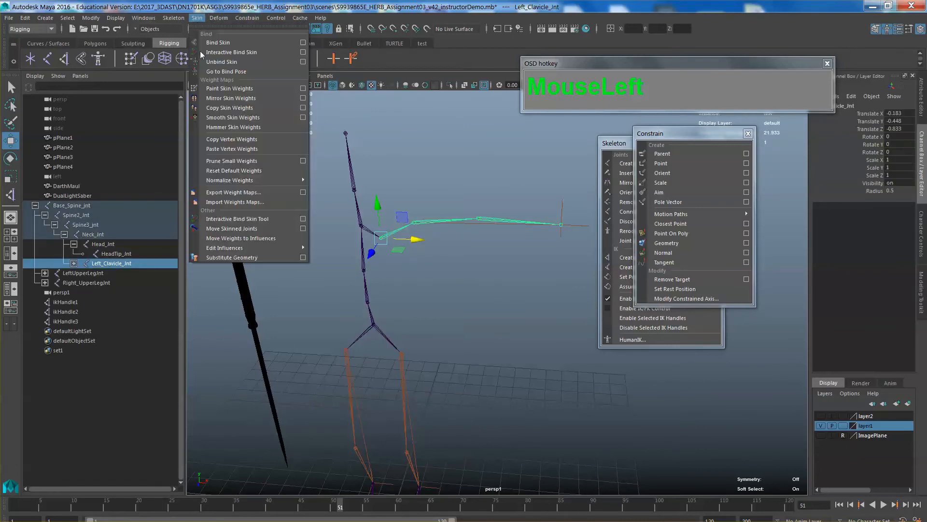
{"action": "left_click", "coordinate": [214, 99]}
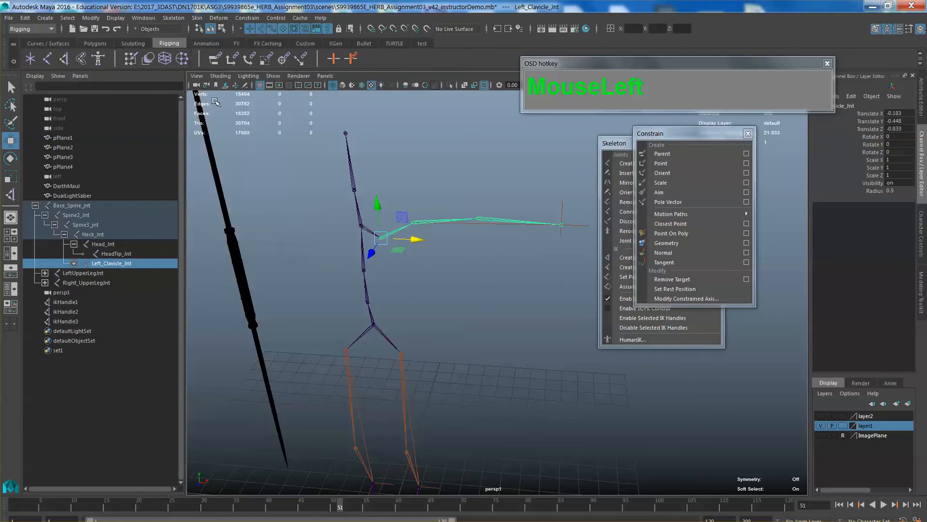
{"action": "left_click", "coordinate": [215, 102]}
Mirror the left arm chain from Left_Clavicle_Jnt to the character's right side
{"action": "left_click", "coordinate": [390, 234]}
{"action": "left_click", "coordinate": [177, 20]}
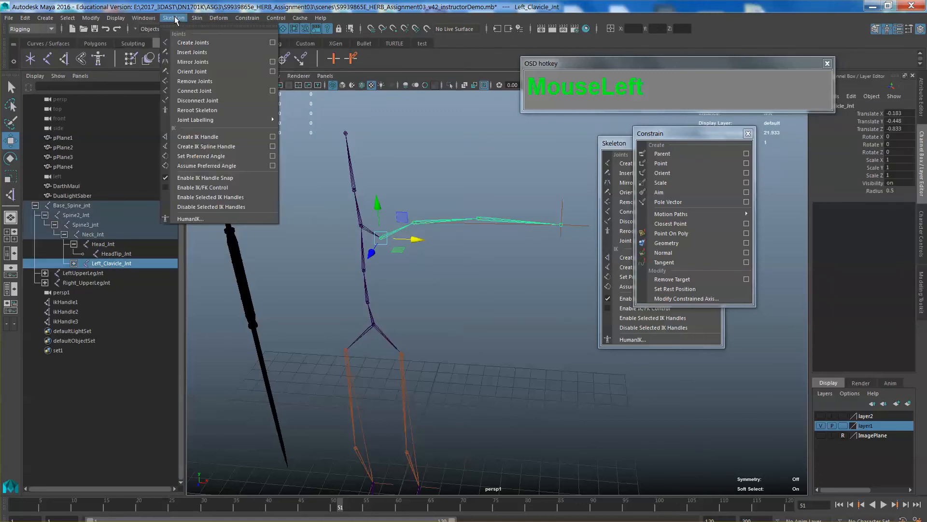
{"action": "left_click", "coordinate": [193, 61]}
{"action": "middle_click_drag", "start_coordinate": [430, 229], "coordinate": [462, 265], "text": "alt"}
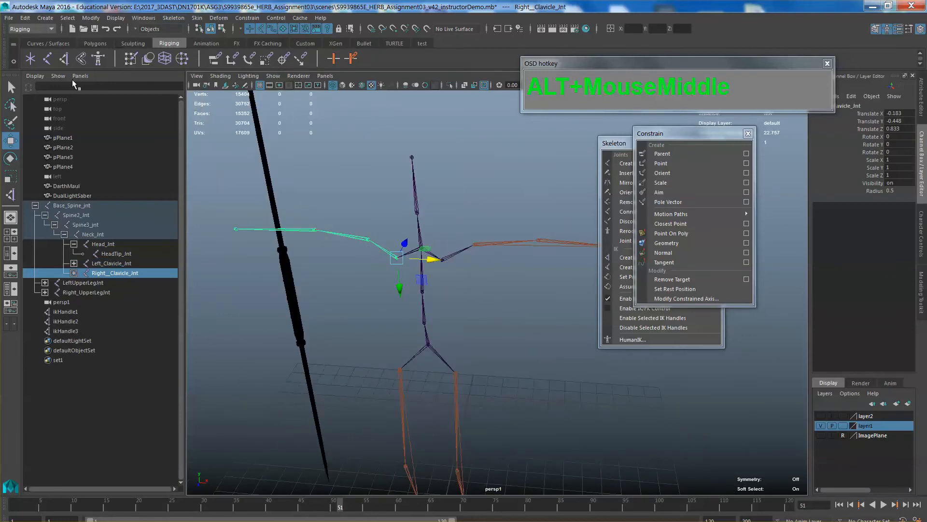
Create an IK handle on the right arm from Right__UpperArm_jnt to the wrist joint
{"action": "left_click", "coordinate": [65, 60]}
{"action": "left_click", "coordinate": [361, 240]}
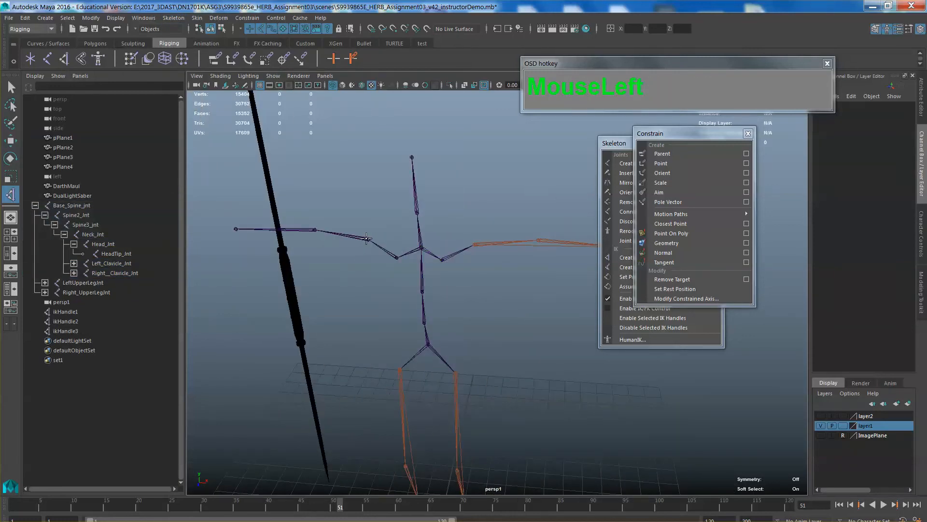
{"action": "left_click", "coordinate": [368, 239]}
{"action": "left_click", "coordinate": [236, 229]}
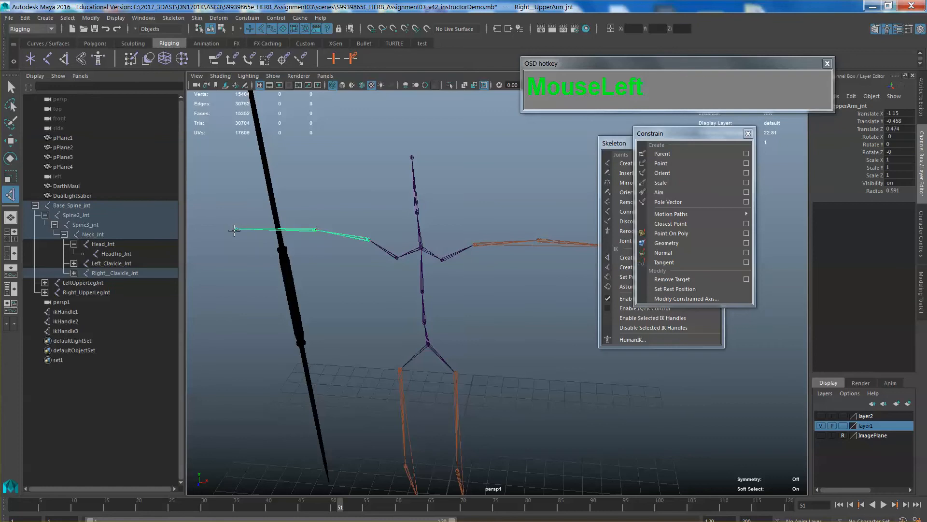
{"action": "left_click_drag", "start_coordinate": [237, 232], "coordinate": [382, 282], "text": "alt"}
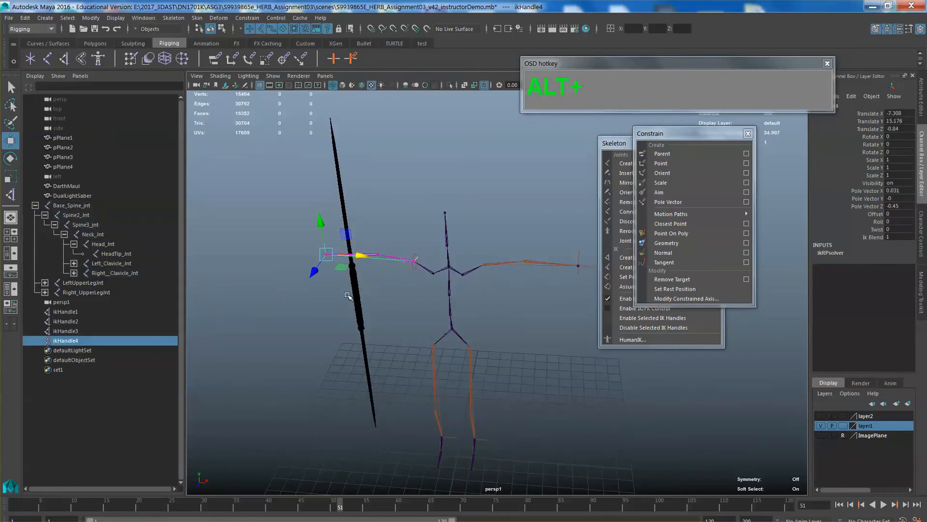
{"action": "scroll", "coordinate": [382, 282], "scroll_direction": "down", "scroll_amount": 2}
{"action": "middle_click_drag", "start_coordinate": [382, 282], "coordinate": [375, 232], "text": "alt"}
Select ikHandle1 through ikHandle4 one at a time to identify which limb each handle controls
{"action": "left_click", "coordinate": [68, 312]}
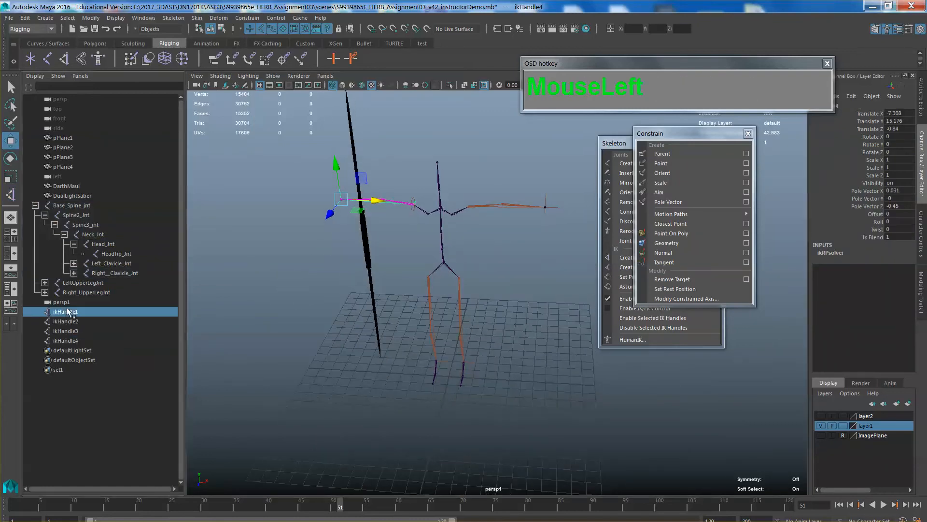
{"action": "left_click", "coordinate": [71, 322]}
{"action": "left_click", "coordinate": [75, 332]}
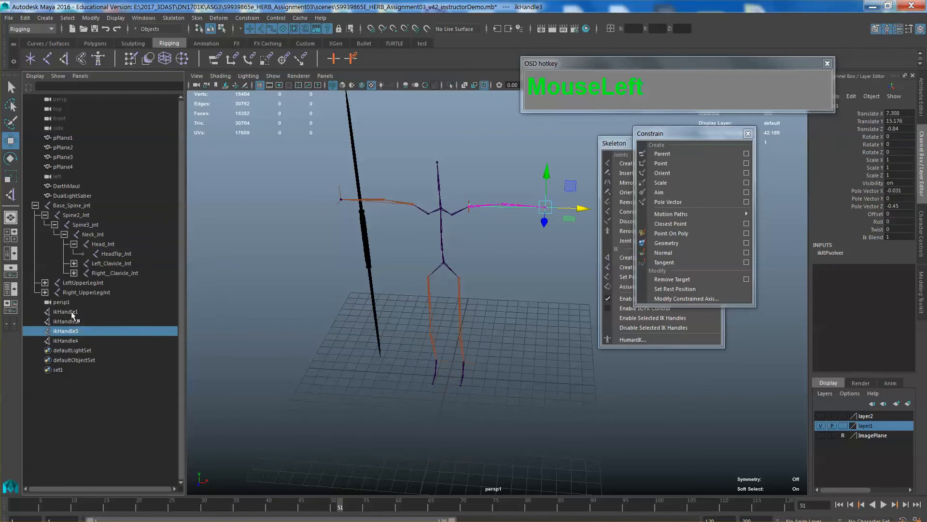
{"action": "left_click", "coordinate": [72, 313]}
{"action": "left_click", "coordinate": [70, 321]}
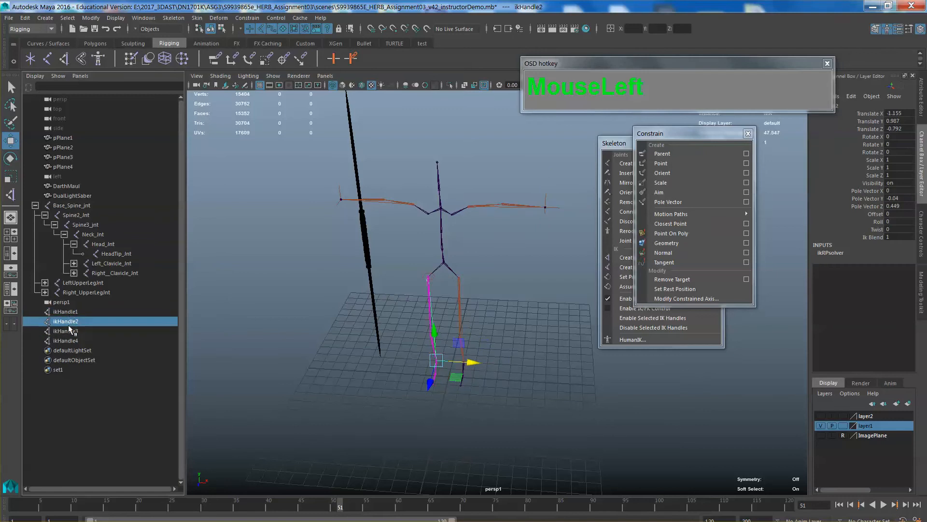
{"action": "left_click", "coordinate": [72, 332]}
{"action": "left_click", "coordinate": [72, 340]}
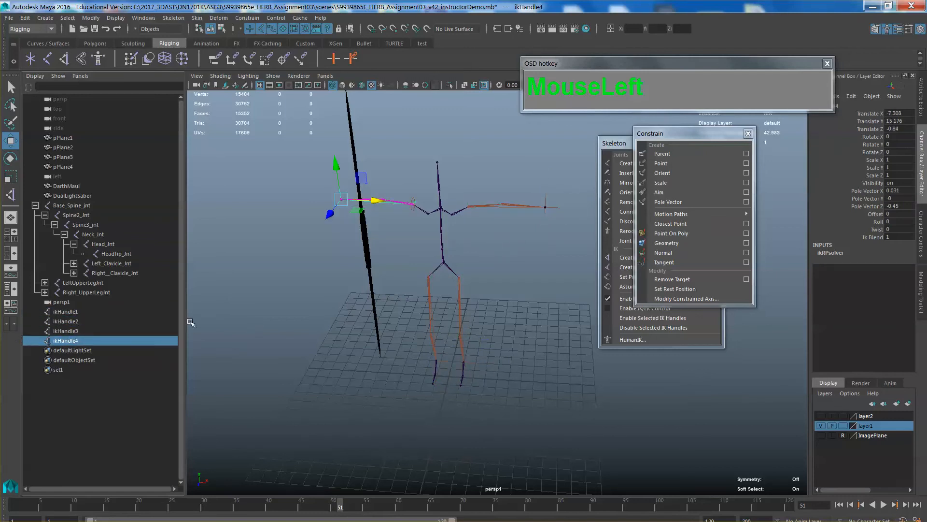
Rename ikHandle1, which controls the left leg, to LeftFootIKhandle
{"action": "left_click", "coordinate": [75, 314]}
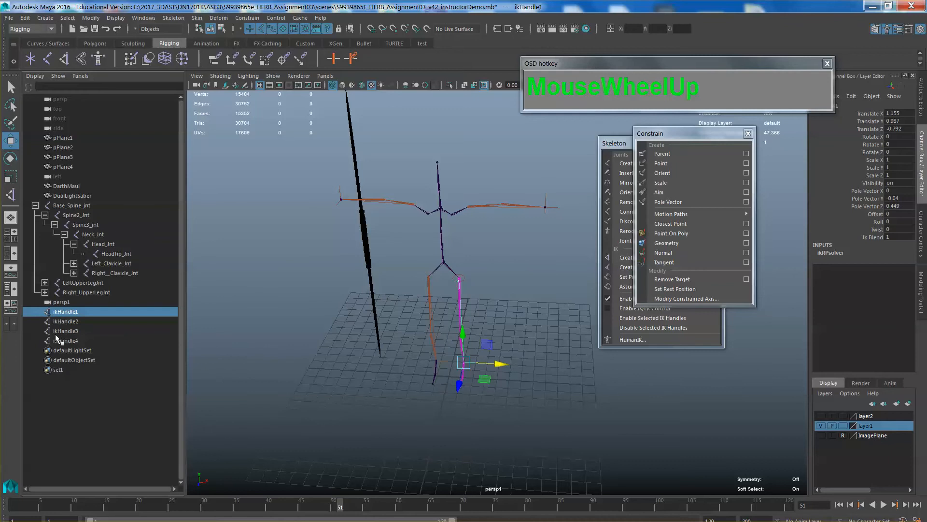
{"action": "double_click", "coordinate": [68, 312]}
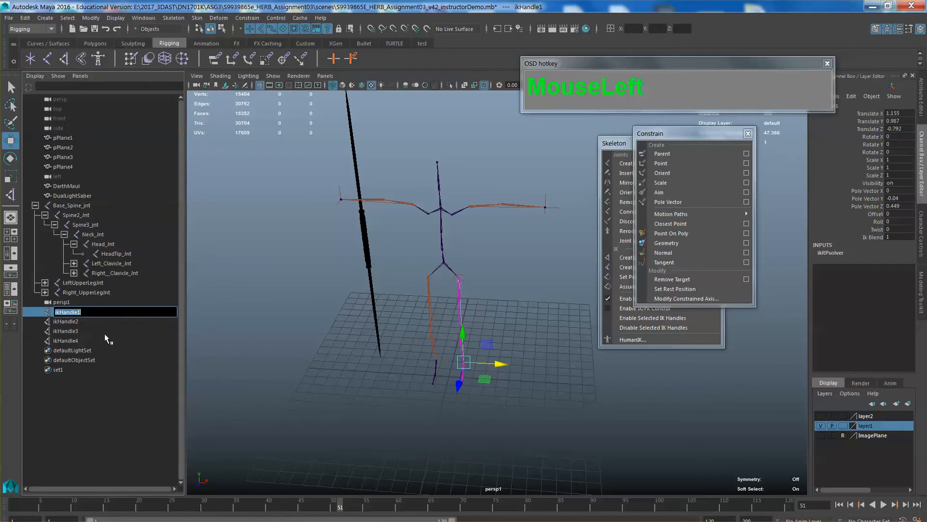
{"action": "type", "text": "LeftFootIKhand"}
Rename ikHandle2, which controls the right leg, to RightFootIKhandle
{"action": "left_click", "coordinate": [74, 322]}
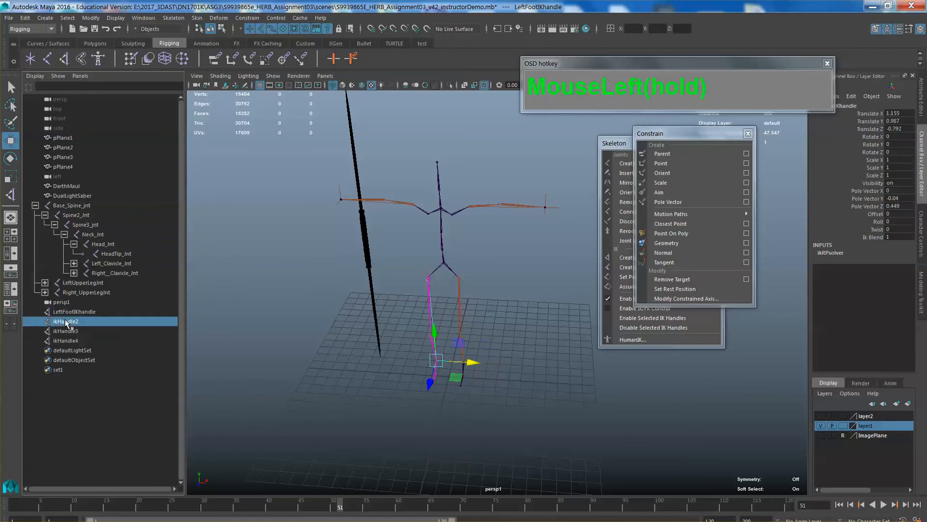
{"action": "double_click", "coordinate": [74, 322]}
{"action": "type", "text": "RightF"}
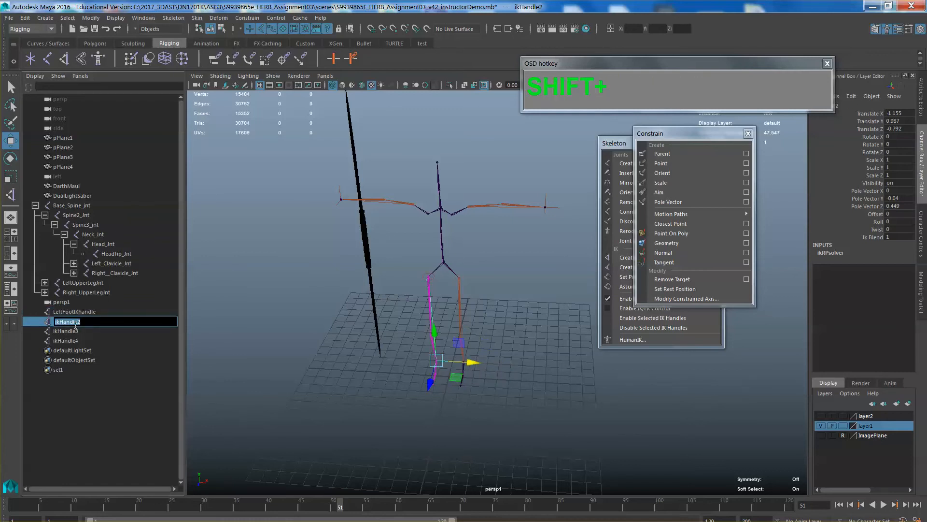
{"action": "type", "text": "ootIKHan"}
{"action": "key", "text": "BackSpace"}
{"action": "key", "text": "BackSpace"}
{"action": "key", "text": "BackSpace"}
{"action": "type", "text": "handle"}
Rename ikHandle3, which controls the left arm, to LeftHandIKHandle
{"action": "left_click", "coordinate": [74, 332]}
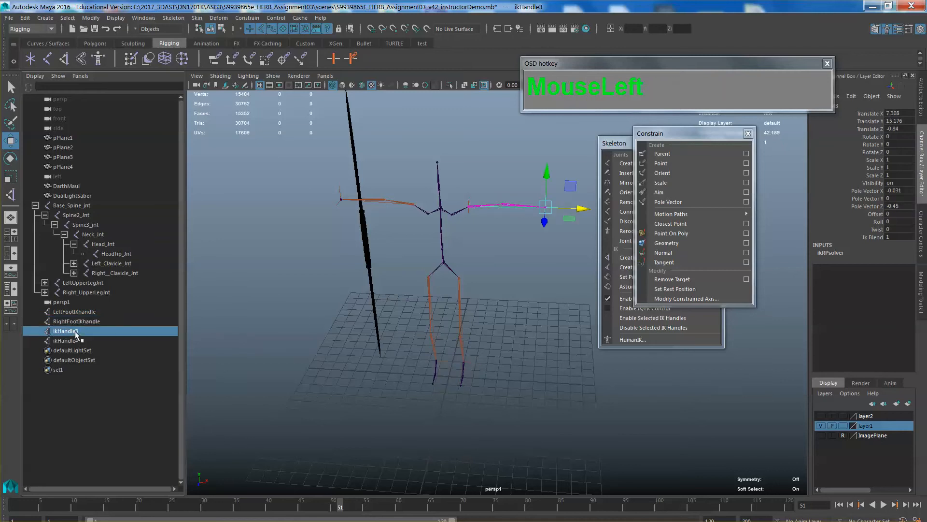
{"action": "double_click", "coordinate": [75, 333]}
{"action": "type", "text": "Rig"}
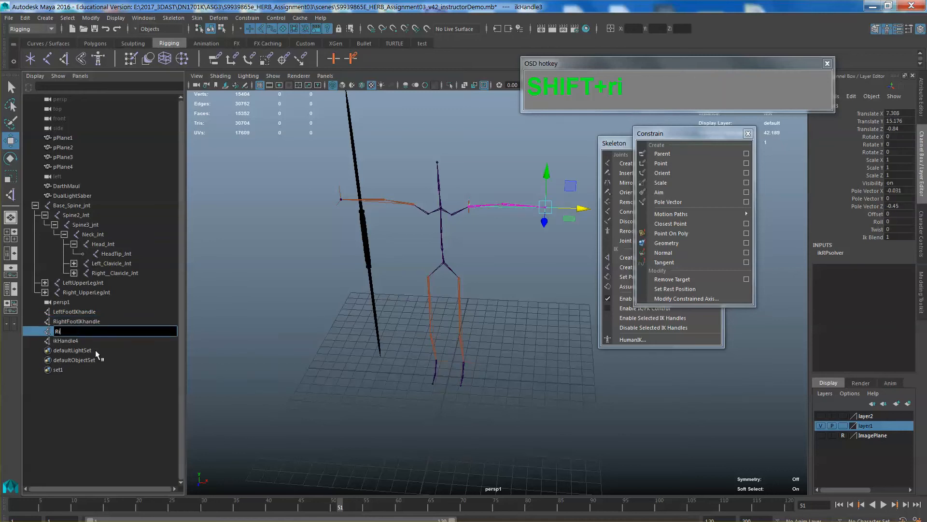
{"action": "key", "text": "BackSpace"}
{"action": "key", "text": "BackSpace"}
{"action": "key", "text": "BackSpace"}
{"action": "type", "text": "LeftHandIKHandle"}
Rename ikHandle4, which controls the right arm, to RghtHandIKHandle
{"action": "double_click", "coordinate": [73, 341]}
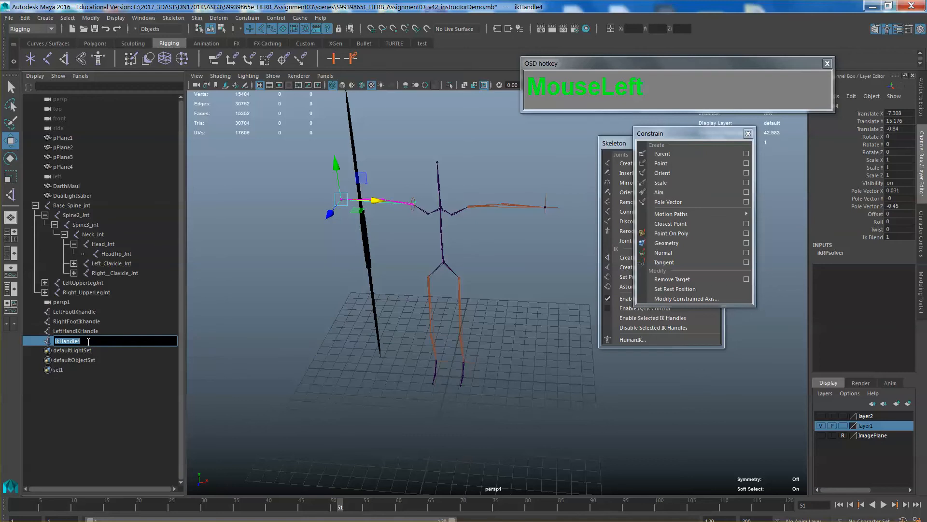
{"action": "type", "text": "RghtHandIKHandle"}
{"action": "key", "text": "Return"}
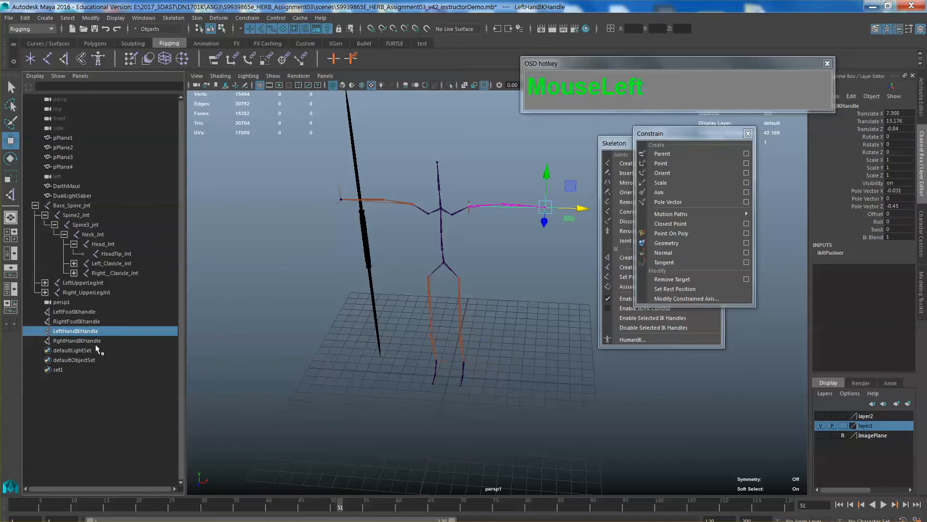
Review the renamed IK handles alongside the Base_Spine_jnt hierarchy, collapsing and re-expanding that hierarchy
{"action": "left_click", "coordinate": [93, 346]}
{"action": "left_click", "coordinate": [89, 340]}
{"action": "left_click", "coordinate": [82, 320]}
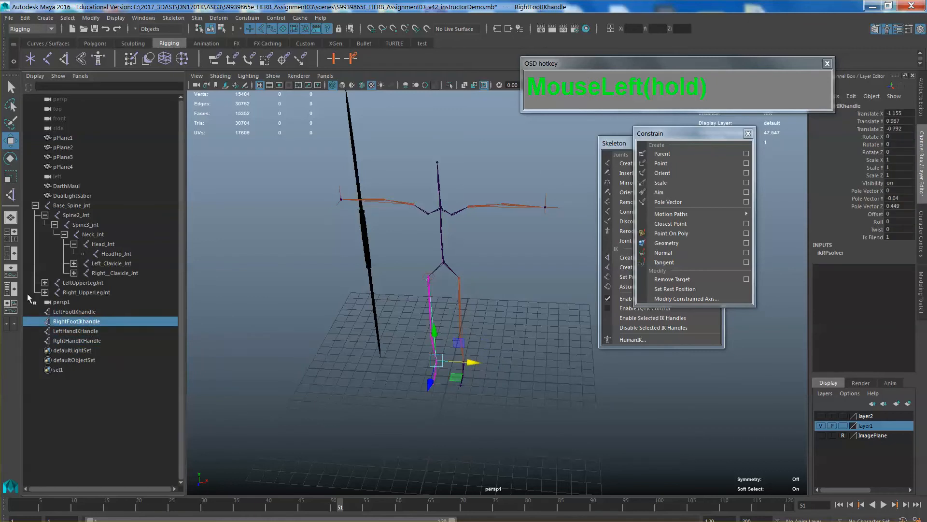
{"action": "left_click", "coordinate": [35, 205]}
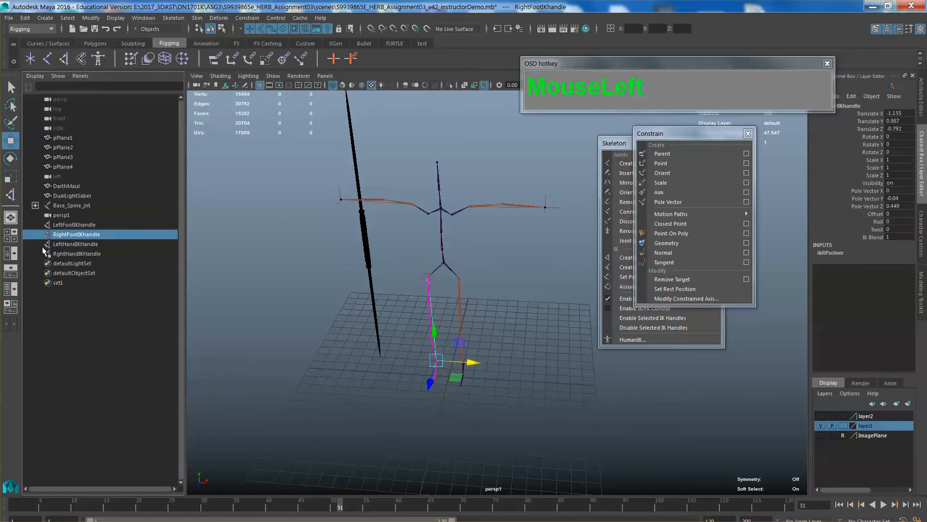
{"action": "left_click", "coordinate": [55, 226]}
{"action": "left_click", "coordinate": [66, 237]}
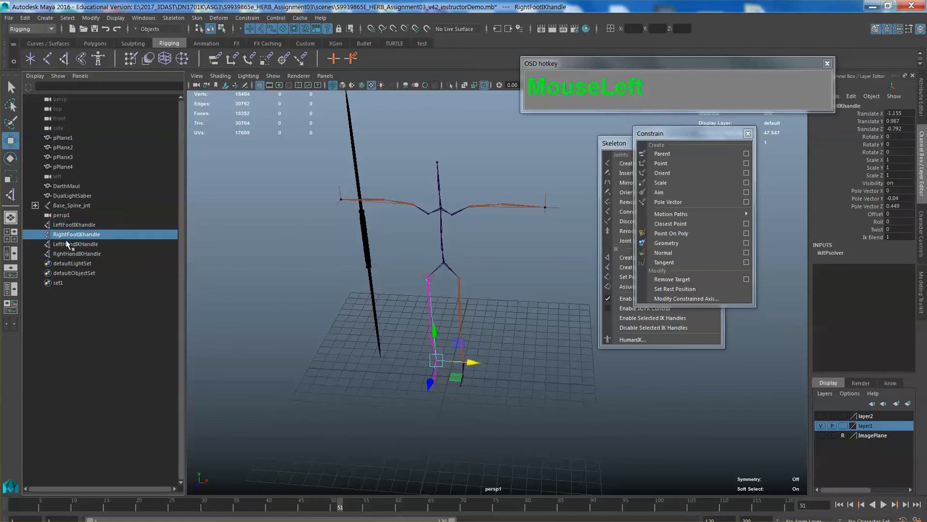
{"action": "left_click", "coordinate": [36, 205]}
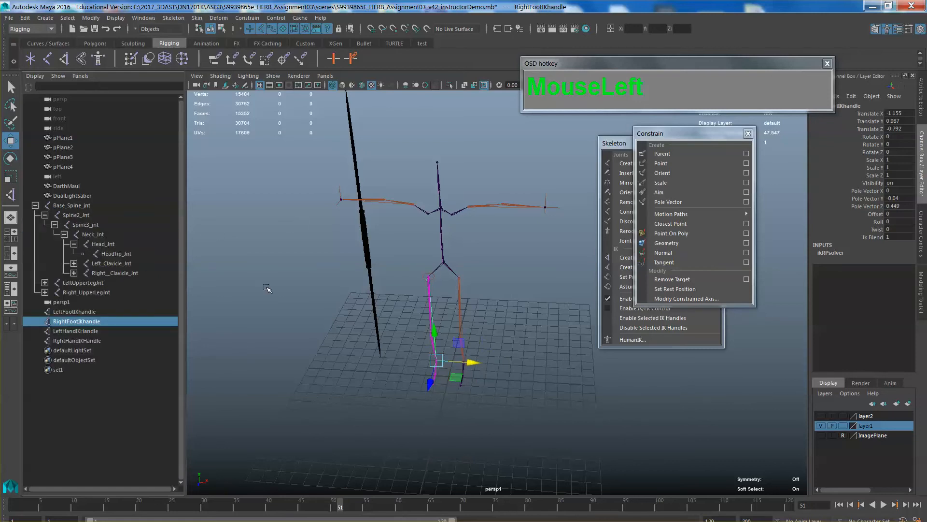
Select the left foot's IK handle and examine the leg chain it controls from several angles
{"action": "left_click_drag", "start_coordinate": [468, 329], "coordinate": [468, 290], "text": "alt"}
{"action": "left_click", "coordinate": [465, 310]}
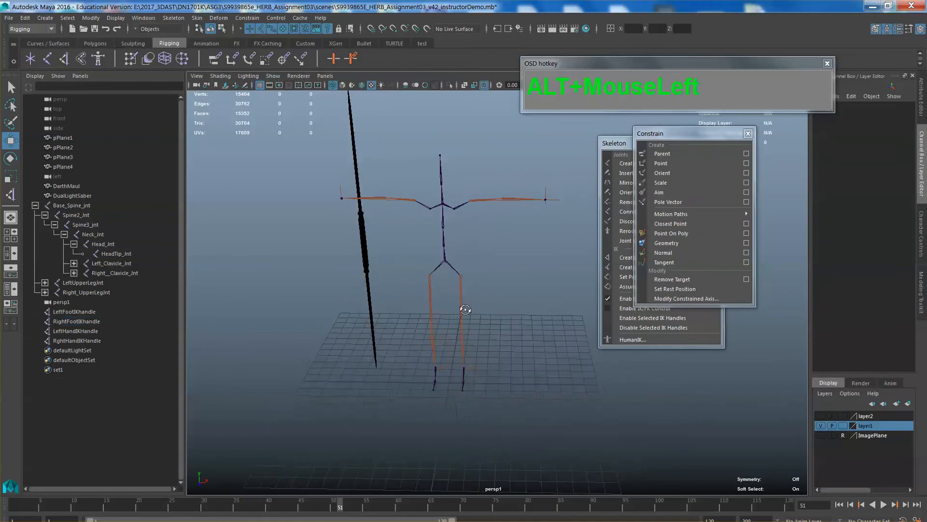
{"action": "left_click", "coordinate": [464, 377]}
{"action": "left_click_drag", "start_coordinate": [465, 376], "coordinate": [456, 338], "text": "alt"}
{"action": "scroll", "coordinate": [452, 330], "scroll_direction": "up", "scroll_amount": 3}
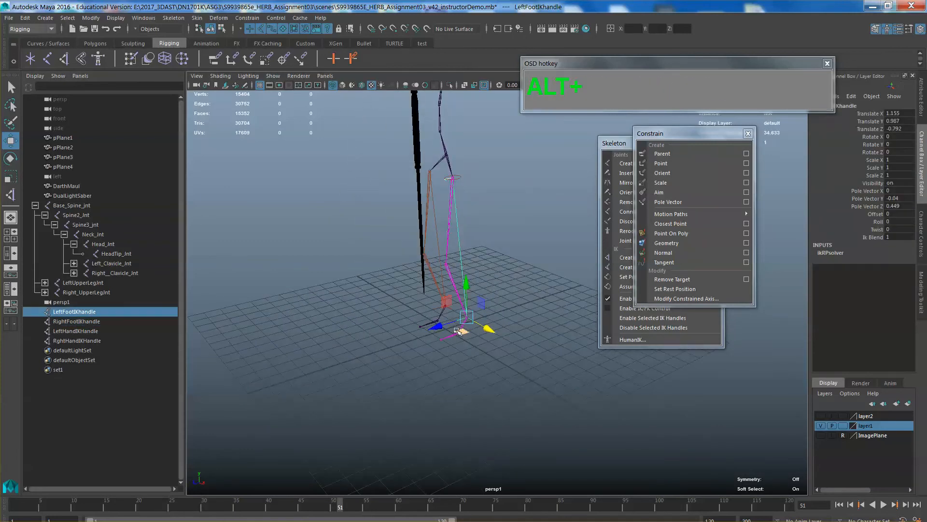
{"action": "left_click_drag", "start_coordinate": [456, 331], "coordinate": [509, 337], "text": "alt"}
{"action": "mouse_move", "coordinate": [509, 337]}
{"action": "middle_mouse_down", "text": "alt"}
{"action": "mouse_move", "coordinate": [509, 324]}
{"action": "mouse_move", "coordinate": [497, 338]}
{"action": "middle_mouse_up", "text": "alt"}
{"action": "mouse_move", "coordinate": [497, 338]}
{"action": "left_mouse_down", "text": "alt"}
{"action": "mouse_move", "coordinate": [479, 349]}
{"action": "mouse_move", "coordinate": [493, 336]}
{"action": "left_mouse_up", "text": "alt"}
Rearrange the floating Constrain, hotkey display and Skeleton windows to clear the view of the character's skeleton
{"action": "left_click_drag", "start_coordinate": [703, 130], "coordinate": [781, 128]}
{"action": "left_click_drag", "start_coordinate": [697, 64], "coordinate": [729, 36]}
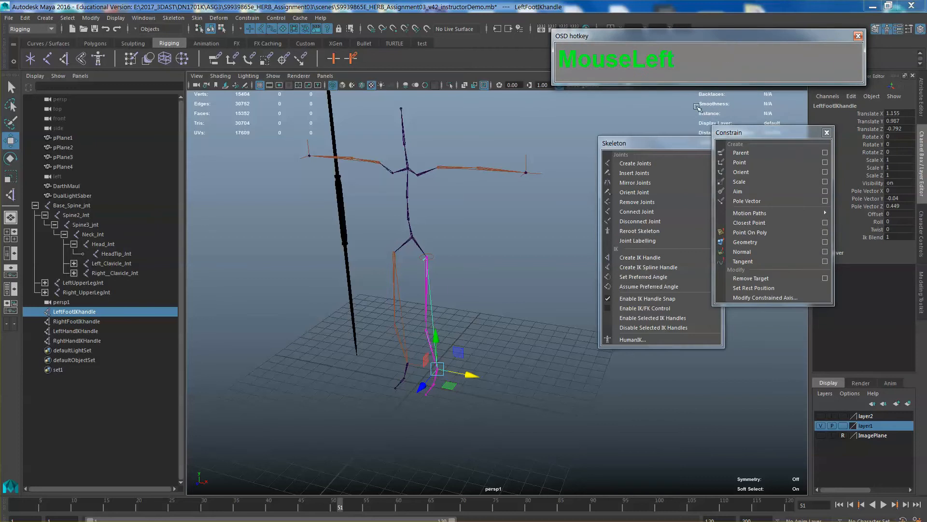
{"action": "left_click_drag", "start_coordinate": [669, 146], "coordinate": [695, 242]}
{"action": "scroll", "coordinate": [509, 332], "scroll_direction": "up", "scroll_amount": 3}
{"action": "left_click_drag", "start_coordinate": [509, 332], "coordinate": [499, 327], "text": "alt"}
{"action": "scroll", "coordinate": [496, 332], "scroll_direction": "down", "scroll_amount": 4}
{"action": "middle_click_drag", "start_coordinate": [498, 327], "coordinate": [487, 372], "text": "alt"}
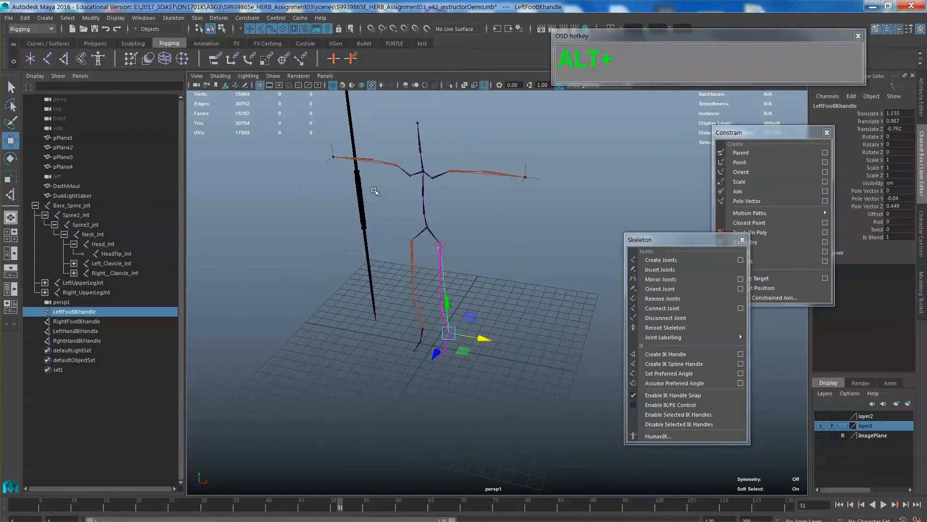
Create a NURBS circle at the origin around the feet and scale it uniformly to about 9.95
{"action": "left_click", "coordinate": [388, 389]}
{"action": "right_click_drag", "start_coordinate": [408, 378], "coordinate": [408, 380], "text": "shift"}
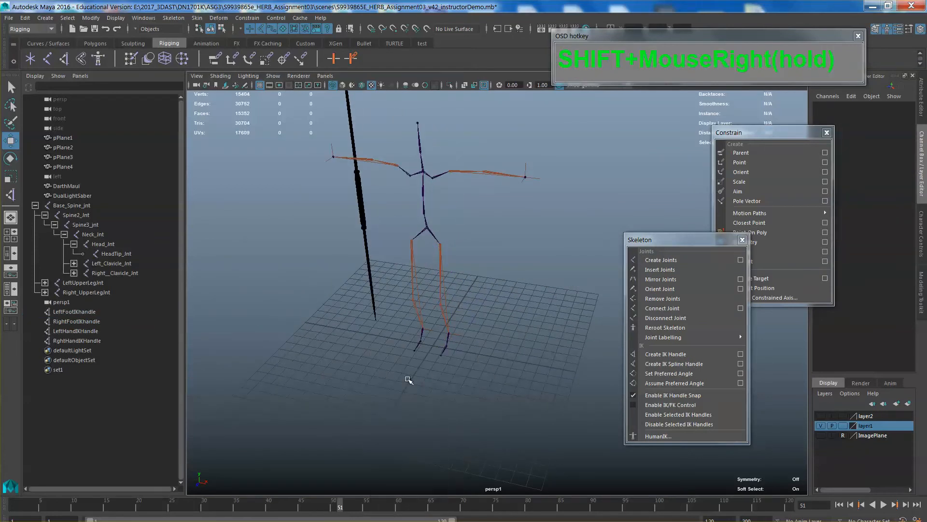
{"action": "left_click", "coordinate": [44, 19]}
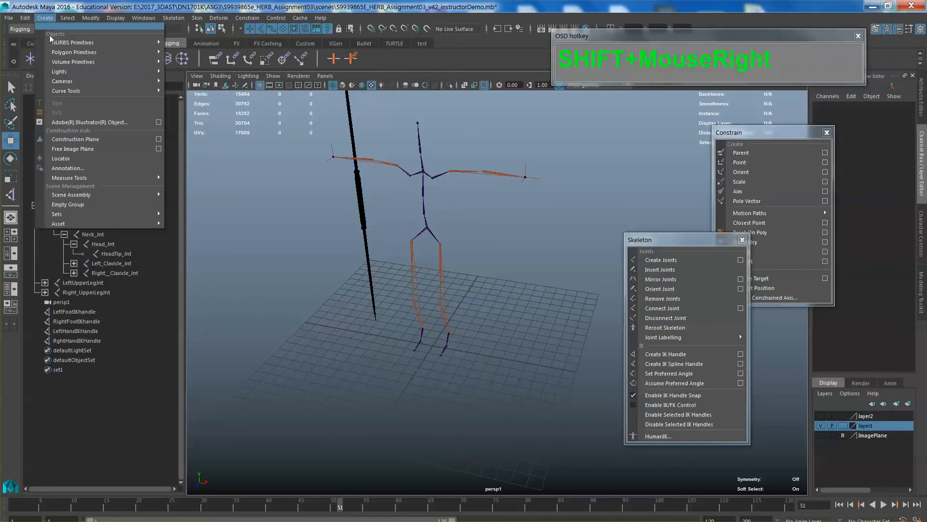
{"action": "mouse_move", "coordinate": [85, 44]}
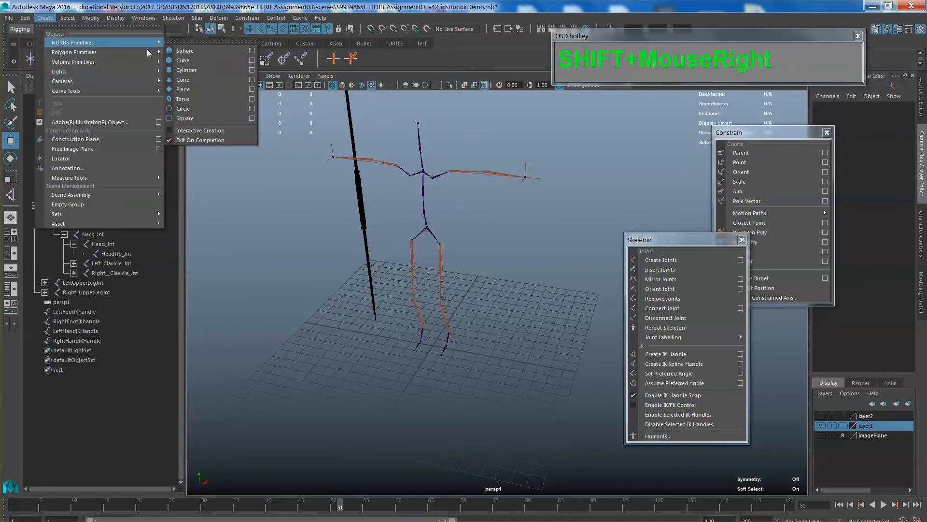
{"action": "left_click", "coordinate": [184, 109]}
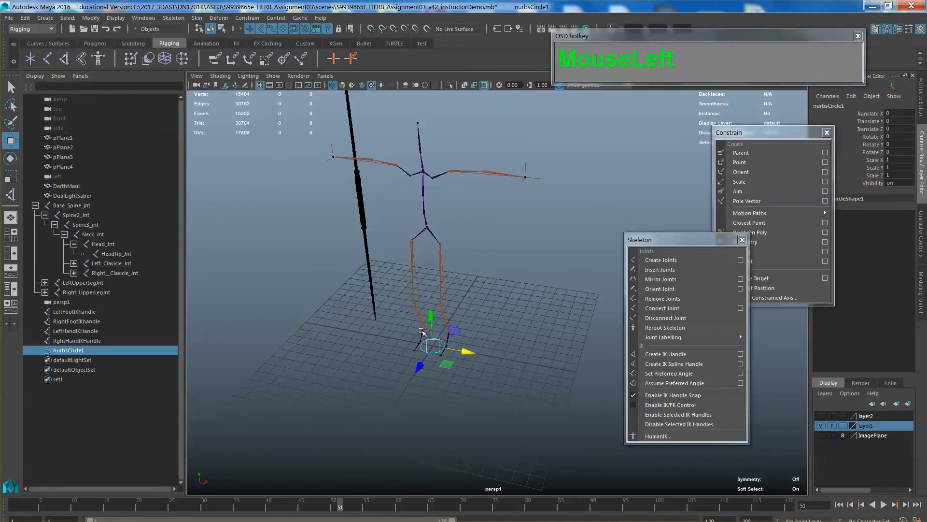
{"action": "key", "text": "e"}
{"action": "key", "text": "r"}
{"action": "left_click_drag", "start_coordinate": [432, 345], "coordinate": [535, 389]}
Rename the large NURBS circle around the feet as Controller
{"action": "left_click_drag", "start_coordinate": [603, 388], "coordinate": [542, 342], "text": "alt"}
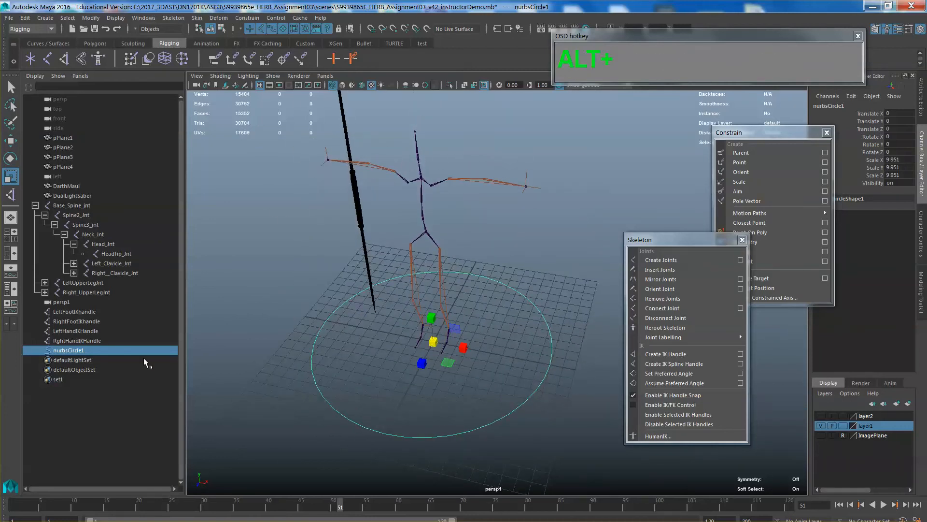
{"action": "double_click", "coordinate": [77, 351]}
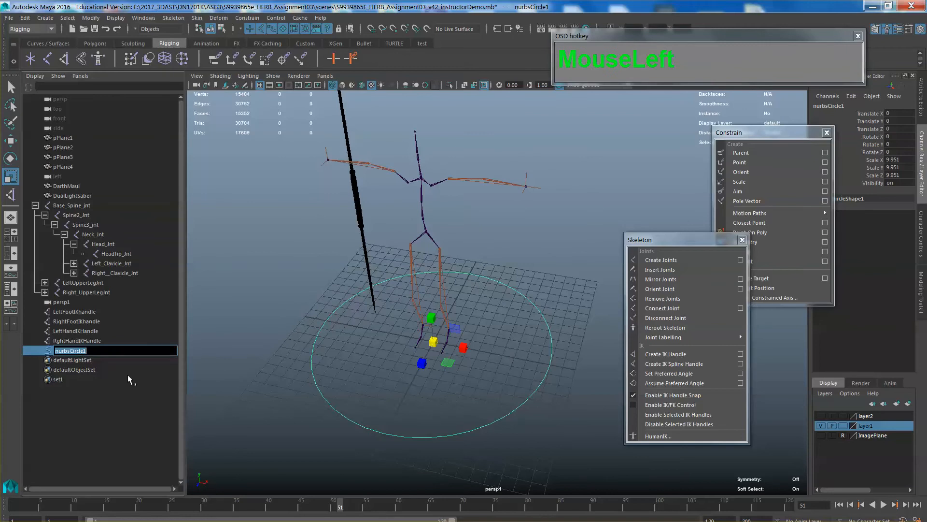
{"action": "type", "text": "Contorl"}
{"action": "key", "text": "BackSpace"}
{"action": "key", "text": "BackSpace"}
{"action": "key", "text": "BackSpace"}
{"action": "type", "text": "roller"}
{"action": "key", "text": "Return"}
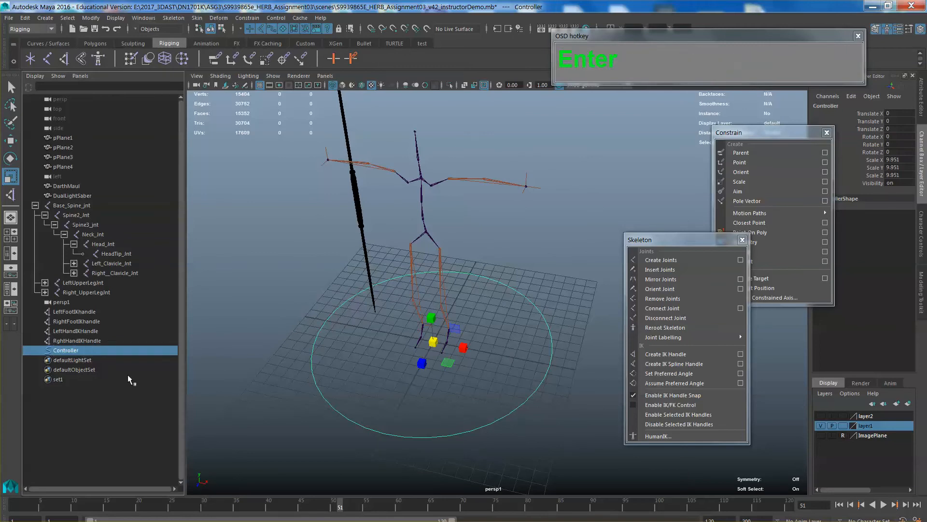
Reselect the Controller circle and freeze its transformations
{"action": "left_click", "coordinate": [464, 420]}
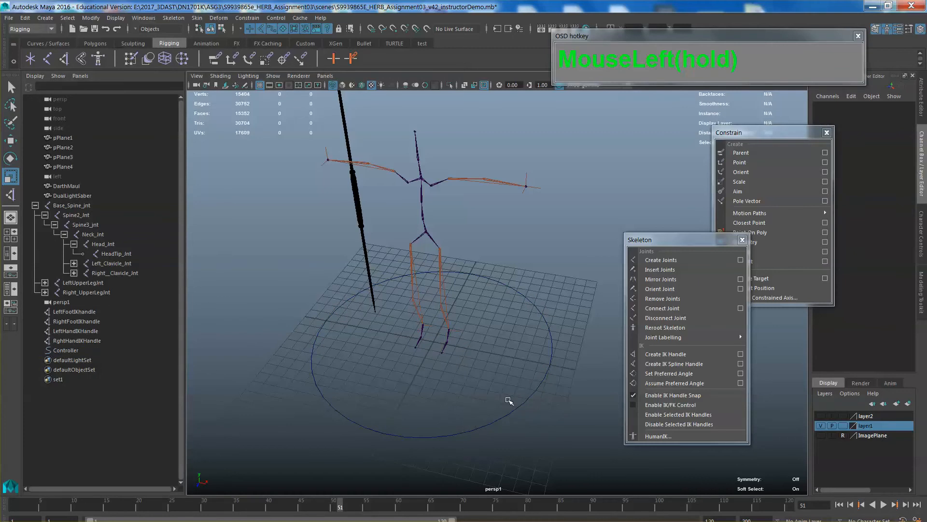
{"action": "left_click_drag", "start_coordinate": [506, 397], "coordinate": [537, 436]}
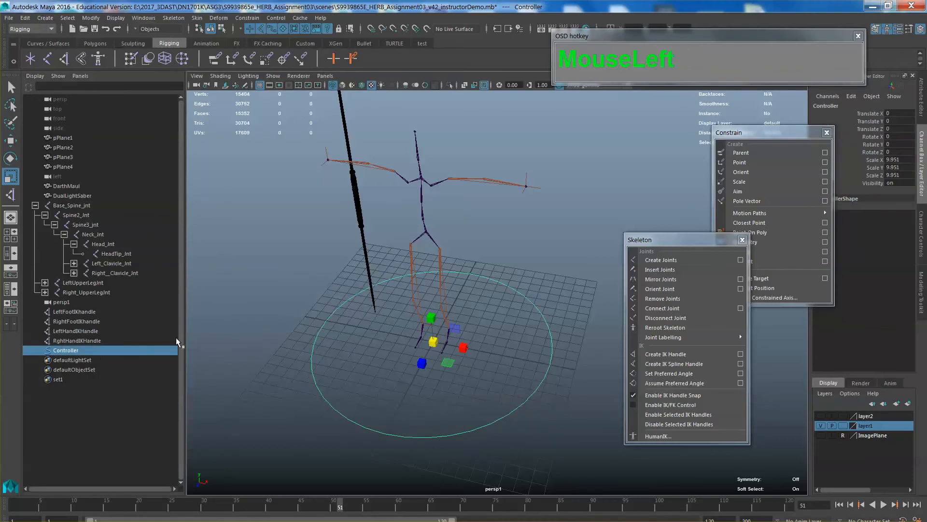
{"action": "left_click_drag", "start_coordinate": [498, 447], "coordinate": [513, 437], "text": "alt"}
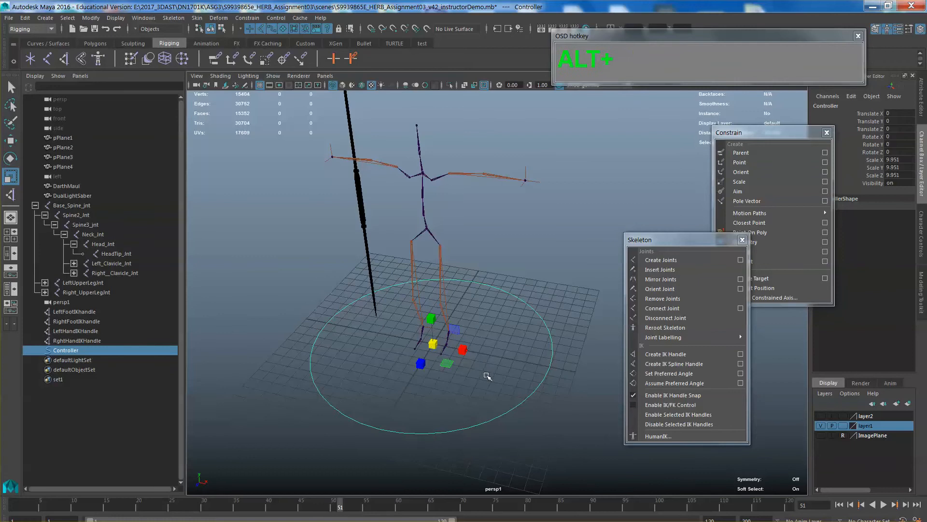
{"action": "middle_click_drag", "start_coordinate": [485, 374], "coordinate": [489, 372], "text": "alt"}
{"action": "left_click", "coordinate": [508, 367]}
{"action": "left_click_drag", "start_coordinate": [509, 386], "coordinate": [524, 417]}
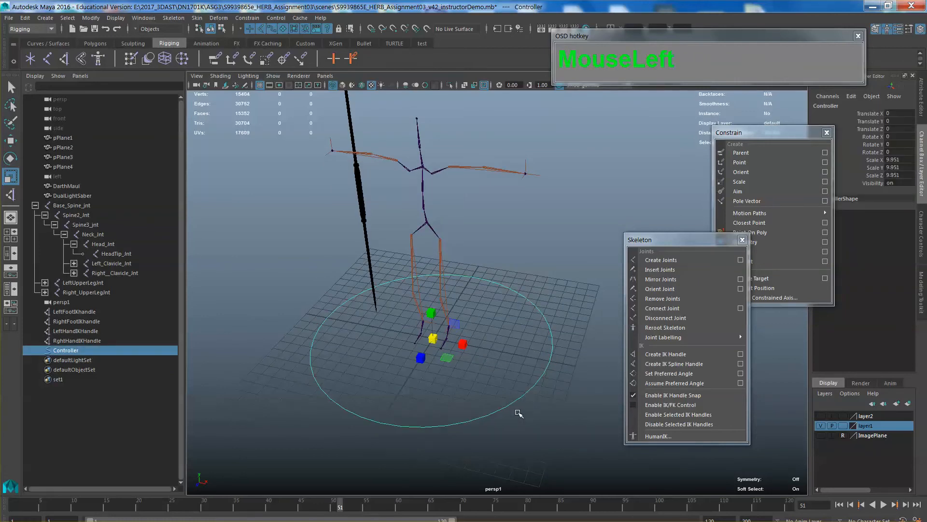
{"action": "left_click", "coordinate": [91, 18]}
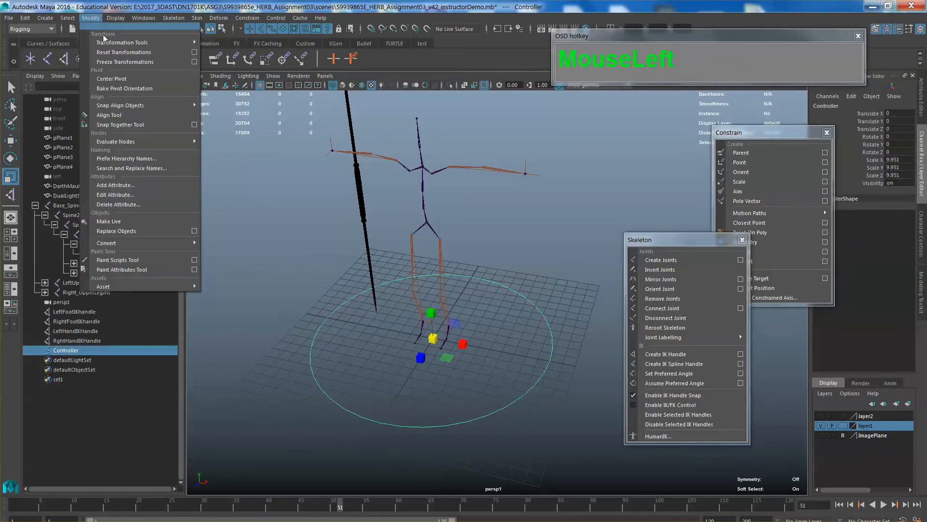
{"action": "left_click", "coordinate": [125, 62]}
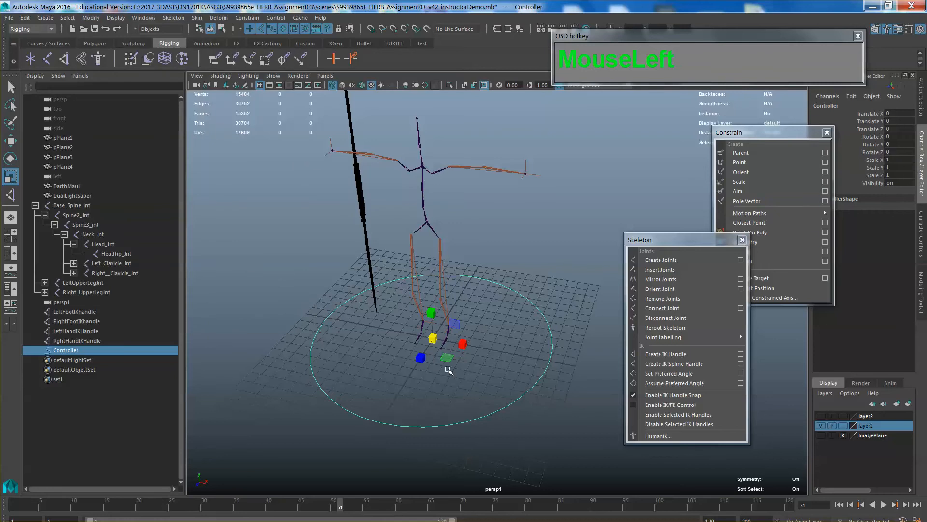
Duplicate the Controller circle, raise the copy to about 10.55 in Y at the hips, and scale it down to about 0.3
{"action": "key", "text": "ctrl+d"}
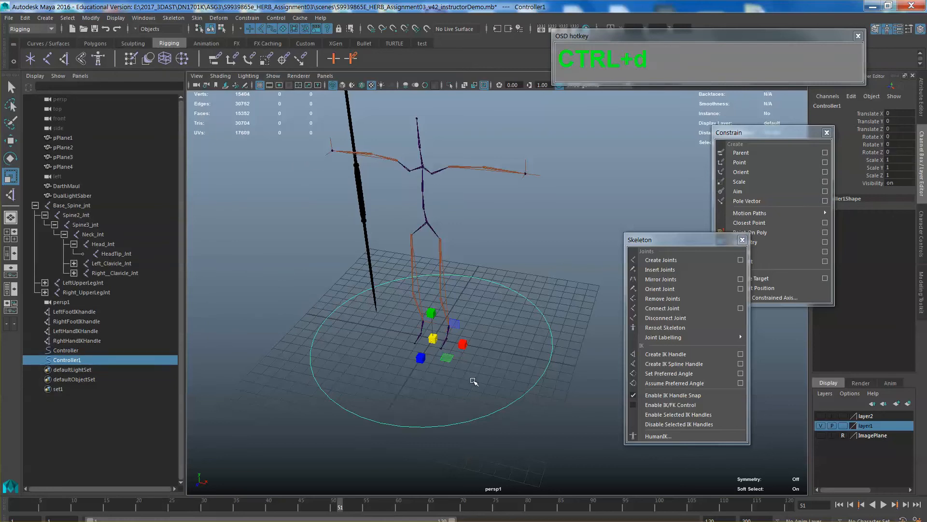
{"action": "key", "text": "w"}
{"action": "left_click_drag", "start_coordinate": [431, 313], "coordinate": [279, 236]}
{"action": "key", "text": "r"}
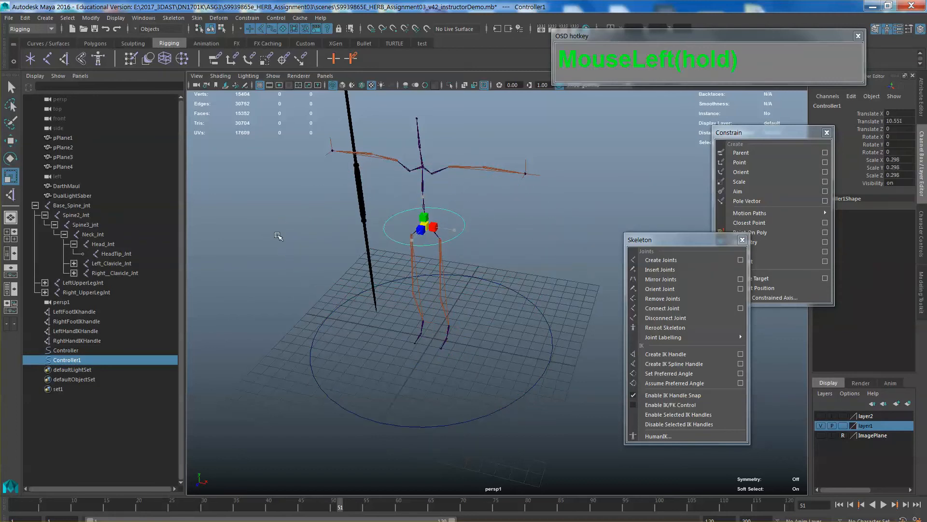
Rename the Controller1 curve around the pelvis as HipController
{"action": "scroll", "coordinate": [415, 232], "scroll_direction": "up", "scroll_amount": 4}
{"action": "middle_click_drag", "start_coordinate": [421, 246], "coordinate": [464, 331], "text": "alt"}
{"action": "left_click_drag", "start_coordinate": [463, 331], "coordinate": [466, 307], "text": "alt"}
{"action": "left_click_drag", "start_coordinate": [438, 280], "coordinate": [437, 285], "text": "alt"}
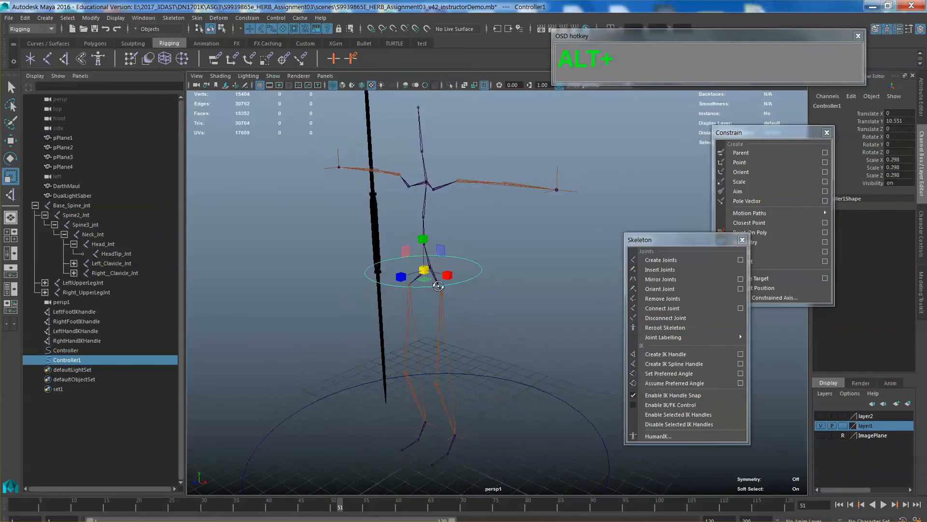
{"action": "scroll", "coordinate": [438, 285], "scroll_direction": "up", "scroll_amount": 3}
{"action": "middle_click_drag", "start_coordinate": [440, 287], "coordinate": [472, 280], "text": "alt"}
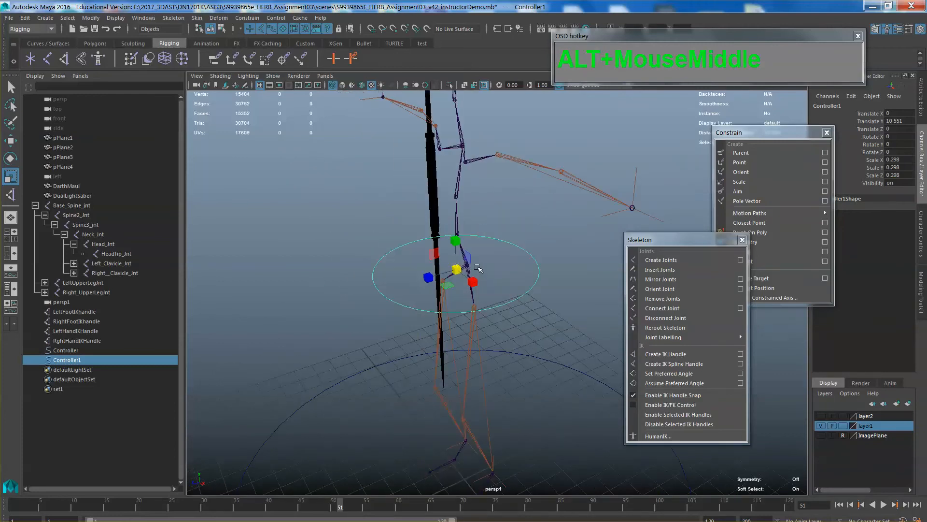
{"action": "left_click_drag", "start_coordinate": [474, 288], "coordinate": [485, 288], "text": "alt"}
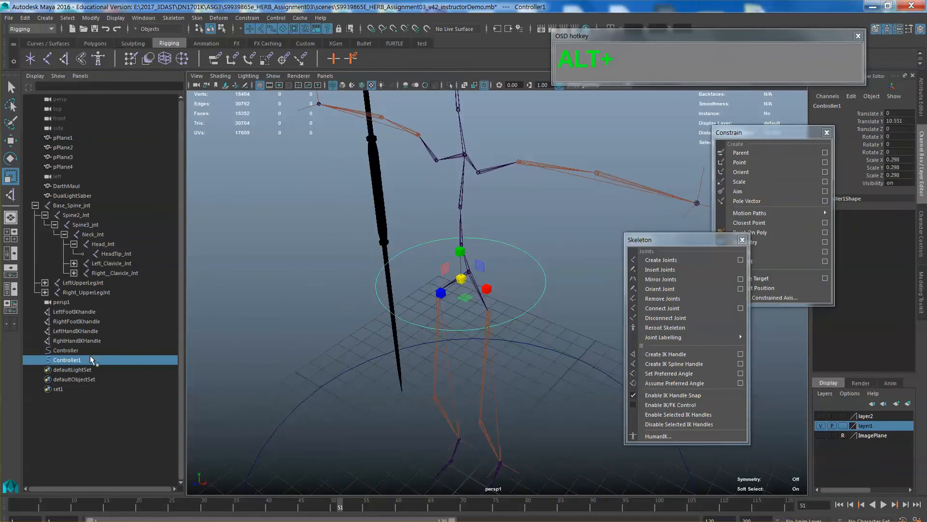
{"action": "double_click", "coordinate": [67, 360]}
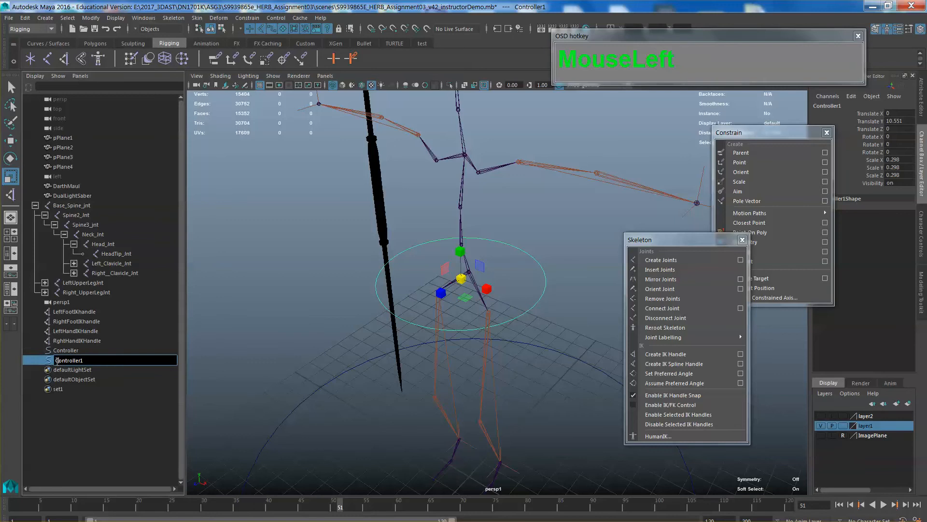
{"action": "type", "text": "Hip"}
{"action": "left_click", "coordinate": [107, 360]}
{"action": "key", "text": "BackSpace"}
{"action": "left_click", "coordinate": [503, 338]}
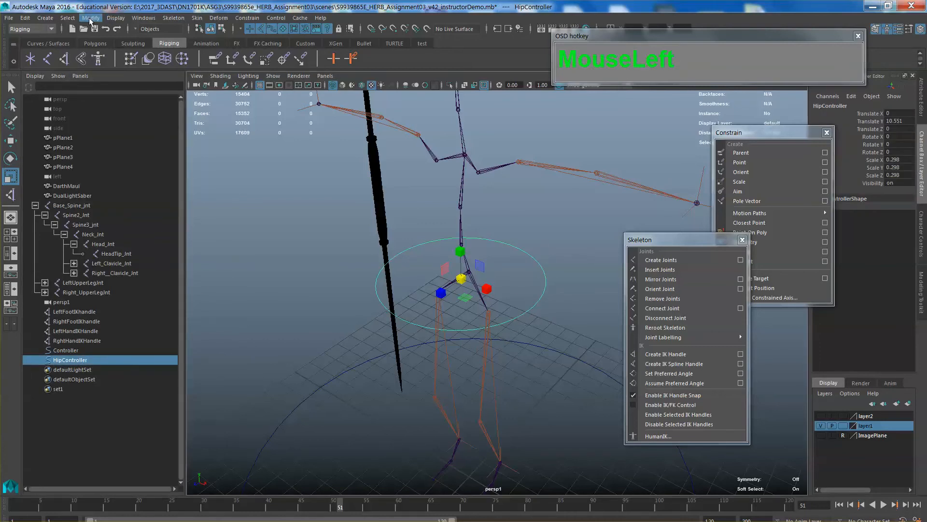
Freeze HipController's transformations and snap the curve onto the base spine joint
{"action": "left_click", "coordinate": [91, 18]}
{"action": "left_click", "coordinate": [115, 63]}
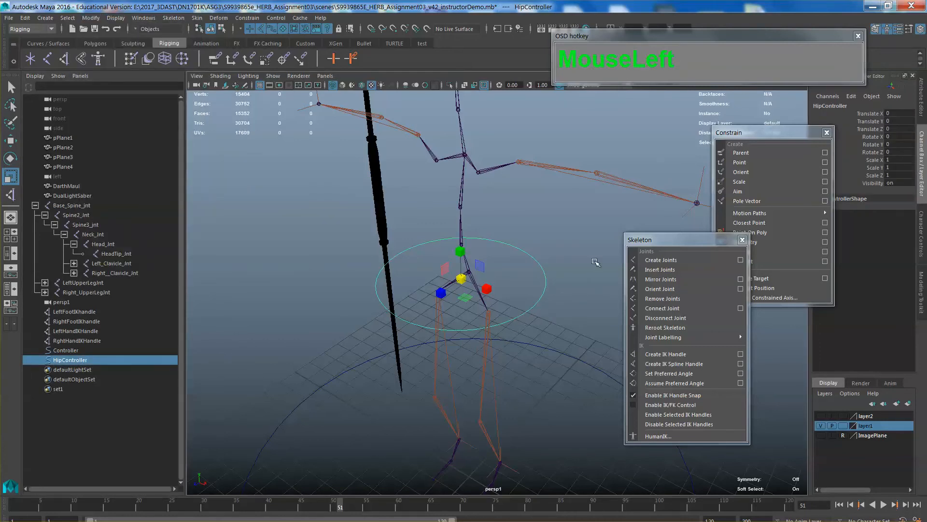
{"action": "scroll", "coordinate": [483, 299], "scroll_direction": "up", "scroll_amount": 5}
{"action": "left_click_drag", "start_coordinate": [482, 296], "coordinate": [489, 287], "text": "alt"}
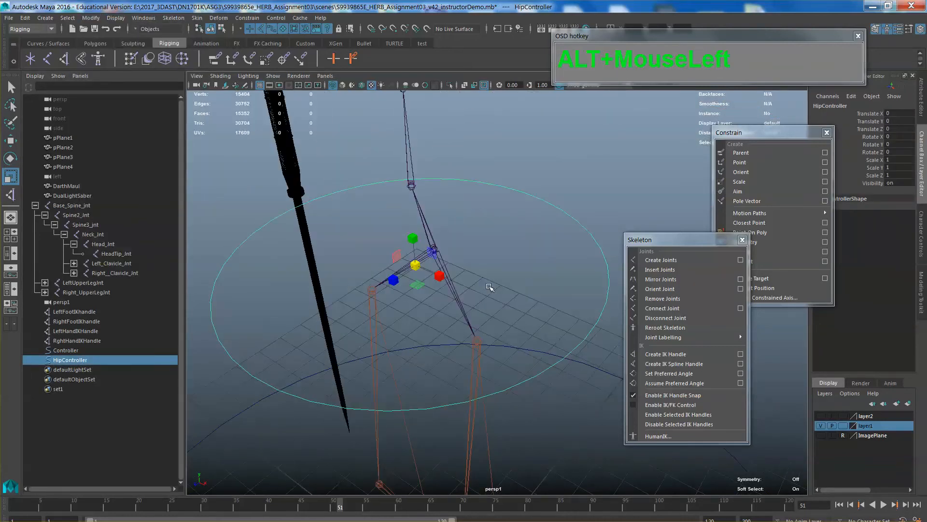
{"action": "key", "text": "w"}
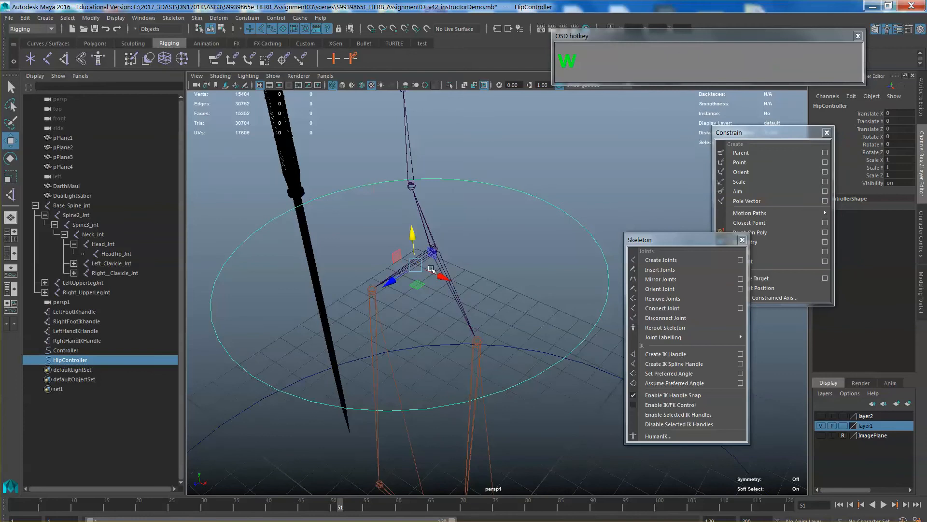
{"action": "middle_click_drag", "start_coordinate": [432, 269], "coordinate": [494, 252]}
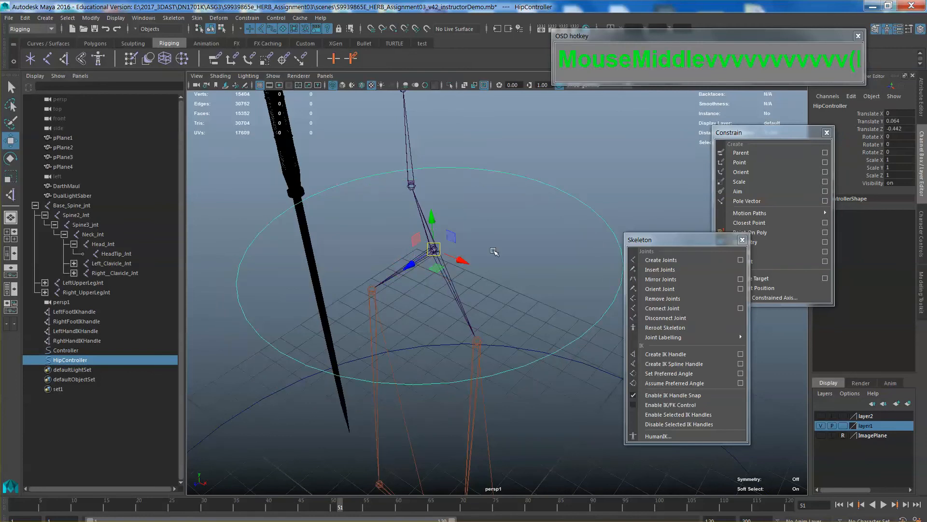
Move HipController away along Z and snap it back onto the base spine joint
{"action": "left_click", "coordinate": [487, 216]}
{"action": "left_click_drag", "start_coordinate": [524, 308], "coordinate": [583, 385]}
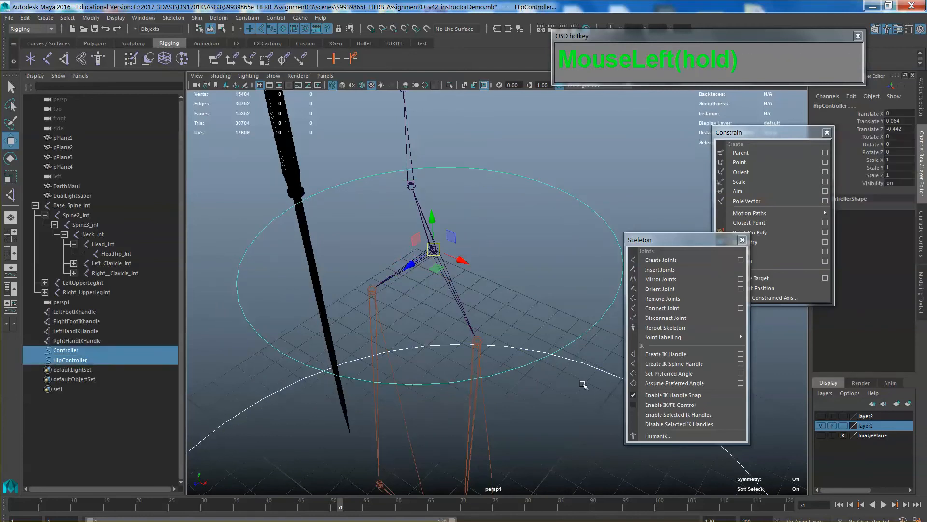
{"action": "left_click", "coordinate": [572, 269]}
{"action": "left_click_drag", "start_coordinate": [573, 183], "coordinate": [556, 204]}
{"action": "key", "text": "w"}
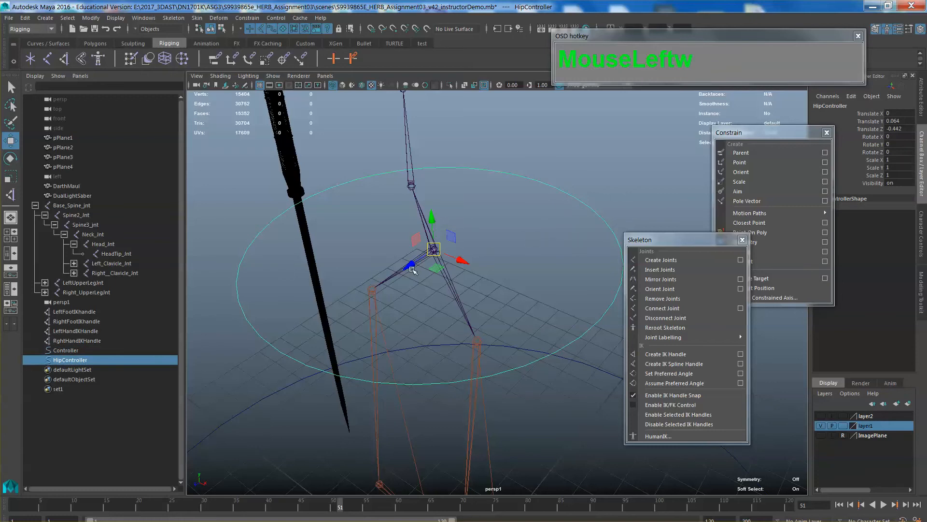
{"action": "left_click_drag", "start_coordinate": [412, 270], "coordinate": [396, 273]}
{"action": "key", "text": "v"}
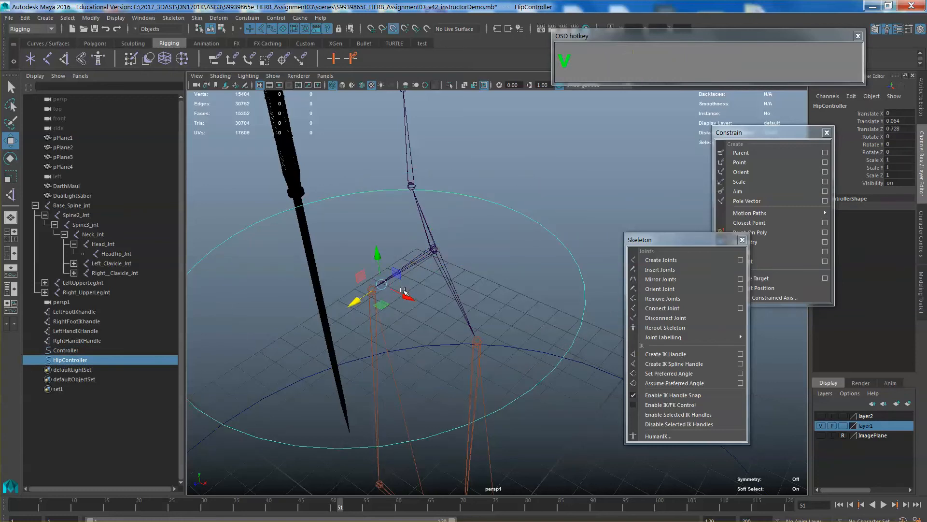
{"action": "middle_click_drag", "start_coordinate": [382, 288], "coordinate": [437, 252]}
Duplicate HipController and raise the copy above the hips to about 2.67 in Y
{"action": "left_click_drag", "start_coordinate": [453, 260], "coordinate": [530, 308], "text": "alt"}
{"action": "scroll", "coordinate": [498, 241], "scroll_direction": "down", "scroll_amount": 5, "text": "alt"}
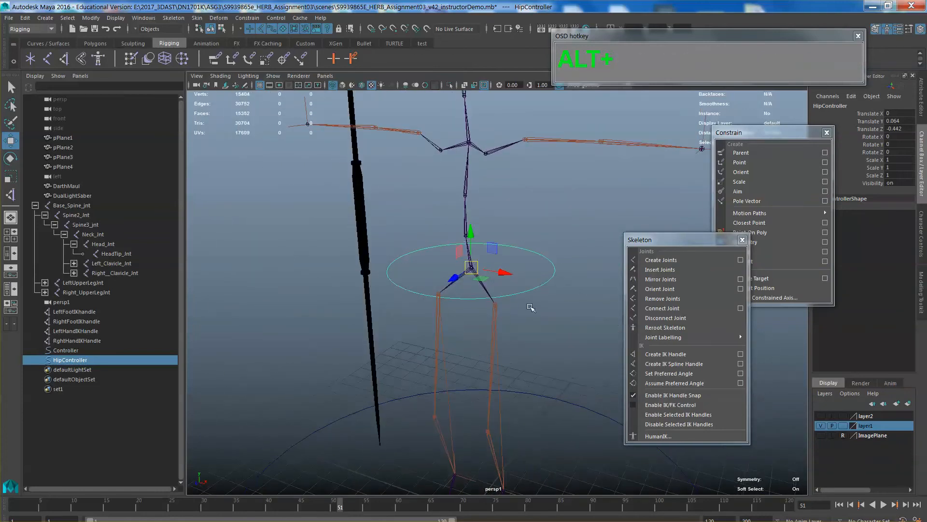
{"action": "left_click", "coordinate": [547, 349]}
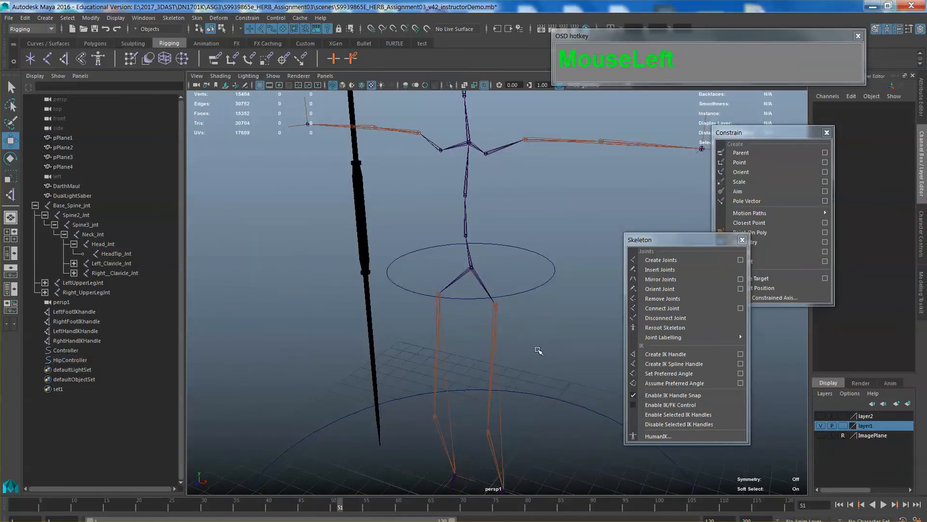
{"action": "scroll", "coordinate": [538, 351], "scroll_direction": "down", "scroll_amount": 3}
{"action": "left_click_drag", "start_coordinate": [534, 348], "coordinate": [510, 304], "text": "alt"}
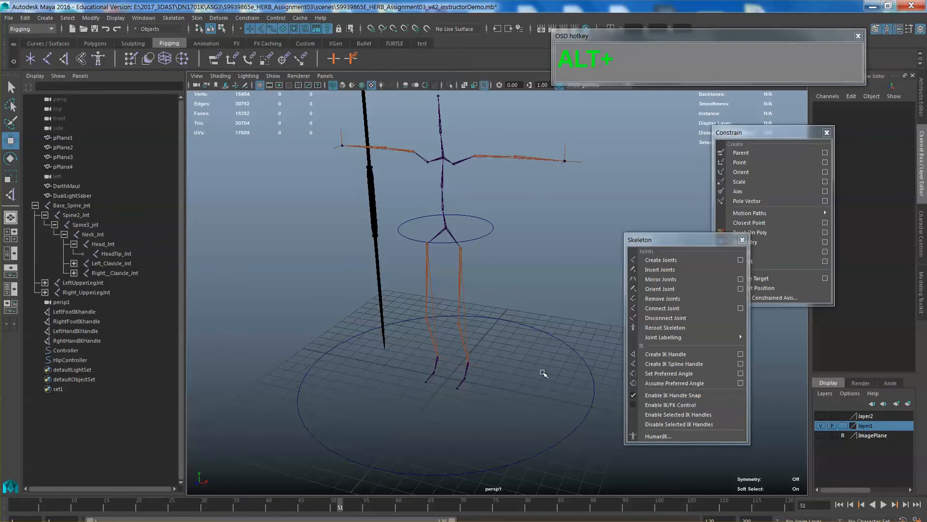
{"action": "middle_click_drag", "start_coordinate": [511, 386], "coordinate": [483, 355], "text": "alt"}
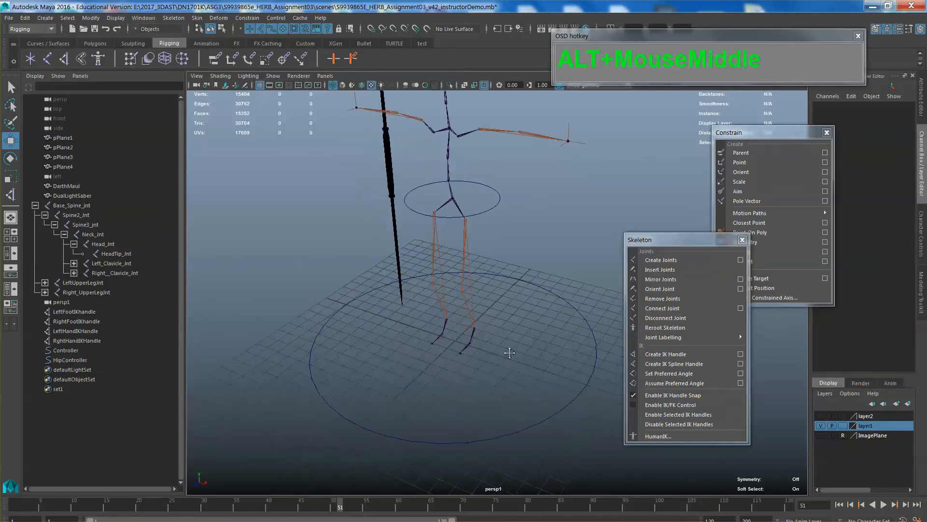
{"action": "left_click_drag", "start_coordinate": [483, 355], "coordinate": [512, 334], "text": "alt"}
{"action": "left_click", "coordinate": [500, 211]}
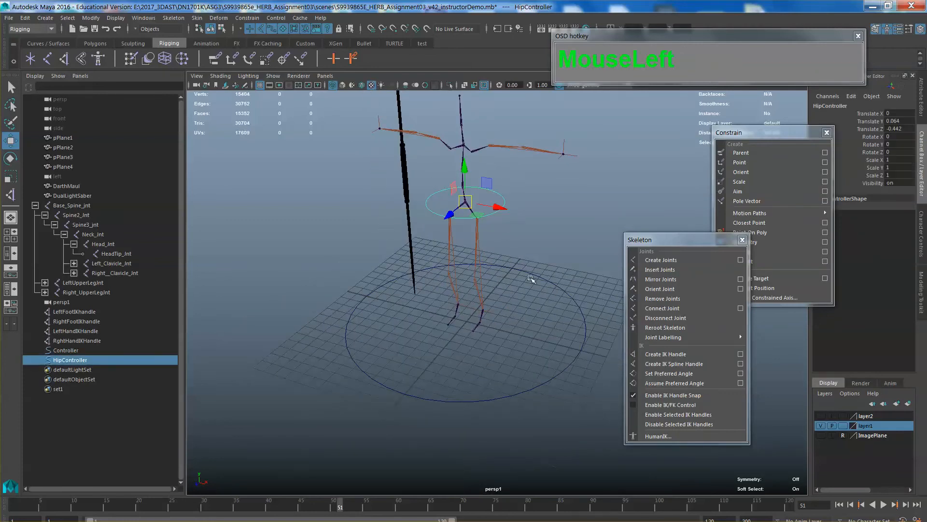
{"action": "key", "text": "shift+d"}
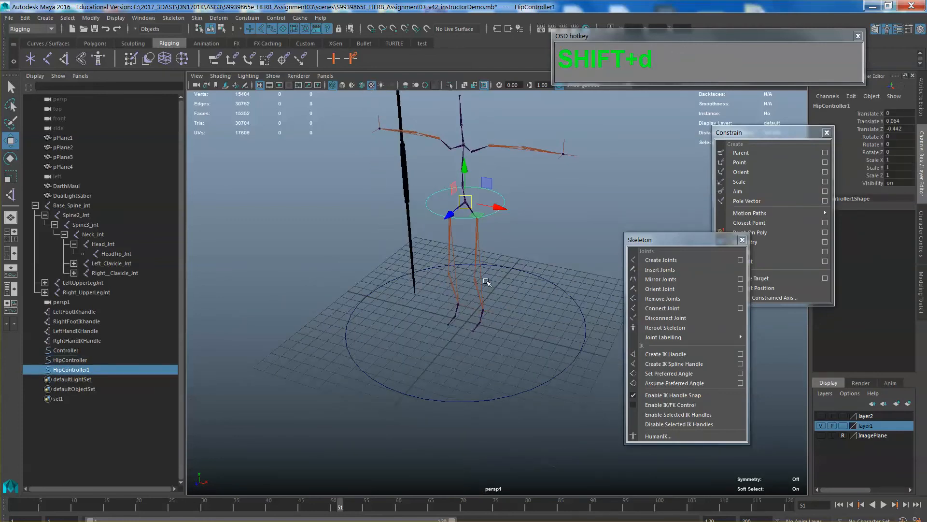
{"action": "left_click_drag", "start_coordinate": [464, 168], "coordinate": [465, 137]}
{"action": "scroll", "coordinate": [464, 144], "scroll_direction": "up", "scroll_amount": 3, "text": "alt"}
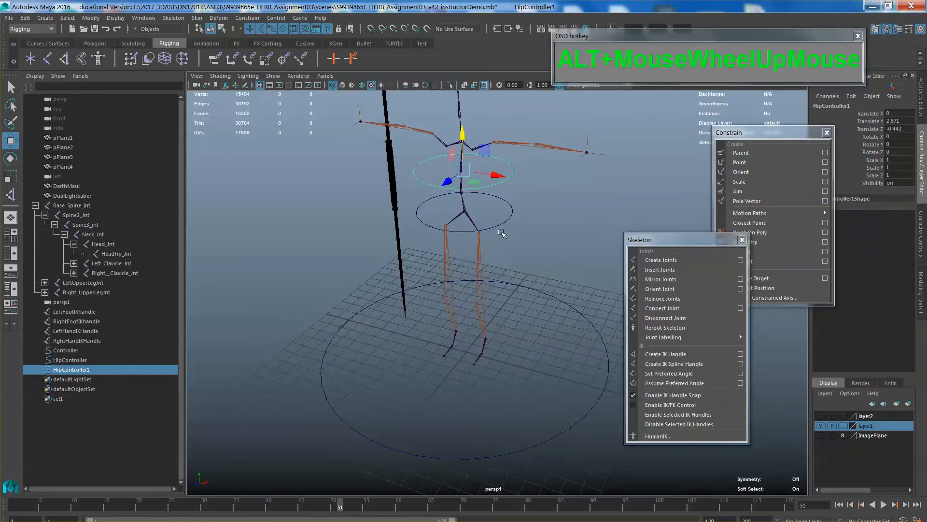
Scale the duplicated controller uniformly to 0.5 and snap it onto the spine joint just above the base
{"action": "key", "text": "r"}
{"action": "left_click_drag", "start_coordinate": [462, 174], "coordinate": [444, 178]}
{"action": "middle_click_drag", "start_coordinate": [487, 183], "coordinate": [473, 261], "text": "alt"}
{"action": "scroll", "coordinate": [498, 251], "scroll_direction": "up", "scroll_amount": 2}
{"action": "key", "text": "w"}
{"action": "middle_click_drag", "start_coordinate": [433, 211], "coordinate": [484, 316]}
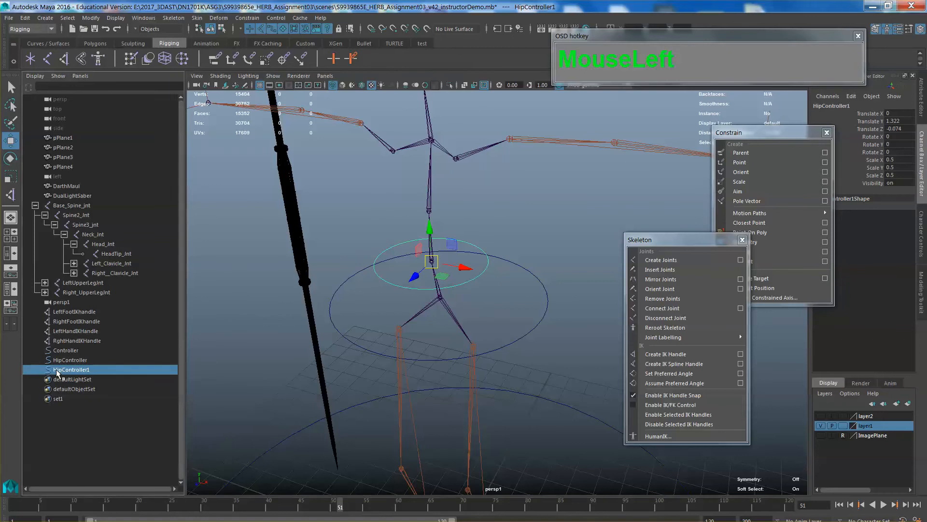
Rename the smaller duplicated controller as SpineController
{"action": "double_click", "coordinate": [72, 370]}
{"action": "left_click_drag", "start_coordinate": [65, 370], "coordinate": [55, 370]}
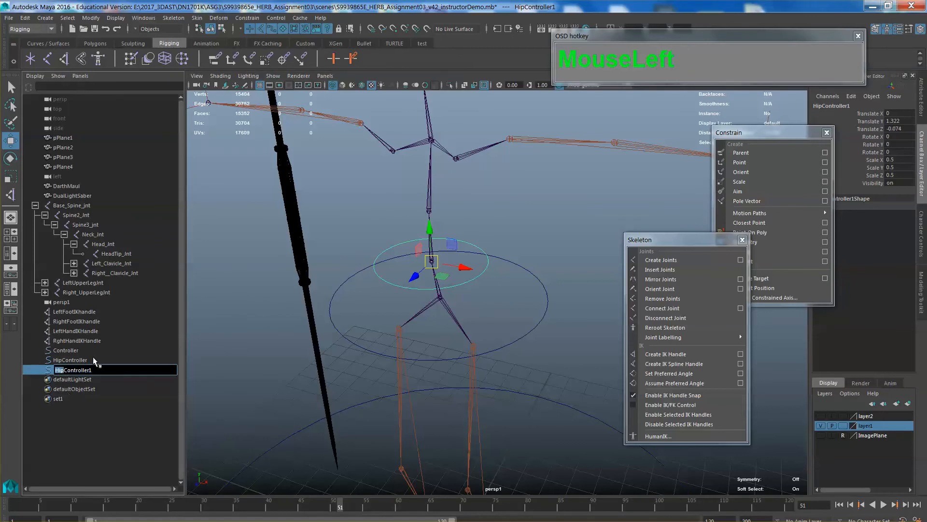
{"action": "type", "text": "Spine"}
{"action": "left_click", "coordinate": [104, 367]}
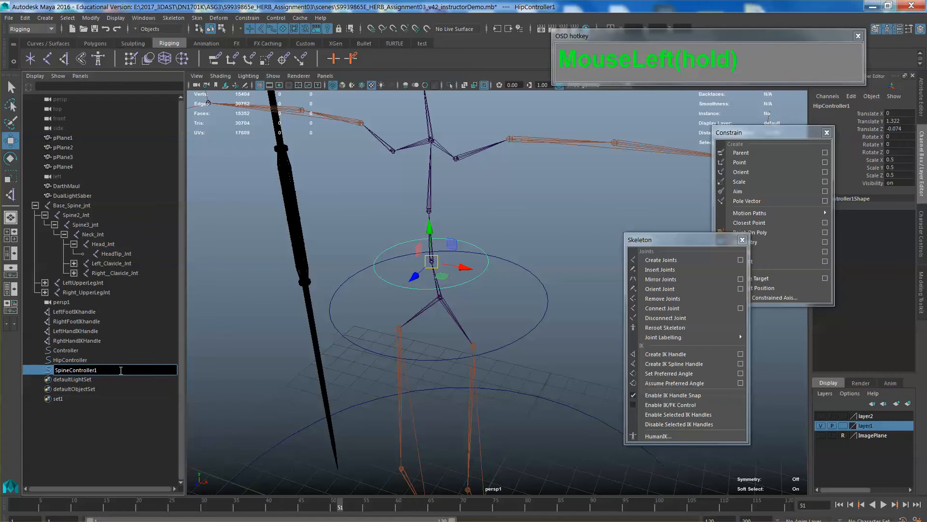
{"action": "key", "text": "BackSpace"}
{"action": "key", "text": "Return"}
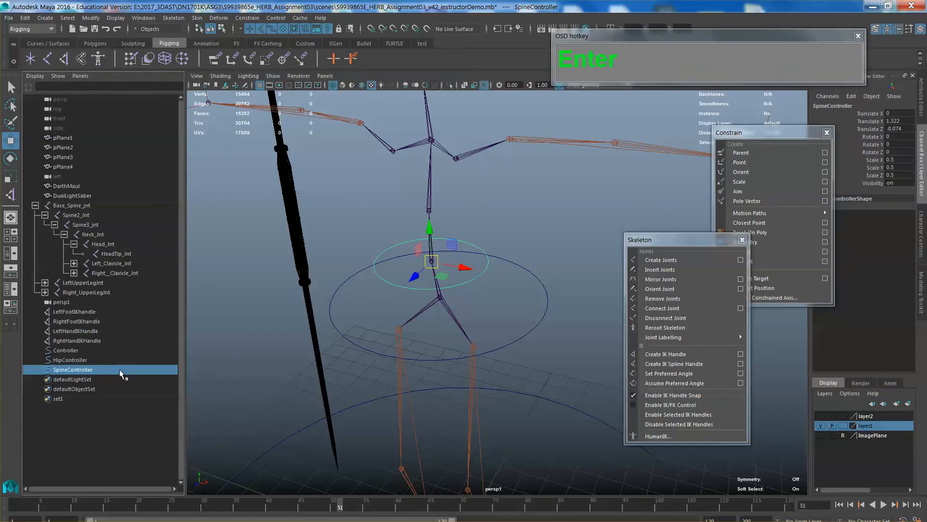
Duplicate SpineController and raise the copy to chest height, at about 3.99 in Y
{"action": "scroll", "coordinate": [345, 295], "scroll_direction": "down", "scroll_amount": 5}
{"action": "middle_click_drag", "start_coordinate": [435, 302], "coordinate": [437, 266], "text": "alt"}
{"action": "left_click_drag", "start_coordinate": [444, 264], "coordinate": [476, 267], "text": "alt"}
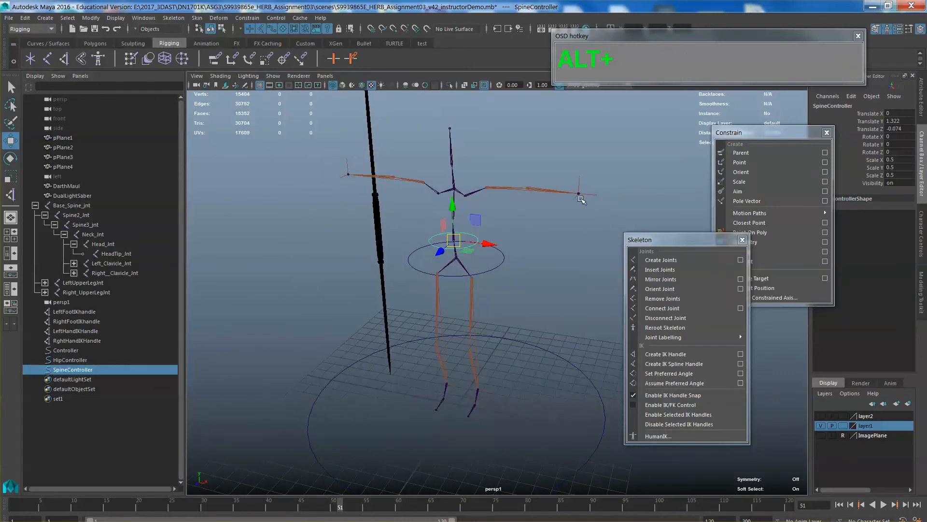
{"action": "left_click_drag", "start_coordinate": [581, 200], "coordinate": [532, 268], "text": "alt"}
{"action": "left_click", "coordinate": [440, 254]}
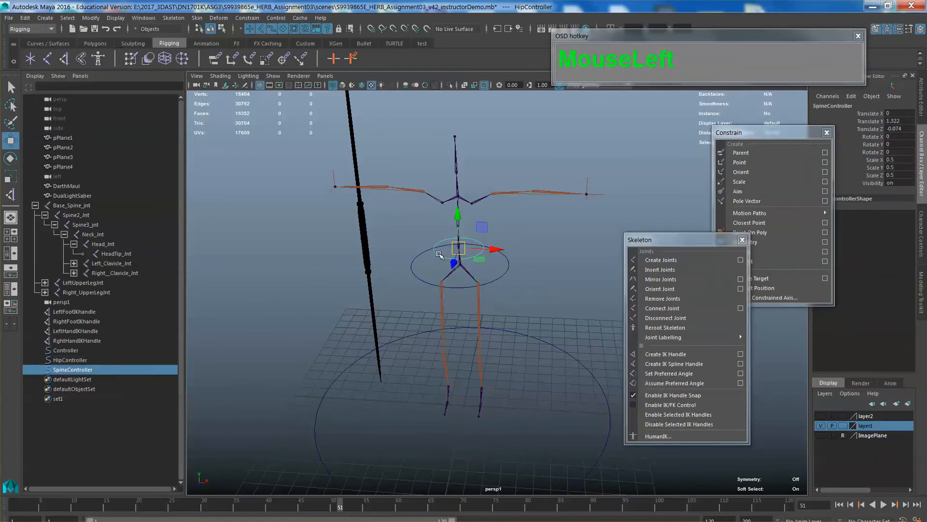
{"action": "key", "text": "ctrl+d"}
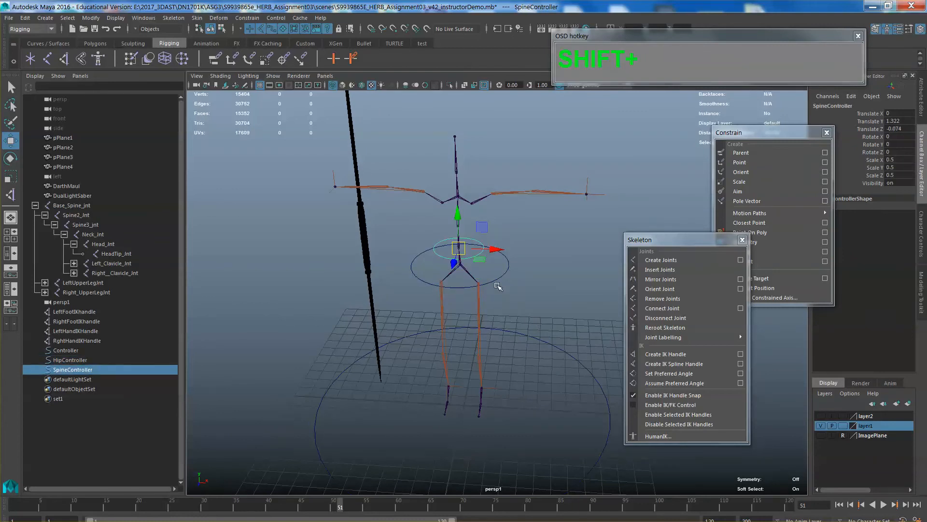
{"action": "left_click_drag", "start_coordinate": [457, 217], "coordinate": [497, 251]}
Set the duplicated spine controller's Rotate Z to 90 so that it stands upright
{"action": "key", "text": "e"}
{"action": "left_click", "coordinate": [899, 152]}
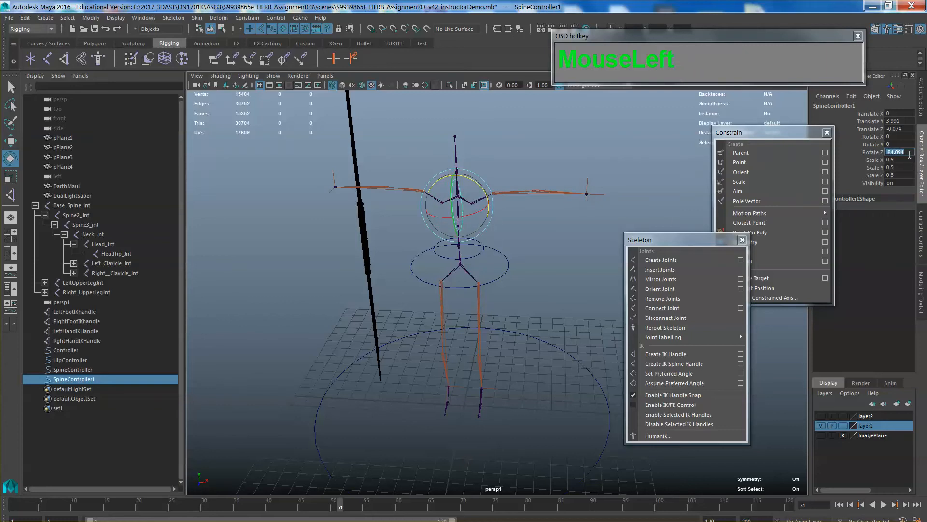
{"action": "type", "text": "90"}
{"action": "key", "text": "KP_Enter"}
Snap the rotated controller onto the hand joint at the end of the positive-X arm
{"action": "middle_click_drag", "start_coordinate": [548, 221], "coordinate": [587, 199], "text": "alt"}
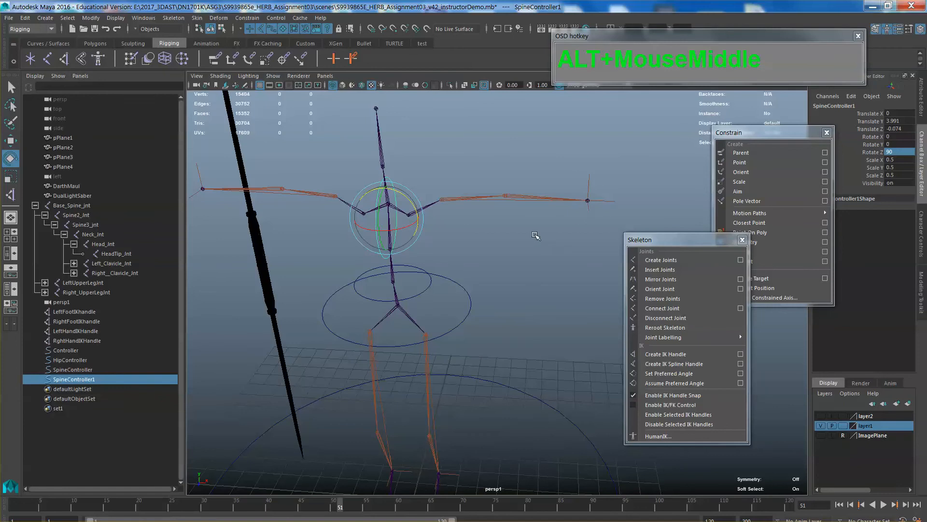
{"action": "key", "text": "w"}
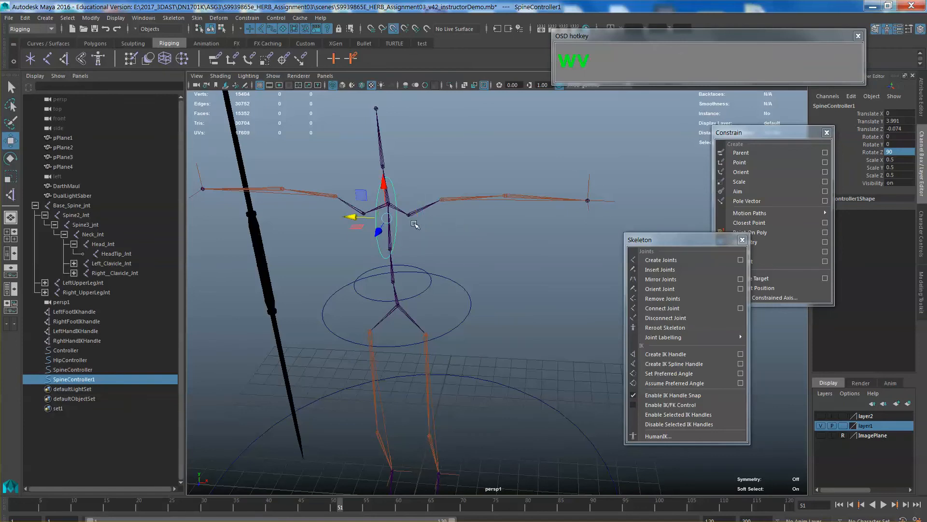
{"action": "key", "text": "v"}
{"action": "middle_click_drag", "start_coordinate": [411, 224], "coordinate": [587, 201]}
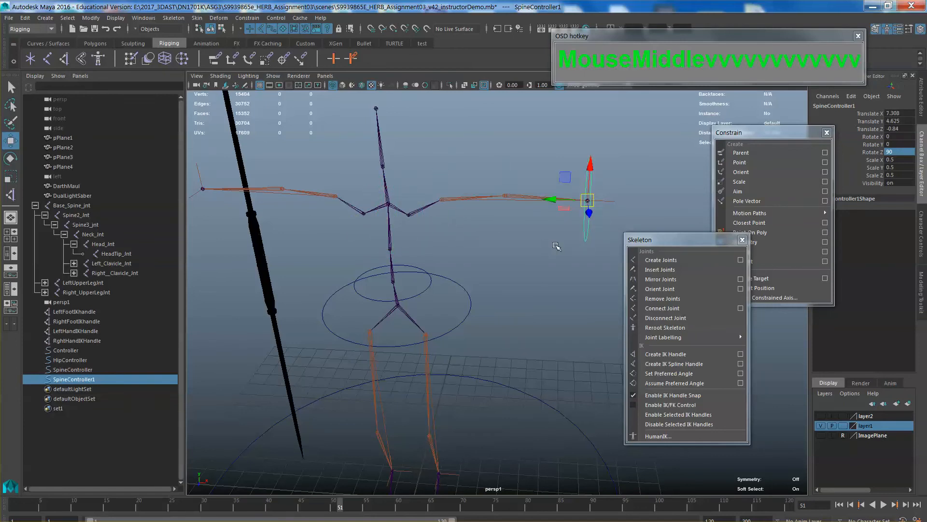
Scale the hand controller uniformly down to about 0.255
{"action": "left_click_drag", "start_coordinate": [555, 245], "coordinate": [574, 239], "text": "alt"}
{"action": "key", "text": "e"}
{"action": "key", "text": "r"}
{"action": "scroll", "coordinate": [563, 240], "scroll_direction": "up", "scroll_amount": 2}
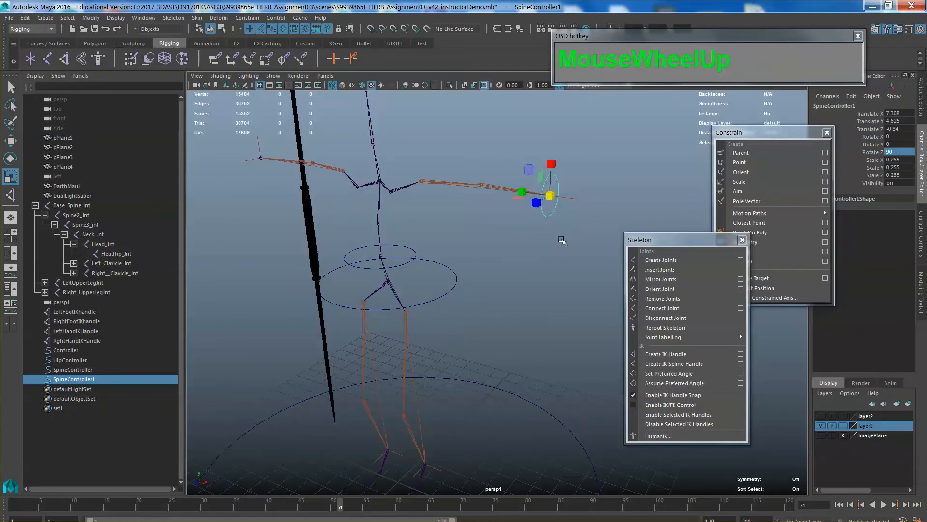
Duplicate the hand controller and snap the copy onto the opposite hand joint on the negative-X side
{"action": "key", "text": "ctrl+d"}
{"action": "key", "text": "w"}
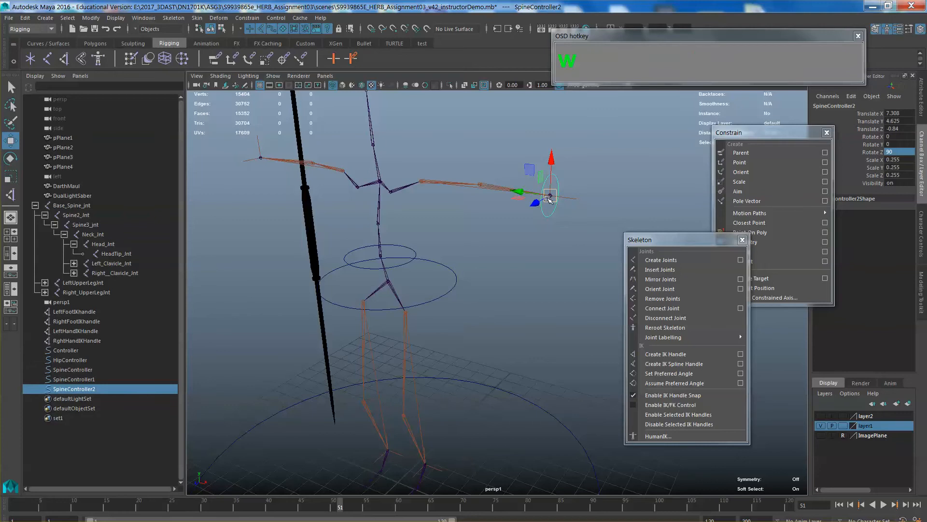
{"action": "left_click_drag", "start_coordinate": [550, 198], "coordinate": [333, 197]}
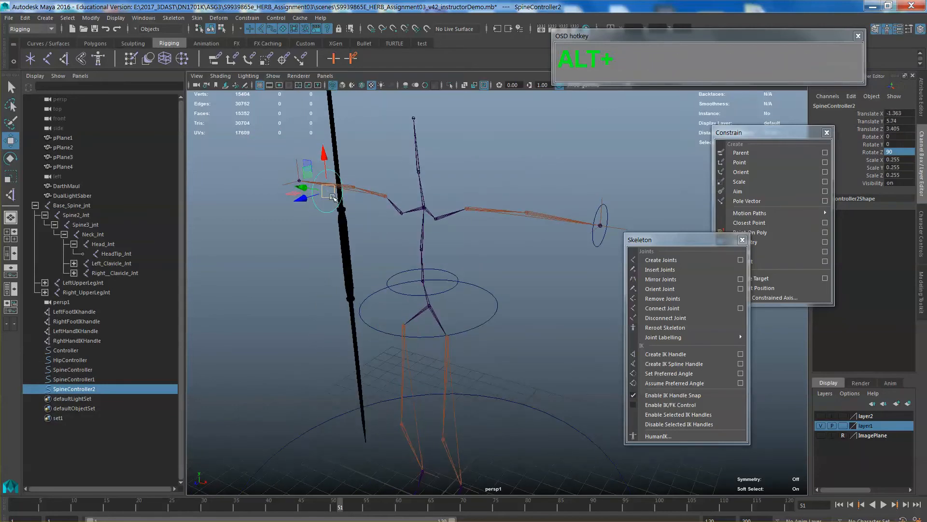
{"action": "middle_click_drag", "start_coordinate": [334, 197], "coordinate": [333, 222]}
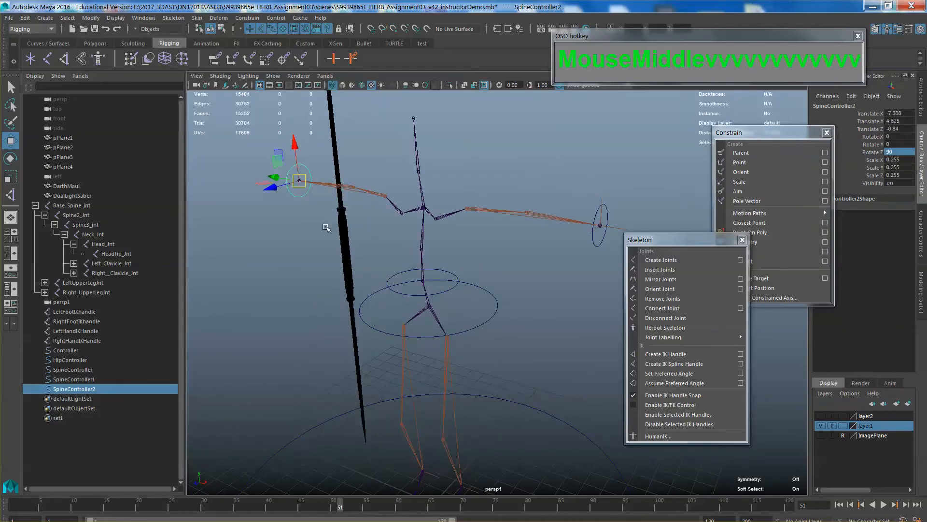
{"action": "left_click_drag", "start_coordinate": [333, 222], "coordinate": [490, 284], "text": "alt"}
{"action": "middle_click_drag", "start_coordinate": [491, 284], "coordinate": [480, 249], "text": "alt"}
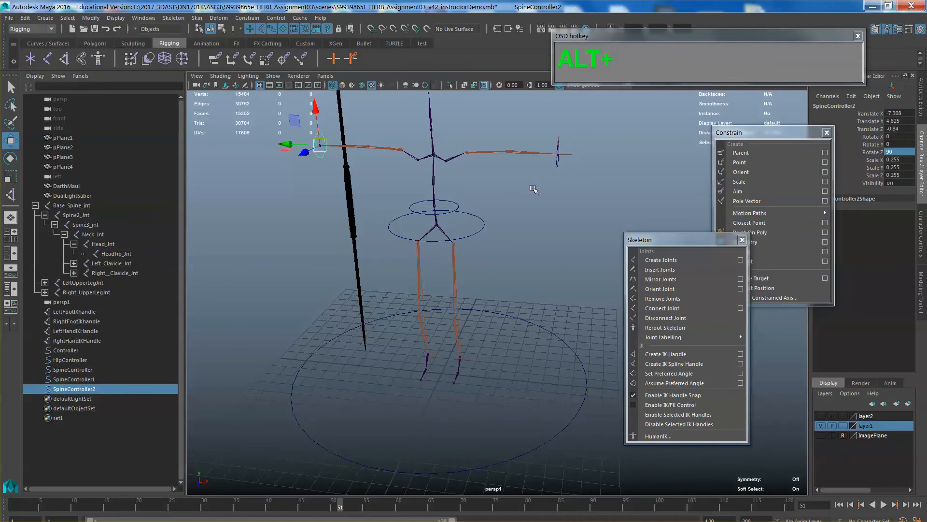
Freeze the transformations of both hand controllers and of the spine controller
{"action": "left_click", "coordinate": [91, 18]}
{"action": "left_click", "coordinate": [120, 63]}
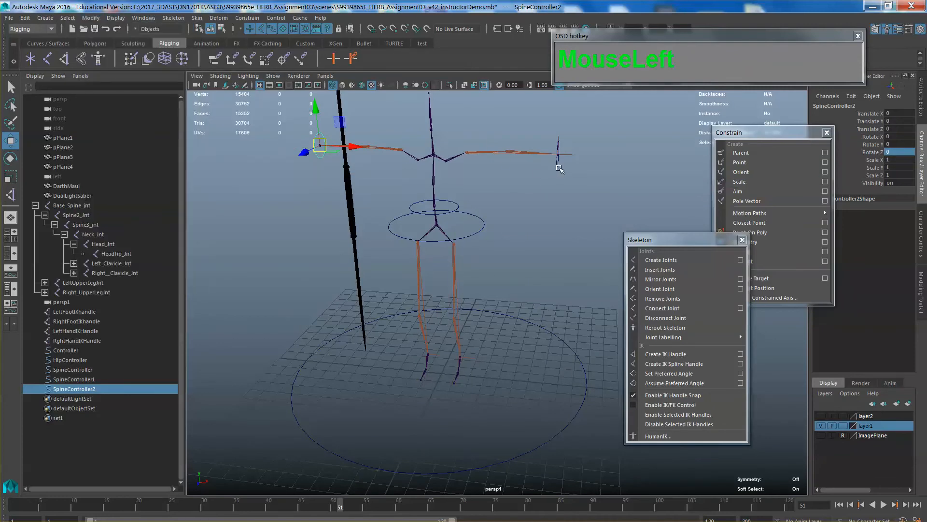
{"action": "left_click", "coordinate": [558, 166]}
{"action": "left_click", "coordinate": [91, 18]}
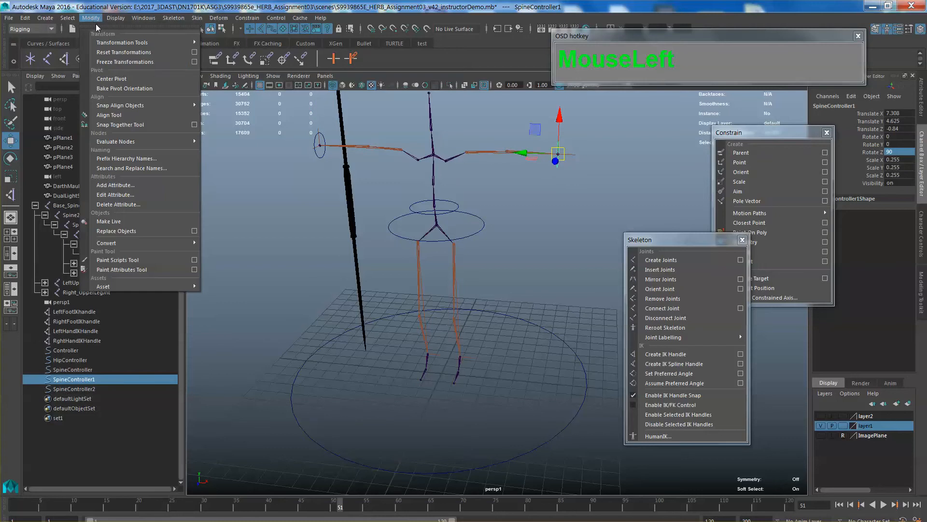
{"action": "left_click", "coordinate": [121, 62]}
{"action": "left_click", "coordinate": [450, 210]}
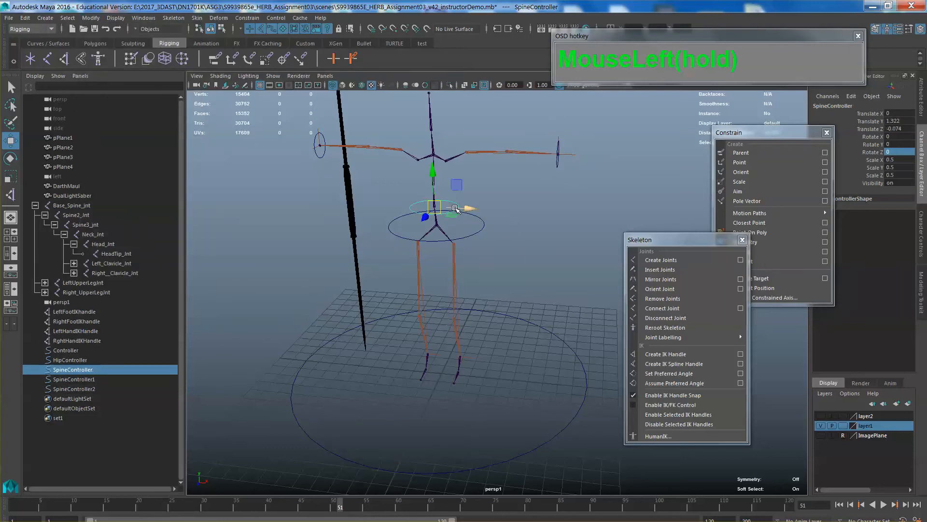
{"action": "left_click", "coordinate": [91, 17]}
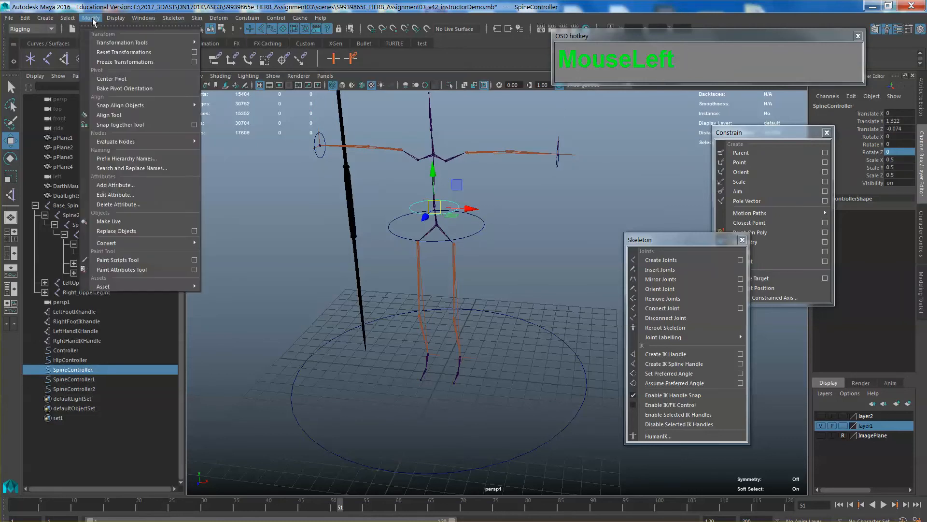
{"action": "left_click", "coordinate": [134, 62]}
Duplicate the spine controller and move the copy down to foot level, at Translate Y about -11.776
{"action": "left_click", "coordinate": [530, 291]}
{"action": "left_click_drag", "start_coordinate": [530, 291], "coordinate": [502, 256], "text": "alt"}
{"action": "left_click", "coordinate": [570, 386]}
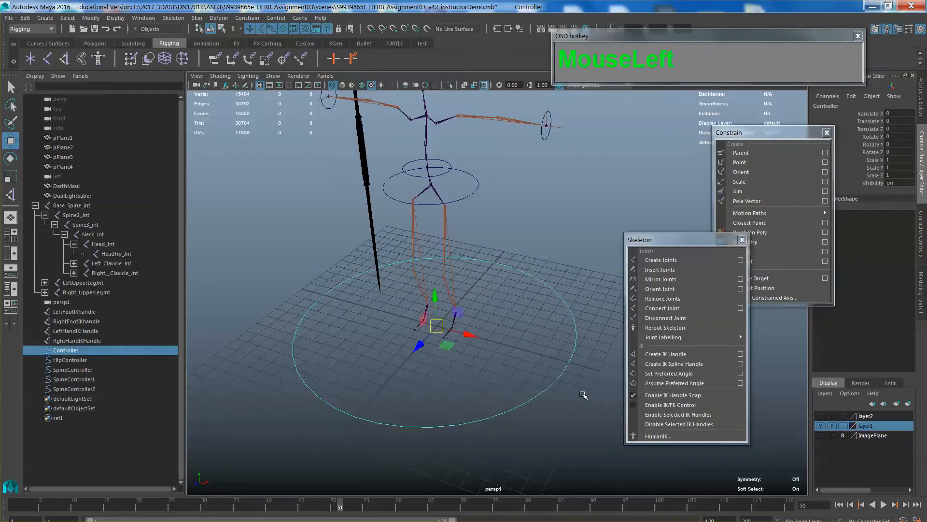
{"action": "scroll", "coordinate": [475, 372], "scroll_direction": "up", "scroll_amount": 2}
{"action": "left_click", "coordinate": [495, 380]}
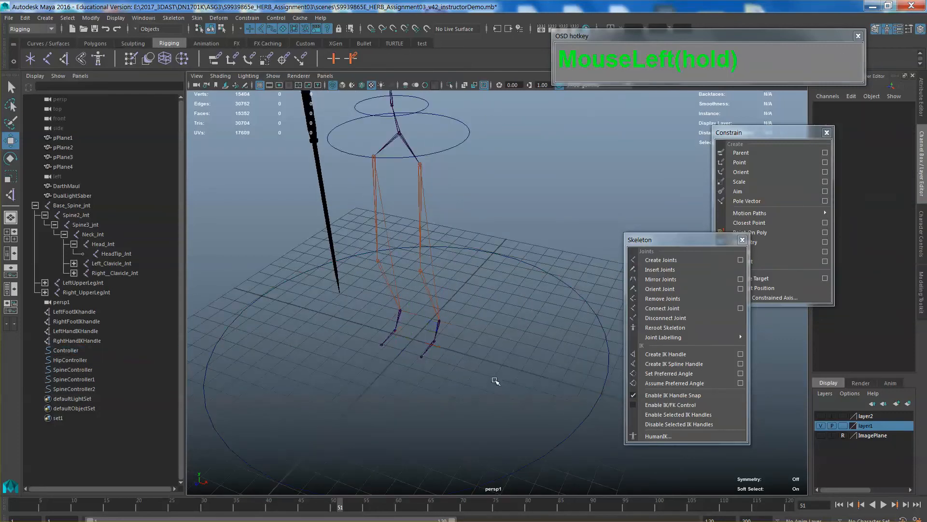
{"action": "scroll", "coordinate": [499, 259], "scroll_direction": "down", "scroll_amount": 2}
{"action": "left_click", "coordinate": [452, 194]}
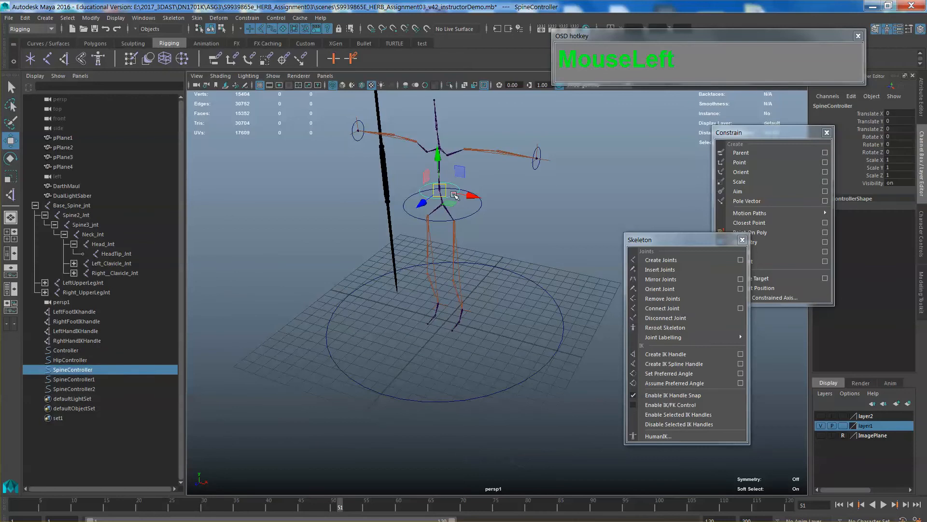
{"action": "key", "text": "ctrl+d"}
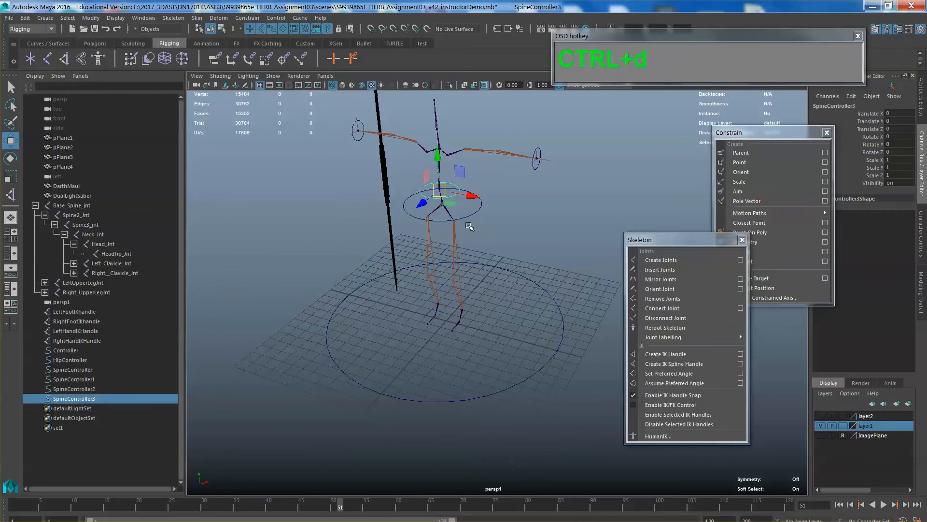
{"action": "left_click_drag", "start_coordinate": [436, 158], "coordinate": [408, 382]}
Narrow the foot controller to a Scale X of about 0.359 and move it to the positive-X foot, at Translate X about 1.159
{"action": "scroll", "coordinate": [456, 300], "scroll_direction": "up", "scroll_amount": 3, "text": "alt"}
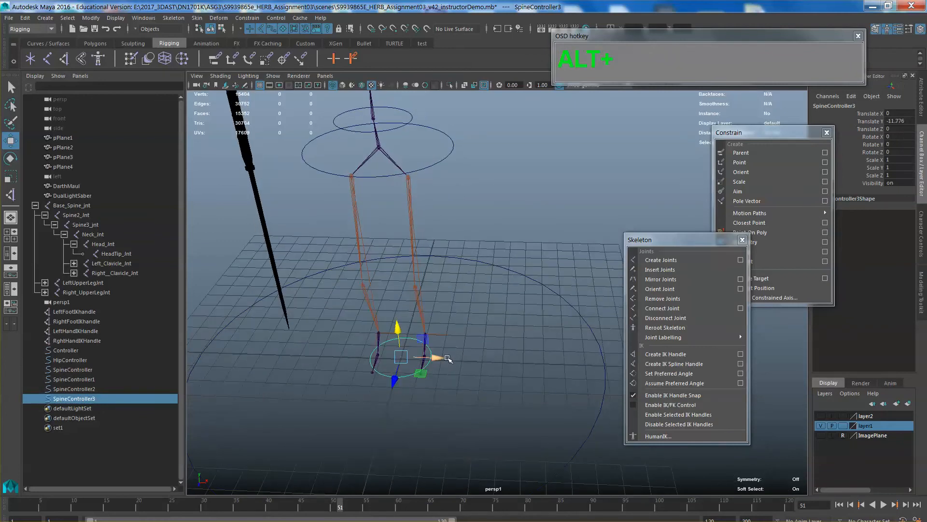
{"action": "key", "text": "r"}
{"action": "left_click_drag", "start_coordinate": [437, 359], "coordinate": [474, 367]}
{"action": "key", "text": "w"}
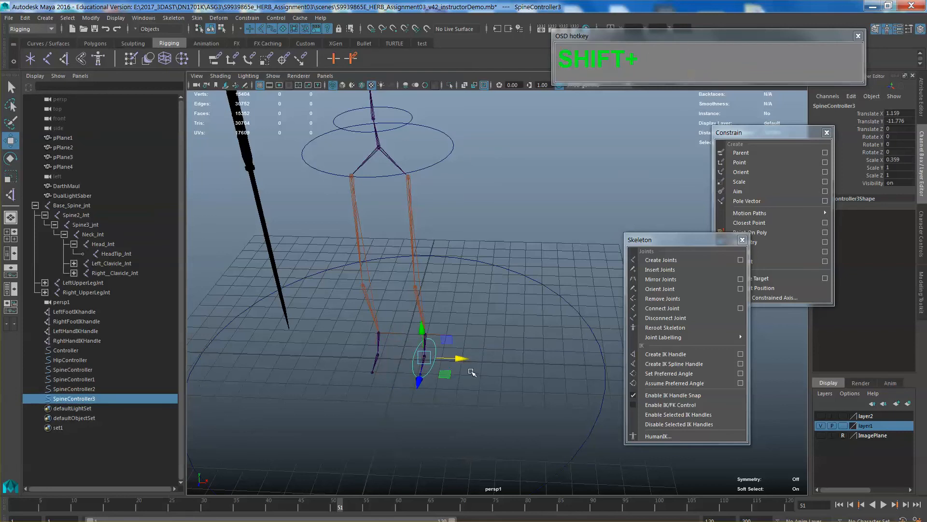
{"action": "key", "text": "shift+d"}
{"action": "left_click", "coordinate": [448, 362]}
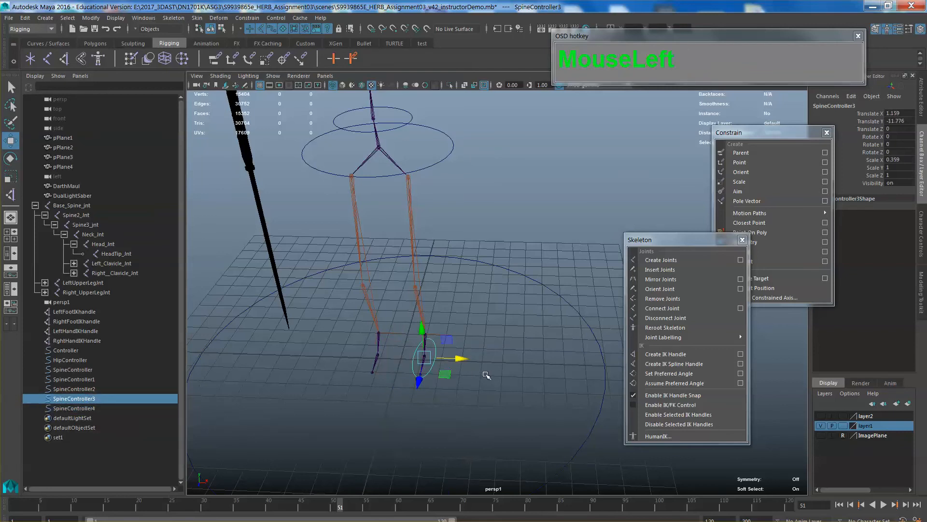
{"action": "key", "text": "z"}
{"action": "key", "text": "z"}
Duplicate the foot controller and move the copy to the opposite foot, at Translate X about -1.162
{"action": "key", "text": "ctrl+d"}
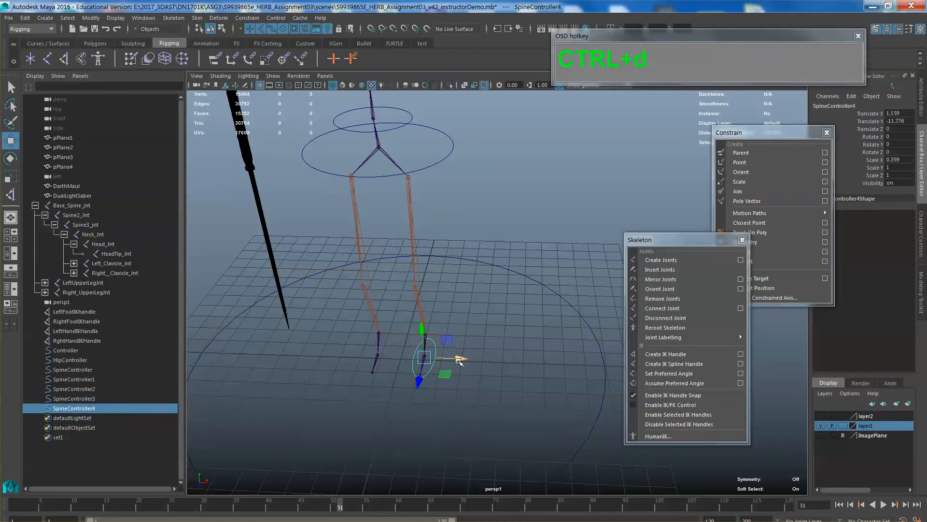
{"action": "left_click_drag", "start_coordinate": [458, 360], "coordinate": [412, 362]}
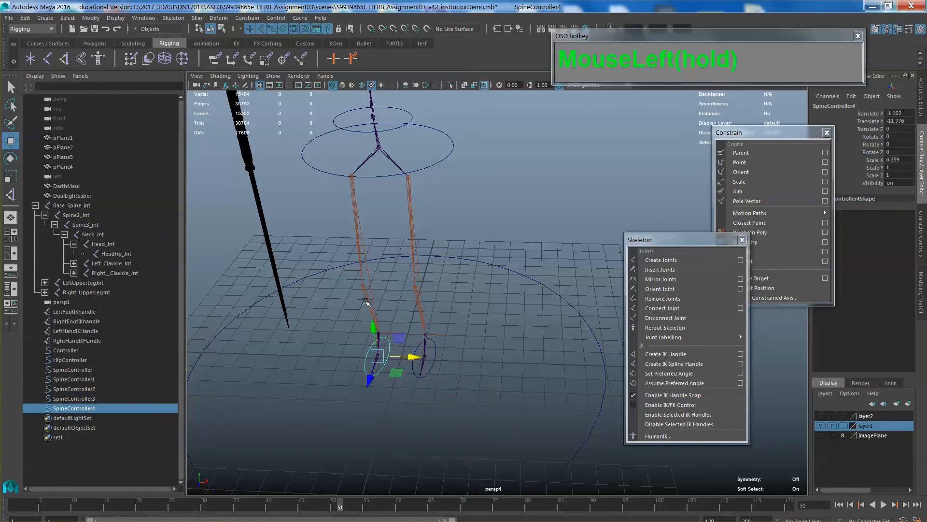
Freeze the transformations of both foot controllers
{"action": "left_click", "coordinate": [91, 19]}
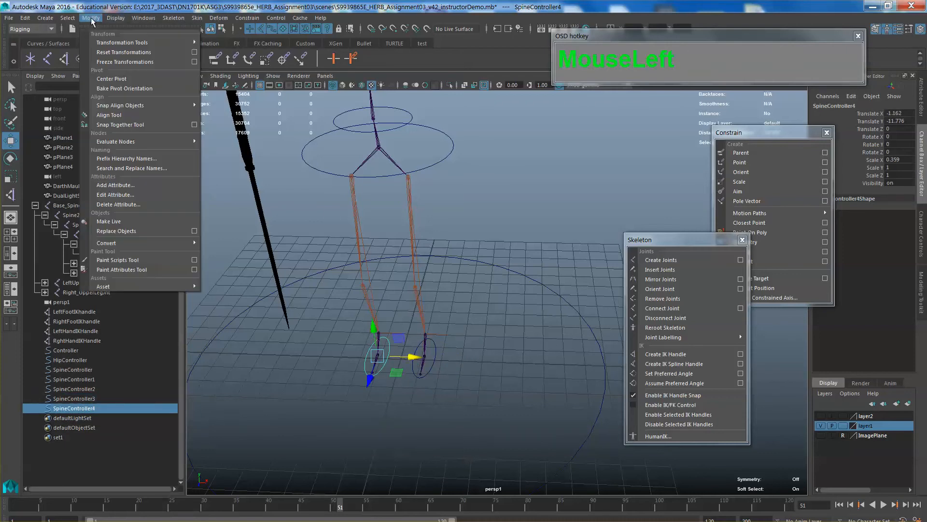
{"action": "left_click", "coordinate": [124, 62]}
{"action": "left_click", "coordinate": [434, 360]}
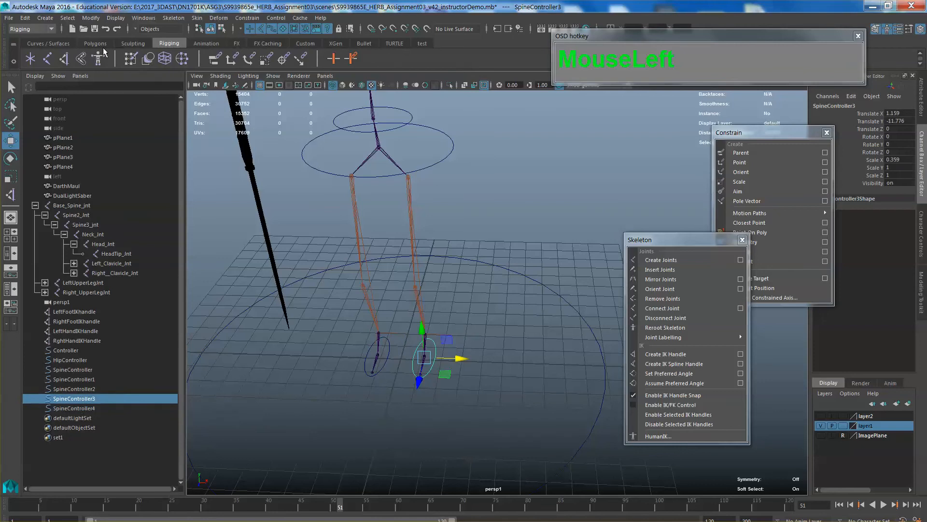
{"action": "left_click", "coordinate": [91, 19]}
{"action": "left_click", "coordinate": [116, 61]}
Rename the positive-X hand controller, SpineController1, as LeftHandCtrl
{"action": "left_click", "coordinate": [85, 378]}
{"action": "scroll", "coordinate": [434, 266], "scroll_direction": "down", "scroll_amount": 3}
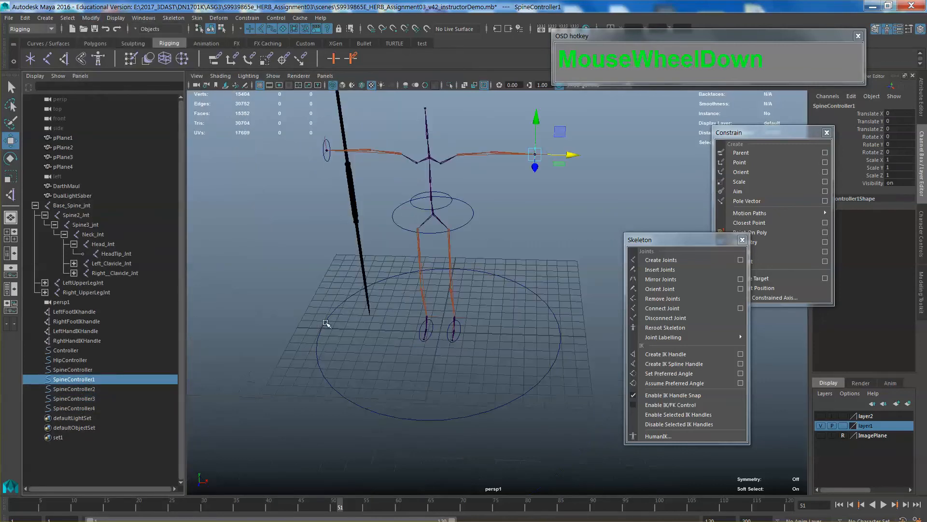
{"action": "double_click", "coordinate": [79, 379]}
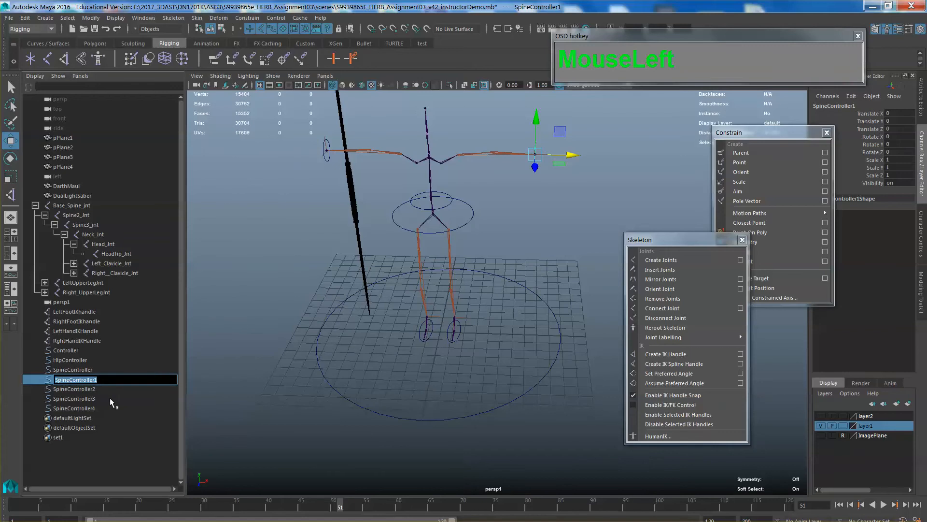
{"action": "type", "text": "LeftHandCtrl"}
Rename the negative-X hand controller, SpineController2, as RightHandCtrl
{"action": "left_click", "coordinate": [84, 389]}
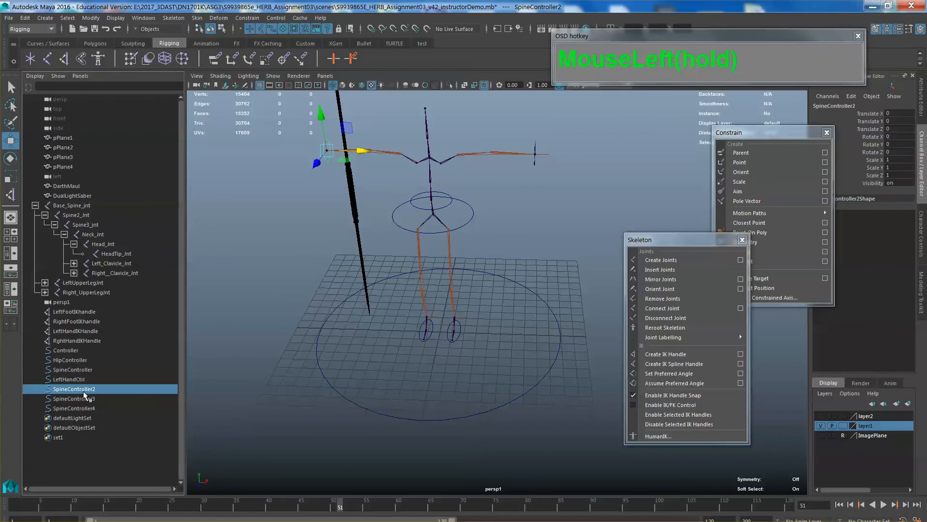
{"action": "double_click", "coordinate": [83, 390]}
{"action": "type", "text": "Rick"}
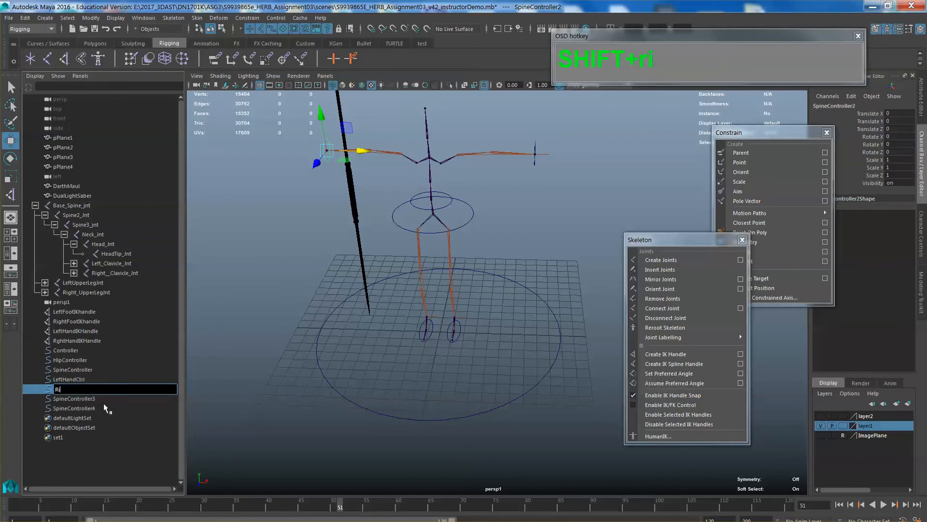
{"action": "key", "text": "BackSpace"}
{"action": "key", "text": "BackSpace"}
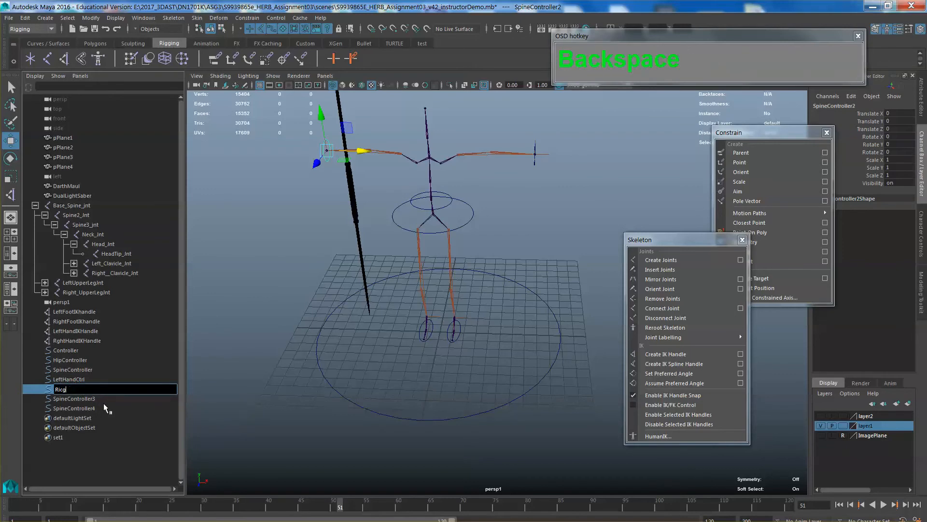
{"action": "type", "text": "ghtHandCt"}
Rename the positive-X foot controller, SpineController3, as LeftFootCtrl
{"action": "left_click", "coordinate": [88, 398]}
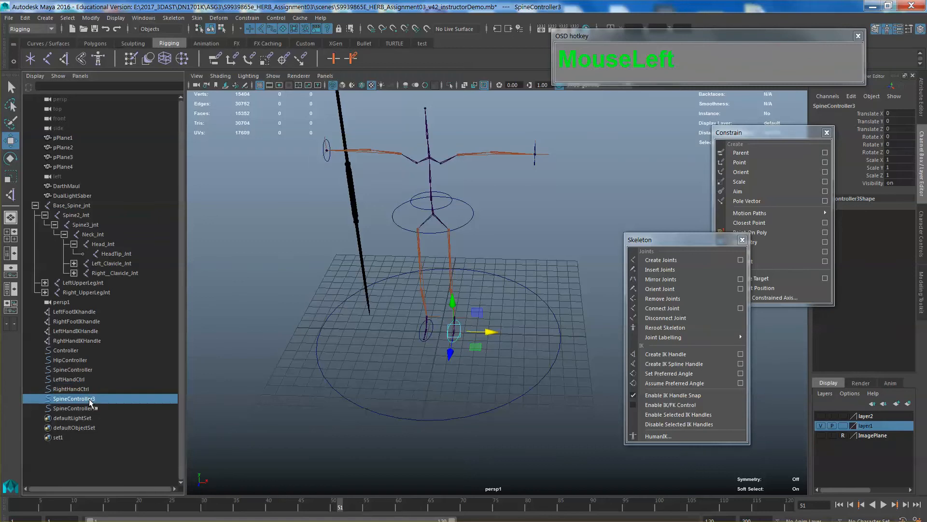
{"action": "double_click", "coordinate": [89, 398]}
{"action": "type", "text": "Left"}
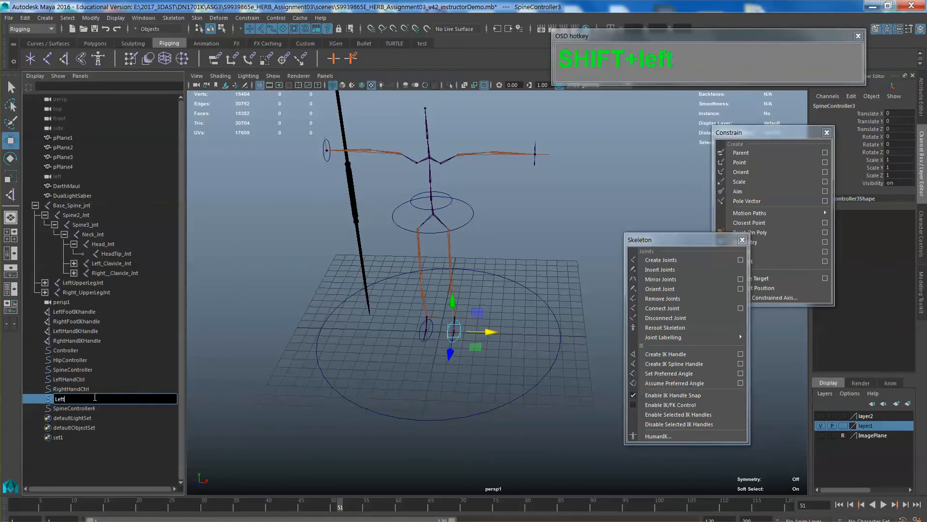
{"action": "type", "text": "FootCtrl"}
{"action": "key", "text": "Return"}
Rename the negative-X foot controller, SpineController4, as RightFootCtrl
{"action": "double_click", "coordinate": [85, 409]}
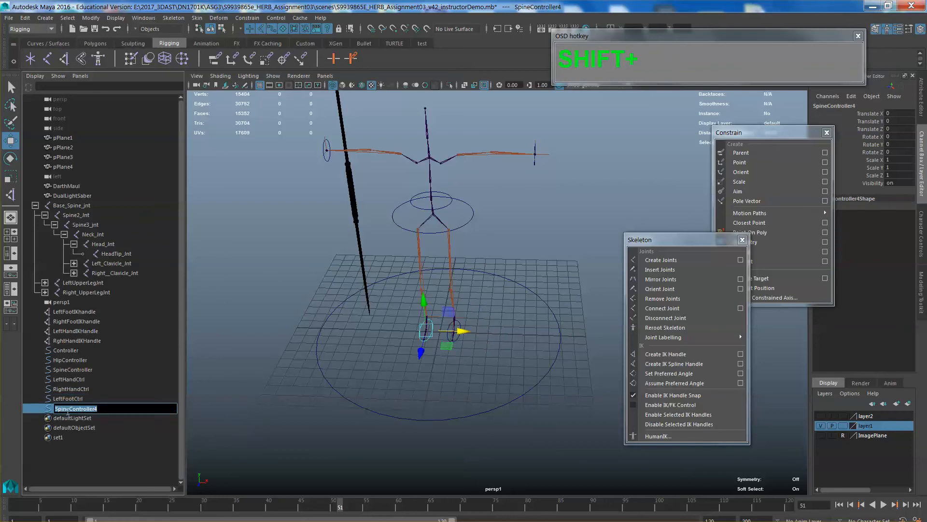
{"action": "type", "text": "RightFootCtr"}
{"action": "key", "text": "BackSpace"}
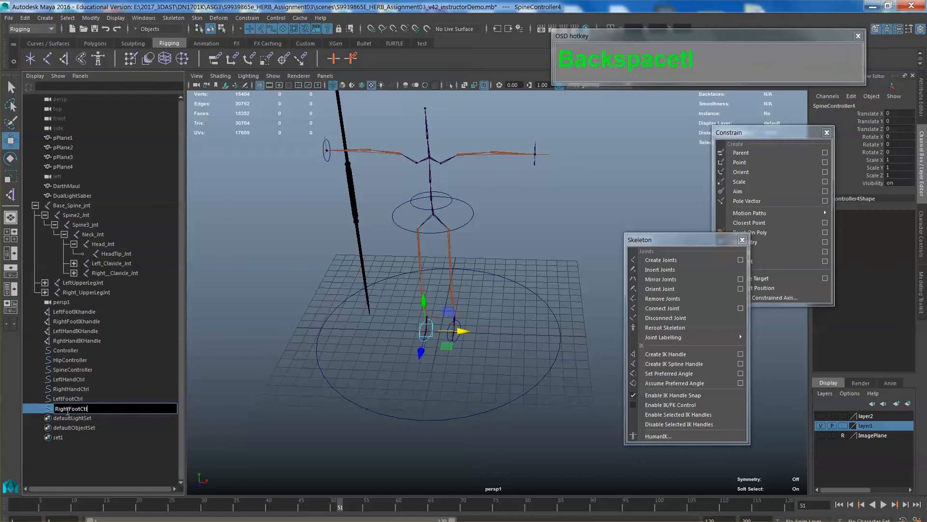
{"action": "type", "text": "rl"}
{"action": "key", "text": "Return"}
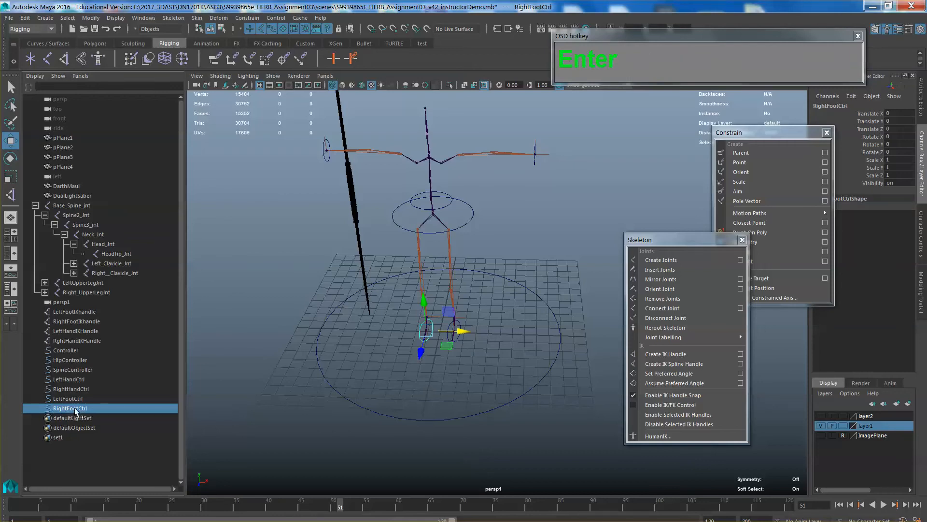
Clear the selection and switch to the side view, framing the skeleton's torso and legs
{"action": "left_click", "coordinate": [522, 304]}
{"action": "scroll", "coordinate": [500, 302], "scroll_direction": "down", "scroll_amount": 3}
{"action": "left_click_drag", "start_coordinate": [499, 302], "coordinate": [435, 309], "text": "alt"}
{"action": "middle_click_drag", "start_coordinate": [483, 311], "coordinate": [511, 321], "text": "alt"}
{"action": "left_click_drag", "start_coordinate": [511, 320], "coordinate": [519, 237], "text": "alt"}
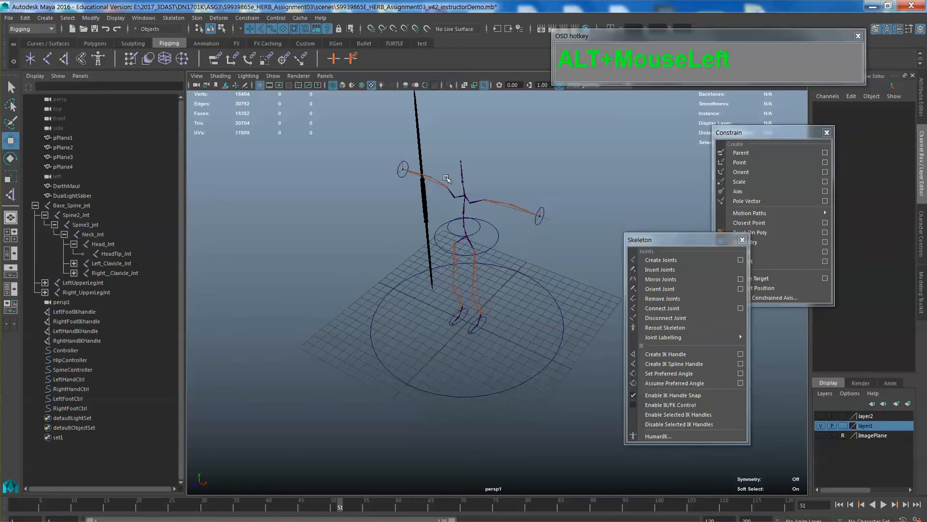
{"action": "left_click_drag", "start_coordinate": [446, 179], "coordinate": [504, 279], "text": "alt"}
{"action": "key", "text": "space"}
{"action": "mouse_move", "coordinate": [483, 263]}
{"action": "middle_mouse_down", "text": "alt"}
{"action": "mouse_move", "coordinate": [481, 247]}
{"action": "mouse_move", "coordinate": [481, 265]}
{"action": "middle_mouse_up", "text": "alt"}
{"action": "scroll", "coordinate": [482, 247], "scroll_direction": "up", "scroll_amount": 5, "text": "alt"}
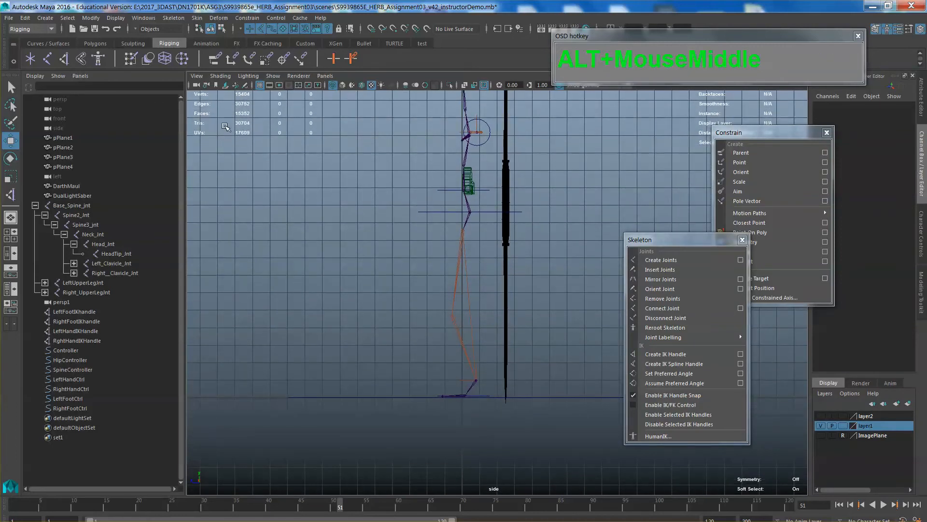
Start the EP Curve Tool with its settings open and use the 1 Linear curve degree
{"action": "left_click", "coordinate": [45, 18]}
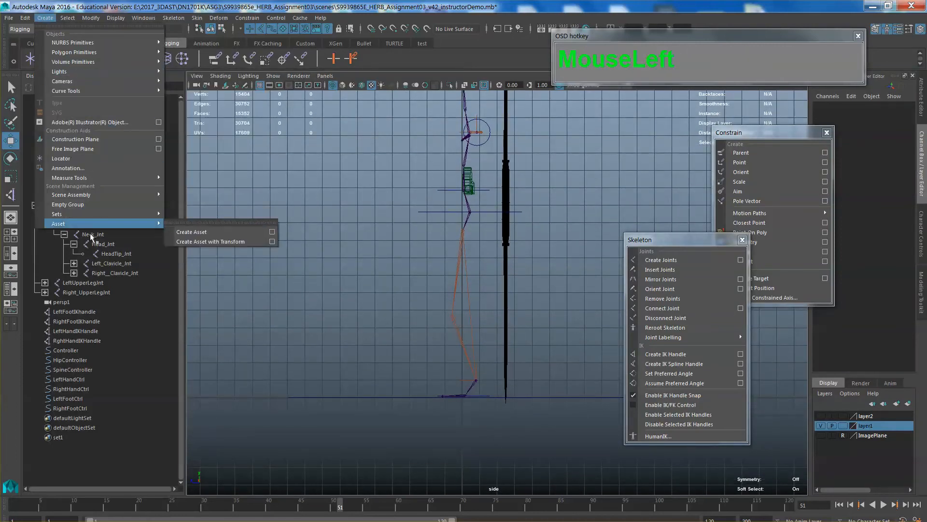
{"action": "mouse_move", "coordinate": [93, 47]}
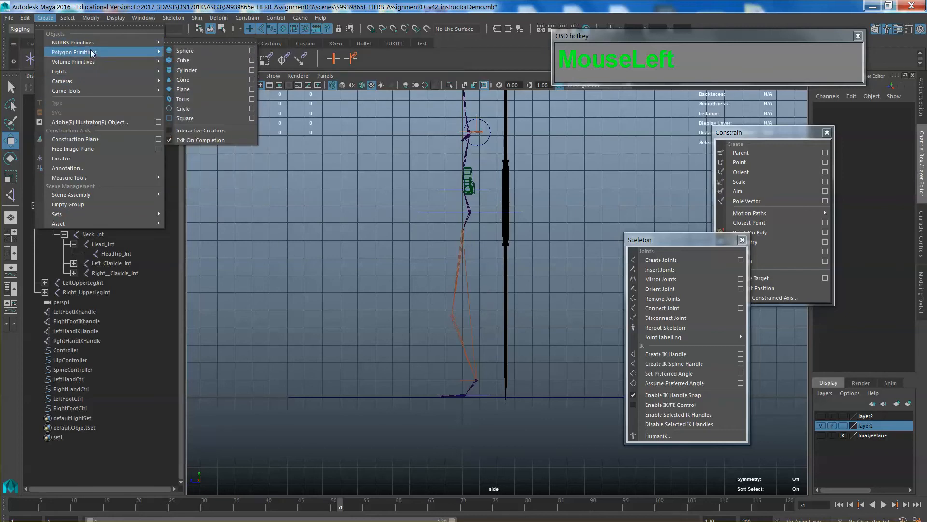
{"action": "mouse_move", "coordinate": [93, 91]}
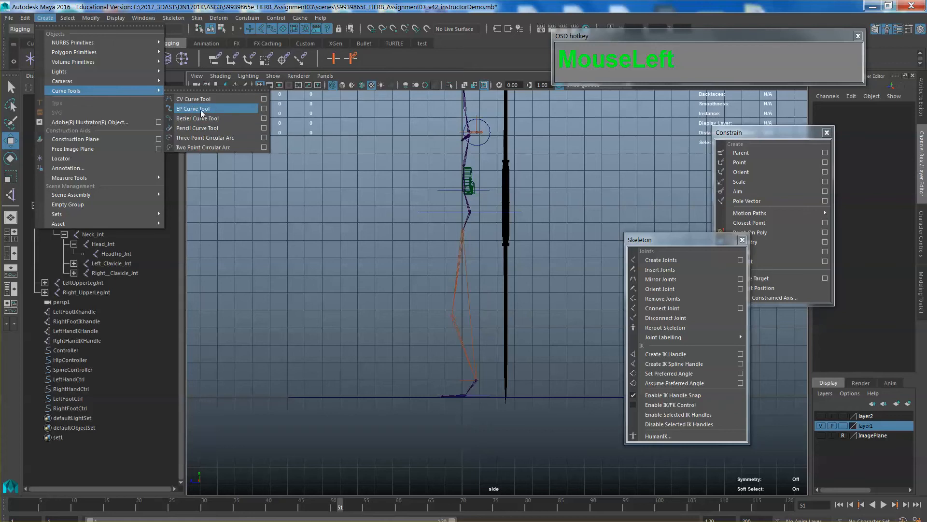
{"action": "left_click", "coordinate": [264, 108]}
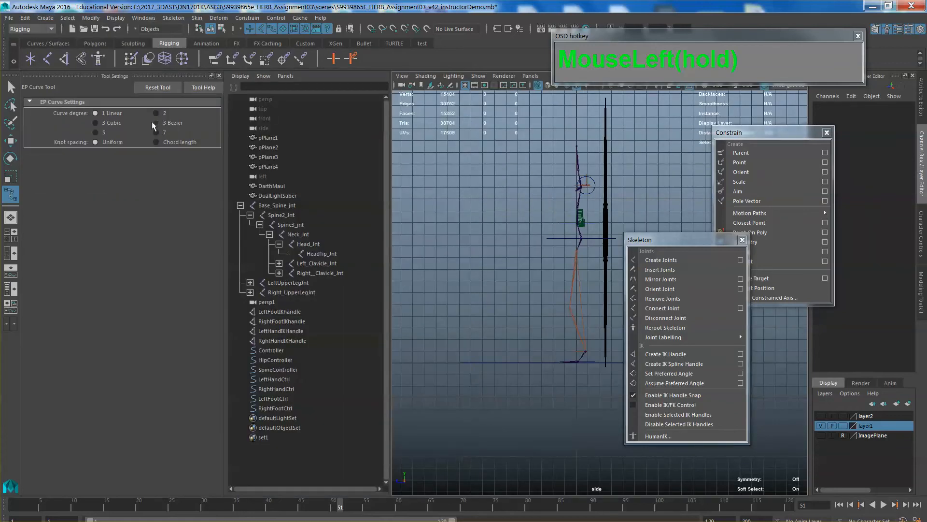
{"action": "left_click", "coordinate": [97, 121]}
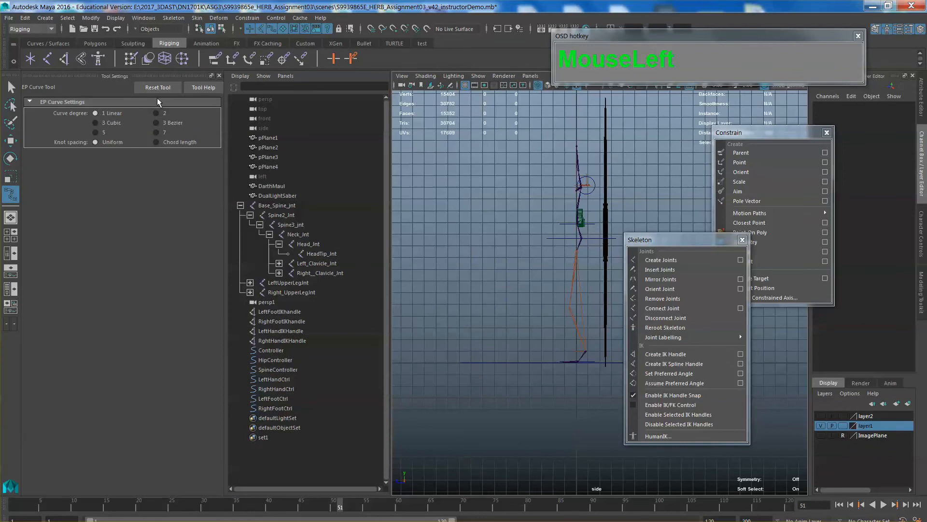
{"action": "left_click", "coordinate": [98, 113]}
Enable snapping to the grid for drawing the curve beside the legs in the side view
{"action": "scroll", "coordinate": [519, 218], "scroll_direction": "up", "scroll_amount": 4}
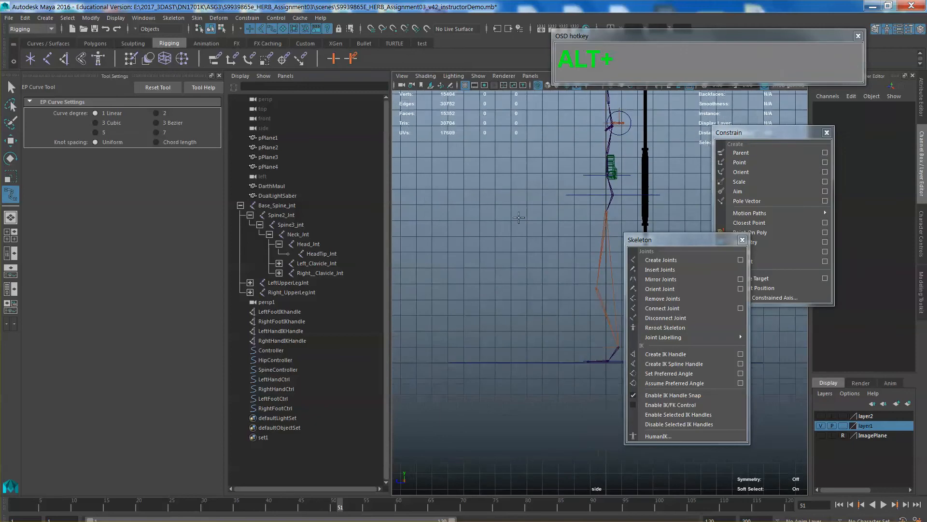
{"action": "scroll", "coordinate": [519, 218], "scroll_direction": "up", "scroll_amount": 2}
{"action": "middle_click_drag", "start_coordinate": [518, 218], "coordinate": [499, 206], "text": "alt"}
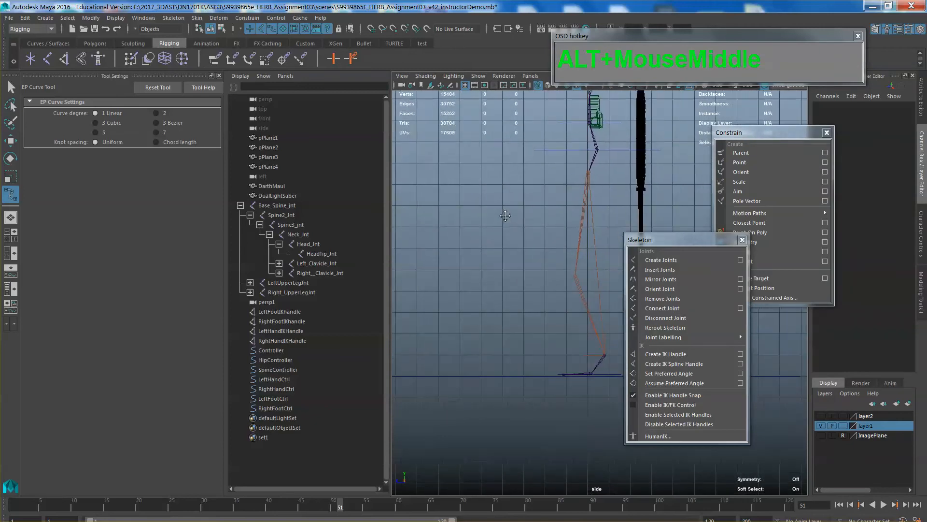
{"action": "left_click", "coordinate": [371, 29]}
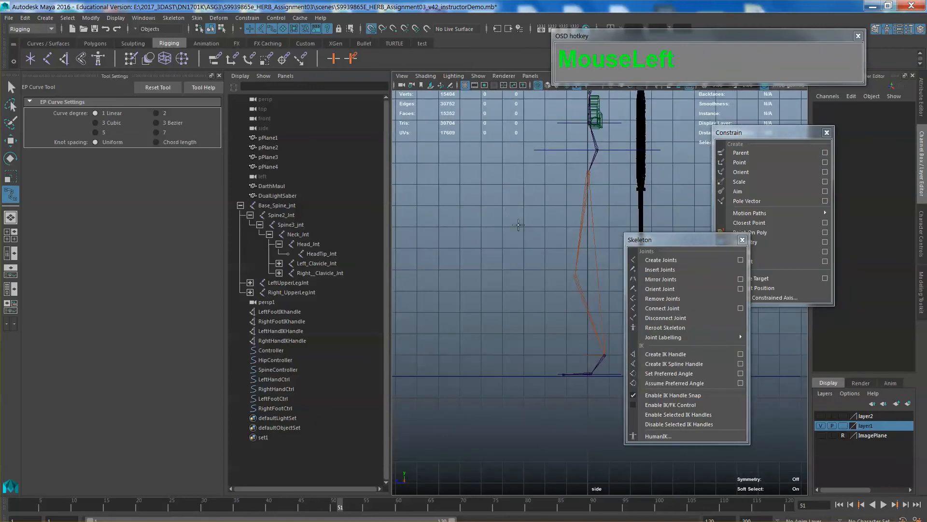
Draw a closed, grid-snapped arrow outline in front of the legs, pointing away from them, and finish the curve
{"action": "left_click", "coordinate": [524, 205]}
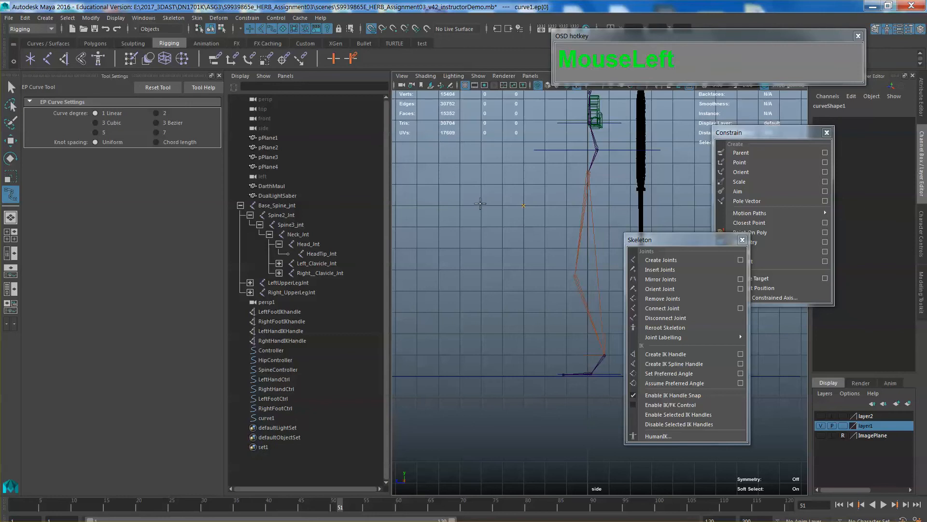
{"action": "left_click", "coordinate": [480, 205]}
{"action": "left_click", "coordinate": [438, 226]}
{"action": "left_click", "coordinate": [523, 248]}
{"action": "left_click", "coordinate": [523, 207]}
{"action": "key", "text": "Return"}
{"action": "scroll", "coordinate": [493, 220], "scroll_direction": "down", "scroll_amount": 3}
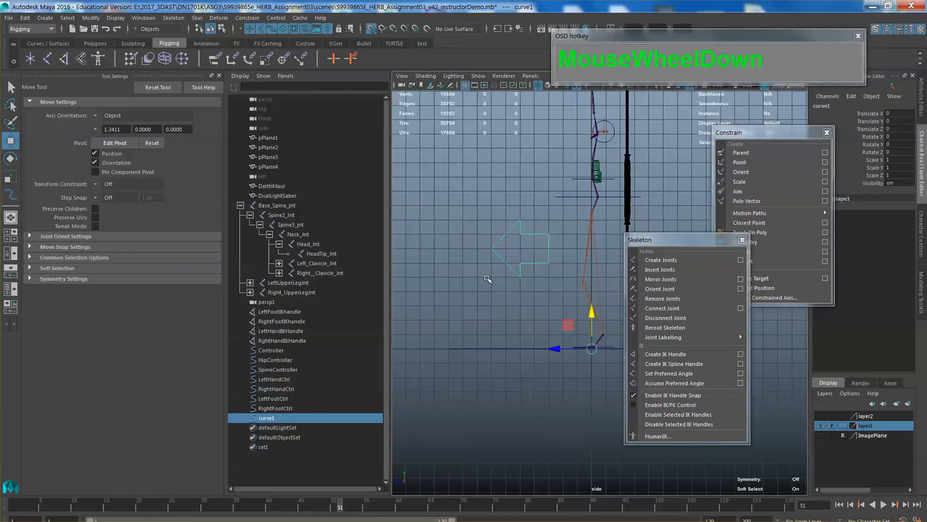
Center the pivot of the new arrow curve
{"action": "scroll", "coordinate": [495, 219], "scroll_direction": "up", "scroll_amount": 2}
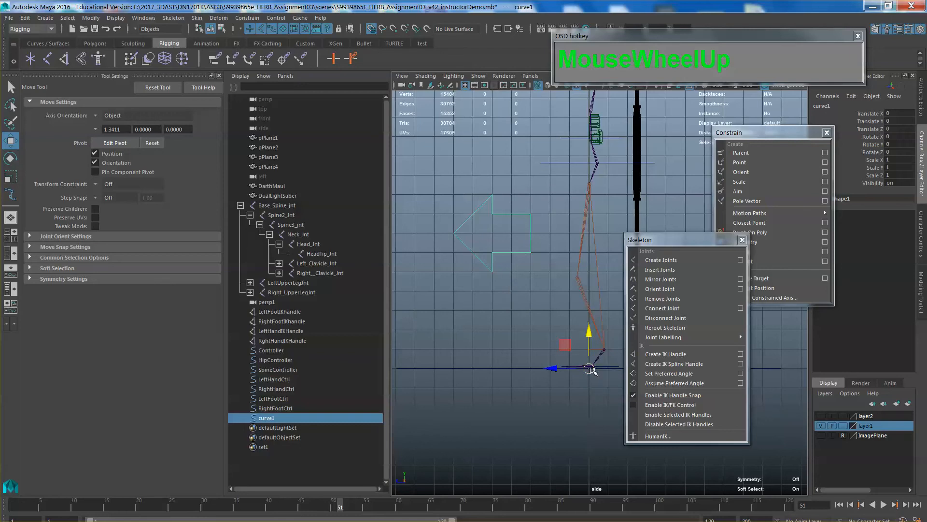
{"action": "left_click", "coordinate": [91, 18]}
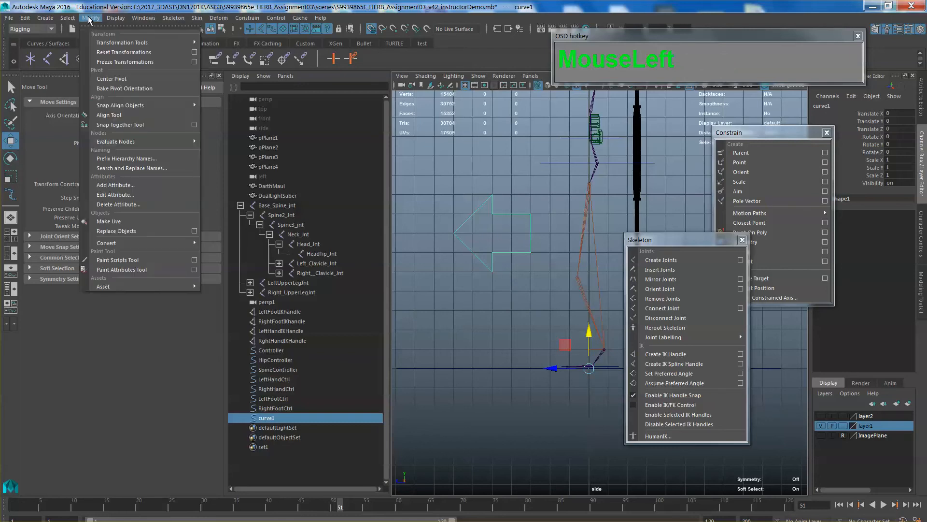
{"action": "mouse_move", "coordinate": [120, 103]}
{"action": "left_click", "coordinate": [115, 80]}
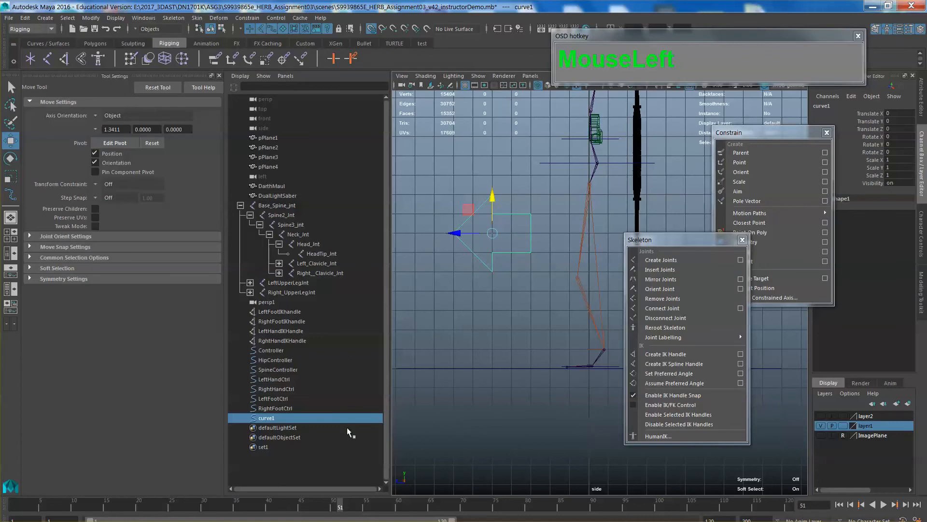
Rename the arrow curve as LeftKneeCtrl
{"action": "double_click", "coordinate": [319, 418]}
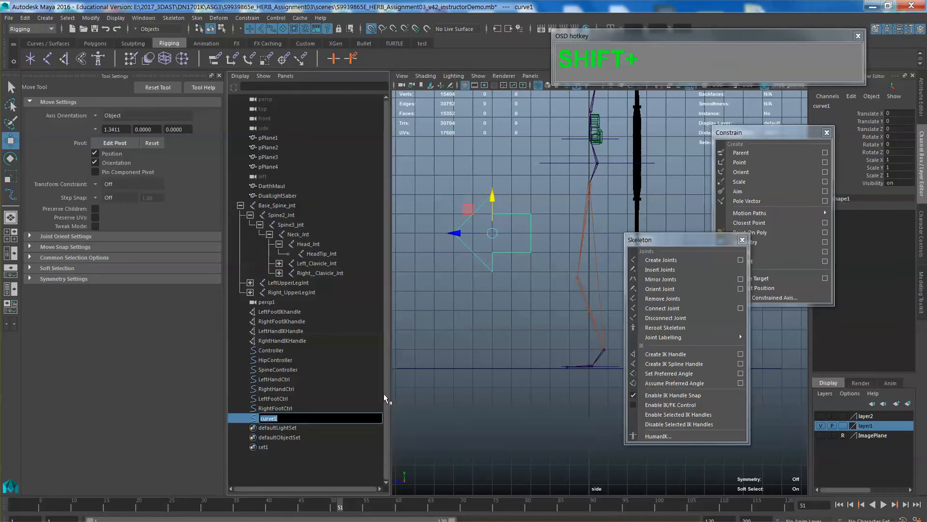
{"action": "key", "text": "BackSpace"}
{"action": "type", "text": "LeftKnewe"}
{"action": "key", "text": "BackSpace"}
{"action": "key", "text": "BackSpace"}
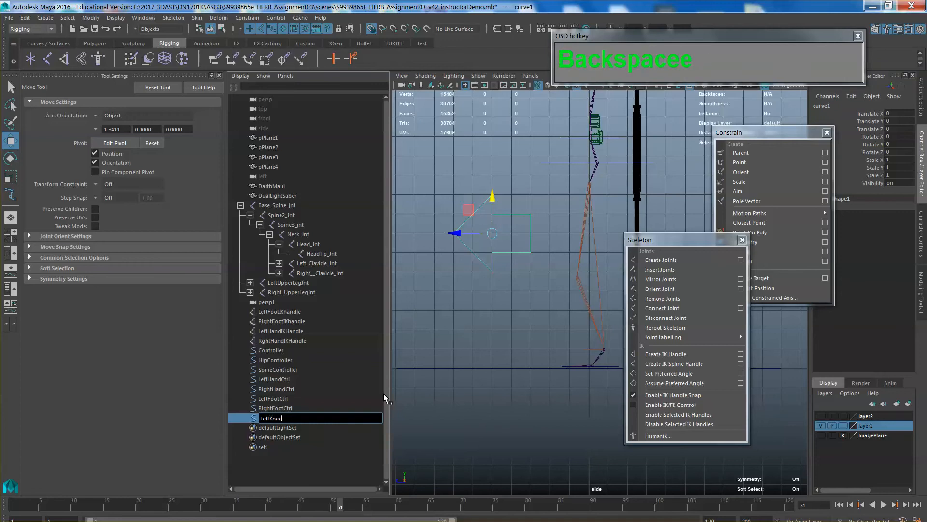
{"action": "type", "text": "eCtrl"}
{"action": "key", "text": "Return"}
Switch to the perspective view with the skeleton framed and turn off grid snapping
{"action": "key", "text": "space"}
{"action": "left_click_drag", "start_coordinate": [495, 313], "coordinate": [514, 309]}
{"action": "middle_click_drag", "start_coordinate": [514, 309], "coordinate": [513, 290], "text": "alt"}
{"action": "left_click_drag", "start_coordinate": [512, 290], "coordinate": [521, 293], "text": "alt"}
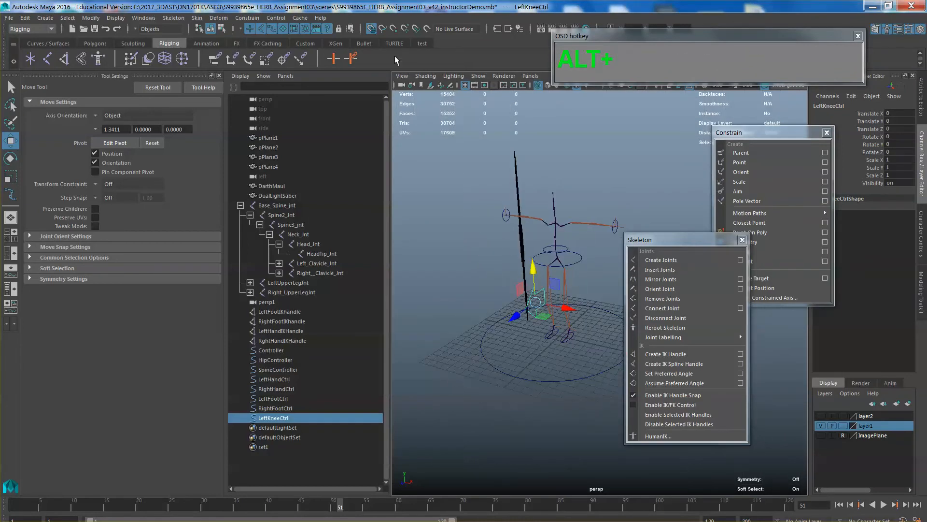
{"action": "left_click", "coordinate": [371, 31]}
{"action": "middle_click_drag", "start_coordinate": [543, 316], "coordinate": [488, 220], "text": "alt"}
{"action": "left_click_drag", "start_coordinate": [487, 221], "coordinate": [487, 210], "text": "alt"}
{"action": "middle_click_drag", "start_coordinate": [487, 210], "coordinate": [491, 222], "text": "alt"}
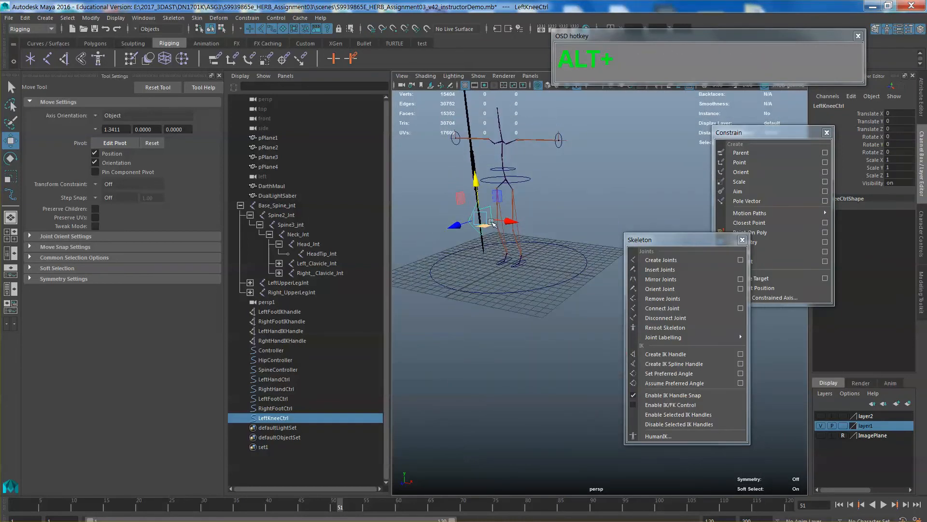
Move LeftKneeCtrl in front of the left knee, to about 1.185 in Translate X and -2.213 in Translate Y
{"action": "mouse_move", "coordinate": [497, 196]}
{"action": "left_mouse_down"}
{"action": "mouse_move", "coordinate": [500, 211]}
{"action": "mouse_move", "coordinate": [546, 239]}
{"action": "mouse_move", "coordinate": [558, 282]}
{"action": "left_mouse_up"}
{"action": "key", "text": "space"}
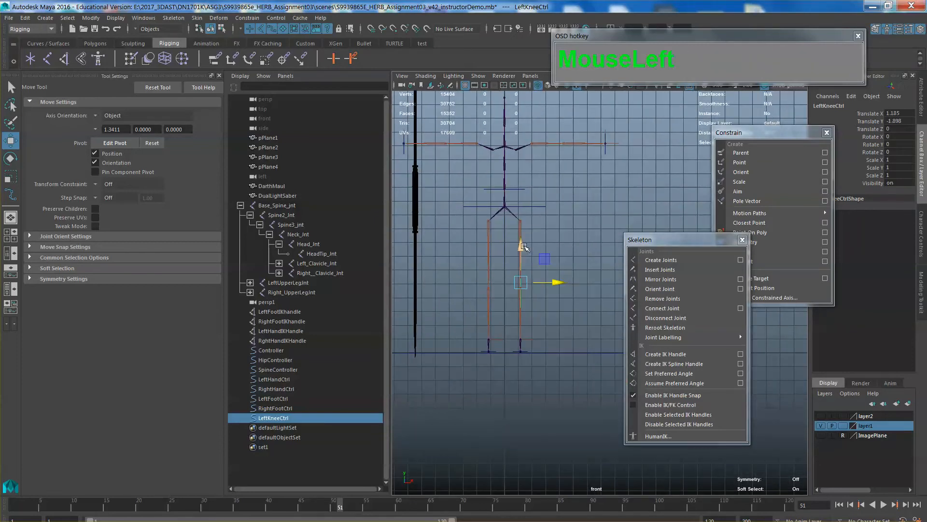
{"action": "left_click_drag", "start_coordinate": [524, 247], "coordinate": [521, 251]}
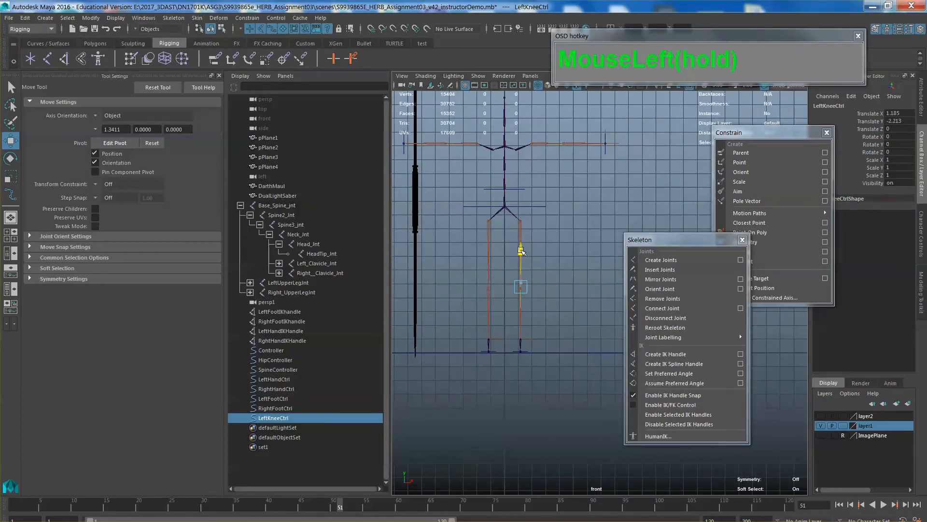
{"action": "key", "text": "space"}
{"action": "left_click_drag", "start_coordinate": [554, 279], "coordinate": [566, 258]}
{"action": "left_click_drag", "start_coordinate": [682, 243], "coordinate": [741, 240]}
{"action": "left_click_drag", "start_coordinate": [610, 246], "coordinate": [573, 240], "text": "alt"}
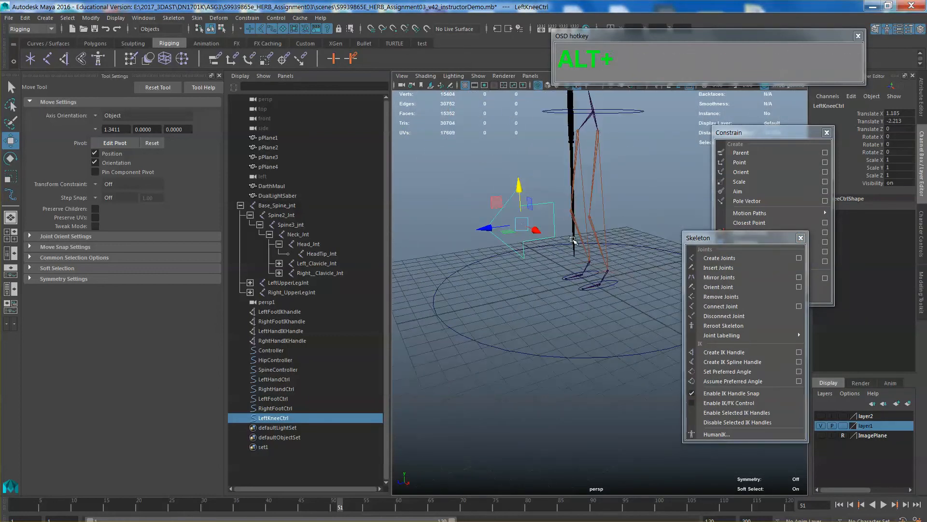
Scale LeftKneeCtrl uniformly down to about 0.385 and freeze its transformations
{"action": "key", "text": "e"}
{"action": "key", "text": "r"}
{"action": "left_click_drag", "start_coordinate": [498, 237], "coordinate": [490, 239]}
{"action": "left_click", "coordinate": [541, 264]}
{"action": "left_click", "coordinate": [535, 223]}
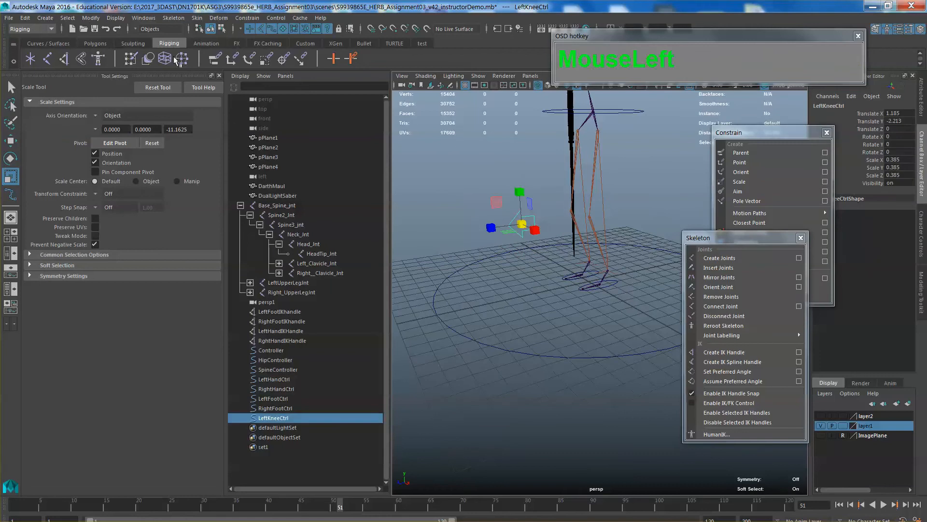
{"action": "left_click", "coordinate": [91, 18]}
{"action": "left_click", "coordinate": [111, 60]}
Duplicate LeftKneeCtrl and move the copy in front of the right knee, to about -1.731 in Translate X
{"action": "left_click_drag", "start_coordinate": [581, 285], "coordinate": [528, 267], "text": "alt"}
{"action": "key", "text": "ctrl+d"}
{"action": "key", "text": "w"}
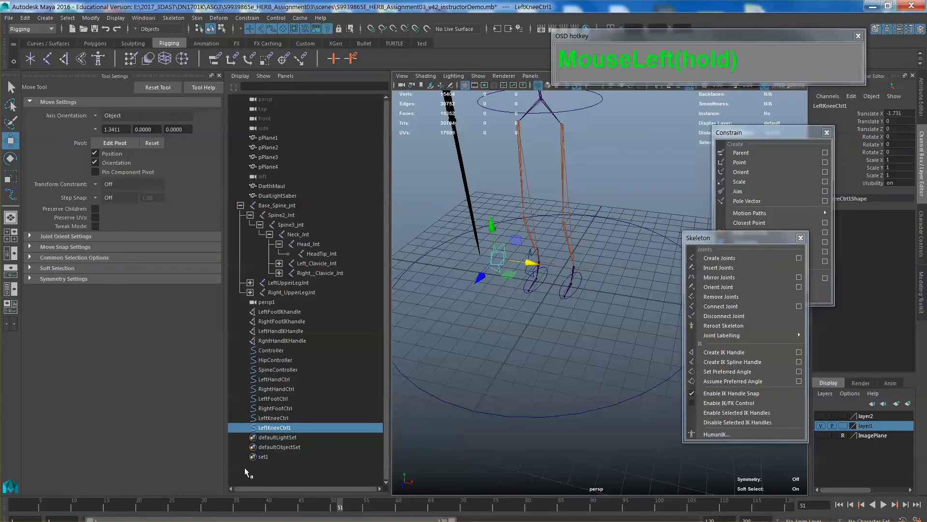
Rename the duplicated knee controller as RightKneeCtrl and clear the selection
{"action": "double_click", "coordinate": [264, 428]}
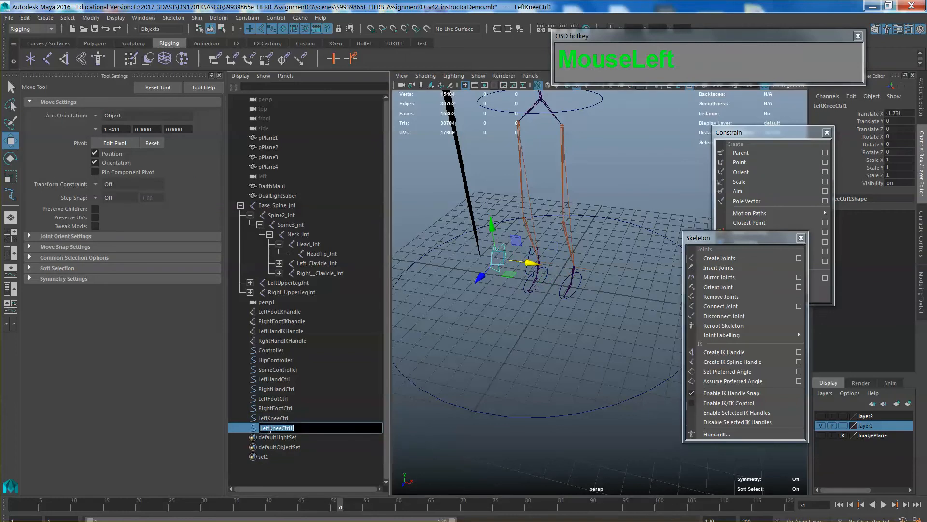
{"action": "left_click", "coordinate": [261, 428]}
{"action": "key", "text": "BackSpace"}
{"action": "type", "text": "Right"}
{"action": "key", "text": "BackSpace"}
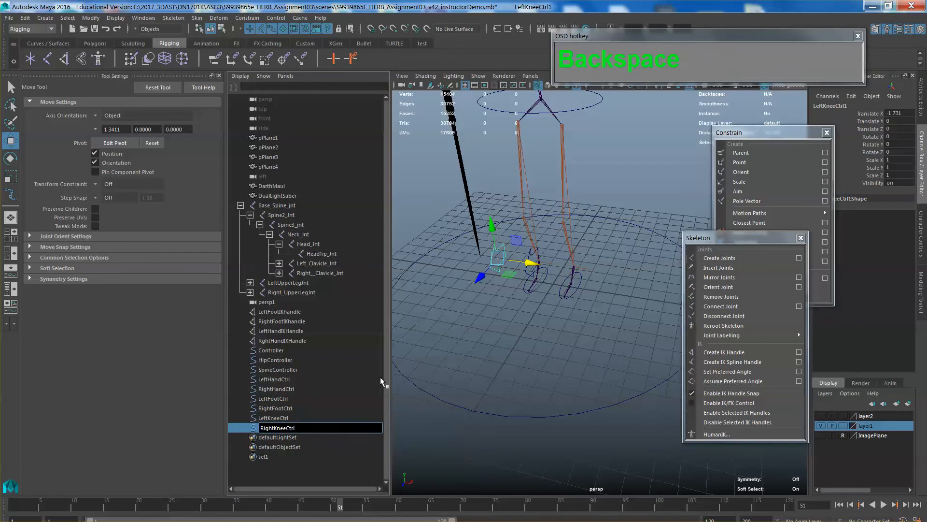
{"action": "left_click", "coordinate": [503, 333]}
Duplicate both knee controllers together and raise the copies to arm height, about 10.193 in Translate Y
{"action": "left_click_drag", "start_coordinate": [503, 333], "coordinate": [574, 306], "text": "alt"}
{"action": "middle_click_drag", "start_coordinate": [575, 306], "coordinate": [546, 321], "text": "alt"}
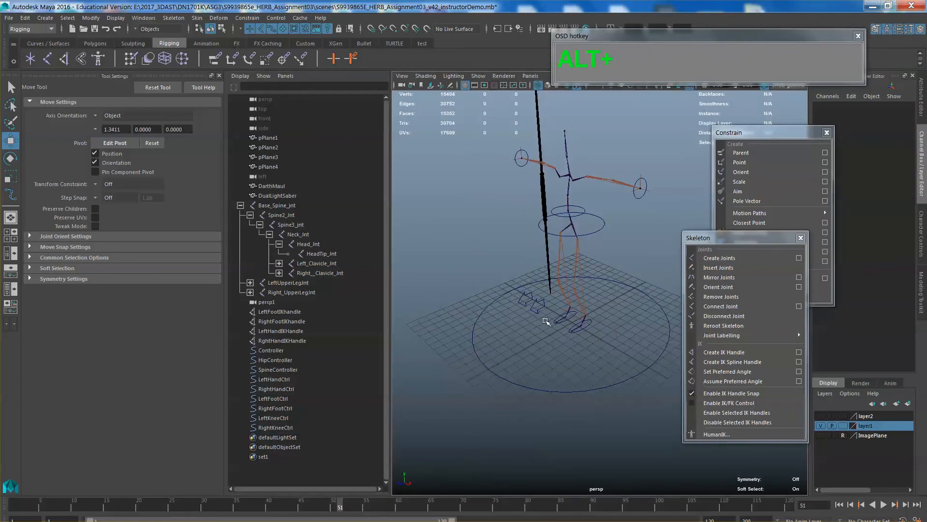
{"action": "left_click", "coordinate": [547, 321]}
{"action": "left_click_drag", "start_coordinate": [512, 300], "coordinate": [538, 324]}
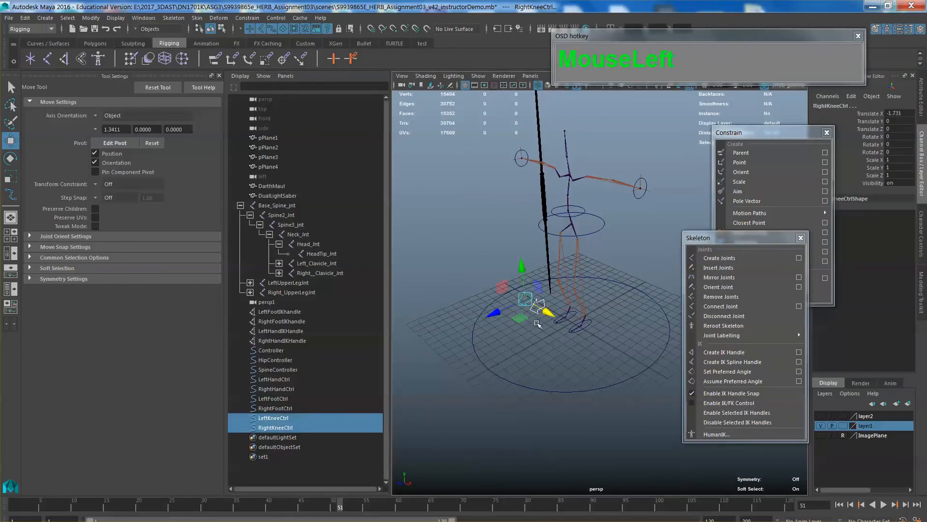
{"action": "key", "text": "shift"}
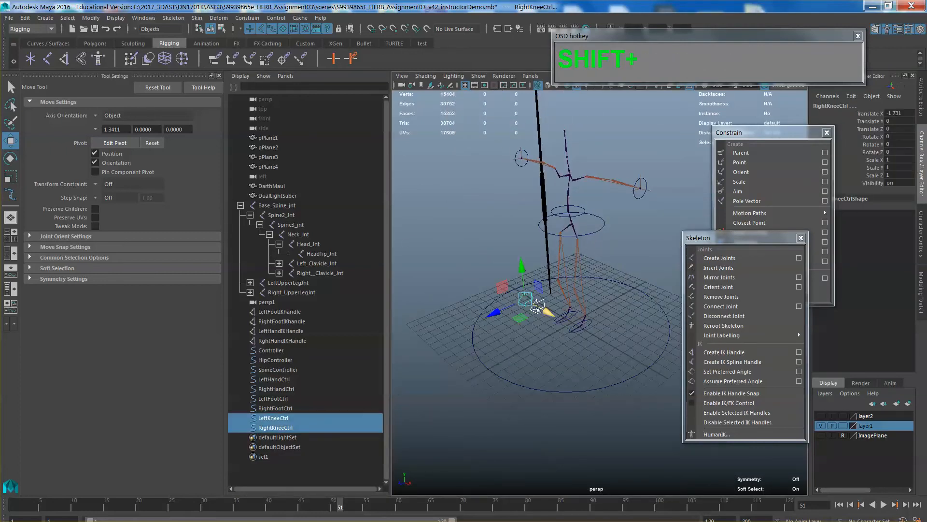
{"action": "key", "text": "ctrl+d"}
{"action": "left_click_drag", "start_coordinate": [521, 267], "coordinate": [611, 247]}
{"action": "key", "text": "space"}
{"action": "middle_click_drag", "start_coordinate": [485, 152], "coordinate": [495, 181], "text": "alt"}
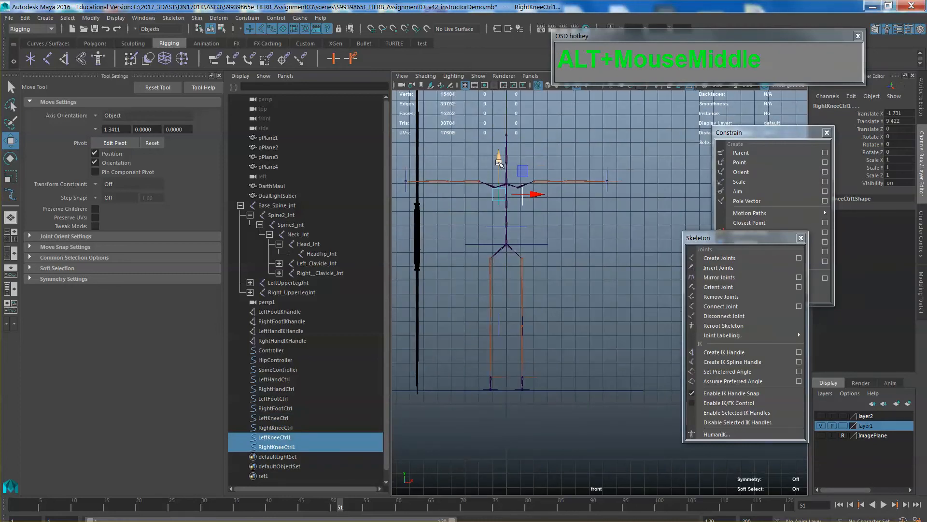
{"action": "left_click_drag", "start_coordinate": [501, 164], "coordinate": [500, 154]}
Move the two raised copies behind the skeleton, to about -9.411 in Translate Z
{"action": "key", "text": "space"}
{"action": "left_click_drag", "start_coordinate": [557, 236], "coordinate": [526, 246]}
{"action": "left_click_drag", "start_coordinate": [483, 198], "coordinate": [597, 176]}
{"action": "left_click_drag", "start_coordinate": [597, 176], "coordinate": [601, 221], "text": "alt"}
Rotate both raised copies to 180 in Rotate Y so the arrows point backward, and deselect them
{"action": "key", "text": "e"}
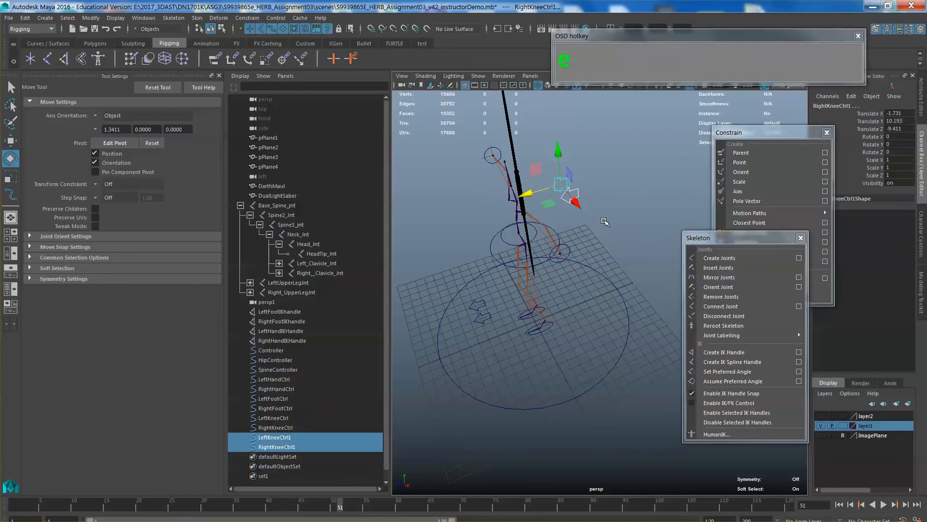
{"action": "left_click_drag", "start_coordinate": [540, 202], "coordinate": [821, 179]}
{"action": "double_click", "coordinate": [898, 144]}
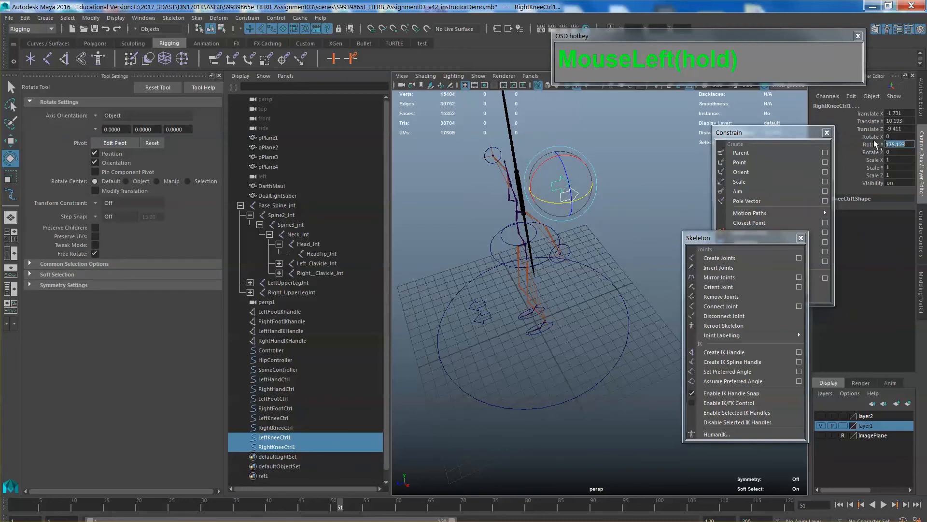
{"action": "type", "text": "180"}
{"action": "key", "text": "Return"}
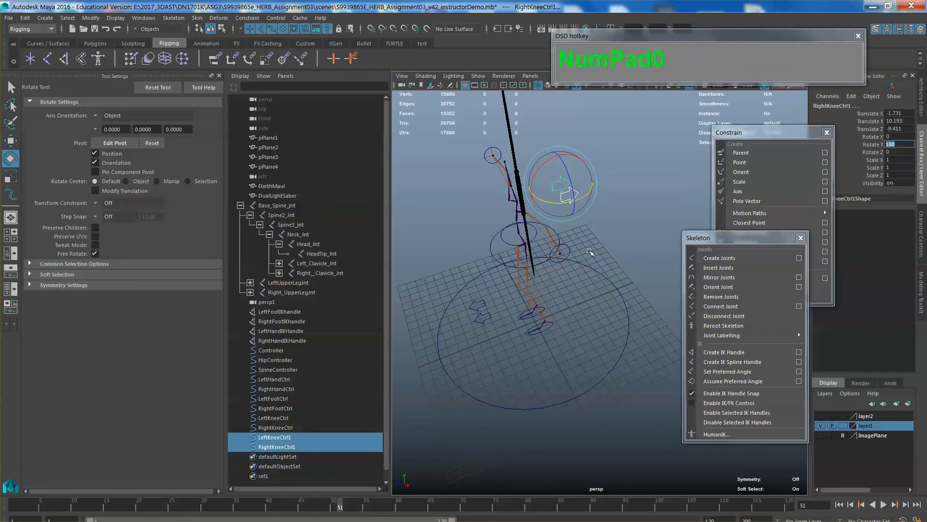
{"action": "left_click", "coordinate": [676, 227]}
Rename the raised copy LeftKneeCtrl1 as LeftElbowCtrl1
{"action": "left_click_drag", "start_coordinate": [676, 227], "coordinate": [600, 226], "text": "alt"}
{"action": "left_click", "coordinate": [275, 437]}
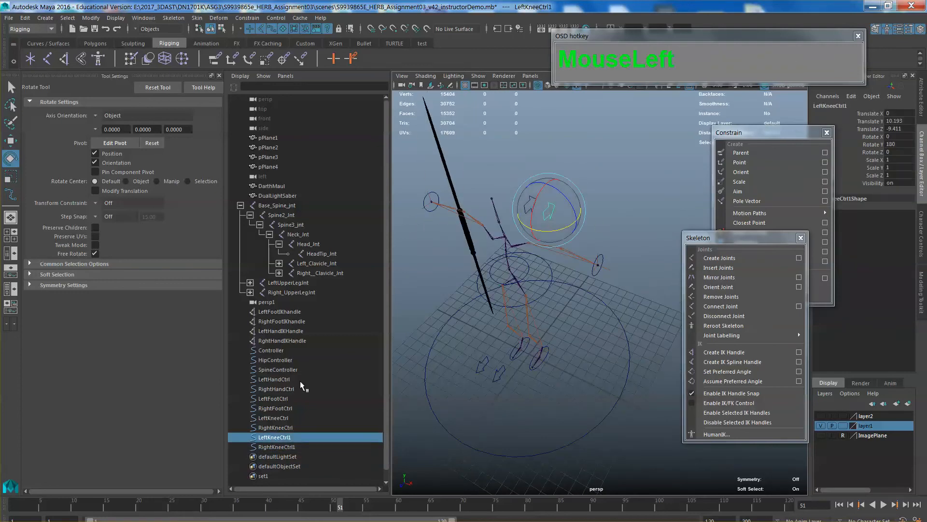
{"action": "double_click", "coordinate": [273, 438]}
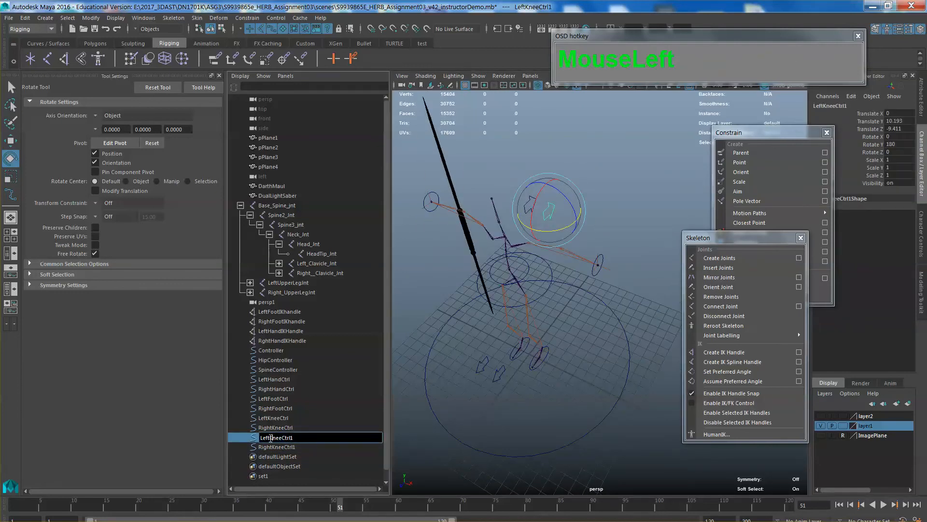
{"action": "left_click_drag", "start_coordinate": [270, 438], "coordinate": [282, 438]}
{"action": "type", "text": "e"}
{"action": "key", "text": "BackSpace"}
{"action": "type", "text": "Elbow"}
Rename the raised copy RightKneeCtrl1 as RightElbowCtrl1 and clear the selection
{"action": "left_click", "coordinate": [287, 448]}
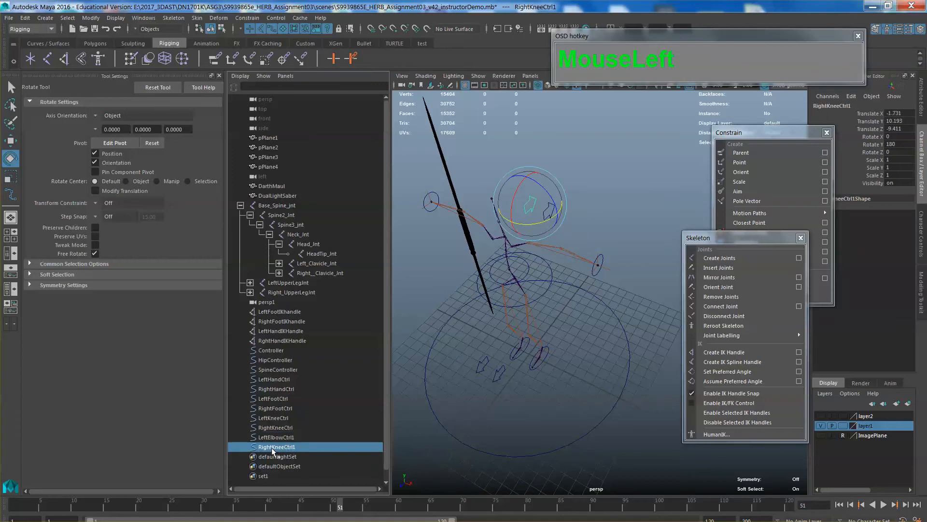
{"action": "double_click", "coordinate": [271, 448]}
{"action": "left_click", "coordinate": [275, 448]}
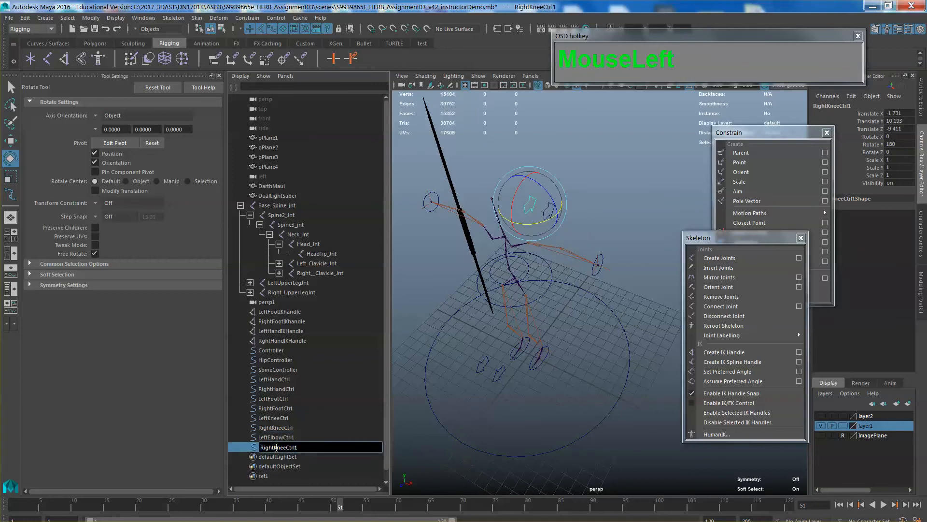
{"action": "left_click_drag", "start_coordinate": [283, 448], "coordinate": [287, 448]}
{"action": "type", "text": "Elbow"}
{"action": "key", "text": "Return"}
{"action": "left_click", "coordinate": [554, 220]}
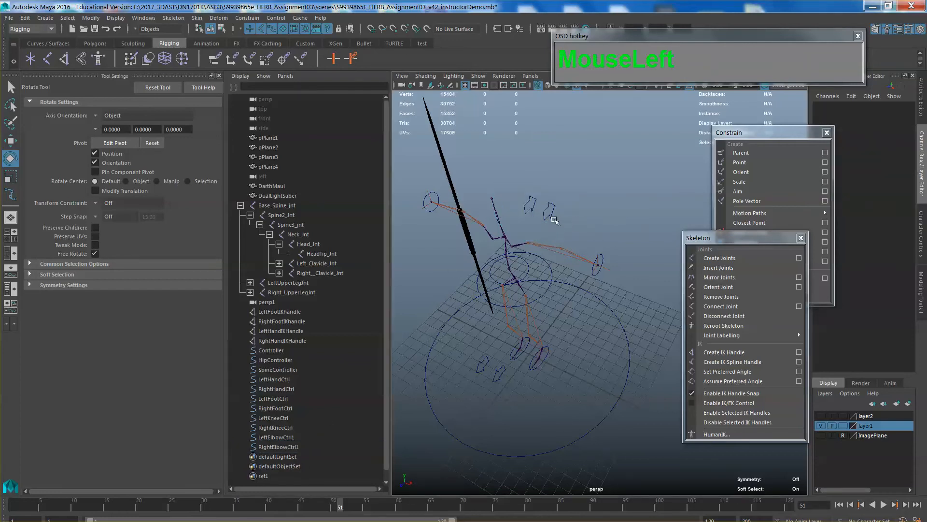
Spread the elbow controllers behind the arms, moving LeftElbowCtrl1 to about 2.503 and RightElbowCtrl1 to about -5.374 in Translate X
{"action": "left_click", "coordinate": [552, 216]}
{"action": "key", "text": "w"}
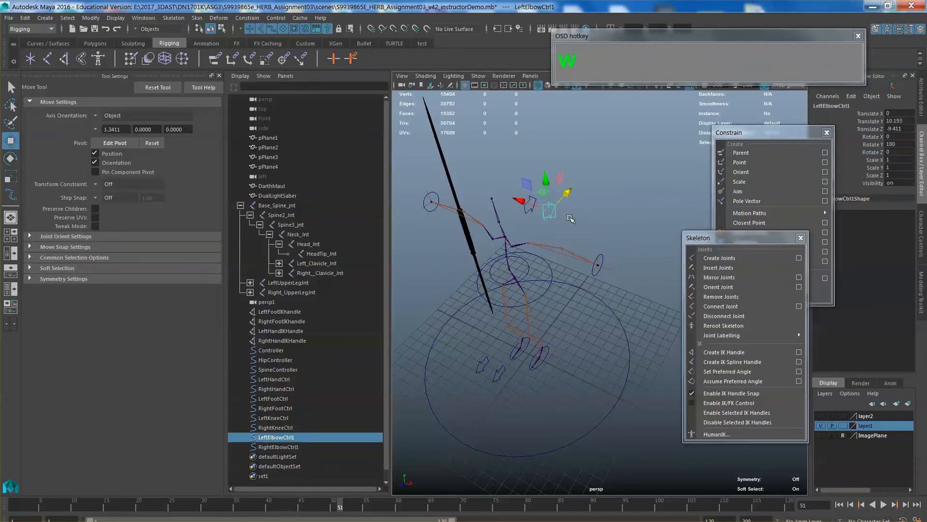
{"action": "left_click_drag", "start_coordinate": [531, 209], "coordinate": [461, 184]}
{"action": "left_click", "coordinate": [535, 199]}
{"action": "left_click_drag", "start_coordinate": [461, 184], "coordinate": [427, 212], "text": "alt"}
{"action": "middle_click_drag", "start_coordinate": [427, 212], "coordinate": [432, 169], "text": "alt"}
{"action": "left_click_drag", "start_coordinate": [432, 169], "coordinate": [480, 242], "text": "alt"}
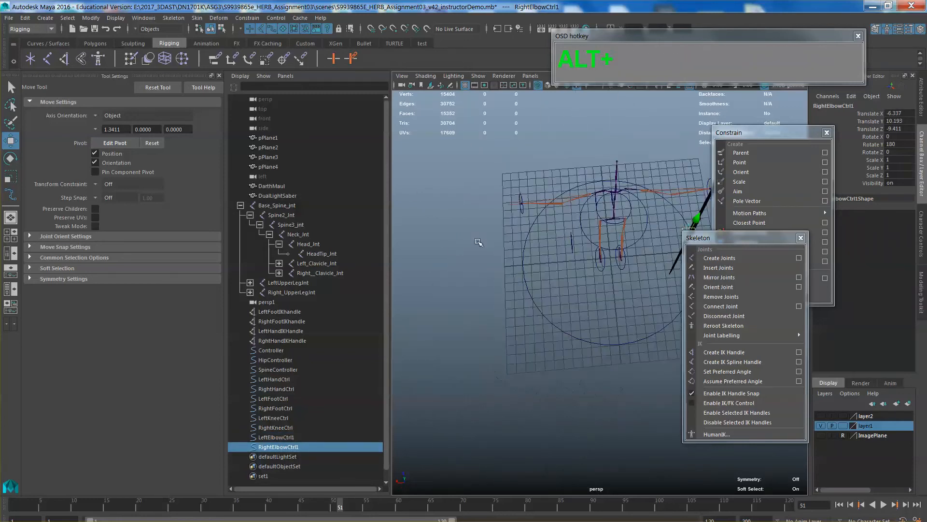
{"action": "middle_click_drag", "start_coordinate": [480, 242], "coordinate": [427, 237], "text": "alt"}
{"action": "left_click_drag", "start_coordinate": [427, 237], "coordinate": [528, 251], "text": "alt"}
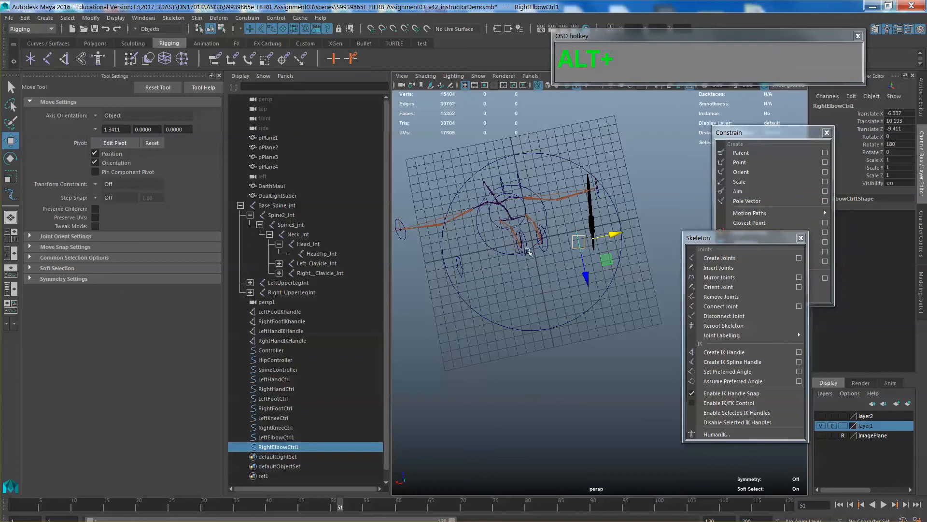
{"action": "left_click_drag", "start_coordinate": [611, 235], "coordinate": [598, 238]}
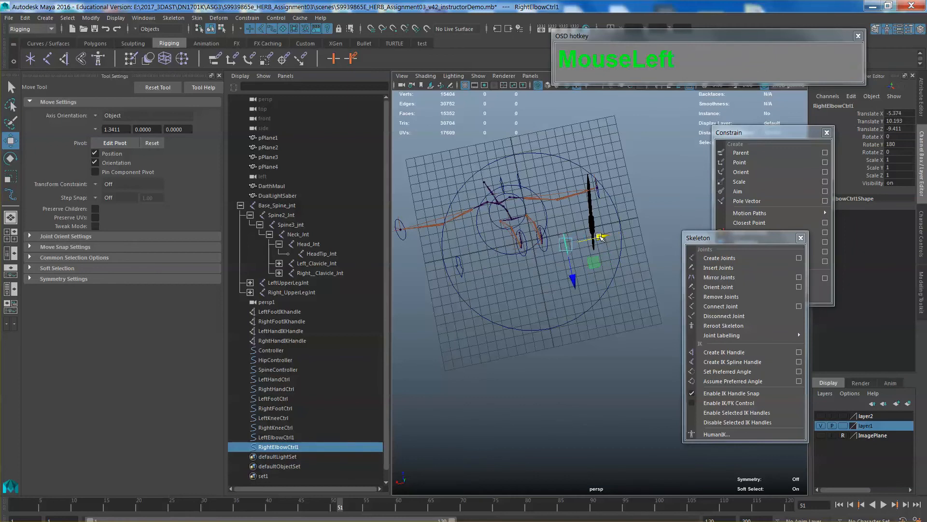
{"action": "middle_click_drag", "start_coordinate": [488, 263], "coordinate": [550, 264], "text": "alt"}
Move LeftElbowCtrl1 to about 3.116 in Translate X and freeze its transformations
{"action": "left_click", "coordinate": [534, 266]}
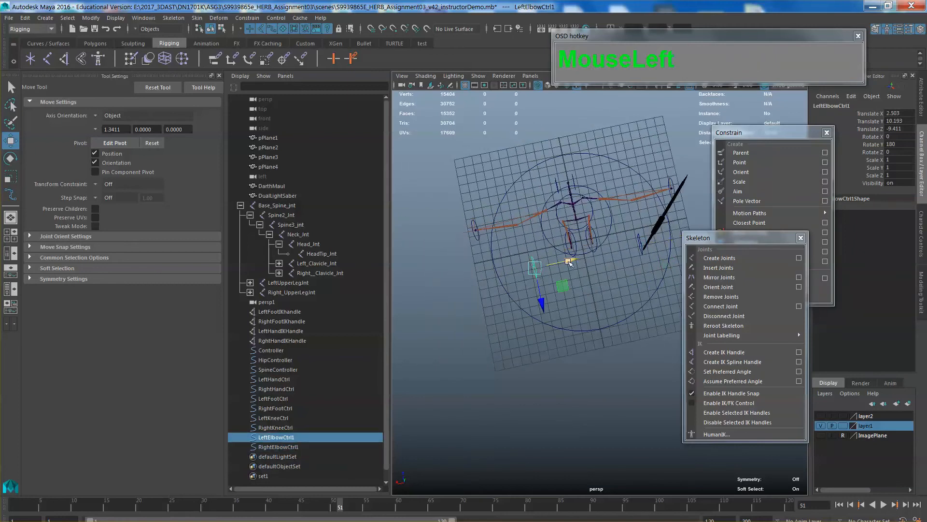
{"action": "left_click_drag", "start_coordinate": [569, 263], "coordinate": [598, 255], "text": "alt"}
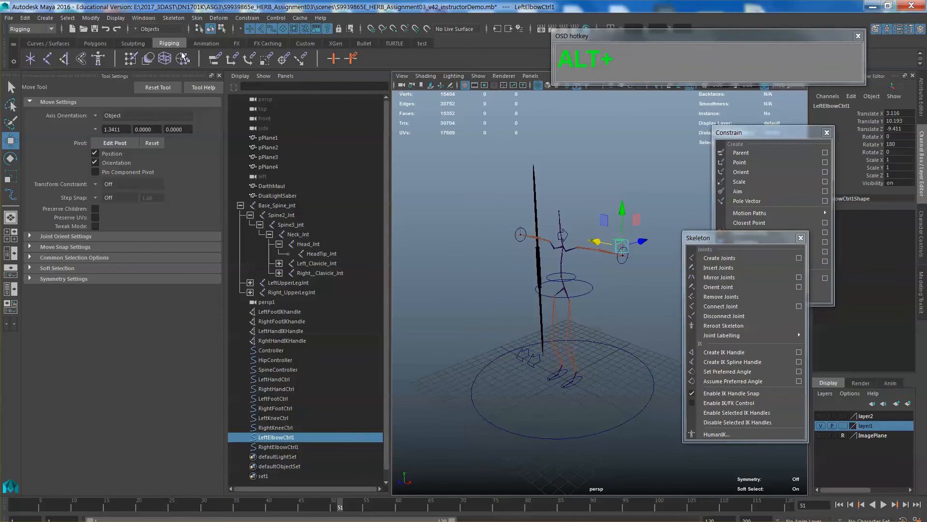
{"action": "left_click", "coordinate": [91, 18]}
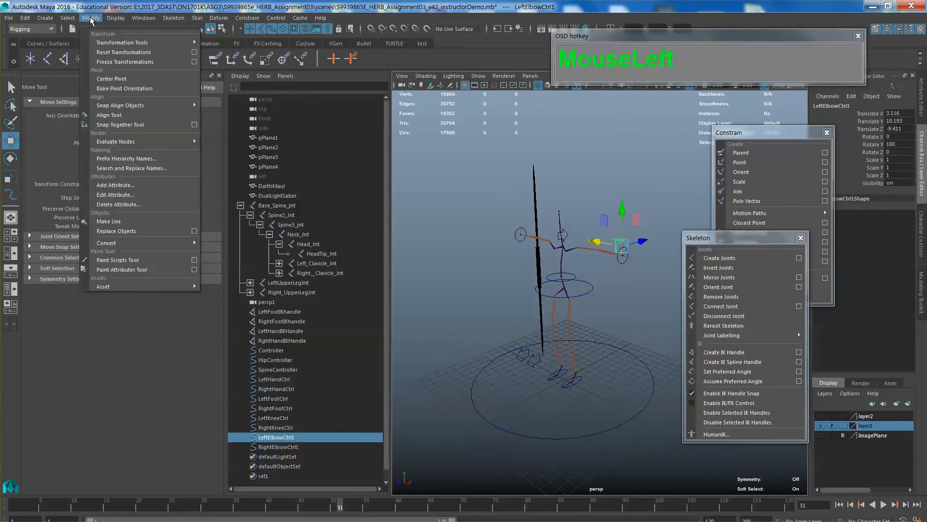
{"action": "left_click", "coordinate": [113, 62]}
Freeze the transformations of RightElbowCtrl1 and clear the selection
{"action": "left_click", "coordinate": [563, 235]}
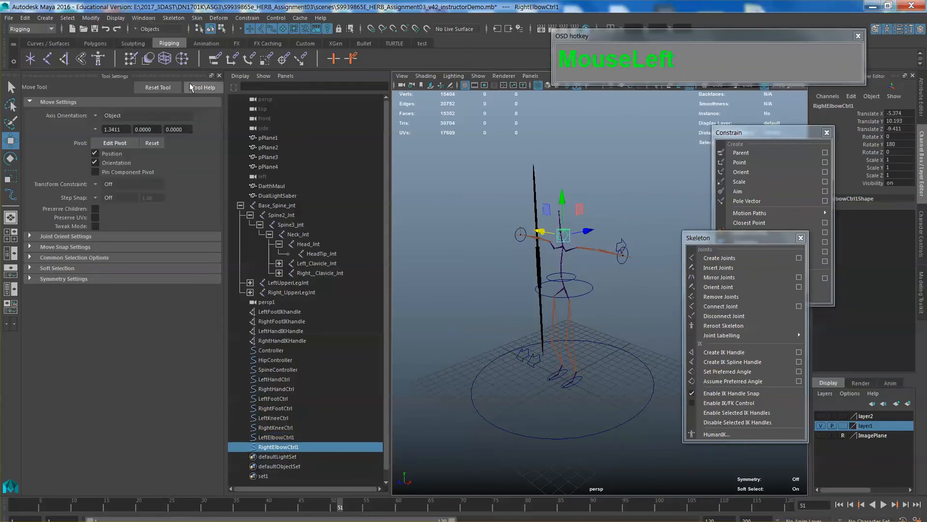
{"action": "left_click", "coordinate": [91, 18]}
{"action": "left_click", "coordinate": [115, 62]}
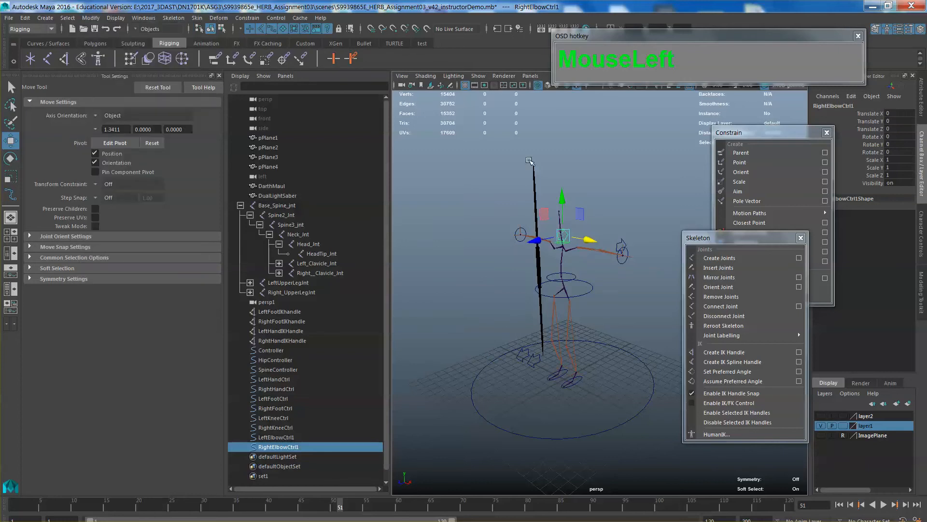
{"action": "scroll", "coordinate": [589, 269], "scroll_direction": "down", "scroll_amount": 5}
{"action": "middle_click_drag", "start_coordinate": [589, 269], "coordinate": [570, 234], "text": "alt"}
{"action": "scroll", "coordinate": [570, 234], "scroll_direction": "up", "scroll_amount": 5}
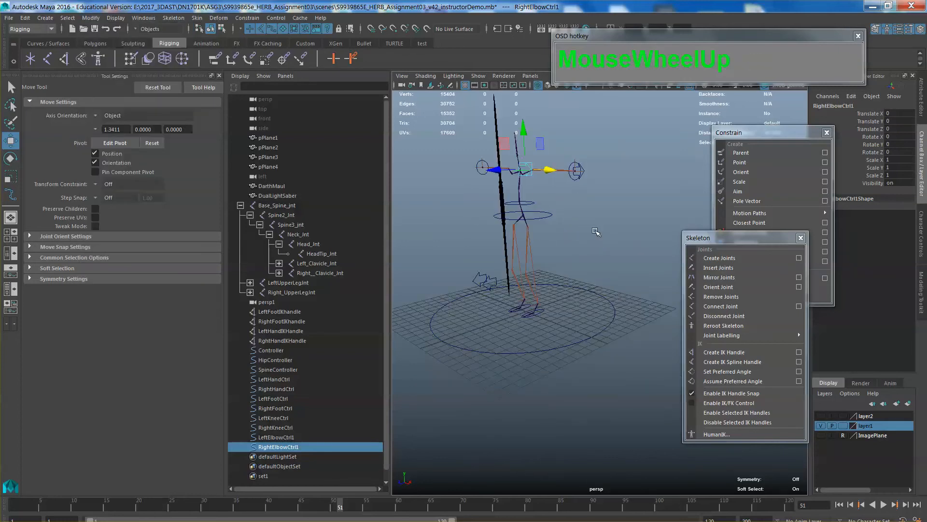
{"action": "left_click", "coordinate": [578, 226]}
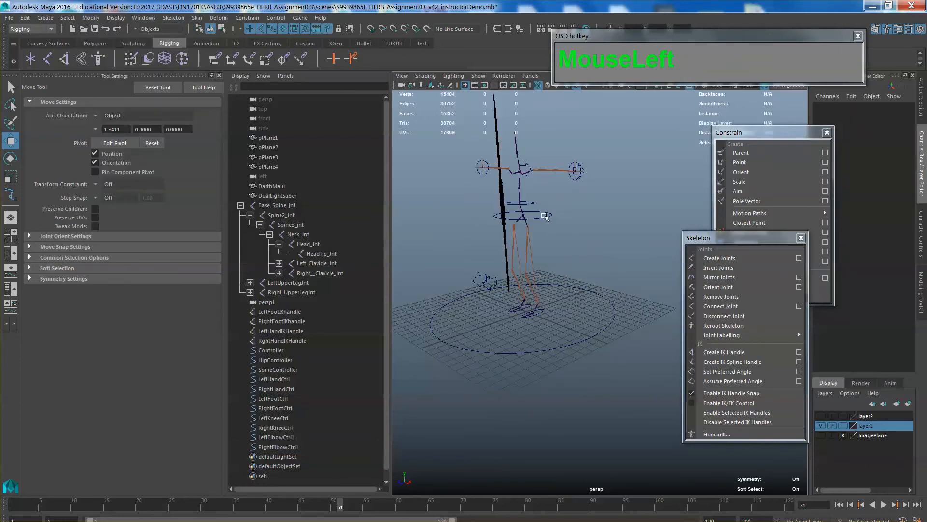
{"action": "left_click", "coordinate": [576, 301]}
Examine the arrangement of all controllers around the skeleton from several angles
{"action": "scroll", "coordinate": [536, 312], "scroll_direction": "up", "scroll_amount": 5}
{"action": "middle_click_drag", "start_coordinate": [507, 309], "coordinate": [606, 276], "text": "alt"}
{"action": "left_click_drag", "start_coordinate": [606, 277], "coordinate": [609, 278], "text": "alt"}
{"action": "scroll", "coordinate": [608, 278], "scroll_direction": "down", "scroll_amount": 3}
{"action": "mouse_move", "coordinate": [606, 274]}
{"action": "middle_mouse_down", "text": "alt"}
{"action": "mouse_move", "coordinate": [601, 288]}
{"action": "mouse_move", "coordinate": [610, 259]}
{"action": "middle_mouse_up", "text": "alt"}
{"action": "middle_click_drag", "start_coordinate": [592, 176], "coordinate": [595, 218], "text": "alt"}
{"action": "left_click_drag", "start_coordinate": [595, 217], "coordinate": [602, 240], "text": "alt"}
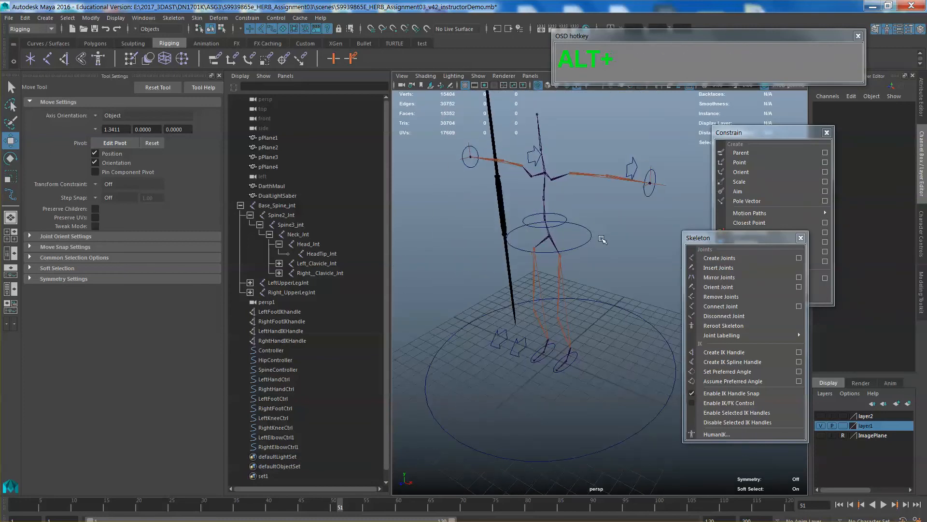
{"action": "middle_click_drag", "start_coordinate": [606, 243], "coordinate": [612, 244], "text": "alt"}
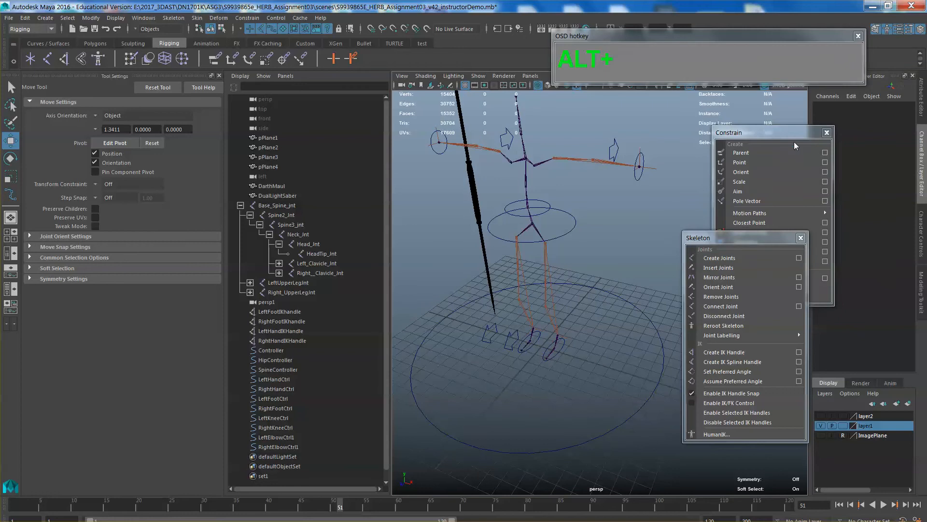
Move the floating Constrain and Skeleton menus out of the viewport and collapse the Base_Spine_jnt hierarchy in the Outliner
{"action": "left_click_drag", "start_coordinate": [794, 140], "coordinate": [893, 163]}
{"action": "left_click_drag", "start_coordinate": [760, 241], "coordinate": [854, 221]}
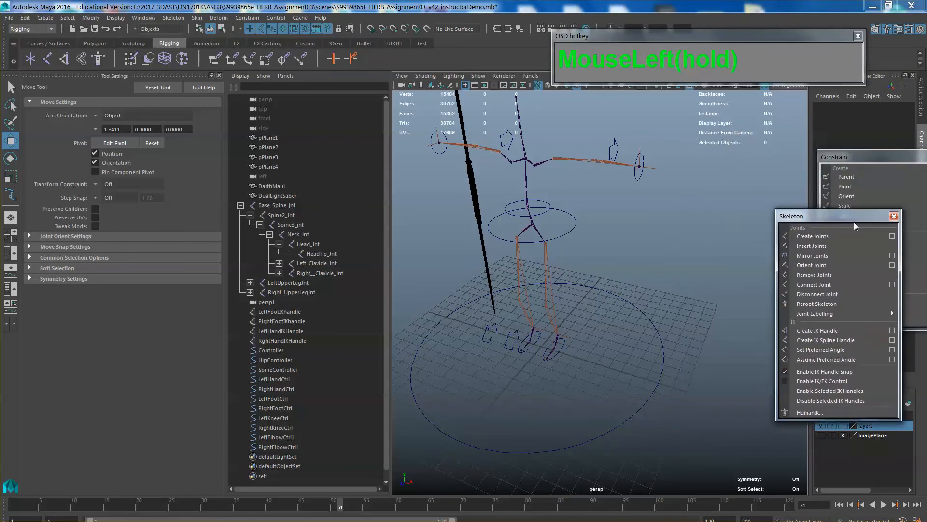
{"action": "scroll", "coordinate": [646, 253], "scroll_direction": "down", "scroll_amount": 5, "text": "alt"}
{"action": "left_click_drag", "start_coordinate": [645, 253], "coordinate": [635, 266], "text": "alt"}
{"action": "scroll", "coordinate": [638, 255], "scroll_direction": "up", "scroll_amount": 5, "text": "alt"}
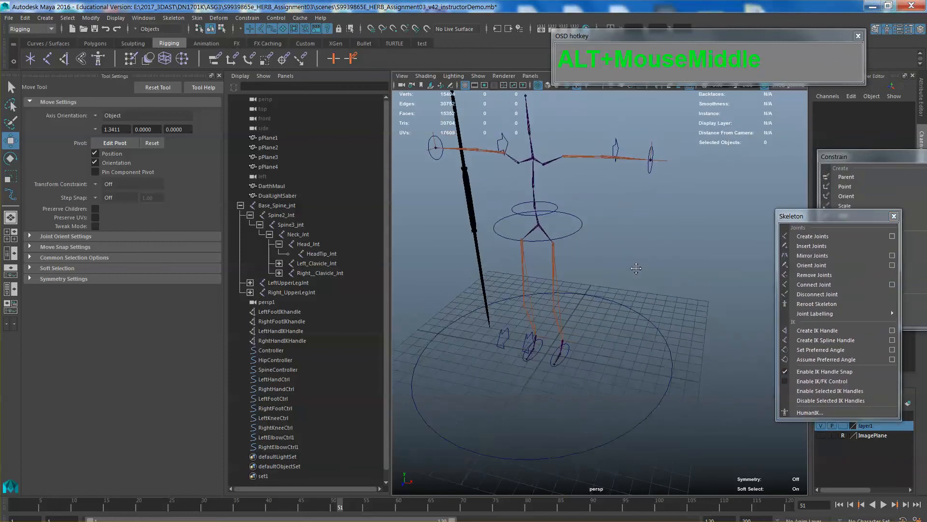
{"action": "middle_click_drag", "start_coordinate": [636, 266], "coordinate": [645, 281], "text": "alt"}
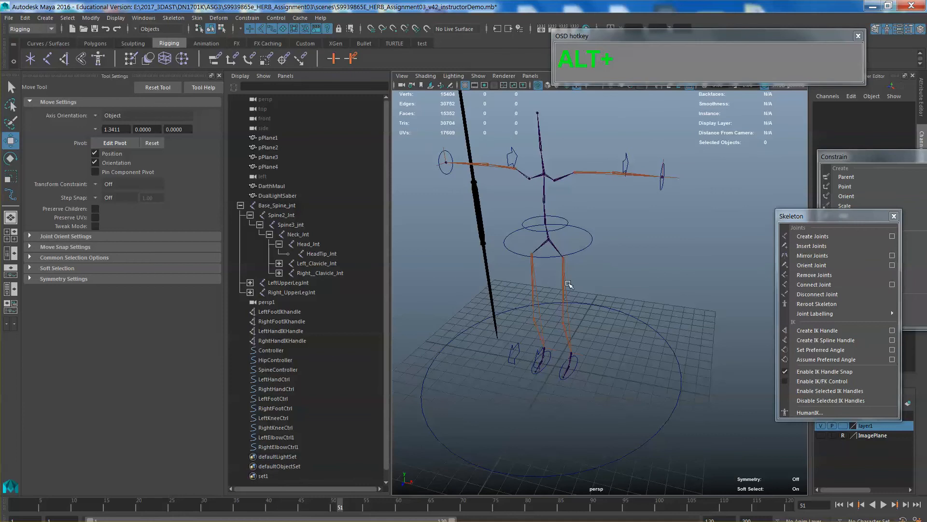
{"action": "left_click", "coordinate": [240, 205]}
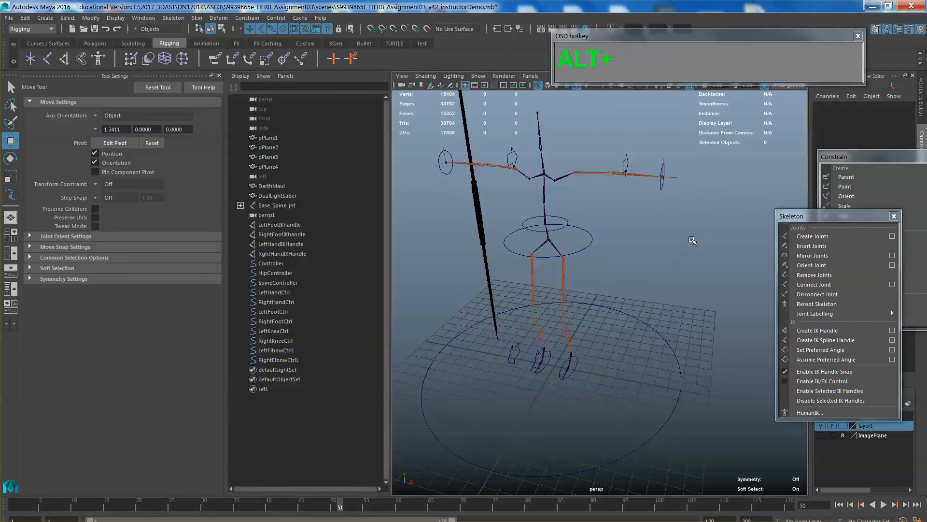
{"action": "left_click_drag", "start_coordinate": [697, 256], "coordinate": [666, 244], "text": "alt"}
{"action": "scroll", "coordinate": [661, 254], "scroll_direction": "down", "scroll_amount": 3, "text": "alt"}
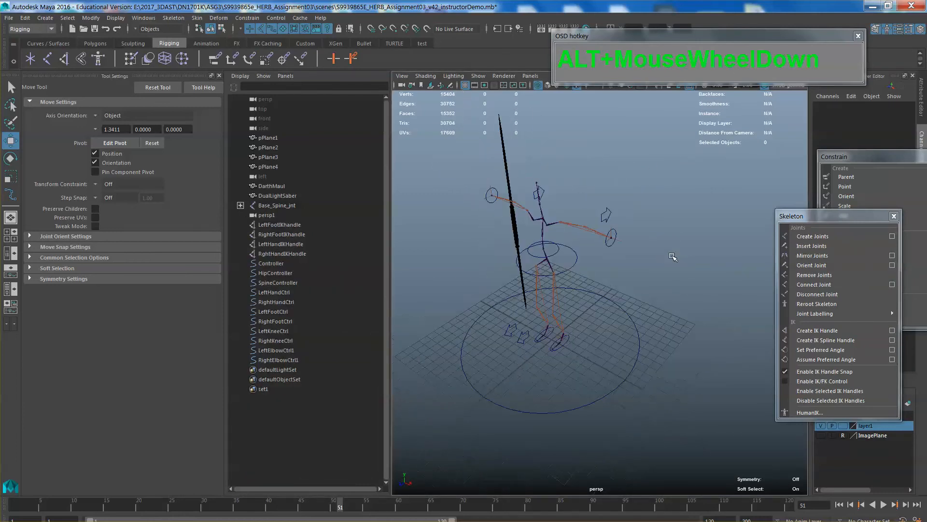
Make layer2 visible to show the character mesh and switch to the front view
{"action": "left_click_drag", "start_coordinate": [817, 219], "coordinate": [701, 163]}
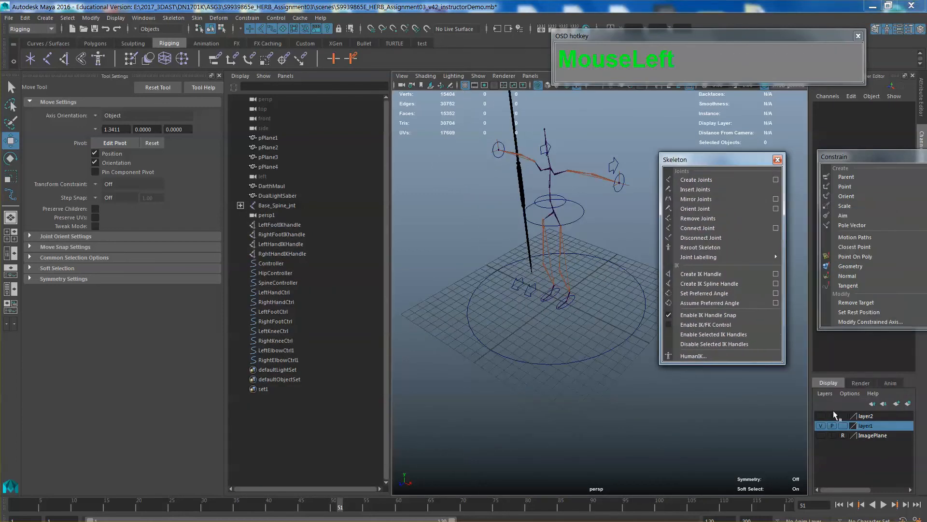
{"action": "left_click", "coordinate": [820, 417]}
{"action": "left_click_drag", "start_coordinate": [637, 285], "coordinate": [579, 344], "text": "alt"}
{"action": "key", "text": "space"}
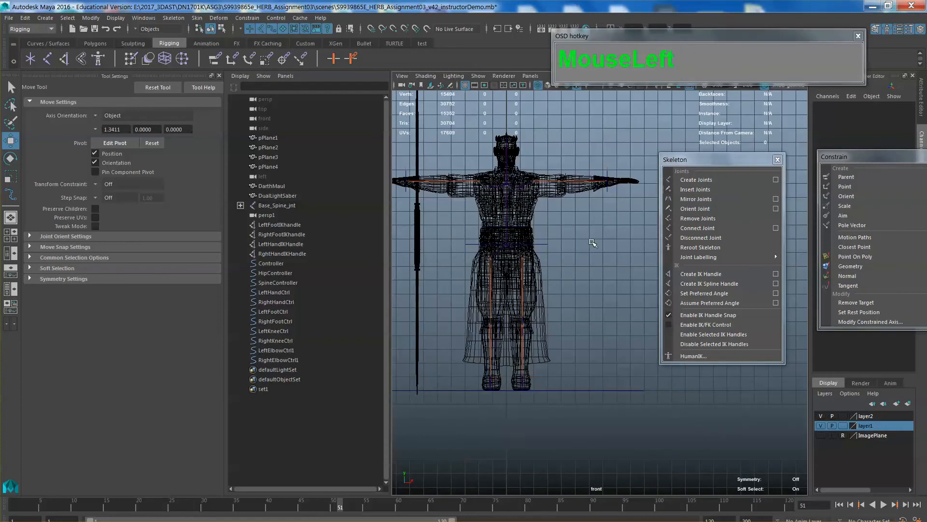
Place a chain of four joints in the front view along the character's left hand, from the palm to the fingertip
{"action": "scroll", "coordinate": [564, 255], "scroll_direction": "up", "scroll_amount": 5, "text": "alt"}
{"action": "scroll", "coordinate": [564, 255], "scroll_direction": "up", "scroll_amount": 2, "text": "alt"}
{"action": "middle_click_drag", "start_coordinate": [564, 255], "coordinate": [590, 355], "text": "alt"}
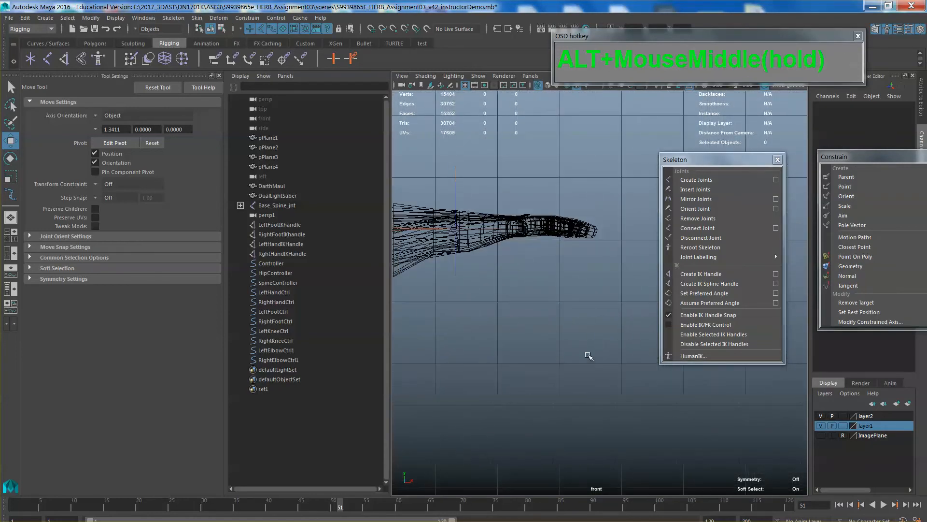
{"action": "scroll", "coordinate": [570, 240], "scroll_direction": "up", "scroll_amount": 2}
{"action": "middle_click_drag", "start_coordinate": [570, 240], "coordinate": [561, 265], "text": "alt"}
{"action": "scroll", "coordinate": [561, 311], "scroll_direction": "up", "scroll_amount": 3}
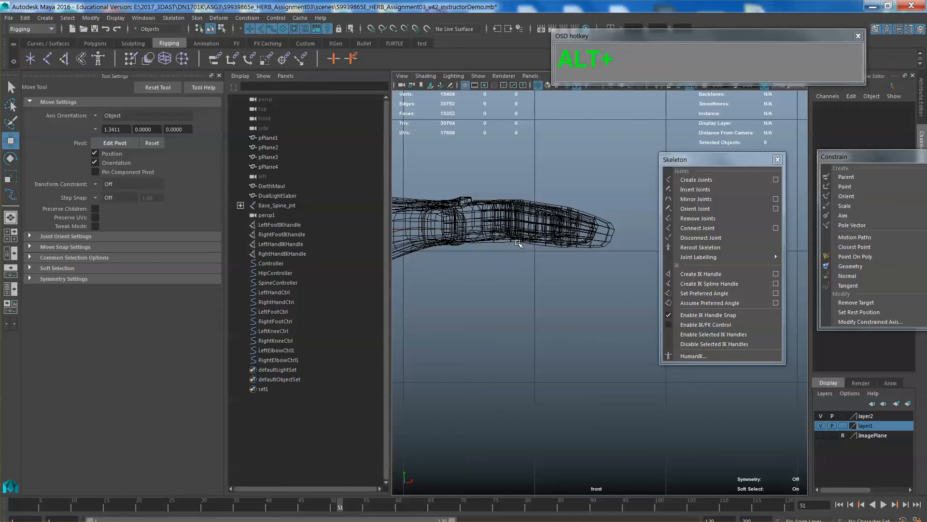
{"action": "scroll", "coordinate": [523, 258], "scroll_direction": "down", "scroll_amount": 5, "text": "alt"}
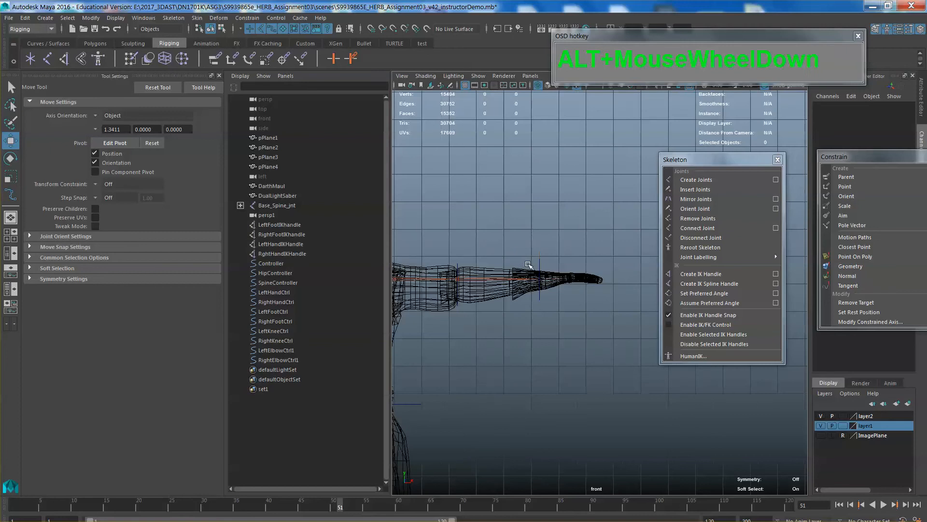
{"action": "middle_click_drag", "start_coordinate": [523, 258], "coordinate": [491, 268], "text": "alt"}
{"action": "scroll", "coordinate": [522, 218], "scroll_direction": "up", "scroll_amount": 4, "text": "alt"}
{"action": "scroll", "coordinate": [527, 275], "scroll_direction": "up", "scroll_amount": 1}
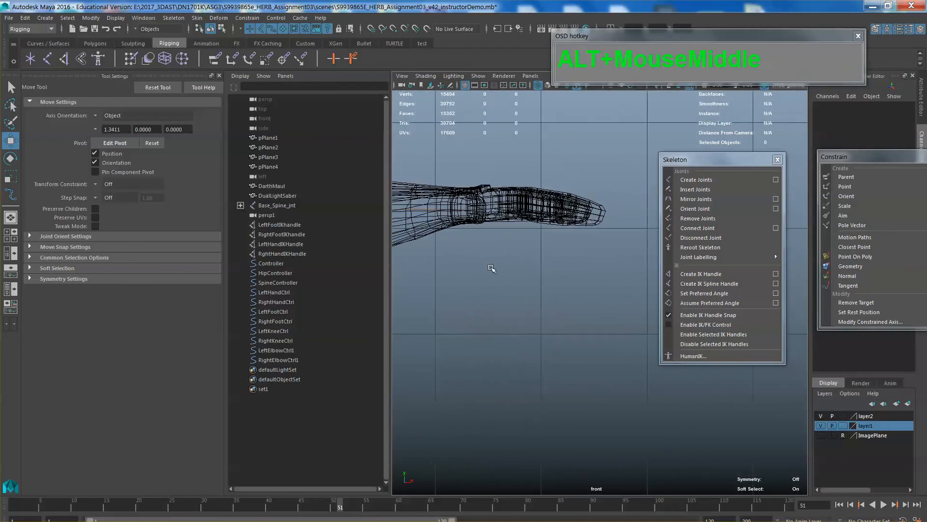
{"action": "left_click", "coordinate": [47, 59]}
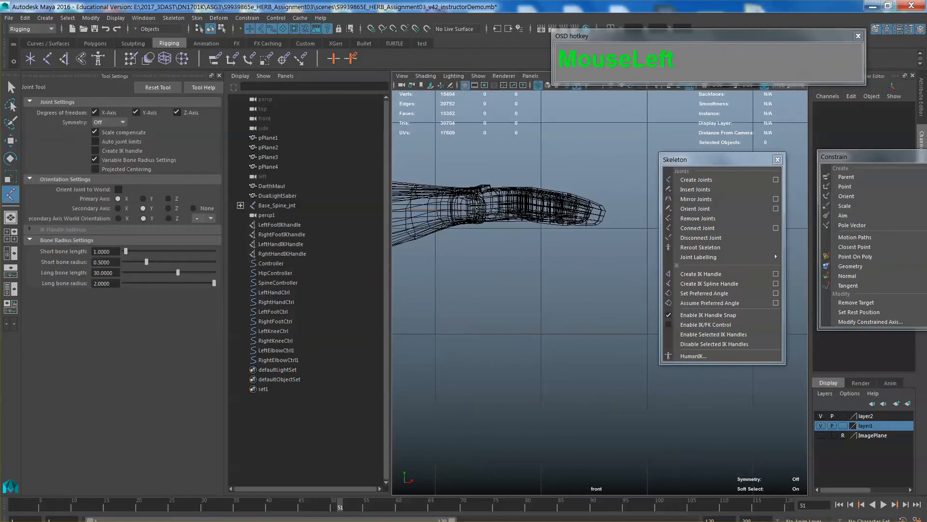
{"action": "left_click", "coordinate": [458, 208]}
{"action": "left_click", "coordinate": [505, 204]}
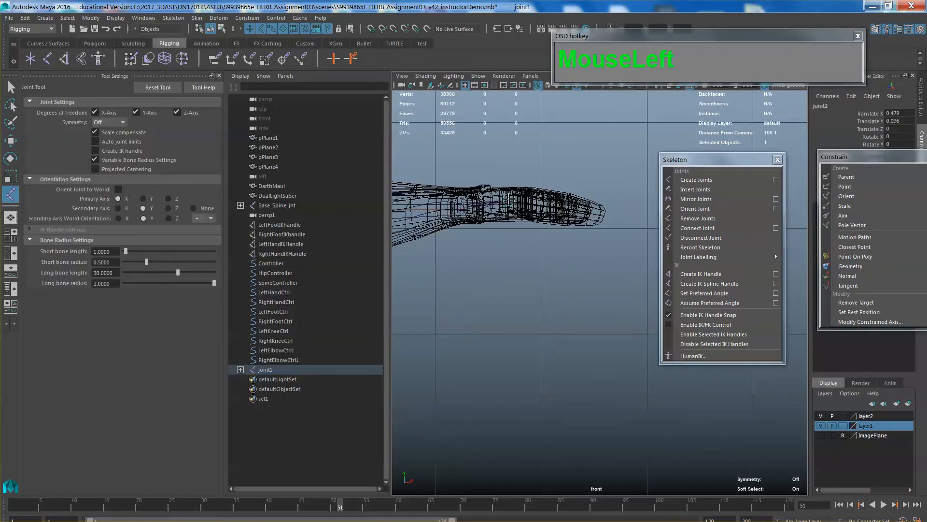
{"action": "left_click", "coordinate": [550, 206]}
{"action": "left_click", "coordinate": [587, 216]}
Examine the new finger joint chain against the hand mesh in the perspective view, keeping the Skeleton menu out of the way
{"action": "key", "text": "space"}
{"action": "left_click_drag", "start_coordinate": [570, 248], "coordinate": [531, 256]}
{"action": "right_click_drag", "start_coordinate": [526, 258], "coordinate": [547, 268], "text": "alt"}
{"action": "left_click_drag", "start_coordinate": [547, 267], "coordinate": [601, 232], "text": "alt"}
{"action": "scroll", "coordinate": [601, 231], "scroll_direction": "up", "scroll_amount": 4}
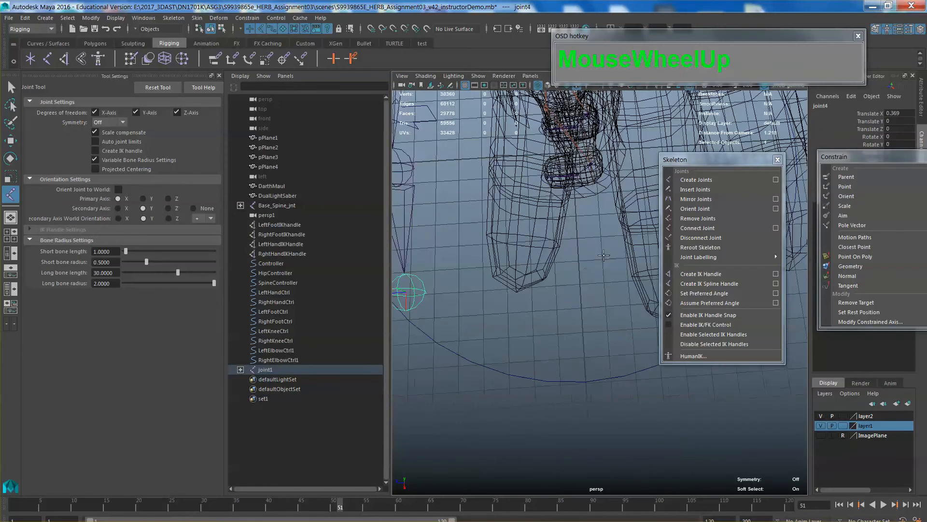
{"action": "middle_click_drag", "start_coordinate": [602, 208], "coordinate": [604, 264], "text": "alt"}
{"action": "scroll", "coordinate": [604, 264], "scroll_direction": "down", "scroll_amount": 4}
{"action": "left_click_drag", "start_coordinate": [712, 160], "coordinate": [779, 157]}
{"action": "scroll", "coordinate": [599, 261], "scroll_direction": "up", "scroll_amount": 5}
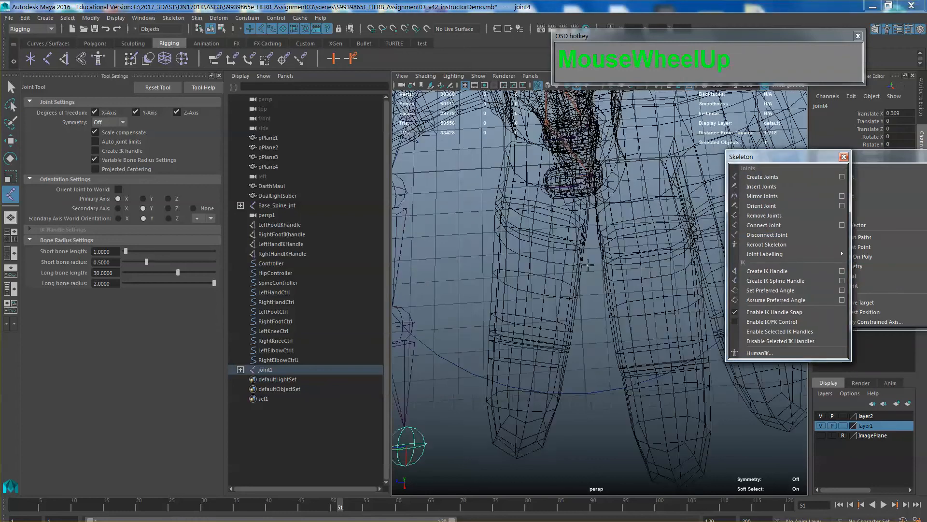
{"action": "middle_click_drag", "start_coordinate": [541, 265], "coordinate": [587, 269], "text": "alt"}
{"action": "scroll", "coordinate": [598, 265], "scroll_direction": "down", "scroll_amount": 6}
Finish the joint chain and, in the top view, move it onto the left index finger at about -0.495 in Translate Z
{"action": "key", "text": "space"}
{"action": "left_click_drag", "start_coordinate": [588, 268], "coordinate": [555, 273]}
{"action": "scroll", "coordinate": [597, 286], "scroll_direction": "up", "scroll_amount": 5}
{"action": "middle_click_drag", "start_coordinate": [672, 285], "coordinate": [588, 286], "text": "alt"}
{"action": "key", "text": "Return"}
{"action": "key", "text": "w"}
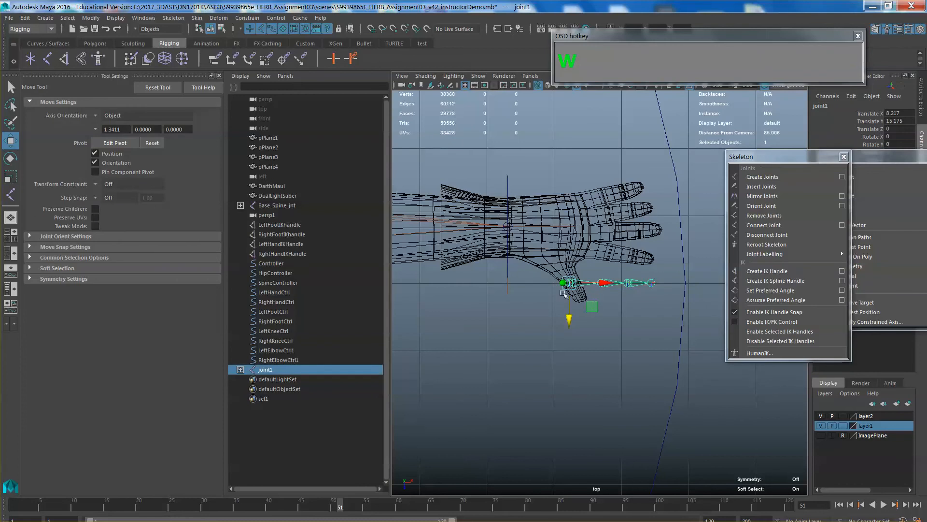
{"action": "scroll", "coordinate": [589, 304], "scroll_direction": "up", "scroll_amount": 2}
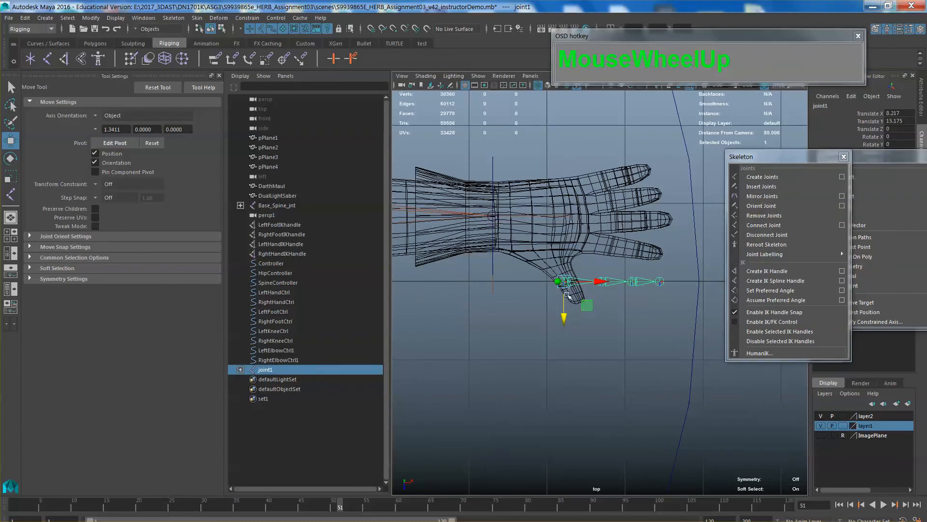
{"action": "left_click_drag", "start_coordinate": [564, 308], "coordinate": [564, 273]}
Rotate the finger chain to about -10.929 in Rotate Y along the index finger and shift it to about -0.575 in Translate Z
{"action": "key", "text": "e"}
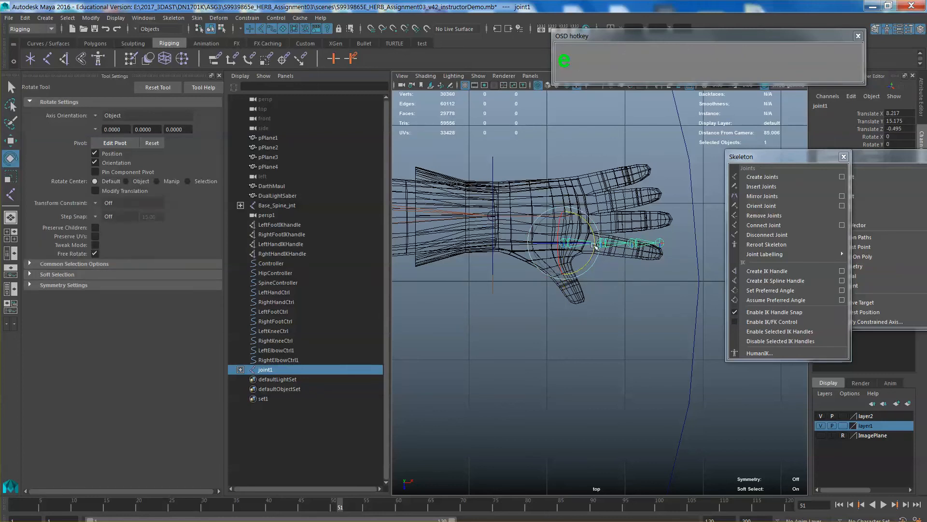
{"action": "left_click_drag", "start_coordinate": [595, 246], "coordinate": [584, 264]}
{"action": "key", "text": "w"}
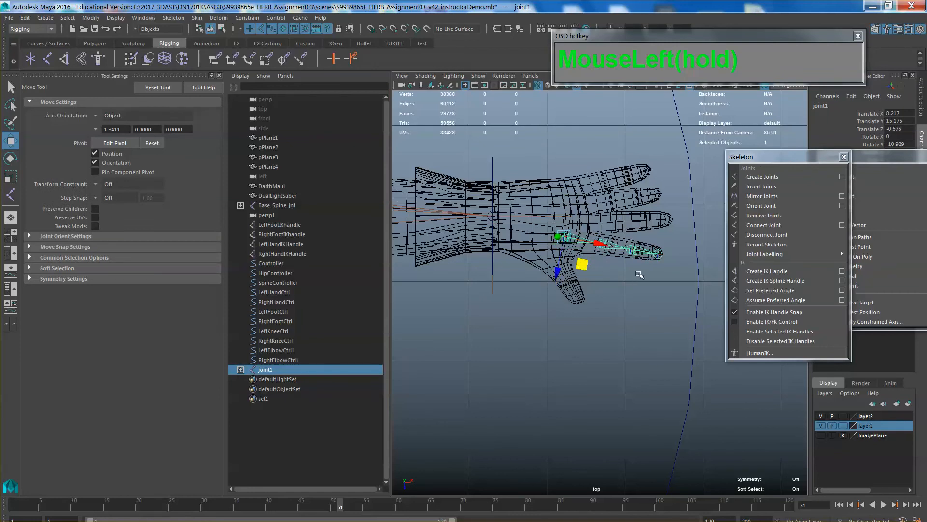
{"action": "scroll", "coordinate": [641, 275], "scroll_direction": "up", "scroll_amount": 3}
{"action": "middle_click_drag", "start_coordinate": [632, 280], "coordinate": [602, 299], "text": "alt"}
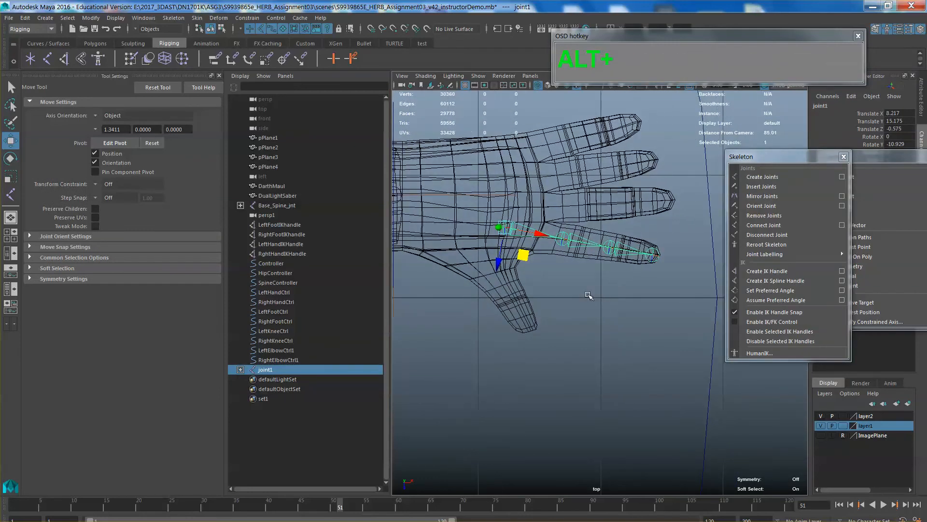
Fine-tune the root finger joint in the top view to about 8.268 in Translate X and -0.562 in Translate Z
{"action": "key", "text": "space"}
{"action": "left_click_drag", "start_coordinate": [550, 287], "coordinate": [521, 273]}
{"action": "key", "text": "space"}
{"action": "middle_click_drag", "start_coordinate": [561, 279], "coordinate": [559, 291], "text": "alt"}
{"action": "left_click_drag", "start_coordinate": [503, 256], "coordinate": [507, 259]}
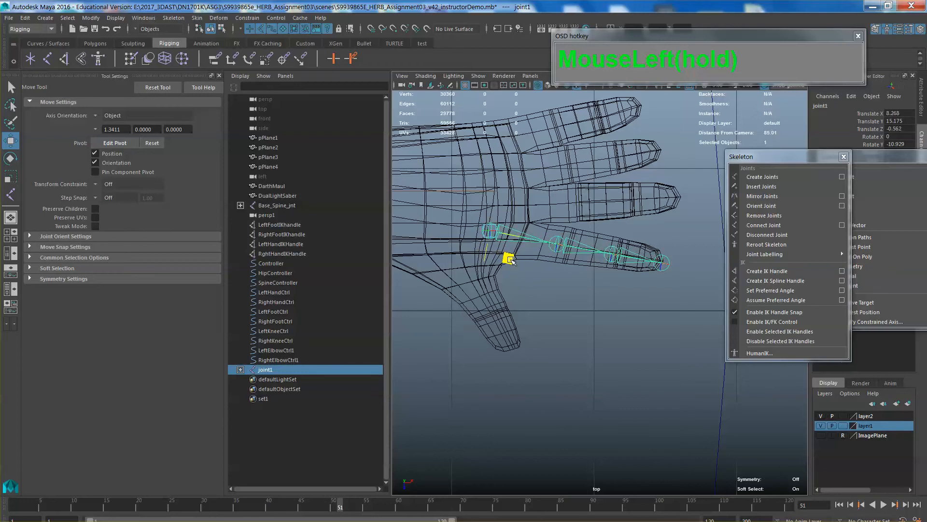
Nudge joint2, joint3 and joint4 to fit the index finger's knuckles and tip, and reselect the root joint1
{"action": "left_click", "coordinate": [555, 249]}
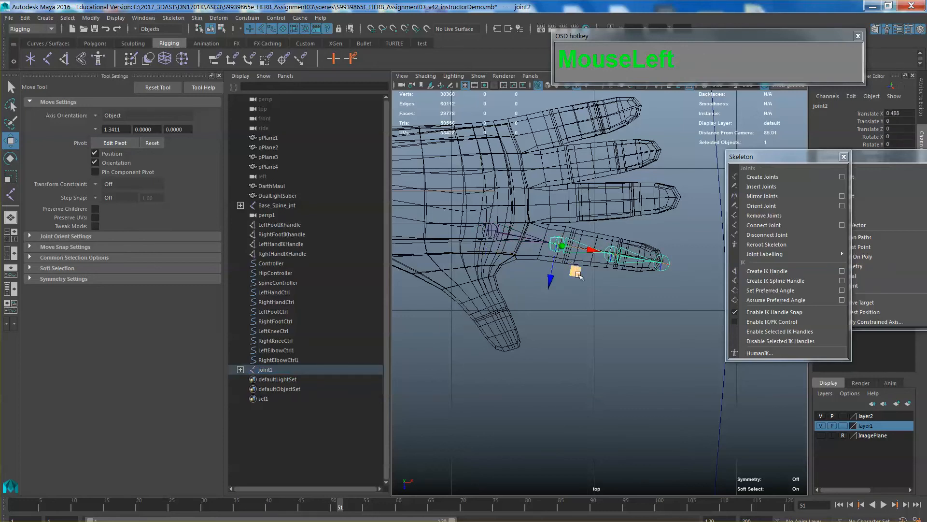
{"action": "left_click_drag", "start_coordinate": [579, 276], "coordinate": [630, 282]}
{"action": "left_click", "coordinate": [616, 263]}
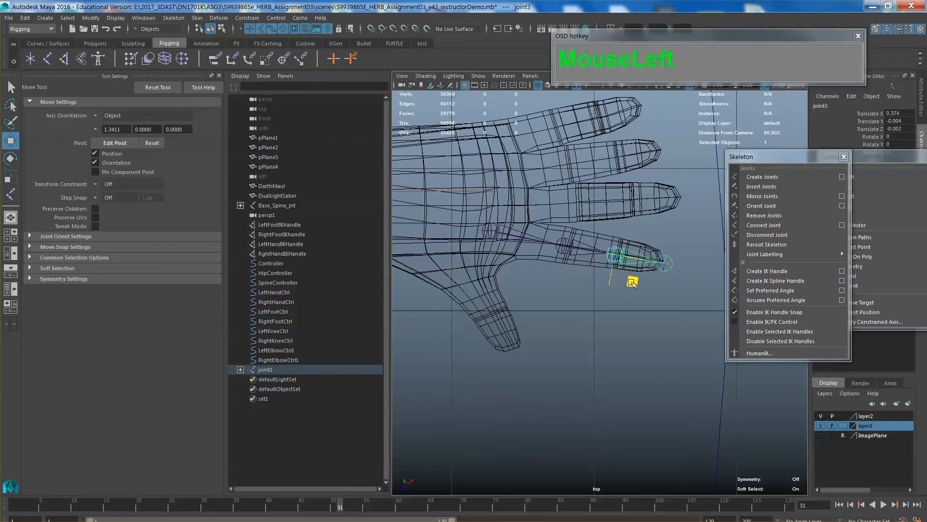
{"action": "left_click", "coordinate": [666, 268]}
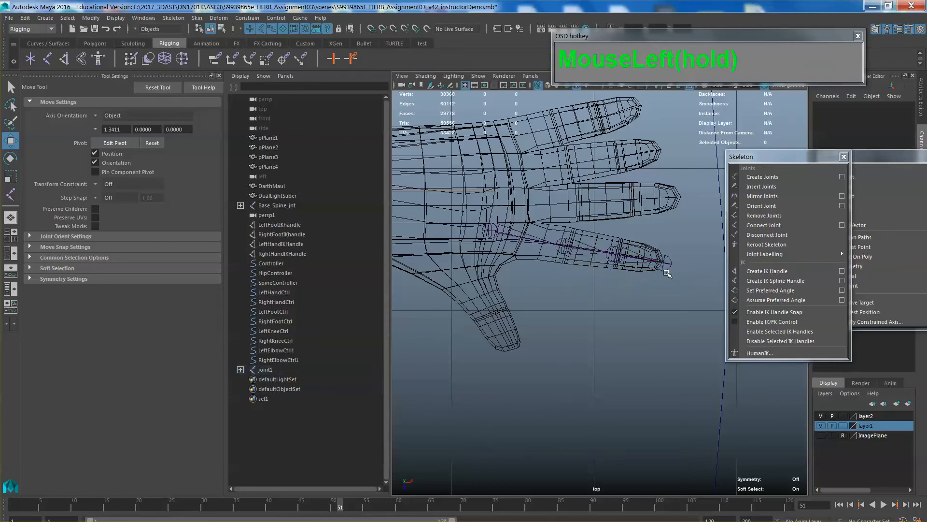
{"action": "left_click_drag", "start_coordinate": [665, 267], "coordinate": [670, 265]}
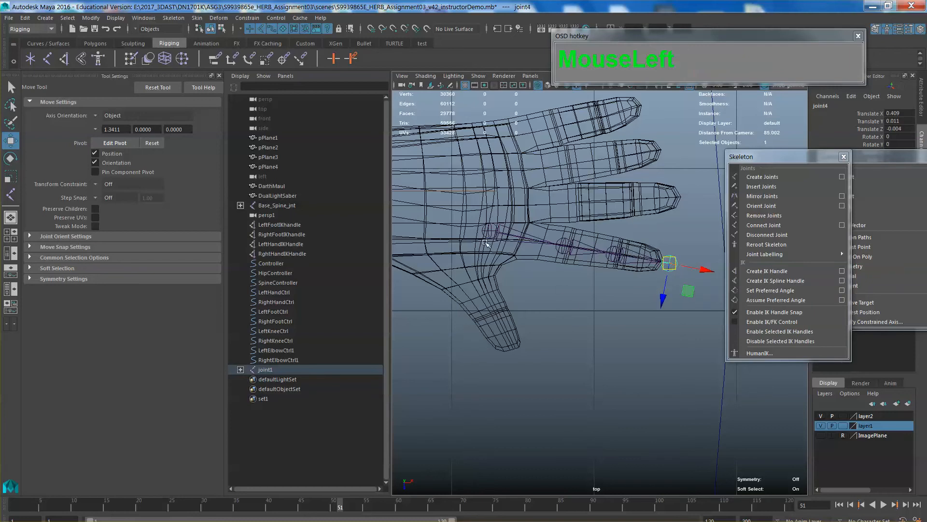
{"action": "left_click", "coordinate": [488, 234]}
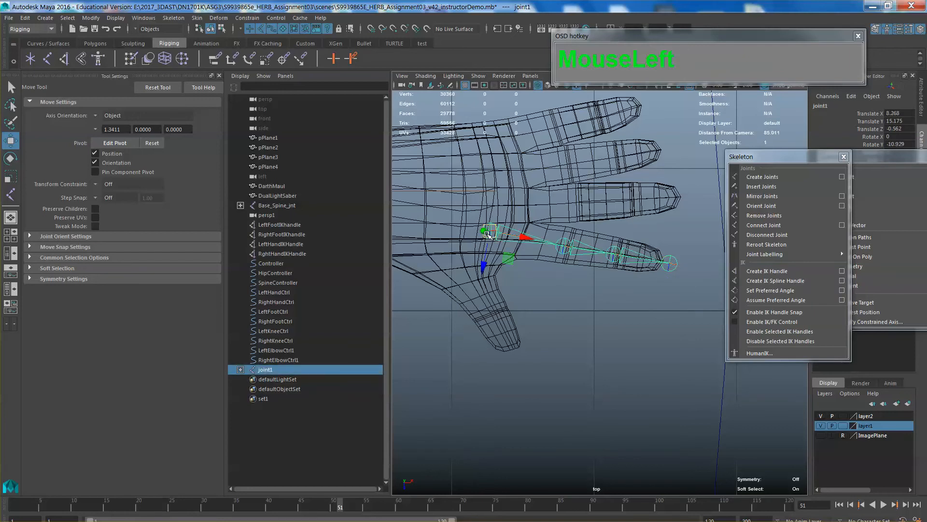
Duplicate the index finger chain onto the middle finger at about 8.309 Translate X, -0.779 Translate Z and 0.397 Rotate Y
{"action": "key", "text": "ctrl+d"}
{"action": "left_click_drag", "start_coordinate": [508, 259], "coordinate": [517, 235]}
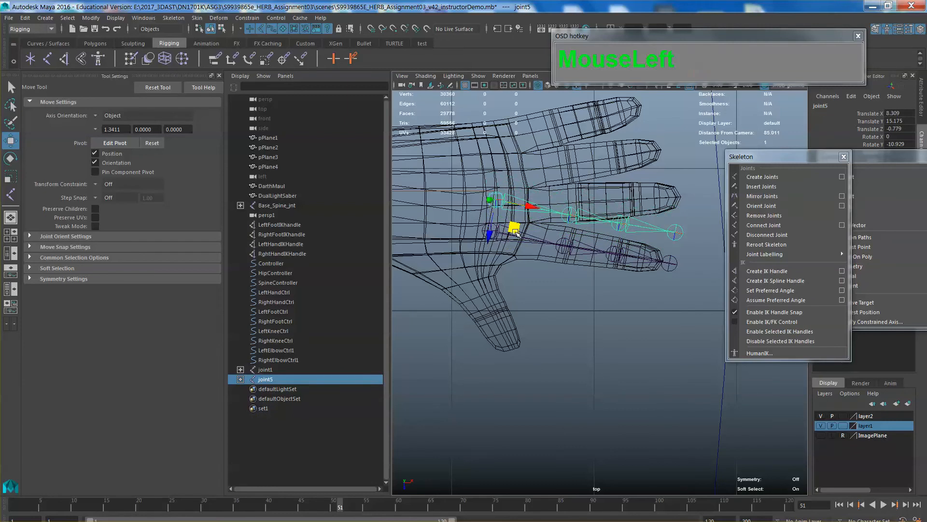
{"action": "key", "text": "e"}
{"action": "left_click_drag", "start_coordinate": [526, 192], "coordinate": [525, 185]}
{"action": "key", "text": "w"}
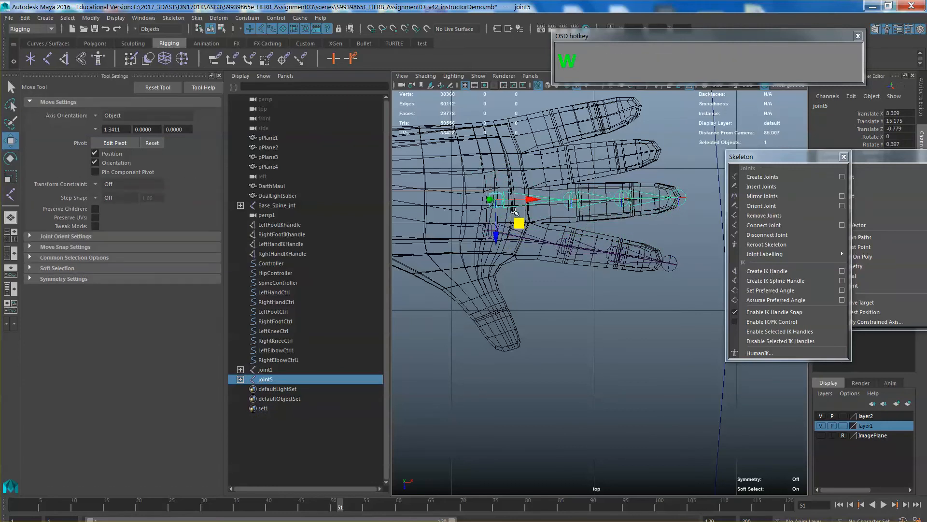
Duplicate the middle finger chain onto the ring finger at about 8.282 Translate X, -0.962 Translate Z and 8.177 Rotate Y
{"action": "left_click_drag", "start_coordinate": [517, 226], "coordinate": [526, 190]}
{"action": "key", "text": "ctrl+d"}
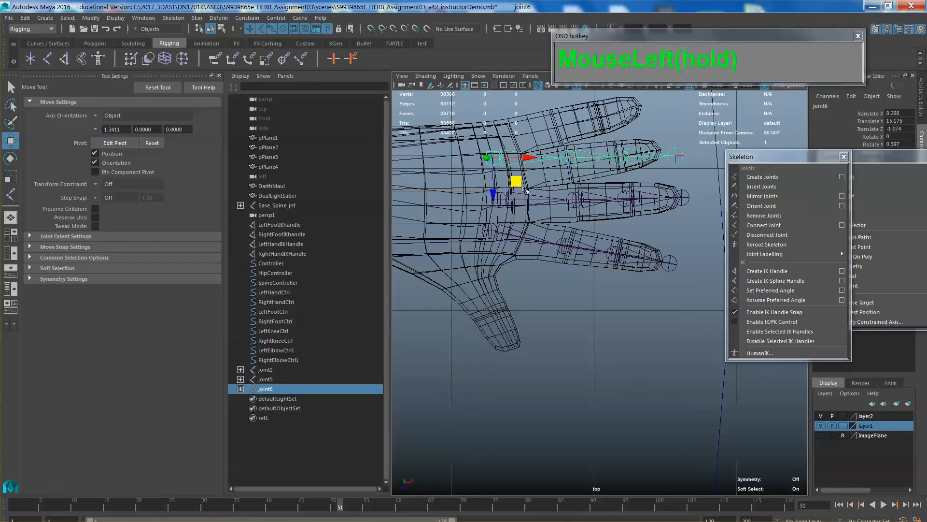
{"action": "key", "text": "e"}
{"action": "left_click_drag", "start_coordinate": [522, 146], "coordinate": [521, 139]}
{"action": "key", "text": "w"}
{"action": "mouse_move", "coordinate": [519, 178]}
{"action": "left_mouse_down"}
{"action": "mouse_move", "coordinate": [507, 195]}
{"action": "mouse_move", "coordinate": [517, 194]}
{"action": "left_mouse_up"}
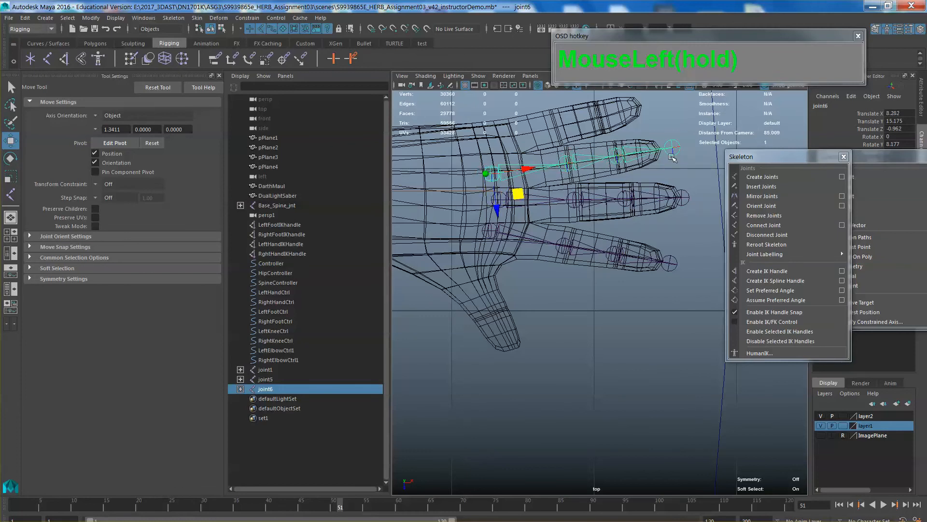
Nudge the ring finger chain's child joints to fit its knuckles and fingertip
{"action": "left_click", "coordinate": [680, 155]}
{"action": "left_click_drag", "start_coordinate": [681, 155], "coordinate": [571, 172]}
{"action": "left_click", "coordinate": [618, 164]}
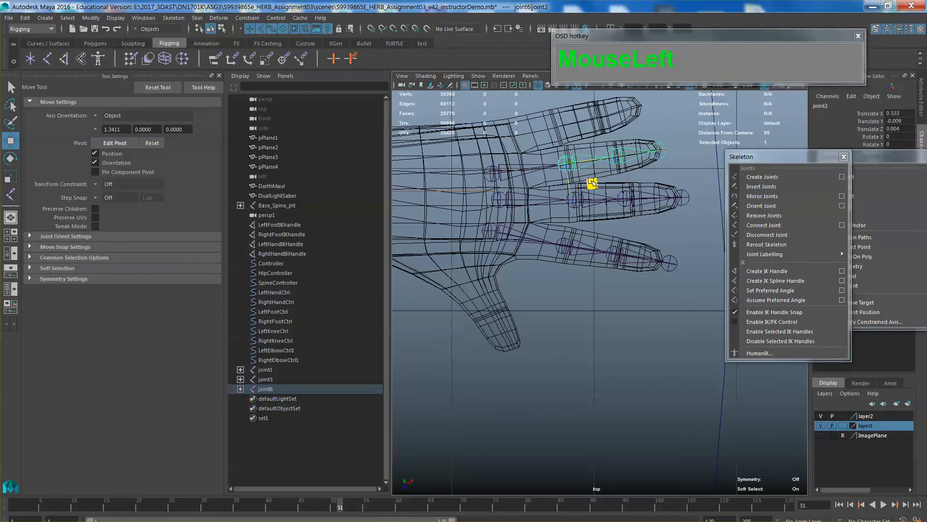
Duplicate the ring finger chain onto the little finger at about 8.19 Translate X, -1.182 Translate Z and 13.505 Rotate Y
{"action": "left_click", "coordinate": [492, 180]}
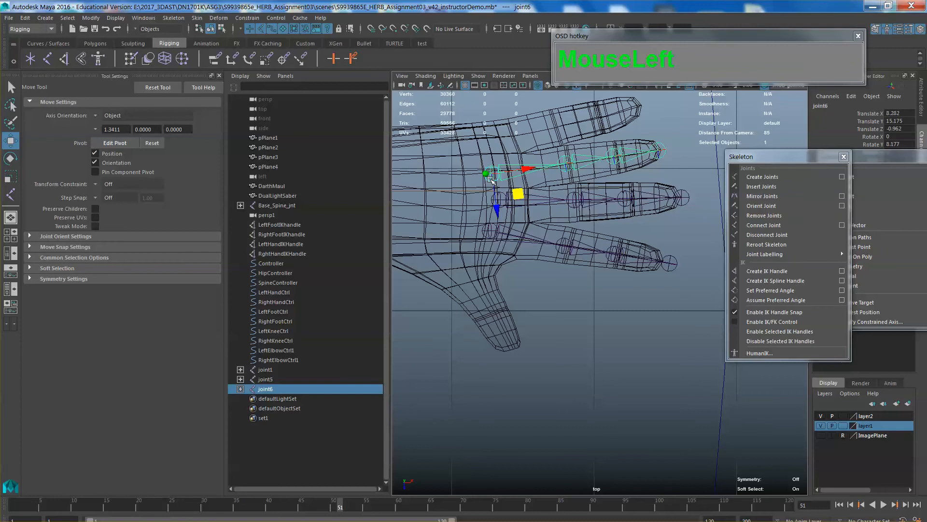
{"action": "key", "text": "ctrl+d"}
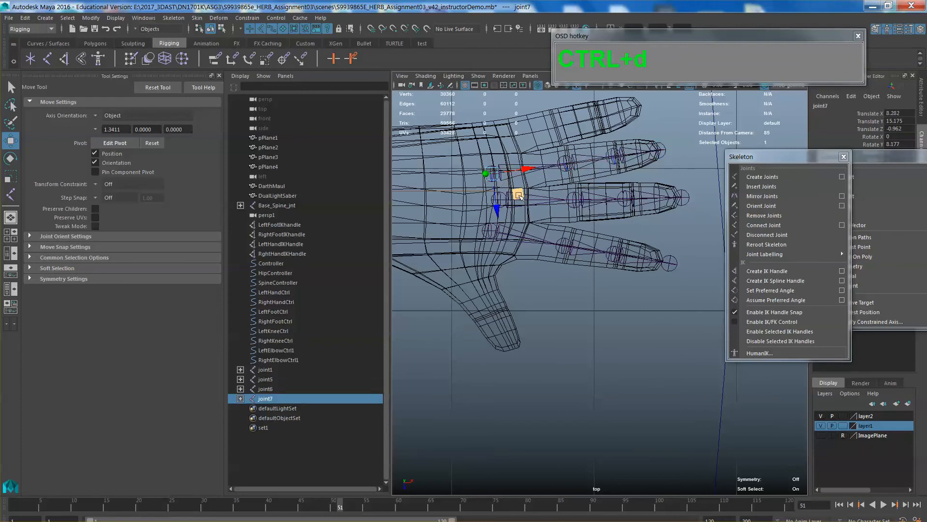
{"action": "left_click_drag", "start_coordinate": [520, 195], "coordinate": [504, 161]}
{"action": "key", "text": "e"}
{"action": "key", "text": "w"}
{"action": "left_click_drag", "start_coordinate": [557, 129], "coordinate": [500, 146]}
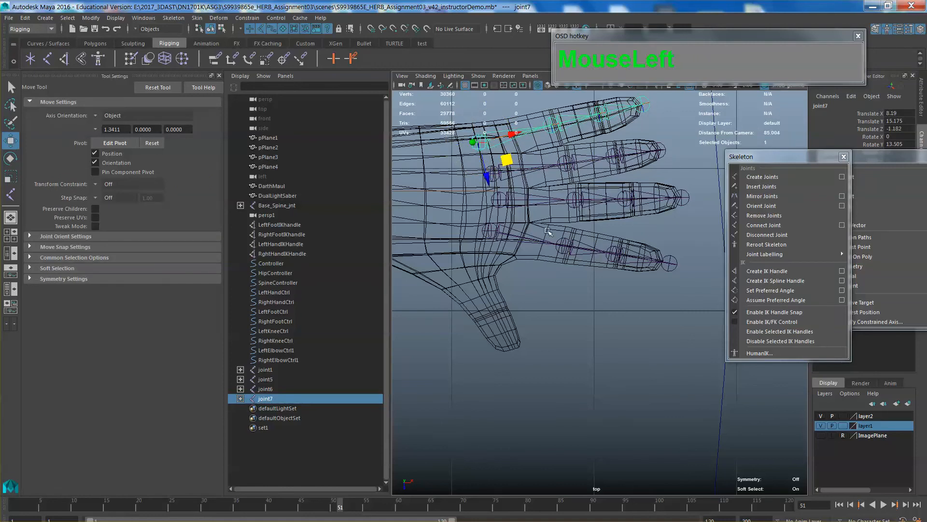
Duplicate the little finger chain joint7, move the copy to the thumb and rotate it to about -53.157 in Rotate Y
{"action": "left_click", "coordinate": [565, 290]}
{"action": "left_click", "coordinate": [492, 238]}
{"action": "left_click", "coordinate": [562, 295]}
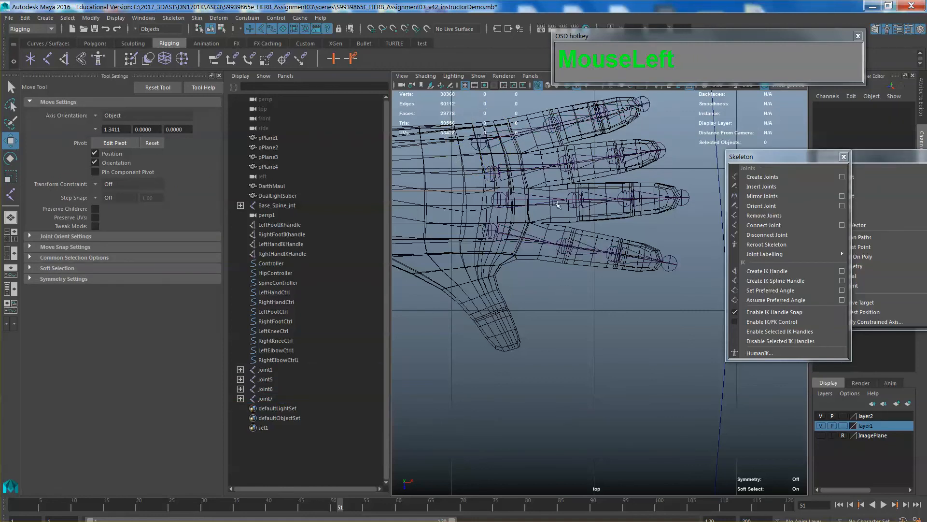
{"action": "left_click", "coordinate": [476, 144]}
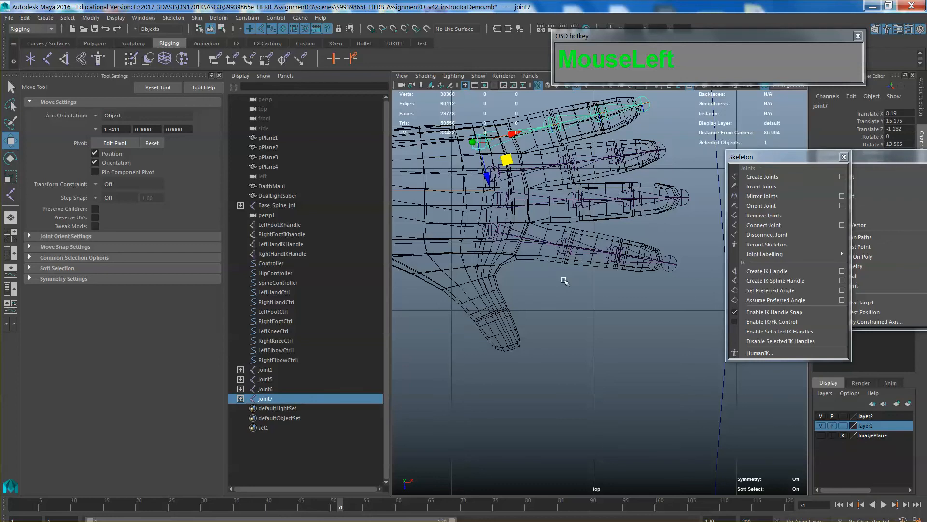
{"action": "key", "text": "ctrl+d"}
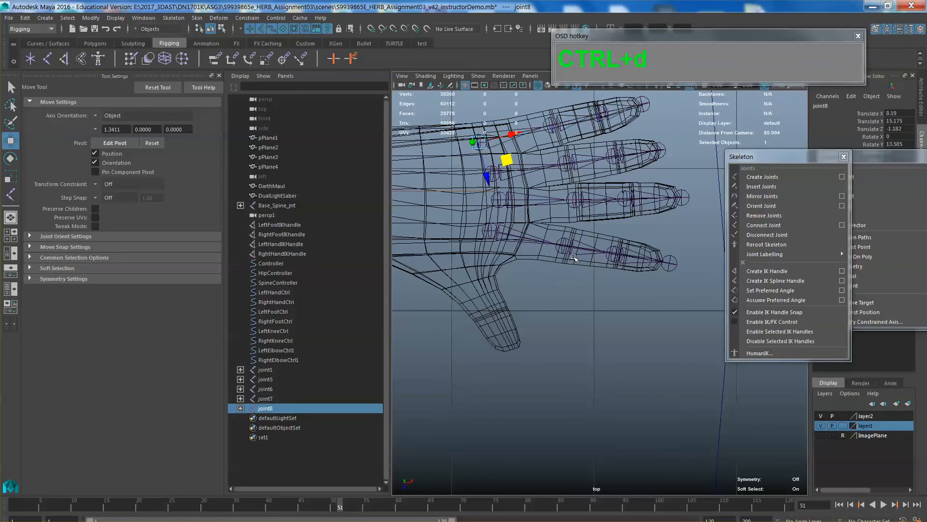
{"action": "left_click_drag", "start_coordinate": [495, 169], "coordinate": [485, 281]}
{"action": "key", "text": "e"}
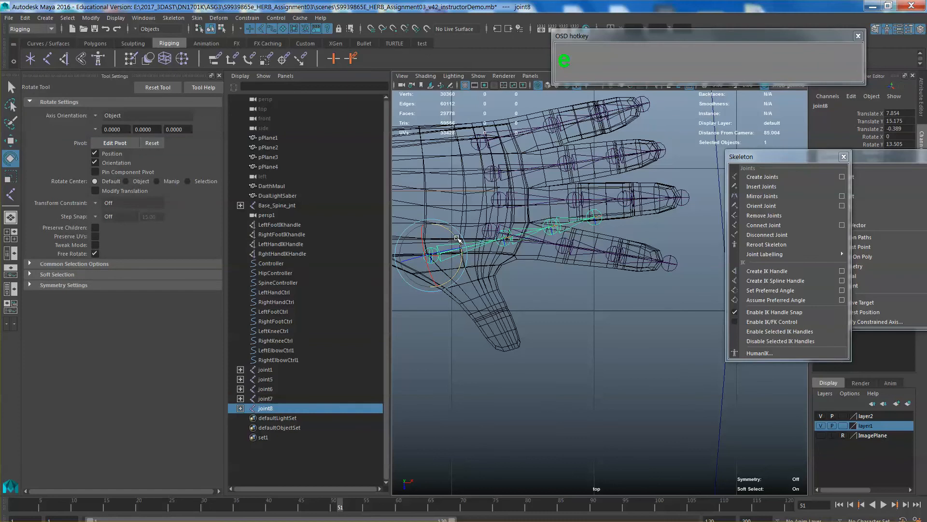
{"action": "left_click_drag", "start_coordinate": [456, 238], "coordinate": [406, 251]}
{"action": "key", "text": "w"}
Refine the thumb chain's root to about 7.546 Translate X, -0.618 Translate Z and -43.389 Rotate Y
{"action": "scroll", "coordinate": [453, 257], "scroll_direction": "down", "scroll_amount": 6}
{"action": "middle_click_drag", "start_coordinate": [482, 254], "coordinate": [496, 249], "text": "alt"}
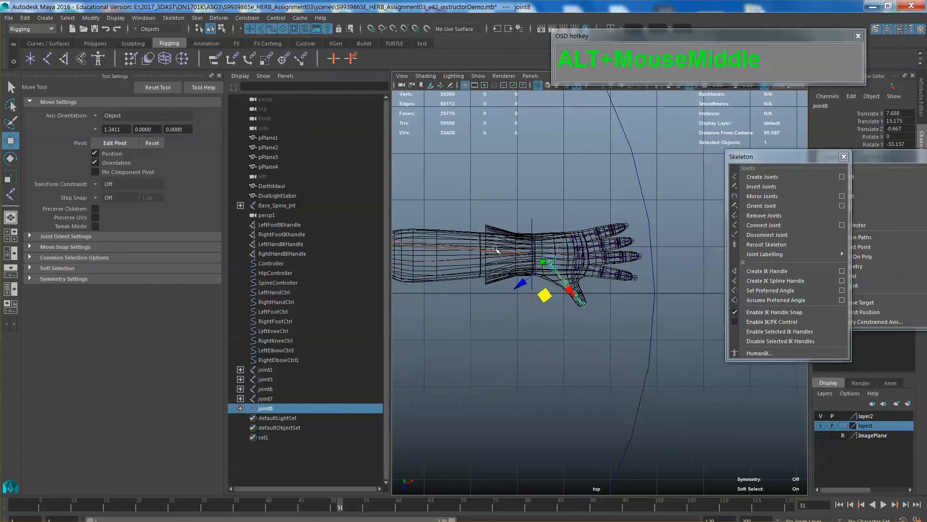
{"action": "scroll", "coordinate": [519, 255], "scroll_direction": "up", "scroll_amount": 2}
{"action": "scroll", "coordinate": [537, 257], "scroll_direction": "up", "scroll_amount": 2}
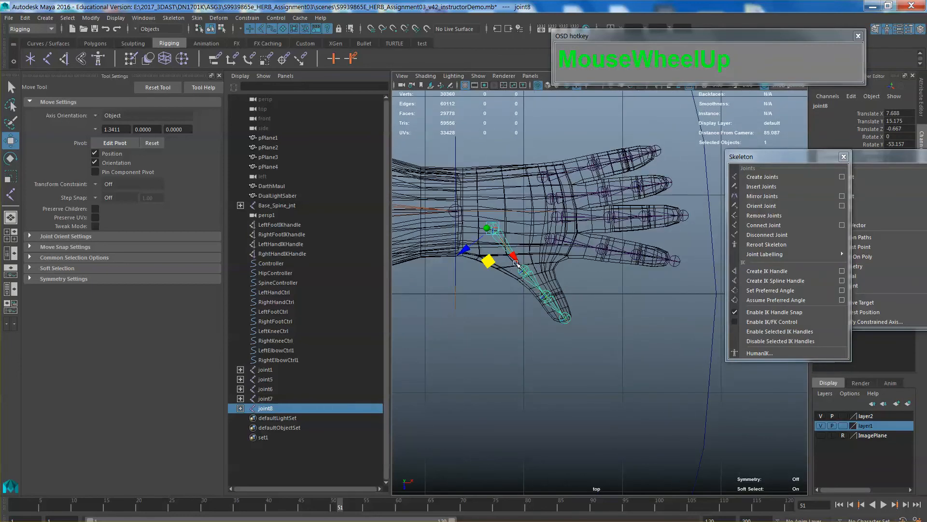
{"action": "key", "text": "e"}
{"action": "left_click_drag", "start_coordinate": [531, 233], "coordinate": [479, 266]}
{"action": "key", "text": "w"}
In the front view, rotate joint2 of the thumb chain so its outer joints lie inside the thumb mesh
{"action": "key", "text": "space"}
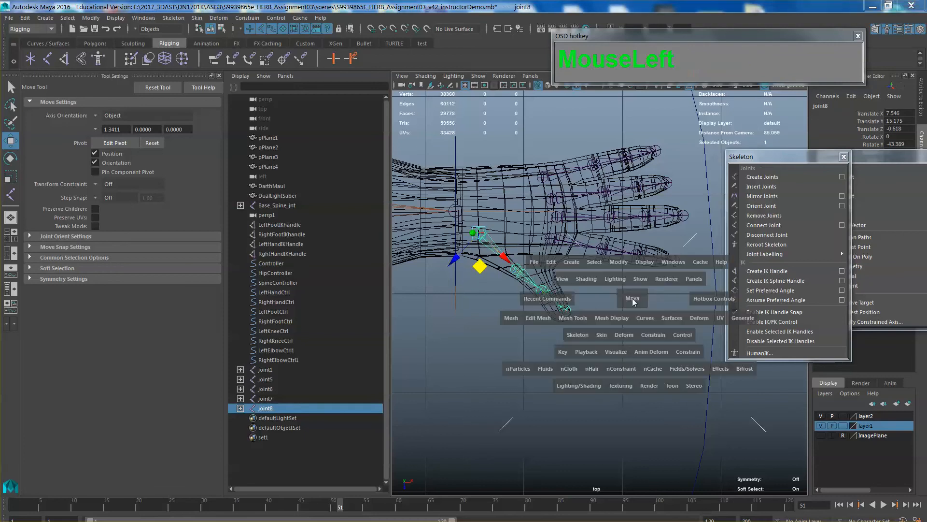
{"action": "left_click_drag", "start_coordinate": [632, 299], "coordinate": [637, 317]}
{"action": "middle_click_drag", "start_coordinate": [553, 280], "coordinate": [604, 305], "text": "alt"}
{"action": "scroll", "coordinate": [630, 326], "scroll_direction": "up", "scroll_amount": 5}
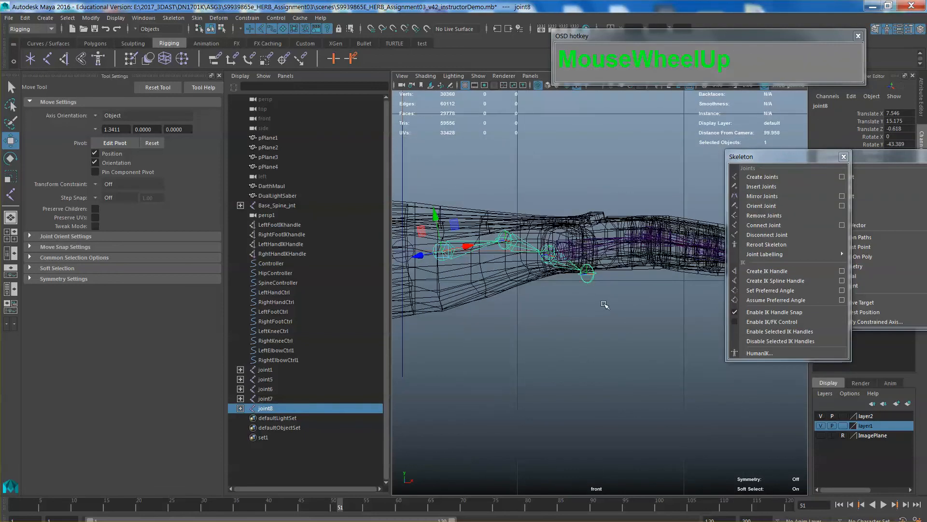
{"action": "scroll", "coordinate": [580, 308], "scroll_direction": "down", "scroll_amount": 3}
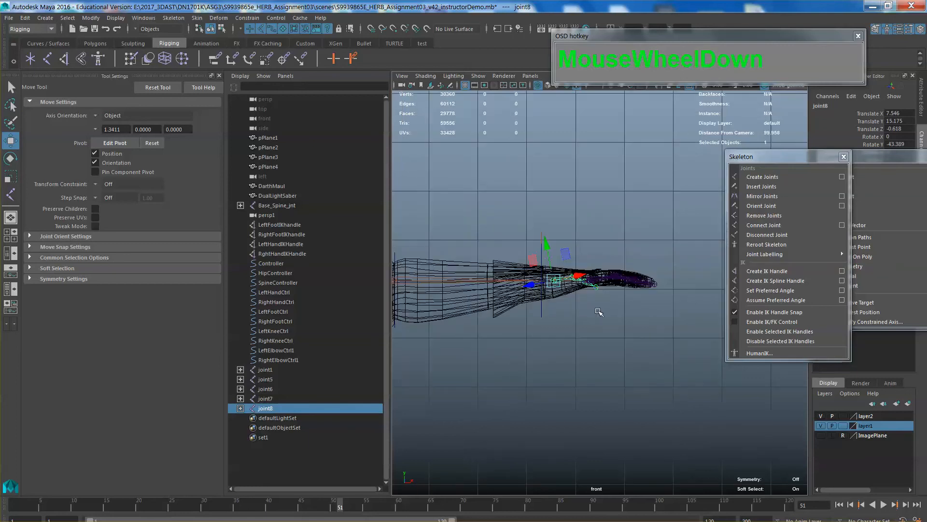
{"action": "scroll", "coordinate": [599, 310], "scroll_direction": "up", "scroll_amount": 4}
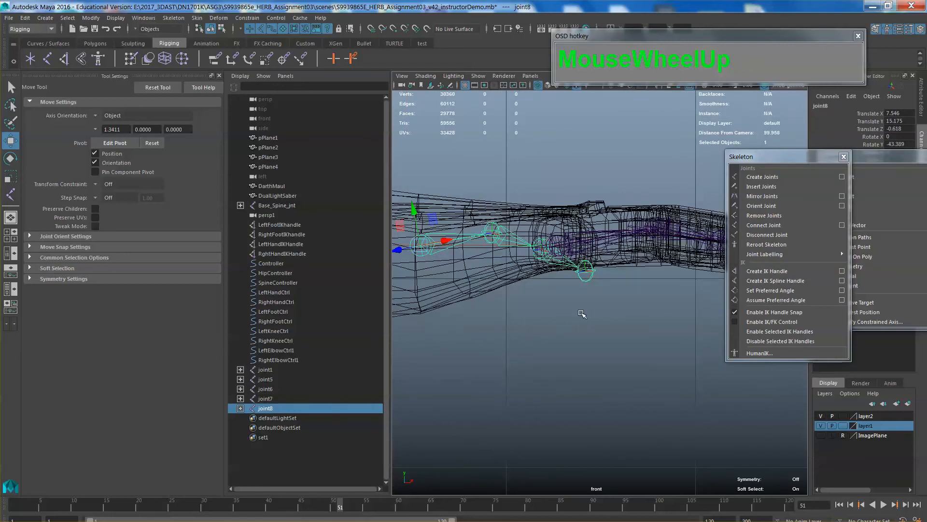
{"action": "left_click", "coordinate": [503, 229]}
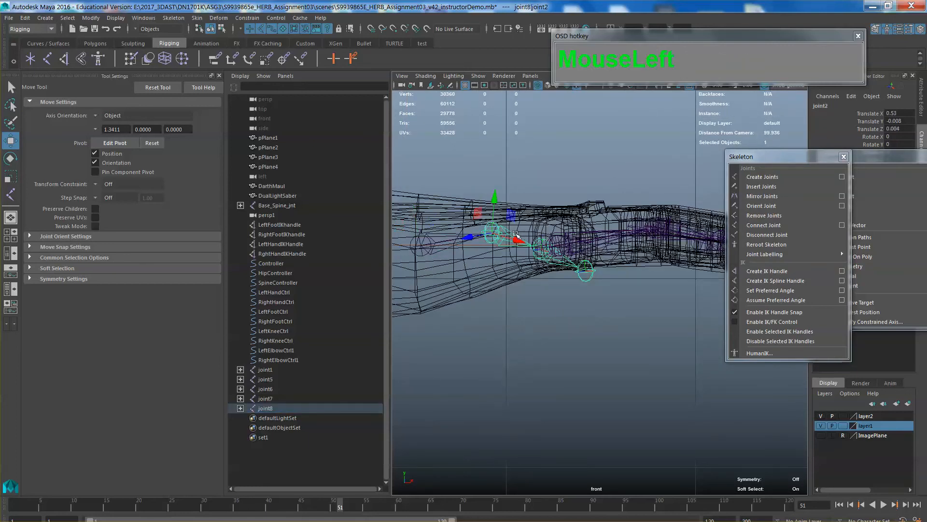
{"action": "key", "text": "e"}
{"action": "left_click_drag", "start_coordinate": [513, 219], "coordinate": [509, 214]}
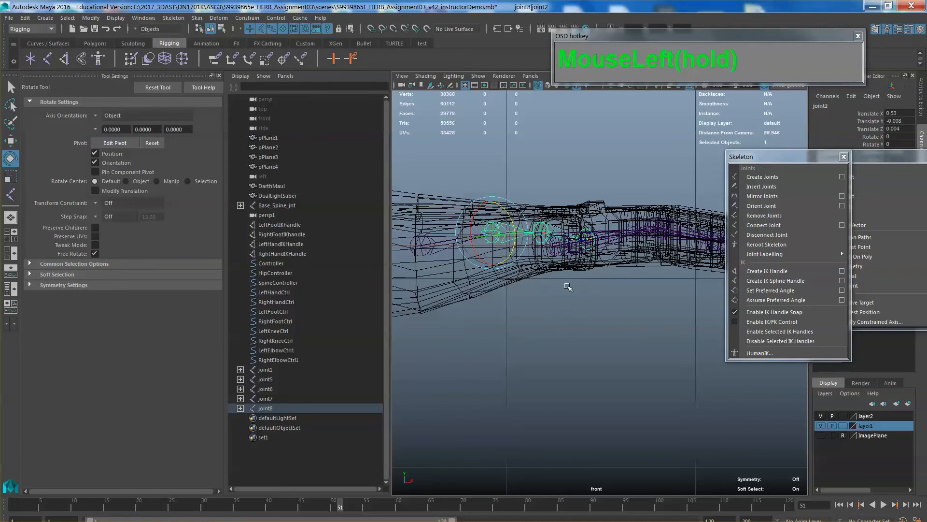
Switch to the perspective view around the left hand and hide layer2 to expose the finger joints
{"action": "key", "text": "space"}
{"action": "left_click_drag", "start_coordinate": [568, 286], "coordinate": [596, 299]}
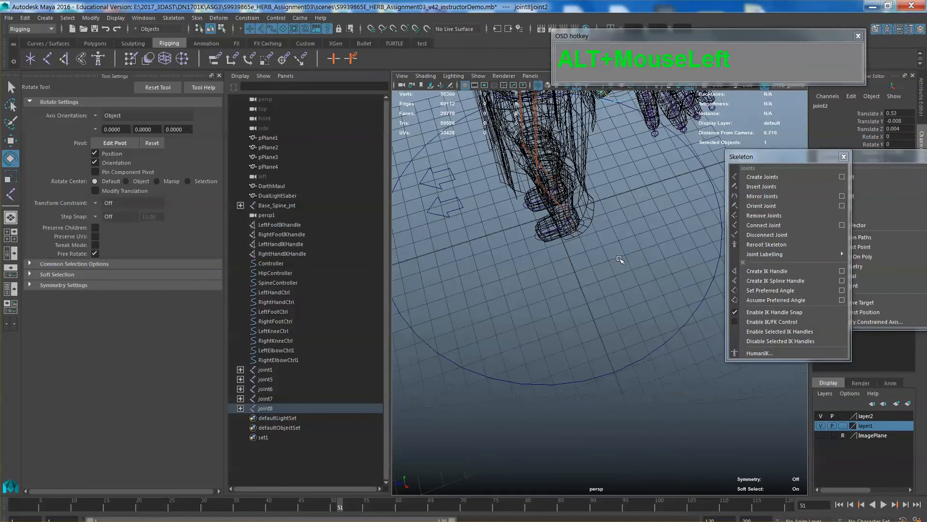
{"action": "middle_click_drag", "start_coordinate": [596, 299], "coordinate": [622, 319], "text": "alt"}
{"action": "scroll", "coordinate": [621, 319], "scroll_direction": "up", "scroll_amount": 5}
{"action": "left_click_drag", "start_coordinate": [622, 319], "coordinate": [615, 319], "text": "alt"}
{"action": "scroll", "coordinate": [617, 311], "scroll_direction": "down", "scroll_amount": 5}
{"action": "scroll", "coordinate": [631, 313], "scroll_direction": "up", "scroll_amount": 5}
{"action": "left_click", "coordinate": [664, 310]}
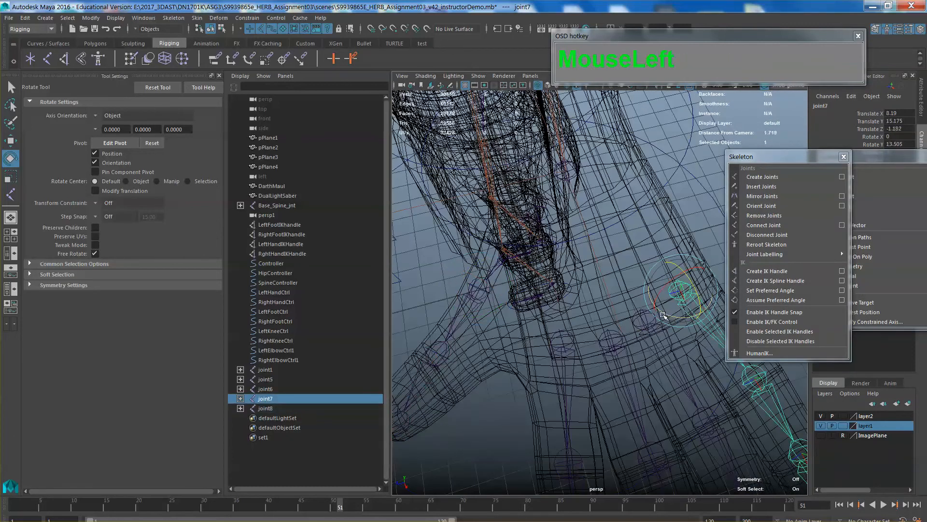
{"action": "scroll", "coordinate": [663, 313], "scroll_direction": "down", "scroll_amount": 6}
{"action": "scroll", "coordinate": [656, 327], "scroll_direction": "up", "scroll_amount": 4}
{"action": "left_click", "coordinate": [821, 417]}
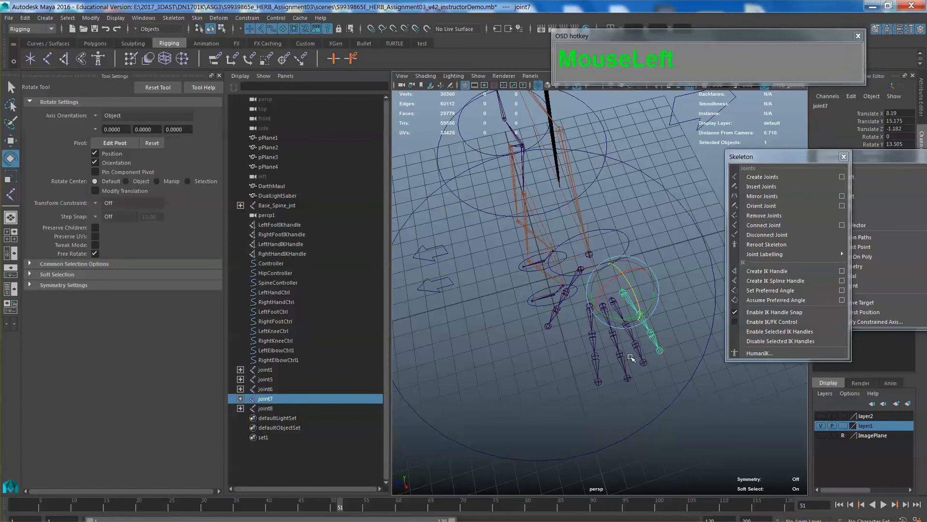
{"action": "left_click_drag", "start_coordinate": [613, 344], "coordinate": [593, 314], "text": "alt"}
{"action": "middle_click_drag", "start_coordinate": [593, 314], "coordinate": [669, 296], "text": "alt"}
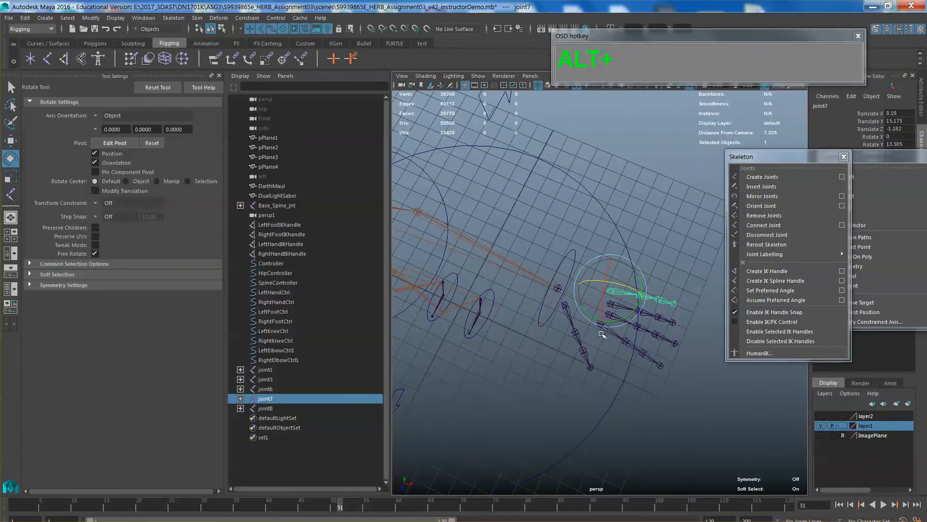
{"action": "scroll", "coordinate": [602, 334], "scroll_direction": "up", "scroll_amount": 5}
{"action": "left_click", "coordinate": [624, 367], "text": "shift"}
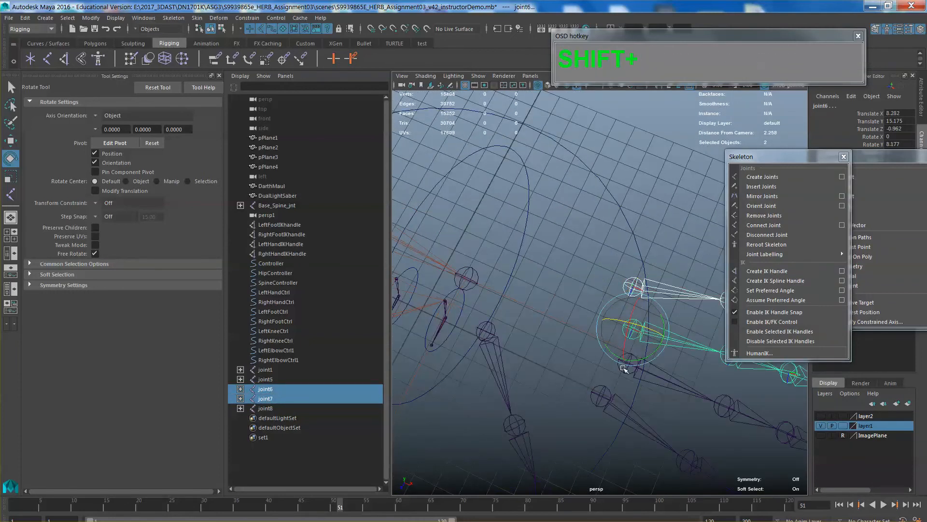
{"action": "left_click", "coordinate": [626, 364], "text": "shift"}
{"action": "left_click", "coordinate": [598, 401], "text": "shift"}
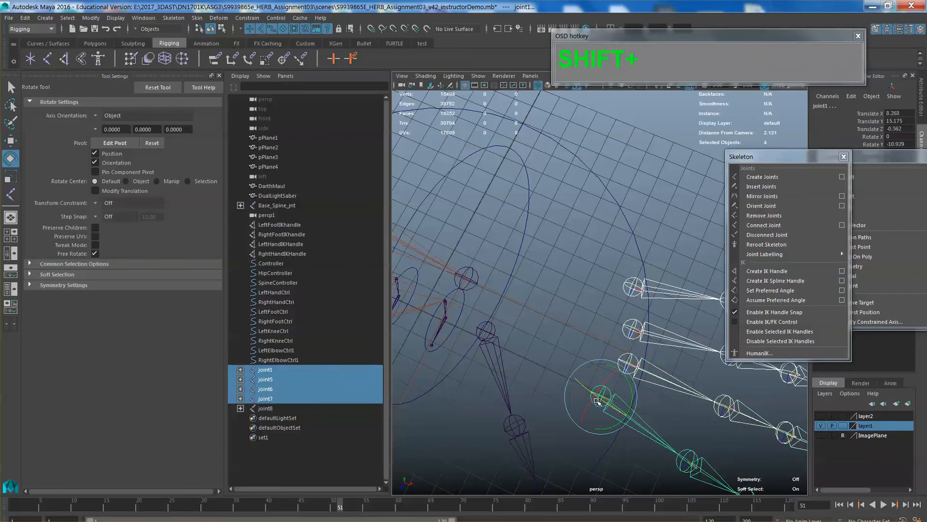
{"action": "left_click", "coordinate": [498, 338], "text": "shift"}
{"action": "scroll", "coordinate": [534, 299], "scroll_direction": "down", "scroll_amount": 5}
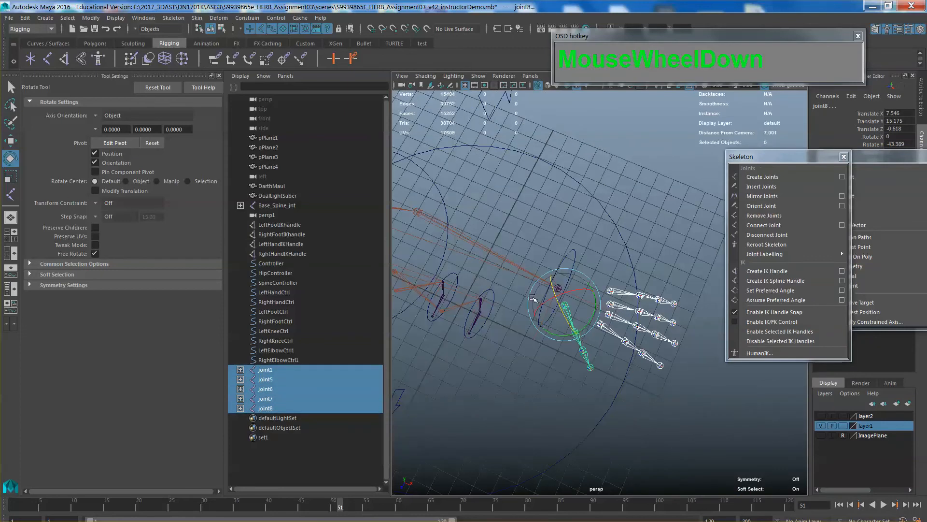
{"action": "scroll", "coordinate": [549, 298], "scroll_direction": "up", "scroll_amount": 5}
{"action": "mouse_move", "coordinate": [549, 298]}
{"action": "left_mouse_down", "text": "alt"}
{"action": "mouse_move", "coordinate": [543, 302]}
{"action": "mouse_move", "coordinate": [563, 286]}
{"action": "left_mouse_up", "text": "alt"}
{"action": "middle_click_drag", "start_coordinate": [563, 286], "coordinate": [539, 296], "text": "alt"}
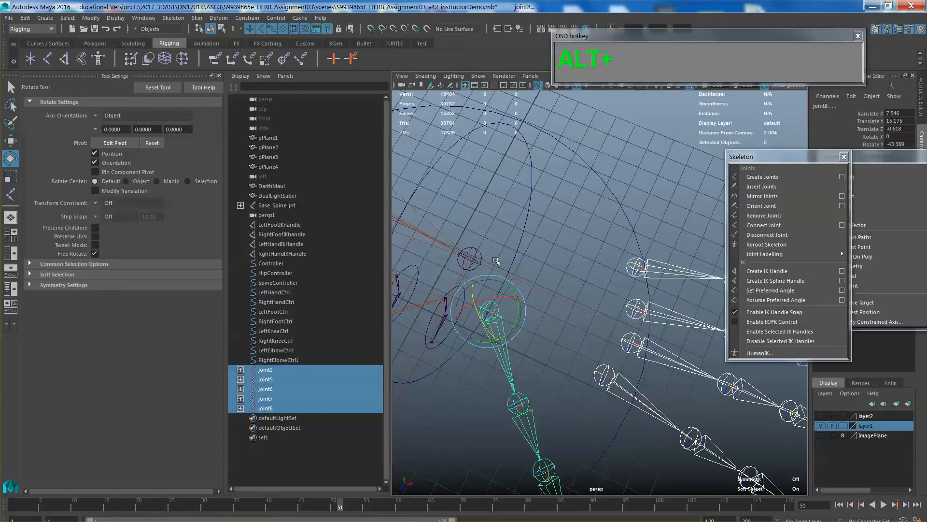
Parent the four finger chains and the thumb chain to the left wrist joint
{"action": "left_click", "coordinate": [640, 269]}
{"action": "left_click", "coordinate": [636, 308], "text": "shift"}
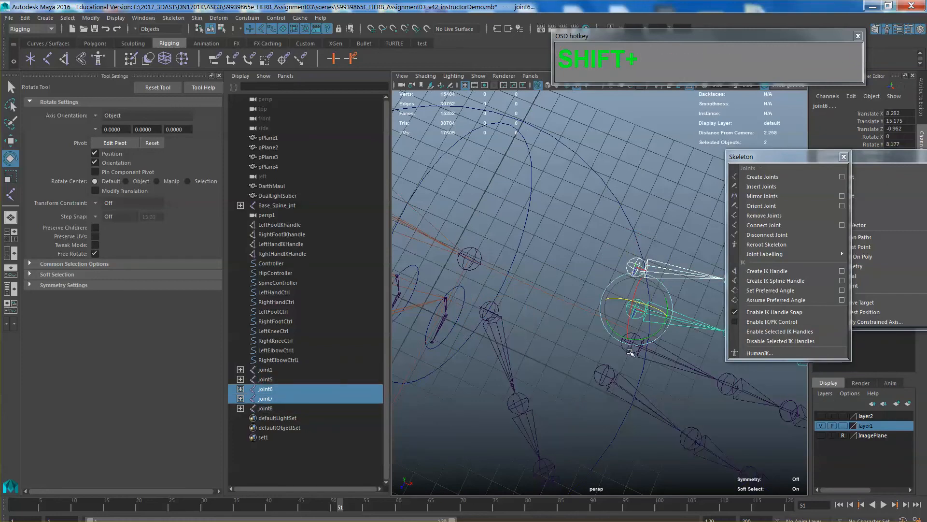
{"action": "left_click", "coordinate": [631, 345], "text": "shift"}
{"action": "left_click", "coordinate": [602, 384], "text": "shift"}
{"action": "left_click", "coordinate": [498, 319], "text": "shift"}
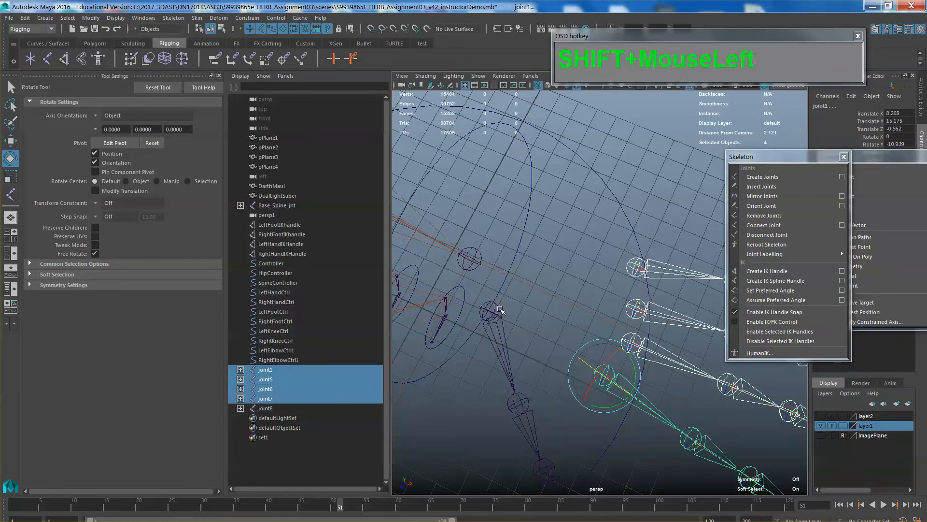
{"action": "left_click", "coordinate": [469, 260], "text": "shift"}
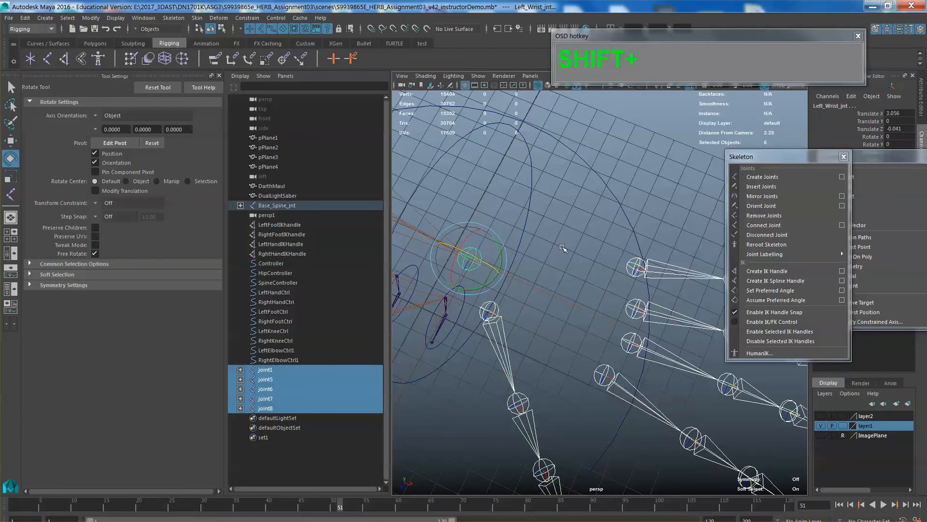
{"action": "key", "text": "p"}
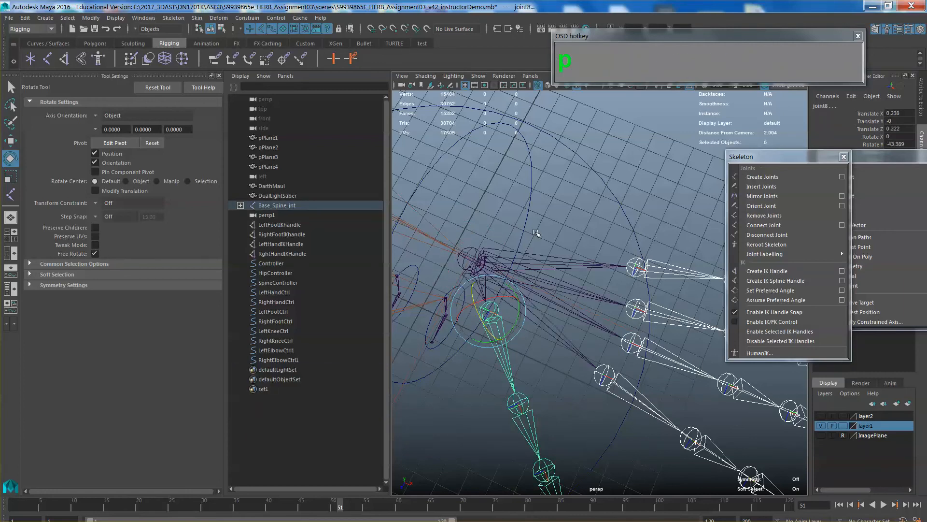
Examine the left hand skeleton in perspective to check how the finger chains connect to the wrist
{"action": "scroll", "coordinate": [541, 236], "scroll_direction": "down", "scroll_amount": 5}
{"action": "left_click_drag", "start_coordinate": [558, 243], "coordinate": [598, 228], "text": "alt"}
{"action": "mouse_move", "coordinate": [599, 228]}
{"action": "middle_mouse_down", "text": "alt"}
{"action": "mouse_move", "coordinate": [696, 218]}
{"action": "mouse_move", "coordinate": [608, 226]}
{"action": "middle_mouse_up", "text": "alt"}
{"action": "mouse_move", "coordinate": [607, 226]}
{"action": "left_mouse_down", "text": "alt"}
{"action": "mouse_move", "coordinate": [598, 215]}
{"action": "mouse_move", "coordinate": [599, 241]}
{"action": "left_mouse_up", "text": "alt"}
{"action": "scroll", "coordinate": [598, 237], "scroll_direction": "down", "scroll_amount": 5}
{"action": "middle_click_drag", "start_coordinate": [599, 241], "coordinate": [570, 287], "text": "alt"}
{"action": "scroll", "coordinate": [627, 249], "scroll_direction": "up", "scroll_amount": 5}
{"action": "scroll", "coordinate": [542, 246], "scroll_direction": "up", "scroll_amount": 6}
{"action": "scroll", "coordinate": [570, 288], "scroll_direction": "up", "scroll_amount": 4}
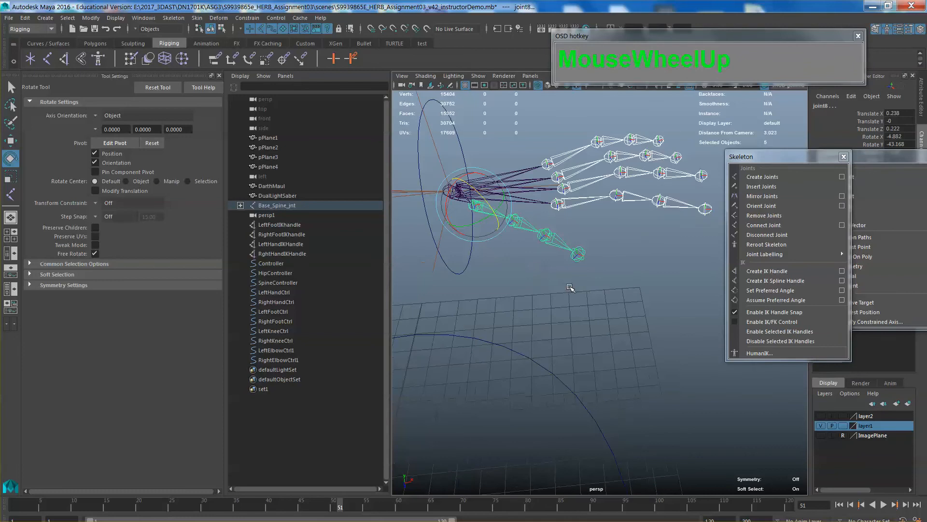
Select the root joints of the thumb chain and the four finger chains of the left hand
{"action": "left_click", "coordinate": [474, 211]}
{"action": "left_click", "coordinate": [634, 259]}
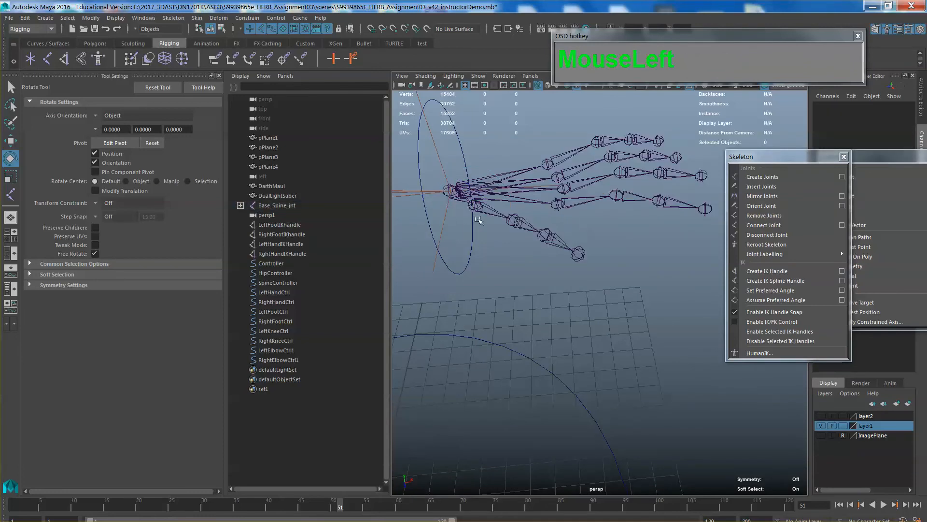
{"action": "left_click", "coordinate": [473, 211]}
{"action": "left_click", "coordinate": [559, 205], "text": "shift"}
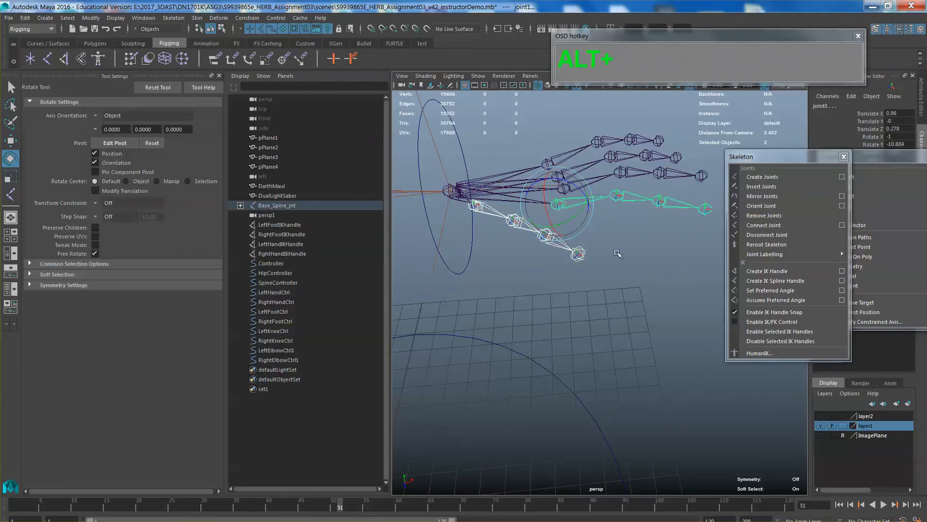
{"action": "key", "text": "q"}
{"action": "left_click", "coordinate": [564, 190], "text": "shift"}
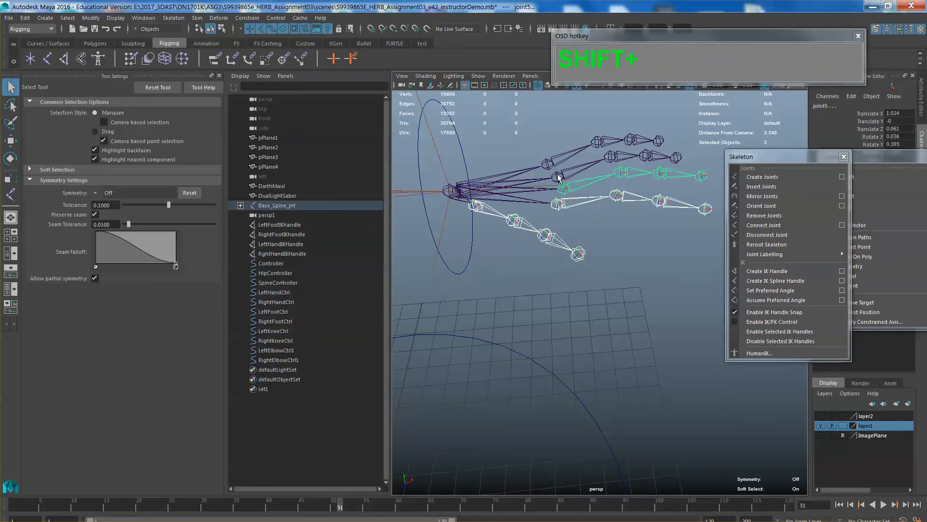
{"action": "left_click", "coordinate": [558, 177], "text": "shift"}
{"action": "left_click", "coordinate": [547, 164], "text": "shift"}
{"action": "scroll", "coordinate": [560, 181], "scroll_direction": "up", "scroll_amount": 5}
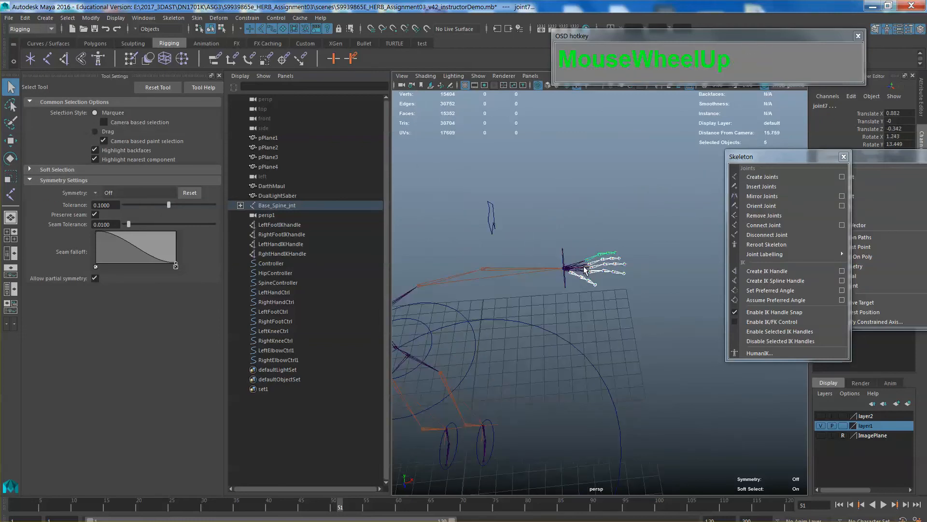
{"action": "scroll", "coordinate": [597, 283], "scroll_direction": "up", "scroll_amount": 6}
{"action": "middle_click_drag", "start_coordinate": [594, 241], "coordinate": [598, 284], "text": "alt"}
Undo back to before the finger and thumb chains were parented to the left wrist joint
{"action": "key", "text": "z"}
{"action": "key", "text": "z"}
{"action": "key", "text": "z"}
{"action": "key", "text": "z"}
{"action": "key", "text": "z"}
{"action": "key", "text": "z"}
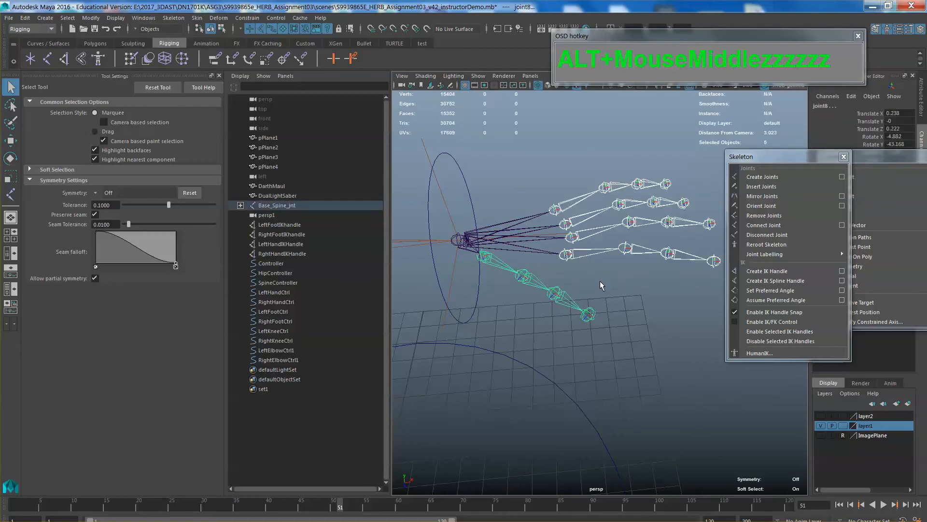
{"action": "key", "text": "z"}
{"action": "key", "text": "z"}
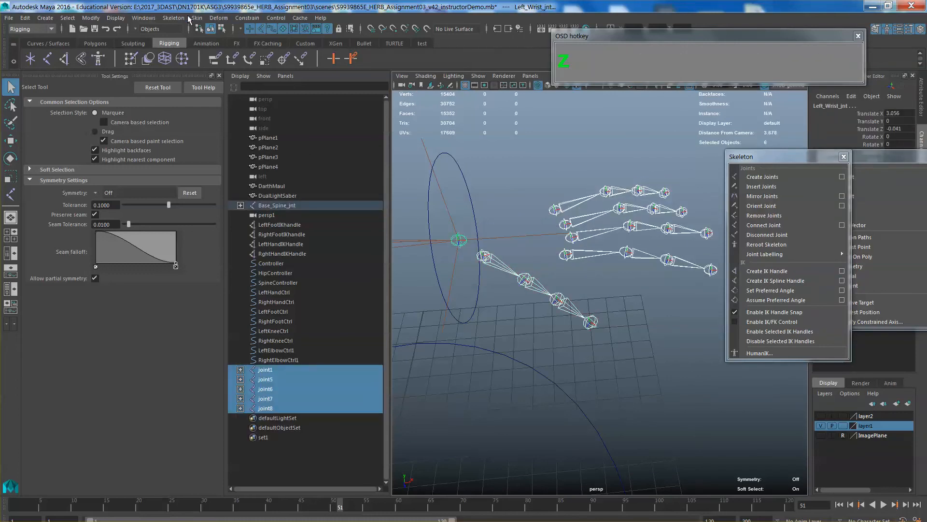
{"action": "left_click", "coordinate": [174, 18]}
{"action": "left_click", "coordinate": [194, 63]}
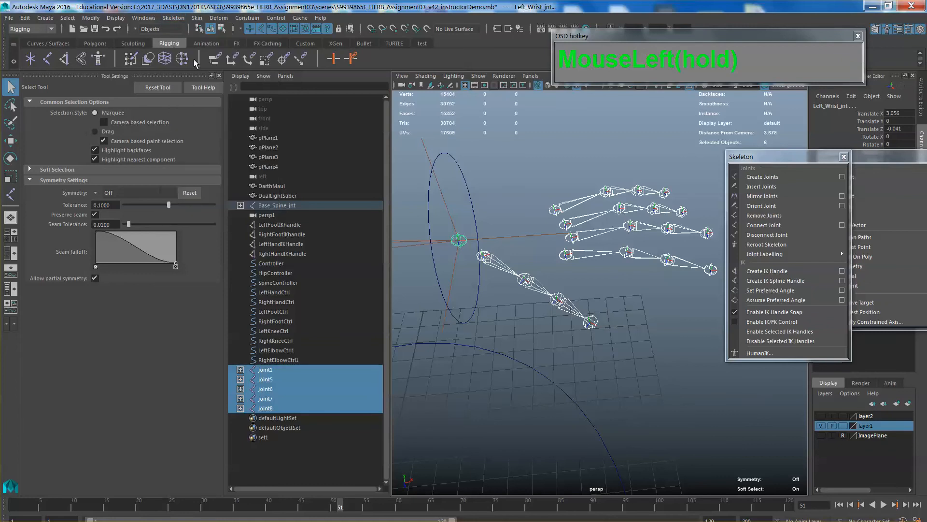
{"action": "scroll", "coordinate": [603, 290], "scroll_direction": "down", "scroll_amount": 5}
{"action": "scroll", "coordinate": [606, 292], "scroll_direction": "up", "scroll_amount": 2}
{"action": "scroll", "coordinate": [609, 298], "scroll_direction": "down", "scroll_amount": 2}
{"action": "scroll", "coordinate": [605, 329], "scroll_direction": "down", "scroll_amount": 3}
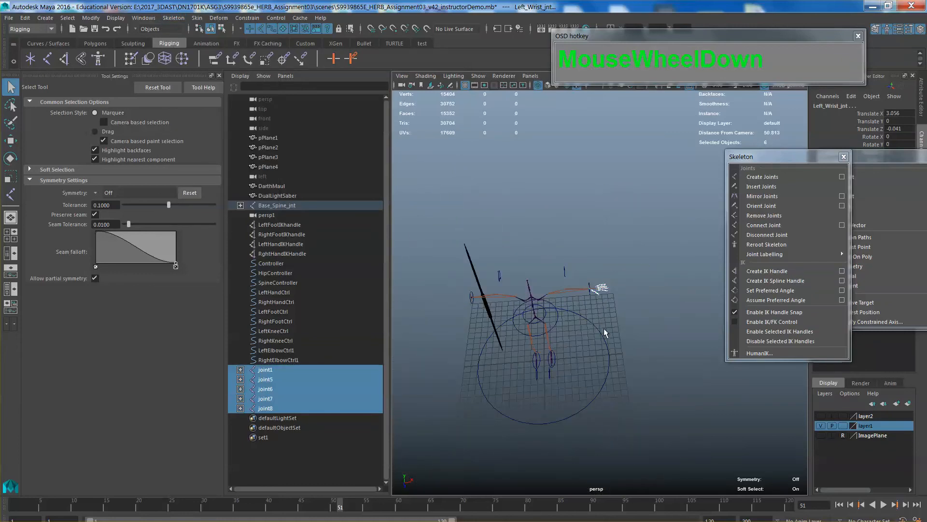
{"action": "scroll", "coordinate": [604, 331], "scroll_direction": "up", "scroll_amount": 6}
{"action": "scroll", "coordinate": [609, 329], "scroll_direction": "down", "scroll_amount": 4}
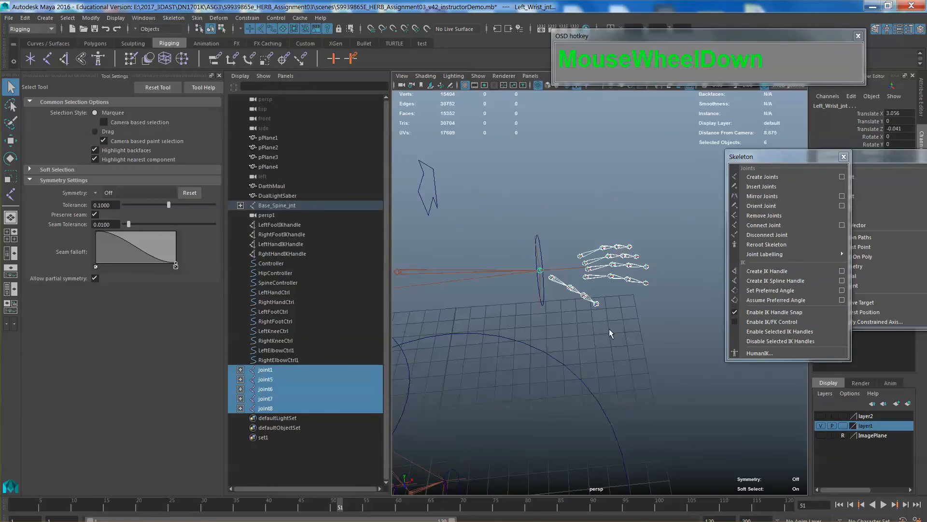
{"action": "scroll", "coordinate": [578, 288], "scroll_direction": "up", "scroll_amount": 2}
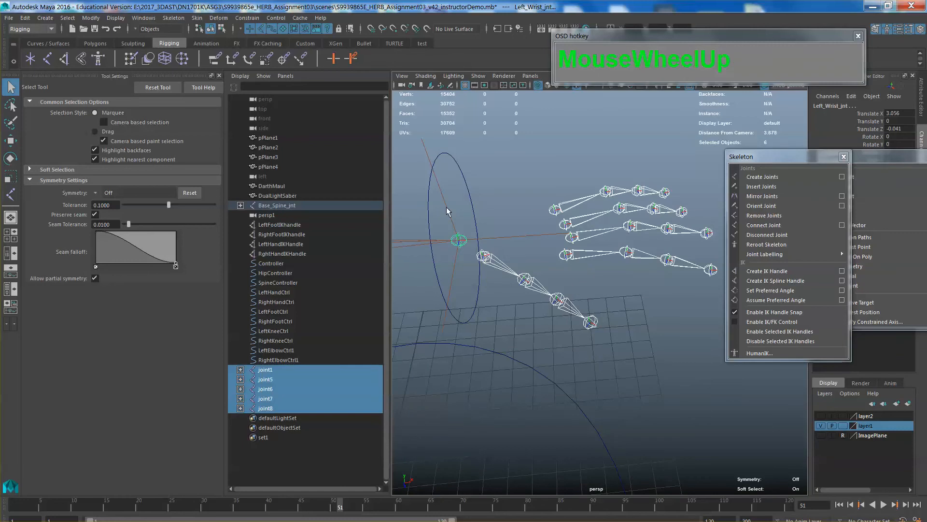
Parent the thumb chain and the four finger chains to Left_Wrist_jnt
{"action": "left_click", "coordinate": [461, 249]}
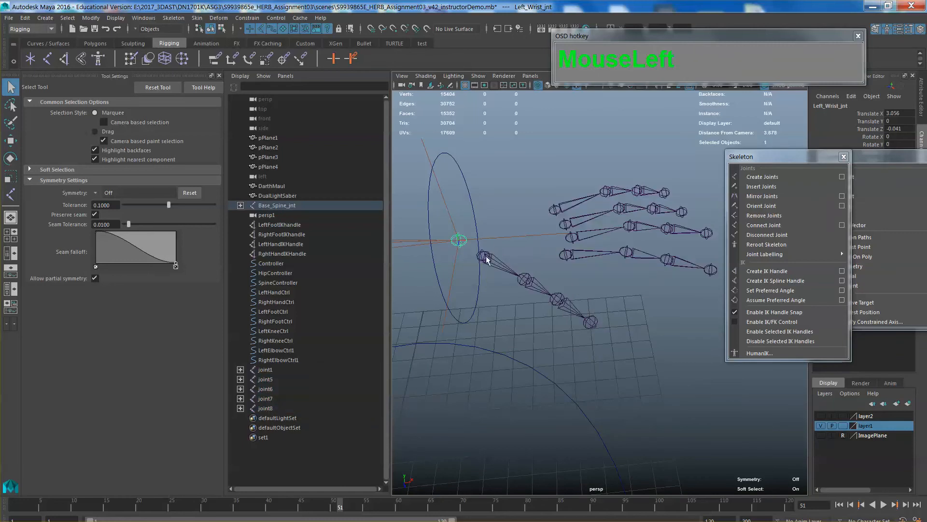
{"action": "left_click", "coordinate": [484, 256], "text": "shift"}
{"action": "left_click", "coordinate": [566, 254], "text": "shift"}
{"action": "left_click", "coordinate": [572, 237], "text": "shift"}
{"action": "left_click", "coordinate": [565, 224], "text": "shift"}
{"action": "left_click", "coordinate": [556, 209], "text": "shift"}
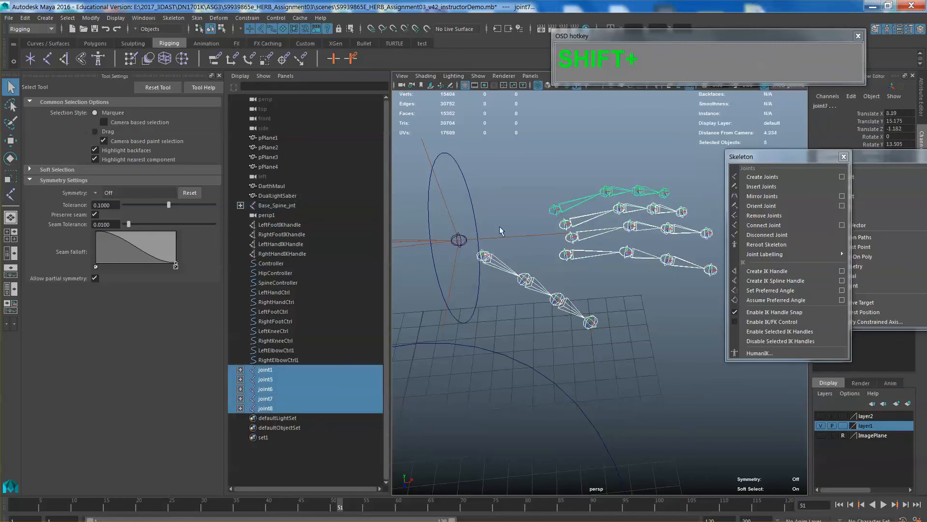
{"action": "left_click", "coordinate": [462, 245], "text": "shift"}
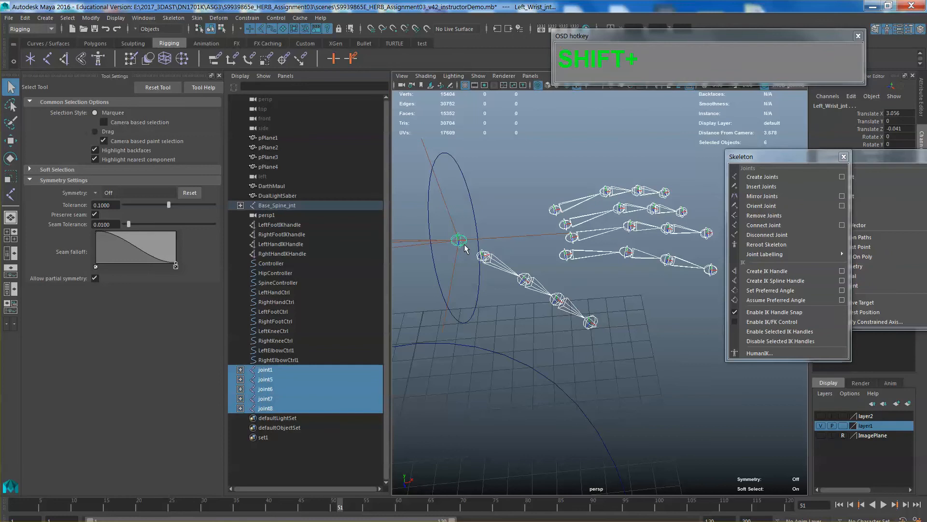
{"action": "key", "text": "p"}
{"action": "left_click", "coordinate": [480, 239]}
Mirror Left_Wrist_jnt together with its finger chains using Mirror Joints
{"action": "left_click", "coordinate": [453, 240]}
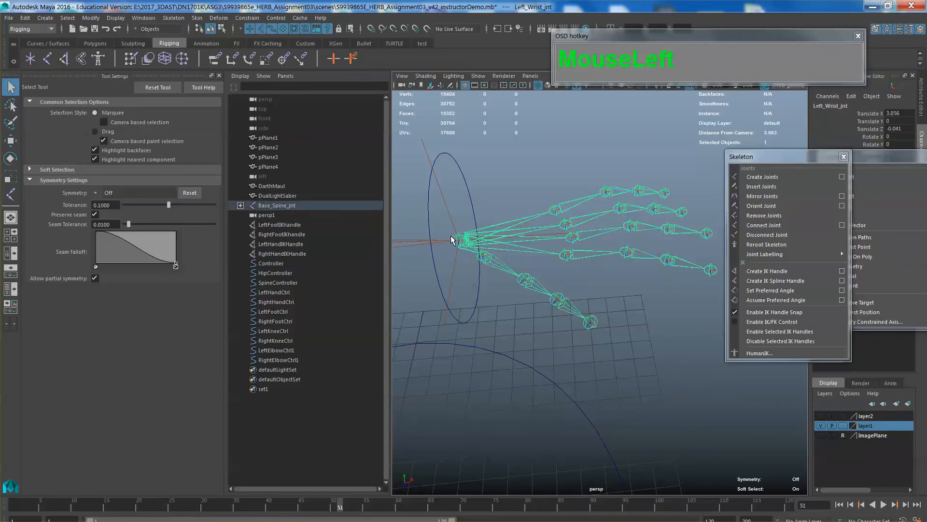
{"action": "key", "text": "f"}
{"action": "scroll", "coordinate": [587, 242], "scroll_direction": "down", "scroll_amount": 3}
{"action": "scroll", "coordinate": [589, 245], "scroll_direction": "down", "scroll_amount": 2}
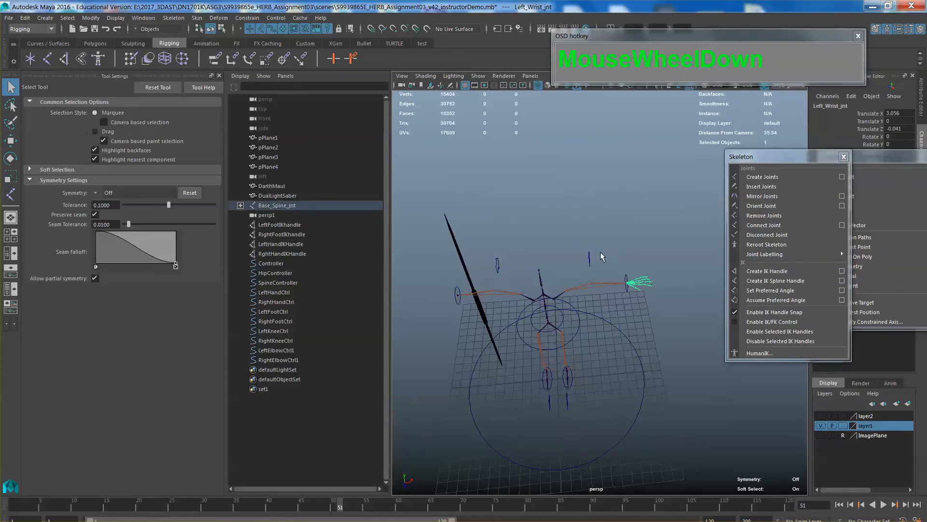
{"action": "scroll", "coordinate": [602, 256], "scroll_direction": "up", "scroll_amount": 2}
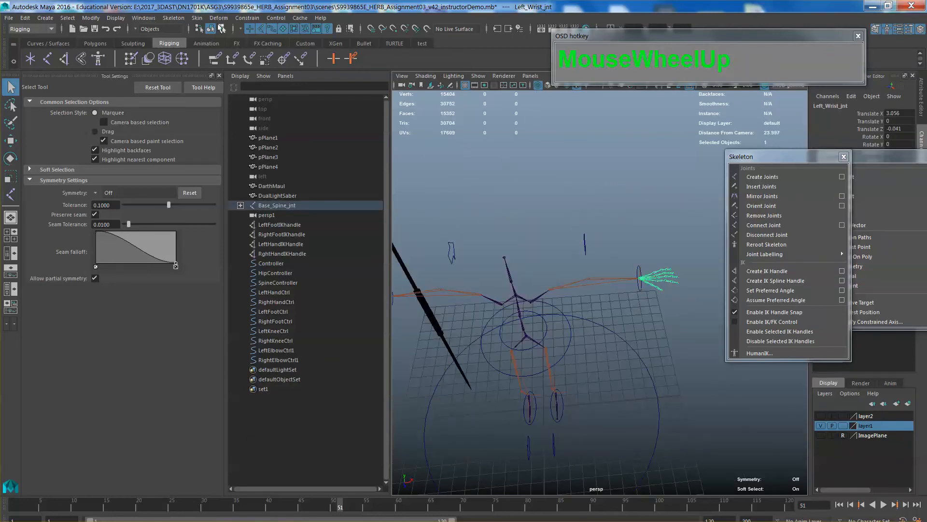
{"action": "left_click", "coordinate": [173, 18]}
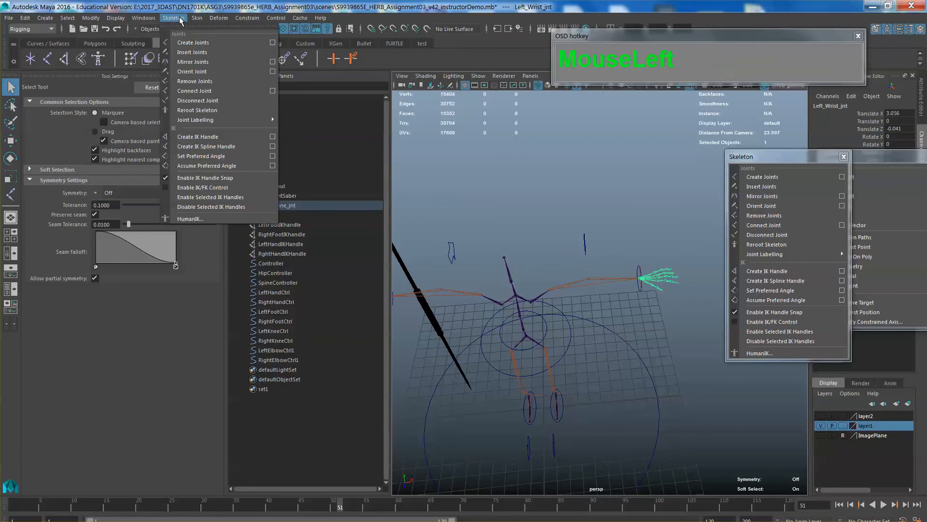
{"action": "left_click", "coordinate": [189, 62]}
Select the mirrored wrist joint of the hand copy near the spine
{"action": "scroll", "coordinate": [562, 236], "scroll_direction": "up", "scroll_amount": 3}
{"action": "middle_click_drag", "start_coordinate": [562, 237], "coordinate": [542, 222], "text": "alt"}
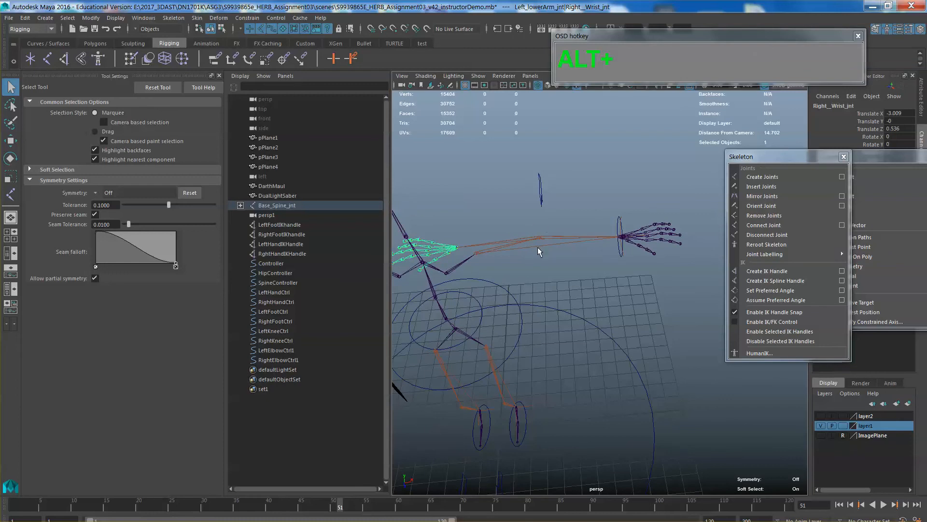
{"action": "middle_click_drag", "start_coordinate": [499, 242], "coordinate": [524, 242], "text": "alt"}
{"action": "left_click", "coordinate": [521, 242]}
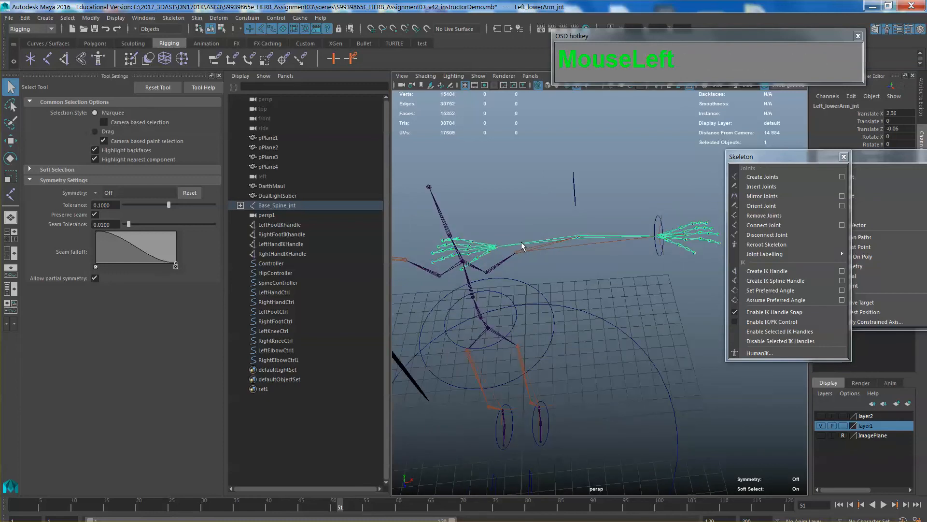
{"action": "left_click", "coordinate": [498, 251]}
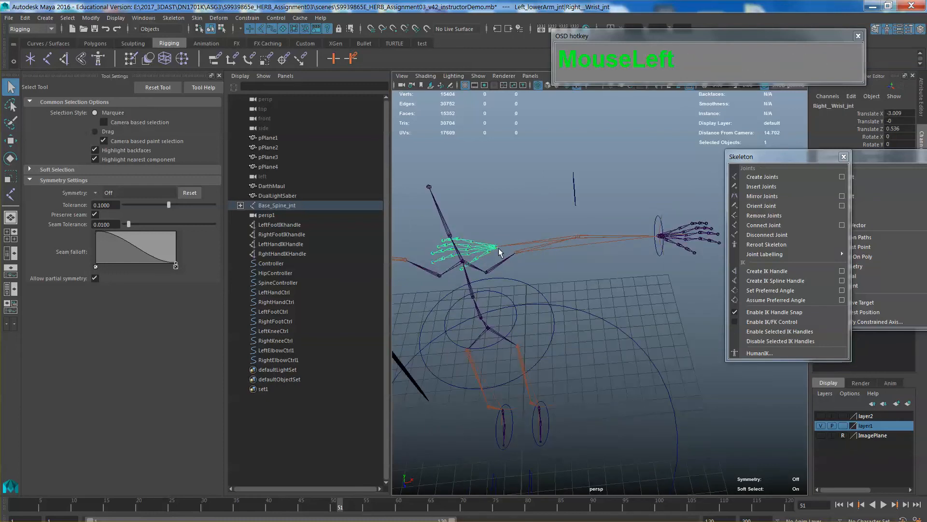
{"action": "right_click_drag", "start_coordinate": [491, 257], "coordinate": [539, 227], "text": "alt"}
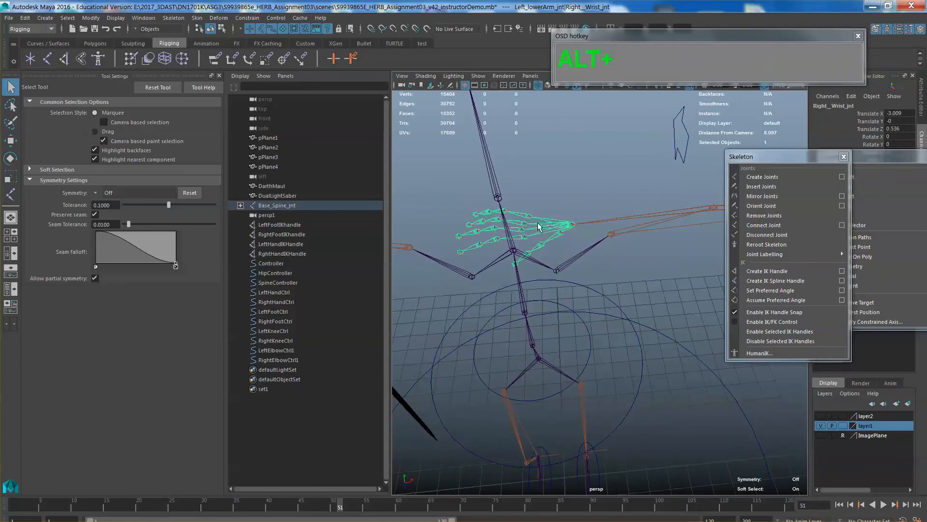
Expand the Base_Spine_jnt hierarchy through the left arm down to the finger chains under the mirrored Right__Wrist_jnt
{"action": "left_click", "coordinate": [240, 206]}
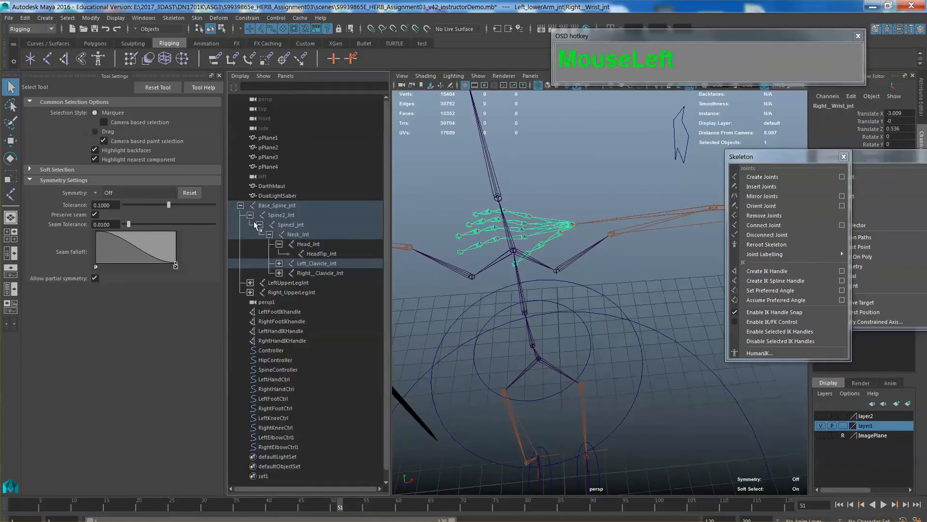
{"action": "left_click", "coordinate": [279, 263]}
{"action": "left_click", "coordinate": [289, 272]}
{"action": "left_click", "coordinate": [299, 282]}
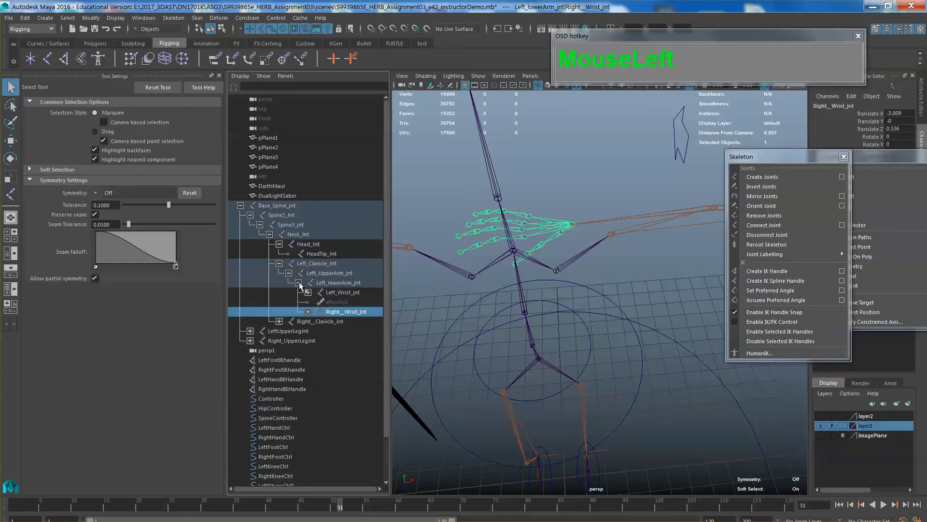
{"action": "left_click", "coordinate": [308, 311]}
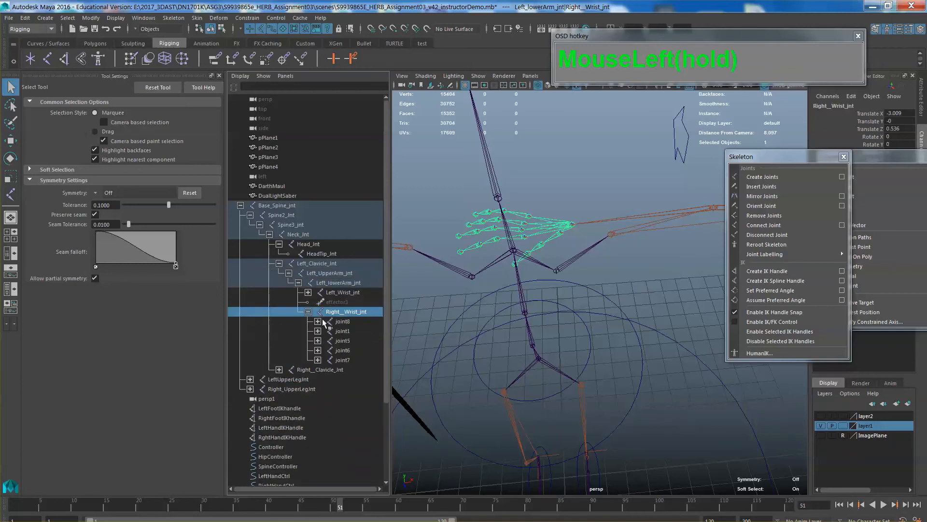
{"action": "left_click", "coordinate": [343, 320]}
{"action": "left_click", "coordinate": [343, 312]}
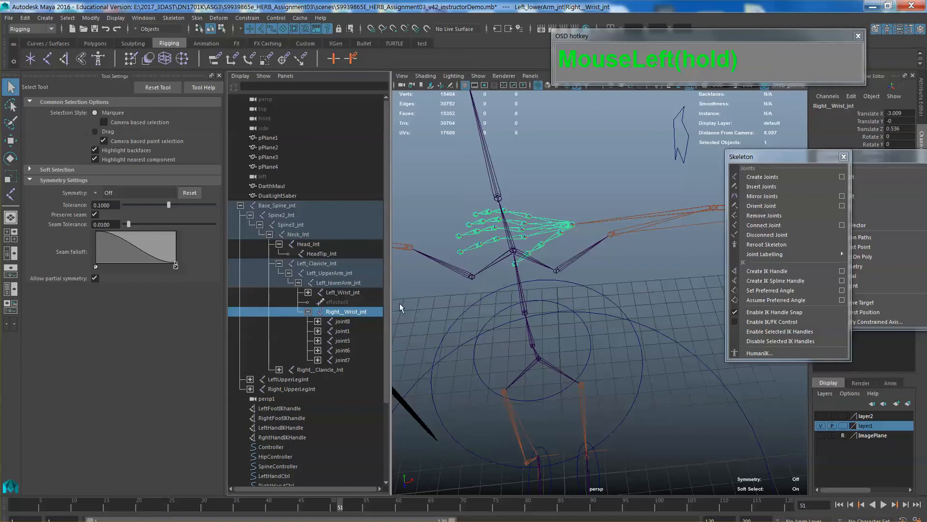
Unparent the mirrored Right__Wrist_jnt from Left_lowerArm_jnt and place it at the top level of the outliner
{"action": "scroll", "coordinate": [352, 322], "scroll_direction": "down", "scroll_amount": 3}
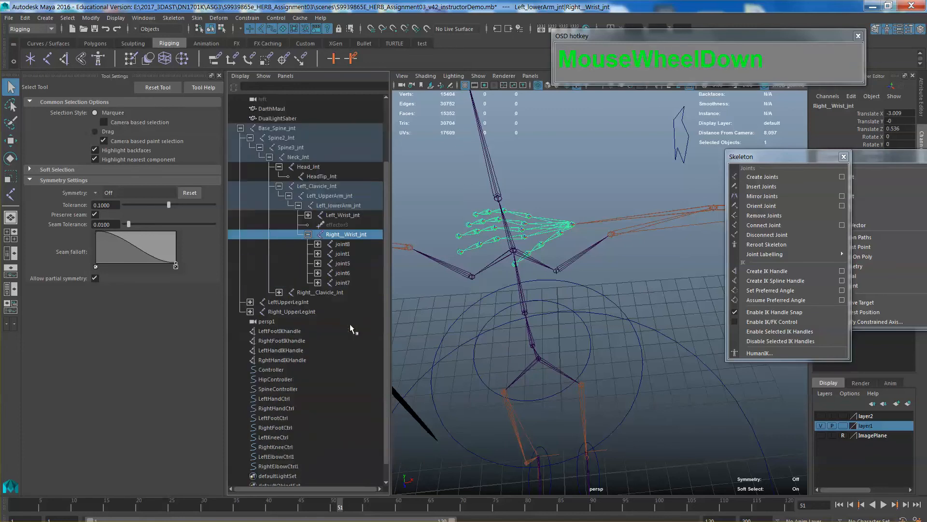
{"action": "scroll", "coordinate": [350, 324], "scroll_direction": "up", "scroll_amount": 3}
{"action": "middle_click_drag", "start_coordinate": [344, 313], "coordinate": [319, 394]}
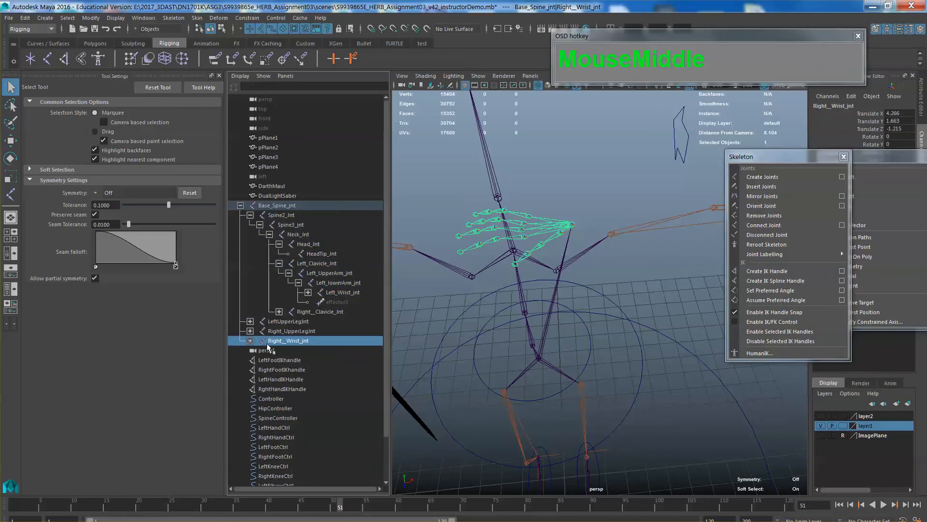
{"action": "middle_click_drag", "start_coordinate": [280, 344], "coordinate": [278, 352]}
{"action": "scroll", "coordinate": [584, 224], "scroll_direction": "down", "scroll_amount": 2}
{"action": "scroll", "coordinate": [584, 225], "scroll_direction": "up", "scroll_amount": 2}
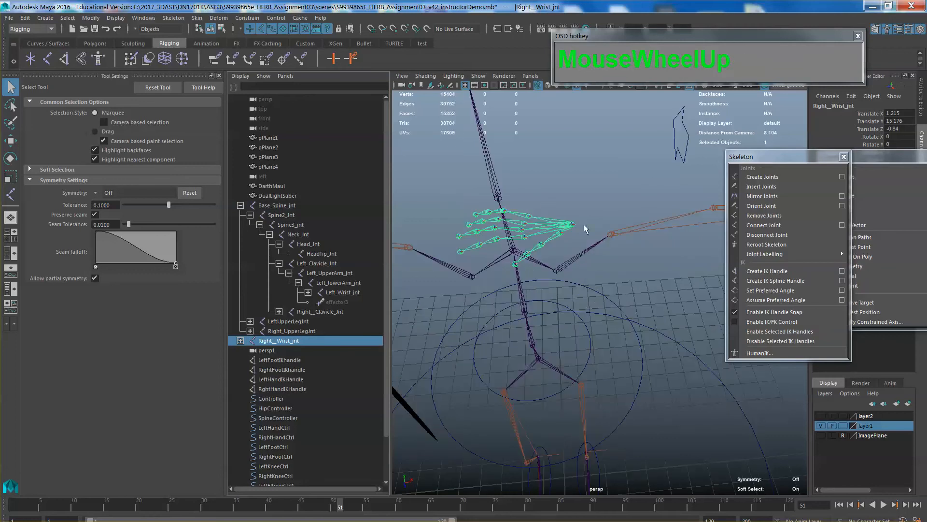
Move the mirrored hand along X to the end of the right arm, to a Translate X of about -7.34
{"action": "left_click", "coordinate": [573, 227]}
{"action": "left_click", "coordinate": [574, 226]}
{"action": "left_click_drag", "start_coordinate": [581, 226], "coordinate": [595, 242], "text": "alt"}
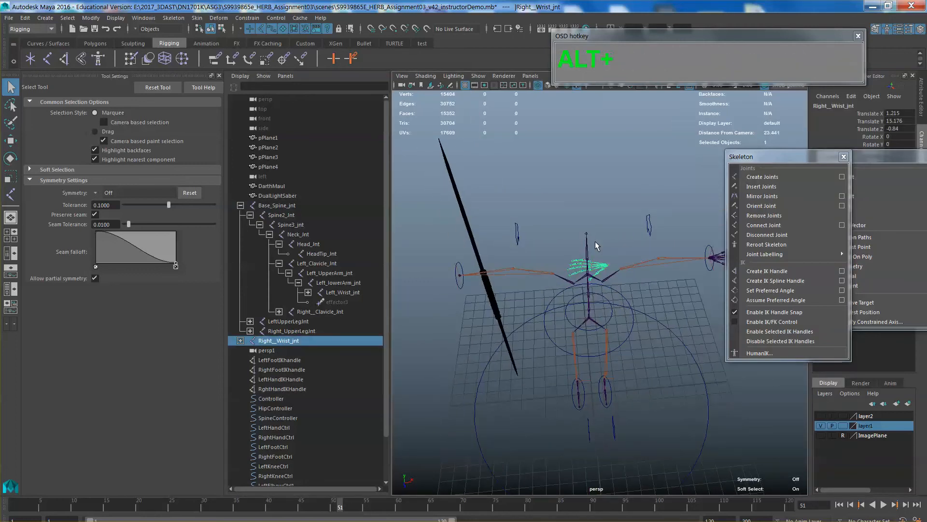
{"action": "key", "text": "alt+w"}
{"action": "left_click_drag", "start_coordinate": [647, 261], "coordinate": [573, 258]}
{"action": "scroll", "coordinate": [571, 256], "scroll_direction": "up", "scroll_amount": 3}
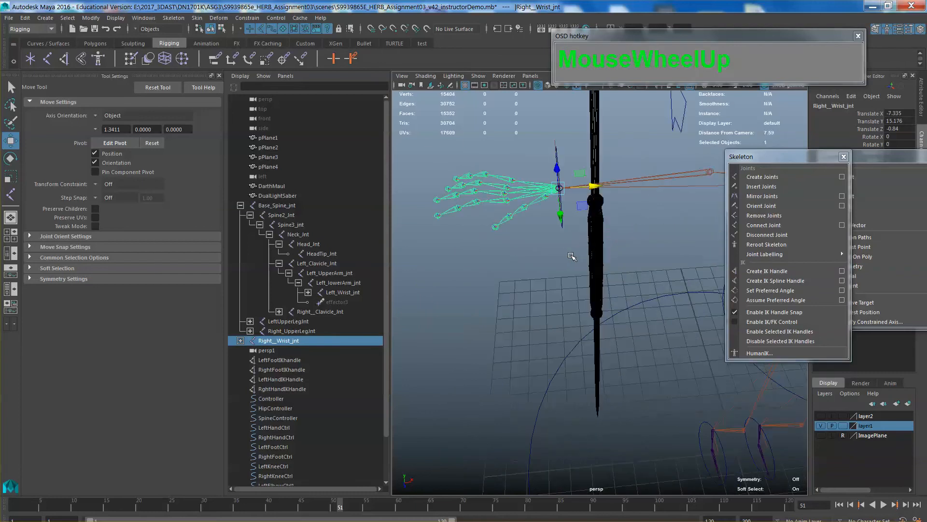
{"action": "mouse_move", "coordinate": [571, 256]}
{"action": "middle_mouse_down", "text": "alt"}
{"action": "mouse_move", "coordinate": [585, 269]}
{"action": "mouse_move", "coordinate": [577, 263]}
{"action": "middle_mouse_up", "text": "alt"}
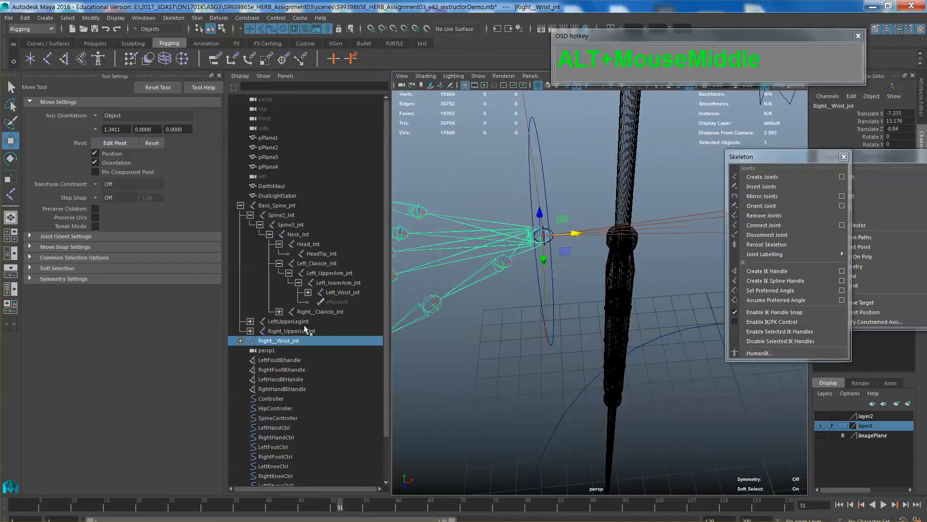
Expand Right__Wrist_jnt in the outliner and examine how the mirrored hand lines up with the right wrist and its control
{"action": "left_click", "coordinate": [240, 341]}
{"action": "key", "text": "f"}
{"action": "left_click_drag", "start_coordinate": [531, 270], "coordinate": [581, 285], "text": "alt"}
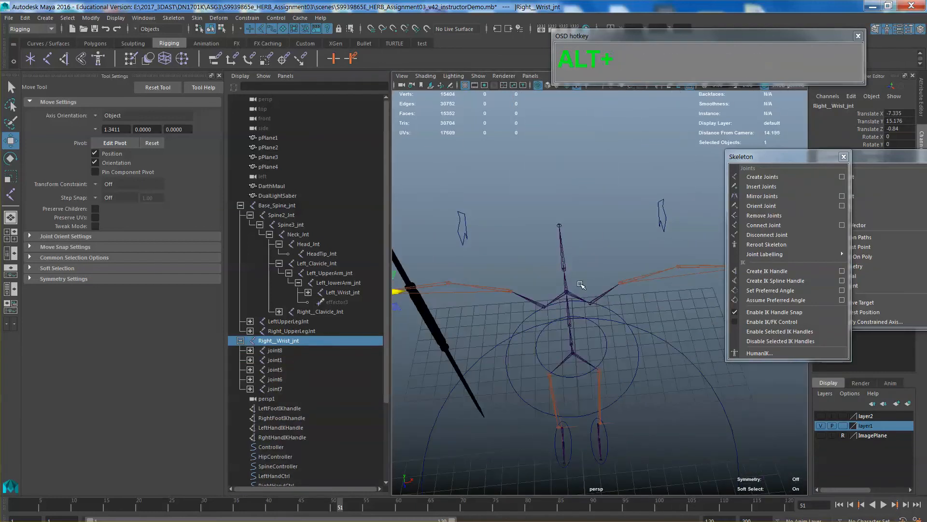
{"action": "middle_click_drag", "start_coordinate": [581, 285], "coordinate": [572, 281], "text": "alt"}
{"action": "left_click_drag", "start_coordinate": [572, 281], "coordinate": [563, 285], "text": "alt"}
{"action": "scroll", "coordinate": [562, 285], "scroll_direction": "up", "scroll_amount": 5}
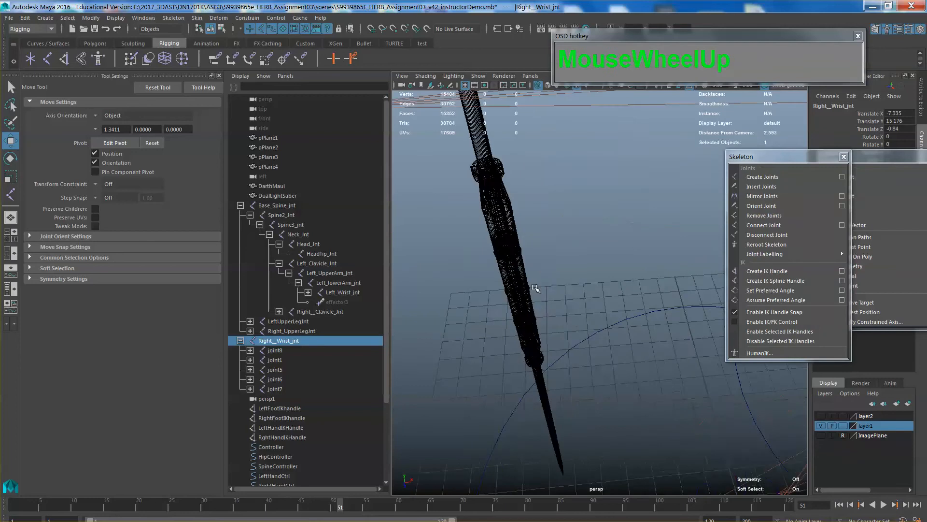
{"action": "scroll", "coordinate": [536, 288], "scroll_direction": "down", "scroll_amount": 3}
{"action": "scroll", "coordinate": [548, 290], "scroll_direction": "up", "scroll_amount": 3}
{"action": "mouse_move", "coordinate": [548, 289]}
{"action": "middle_mouse_down", "text": "alt"}
{"action": "mouse_move", "coordinate": [560, 300]}
{"action": "mouse_move", "coordinate": [560, 289]}
{"action": "middle_mouse_up", "text": "alt"}
{"action": "left_click", "coordinate": [560, 289]}
{"action": "left_click", "coordinate": [521, 217]}
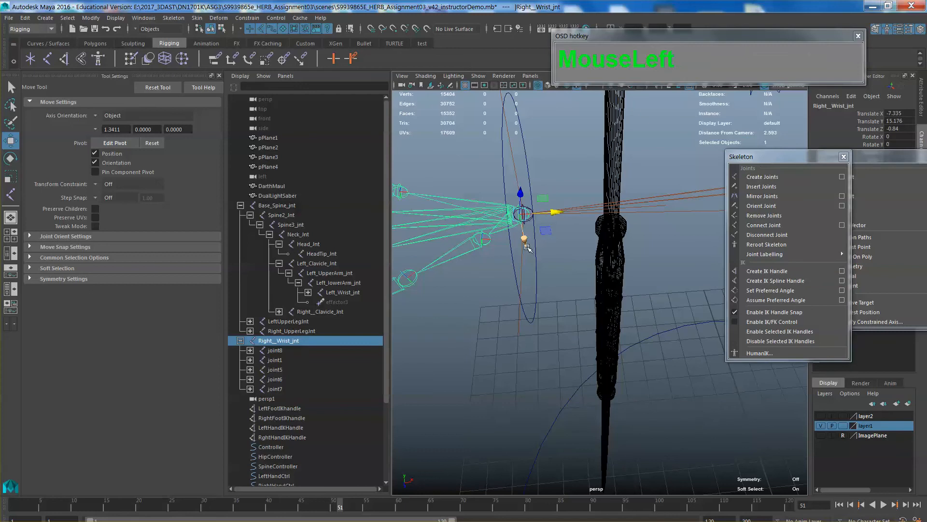
{"action": "middle_click_drag", "start_coordinate": [526, 247], "coordinate": [516, 263], "text": "alt"}
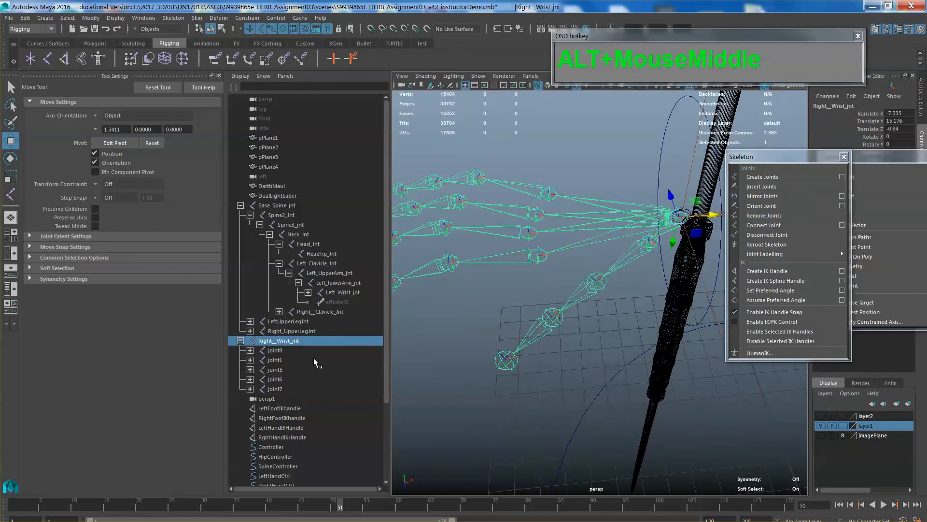
Unparent joint8, joint1, joint5, joint6 and joint7 from the duplicate Right__Wrist_jnt and place them at the top level of the outliner
{"action": "left_click", "coordinate": [285, 351]}
{"action": "left_click", "coordinate": [280, 389], "text": "shift"}
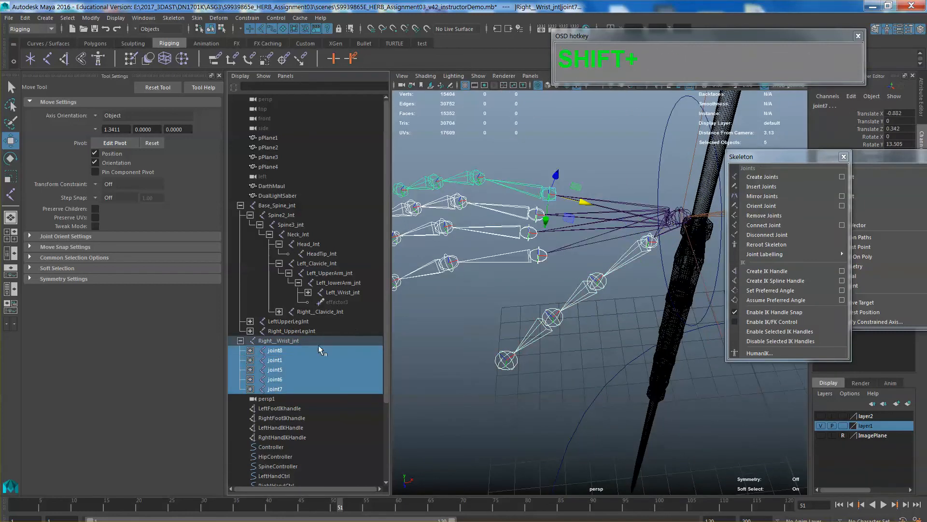
{"action": "middle_click_drag", "start_coordinate": [279, 357], "coordinate": [279, 406]}
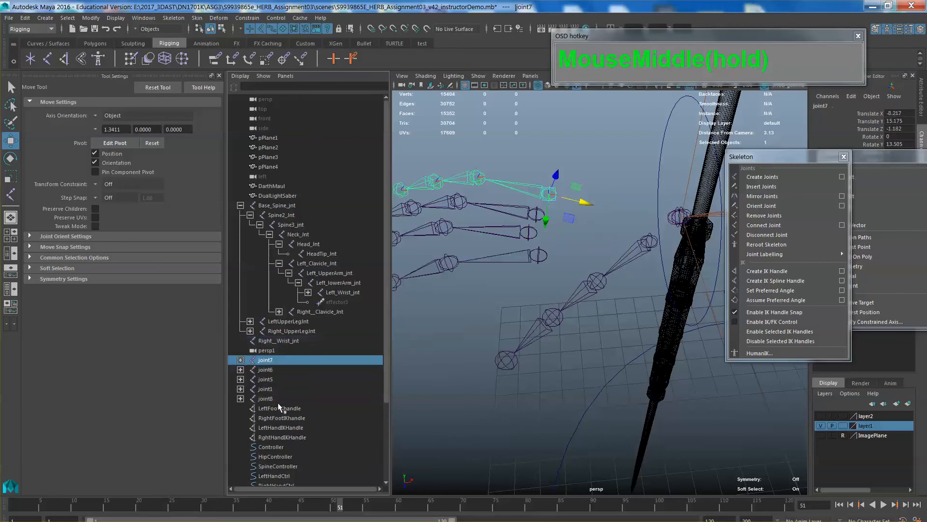
Delete the leftover top-level Right__Wrist_jnt
{"action": "mouse_move", "coordinate": [550, 258]}
{"action": "middle_mouse_down", "text": "alt"}
{"action": "mouse_move", "coordinate": [536, 266]}
{"action": "mouse_move", "coordinate": [550, 270]}
{"action": "middle_mouse_up", "text": "alt"}
{"action": "left_click", "coordinate": [550, 271]}
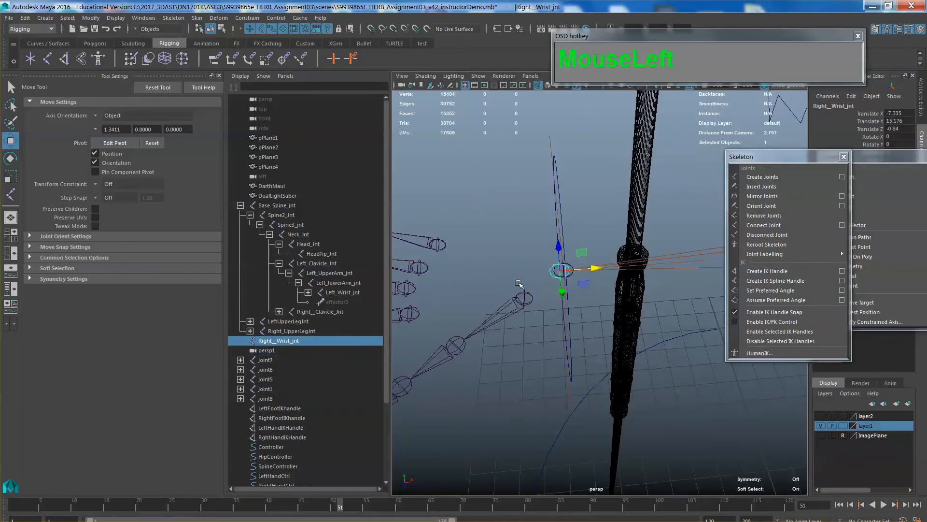
{"action": "key", "text": "Delete"}
Select the root joints of the five detached finger chains: joint7, joint6, joint5, joint1 and joint8
{"action": "middle_click_drag", "start_coordinate": [518, 284], "coordinate": [556, 203], "text": "alt"}
{"action": "left_click", "coordinate": [539, 177]}
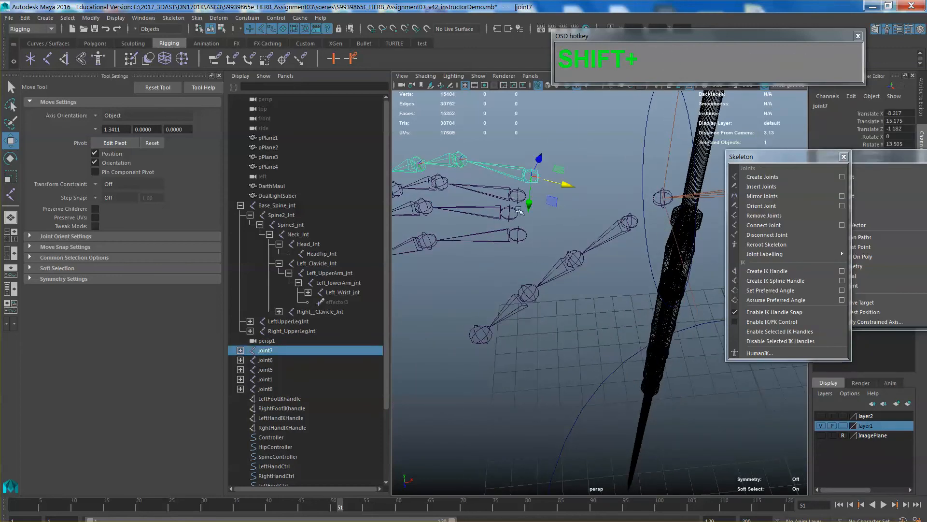
{"action": "left_click", "coordinate": [517, 198], "text": "shift"}
{"action": "left_click", "coordinate": [511, 215], "text": "shift"}
{"action": "left_click", "coordinate": [522, 239], "text": "shift"}
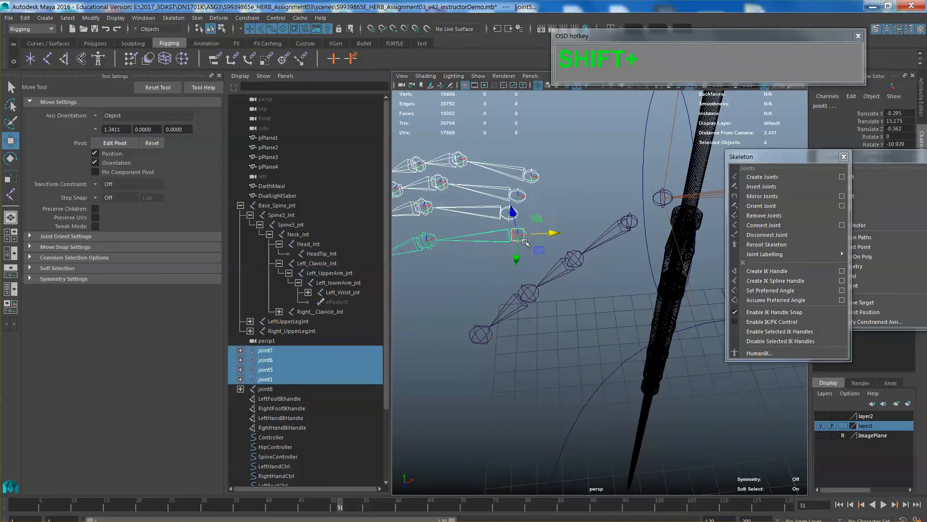
{"action": "left_click", "coordinate": [631, 222], "text": "shift"}
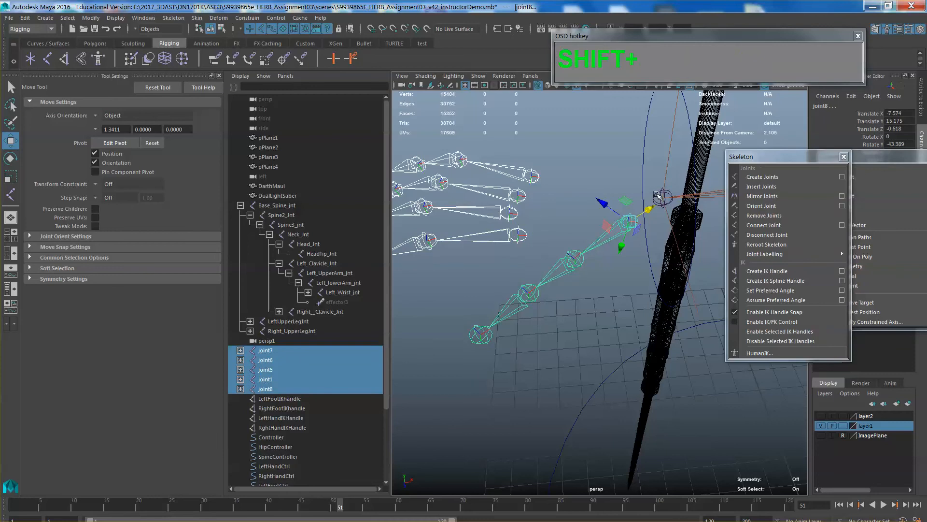
Show layer2 and, in the top view, nudge the five finger chains within the right hand mesh, placing joint8 at Translate X -7.559, Z -0.633
{"action": "scroll", "coordinate": [657, 195], "scroll_direction": "down", "scroll_amount": 5}
{"action": "middle_click_drag", "start_coordinate": [594, 249], "coordinate": [582, 258], "text": "alt"}
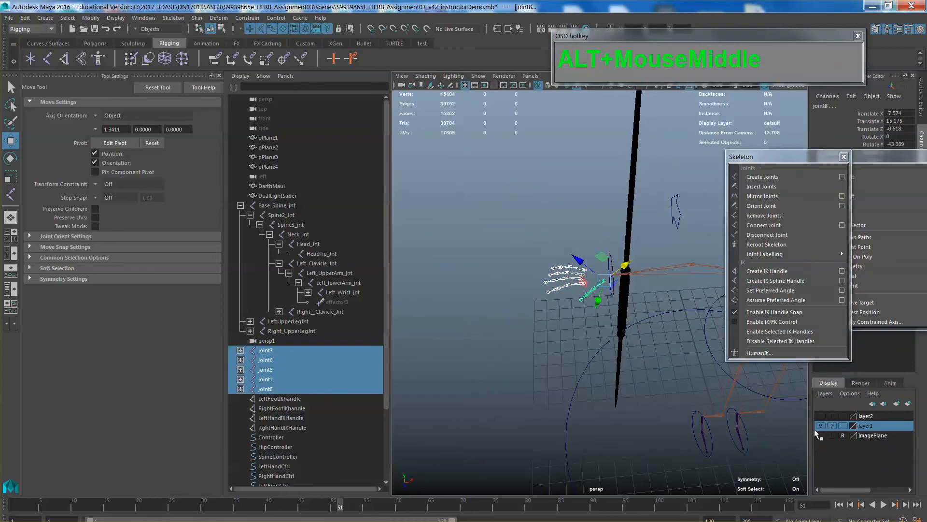
{"action": "left_click", "coordinate": [821, 416]}
{"action": "scroll", "coordinate": [624, 375], "scroll_direction": "up", "scroll_amount": 3}
{"action": "mouse_move", "coordinate": [624, 345]}
{"action": "middle_mouse_down", "text": "alt"}
{"action": "mouse_move", "coordinate": [625, 374]}
{"action": "mouse_move", "coordinate": [628, 350]}
{"action": "middle_mouse_up", "text": "alt"}
{"action": "key", "text": "space"}
{"action": "left_click_drag", "start_coordinate": [611, 359], "coordinate": [574, 355]}
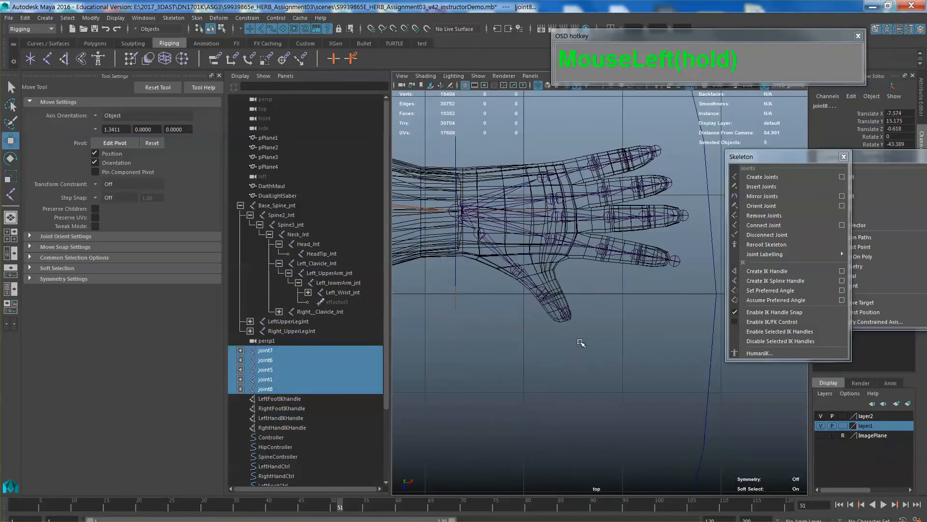
{"action": "middle_click_drag", "start_coordinate": [581, 342], "coordinate": [707, 354], "text": "alt"}
{"action": "left_click", "coordinate": [627, 208]}
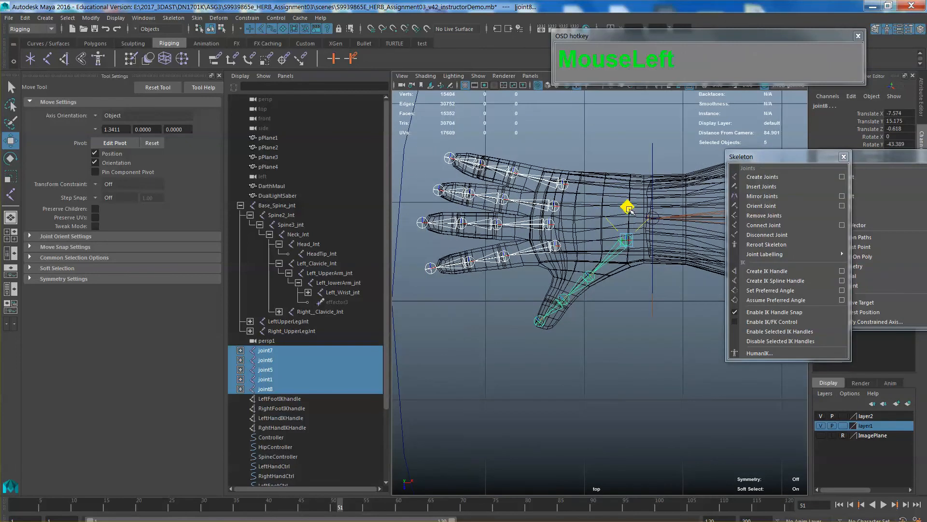
{"action": "left_click_drag", "start_coordinate": [630, 211], "coordinate": [632, 212]}
{"action": "middle_click_drag", "start_coordinate": [662, 263], "coordinate": [639, 263], "text": "alt"}
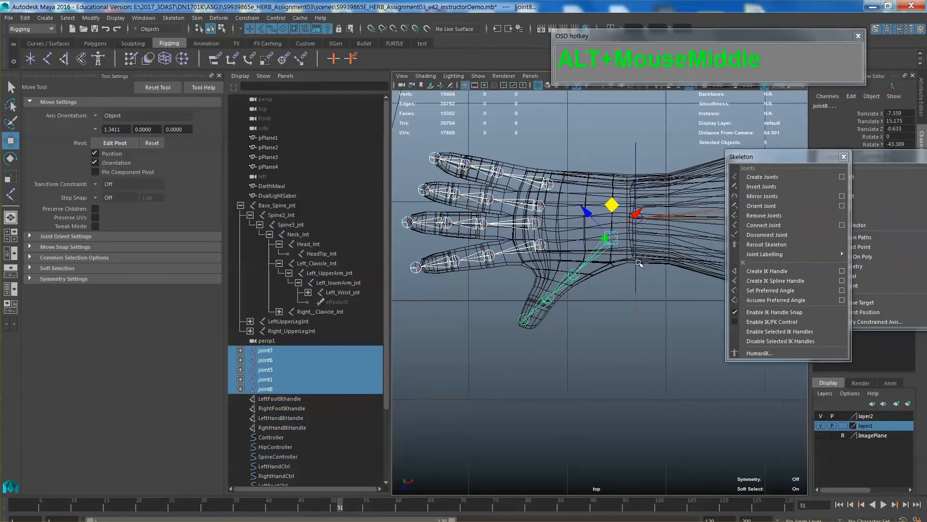
Parent the five finger chains to the right arm's Right__Wrist_jnt, and clear the selection
{"action": "left_click", "coordinate": [645, 233], "text": "shift"}
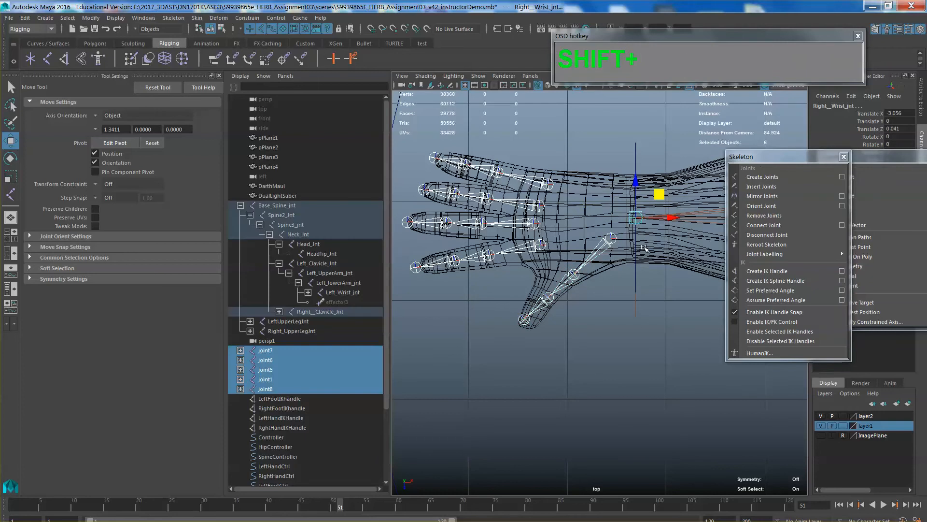
{"action": "key", "text": "p"}
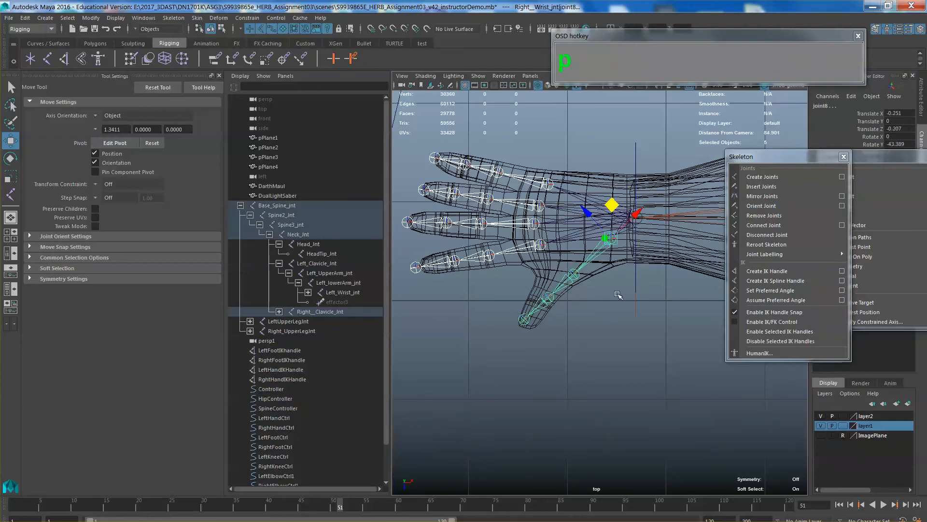
{"action": "scroll", "coordinate": [618, 295], "scroll_direction": "down", "scroll_amount": 2}
{"action": "middle_click_drag", "start_coordinate": [618, 294], "coordinate": [449, 294], "text": "alt"}
{"action": "left_click", "coordinate": [644, 336]}
Examine the finger joints of both hands against the full body mesh in the top and perspective views
{"action": "scroll", "coordinate": [647, 344], "scroll_direction": "down", "scroll_amount": 1}
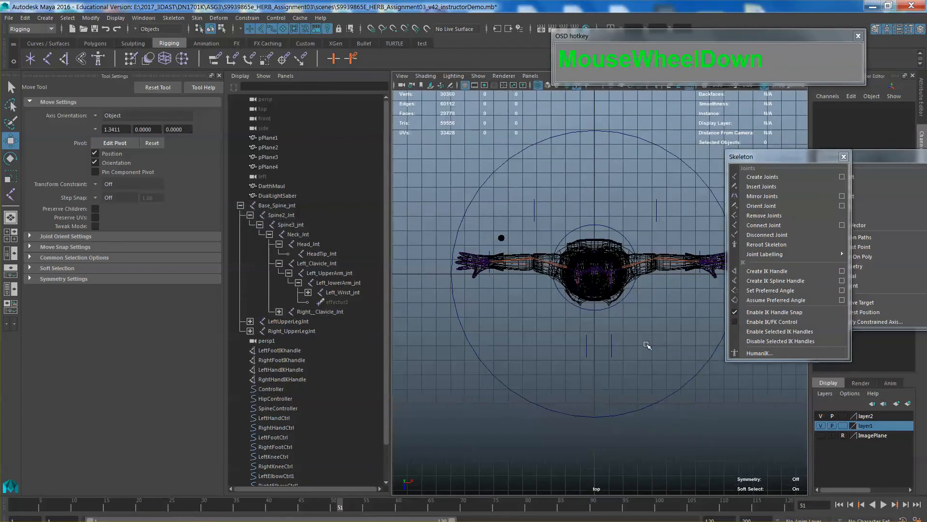
{"action": "middle_click_drag", "start_coordinate": [646, 344], "coordinate": [592, 325], "text": "alt"}
{"action": "key", "text": "space"}
{"action": "left_click_drag", "start_coordinate": [592, 326], "coordinate": [597, 298]}
{"action": "left_click_drag", "start_coordinate": [598, 297], "coordinate": [609, 331], "text": "alt"}
{"action": "middle_click_drag", "start_coordinate": [610, 331], "coordinate": [618, 335], "text": "alt"}
{"action": "scroll", "coordinate": [621, 321], "scroll_direction": "up", "scroll_amount": 4}
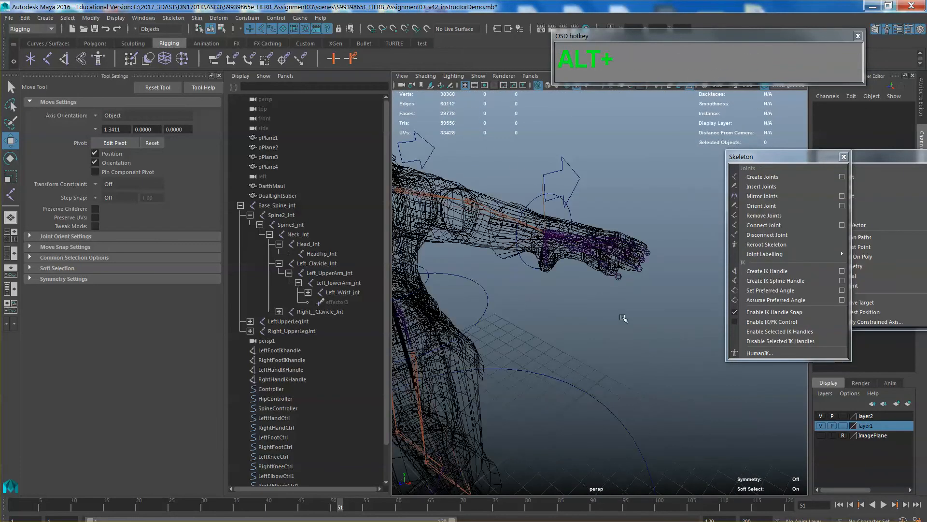
{"action": "scroll", "coordinate": [622, 316], "scroll_direction": "up", "scroll_amount": 2}
{"action": "scroll", "coordinate": [622, 316], "scroll_direction": "down", "scroll_amount": 6}
{"action": "mouse_move", "coordinate": [622, 316]}
{"action": "left_mouse_down", "text": "alt"}
{"action": "mouse_move", "coordinate": [622, 301]}
{"action": "mouse_move", "coordinate": [630, 303]}
{"action": "left_mouse_up", "text": "alt"}
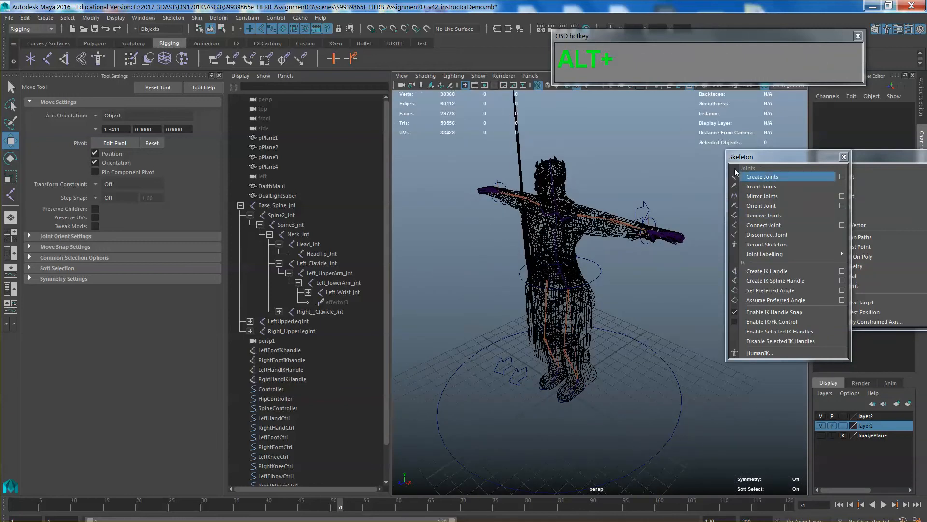
Move the floating Skeleton and Constrain windows clear of the character, and hide layer2 so the rig shows without the body mesh
{"action": "left_click_drag", "start_coordinate": [881, 160], "coordinate": [916, 125]}
{"action": "left_click_drag", "start_coordinate": [788, 159], "coordinate": [840, 112]}
{"action": "scroll", "coordinate": [737, 197], "scroll_direction": "up", "scroll_amount": 3}
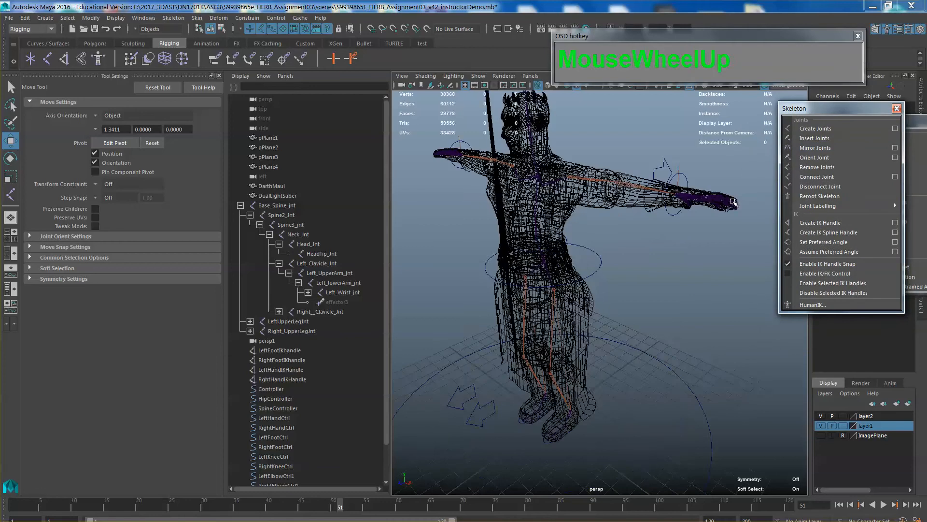
{"action": "middle_click_drag", "start_coordinate": [736, 212], "coordinate": [734, 187], "text": "alt"}
{"action": "left_click_drag", "start_coordinate": [622, 231], "coordinate": [657, 221], "text": "alt"}
{"action": "scroll", "coordinate": [655, 217], "scroll_direction": "down", "scroll_amount": 3}
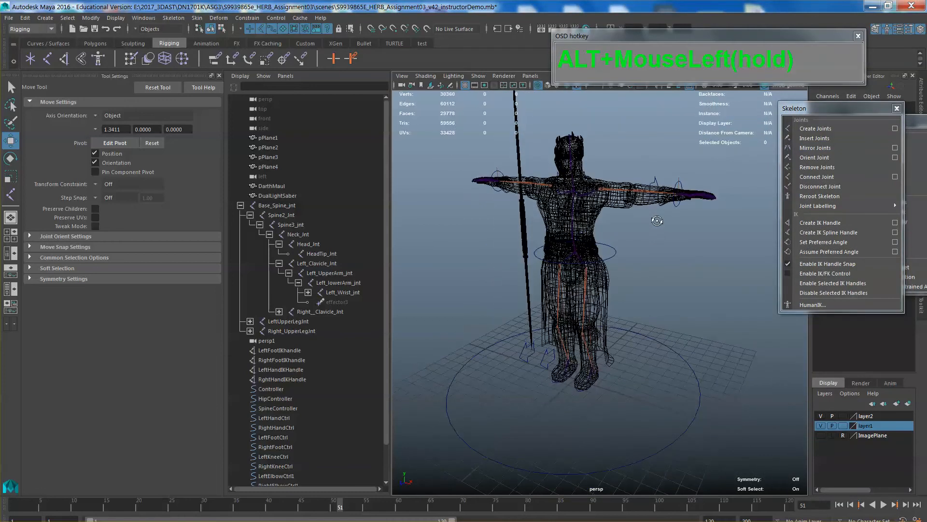
{"action": "middle_click_drag", "start_coordinate": [654, 234], "coordinate": [634, 242], "text": "alt"}
{"action": "left_click", "coordinate": [820, 415]}
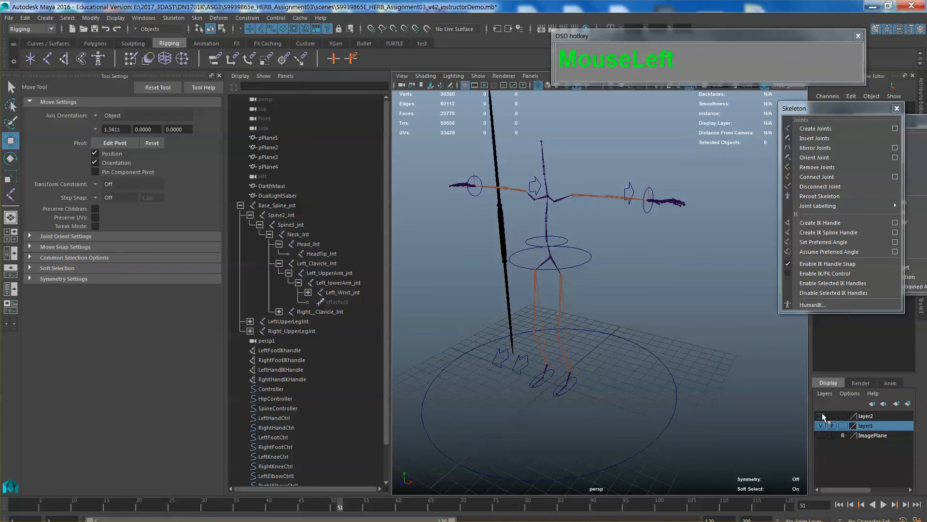
{"action": "left_click_drag", "start_coordinate": [773, 338], "coordinate": [684, 254], "text": "alt"}
{"action": "middle_click_drag", "start_coordinate": [677, 271], "coordinate": [680, 267], "text": "alt"}
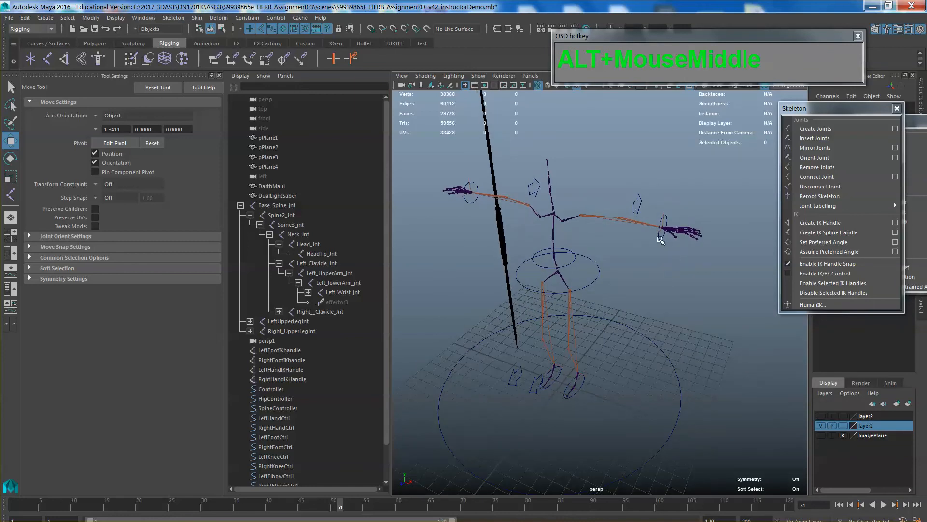
Test the left arm by moving LeftHandCtrl, and undo the move
{"action": "left_click", "coordinate": [660, 240]}
{"action": "left_click_drag", "start_coordinate": [665, 228], "coordinate": [638, 258]}
{"action": "key", "text": "z"}
{"action": "mouse_move", "coordinate": [674, 284]}
{"action": "left_mouse_down", "text": "alt"}
{"action": "mouse_move", "coordinate": [704, 275]}
{"action": "mouse_move", "coordinate": [688, 273]}
{"action": "left_mouse_up", "text": "alt"}
{"action": "middle_click_drag", "start_coordinate": [688, 274], "coordinate": [669, 287], "text": "alt"}
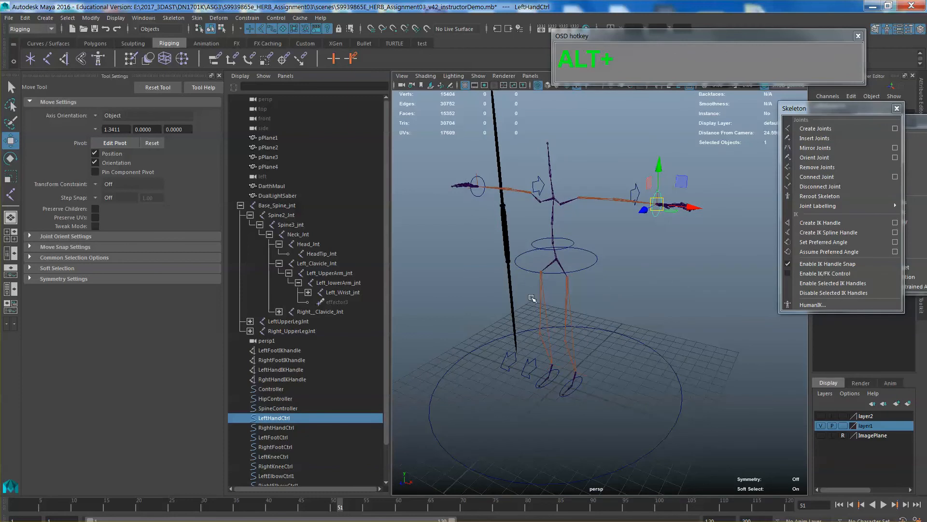
Close the Tool Settings and select the LeftFootCtrl curve around the left foot
{"action": "left_click", "coordinate": [219, 76]}
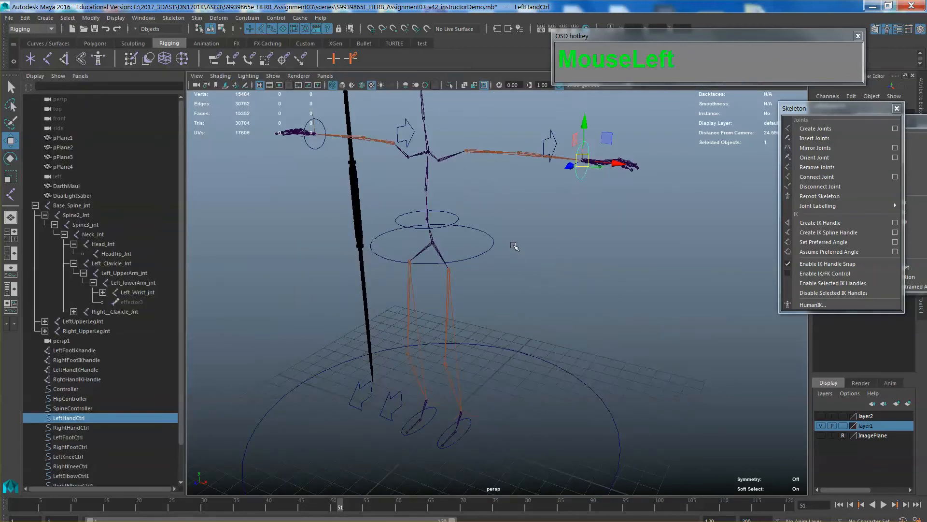
{"action": "right_click_drag", "start_coordinate": [513, 246], "coordinate": [507, 267], "text": "alt"}
{"action": "middle_click_drag", "start_coordinate": [507, 267], "coordinate": [530, 291], "text": "alt"}
{"action": "left_click_drag", "start_coordinate": [530, 291], "coordinate": [468, 371], "text": "alt"}
{"action": "left_click", "coordinate": [484, 402]}
{"action": "key", "text": "z"}
{"action": "middle_click_drag", "start_coordinate": [505, 421], "coordinate": [519, 323], "text": "alt"}
{"action": "scroll", "coordinate": [507, 381], "scroll_direction": "up", "scroll_amount": 3}
{"action": "scroll", "coordinate": [515, 327], "scroll_direction": "up", "scroll_amount": 3}
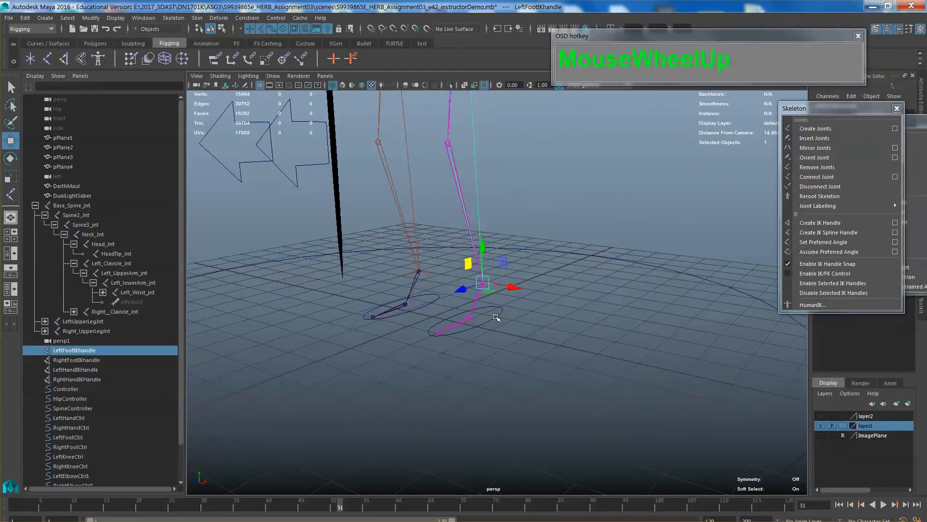
{"action": "left_click", "coordinate": [496, 317]}
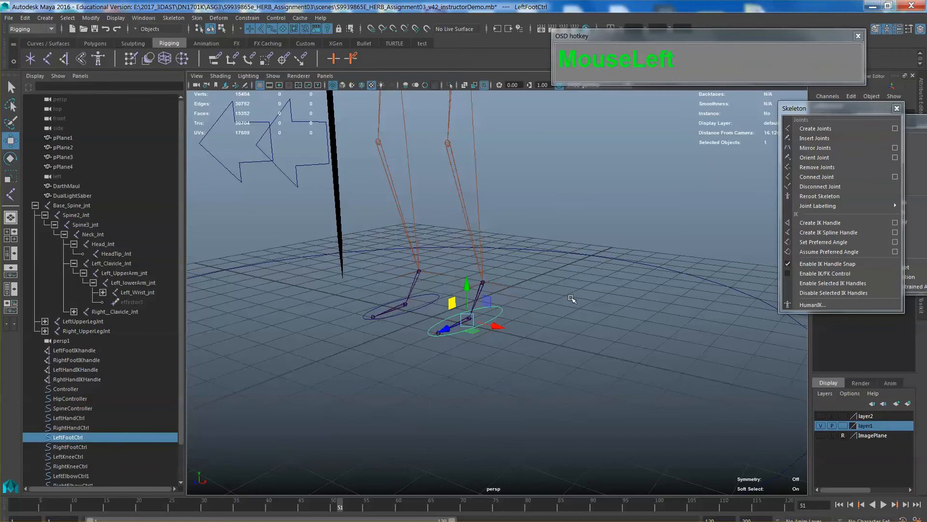
{"action": "scroll", "coordinate": [582, 296], "scroll_direction": "down", "scroll_amount": 4}
{"action": "scroll", "coordinate": [536, 313], "scroll_direction": "up", "scroll_amount": 7}
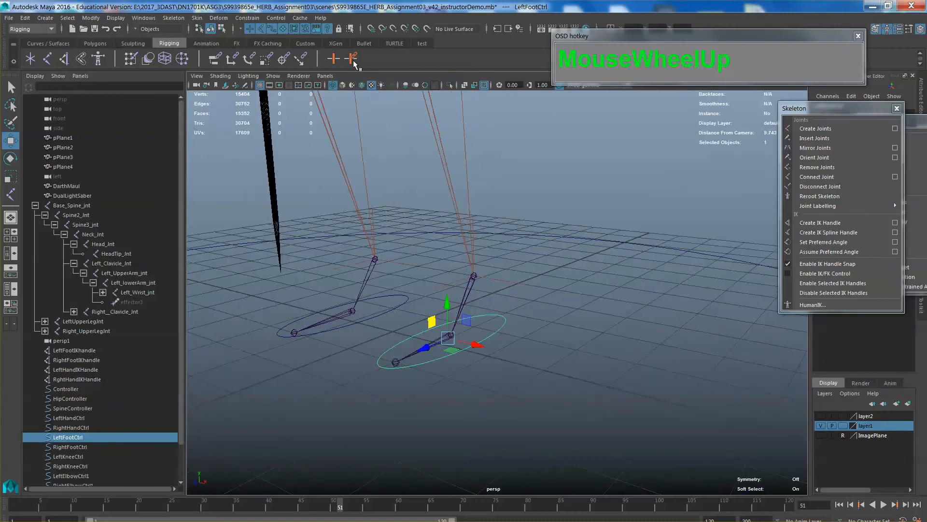
Tear off the Constrain commands as a floating window and place it beside the feet
{"action": "left_click", "coordinate": [247, 17]}
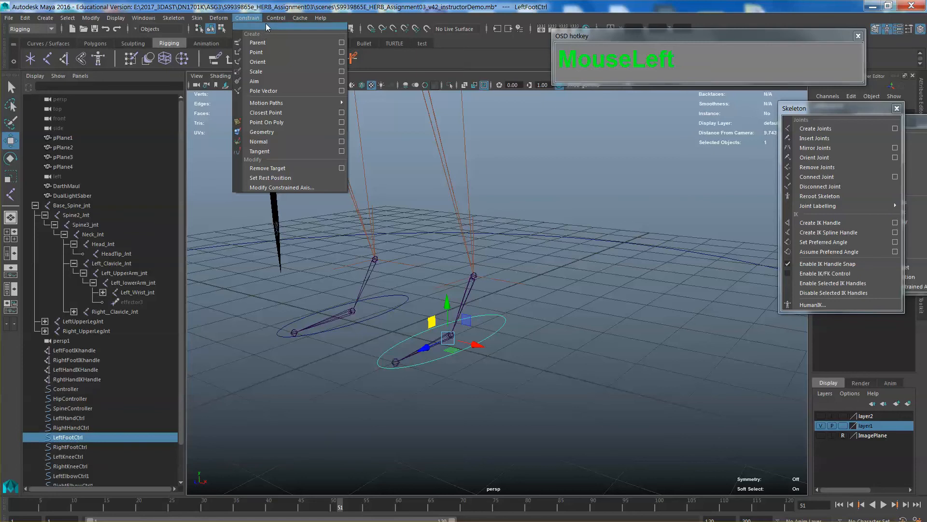
{"action": "left_click", "coordinate": [284, 25]}
{"action": "left_click_drag", "start_coordinate": [587, 218], "coordinate": [638, 175]}
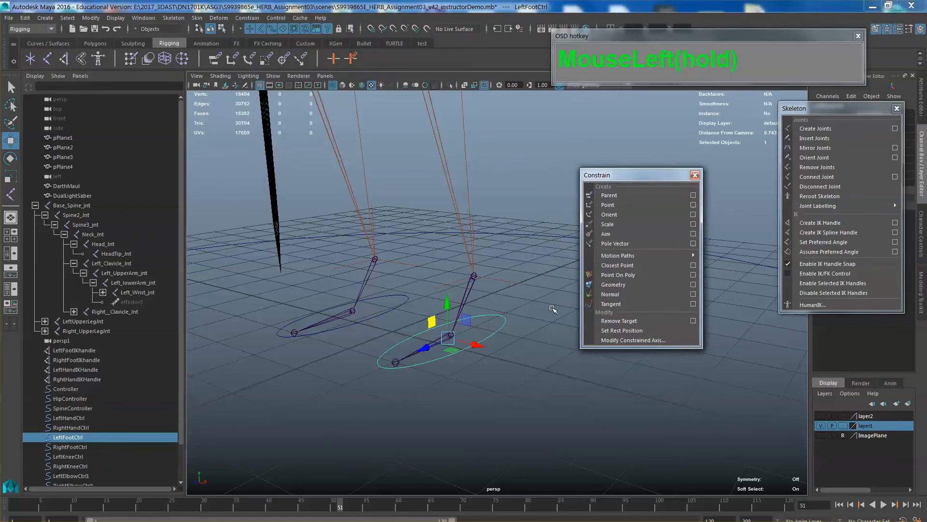
Parent-constrain LeftFootIKhandle to LeftFootCtrl with Maintain offset on and all translate and rotate axes constrained
{"action": "middle_click_drag", "start_coordinate": [555, 309], "coordinate": [529, 296], "text": "alt"}
{"action": "left_click", "coordinate": [505, 318]}
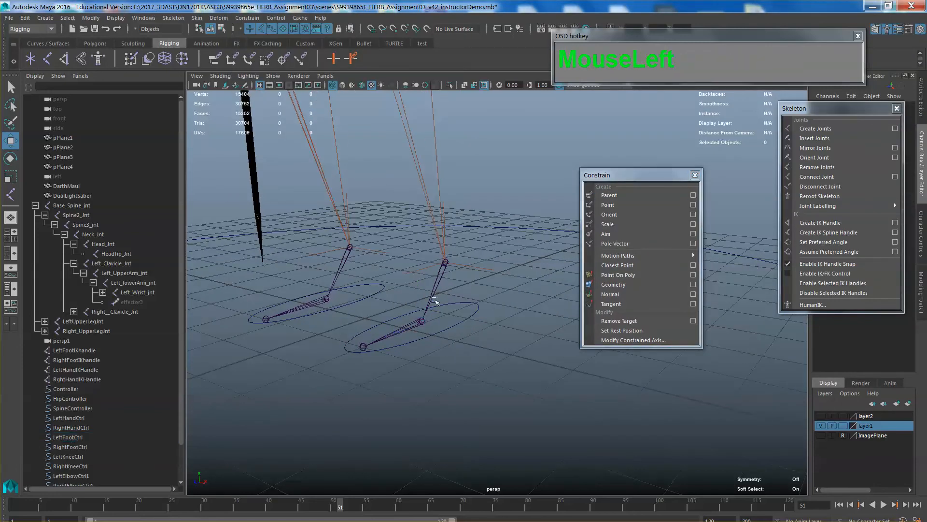
{"action": "left_click", "coordinate": [482, 270]}
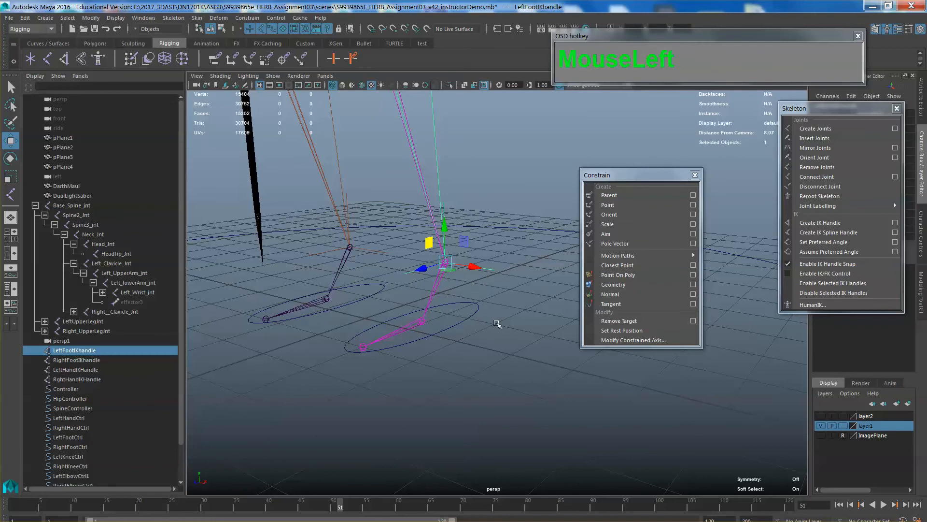
{"action": "left_click", "coordinate": [497, 321]}
{"action": "left_click", "coordinate": [477, 316]}
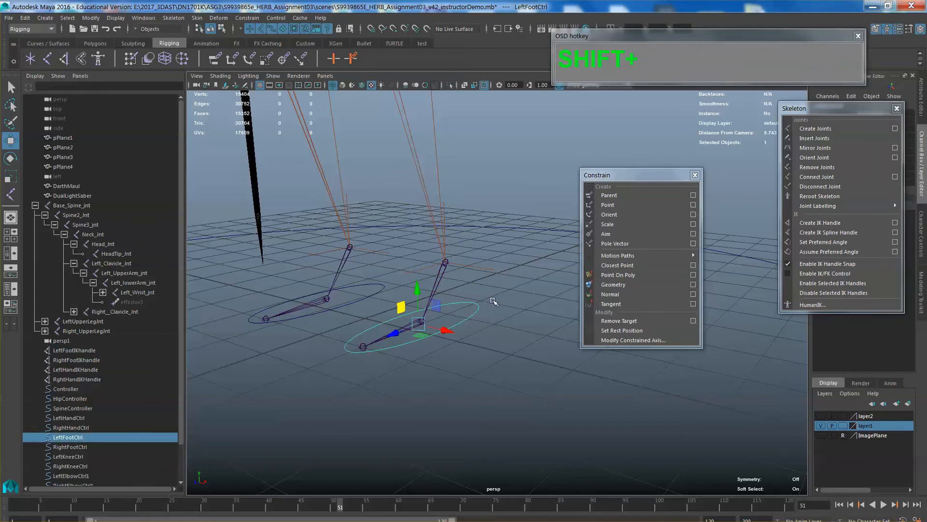
{"action": "left_click", "coordinate": [482, 271], "text": "shift"}
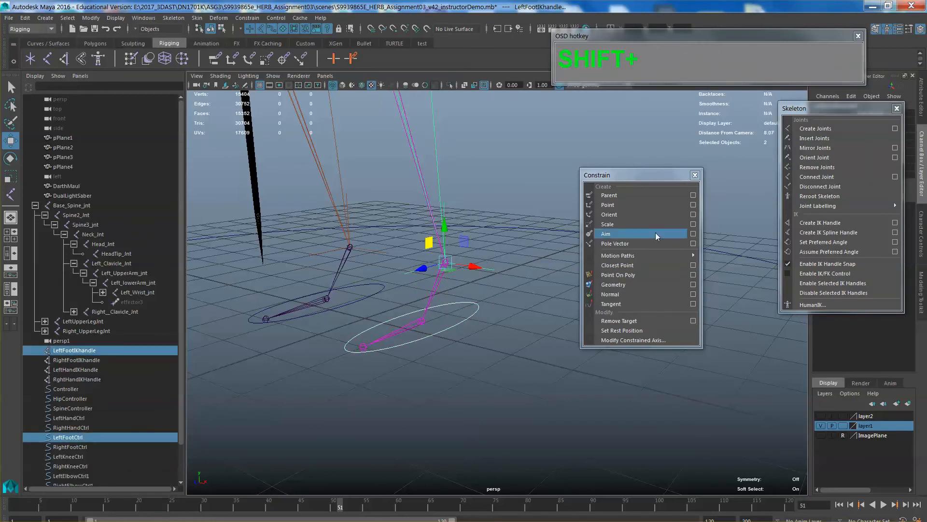
{"action": "left_click", "coordinate": [693, 195]}
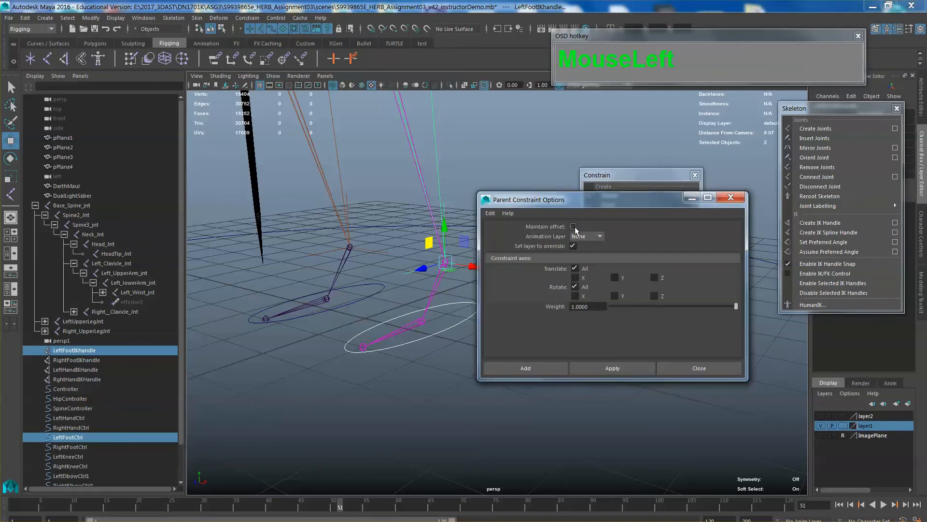
{"action": "left_click_drag", "start_coordinate": [625, 200], "coordinate": [731, 185]}
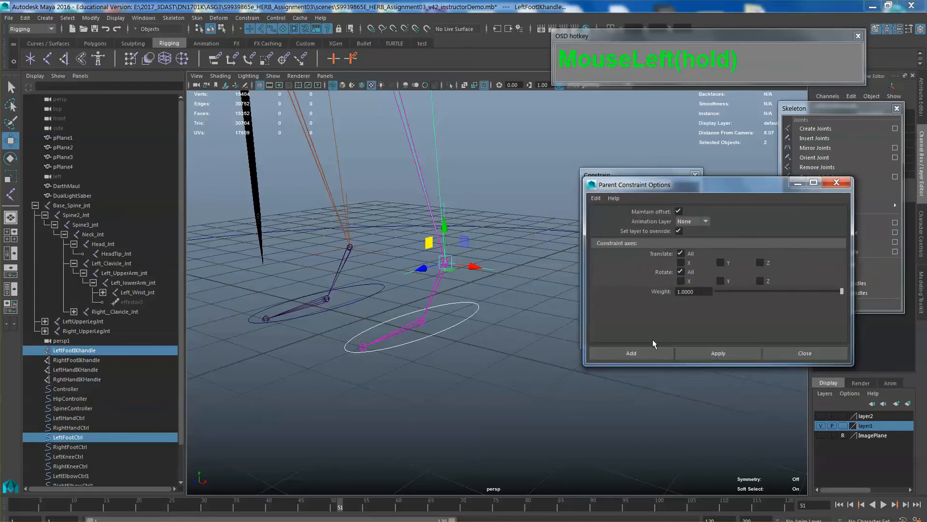
{"action": "left_click", "coordinate": [708, 356]}
Parent-constrain RightFootIKhandle to RightFootCtrl with the same Maintain offset options
{"action": "left_click_drag", "start_coordinate": [507, 339], "coordinate": [457, 331], "text": "alt"}
{"action": "left_click", "coordinate": [464, 287]}
{"action": "left_click", "coordinate": [459, 313]}
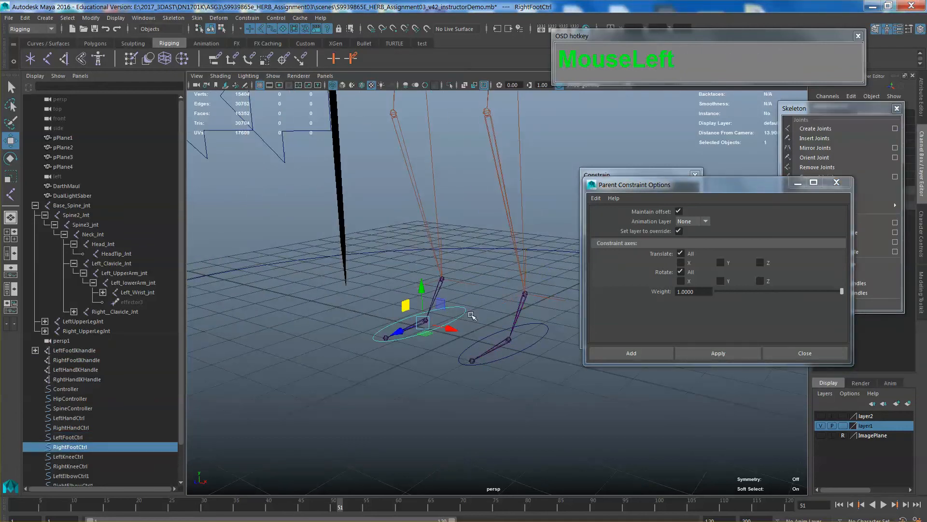
{"action": "left_click", "coordinate": [470, 284], "text": "shift"}
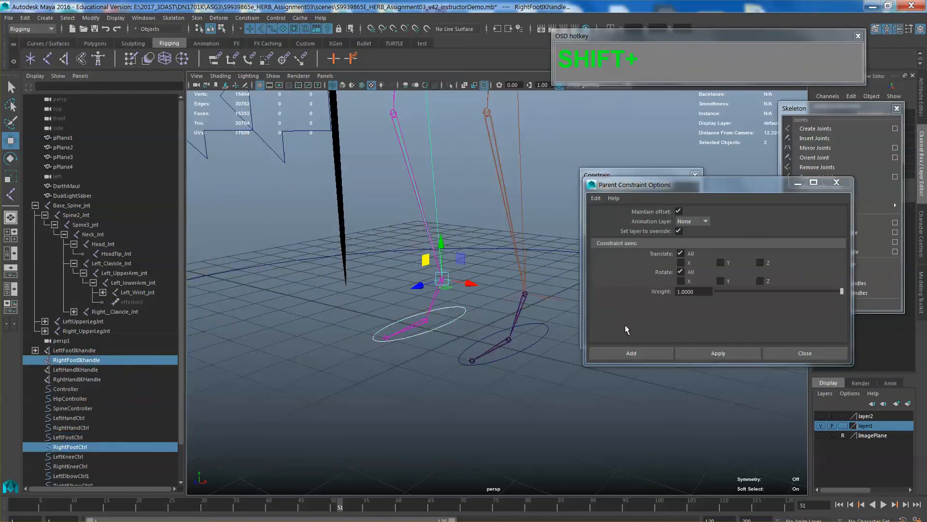
{"action": "left_click", "coordinate": [720, 356]}
Test the left foot setup by moving LeftFootCtrl, and close the Parent Constraint Options window
{"action": "scroll", "coordinate": [530, 350], "scroll_direction": "down", "scroll_amount": 3}
{"action": "middle_click_drag", "start_coordinate": [530, 350], "coordinate": [470, 336], "text": "alt"}
{"action": "left_click", "coordinate": [517, 341]}
{"action": "left_click", "coordinate": [507, 332]}
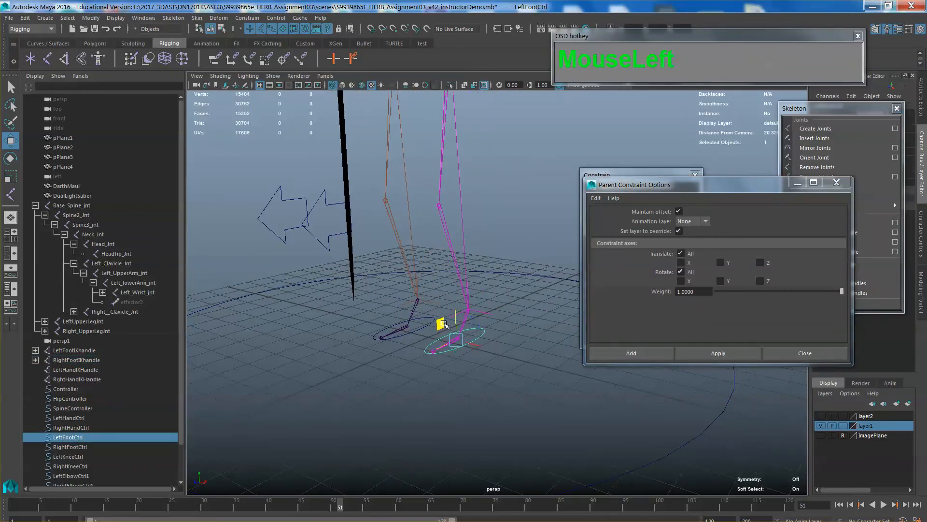
{"action": "left_click_drag", "start_coordinate": [442, 339], "coordinate": [445, 319]}
{"action": "middle_click_drag", "start_coordinate": [444, 318], "coordinate": [441, 288], "text": "alt"}
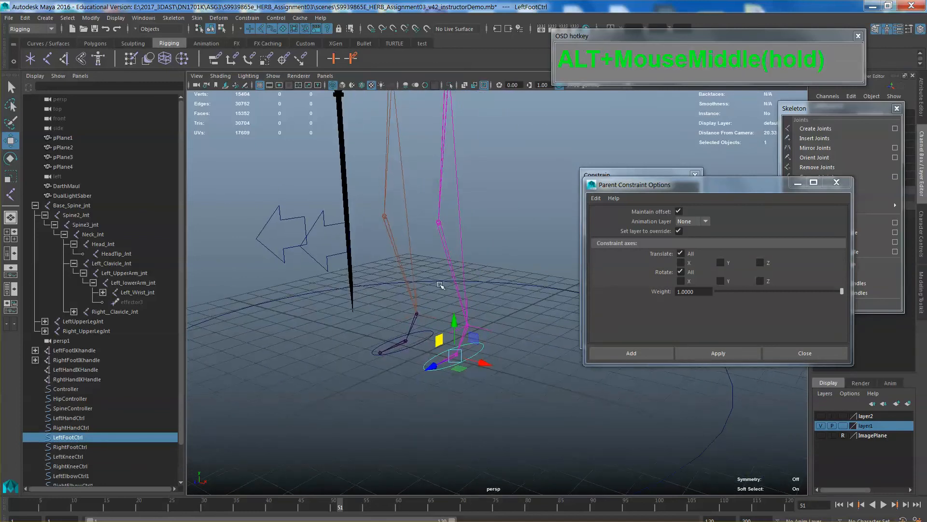
{"action": "left_click_drag", "start_coordinate": [380, 272], "coordinate": [383, 278], "text": "alt"}
{"action": "left_click", "coordinate": [836, 182]}
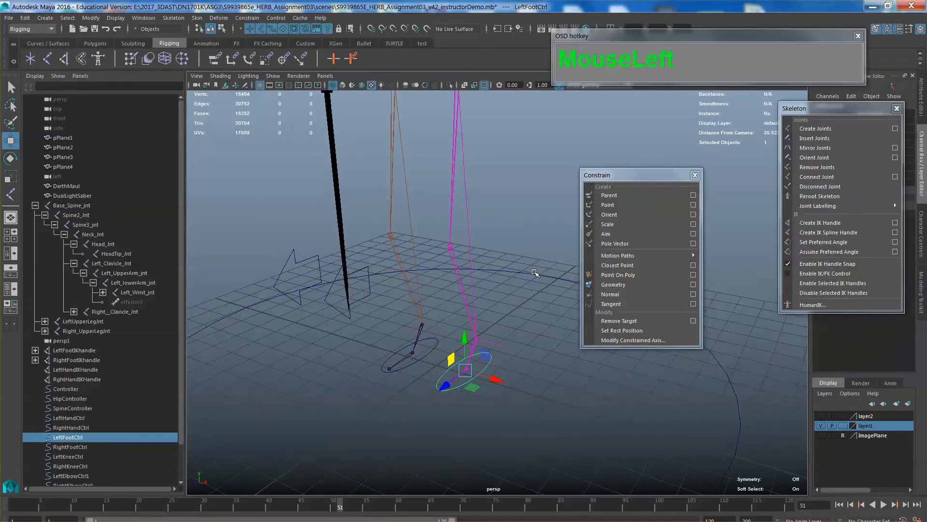
Add a pole vector constraint from the LeftKneeCtrl arrow to LeftFootIKhandle
{"action": "middle_click_drag", "start_coordinate": [403, 307], "coordinate": [414, 296], "text": "alt"}
{"action": "middle_click_drag", "start_coordinate": [516, 347], "coordinate": [518, 362], "text": "alt"}
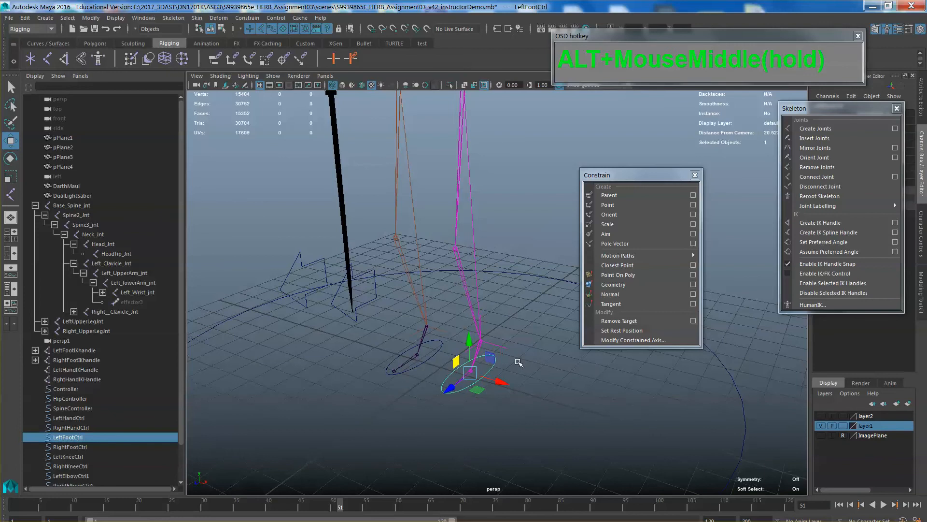
{"action": "left_click", "coordinate": [377, 294]}
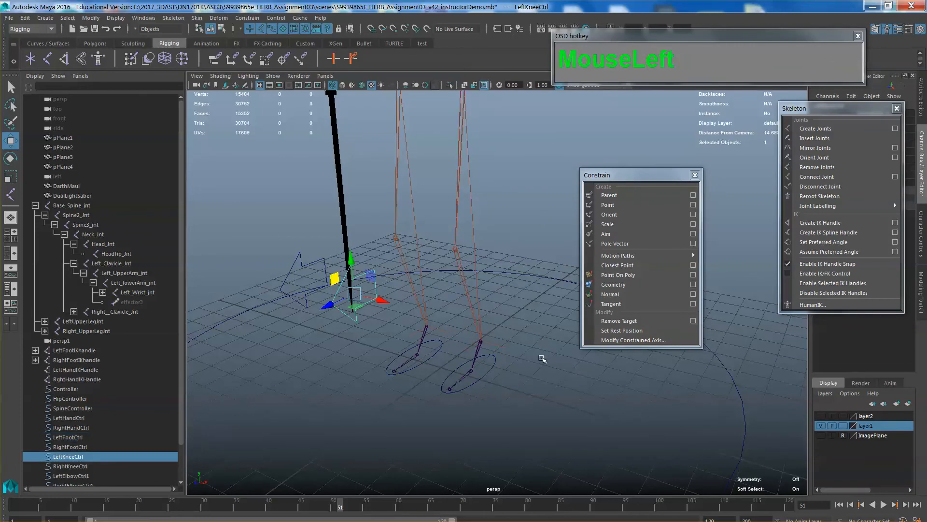
{"action": "left_click", "coordinate": [509, 348], "text": "shift"}
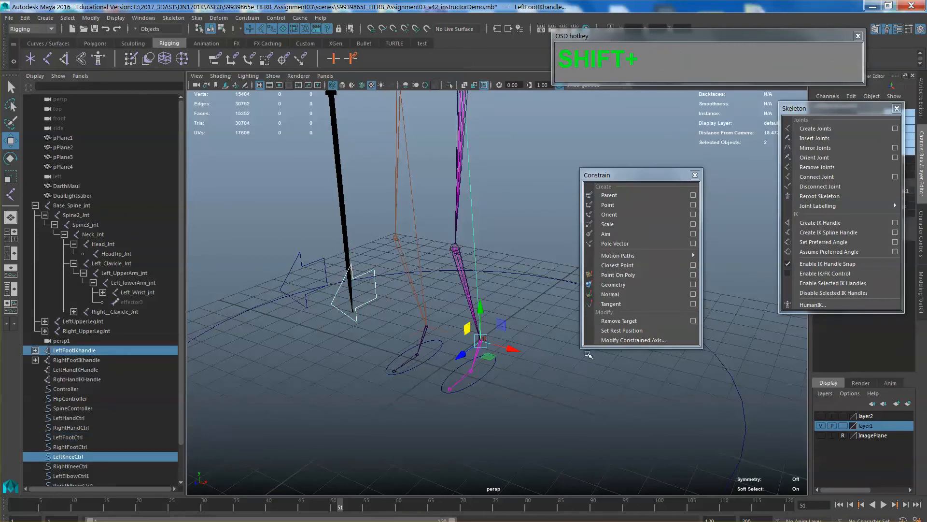
{"action": "left_click", "coordinate": [613, 242]}
Add a pole vector constraint from the RightKneeCtrl arrow to RightFootIKhandle
{"action": "middle_click_drag", "start_coordinate": [515, 314], "coordinate": [456, 350], "text": "alt"}
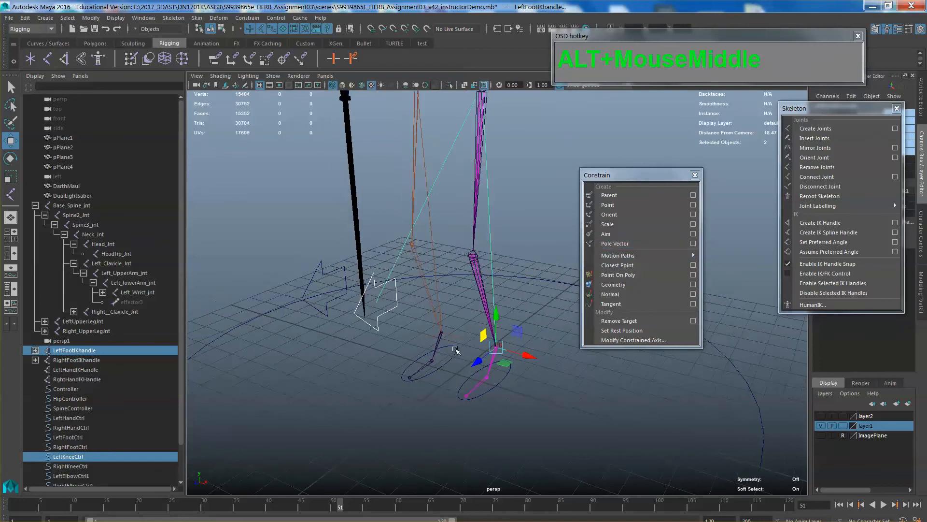
{"action": "left_click", "coordinate": [328, 317]}
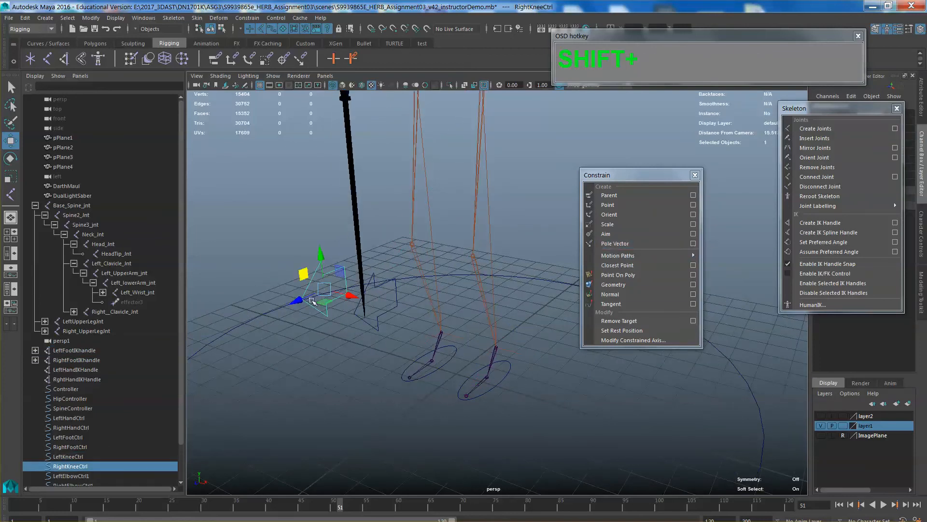
{"action": "left_click", "coordinate": [460, 337], "text": "shift"}
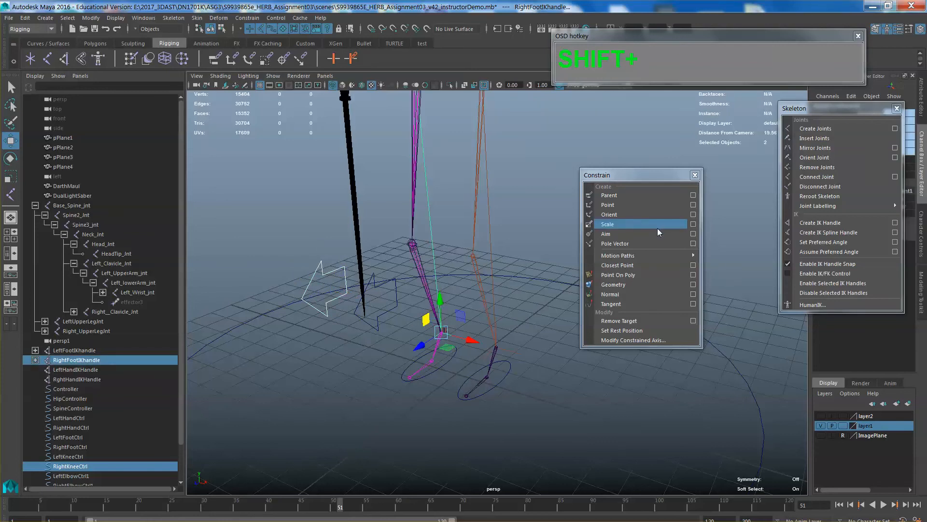
{"action": "left_click", "coordinate": [625, 242]}
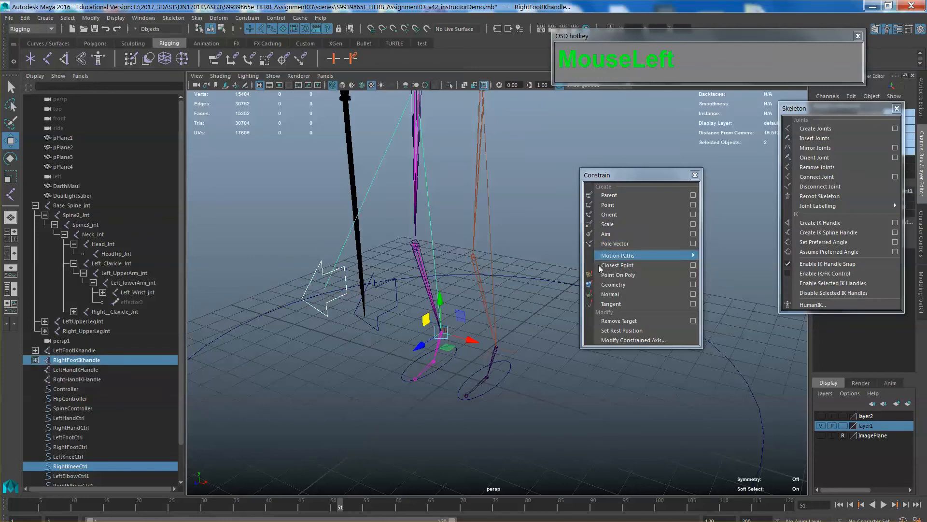
Move the floating Constrain window aside to clear the work area around the left arm
{"action": "middle_click_drag", "start_coordinate": [392, 326], "coordinate": [395, 294], "text": "alt"}
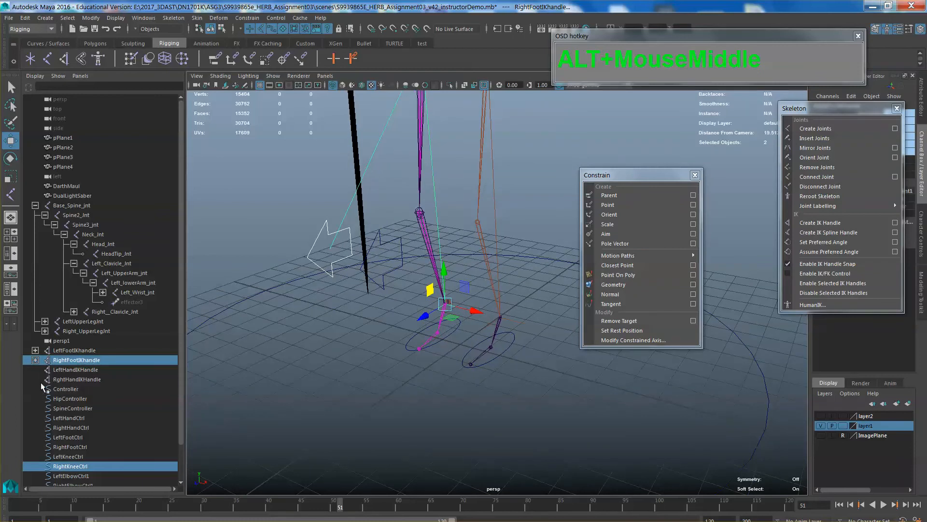
{"action": "scroll", "coordinate": [80, 401], "scroll_direction": "down", "scroll_amount": 2}
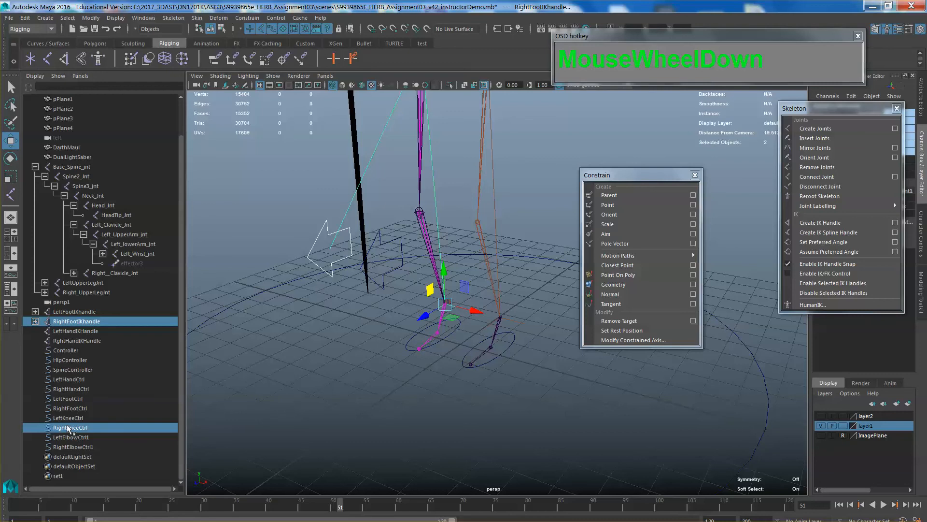
{"action": "scroll", "coordinate": [454, 313], "scroll_direction": "down", "scroll_amount": 5, "text": "alt"}
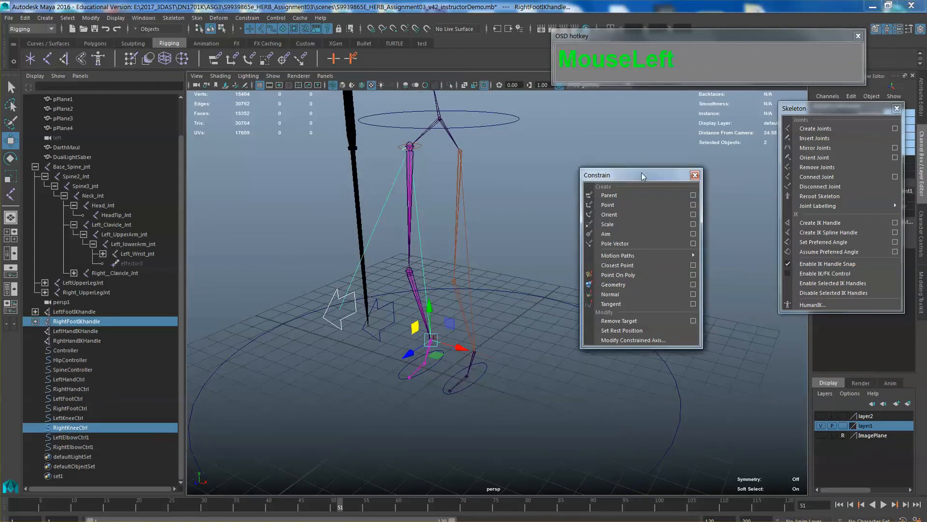
{"action": "left_click_drag", "start_coordinate": [641, 172], "coordinate": [702, 145]}
{"action": "middle_click_drag", "start_coordinate": [554, 199], "coordinate": [519, 283], "text": "alt"}
Parent-constrain LeftHandIKHandle to the LeftHandCtrl circle around the left wrist
{"action": "left_click", "coordinate": [527, 266]}
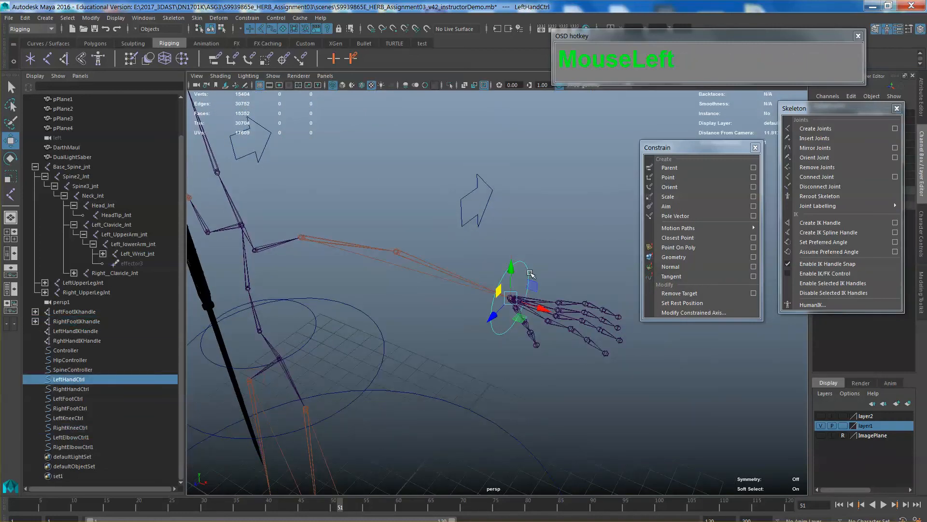
{"action": "left_click", "coordinate": [546, 276]}
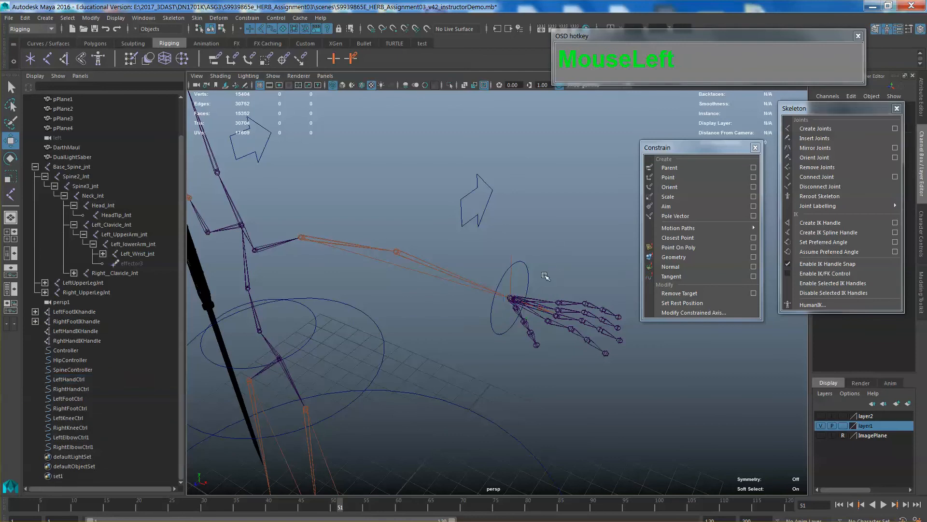
{"action": "left_click", "coordinate": [528, 266]}
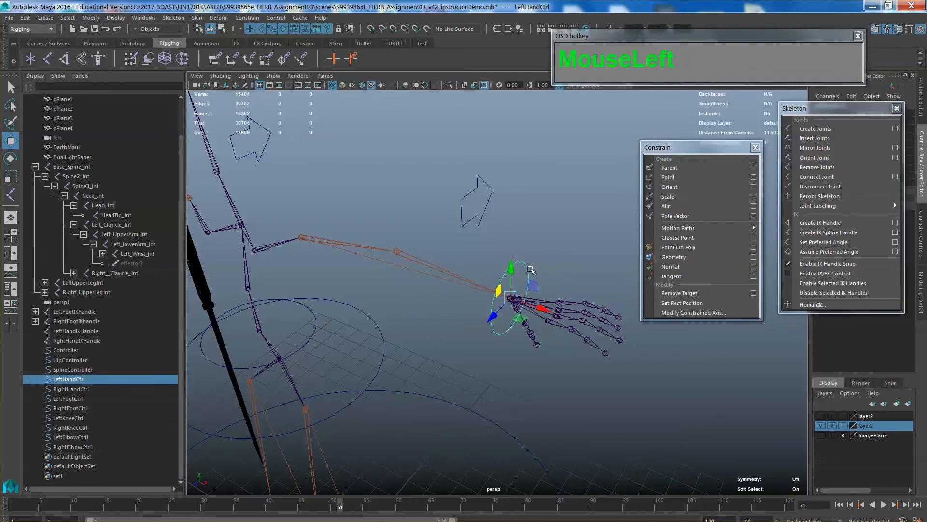
{"action": "left_click", "coordinate": [506, 255]}
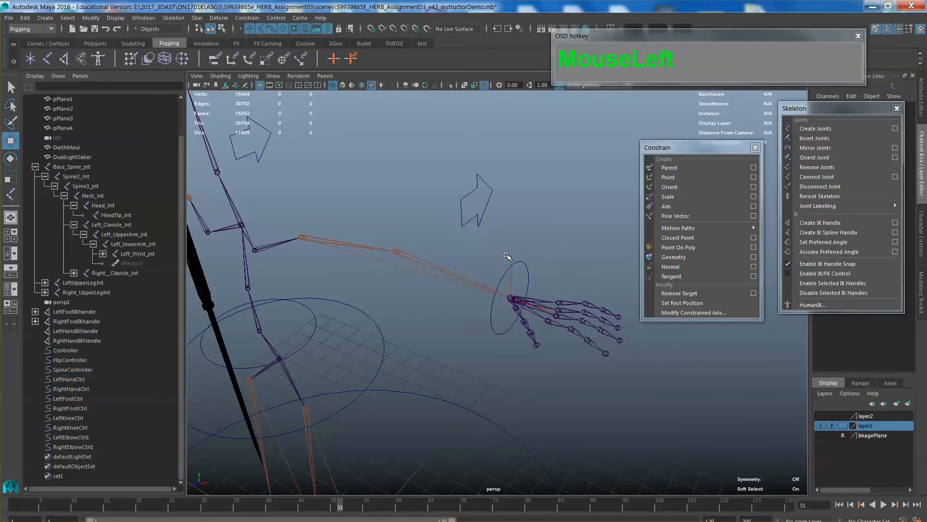
{"action": "left_click", "coordinate": [527, 270]}
{"action": "scroll", "coordinate": [531, 275], "scroll_direction": "up", "scroll_amount": 3}
{"action": "left_click_drag", "start_coordinate": [531, 275], "coordinate": [506, 277], "text": "alt"}
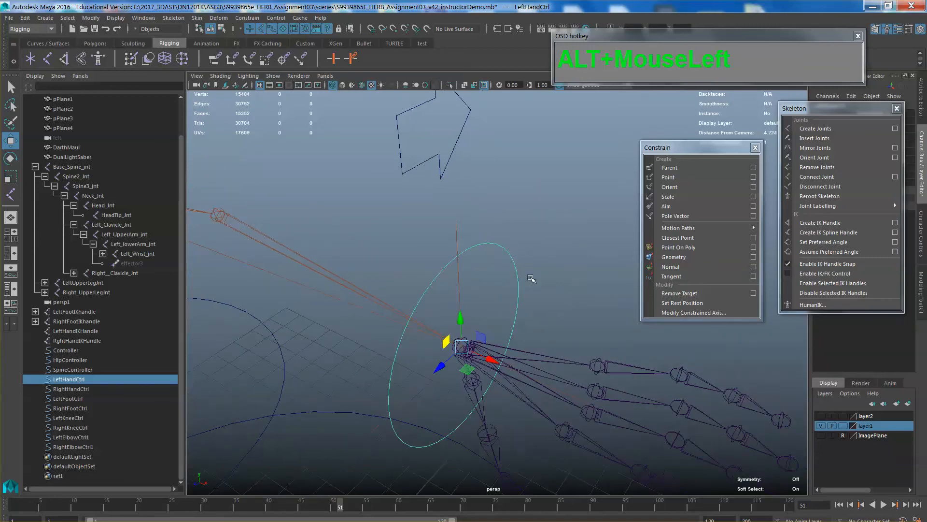
{"action": "left_click", "coordinate": [455, 233], "text": "shift"}
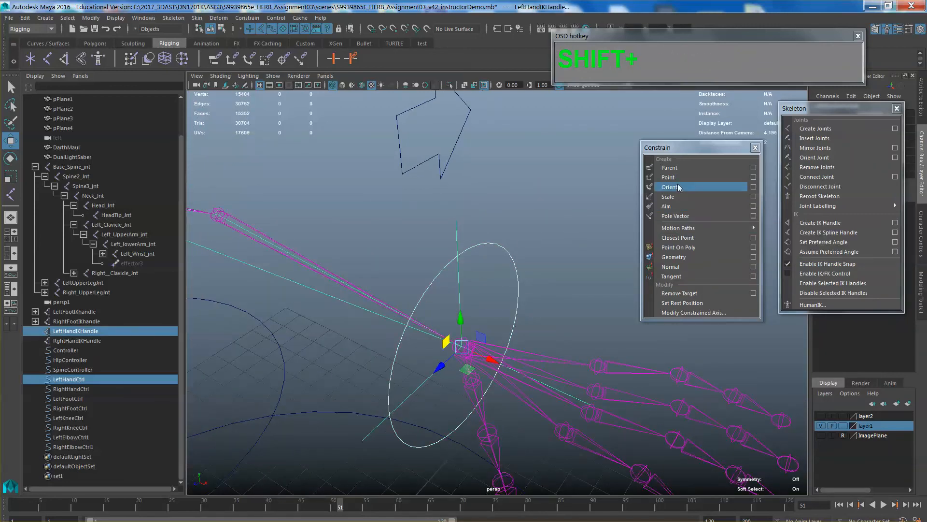
{"action": "scroll", "coordinate": [564, 274], "scroll_direction": "down", "scroll_amount": 4}
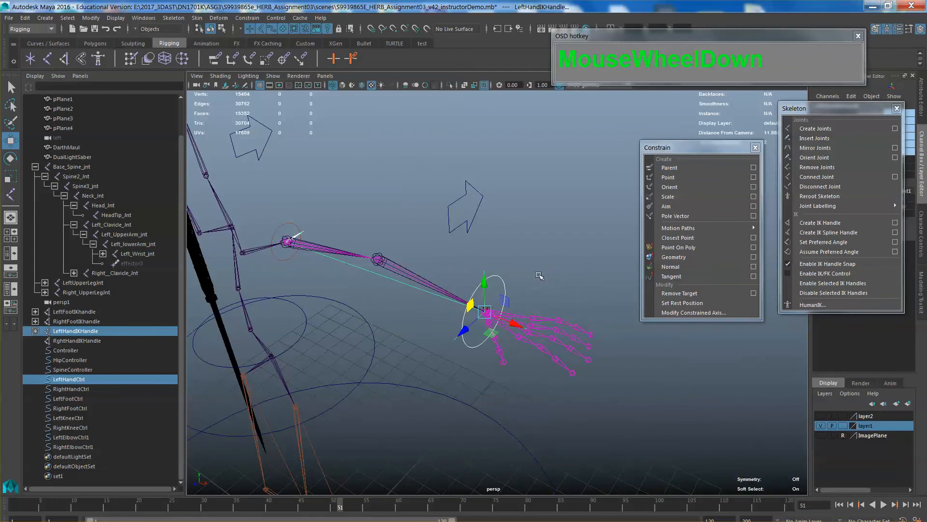
Add a pole vector constraint from the LeftElbowCtrl1 arrow to LeftHandIKHandle
{"action": "left_click", "coordinate": [520, 259]}
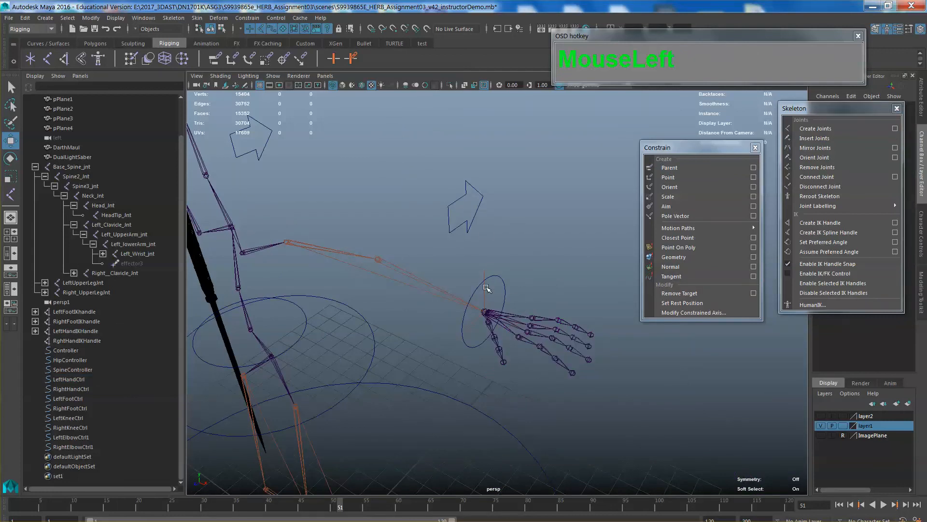
{"action": "left_click", "coordinate": [482, 202]}
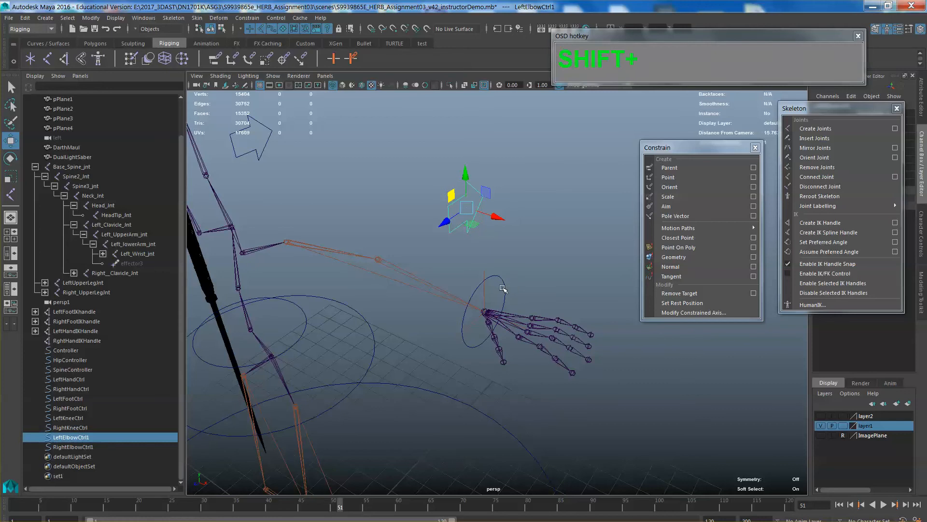
{"action": "left_click", "coordinate": [485, 292], "text": "shift"}
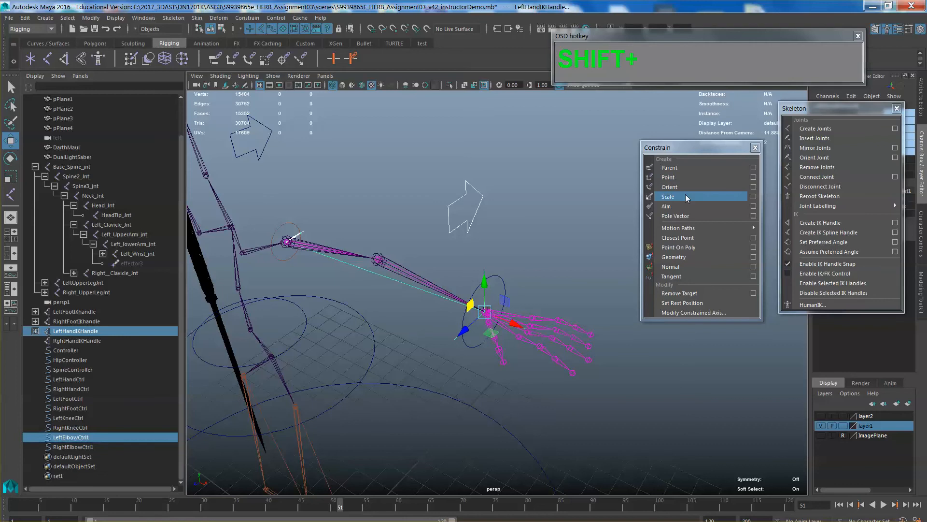
{"action": "left_click", "coordinate": [679, 216]}
Parent-constrain the right hand's IK handle to the RightHandCtrl circle around the right wrist
{"action": "scroll", "coordinate": [555, 245], "scroll_direction": "down", "scroll_amount": 3}
{"action": "mouse_move", "coordinate": [554, 244]}
{"action": "left_mouse_down", "text": "alt"}
{"action": "mouse_move", "coordinate": [542, 252]}
{"action": "mouse_move", "coordinate": [551, 249]}
{"action": "left_mouse_up", "text": "alt"}
{"action": "middle_click_drag", "start_coordinate": [551, 250], "coordinate": [541, 280], "text": "alt"}
{"action": "scroll", "coordinate": [555, 265], "scroll_direction": "up", "scroll_amount": 2}
{"action": "left_click", "coordinate": [544, 271]}
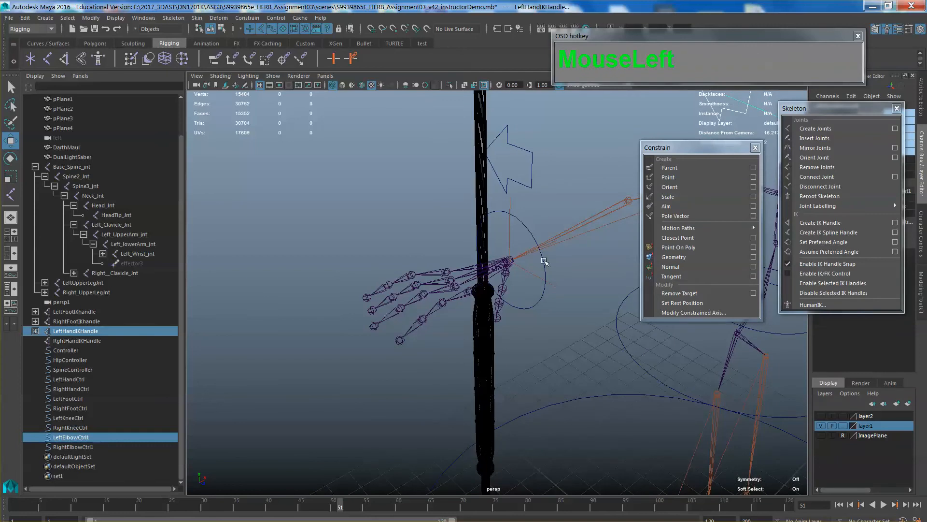
{"action": "left_click", "coordinate": [556, 286], "text": "shift"}
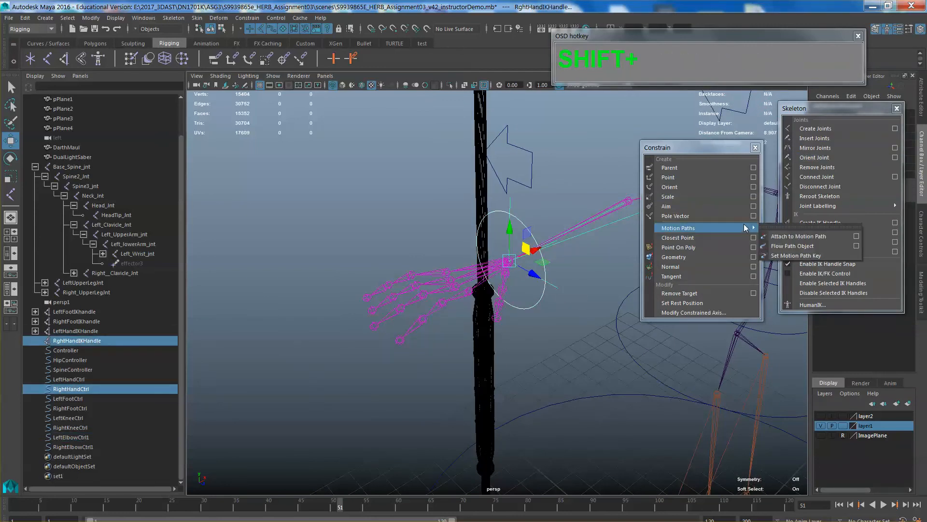
{"action": "left_click", "coordinate": [693, 169]}
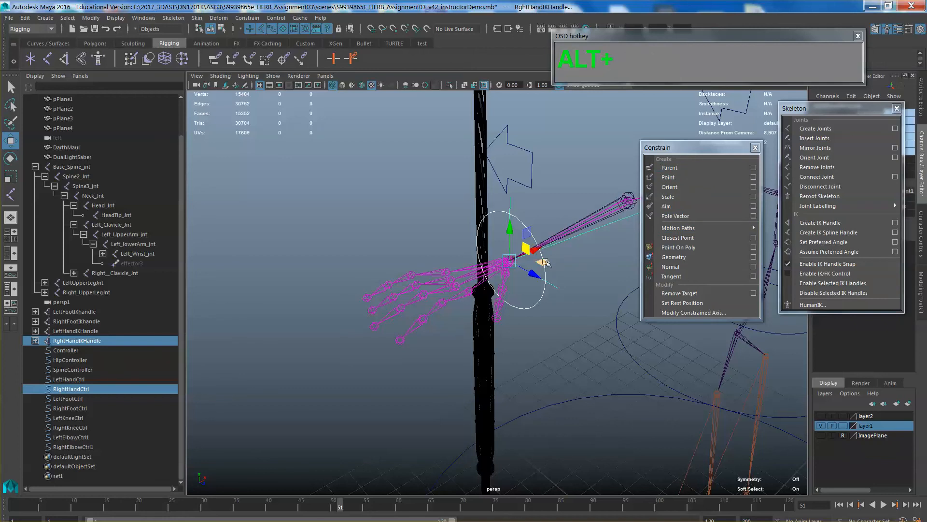
Select the RightElbowCtrl1 arrow together with the right hand's IK handle for a pole vector constraint
{"action": "mouse_move", "coordinate": [444, 265]}
{"action": "left_mouse_down", "text": "alt"}
{"action": "mouse_move", "coordinate": [537, 279]}
{"action": "mouse_move", "coordinate": [462, 263]}
{"action": "left_mouse_up", "text": "alt"}
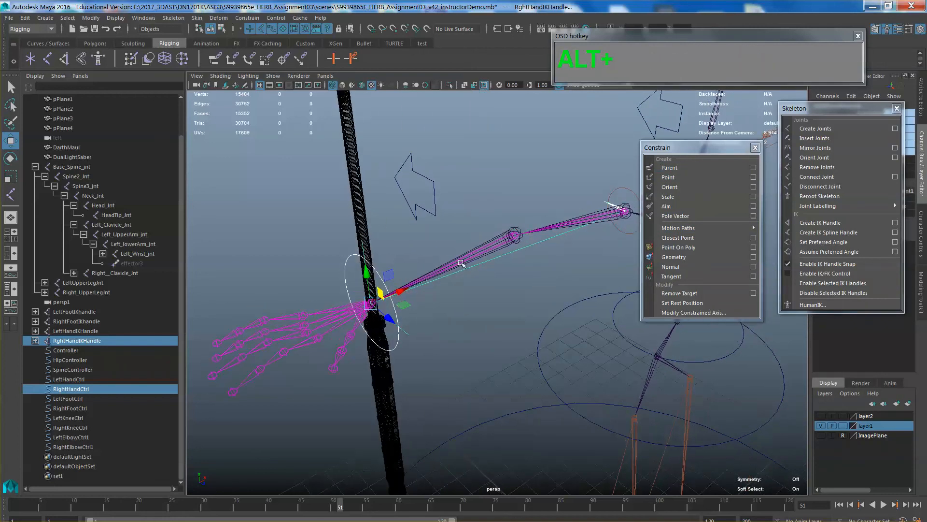
{"action": "left_click", "coordinate": [435, 217]}
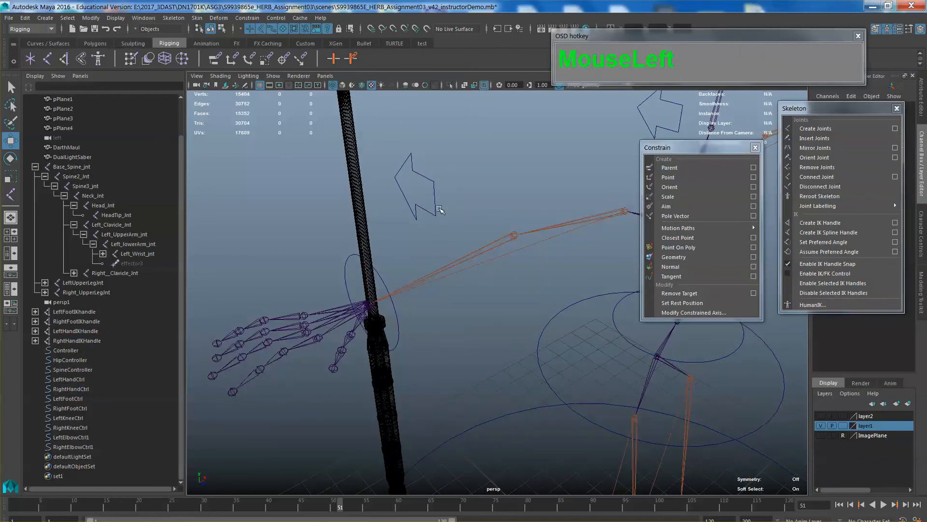
{"action": "left_click", "coordinate": [437, 209]}
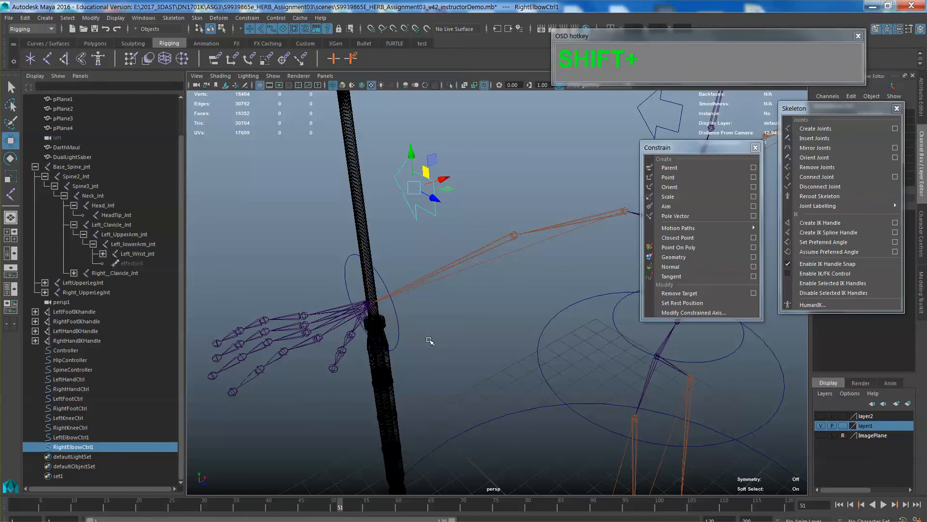
{"action": "left_click", "coordinate": [384, 321], "text": "shift"}
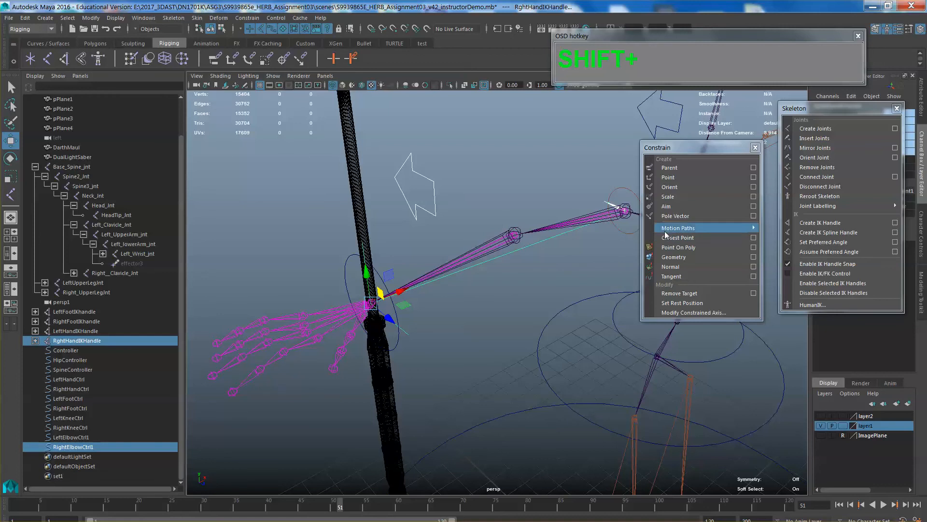
Apply a Pole Vector constraint from RightElbowCtrl1 to RightHandIKHandle
{"action": "left_click", "coordinate": [676, 216]}
{"action": "right_click_drag", "start_coordinate": [617, 222], "coordinate": [555, 233], "text": "alt"}
{"action": "middle_click_drag", "start_coordinate": [555, 232], "coordinate": [532, 240], "text": "alt"}
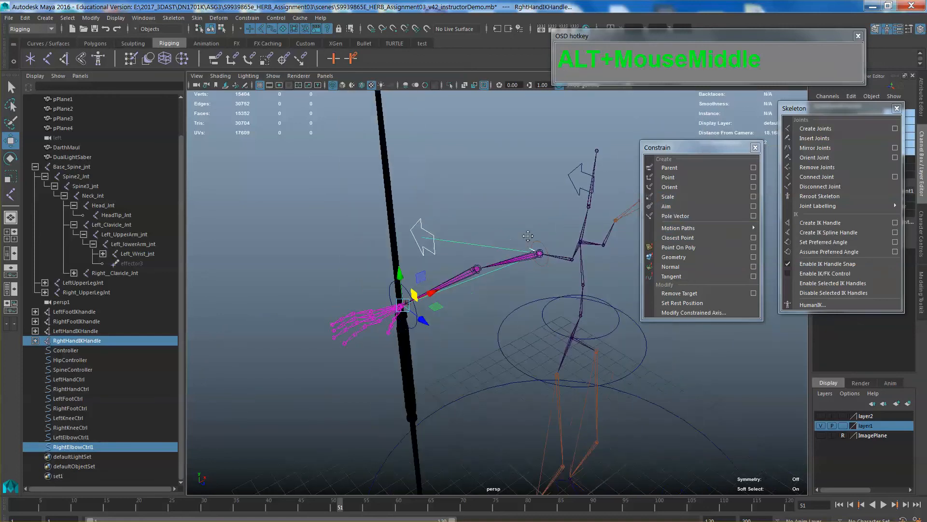
{"action": "left_click_drag", "start_coordinate": [531, 240], "coordinate": [528, 260], "text": "alt"}
{"action": "middle_click_drag", "start_coordinate": [528, 261], "coordinate": [559, 260], "text": "alt"}
Test the left elbow by moving LeftElbowCtrl1 slightly, and undo the move
{"action": "left_click", "coordinate": [494, 198]}
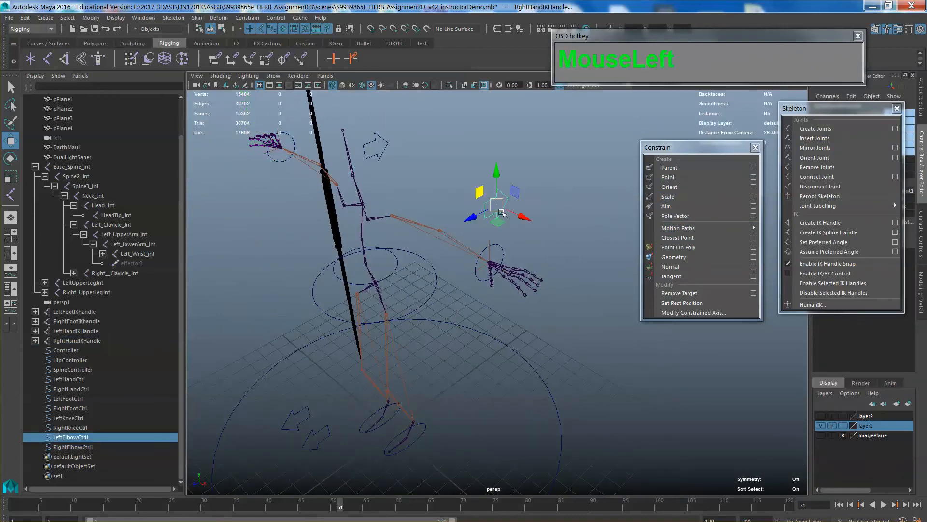
{"action": "mouse_move", "coordinate": [479, 192]}
{"action": "left_mouse_down"}
{"action": "mouse_move", "coordinate": [476, 148]}
{"action": "mouse_move", "coordinate": [486, 249]}
{"action": "mouse_move", "coordinate": [475, 150]}
{"action": "mouse_move", "coordinate": [479, 190]}
{"action": "left_mouse_up"}
{"action": "key", "text": "z"}
Test the left arm by moving LeftHandCtrl in the perspective view, and undo the move
{"action": "left_click", "coordinate": [511, 248]}
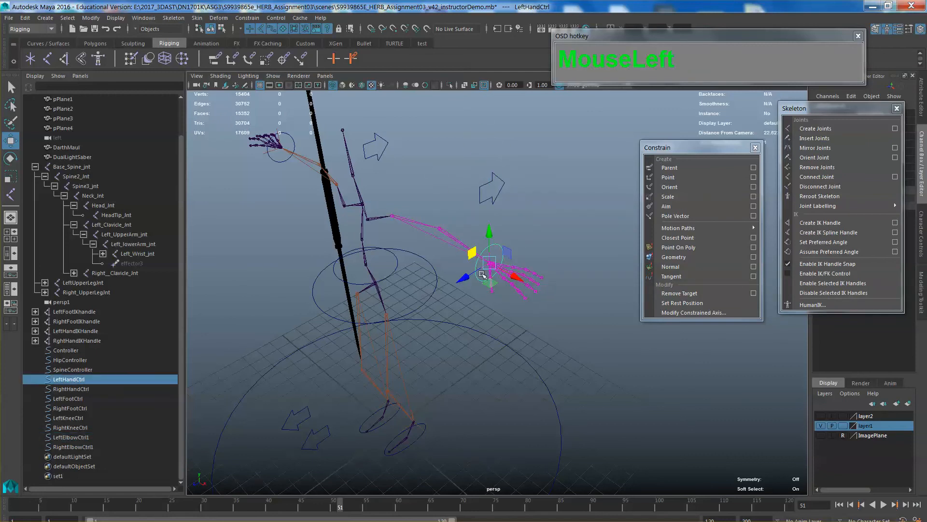
{"action": "left_click_drag", "start_coordinate": [483, 263], "coordinate": [575, 280]}
{"action": "middle_click_drag", "start_coordinate": [574, 280], "coordinate": [543, 285], "text": "alt"}
{"action": "left_click_drag", "start_coordinate": [550, 266], "coordinate": [515, 285]}
{"action": "key", "text": "ctrl+z"}
Try moving LeftHandCtrl in the front view and undo the move
{"action": "middle_click_drag", "start_coordinate": [526, 318], "coordinate": [527, 267], "text": "alt"}
{"action": "key", "text": "space"}
{"action": "left_click_drag", "start_coordinate": [527, 268], "coordinate": [530, 286]}
{"action": "scroll", "coordinate": [519, 286], "scroll_direction": "down", "scroll_amount": 10, "text": "alt"}
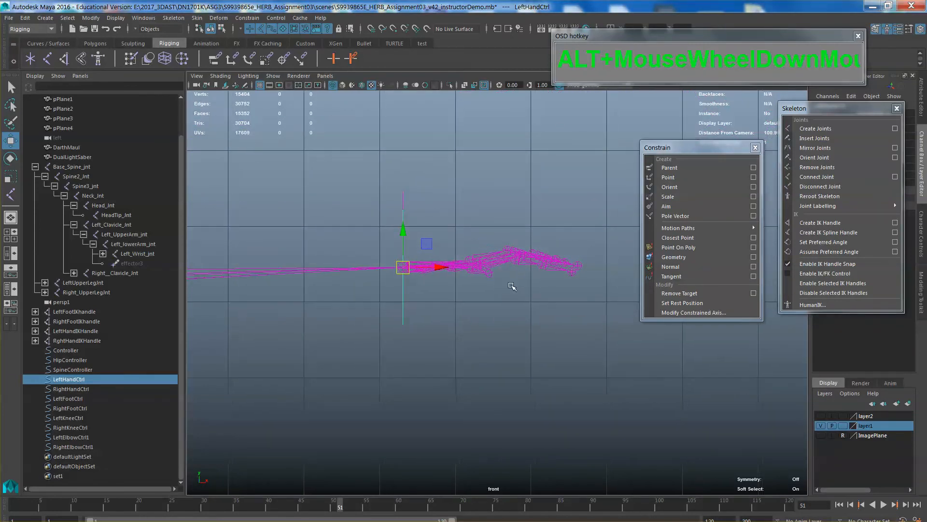
{"action": "middle_click_drag", "start_coordinate": [468, 282], "coordinate": [518, 247], "text": "alt"}
{"action": "left_click_drag", "start_coordinate": [516, 222], "coordinate": [509, 205]}
{"action": "scroll", "coordinate": [470, 333], "scroll_direction": "down", "scroll_amount": 3}
{"action": "middle_click_drag", "start_coordinate": [470, 333], "coordinate": [543, 274], "text": "alt"}
{"action": "key", "text": "z"}
{"action": "scroll", "coordinate": [549, 320], "scroll_direction": "down", "scroll_amount": 2, "text": "alt"}
Move the floating Skeleton window off the Channel Box so the transform values of LeftHandCtrl can be read
{"action": "left_click_drag", "start_coordinate": [835, 109], "coordinate": [669, 342]}
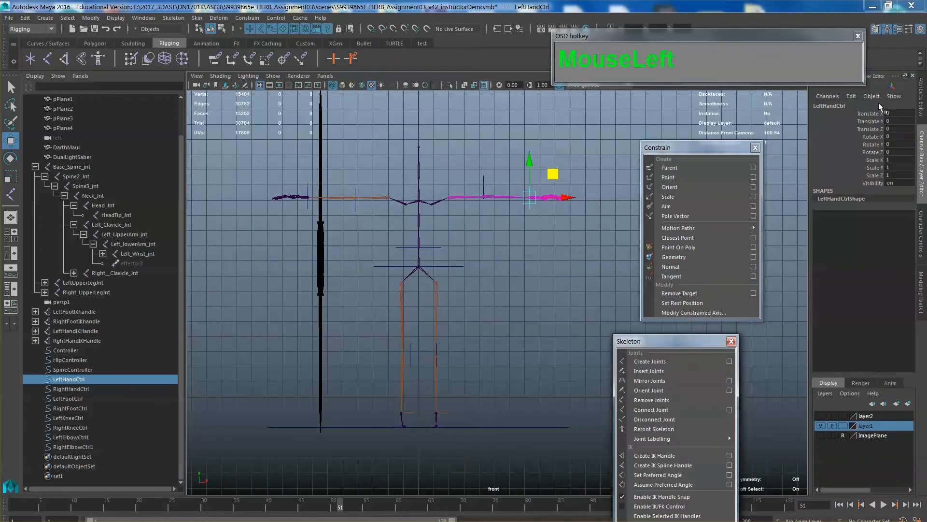
{"action": "left_click_drag", "start_coordinate": [802, 41], "coordinate": [755, 40]}
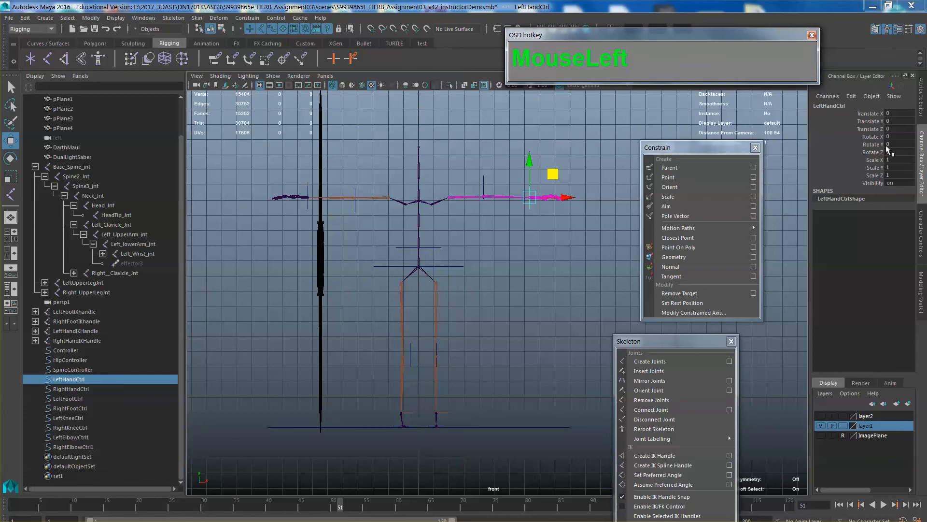
{"action": "scroll", "coordinate": [891, 159], "scroll_direction": "up", "scroll_amount": 1}
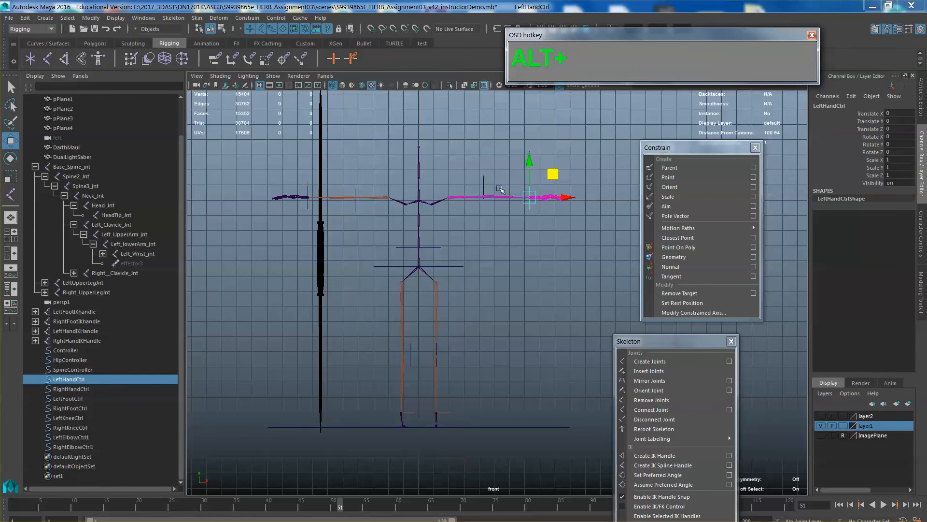
Move LeftHandCtrl up and inward in the front view and return it by setting Translate X and Translate Y to 0
{"action": "left_click_drag", "start_coordinate": [547, 197], "coordinate": [490, 150], "text": "alt"}
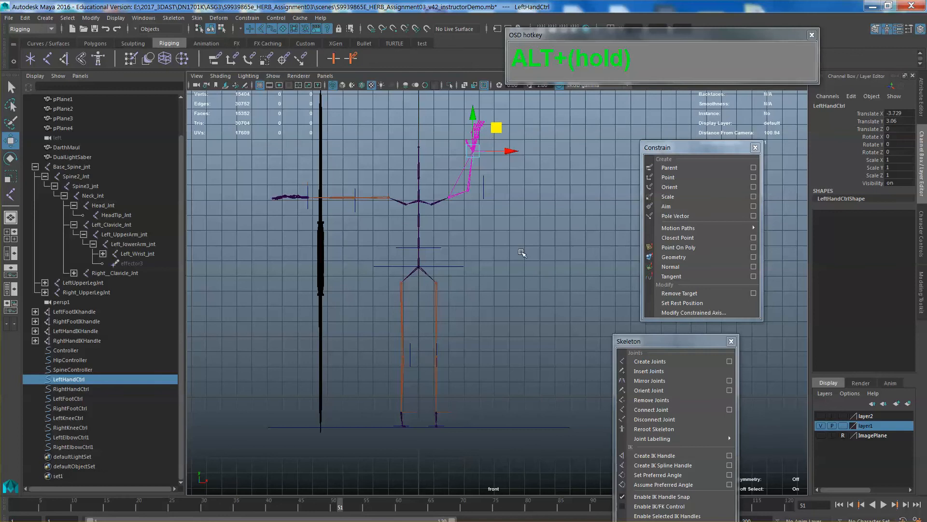
{"action": "left_click", "coordinate": [904, 114]}
{"action": "type", "text": "0"}
{"action": "left_click", "coordinate": [903, 122]}
{"action": "type", "text": "0"}
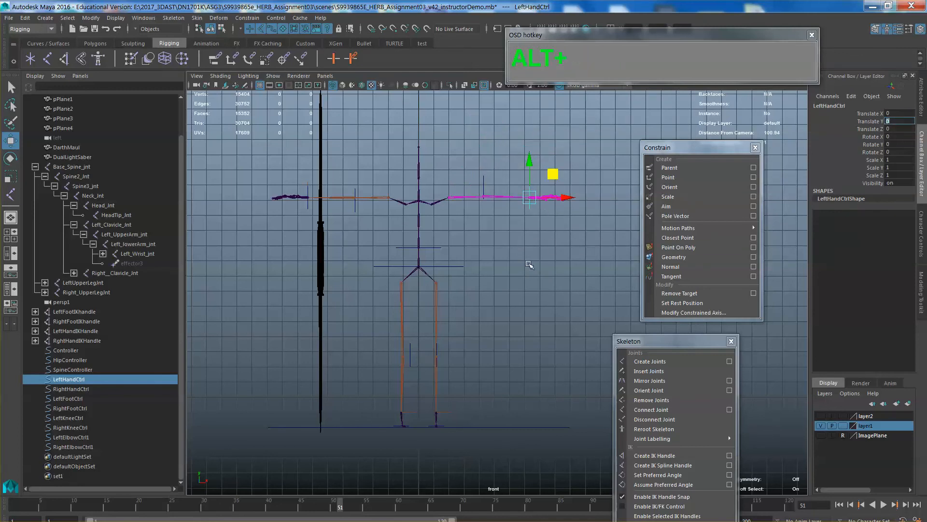
Try setting the Translate X of RightKneeCtrl to 0, with the Constrain window moved clear of the Channel Box
{"action": "middle_click_drag", "start_coordinate": [530, 265], "coordinate": [533, 223], "text": "alt"}
{"action": "left_click", "coordinate": [418, 312]}
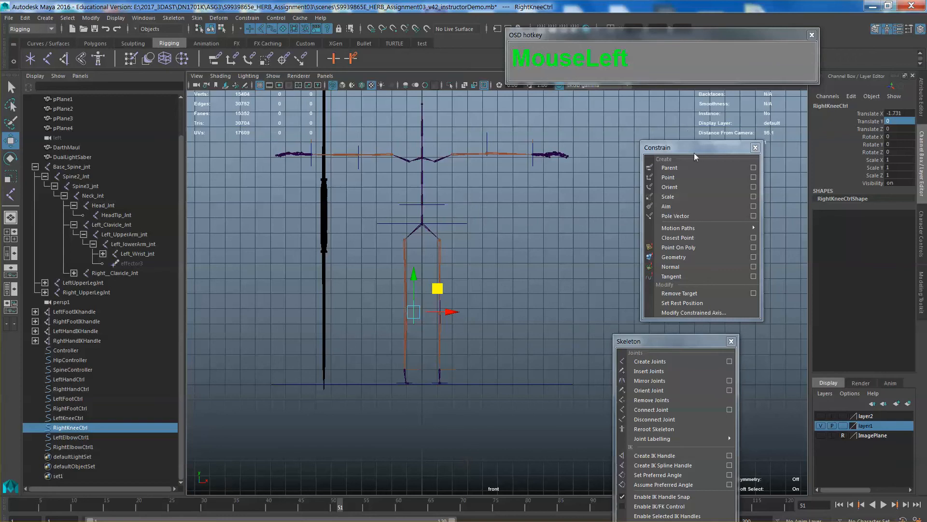
{"action": "left_click_drag", "start_coordinate": [696, 147], "coordinate": [717, 121]}
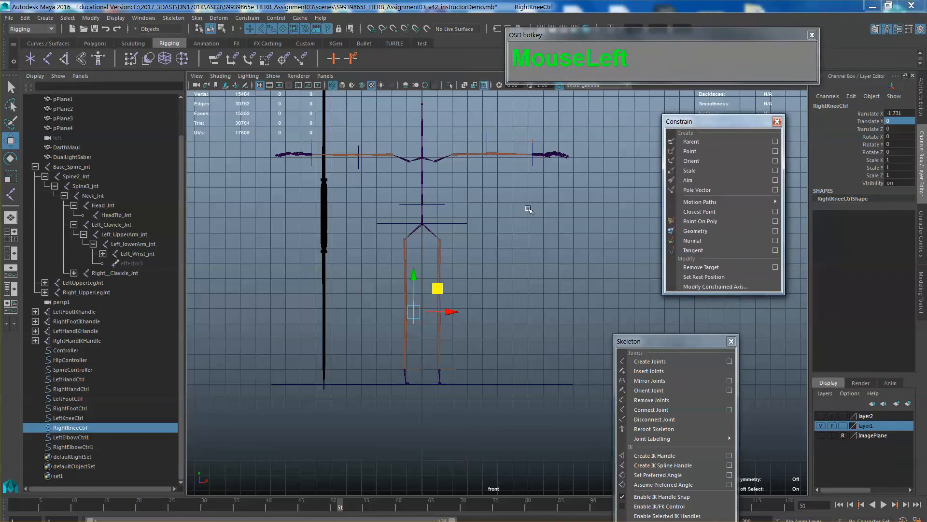
{"action": "left_click", "coordinate": [899, 113]}
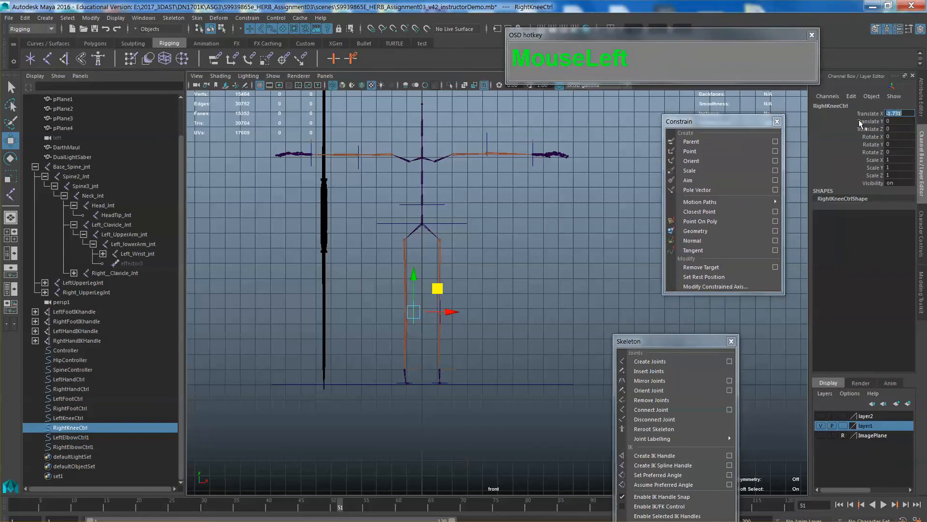
{"action": "type", "text": "0"}
{"action": "key", "text": "Return"}
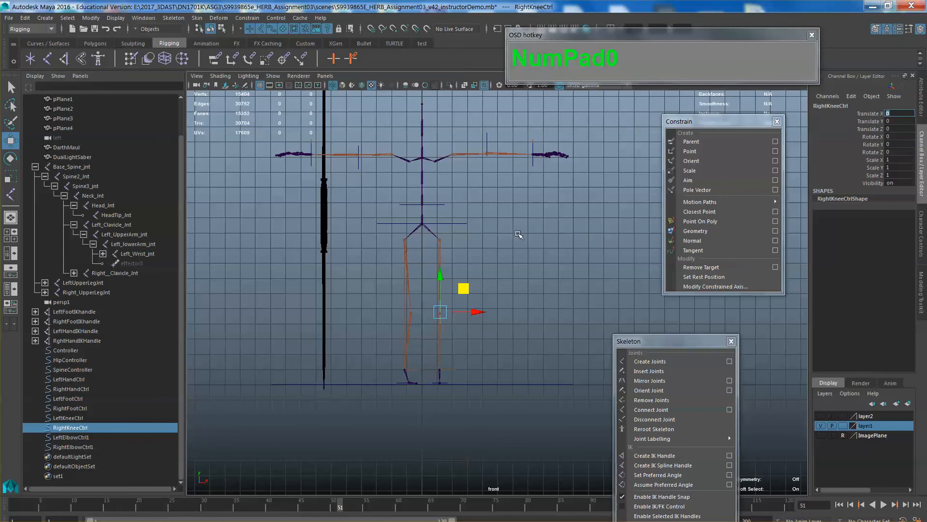
Undo the Translate X change on RightKneeCtrl
{"action": "type", "text": "zz"}
{"action": "left_click", "coordinate": [517, 318]}
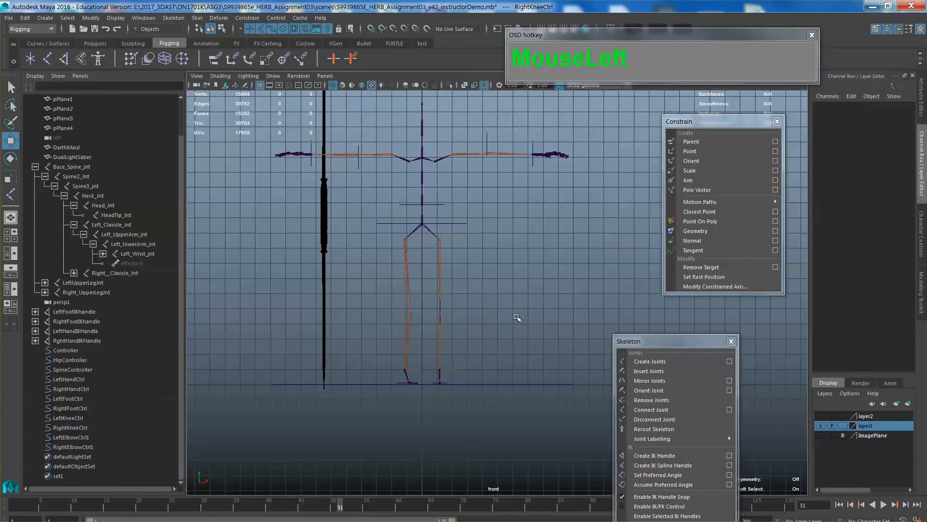
{"action": "key", "text": "z"}
{"action": "key", "text": "z"}
{"action": "key", "text": "z"}
Move RightKneeCtrl outward along X to about -2.294, in line with the right leg
{"action": "left_click", "coordinate": [413, 308]}
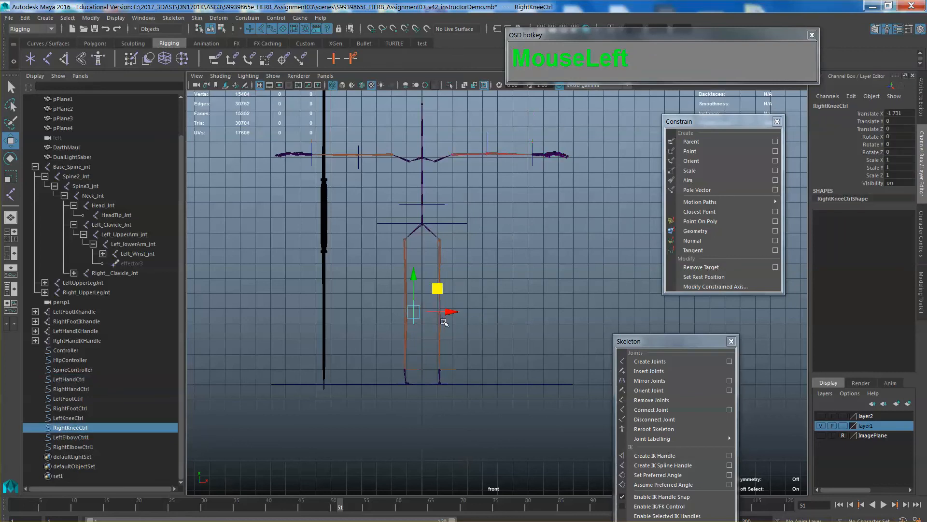
{"action": "left_click_drag", "start_coordinate": [512, 327], "coordinate": [442, 333], "text": "alt"}
{"action": "key", "text": "space"}
{"action": "middle_click_drag", "start_coordinate": [442, 333], "coordinate": [471, 297], "text": "alt"}
{"action": "left_click_drag", "start_coordinate": [470, 297], "coordinate": [519, 328], "text": "alt"}
{"action": "middle_click_drag", "start_coordinate": [519, 328], "coordinate": [517, 321], "text": "alt"}
{"action": "left_click_drag", "start_coordinate": [517, 321], "coordinate": [483, 352], "text": "alt"}
{"action": "key", "text": "z"}
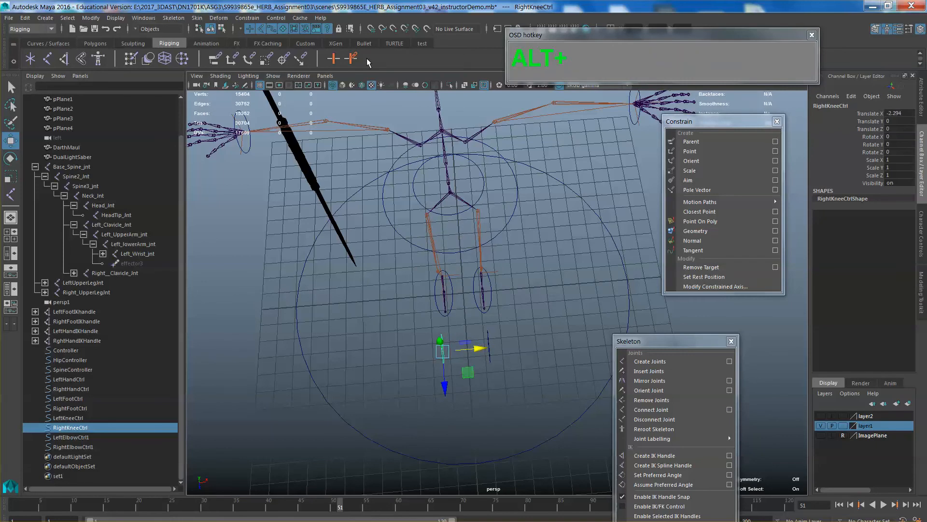
Try Reset Transformations on RightKneeCtrl and undo it
{"action": "left_click", "coordinate": [121, 18]}
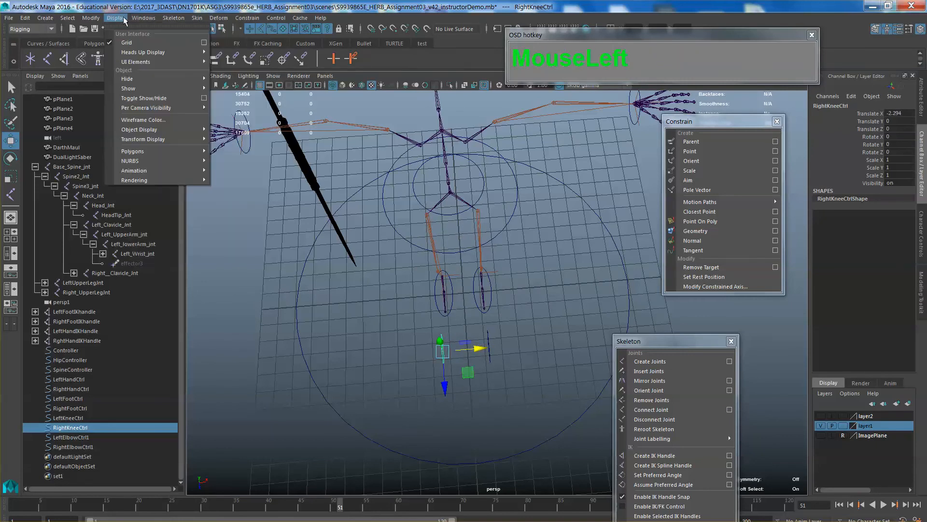
{"action": "mouse_move", "coordinate": [91, 18]}
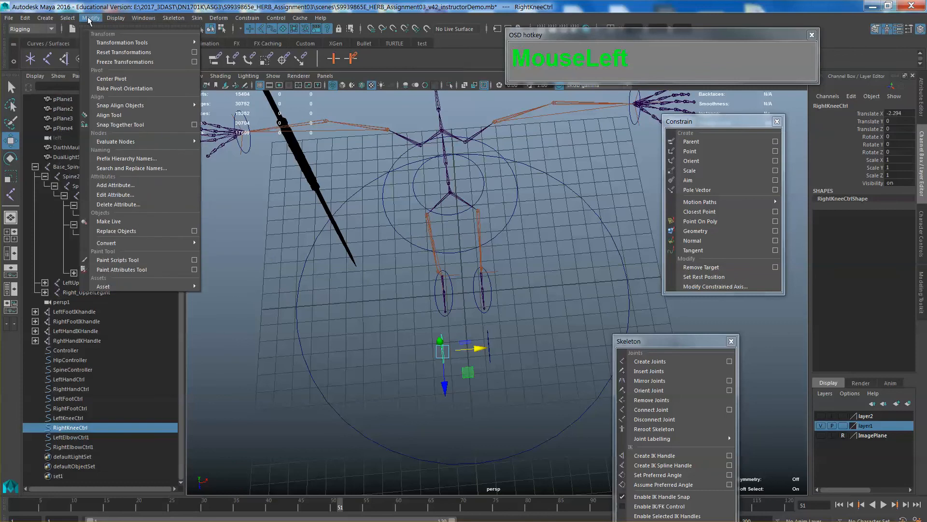
{"action": "left_click", "coordinate": [101, 52]}
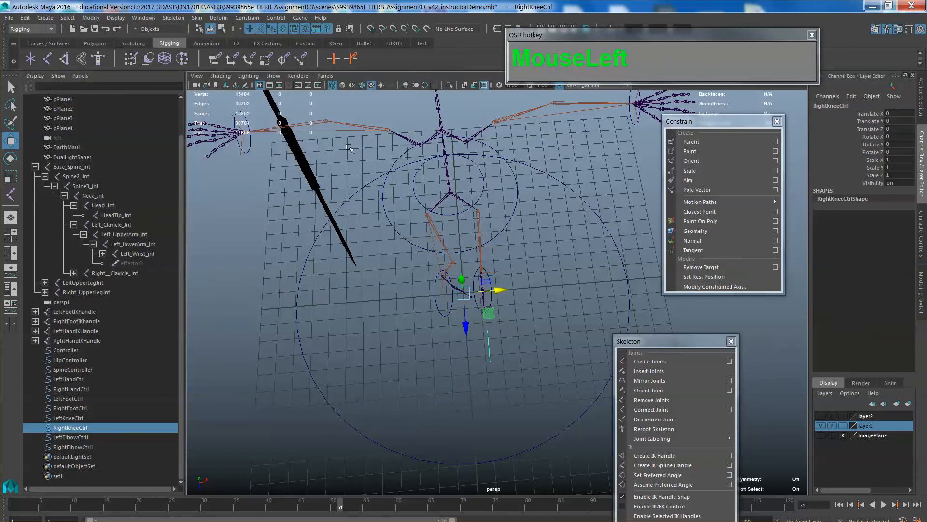
{"action": "left_click_drag", "start_coordinate": [351, 148], "coordinate": [399, 176], "text": "alt"}
{"action": "key", "text": "z"}
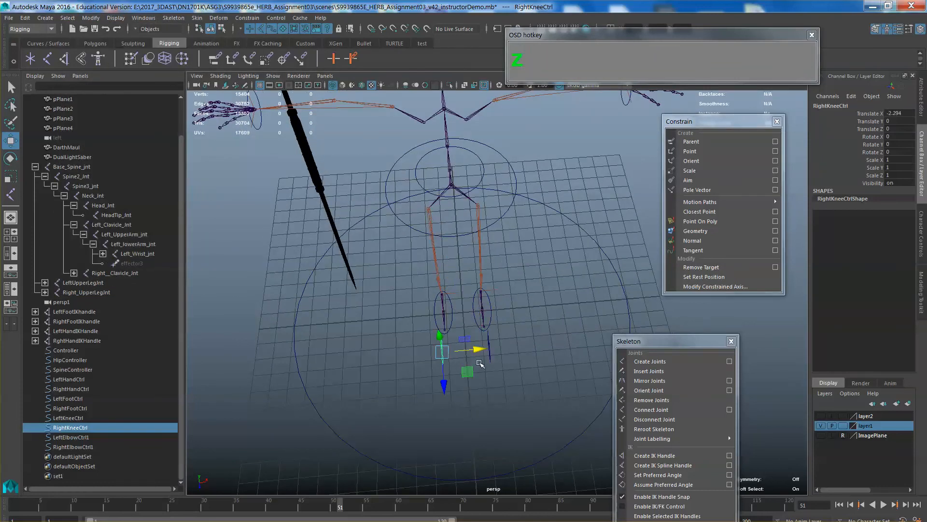
Delete the pole vector constraint under RightFootIKhandle
{"action": "left_click_drag", "start_coordinate": [480, 363], "coordinate": [484, 329], "text": "alt"}
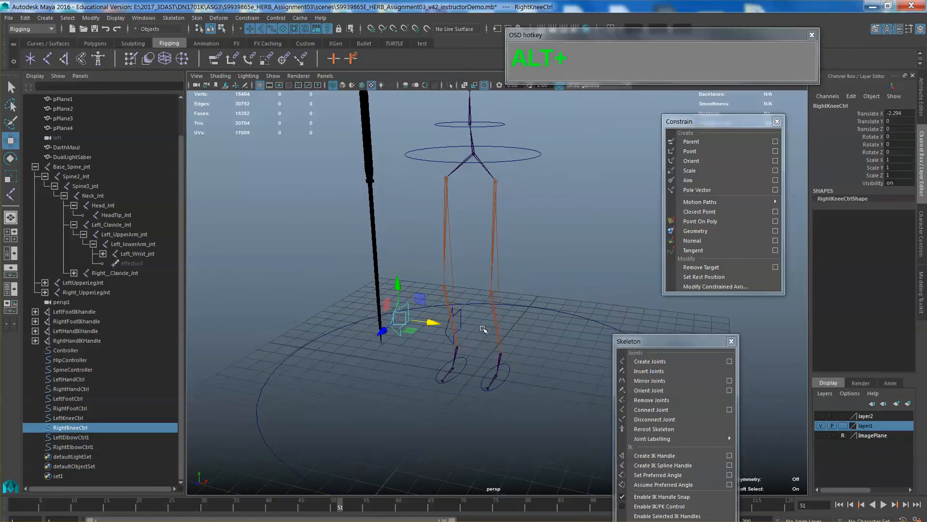
{"action": "left_click_drag", "start_coordinate": [473, 366], "coordinate": [474, 347], "text": "alt"}
{"action": "left_click", "coordinate": [476, 352]}
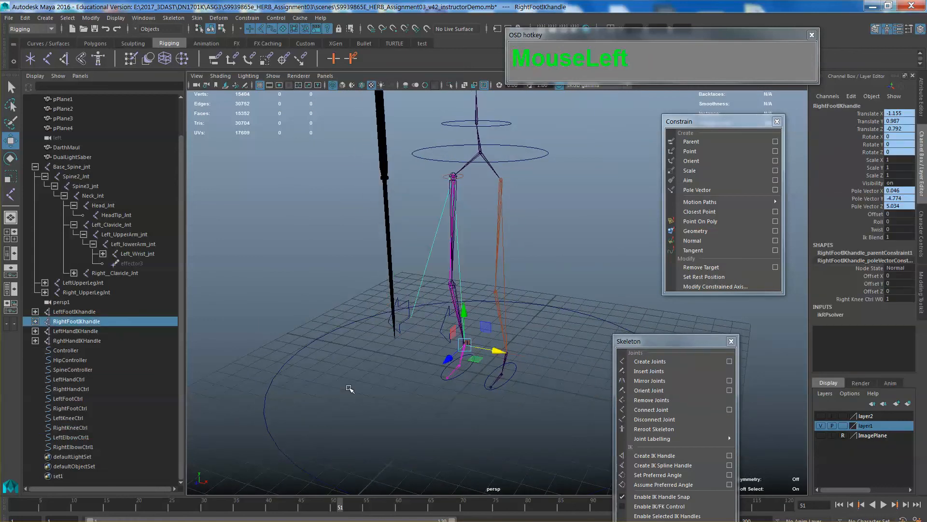
{"action": "left_click", "coordinate": [35, 321]}
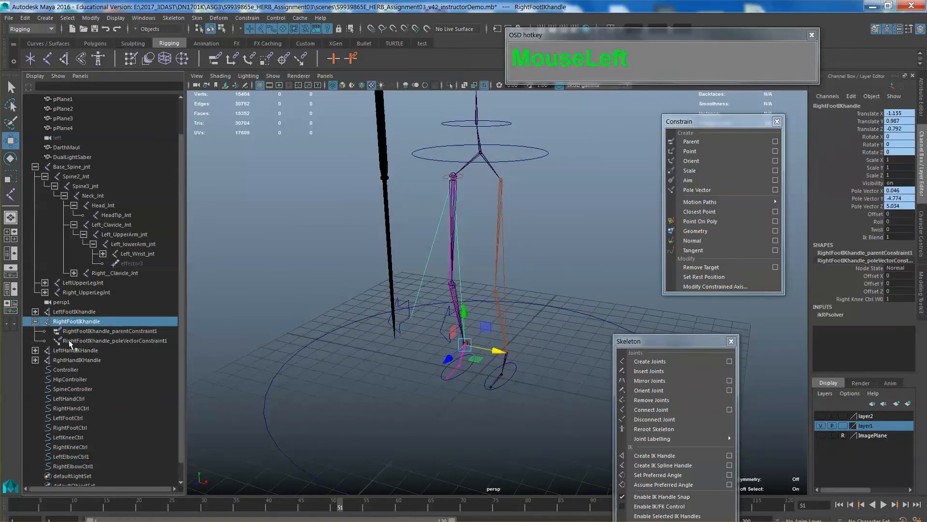
{"action": "left_click", "coordinate": [128, 340]}
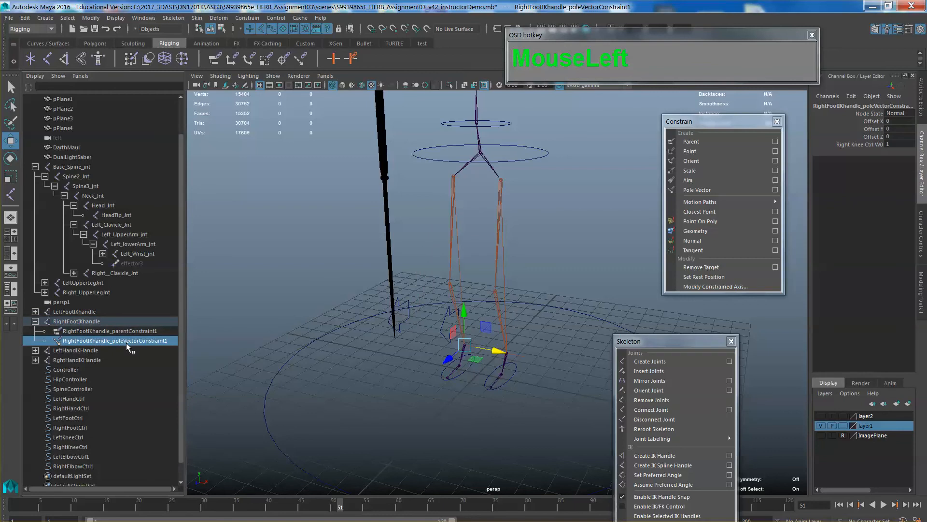
{"action": "key", "text": "Delete"}
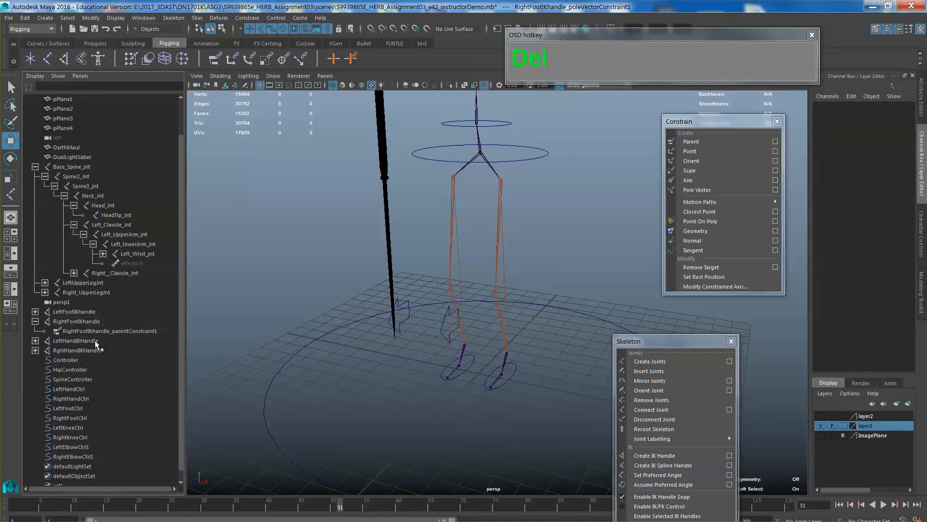
Align RightKneeCtrl with the right knee in the front view by moving it to about -2.315 in Translate X
{"action": "left_click_drag", "start_coordinate": [462, 349], "coordinate": [498, 355], "text": "alt"}
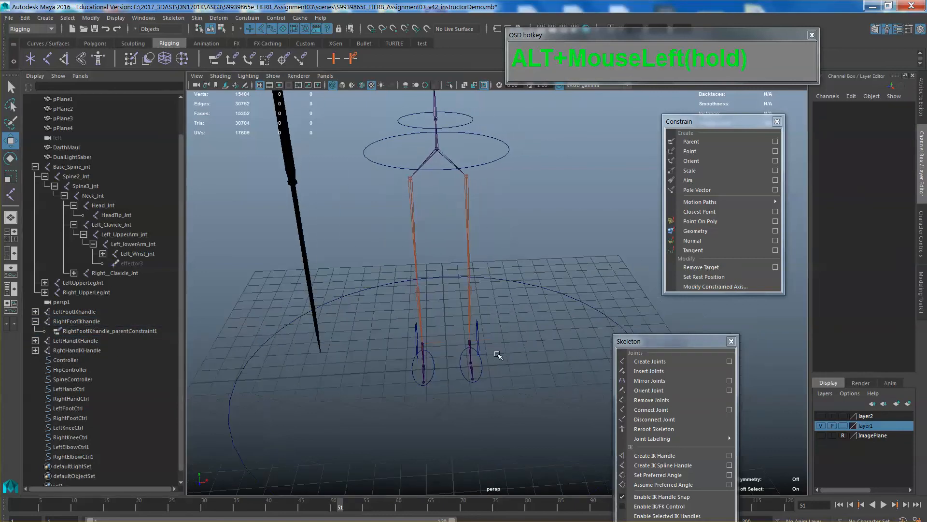
{"action": "left_click", "coordinate": [415, 358]}
{"action": "left_click_drag", "start_coordinate": [440, 358], "coordinate": [487, 379], "text": "alt"}
{"action": "key", "text": "space"}
{"action": "scroll", "coordinate": [447, 349], "scroll_direction": "up", "scroll_amount": 3, "text": "alt"}
{"action": "middle_click_drag", "start_coordinate": [435, 339], "coordinate": [464, 331], "text": "alt"}
{"action": "left_click_drag", "start_coordinate": [427, 311], "coordinate": [428, 313]}
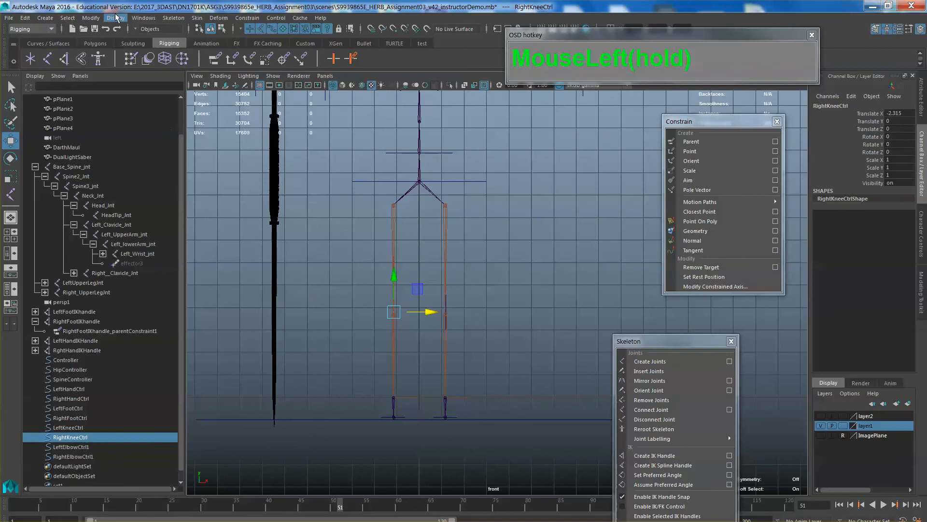
Freeze the transformations of RightKneeCtrl
{"action": "key", "text": "space"}
{"action": "left_click_drag", "start_coordinate": [322, 236], "coordinate": [325, 216]}
{"action": "left_click_drag", "start_coordinate": [322, 222], "coordinate": [317, 255], "text": "alt"}
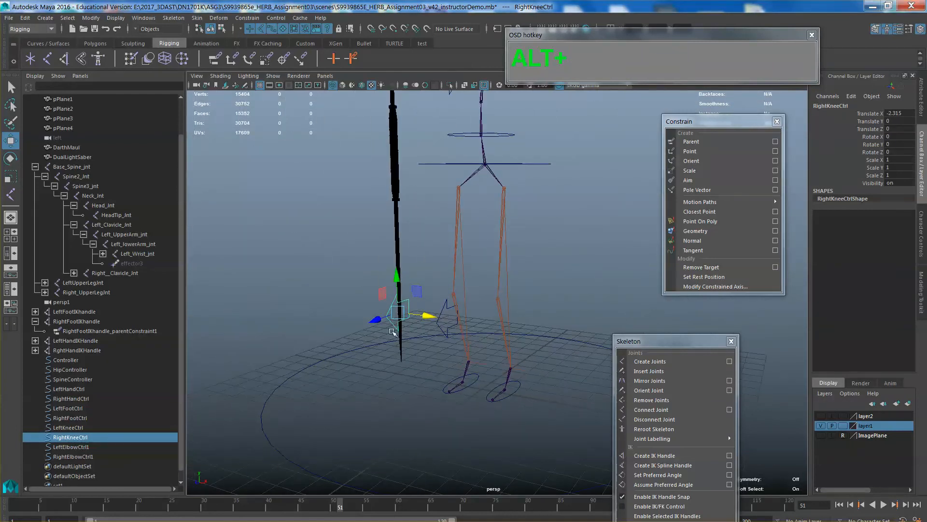
{"action": "left_click_drag", "start_coordinate": [392, 332], "coordinate": [364, 286], "text": "alt"}
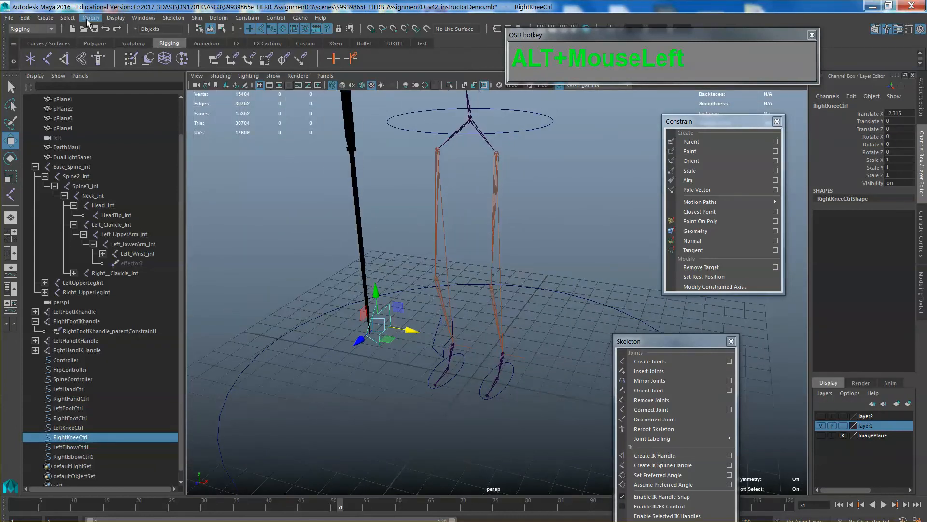
{"action": "left_click_drag", "start_coordinate": [91, 18], "coordinate": [108, 65]}
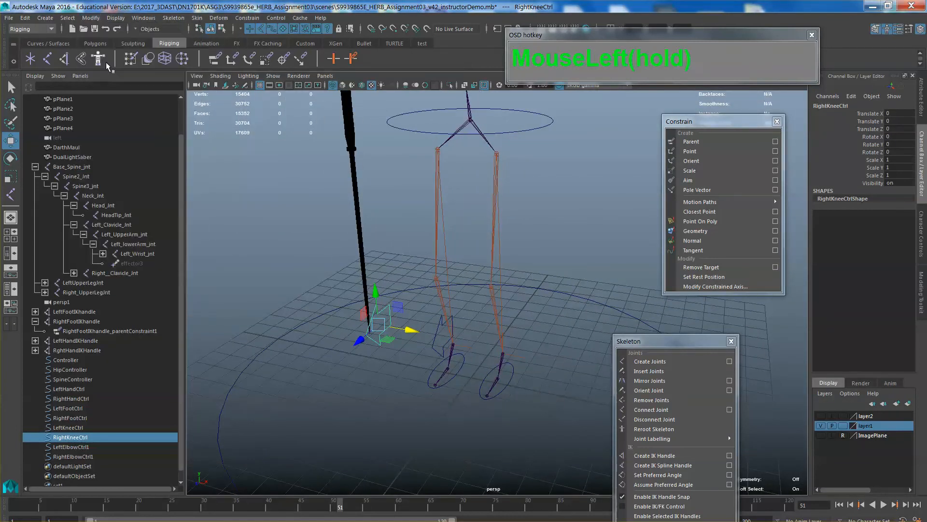
Apply a Pole Vector constraint from RightKneeCtrl to RightFootIKhandle
{"action": "left_click", "coordinate": [438, 454]}
{"action": "scroll", "coordinate": [433, 387], "scroll_direction": "up", "scroll_amount": 2}
{"action": "middle_click_drag", "start_coordinate": [444, 387], "coordinate": [474, 367], "text": "alt"}
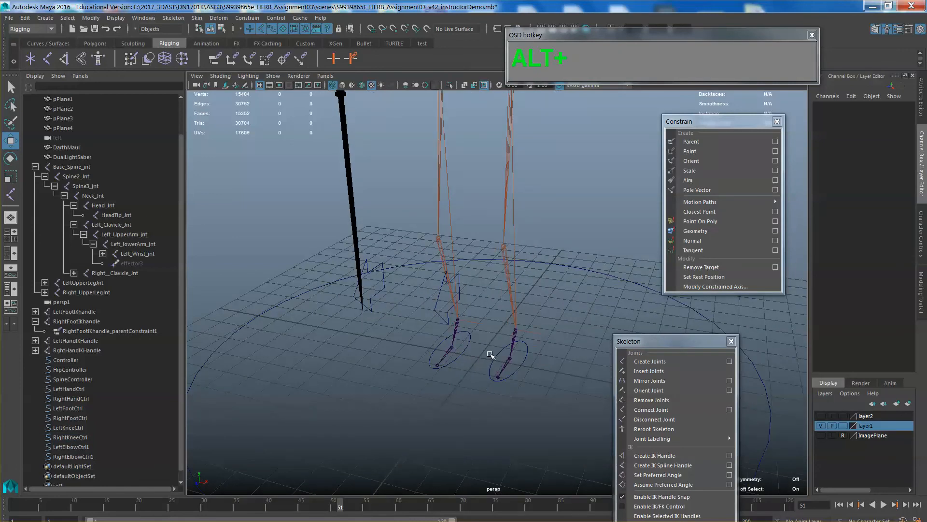
{"action": "left_click_drag", "start_coordinate": [491, 354], "coordinate": [487, 352], "text": "alt"}
{"action": "left_click", "coordinate": [480, 318]}
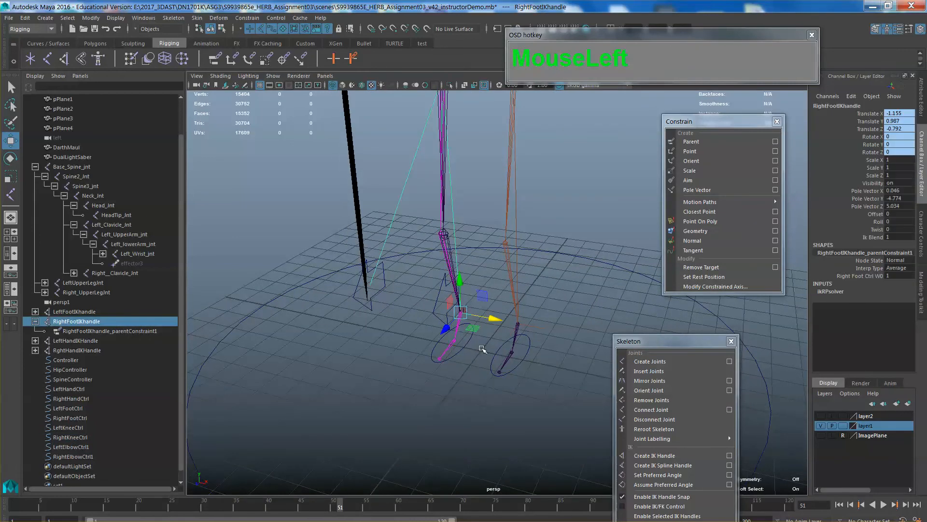
{"action": "left_click", "coordinate": [352, 296]}
{"action": "left_click", "coordinate": [362, 302]}
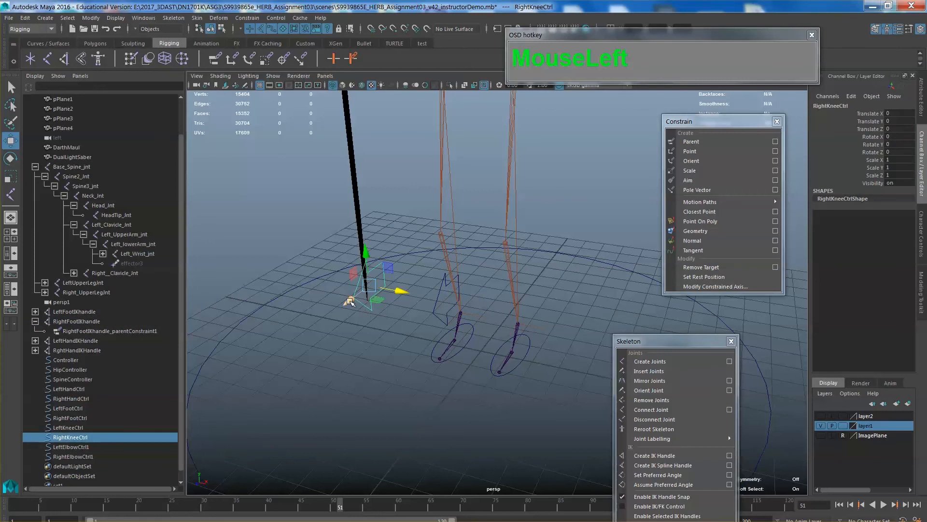
{"action": "key", "text": "shift"}
{"action": "left_click", "coordinate": [485, 316], "text": "shift"}
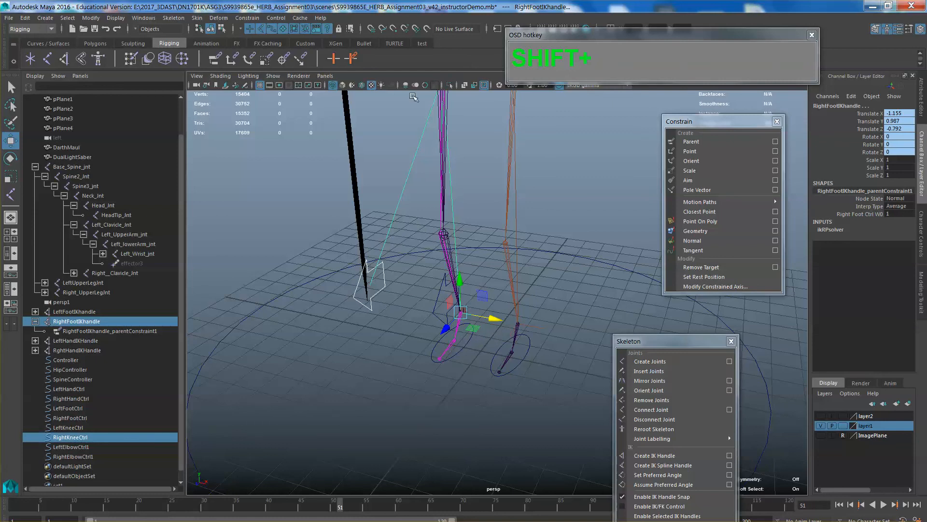
{"action": "left_click", "coordinate": [717, 190]}
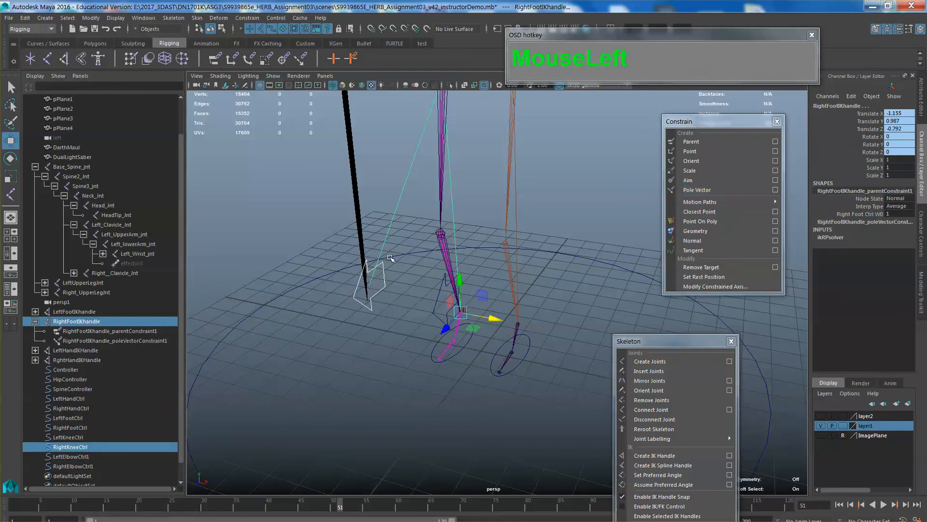
Test RightKneeCtrl on the right leg and undo the change
{"action": "left_click_drag", "start_coordinate": [391, 257], "coordinate": [381, 314], "text": "alt"}
{"action": "middle_click_drag", "start_coordinate": [381, 314], "coordinate": [387, 338], "text": "alt"}
{"action": "left_click_drag", "start_coordinate": [386, 338], "coordinate": [492, 227], "text": "alt"}
{"action": "left_click", "coordinate": [396, 358]}
{"action": "left_click", "coordinate": [383, 360]}
{"action": "key", "text": "ctrl+z"}
{"action": "middle_click_drag", "start_coordinate": [493, 227], "coordinate": [478, 302], "text": "alt"}
{"action": "left_click_drag", "start_coordinate": [478, 301], "coordinate": [536, 284], "text": "alt"}
Apply a Parent constraint from HipController to Base_Spine_jnt
{"action": "left_click", "coordinate": [474, 246]}
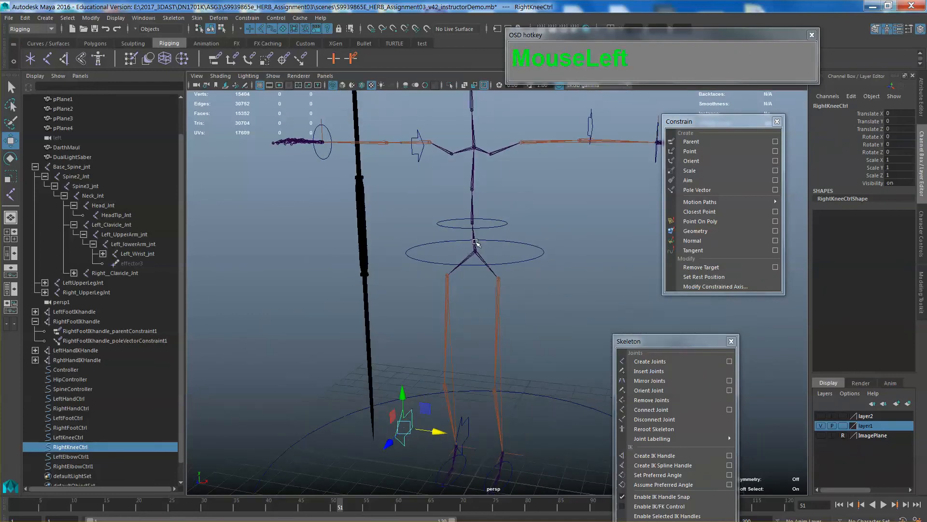
{"action": "scroll", "coordinate": [473, 239], "scroll_direction": "up", "scroll_amount": 3}
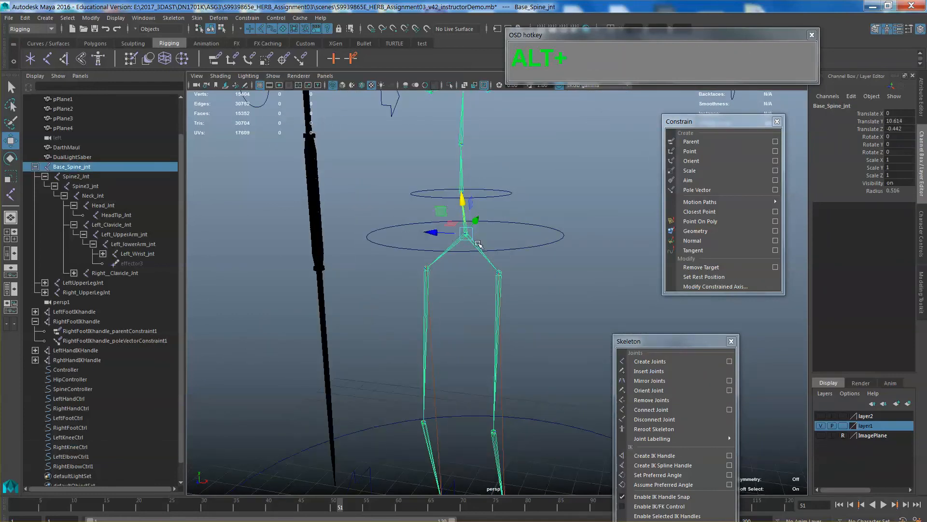
{"action": "middle_click_drag", "start_coordinate": [468, 232], "coordinate": [481, 250], "text": "alt"}
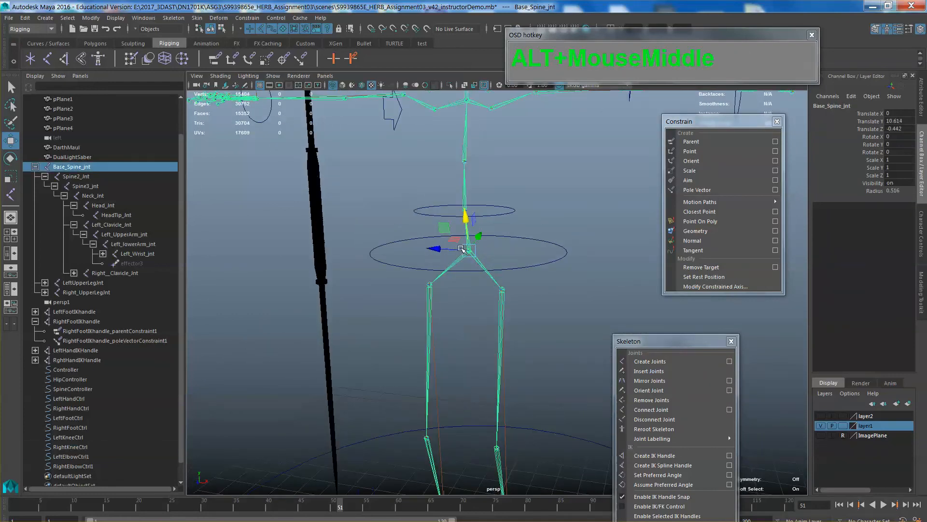
{"action": "scroll", "coordinate": [461, 249], "scroll_direction": "up", "scroll_amount": 2}
{"action": "left_click", "coordinate": [572, 258]}
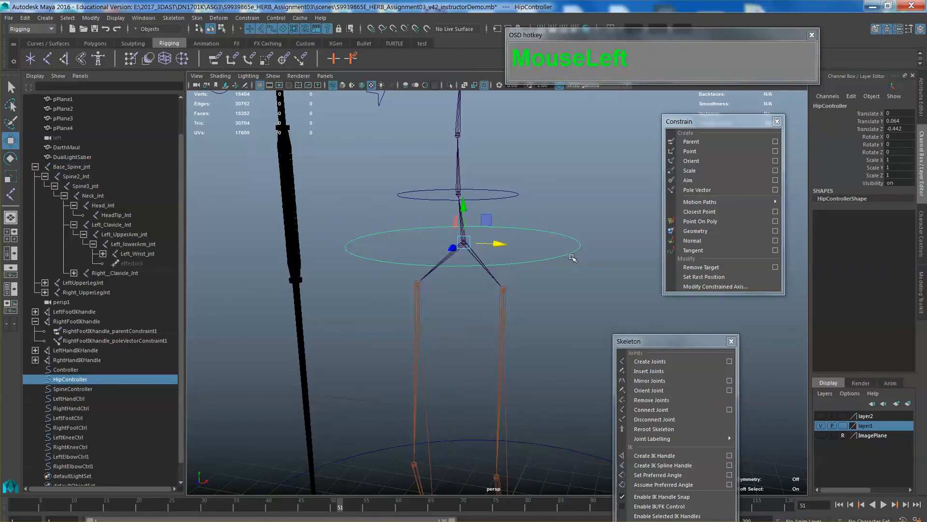
{"action": "left_click_drag", "start_coordinate": [569, 245], "coordinate": [586, 269]}
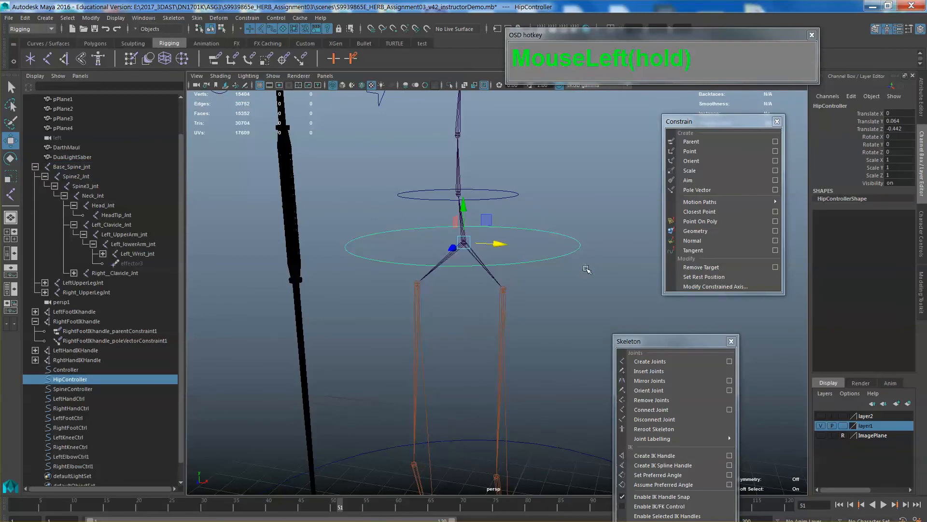
{"action": "scroll", "coordinate": [567, 263], "scroll_direction": "up", "scroll_amount": 3}
{"action": "middle_click_drag", "start_coordinate": [531, 263], "coordinate": [570, 301], "text": "alt"}
{"action": "scroll", "coordinate": [546, 275], "scroll_direction": "up", "scroll_amount": 3}
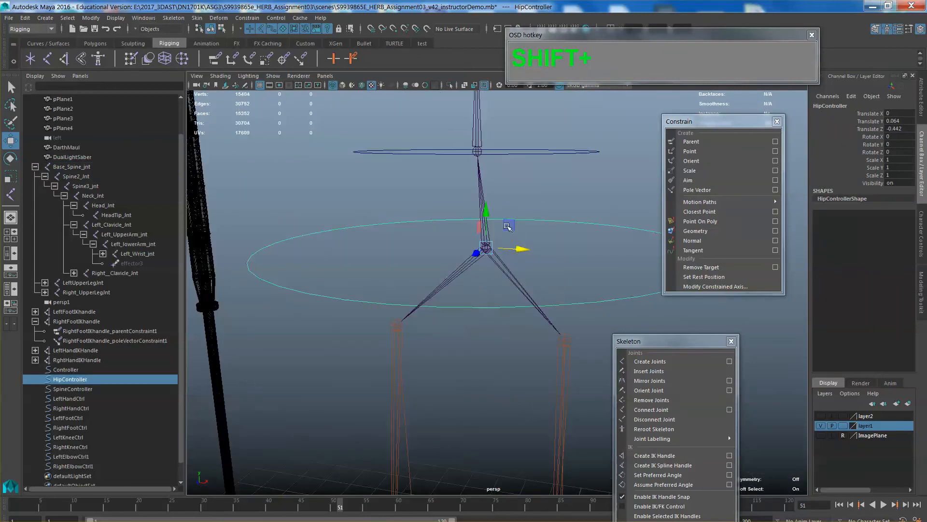
{"action": "left_click", "coordinate": [478, 191]}
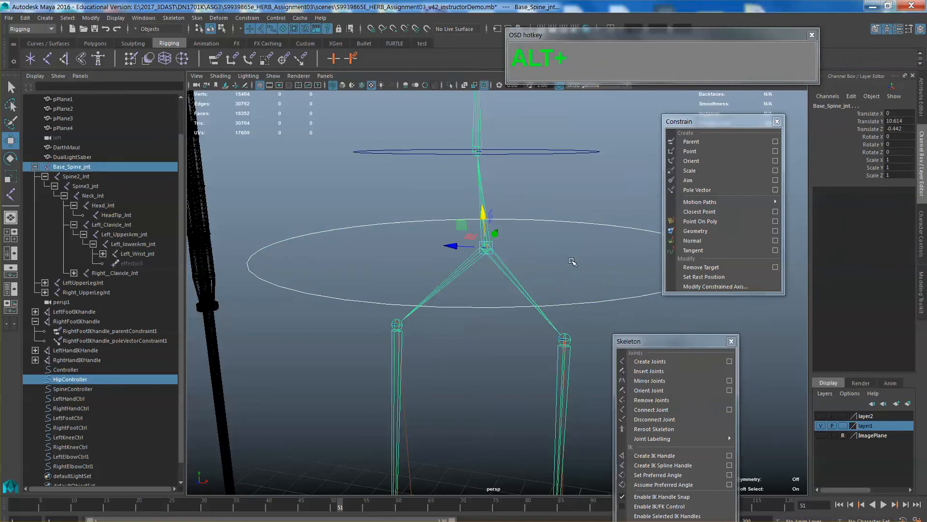
{"action": "middle_click_drag", "start_coordinate": [573, 259], "coordinate": [538, 243], "text": "alt"}
{"action": "left_click", "coordinate": [691, 142]}
Test-move HipController upward to see how the skeleton follows, and undo the move
{"action": "scroll", "coordinate": [533, 223], "scroll_direction": "down", "scroll_amount": 3}
{"action": "left_click_drag", "start_coordinate": [530, 265], "coordinate": [563, 268], "text": "alt"}
{"action": "left_click", "coordinate": [563, 268]}
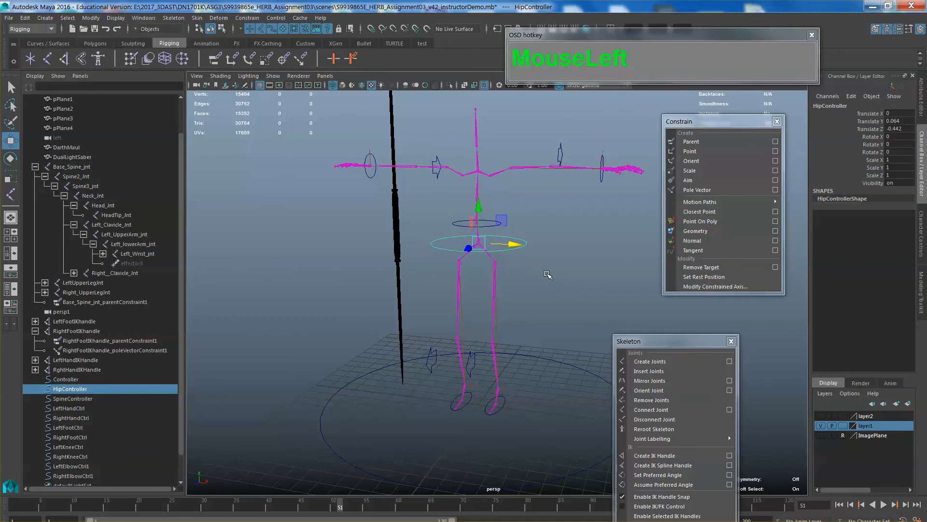
{"action": "left_click_drag", "start_coordinate": [480, 241], "coordinate": [505, 228]}
{"action": "left_click_drag", "start_coordinate": [454, 242], "coordinate": [512, 213]}
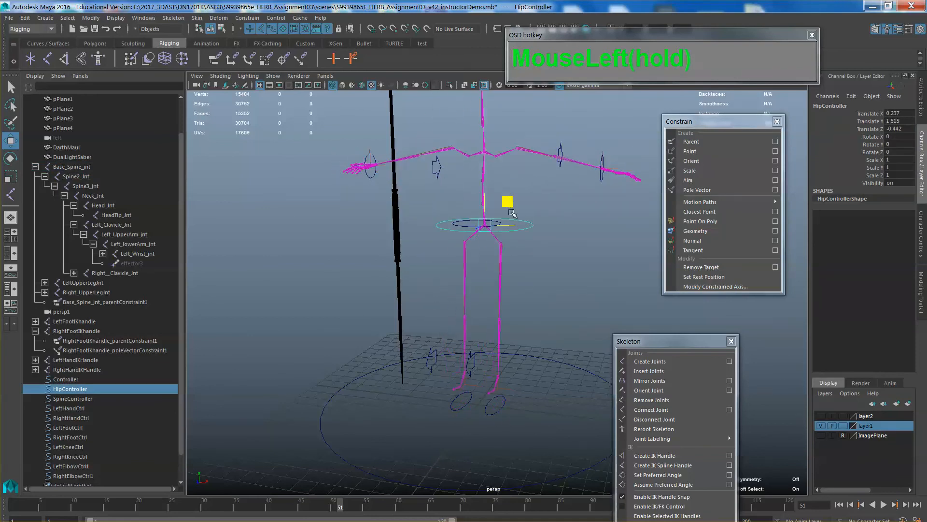
{"action": "left_click_drag", "start_coordinate": [500, 264], "coordinate": [544, 256]}
{"action": "key", "text": "z"}
Select LeftHandCtrl and examine how its circle, the left wrist joint and the finger joints relate
{"action": "scroll", "coordinate": [562, 242], "scroll_direction": "up", "scroll_amount": 2}
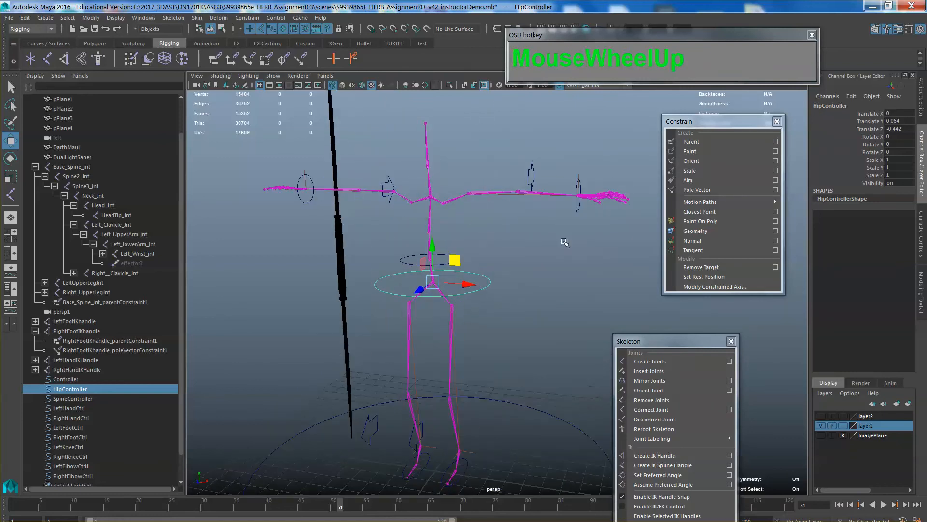
{"action": "left_click", "coordinate": [576, 206]}
{"action": "scroll", "coordinate": [548, 238], "scroll_direction": "up", "scroll_amount": 2}
{"action": "middle_click_drag", "start_coordinate": [549, 238], "coordinate": [542, 266], "text": "alt"}
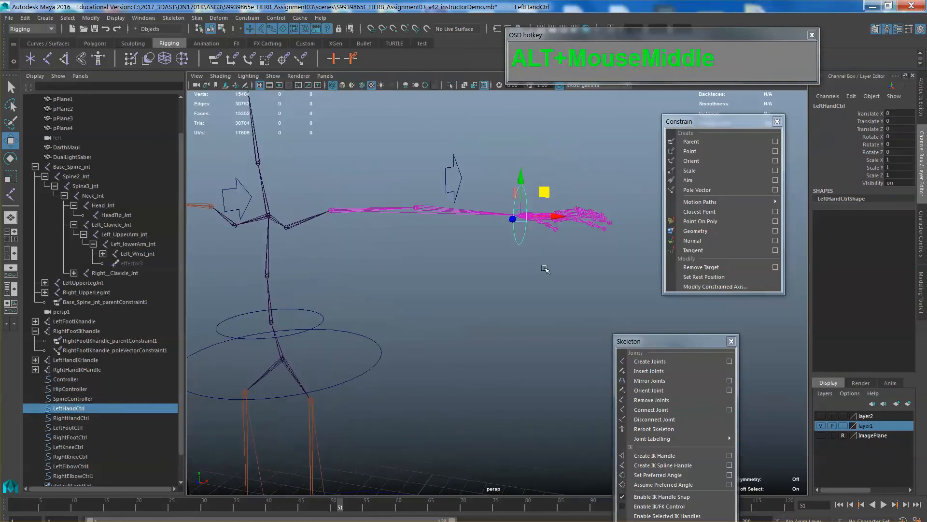
{"action": "left_click_drag", "start_coordinate": [543, 266], "coordinate": [552, 284], "text": "alt"}
{"action": "scroll", "coordinate": [560, 280], "scroll_direction": "up", "scroll_amount": 3}
{"action": "middle_click_drag", "start_coordinate": [560, 280], "coordinate": [558, 273], "text": "alt"}
{"action": "left_click_drag", "start_coordinate": [558, 274], "coordinate": [533, 275], "text": "alt"}
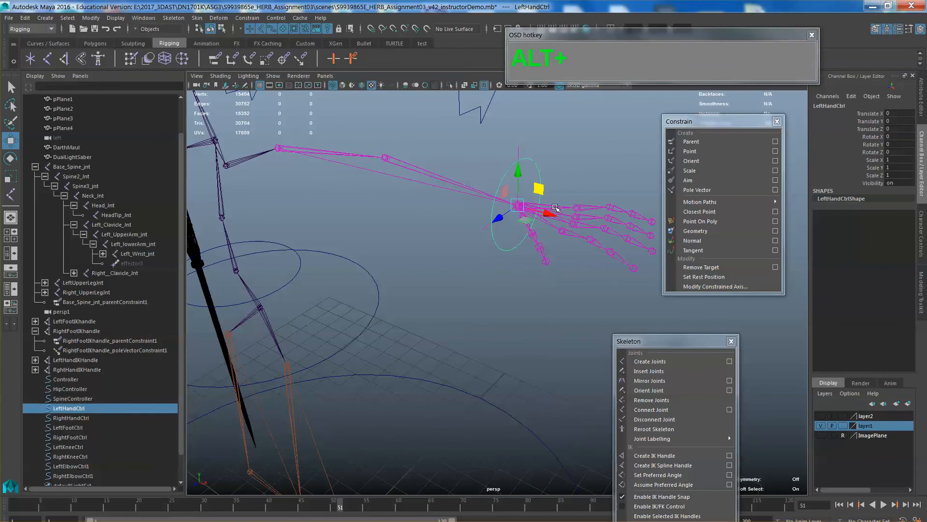
{"action": "scroll", "coordinate": [556, 208], "scroll_direction": "up", "scroll_amount": 2}
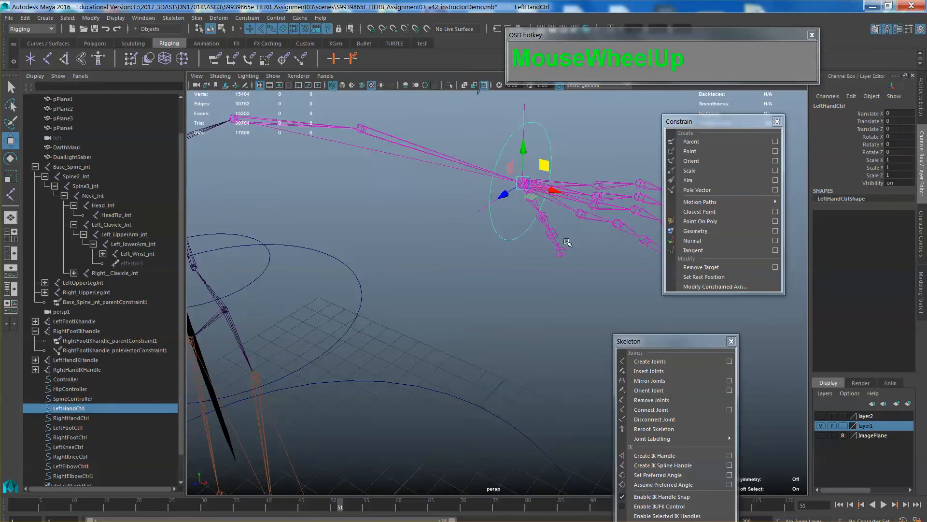
{"action": "left_click_drag", "start_coordinate": [567, 243], "coordinate": [527, 238], "text": "alt"}
Expand the Right__Clavicle_Jnt, Right__UpperArm_jnt and Left_Wrist_jnt branches of the joint hierarchy
{"action": "left_click", "coordinate": [509, 224]}
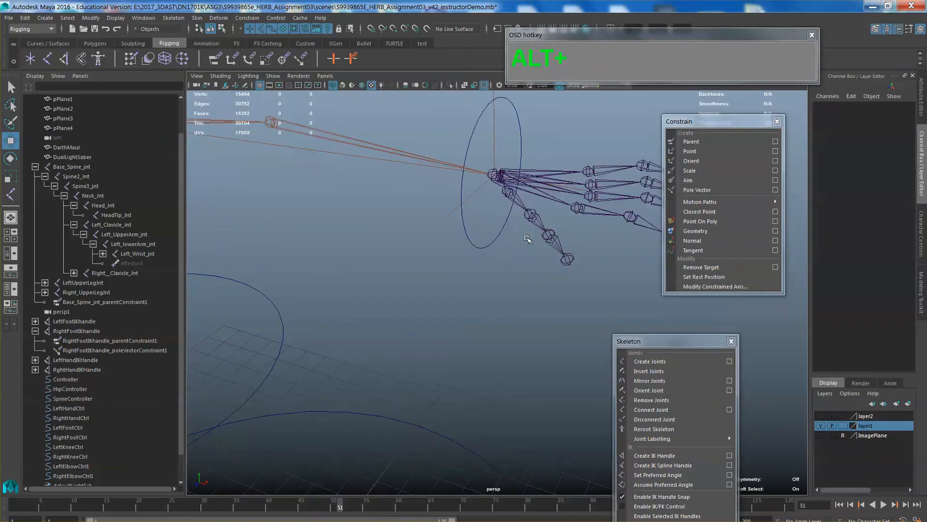
{"action": "left_click", "coordinate": [492, 173]}
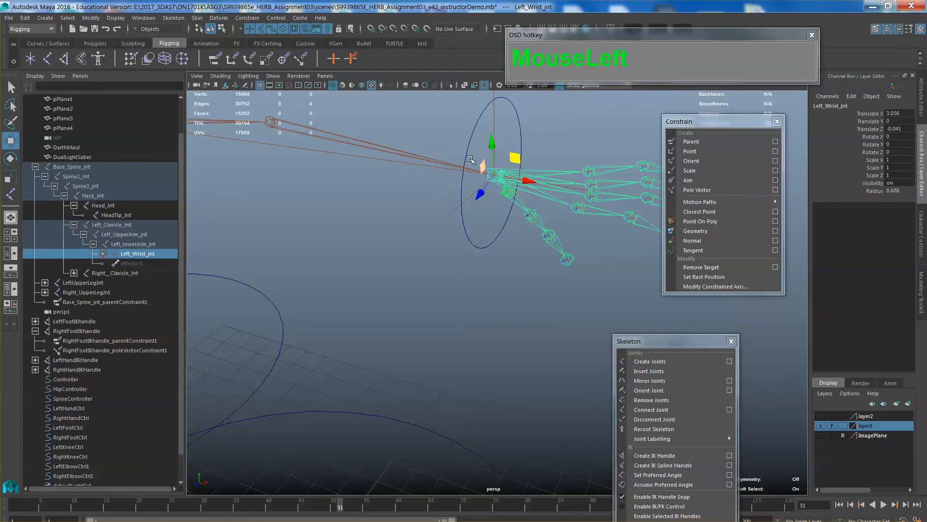
{"action": "left_click", "coordinate": [475, 122]}
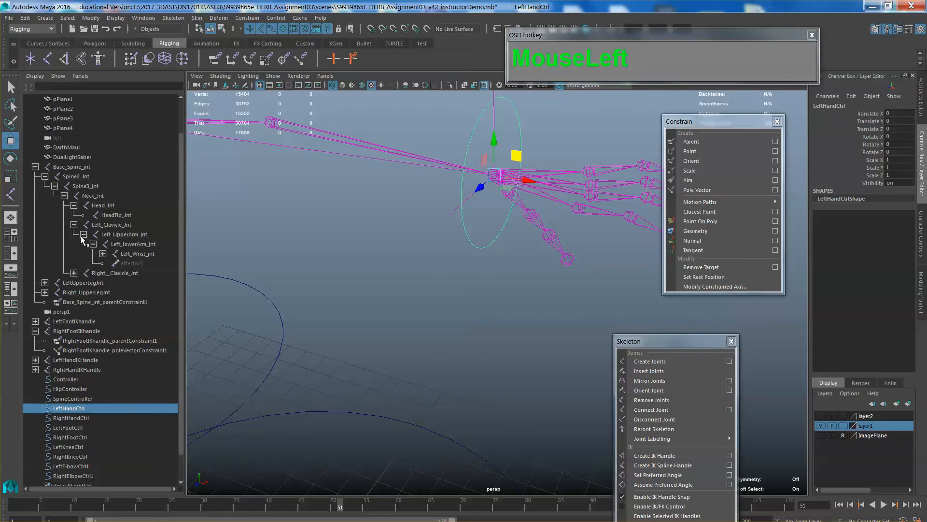
{"action": "left_click", "coordinate": [74, 272]}
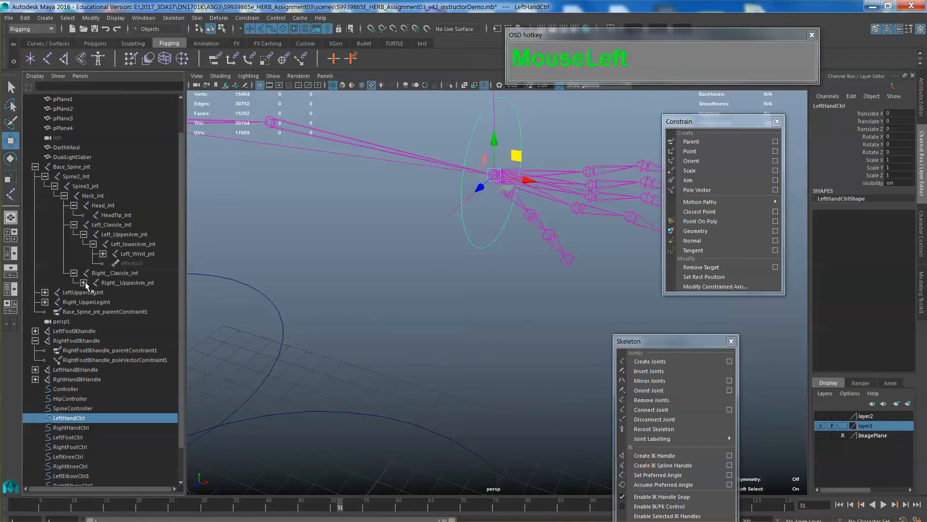
{"action": "left_click", "coordinate": [83, 282]}
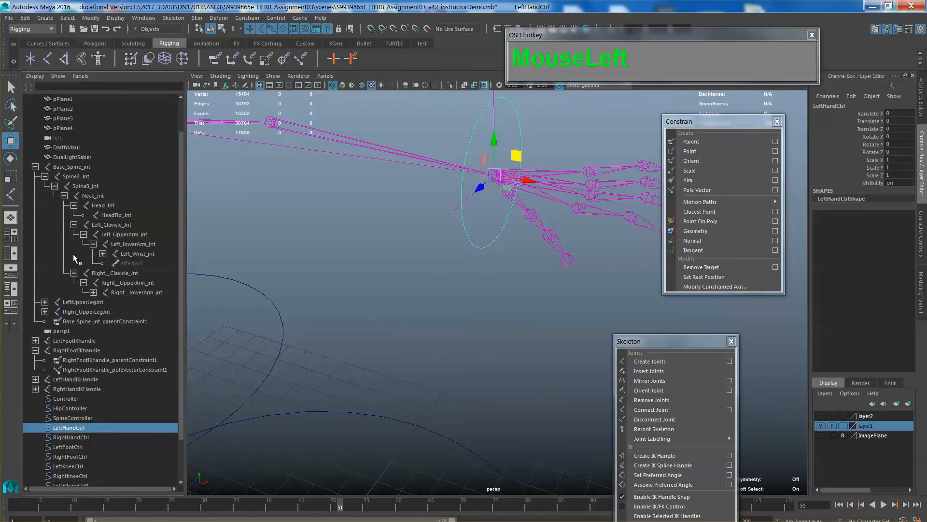
{"action": "left_click", "coordinate": [497, 173]}
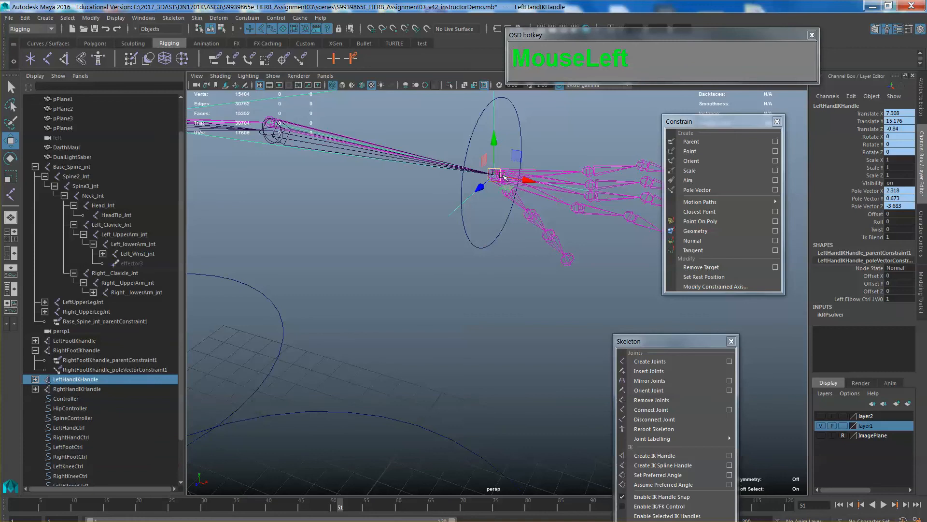
{"action": "left_click", "coordinate": [541, 161]}
{"action": "left_click", "coordinate": [550, 171]}
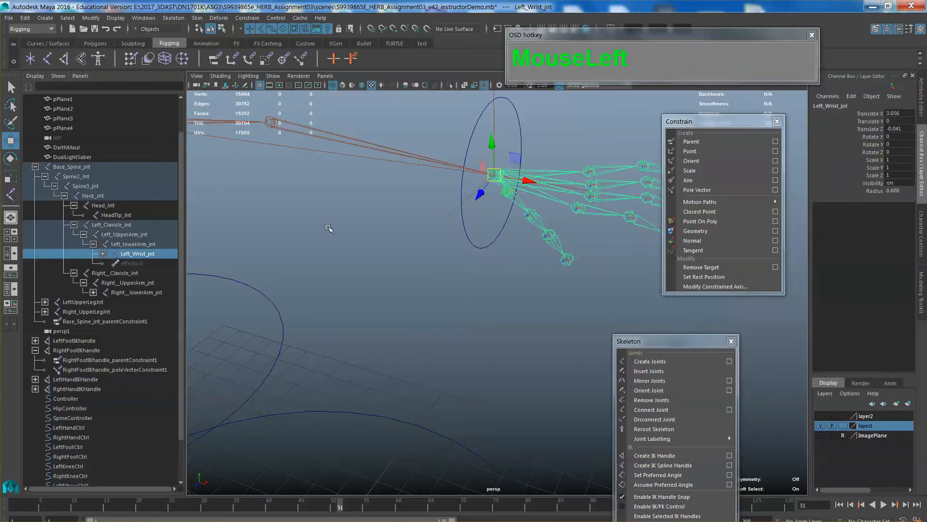
{"action": "left_click", "coordinate": [104, 253]}
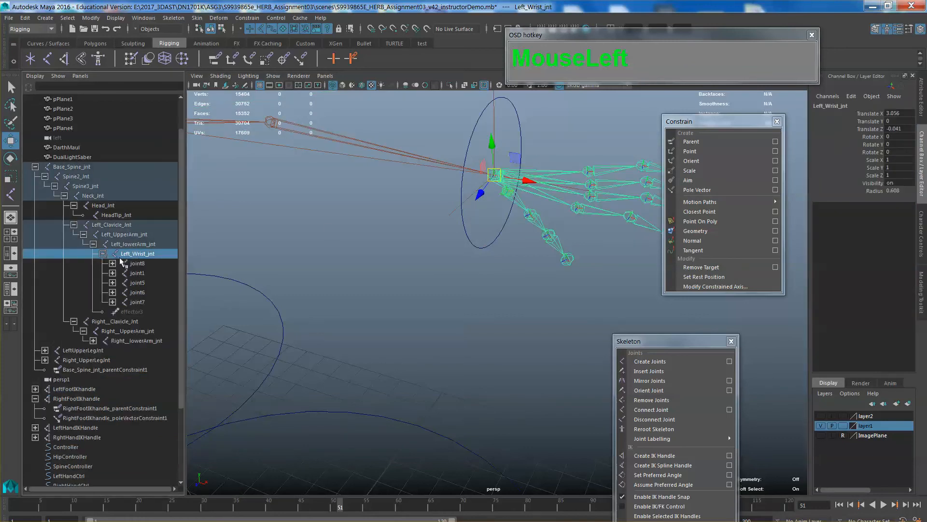
{"action": "left_click", "coordinate": [536, 306]}
Apply an Orient constraint from LeftHandCtrl to Left_Wrist_jnt
{"action": "left_click", "coordinate": [488, 245]}
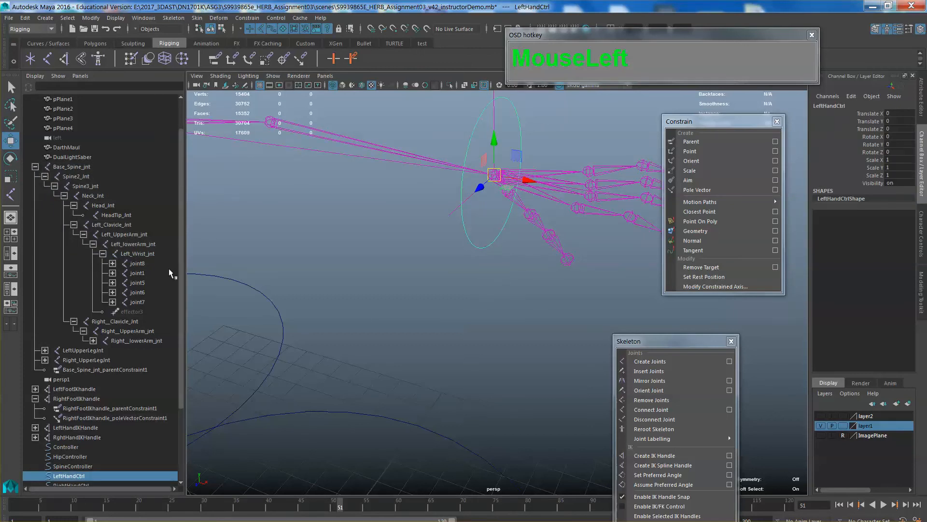
{"action": "left_click", "coordinate": [144, 255], "text": "shift"}
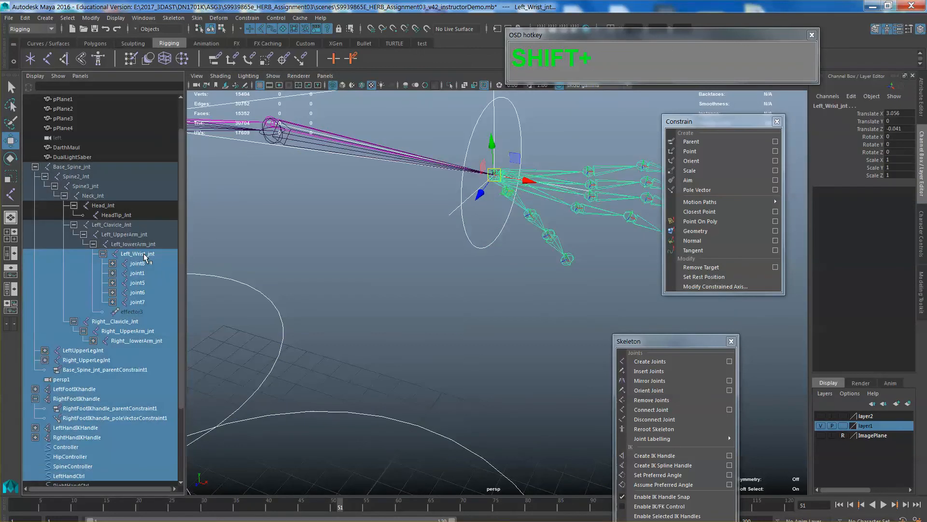
{"action": "left_click", "coordinate": [491, 254]}
{"action": "left_click", "coordinate": [493, 246]}
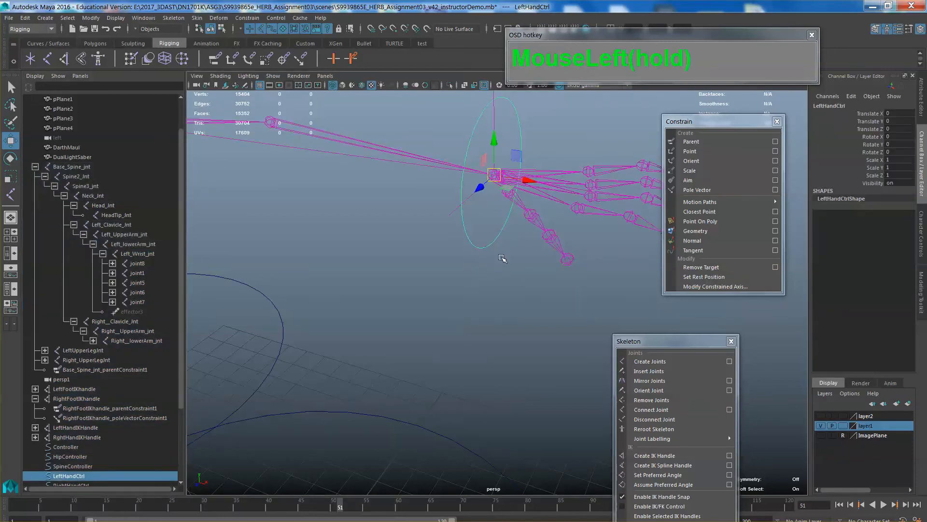
{"action": "left_click", "coordinate": [134, 253], "text": "ctrl"}
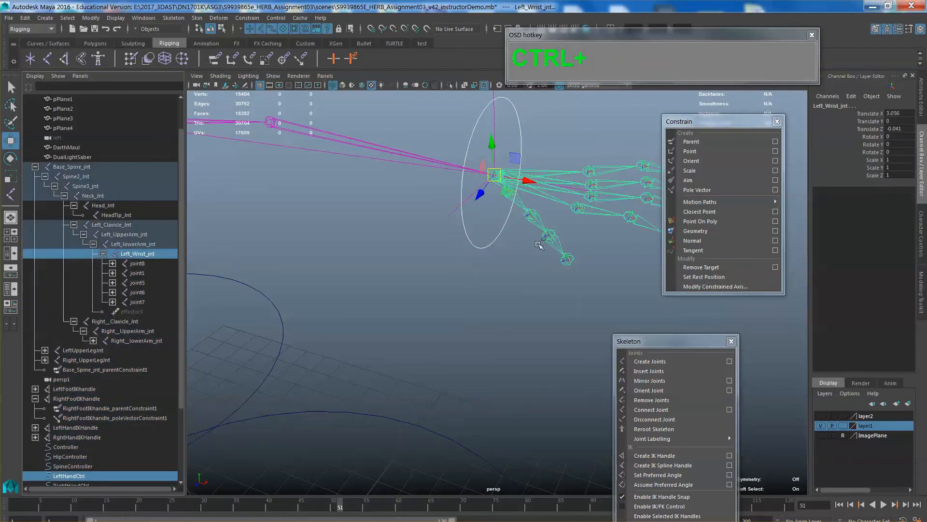
{"action": "left_click", "coordinate": [723, 162]}
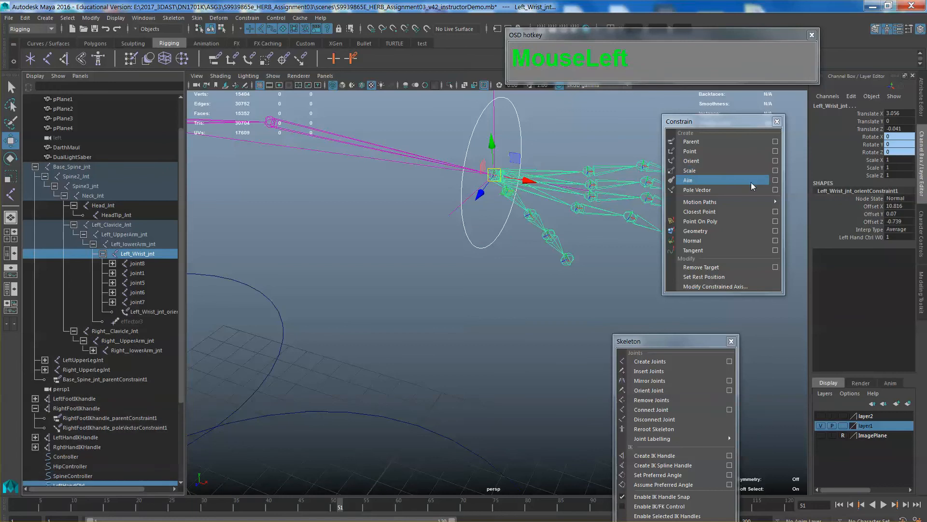
Expand Right__lowerArm_jnt and apply an Orient constraint from RightHandCtrl to Right__Wrist_jnt
{"action": "left_click_drag", "start_coordinate": [403, 228], "coordinate": [431, 197], "text": "alt"}
{"action": "scroll", "coordinate": [431, 198], "scroll_direction": "up", "scroll_amount": 2}
{"action": "middle_click_drag", "start_coordinate": [432, 198], "coordinate": [420, 195], "text": "alt"}
{"action": "scroll", "coordinate": [421, 196], "scroll_direction": "up", "scroll_amount": 2}
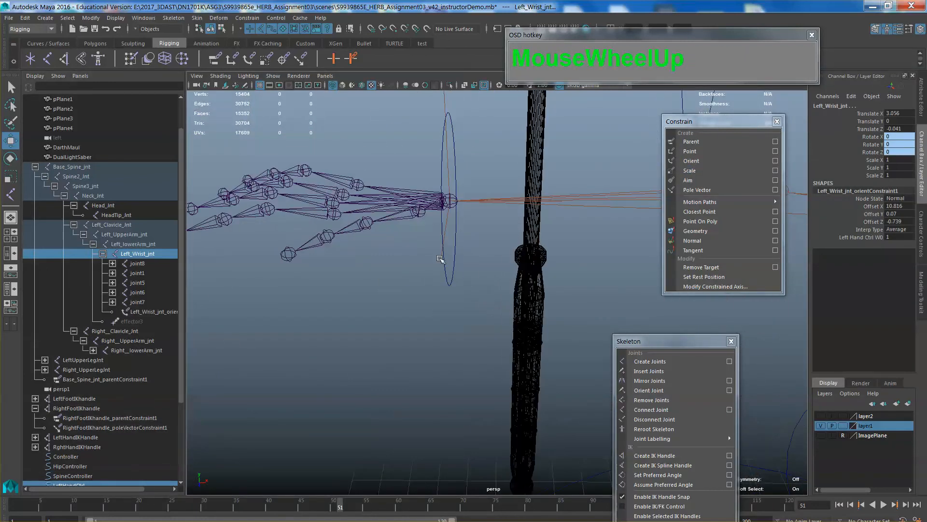
{"action": "left_click", "coordinate": [414, 193]}
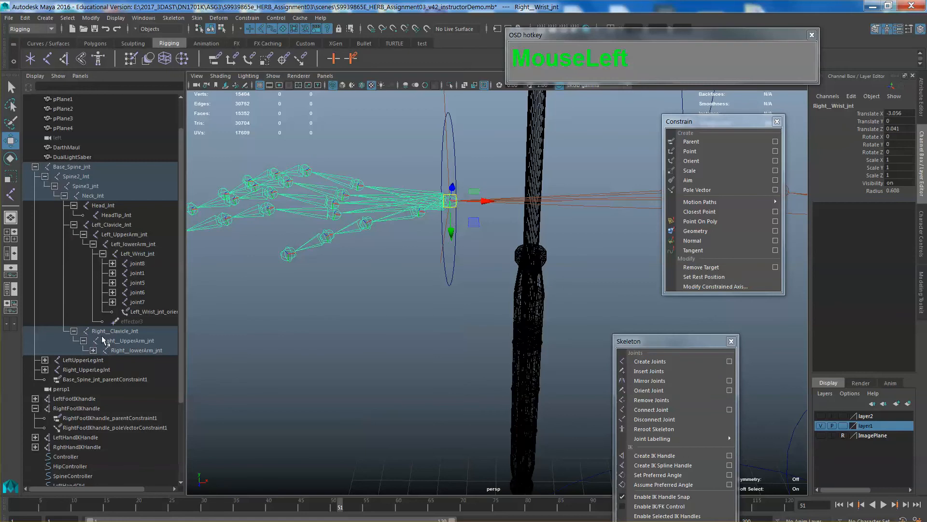
{"action": "left_click", "coordinate": [93, 350]}
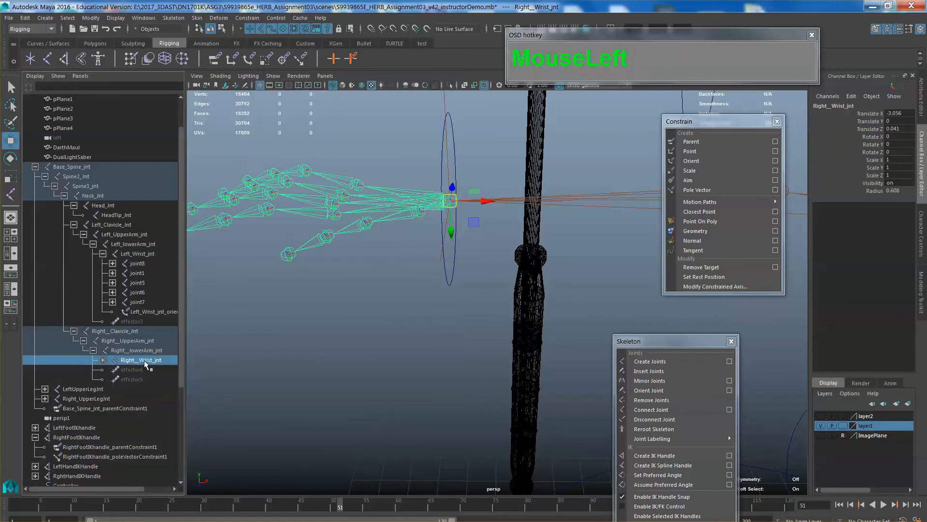
{"action": "left_click", "coordinate": [145, 378]}
{"action": "left_click", "coordinate": [141, 361]}
{"action": "left_click_drag", "start_coordinate": [453, 270], "coordinate": [496, 281], "text": "alt"}
{"action": "left_click", "coordinate": [499, 261]}
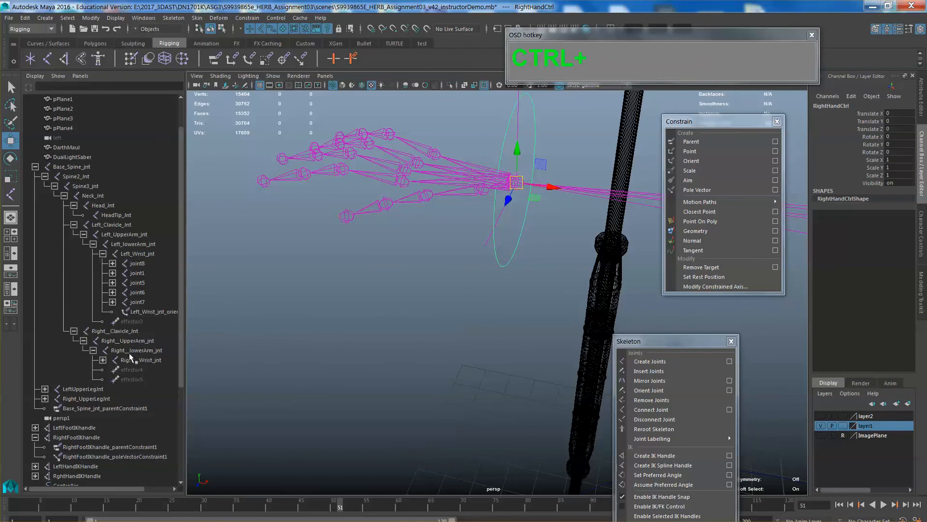
{"action": "left_click", "coordinate": [137, 362]}
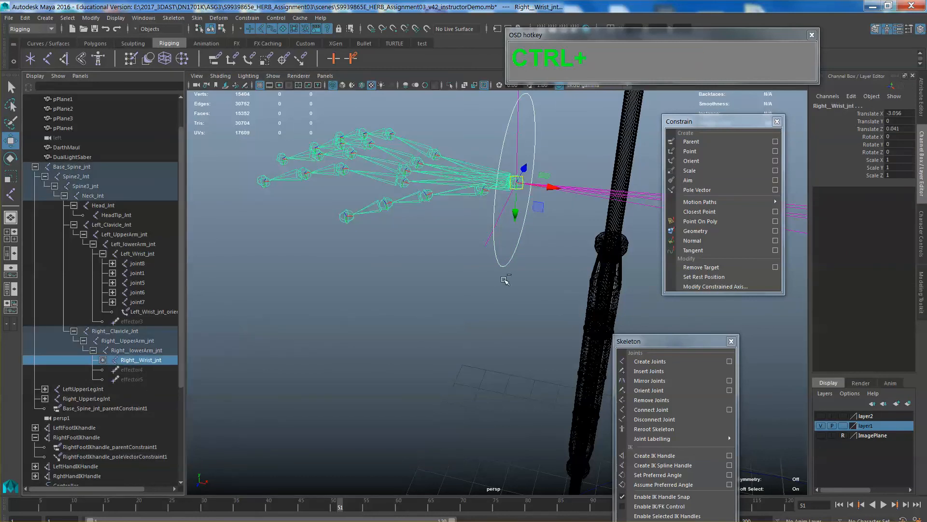
{"action": "left_click", "coordinate": [704, 161]}
Test-move HipController with both wrists constrained, and undo the move
{"action": "scroll", "coordinate": [587, 208], "scroll_direction": "down", "scroll_amount": 3, "text": "alt"}
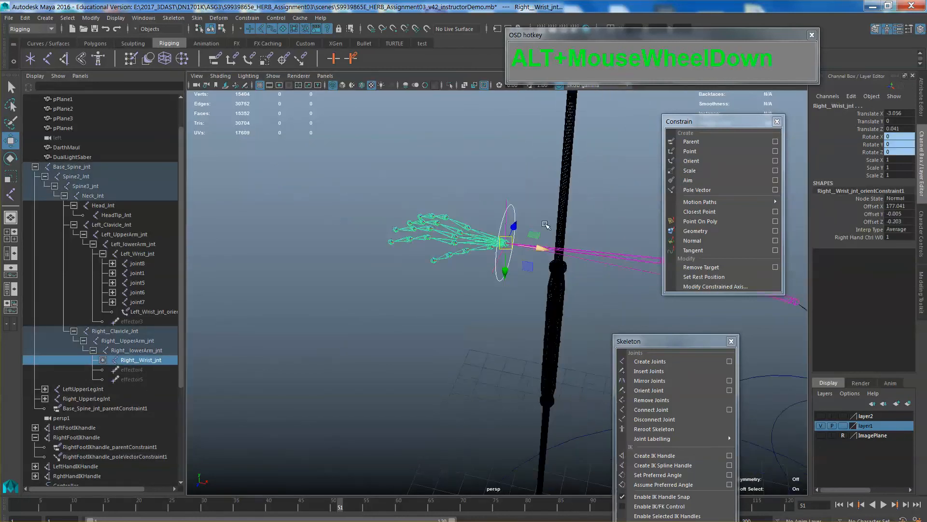
{"action": "scroll", "coordinate": [545, 225], "scroll_direction": "down", "scroll_amount": 5, "text": "alt"}
{"action": "left_click_drag", "start_coordinate": [577, 247], "coordinate": [606, 286], "text": "alt"}
{"action": "middle_click_drag", "start_coordinate": [607, 286], "coordinate": [612, 235], "text": "alt"}
{"action": "left_click", "coordinate": [517, 272]}
{"action": "mouse_move", "coordinate": [469, 263]}
{"action": "left_mouse_down"}
{"action": "mouse_move", "coordinate": [437, 290]}
{"action": "mouse_move", "coordinate": [499, 253]}
{"action": "mouse_move", "coordinate": [447, 317]}
{"action": "mouse_move", "coordinate": [481, 218]}
{"action": "mouse_move", "coordinate": [454, 290]}
{"action": "mouse_move", "coordinate": [483, 264]}
{"action": "left_mouse_up"}
{"action": "key", "text": "z"}
Test-rotate LeftHandCtrl to check the left wrist's orientation, and undo the rotation
{"action": "middle_click_drag", "start_coordinate": [594, 226], "coordinate": [570, 225], "text": "alt"}
{"action": "left_click", "coordinate": [578, 221]}
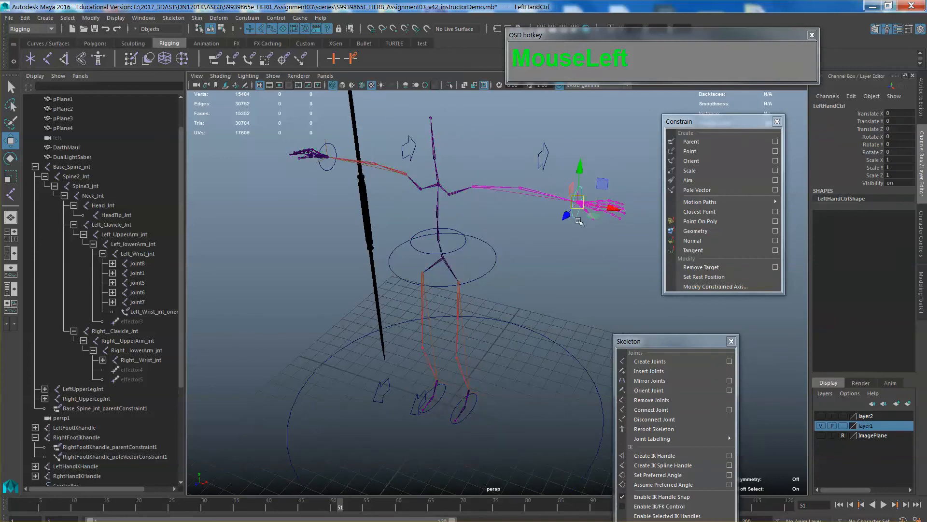
{"action": "key", "text": "e"}
{"action": "left_click_drag", "start_coordinate": [586, 223], "coordinate": [555, 257]}
{"action": "key", "text": "z"}
{"action": "left_click", "coordinate": [557, 162]}
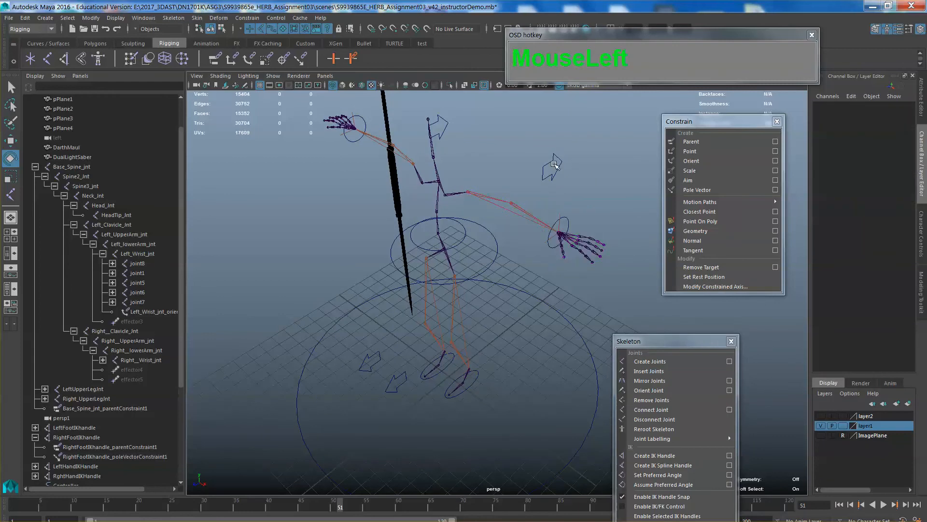
{"action": "key", "text": "w"}
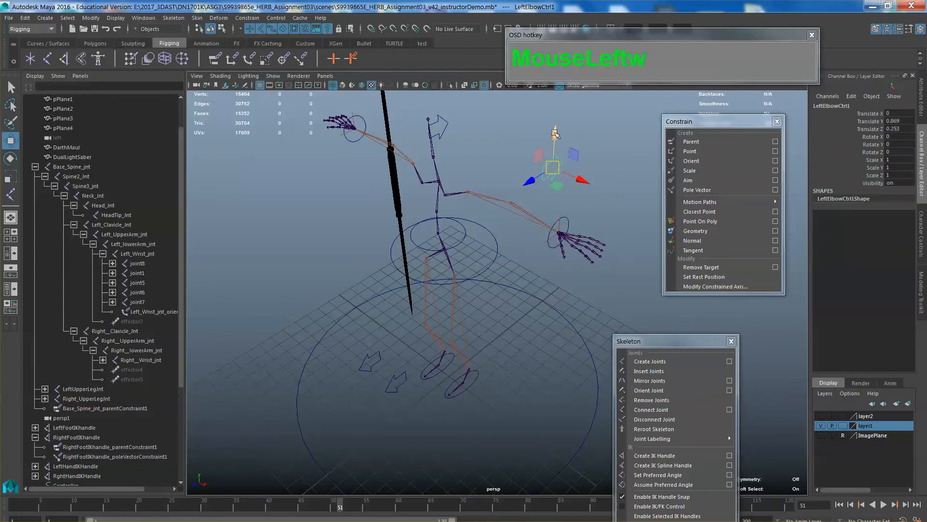
{"action": "left_click_drag", "start_coordinate": [551, 215], "coordinate": [544, 225], "text": "alt"}
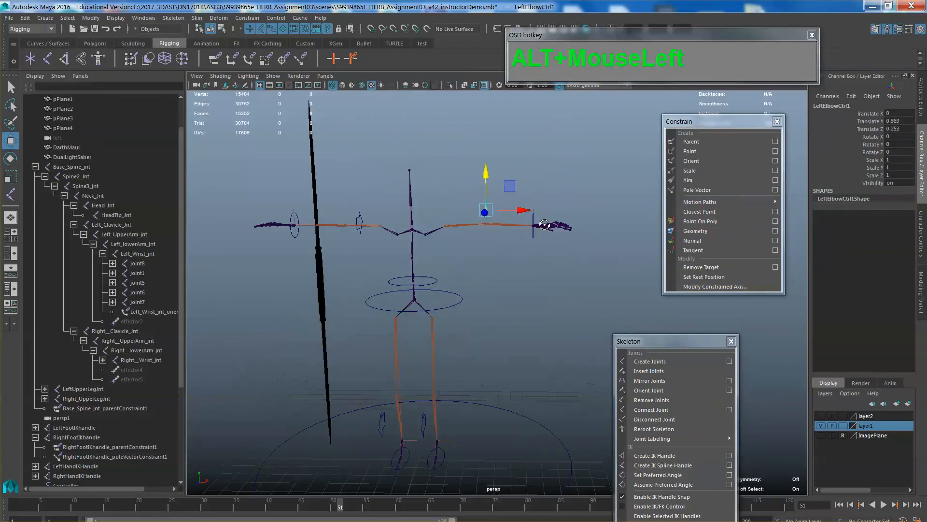
Test-rotate the torso controls around SpineController and HipController, and undo the rotation
{"action": "middle_click_drag", "start_coordinate": [544, 225], "coordinate": [548, 244], "text": "alt"}
{"action": "scroll", "coordinate": [532, 226], "scroll_direction": "up", "scroll_amount": 3}
{"action": "scroll", "coordinate": [548, 245], "scroll_direction": "up", "scroll_amount": 3}
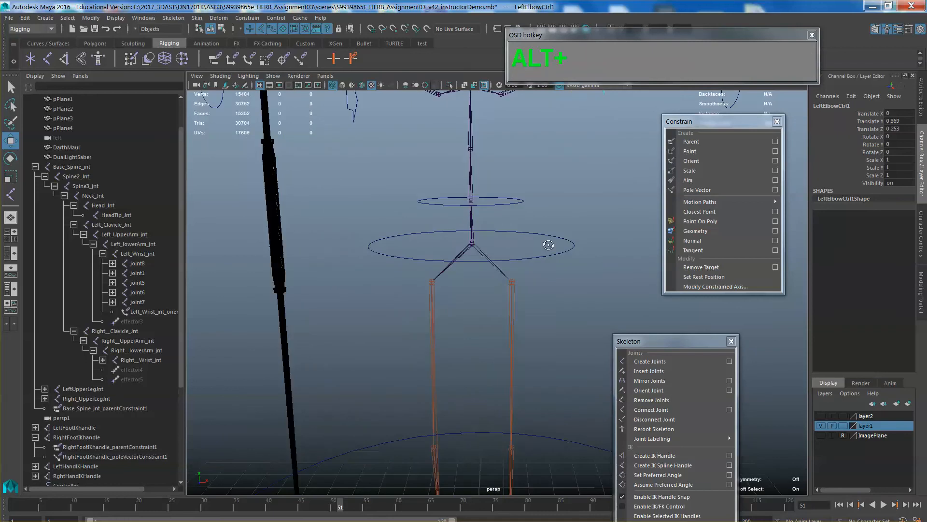
{"action": "left_click_drag", "start_coordinate": [548, 244], "coordinate": [552, 243], "text": "alt"}
{"action": "left_click", "coordinate": [513, 206]}
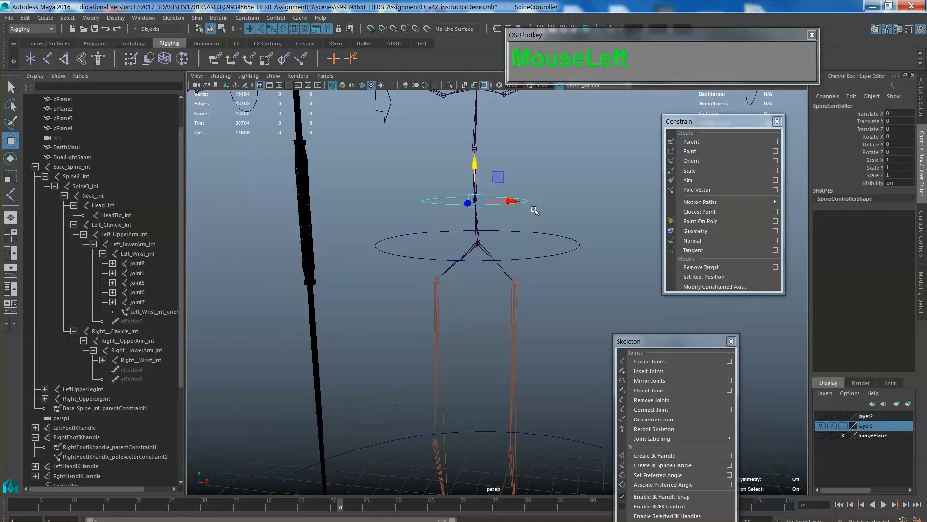
{"action": "left_click_drag", "start_coordinate": [532, 207], "coordinate": [583, 257], "text": "alt"}
{"action": "left_click", "coordinate": [553, 264]}
{"action": "key", "text": "e"}
{"action": "key", "text": "z"}
{"action": "scroll", "coordinate": [583, 265], "scroll_direction": "up", "scroll_amount": 2, "text": "alt"}
{"action": "middle_click_drag", "start_coordinate": [584, 257], "coordinate": [588, 308], "text": "alt"}
Apply an Orient constraint from SpineController to Spine2_jnt
{"action": "left_click", "coordinate": [535, 243]}
{"action": "left_click", "coordinate": [476, 220]}
{"action": "middle_click_drag", "start_coordinate": [531, 239], "coordinate": [543, 255], "text": "alt"}
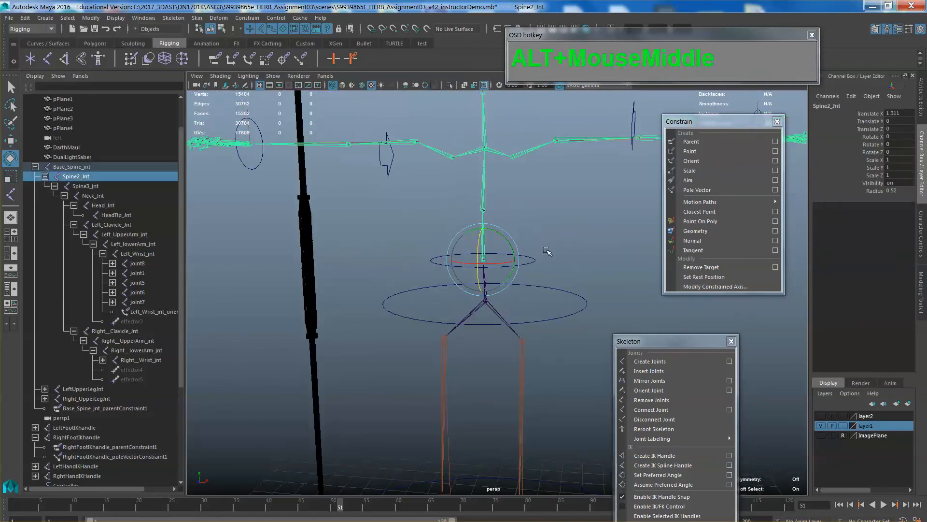
{"action": "scroll", "coordinate": [547, 255], "scroll_direction": "up", "scroll_amount": 3}
{"action": "left_click", "coordinate": [550, 249]}
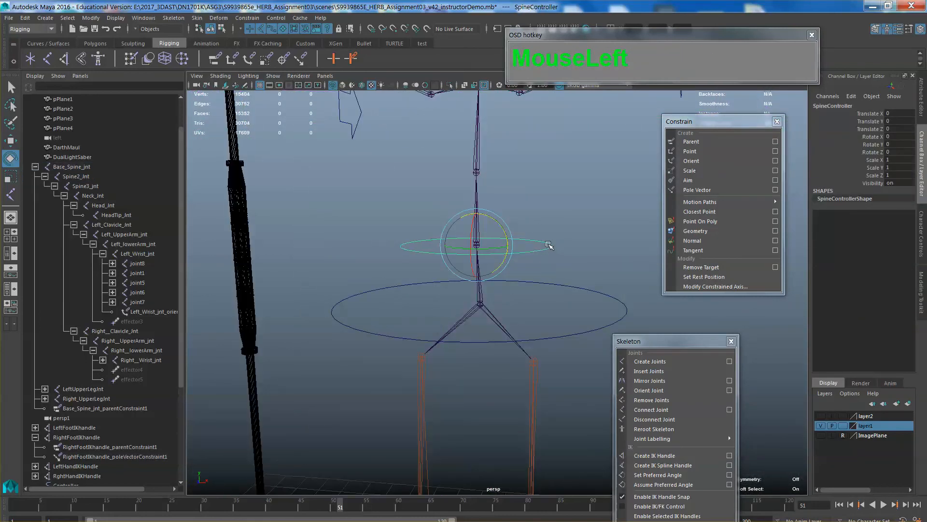
{"action": "left_click", "coordinate": [567, 223]}
{"action": "left_click", "coordinate": [546, 245]}
{"action": "scroll", "coordinate": [507, 228], "scroll_direction": "up", "scroll_amount": 3}
{"action": "left_click", "coordinate": [467, 153], "text": "shift"}
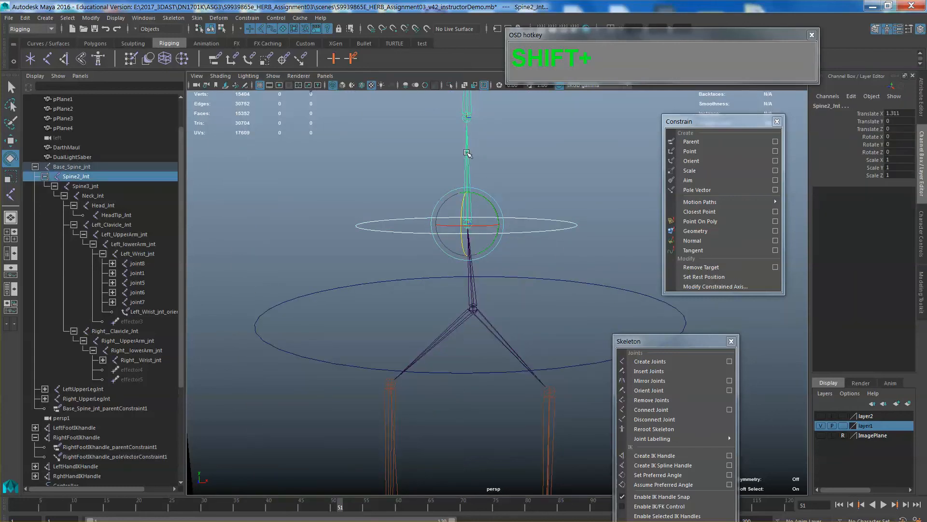
{"action": "left_click", "coordinate": [691, 160]}
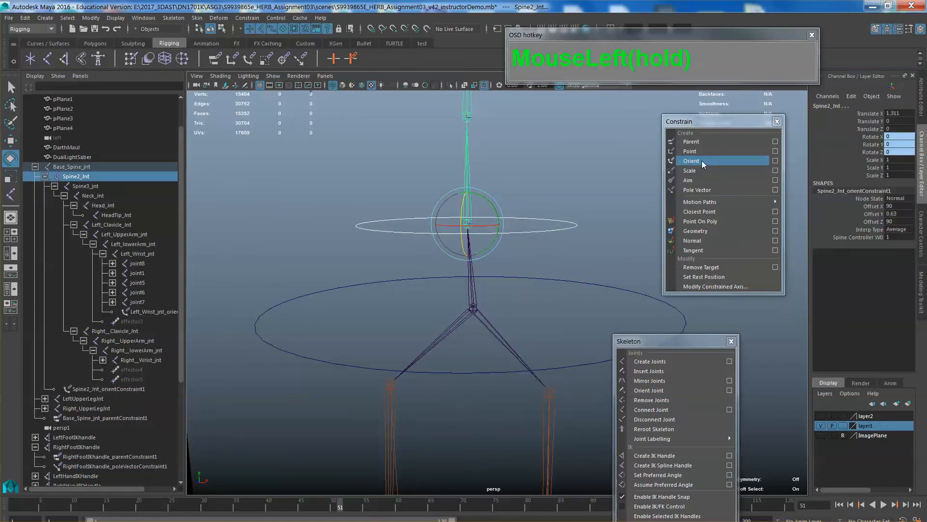
Test-rotate HipController with the spine joint constrained, and undo the rotation
{"action": "scroll", "coordinate": [591, 295], "scroll_direction": "down", "scroll_amount": 2}
{"action": "mouse_move", "coordinate": [591, 295]}
{"action": "left_mouse_down", "text": "alt"}
{"action": "mouse_move", "coordinate": [563, 299]}
{"action": "mouse_move", "coordinate": [569, 258]}
{"action": "mouse_move", "coordinate": [563, 269]}
{"action": "mouse_move", "coordinate": [582, 299]}
{"action": "mouse_move", "coordinate": [569, 289]}
{"action": "mouse_move", "coordinate": [583, 285]}
{"action": "left_mouse_up", "text": "alt"}
{"action": "left_click", "coordinate": [567, 288]}
{"action": "left_click", "coordinate": [567, 288]}
{"action": "left_click_drag", "start_coordinate": [508, 269], "coordinate": [528, 259]}
{"action": "key", "text": "z"}
Test-rotate SpineController and HipController together, and clear the selection
{"action": "left_click", "coordinate": [516, 249]}
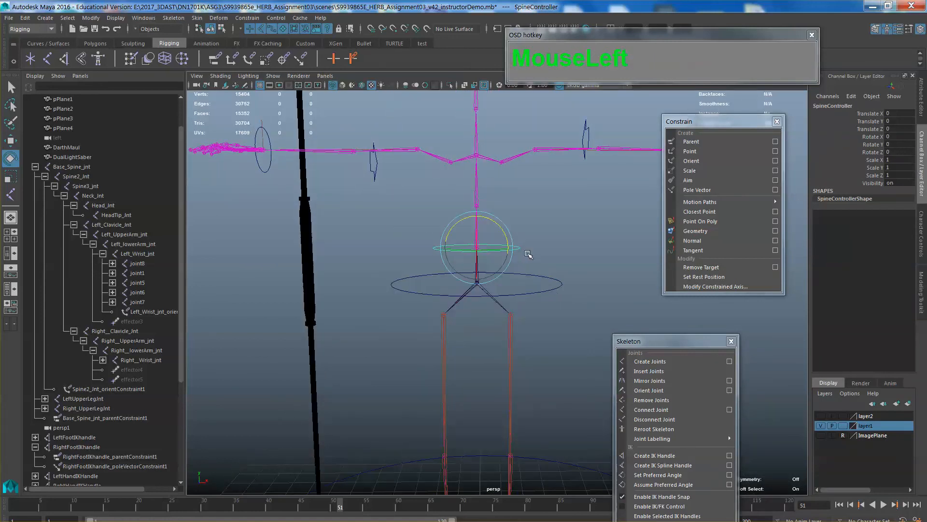
{"action": "left_click", "coordinate": [551, 285], "text": "shift"}
{"action": "left_click_drag", "start_coordinate": [506, 265], "coordinate": [529, 261]}
{"action": "left_click", "coordinate": [560, 268]}
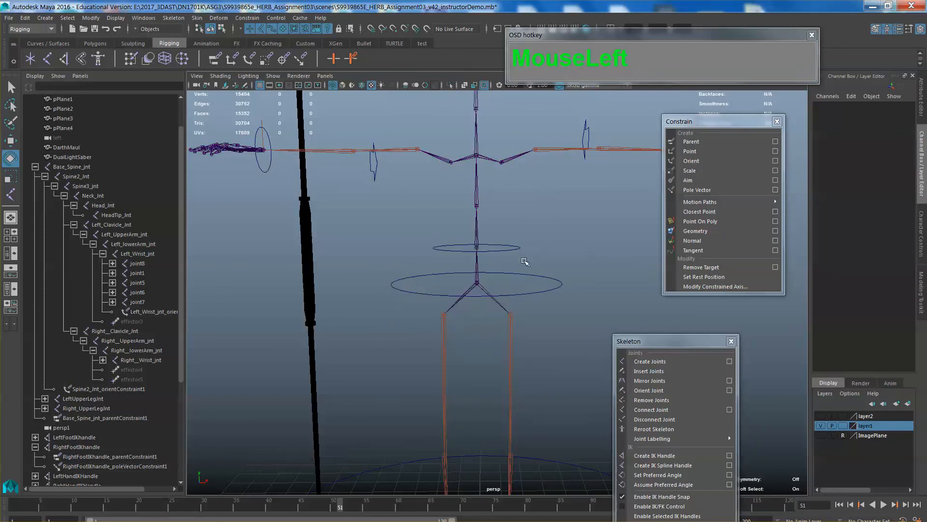
Apply a Point constraint with Maintain offset on all axes from HipController to SpineController
{"action": "left_click", "coordinate": [511, 249]}
{"action": "middle_click_drag", "start_coordinate": [584, 279], "coordinate": [586, 290], "text": "alt"}
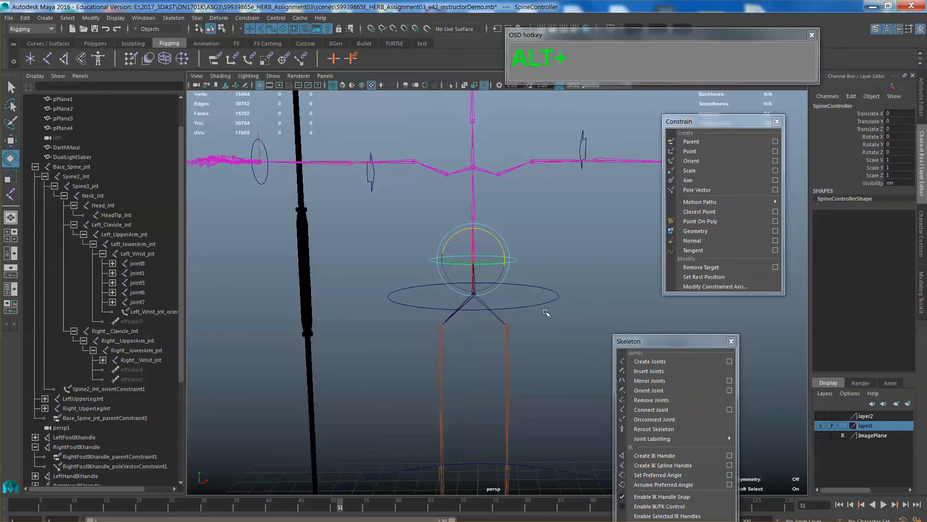
{"action": "left_click_drag", "start_coordinate": [535, 293], "coordinate": [540, 271], "text": "alt"}
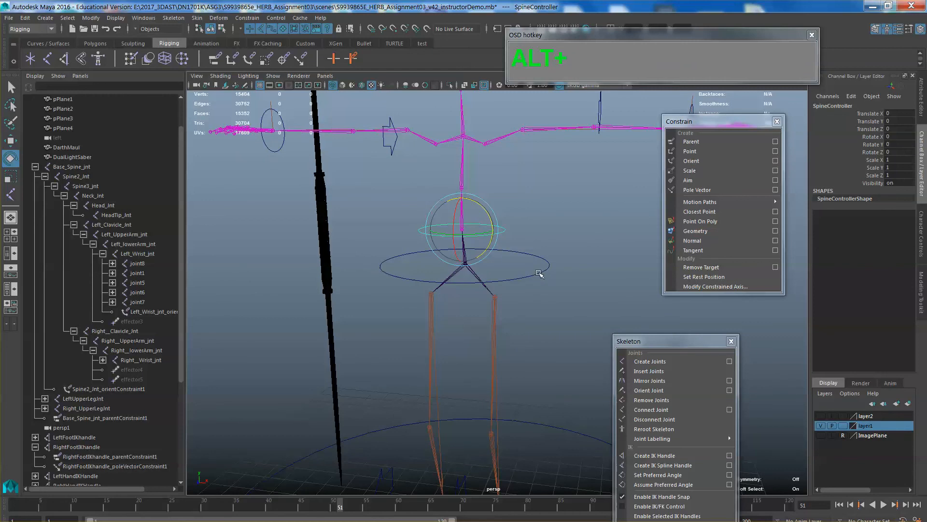
{"action": "left_click", "coordinate": [521, 253]}
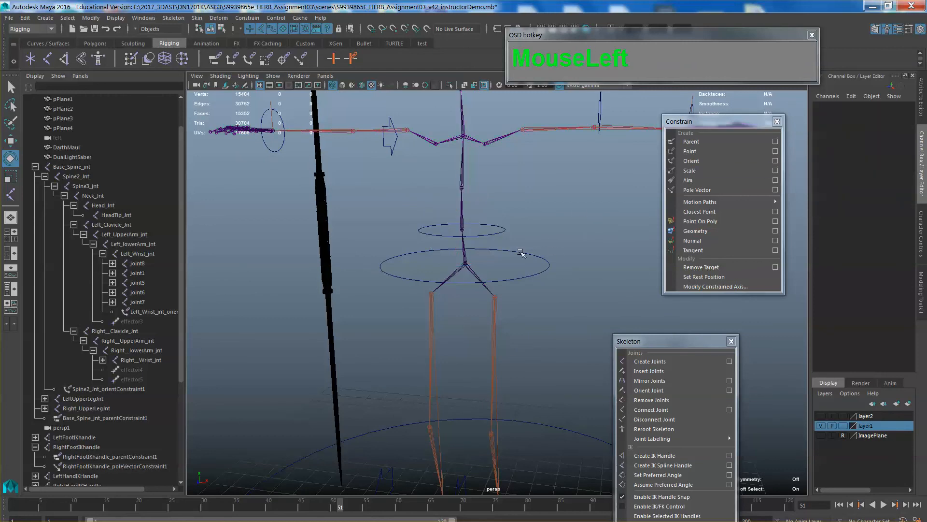
{"action": "left_click", "coordinate": [538, 277]}
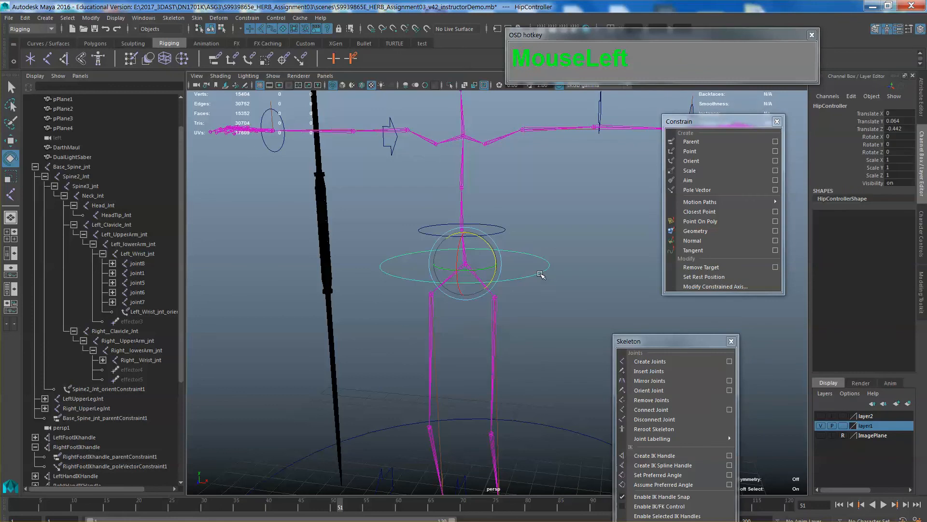
{"action": "left_click", "coordinate": [558, 263]}
{"action": "left_click", "coordinate": [549, 265]}
{"action": "left_click", "coordinate": [502, 229], "text": "shift"}
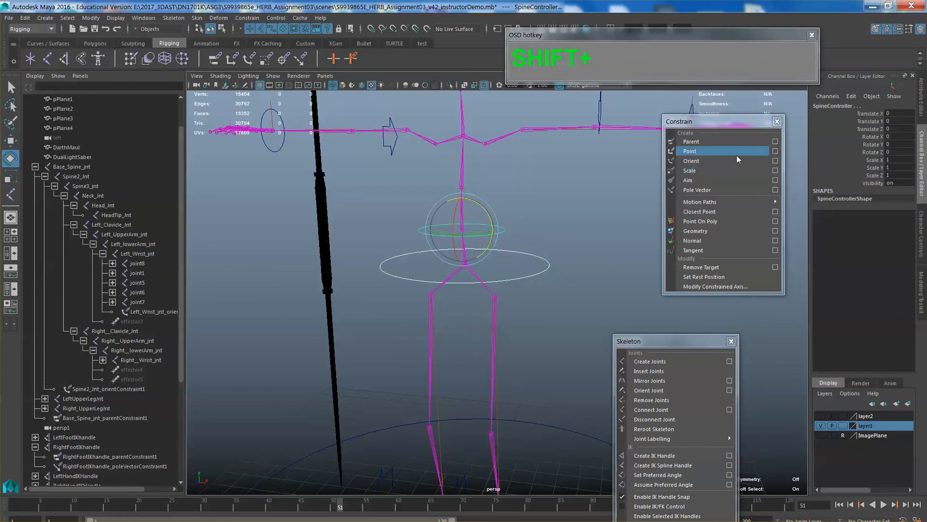
{"action": "left_click", "coordinate": [775, 151]}
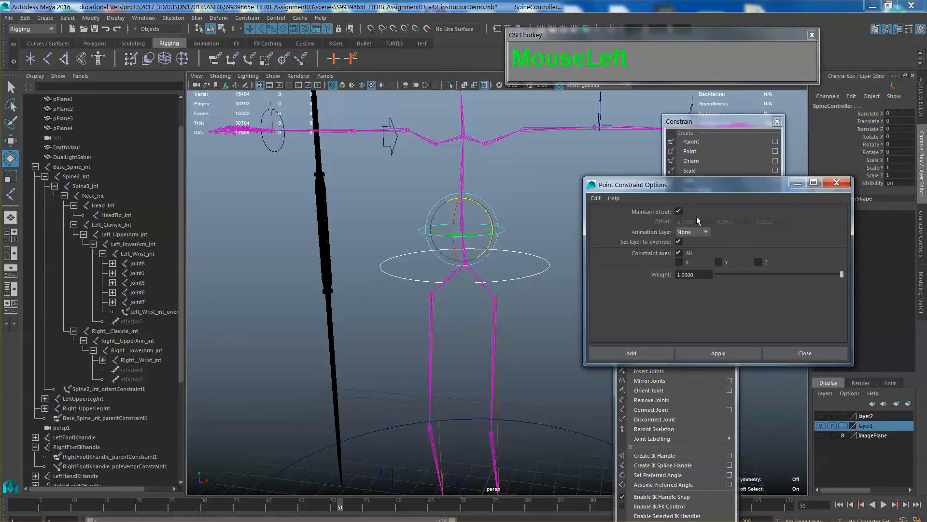
{"action": "left_click", "coordinate": [711, 357]}
Test-move and test-rotate HipController to check that SpineController follows, undoing both changes
{"action": "left_click", "coordinate": [537, 218]}
{"action": "left_click", "coordinate": [542, 272]}
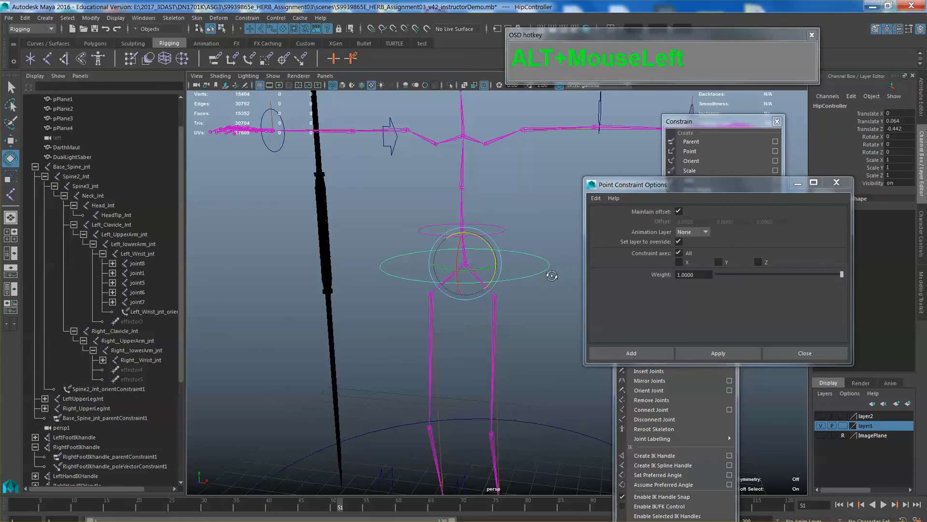
{"action": "left_click_drag", "start_coordinate": [551, 275], "coordinate": [480, 256], "text": "alt"}
{"action": "key", "text": "w"}
{"action": "key", "text": "z"}
{"action": "key", "text": "e"}
{"action": "key", "text": "z"}
Move the Point Constraint Options and Skeleton windows aside to clear the view of the rig
{"action": "left_click_drag", "start_coordinate": [674, 185], "coordinate": [777, 98]}
{"action": "scroll", "coordinate": [487, 280], "scroll_direction": "down", "scroll_amount": 4}
{"action": "left_click_drag", "start_coordinate": [487, 280], "coordinate": [513, 293], "text": "alt"}
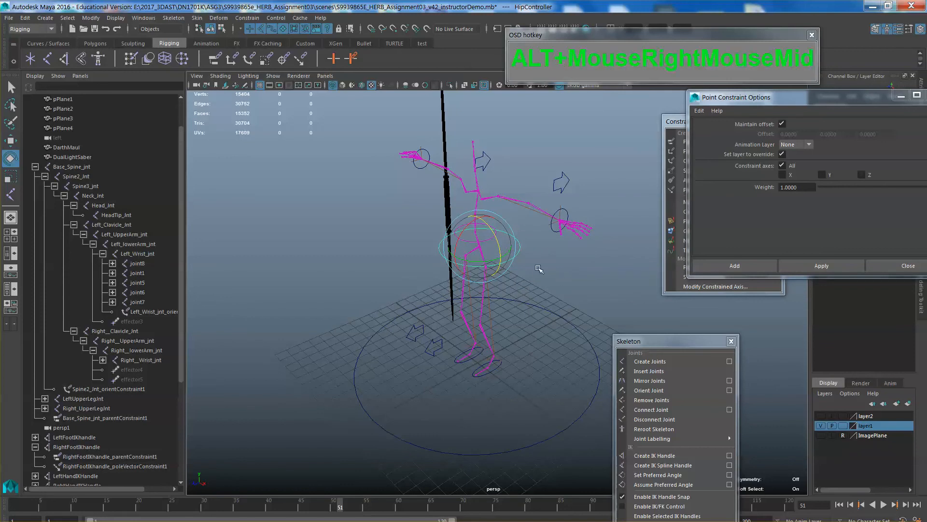
{"action": "middle_click_drag", "start_coordinate": [541, 280], "coordinate": [471, 285], "text": "alt"}
{"action": "left_click_drag", "start_coordinate": [471, 285], "coordinate": [488, 287], "text": "alt"}
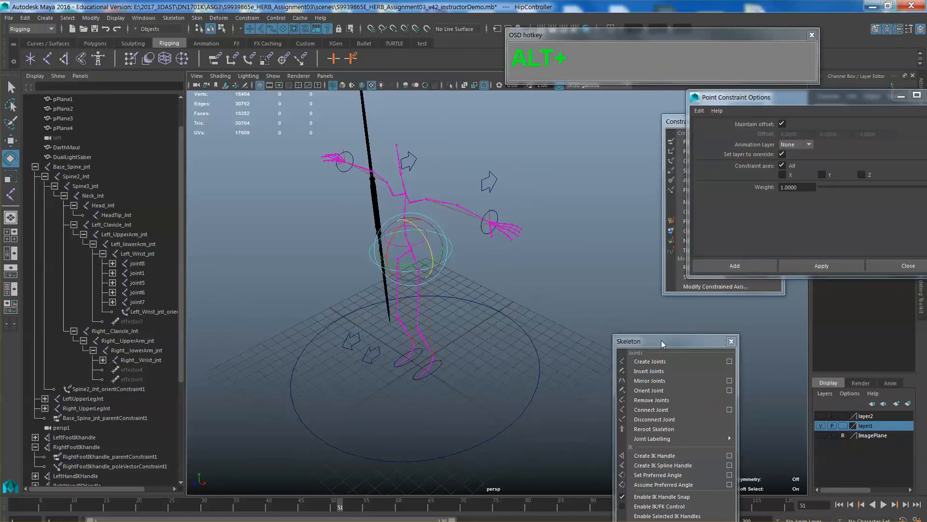
{"action": "left_click_drag", "start_coordinate": [663, 342], "coordinate": [749, 314]}
{"action": "mouse_move", "coordinate": [496, 327]}
{"action": "left_mouse_down", "text": "alt"}
{"action": "mouse_move", "coordinate": [492, 320]}
{"action": "mouse_move", "coordinate": [507, 322]}
{"action": "mouse_move", "coordinate": [480, 335]}
{"action": "left_mouse_up", "text": "alt"}
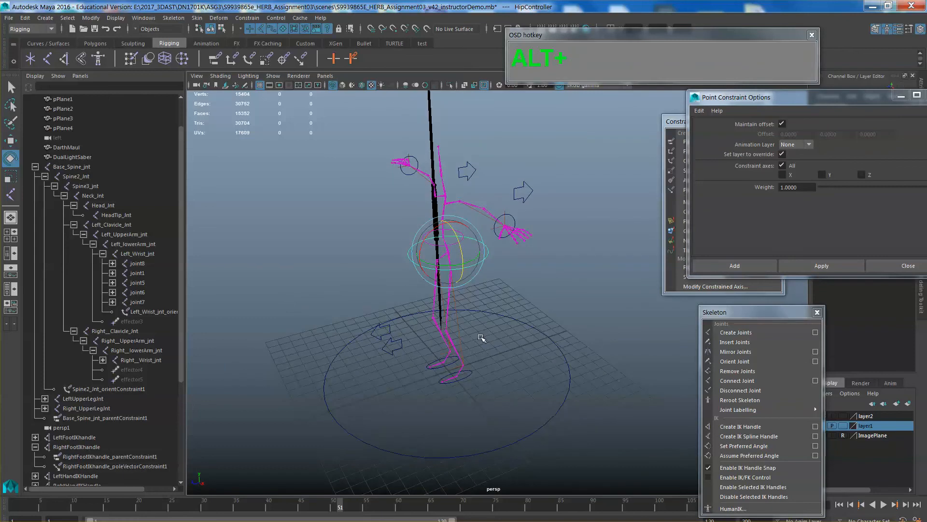
Test-move LeftFootCtrl to check the left leg's IK and foot, and undo the move
{"action": "right_click_drag", "start_coordinate": [480, 335], "coordinate": [503, 345], "text": "alt"}
{"action": "middle_click_drag", "start_coordinate": [502, 345], "coordinate": [454, 248], "text": "alt"}
{"action": "left_click", "coordinate": [442, 309]}
{"action": "key", "text": "w"}
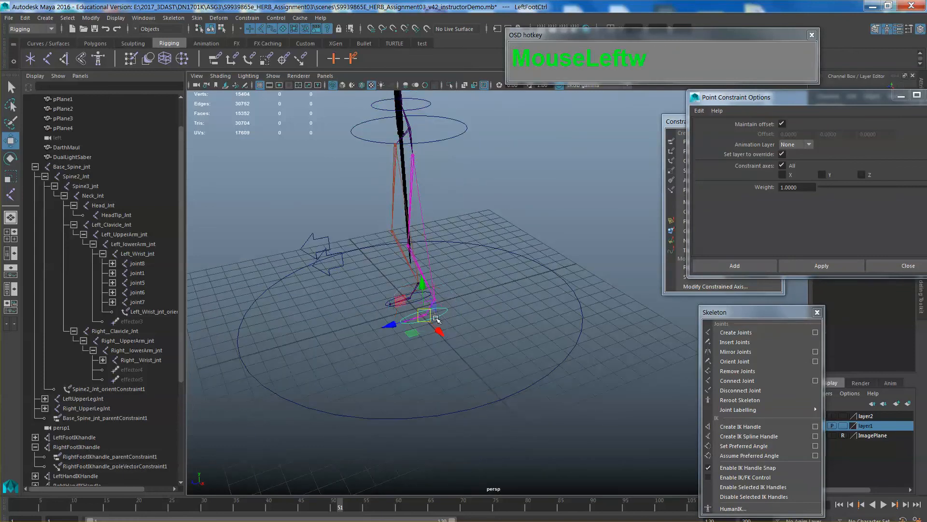
{"action": "mouse_move", "coordinate": [405, 272]}
{"action": "left_mouse_down"}
{"action": "mouse_move", "coordinate": [387, 271]}
{"action": "mouse_move", "coordinate": [437, 267]}
{"action": "mouse_move", "coordinate": [338, 283]}
{"action": "mouse_move", "coordinate": [411, 271]}
{"action": "left_mouse_up"}
{"action": "mouse_move", "coordinate": [377, 254]}
{"action": "left_mouse_down"}
{"action": "mouse_move", "coordinate": [321, 264]}
{"action": "mouse_move", "coordinate": [377, 258]}
{"action": "left_mouse_up"}
{"action": "key", "text": "z"}
{"action": "middle_click_drag", "start_coordinate": [459, 287], "coordinate": [528, 298], "text": "alt"}
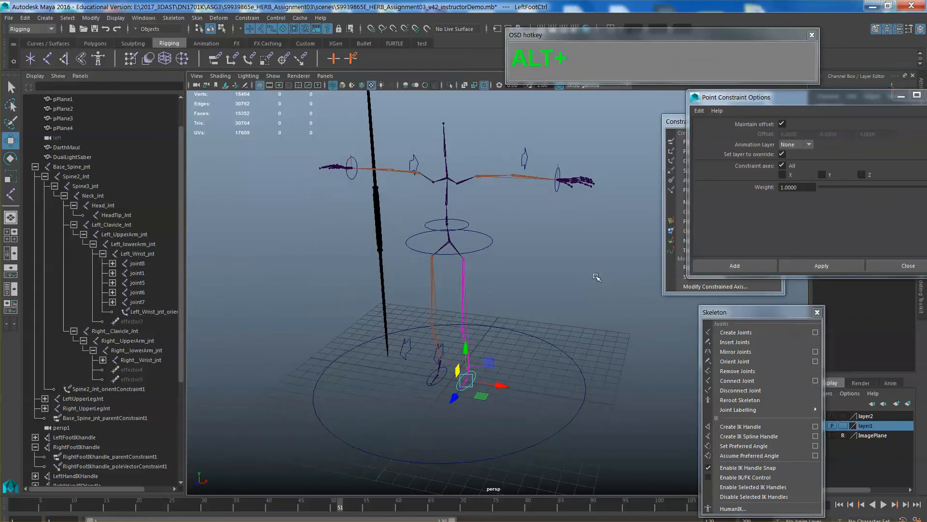
Rearrange the floating constraint and skeleton windows, and save the scene as an incremental version
{"action": "left_click_drag", "start_coordinate": [783, 110], "coordinate": [704, 57]}
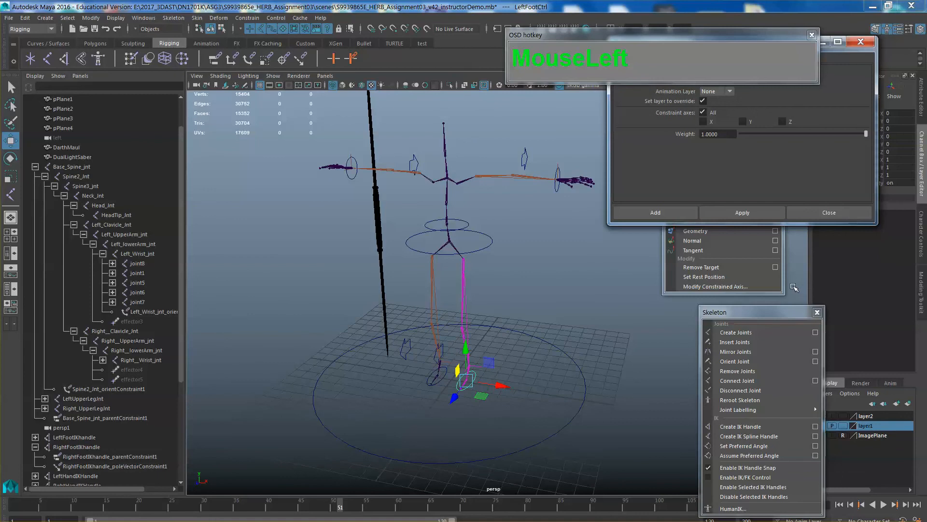
{"action": "left_click_drag", "start_coordinate": [788, 314], "coordinate": [768, 112]}
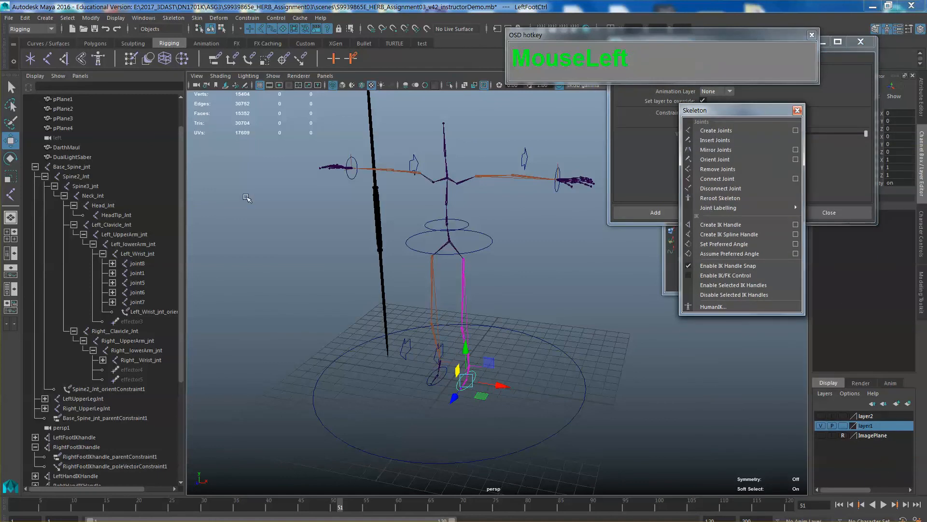
{"action": "left_click", "coordinate": [8, 18]}
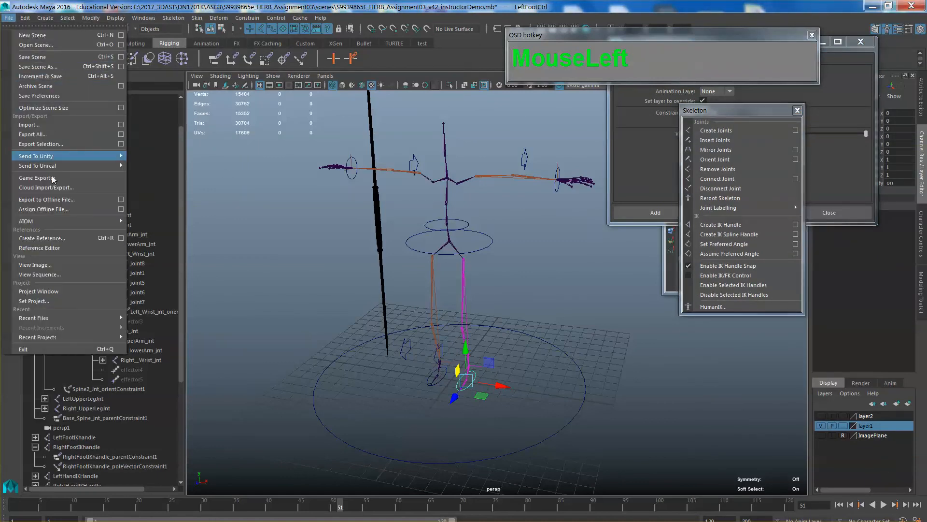
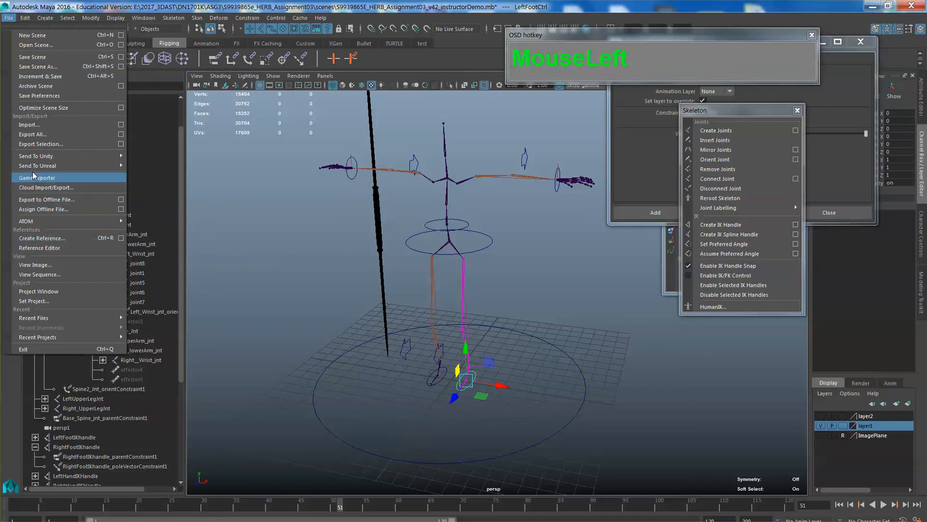
{"action": "mouse_move", "coordinate": [34, 170]}
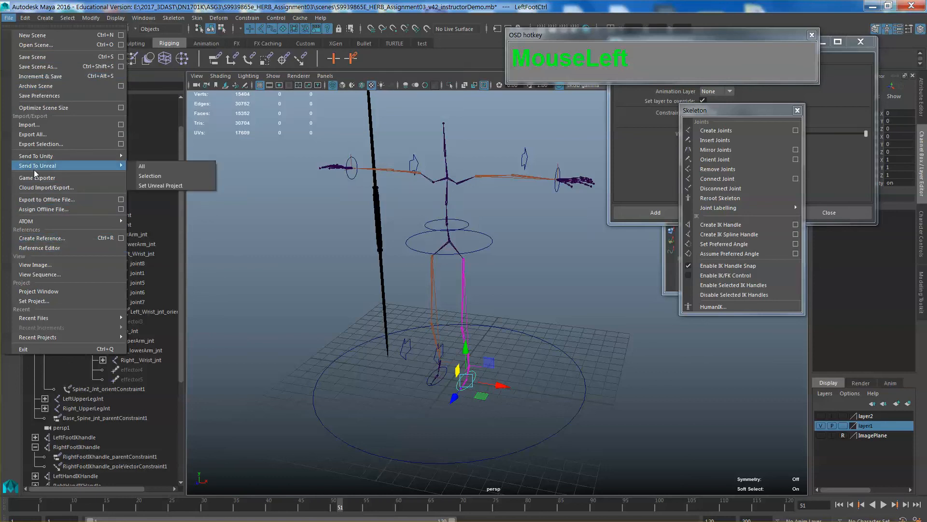
{"action": "left_click", "coordinate": [44, 75]}
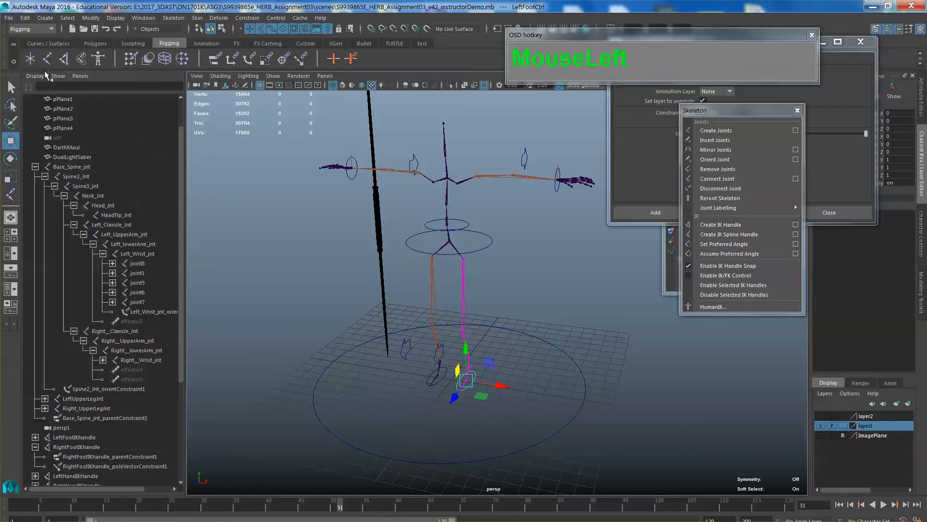
Make layer2 visible to display the character mesh over the skeleton
{"action": "left_click", "coordinate": [828, 416]}
{"action": "left_click_drag", "start_coordinate": [555, 367], "coordinate": [572, 363], "text": "alt"}
{"action": "middle_click_drag", "start_coordinate": [572, 364], "coordinate": [581, 381], "text": "alt"}
{"action": "scroll", "coordinate": [581, 359], "scroll_direction": "up", "scroll_amount": 3}
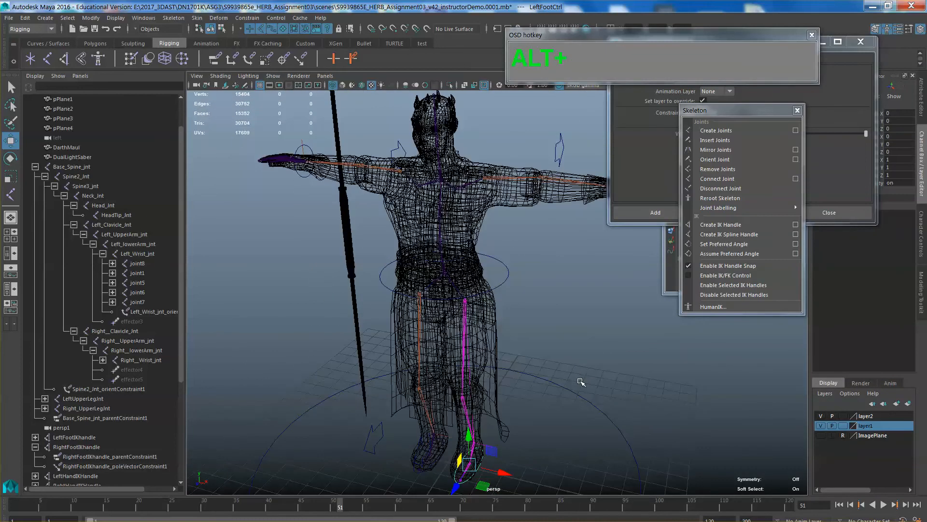
Select Base_Spine_jnt together with the DarthMaul mesh
{"action": "left_click", "coordinate": [449, 279]}
{"action": "scroll", "coordinate": [545, 296], "scroll_direction": "up", "scroll_amount": 1}
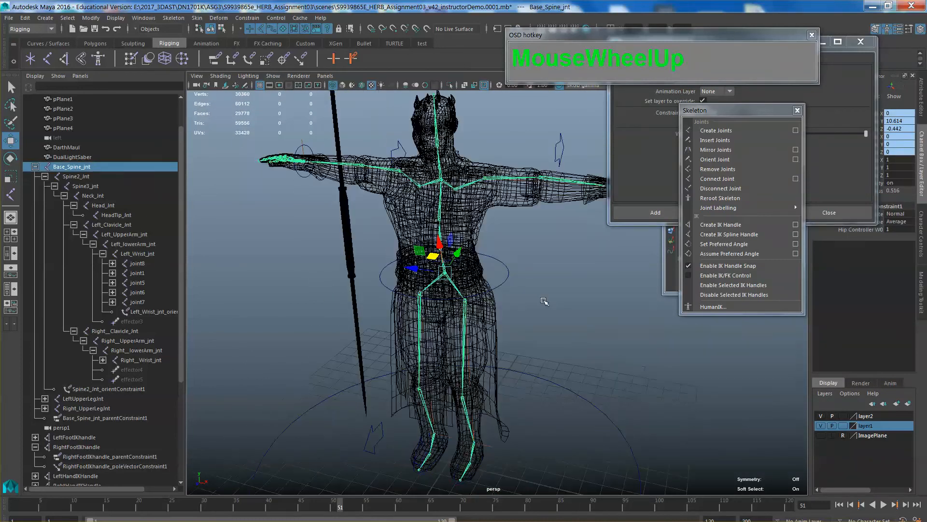
{"action": "left_click", "coordinate": [556, 301]}
{"action": "left_click", "coordinate": [447, 275]}
{"action": "left_click", "coordinate": [482, 221], "text": "shift"}
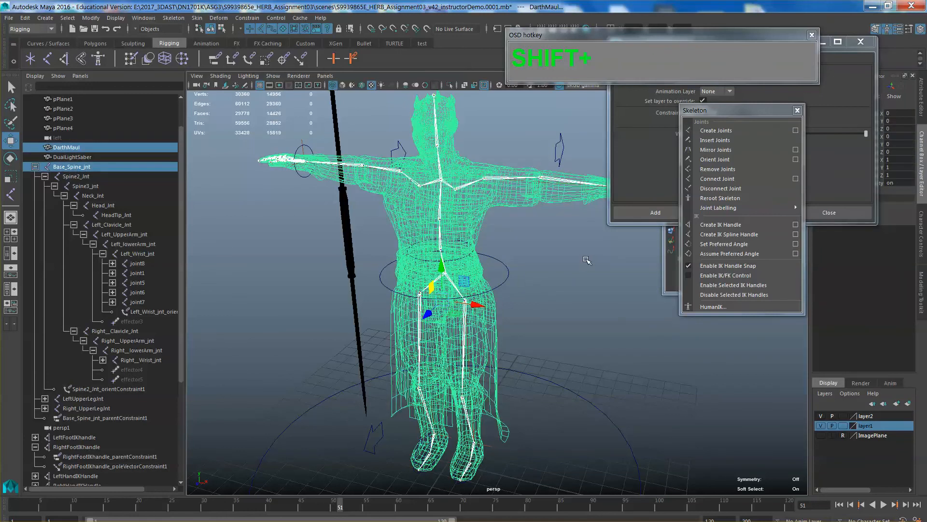
Inspect the selected mesh and skeleton from several angles, and switch the viewport to textured shading
{"action": "scroll", "coordinate": [587, 260], "scroll_direction": "down", "scroll_amount": 2}
{"action": "left_click_drag", "start_coordinate": [586, 259], "coordinate": [539, 266], "text": "alt"}
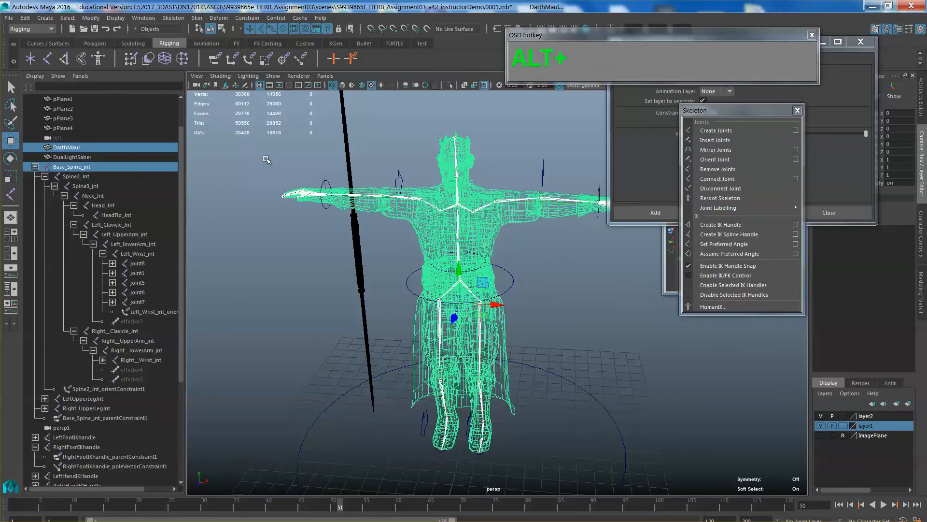
{"action": "left_click_drag", "start_coordinate": [270, 165], "coordinate": [338, 203], "text": "alt"}
{"action": "middle_click_drag", "start_coordinate": [338, 203], "coordinate": [348, 144], "text": "alt"}
{"action": "left_click_drag", "start_coordinate": [386, 217], "coordinate": [488, 319], "text": "alt"}
{"action": "scroll", "coordinate": [473, 358], "scroll_direction": "down", "scroll_amount": 4}
{"action": "middle_click_drag", "start_coordinate": [479, 289], "coordinate": [465, 356], "text": "alt"}
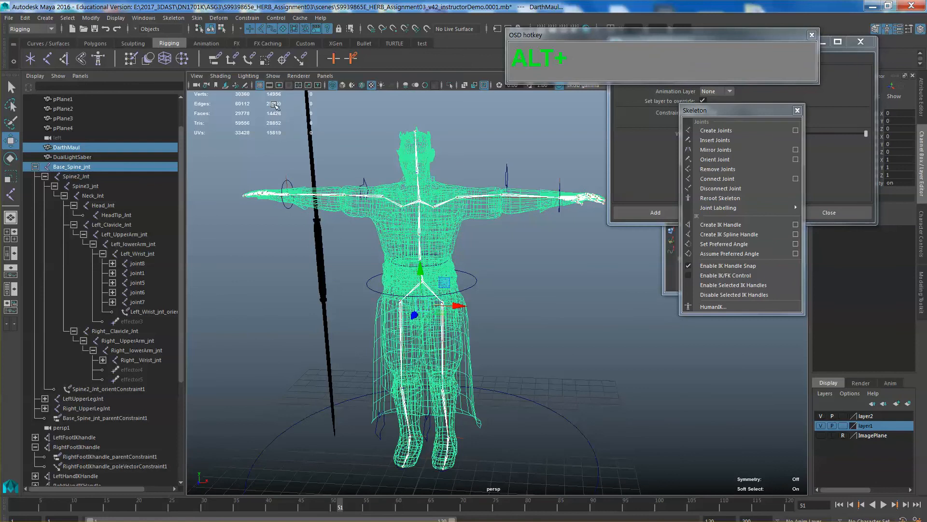
{"action": "key", "text": "6"}
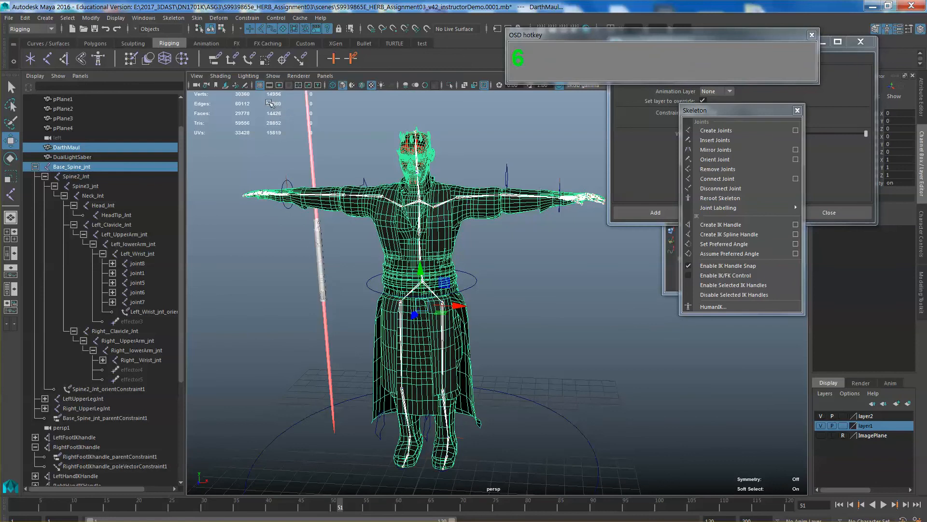
Bind the selected DarthMaul mesh to the Base_Spine_jnt skeleton with Bind Skin
{"action": "left_click", "coordinate": [197, 17]}
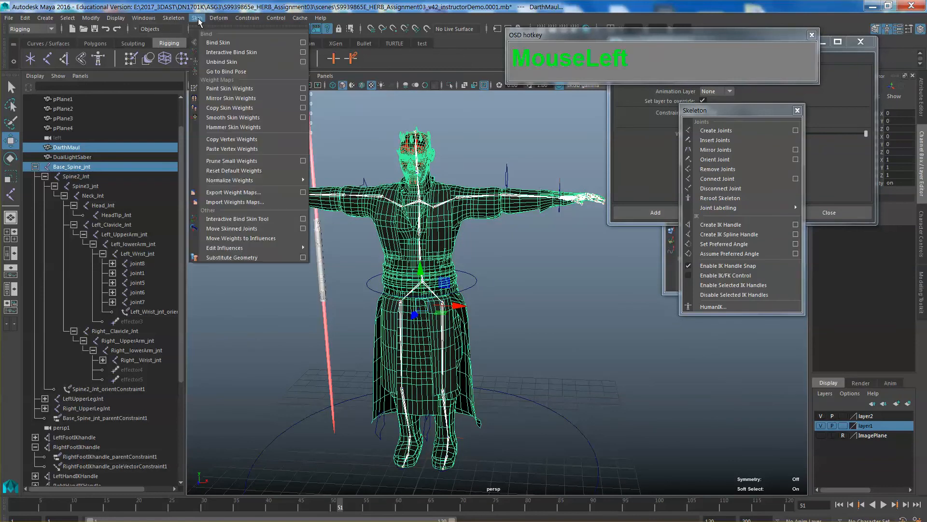
{"action": "left_click", "coordinate": [220, 43]}
Move LeftFootCtrl forward and backward to test how the bound left leg and robe deform
{"action": "left_click_drag", "start_coordinate": [520, 244], "coordinate": [514, 312], "text": "alt"}
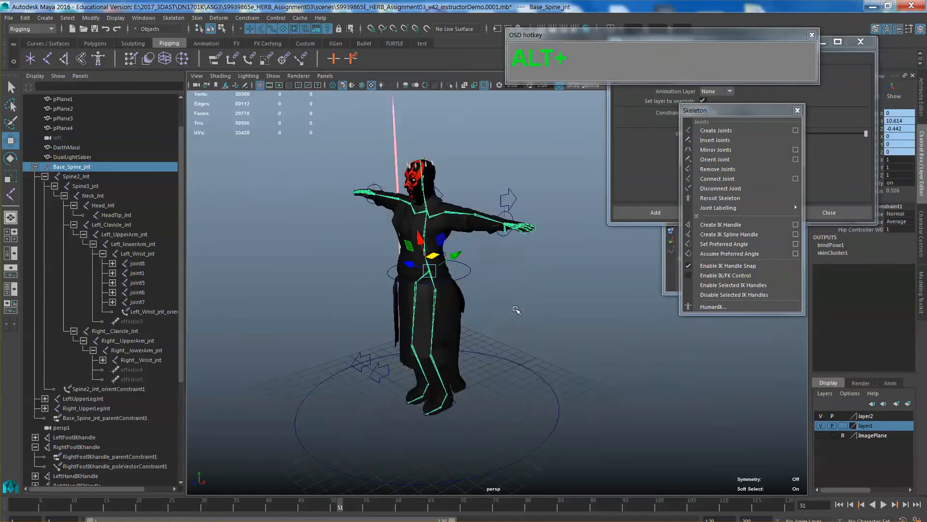
{"action": "middle_click_drag", "start_coordinate": [514, 311], "coordinate": [466, 292], "text": "alt"}
{"action": "scroll", "coordinate": [466, 293], "scroll_direction": "up", "scroll_amount": 3}
{"action": "key", "text": "alt"}
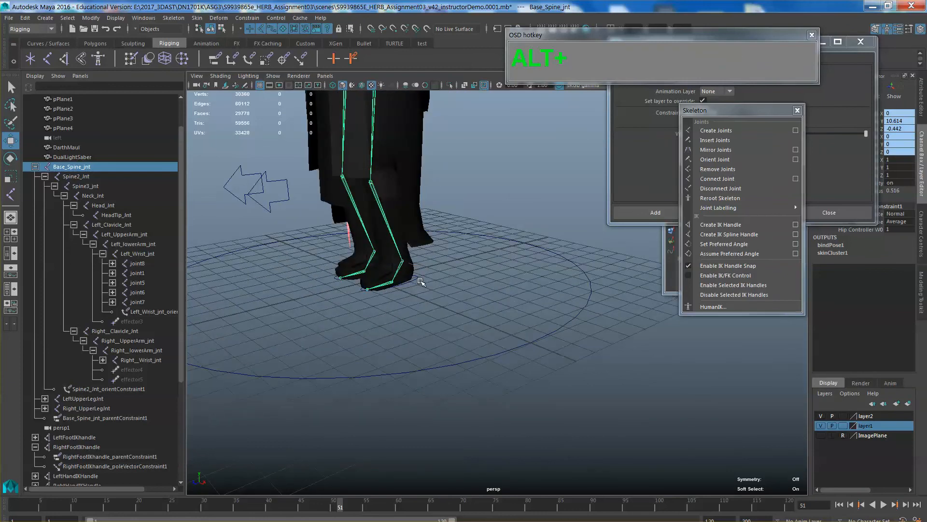
{"action": "left_click_drag", "start_coordinate": [421, 281], "coordinate": [484, 284], "text": "alt"}
{"action": "left_click", "coordinate": [456, 331]}
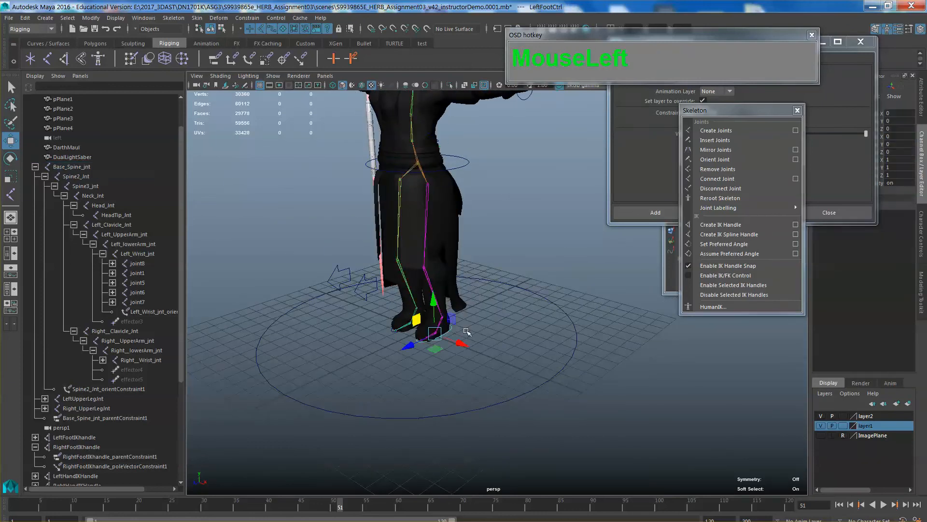
{"action": "left_click_drag", "start_coordinate": [457, 331], "coordinate": [450, 256], "text": "alt"}
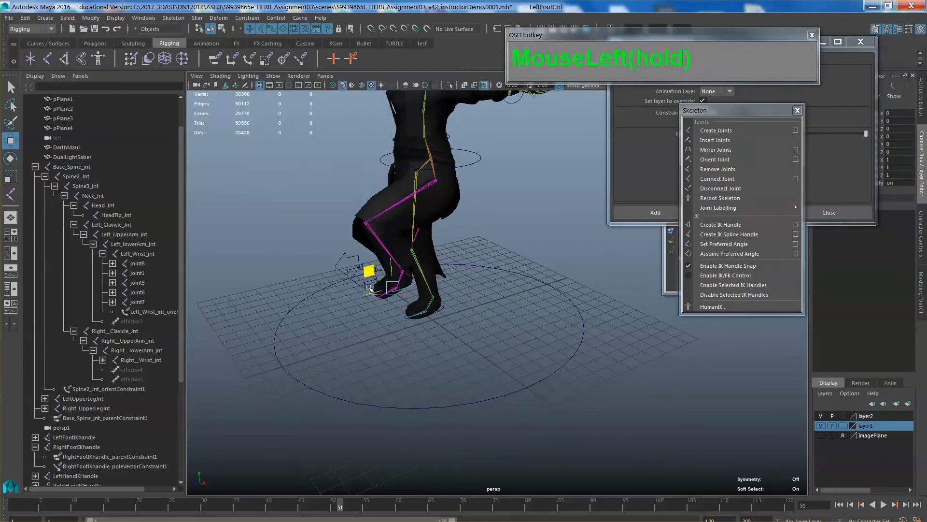
{"action": "left_click_drag", "start_coordinate": [508, 273], "coordinate": [485, 277]}
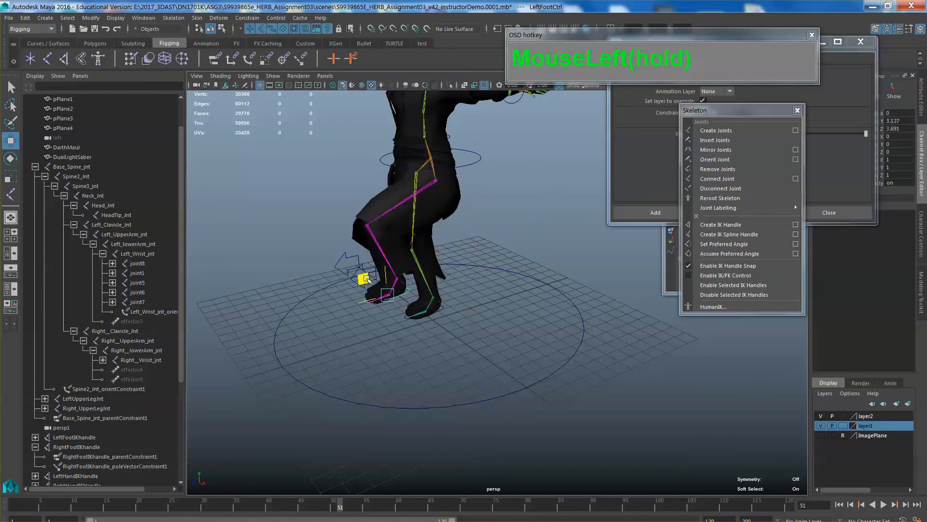
{"action": "left_click_drag", "start_coordinate": [378, 316], "coordinate": [453, 272]}
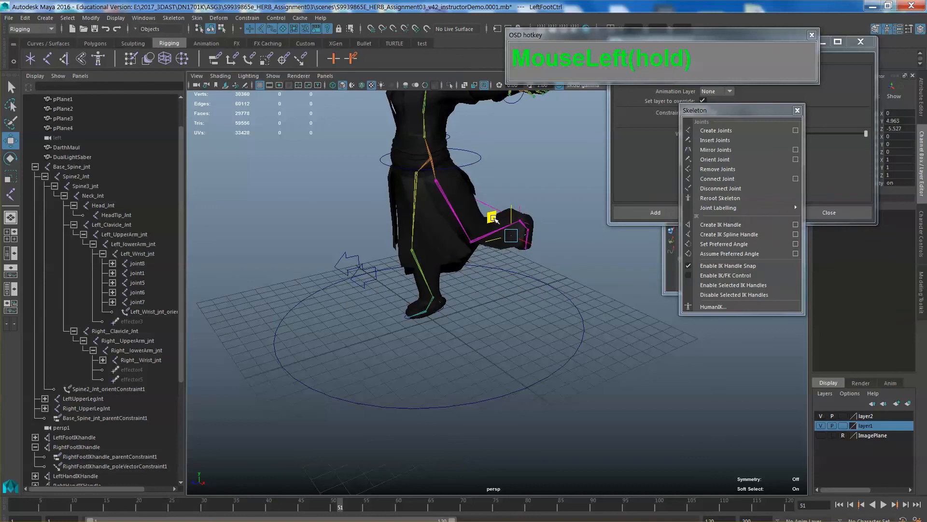
{"action": "left_click_drag", "start_coordinate": [485, 234], "coordinate": [484, 235]}
Raise and lower LeftFootCtrl behind the body, checking the knee and robe deformation from the side
{"action": "left_click_drag", "start_coordinate": [485, 236], "coordinate": [521, 237], "text": "alt"}
{"action": "middle_click_drag", "start_coordinate": [521, 237], "coordinate": [487, 226], "text": "alt"}
{"action": "left_click_drag", "start_coordinate": [488, 224], "coordinate": [541, 285], "text": "alt"}
{"action": "middle_click_drag", "start_coordinate": [540, 285], "coordinate": [536, 290], "text": "alt"}
{"action": "left_click_drag", "start_coordinate": [519, 302], "coordinate": [596, 241]}
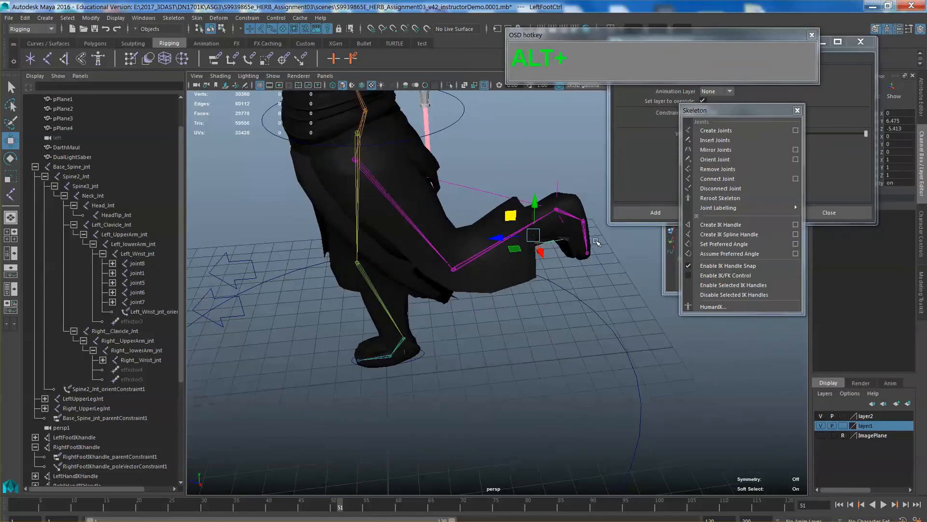
{"action": "left_click_drag", "start_coordinate": [510, 213], "coordinate": [428, 299]}
{"action": "scroll", "coordinate": [433, 254], "scroll_direction": "up", "scroll_amount": 3, "text": "alt"}
{"action": "scroll", "coordinate": [476, 214], "scroll_direction": "up", "scroll_amount": 3, "text": "alt"}
{"action": "middle_click_drag", "start_coordinate": [420, 300], "coordinate": [441, 304], "text": "alt"}
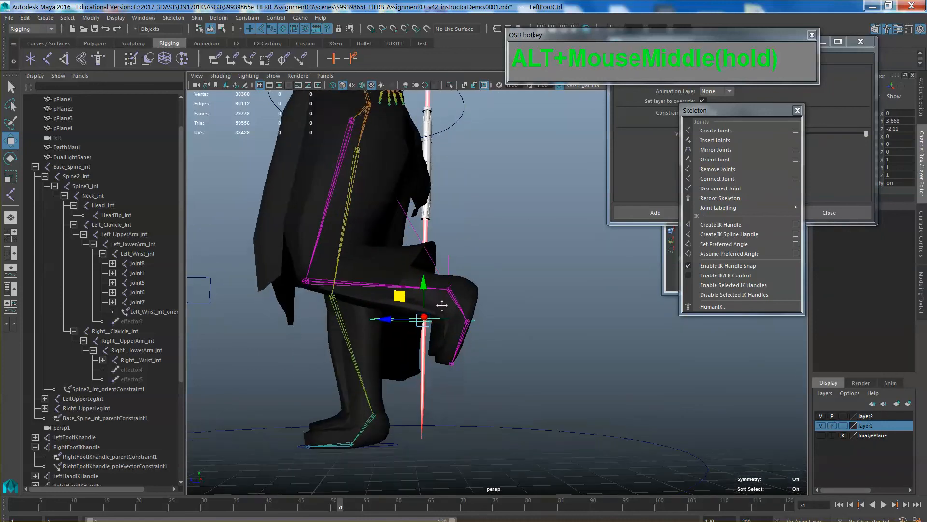
Rotate LeftFootCtrl to test the ankle, and undo all the test moves of the left foot
{"action": "key", "text": "e"}
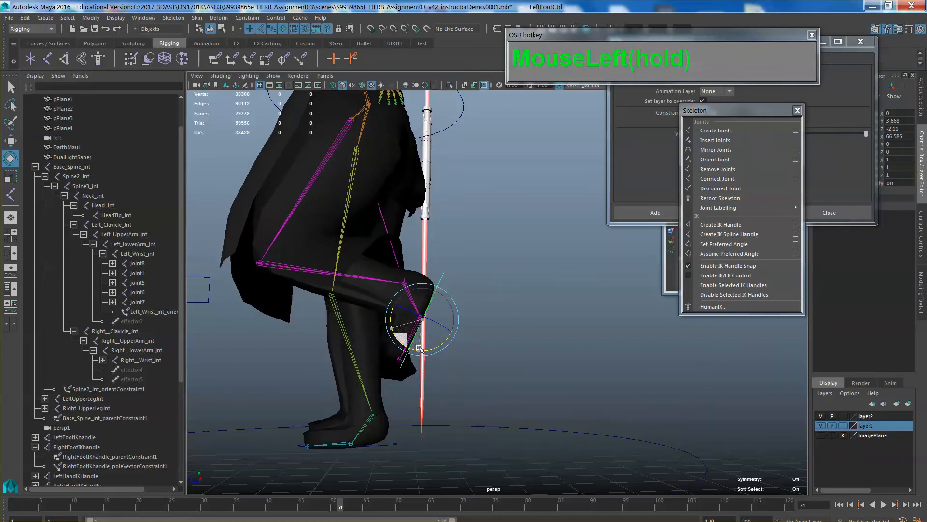
{"action": "left_click_drag", "start_coordinate": [418, 348], "coordinate": [512, 303]}
{"action": "key", "text": "z"}
{"action": "key", "text": "z"}
{"action": "key", "text": "z"}
{"action": "key", "text": "z"}
{"action": "key", "text": "z"}
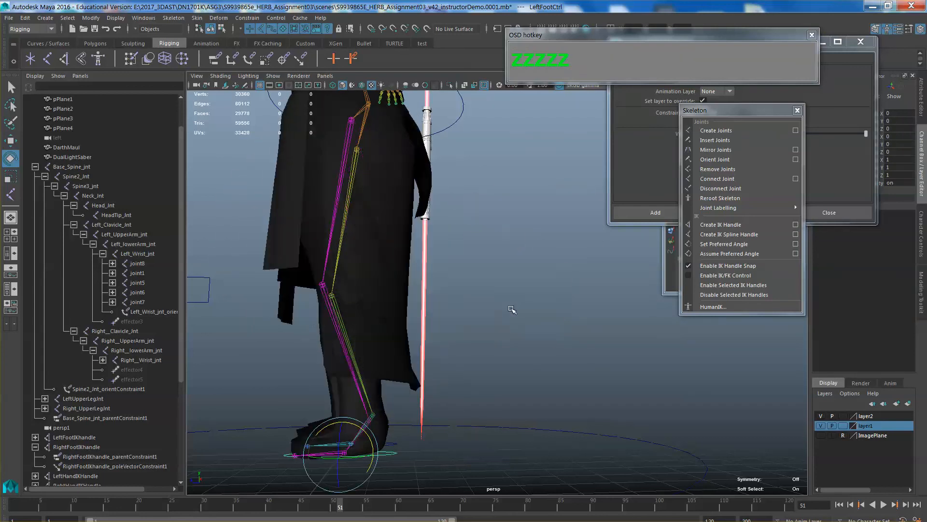
Select LeftFootCtrl together with Left_Ankle_jnt and try Orient Joint on them
{"action": "scroll", "coordinate": [453, 375], "scroll_direction": "up", "scroll_amount": 4}
{"action": "middle_click_drag", "start_coordinate": [420, 385], "coordinate": [485, 173], "text": "alt"}
{"action": "left_click_drag", "start_coordinate": [485, 174], "coordinate": [520, 263], "text": "alt"}
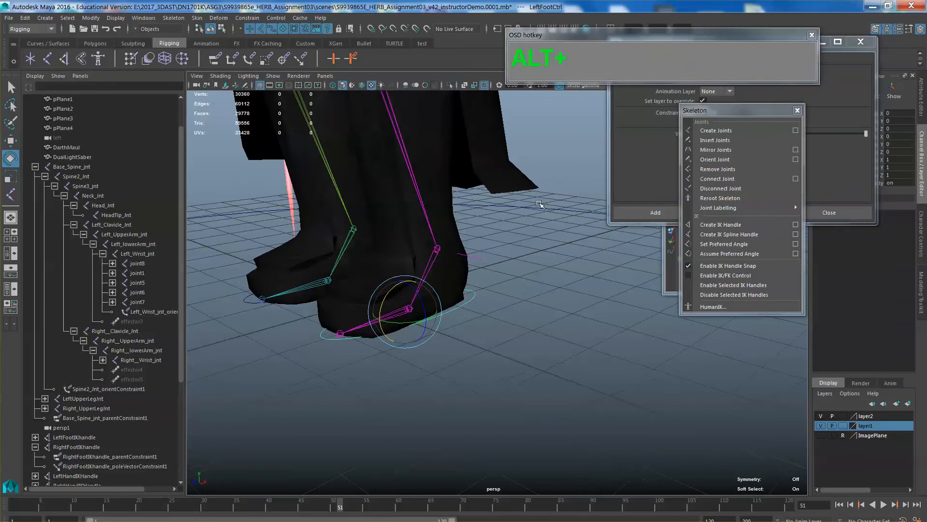
{"action": "scroll", "coordinate": [519, 264], "scroll_direction": "up", "scroll_amount": 2}
{"action": "middle_click_drag", "start_coordinate": [519, 264], "coordinate": [522, 239], "text": "alt"}
{"action": "left_click", "coordinate": [422, 226]}
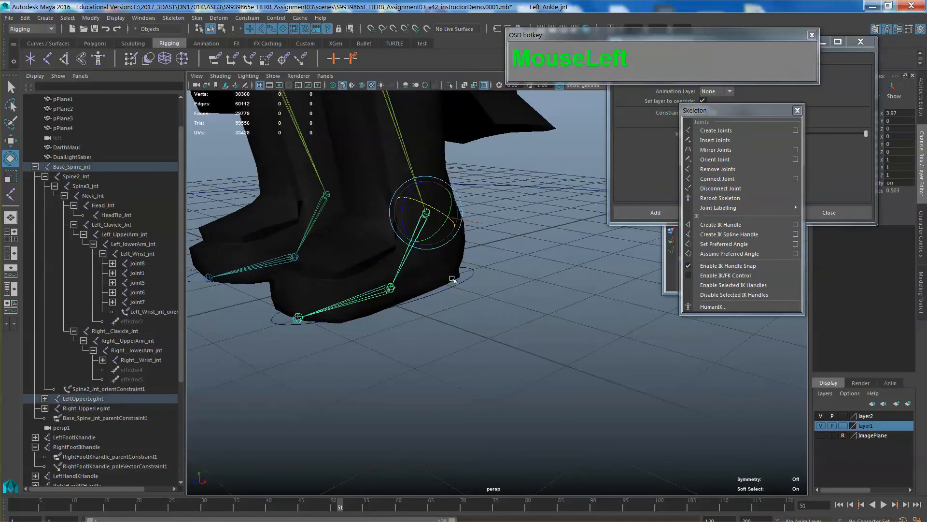
{"action": "left_click", "coordinate": [463, 266]}
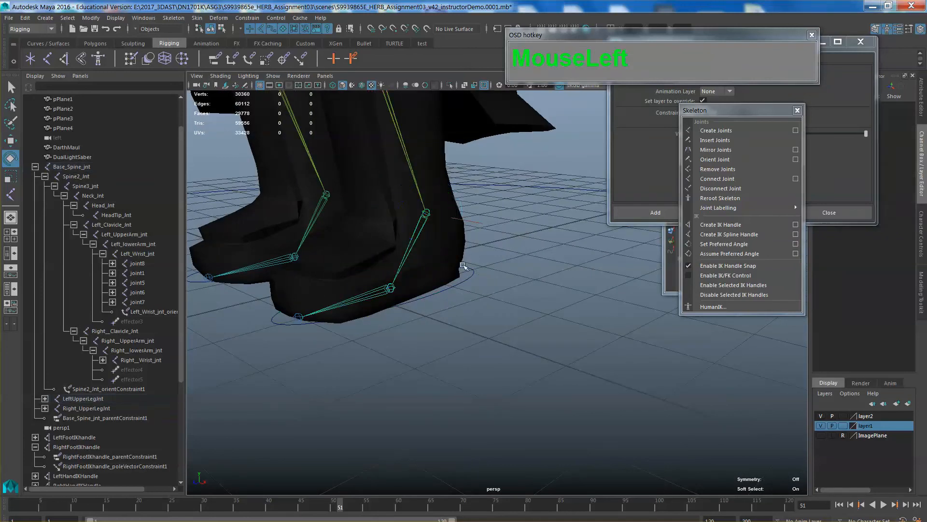
{"action": "left_click", "coordinate": [456, 286]}
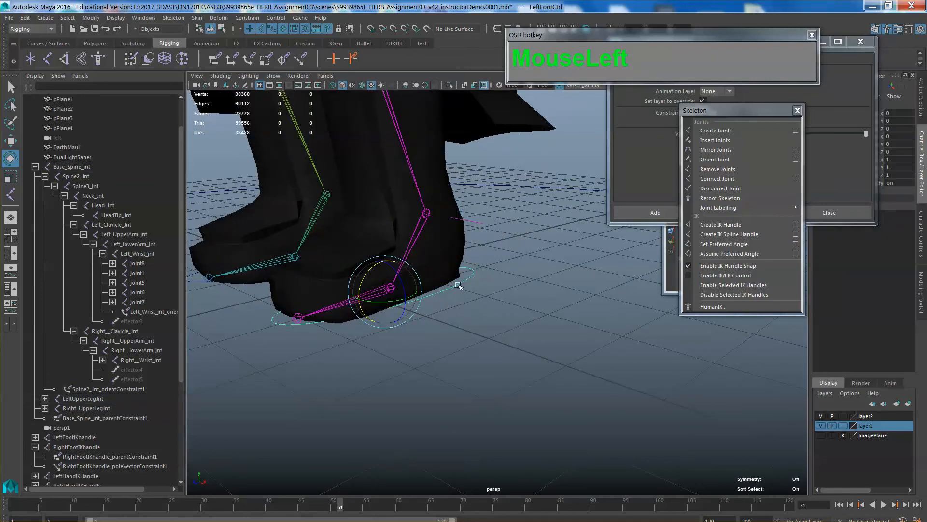
{"action": "left_click", "coordinate": [425, 226], "text": "shift"}
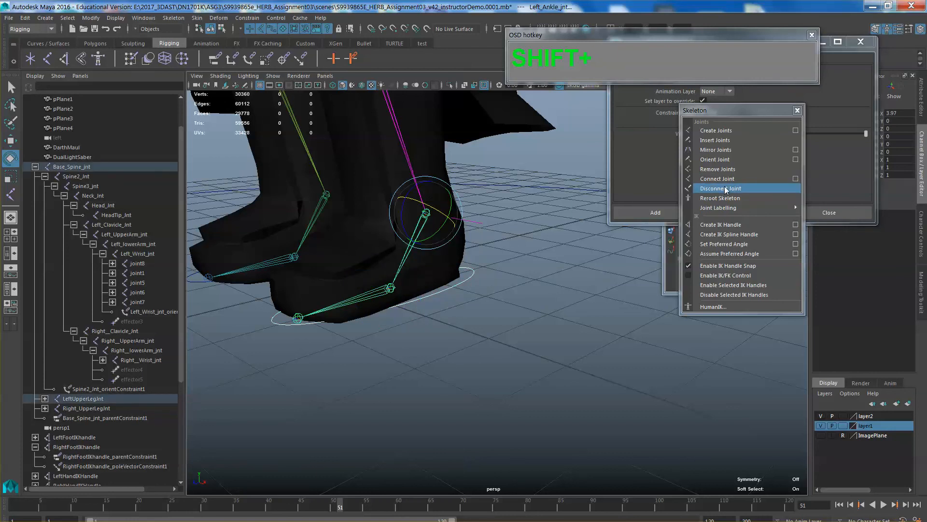
{"action": "left_click", "coordinate": [717, 160]}
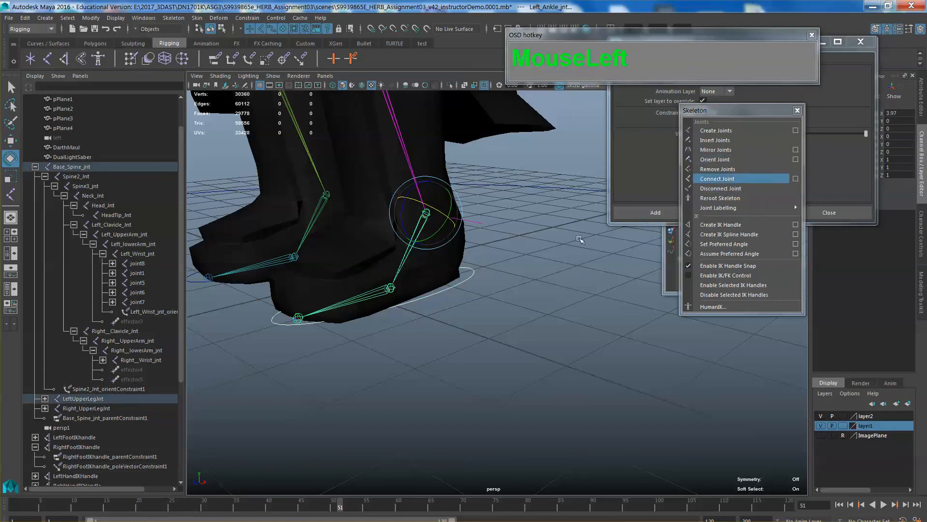
Test-rotate LeftFootCtrl after the ankle joint change, and undo the recent changes
{"action": "left_click", "coordinate": [459, 291]}
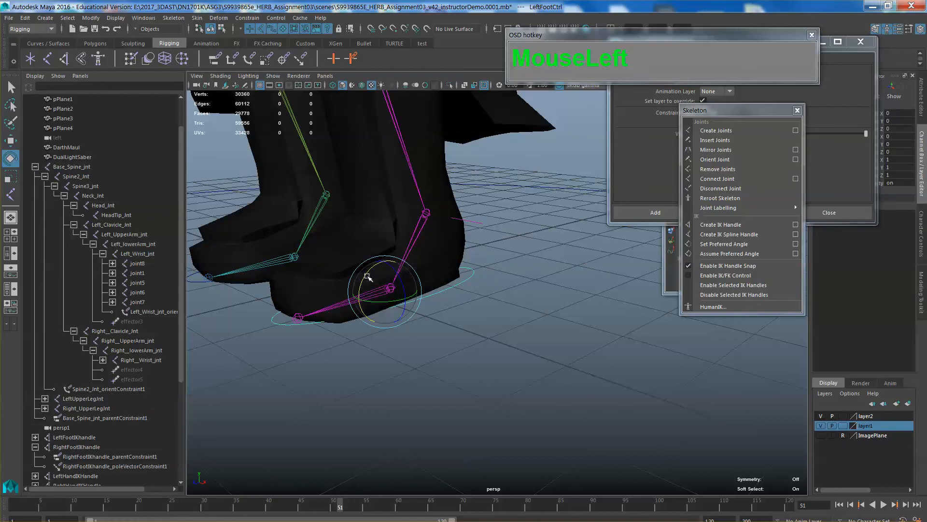
{"action": "mouse_move", "coordinate": [372, 275]}
{"action": "left_mouse_down"}
{"action": "mouse_move", "coordinate": [364, 266]}
{"action": "mouse_move", "coordinate": [371, 278]}
{"action": "mouse_move", "coordinate": [372, 265]}
{"action": "left_mouse_up"}
{"action": "key", "text": "z"}
{"action": "key", "text": "z"}
{"action": "key", "text": "z"}
{"action": "key", "text": "z"}
{"action": "key", "text": "z"}
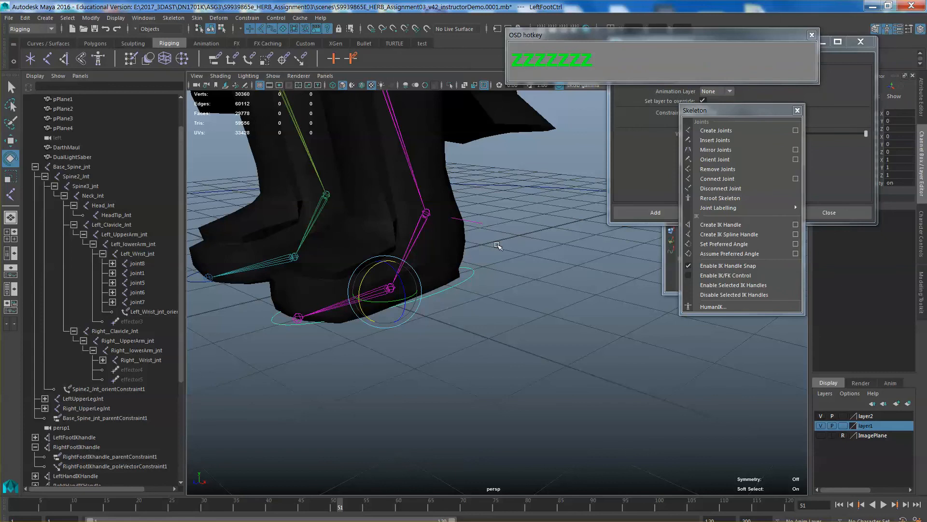
{"action": "key", "text": "z"}
Select LeftFootCtrl together with Left_Foot_jnt and try Orient Joint on them
{"action": "left_click", "coordinate": [463, 283]}
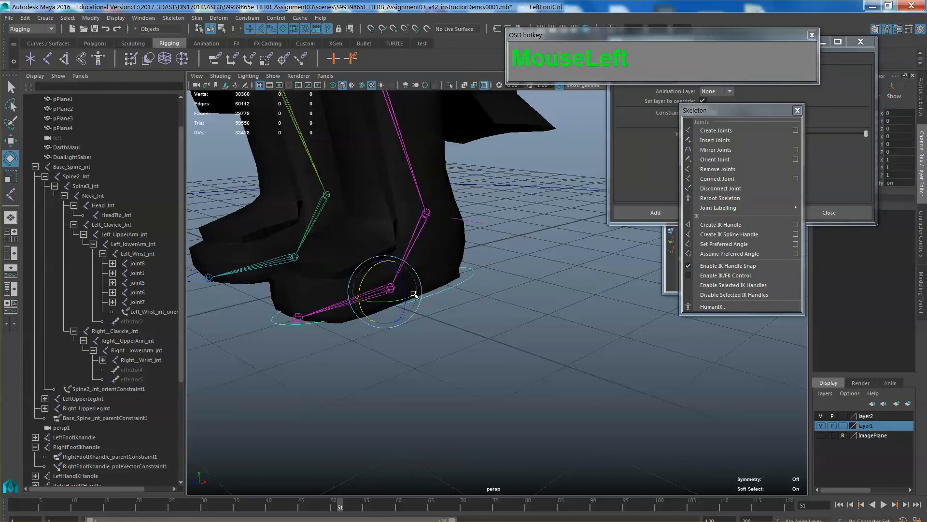
{"action": "left_click", "coordinate": [336, 308]}
{"action": "left_click", "coordinate": [498, 337]}
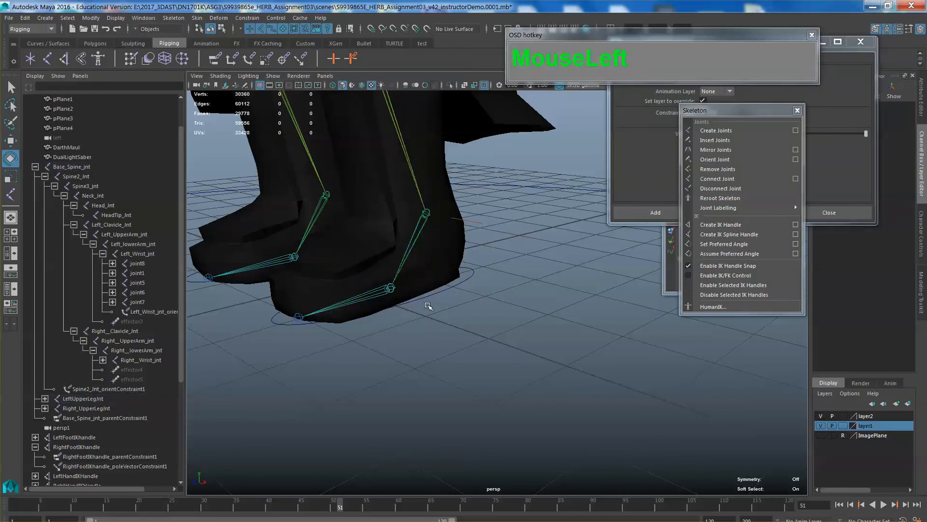
{"action": "left_click", "coordinate": [462, 285]}
{"action": "left_click", "coordinate": [335, 305], "text": "shift"}
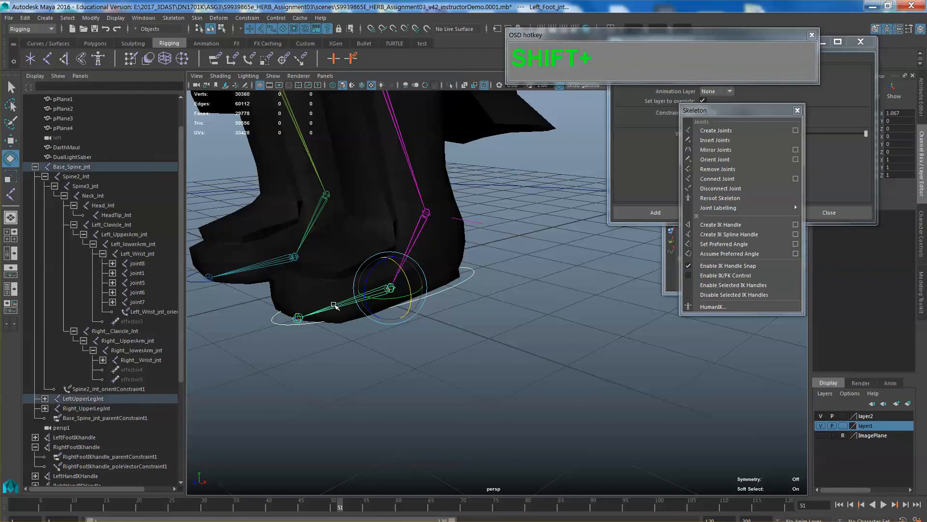
{"action": "left_click", "coordinate": [729, 160]}
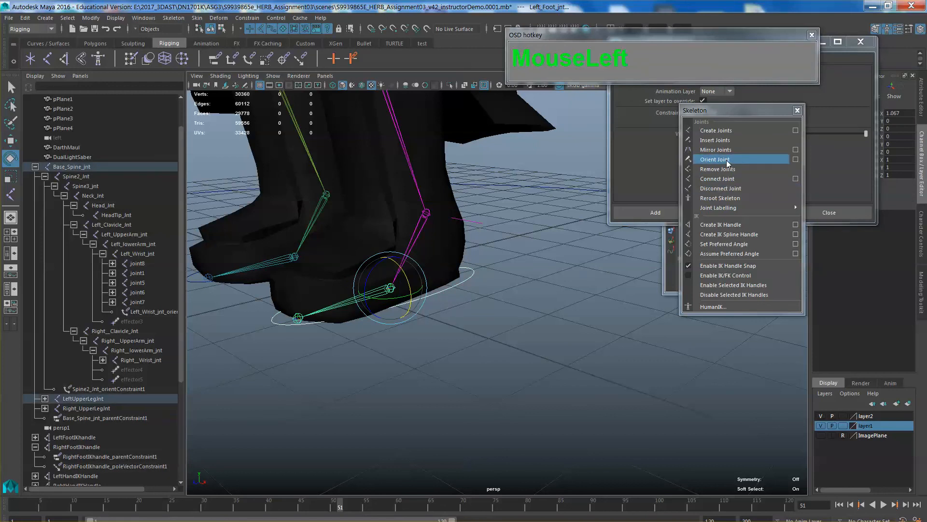
Test-rotate LeftFootCtrl again, and undo back to the state right after the skin binding
{"action": "left_click", "coordinate": [480, 303]}
{"action": "left_click", "coordinate": [461, 286]}
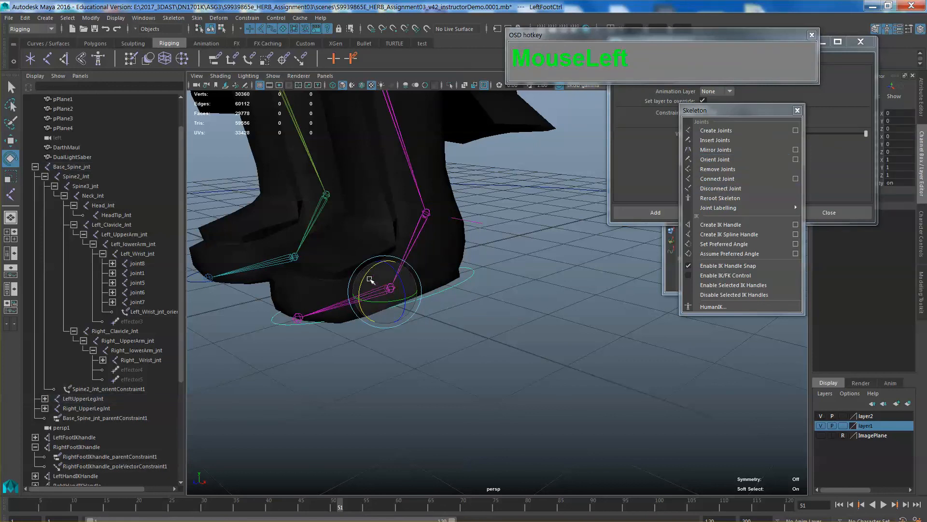
{"action": "left_click_drag", "start_coordinate": [370, 280], "coordinate": [408, 268]}
{"action": "key", "text": "z"}
{"action": "key", "text": "z"}
{"action": "key", "text": "z"}
{"action": "key", "text": "z"}
{"action": "key", "text": "z"}
{"action": "key", "text": "z"}
{"action": "key", "text": "z"}
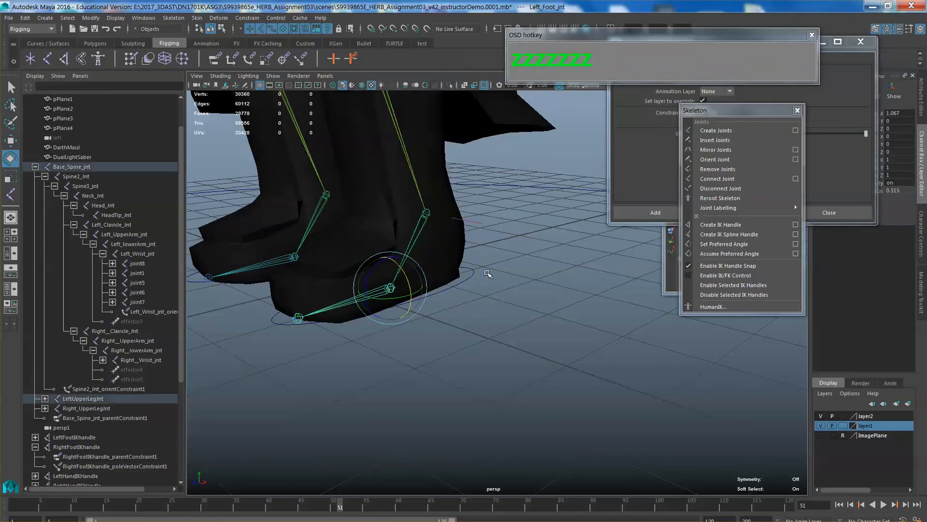
{"action": "key", "text": "z"}
{"action": "key", "text": "z"}
{"action": "key", "text": "z"}
{"action": "key", "text": "z"}
{"action": "key", "text": "z"}
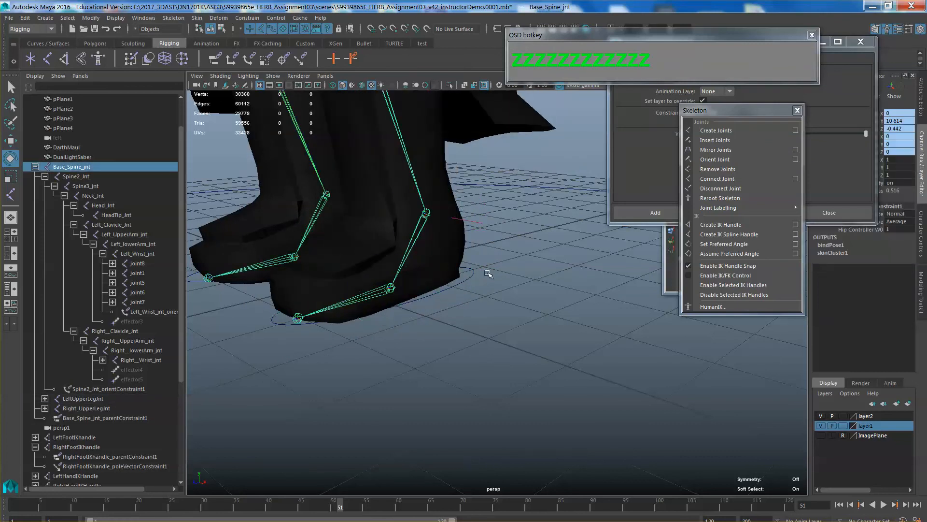
Rotate Left_Foot_jnt and LeftFootCtrl in turn to compare their effect on the foot, undoing each rotation
{"action": "left_click", "coordinate": [382, 292]}
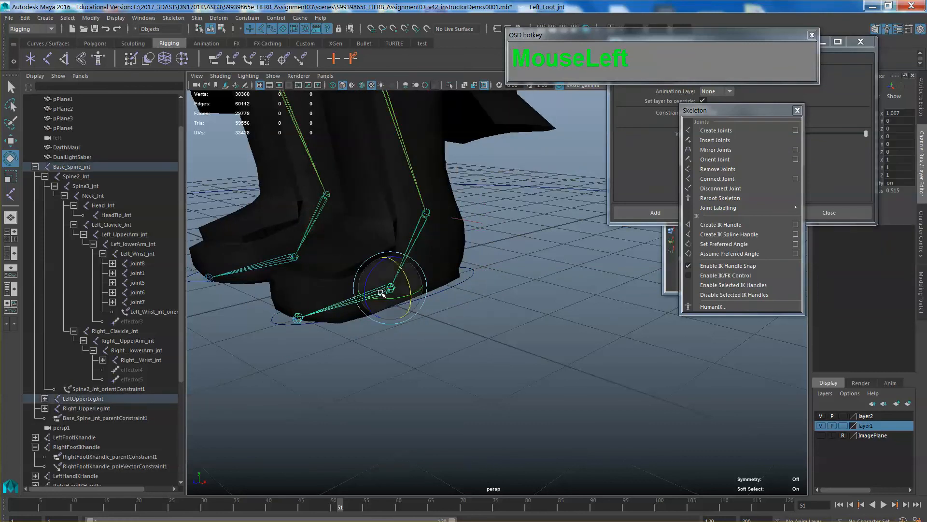
{"action": "mouse_move", "coordinate": [368, 277]}
{"action": "left_mouse_down"}
{"action": "mouse_move", "coordinate": [381, 262]}
{"action": "mouse_move", "coordinate": [375, 275]}
{"action": "left_mouse_up"}
{"action": "key", "text": "z"}
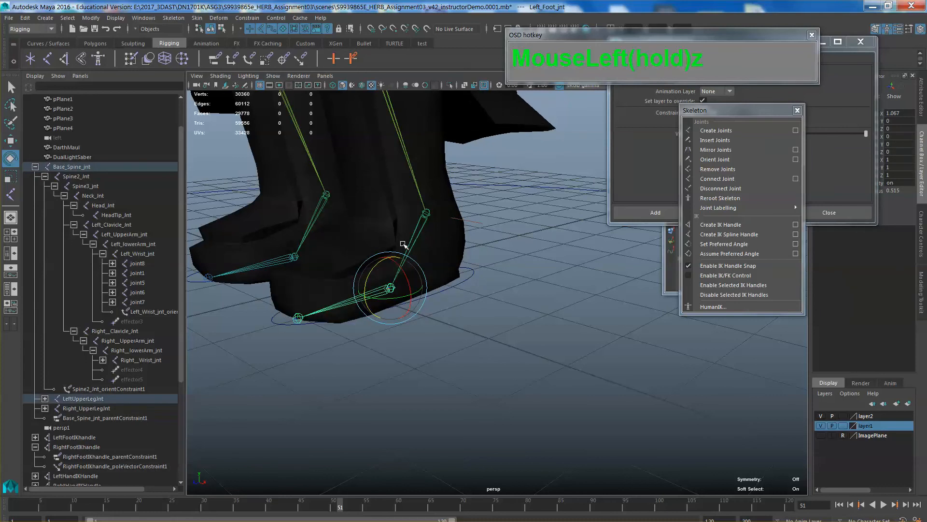
{"action": "mouse_move", "coordinate": [404, 225]}
{"action": "left_mouse_down"}
{"action": "mouse_move", "coordinate": [401, 239]}
{"action": "mouse_move", "coordinate": [400, 205]}
{"action": "mouse_move", "coordinate": [402, 221]}
{"action": "left_mouse_up"}
{"action": "key", "text": "z"}
{"action": "left_click", "coordinate": [468, 272]}
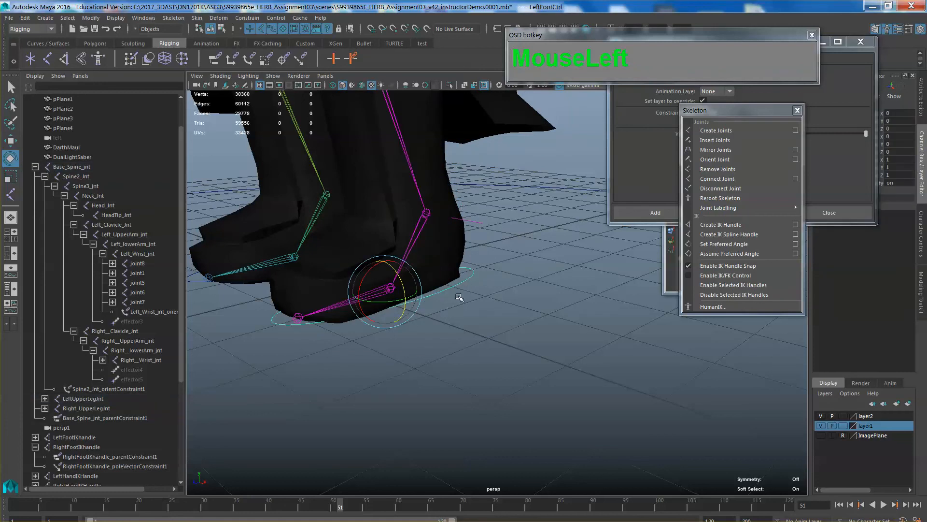
{"action": "left_click_drag", "start_coordinate": [382, 272], "coordinate": [493, 236]}
{"action": "key", "text": "z"}
Move LeftFootCtrl up and away from the body to stretch the robe, and view the deformation from below
{"action": "scroll", "coordinate": [449, 245], "scroll_direction": "down", "scroll_amount": 8}
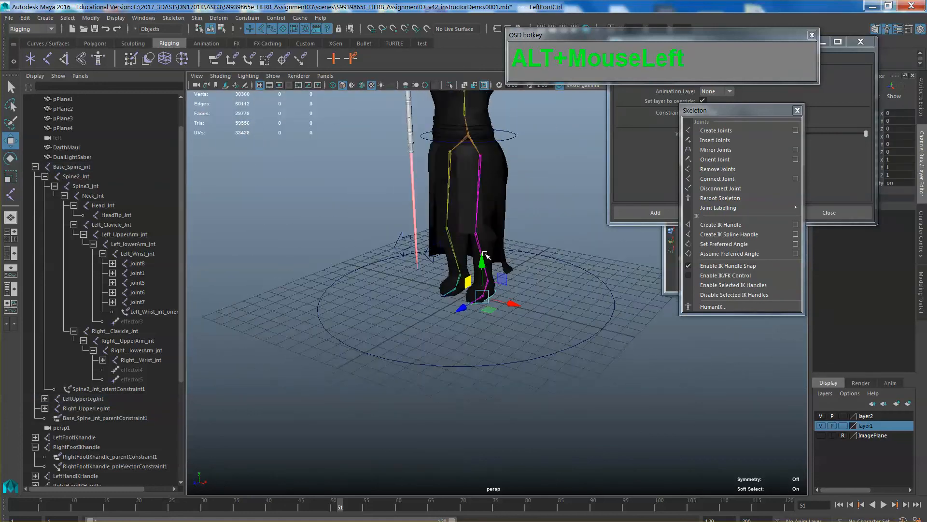
{"action": "middle_click_drag", "start_coordinate": [492, 237], "coordinate": [501, 295], "text": "alt"}
{"action": "left_click_drag", "start_coordinate": [501, 295], "coordinate": [513, 306], "text": "alt"}
{"action": "middle_click_drag", "start_coordinate": [513, 306], "coordinate": [524, 257], "text": "alt"}
{"action": "left_click_drag", "start_coordinate": [524, 257], "coordinate": [523, 307], "text": "alt"}
{"action": "middle_click_drag", "start_coordinate": [524, 306], "coordinate": [529, 318], "text": "alt"}
{"action": "left_click_drag", "start_coordinate": [511, 316], "coordinate": [614, 236]}
{"action": "left_click_drag", "start_coordinate": [550, 301], "coordinate": [435, 284], "text": "alt"}
{"action": "right_click_drag", "start_coordinate": [434, 283], "coordinate": [454, 284], "text": "alt"}
{"action": "left_click_drag", "start_coordinate": [454, 285], "coordinate": [466, 266], "text": "alt"}
Select the DarthMaul mesh to examine the deformed robe's wireframe from several angles, and undo the foot move
{"action": "left_click", "coordinate": [388, 225]}
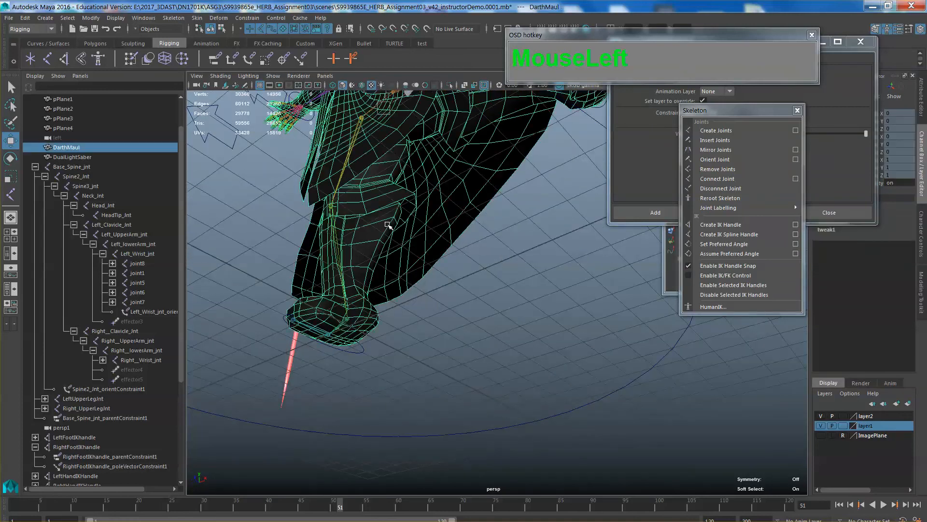
{"action": "left_click_drag", "start_coordinate": [397, 198], "coordinate": [503, 191], "text": "alt"}
{"action": "middle_click_drag", "start_coordinate": [503, 190], "coordinate": [538, 191], "text": "alt"}
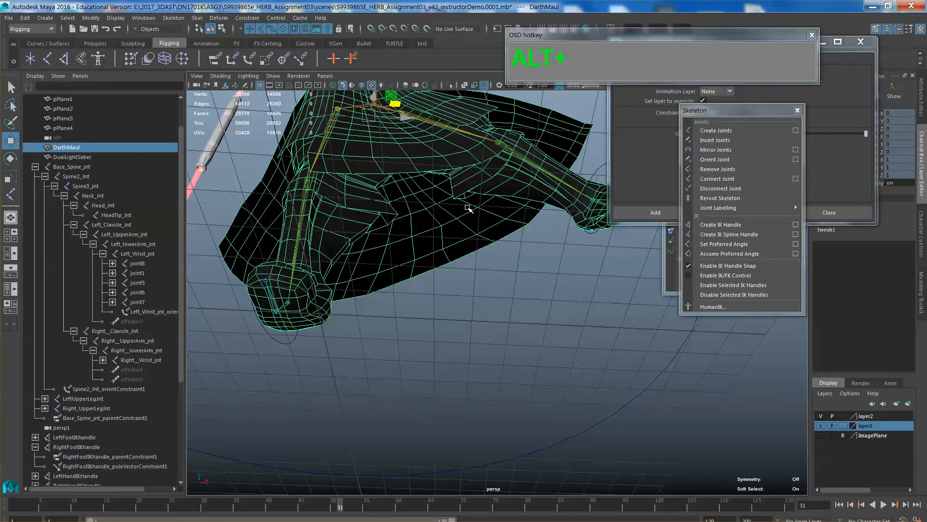
{"action": "left_click_drag", "start_coordinate": [468, 208], "coordinate": [447, 244], "text": "alt"}
{"action": "key", "text": "z"}
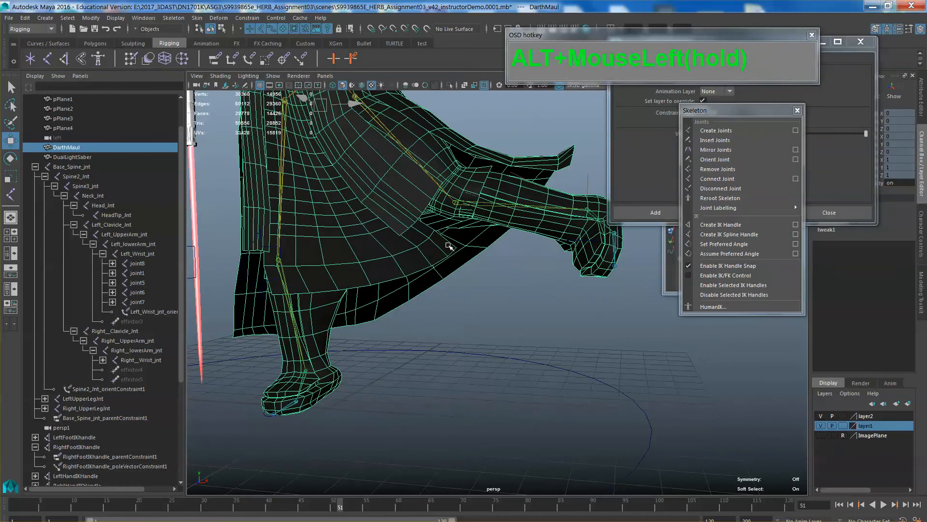
{"action": "key", "text": "z"}
{"action": "key", "text": "z"}
Move LeftHandCtrl inward, upward and down beside the waist to test how the left arm and sleeve deform
{"action": "scroll", "coordinate": [449, 247], "scroll_direction": "down", "scroll_amount": 5}
{"action": "middle_click_drag", "start_coordinate": [449, 246], "coordinate": [459, 313], "text": "alt"}
{"action": "left_click_drag", "start_coordinate": [458, 313], "coordinate": [549, 229], "text": "alt"}
{"action": "scroll", "coordinate": [520, 313], "scroll_direction": "up", "scroll_amount": 2}
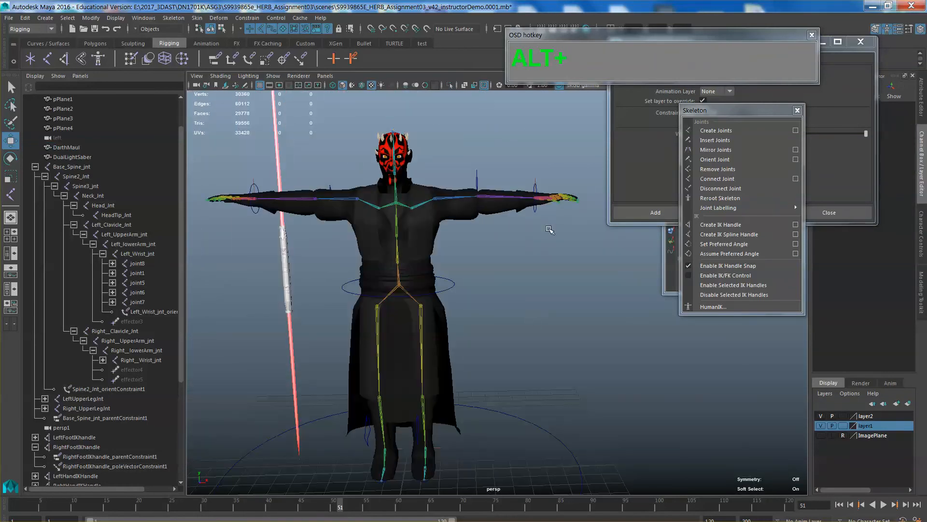
{"action": "left_click", "coordinate": [542, 198]}
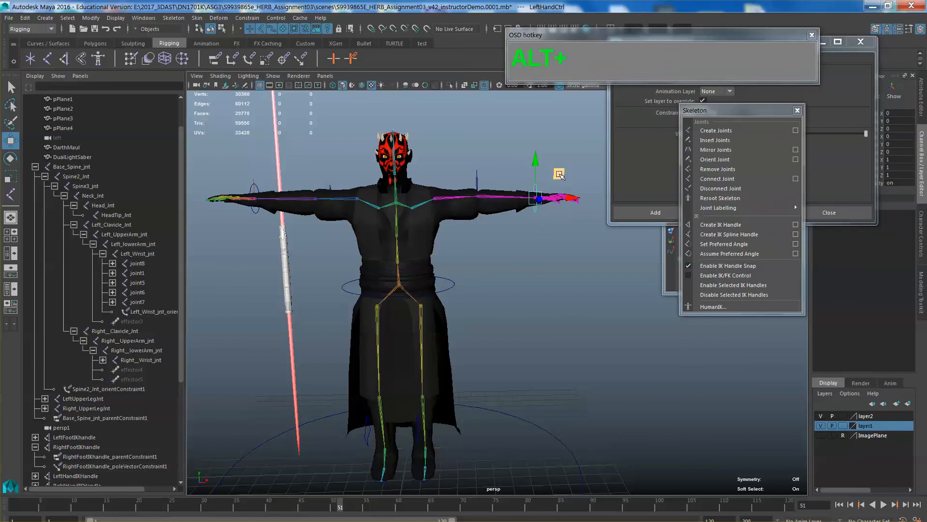
{"action": "left_click_drag", "start_coordinate": [559, 174], "coordinate": [543, 210]}
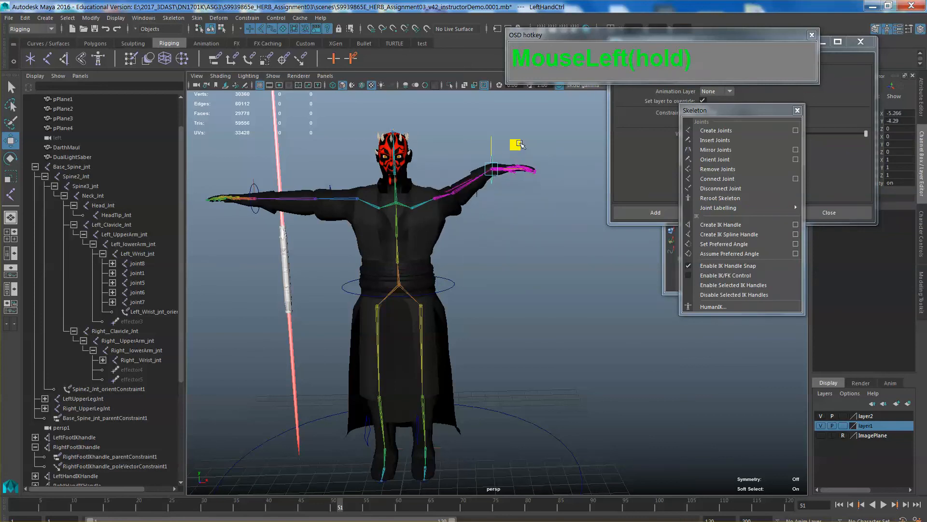
{"action": "left_click_drag", "start_coordinate": [520, 144], "coordinate": [493, 178]}
{"action": "left_click_drag", "start_coordinate": [515, 261], "coordinate": [552, 183]}
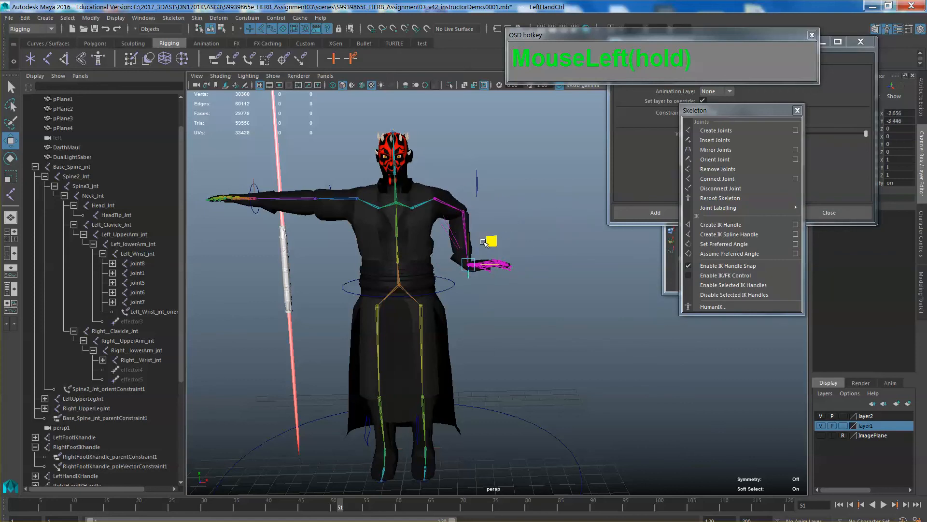
{"action": "left_click_drag", "start_coordinate": [551, 221], "coordinate": [488, 224]}
Select the DarthMaul mesh to examine the left shoulder and armpit wireframe, and undo the LeftHandCtrl moves
{"action": "scroll", "coordinate": [483, 244], "scroll_direction": "up", "scroll_amount": 2}
{"action": "scroll", "coordinate": [394, 232], "scroll_direction": "up", "scroll_amount": 3}
{"action": "left_click", "coordinate": [441, 247]}
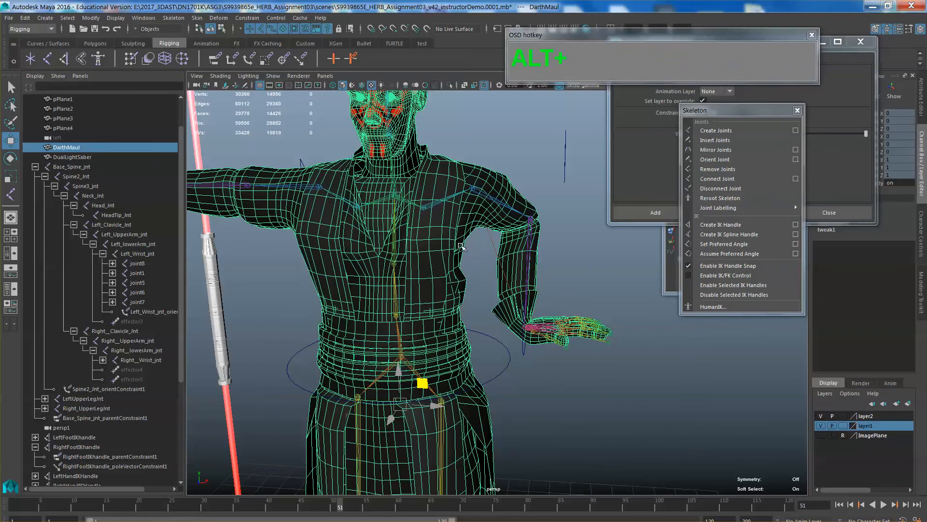
{"action": "left_click", "coordinate": [486, 244]}
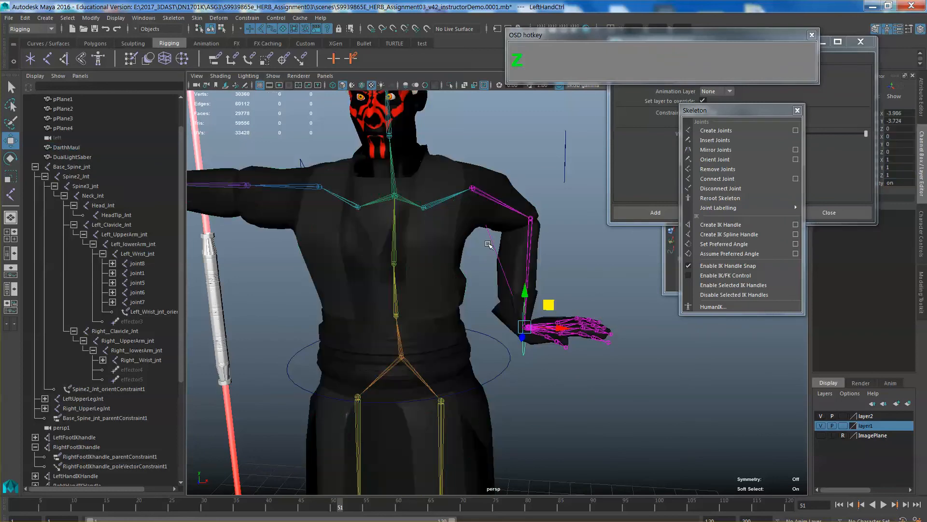
{"action": "scroll", "coordinate": [478, 256], "scroll_direction": "down", "scroll_amount": 5}
{"action": "scroll", "coordinate": [475, 266], "scroll_direction": "up", "scroll_amount": 2}
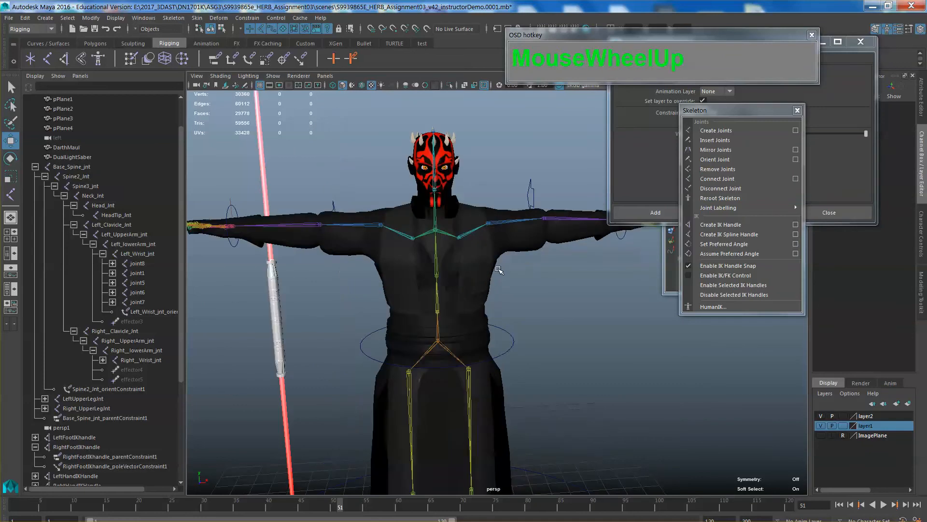
Test-move the right hand control to check the right arm's deformation, and restore its original position
{"action": "scroll", "coordinate": [348, 268], "scroll_direction": "up", "scroll_amount": 3}
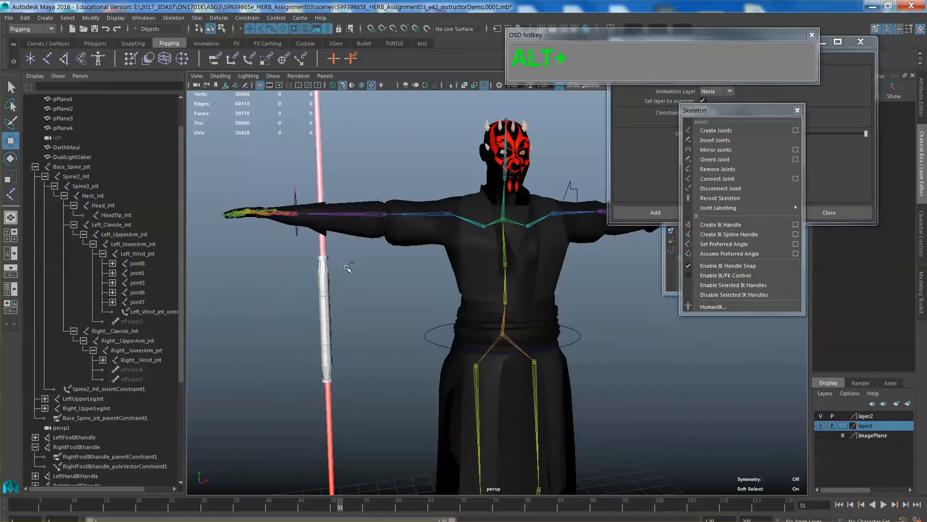
{"action": "left_click", "coordinate": [297, 235]}
{"action": "mouse_move", "coordinate": [317, 191]}
{"action": "left_mouse_down"}
{"action": "mouse_move", "coordinate": [347, 219]}
{"action": "mouse_move", "coordinate": [433, 265]}
{"action": "mouse_move", "coordinate": [379, 198]}
{"action": "mouse_move", "coordinate": [389, 250]}
{"action": "mouse_move", "coordinate": [320, 192]}
{"action": "left_mouse_up"}
{"action": "middle_click_drag", "start_coordinate": [460, 262], "coordinate": [439, 290], "text": "alt"}
Rotate Head_Jnt in several directions to test the head and neck deformation, and undo the rotations
{"action": "left_click", "coordinate": [485, 203]}
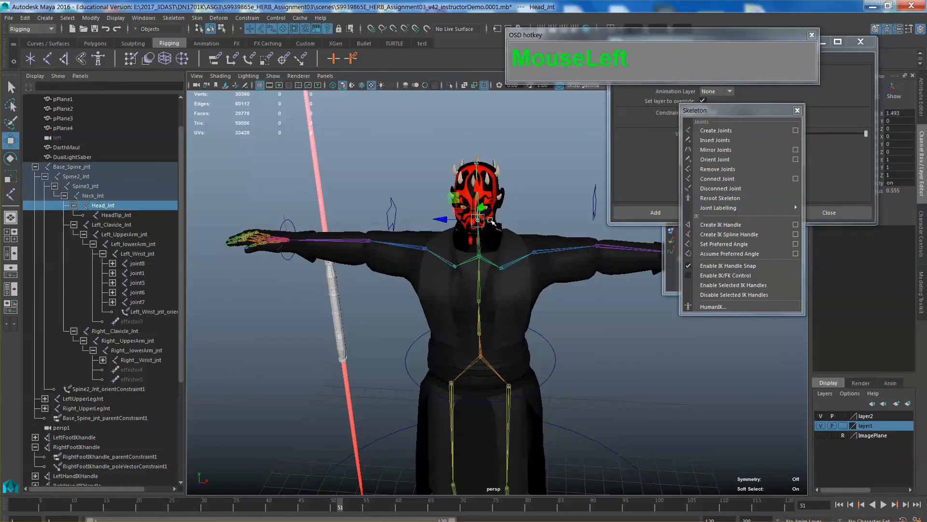
{"action": "key", "text": "e"}
{"action": "left_click_drag", "start_coordinate": [491, 221], "coordinate": [510, 234]}
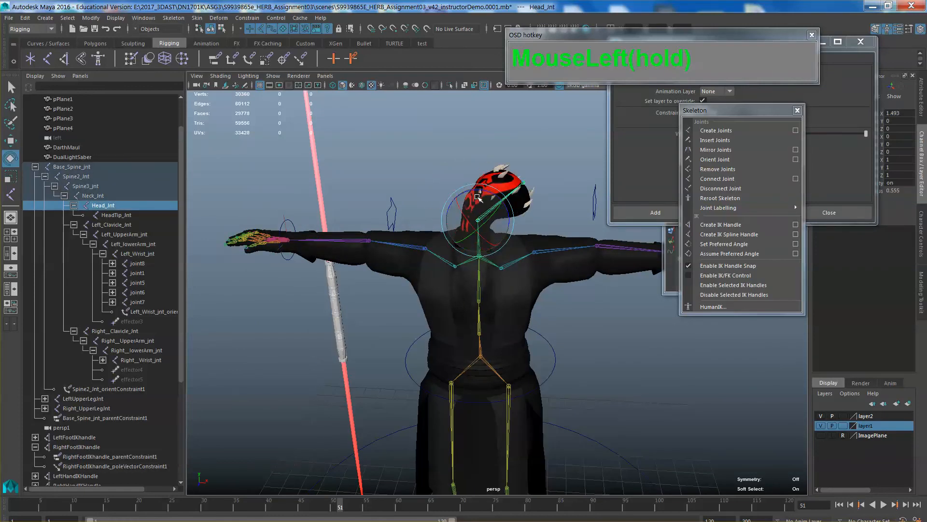
{"action": "left_click_drag", "start_coordinate": [477, 197], "coordinate": [471, 228]}
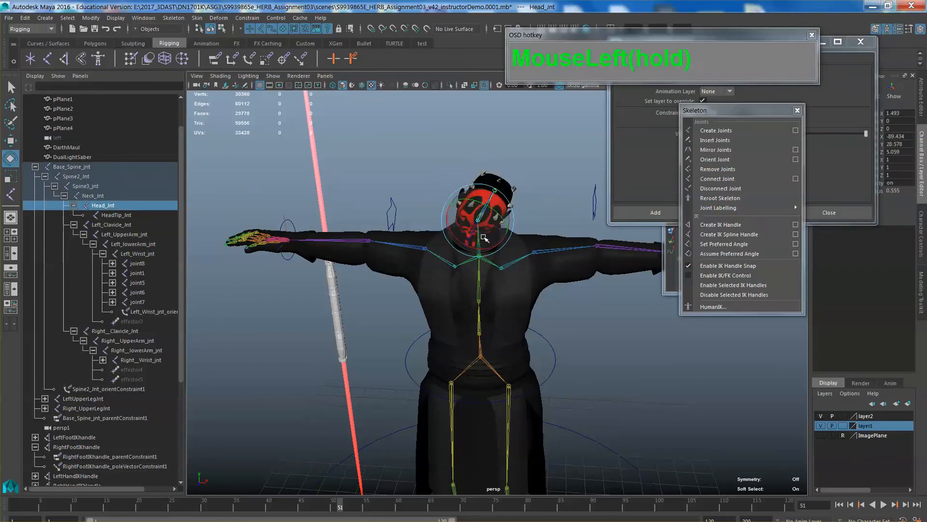
{"action": "left_click_drag", "start_coordinate": [507, 216], "coordinate": [428, 213]}
{"action": "key", "text": "z"}
{"action": "right_click_drag", "start_coordinate": [428, 213], "coordinate": [476, 224], "text": "alt"}
Select Neck_Jnt and rotate it to test its effect on the head and arms, and undo the rotation
{"action": "left_click", "coordinate": [431, 216]}
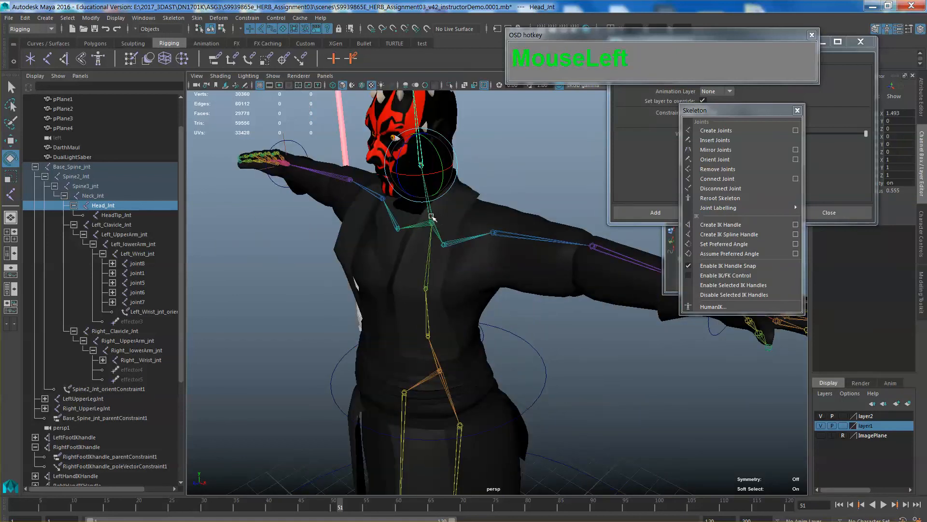
{"action": "left_click", "coordinate": [495, 173]}
{"action": "left_click", "coordinate": [428, 193]}
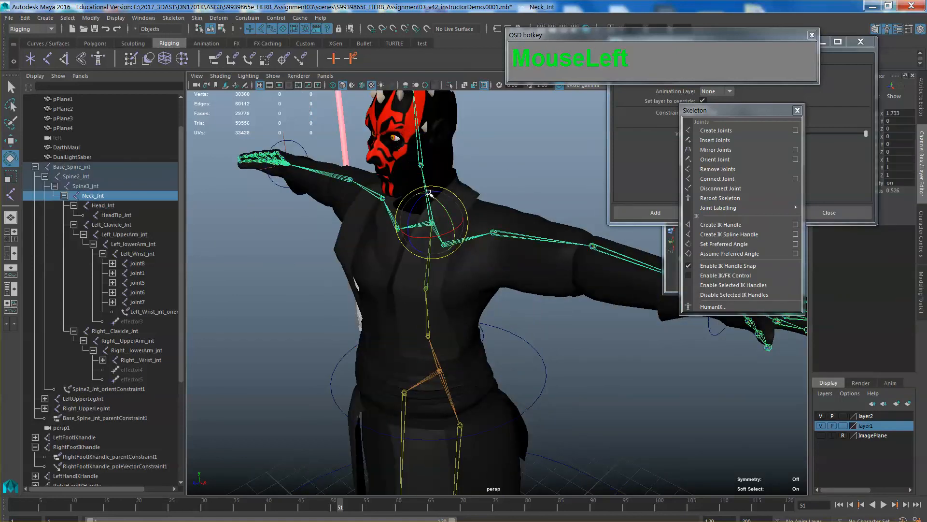
{"action": "left_click_drag", "start_coordinate": [415, 214], "coordinate": [471, 211]}
{"action": "key", "text": "z"}
Rotate Left_Clavicle_Jnt and Right_Clavicle_Jnt in turn to test the shoulder deformation, undoing each rotation
{"action": "left_click", "coordinate": [483, 248]}
{"action": "left_click", "coordinate": [436, 184]}
{"action": "scroll", "coordinate": [437, 208], "scroll_direction": "down", "scroll_amount": 5}
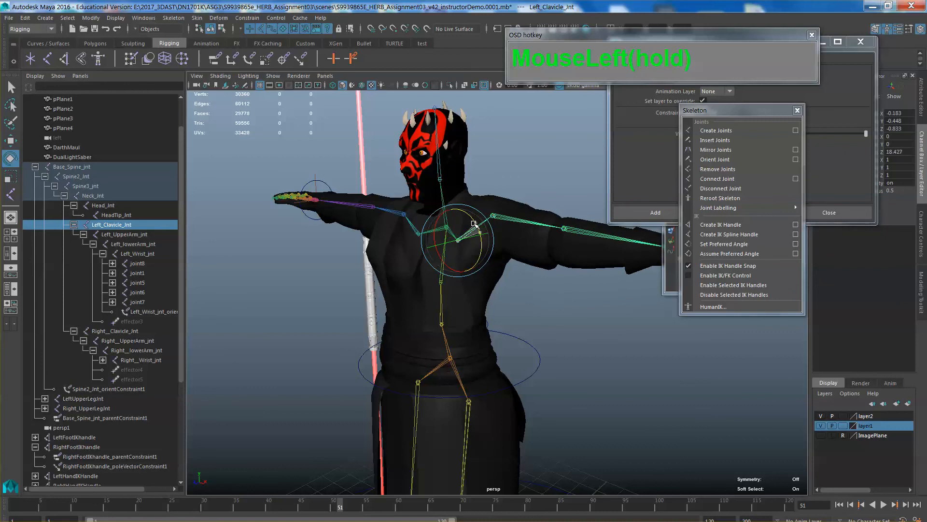
{"action": "key", "text": "ctrl+z"}
{"action": "mouse_move", "coordinate": [473, 217]}
{"action": "left_mouse_down"}
{"action": "mouse_move", "coordinate": [454, 241]}
{"action": "mouse_move", "coordinate": [425, 244]}
{"action": "mouse_move", "coordinate": [454, 242]}
{"action": "mouse_move", "coordinate": [367, 242]}
{"action": "mouse_move", "coordinate": [497, 244]}
{"action": "mouse_move", "coordinate": [532, 225]}
{"action": "mouse_move", "coordinate": [522, 219]}
{"action": "mouse_move", "coordinate": [468, 242]}
{"action": "mouse_move", "coordinate": [435, 241]}
{"action": "mouse_move", "coordinate": [479, 233]}
{"action": "left_mouse_up"}
{"action": "scroll", "coordinate": [530, 231], "scroll_direction": "down", "scroll_amount": 2}
{"action": "key", "text": "alt+z"}
{"action": "left_click", "coordinate": [433, 239]}
{"action": "key", "text": "z"}
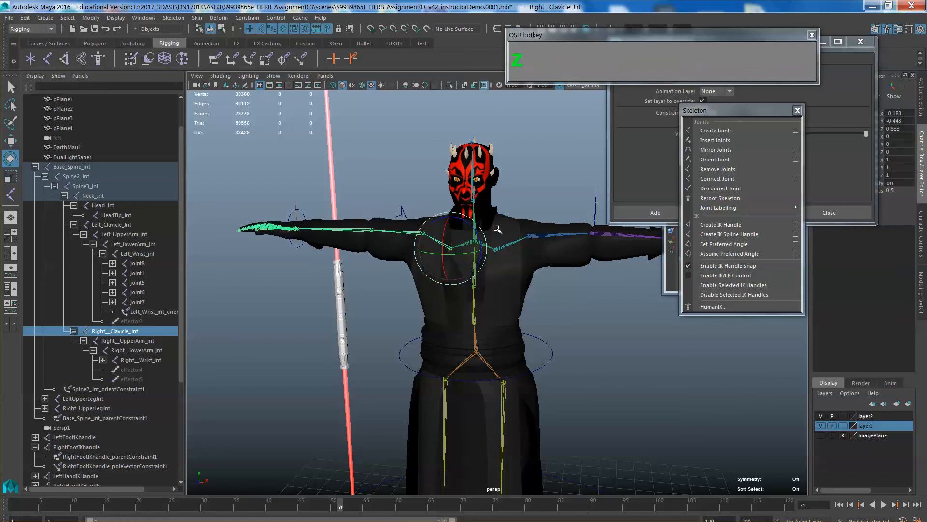
Test-rotate the hip control around the waist, and undo the rotation
{"action": "scroll", "coordinate": [498, 242], "scroll_direction": "down", "scroll_amount": 5}
{"action": "middle_click_drag", "start_coordinate": [503, 372], "coordinate": [492, 321], "text": "alt"}
{"action": "left_click_drag", "start_coordinate": [493, 320], "coordinate": [536, 295], "text": "alt"}
{"action": "scroll", "coordinate": [464, 305], "scroll_direction": "up", "scroll_amount": 4}
{"action": "left_click", "coordinate": [529, 295]}
{"action": "mouse_move", "coordinate": [476, 280]}
{"action": "left_mouse_down"}
{"action": "mouse_move", "coordinate": [478, 258]}
{"action": "mouse_move", "coordinate": [488, 290]}
{"action": "mouse_move", "coordinate": [477, 266]}
{"action": "left_mouse_up"}
{"action": "key", "text": "z"}
Switch the viewport to wireframe display and select the SpineController ring hidden inside the waist of the mesh
{"action": "left_click_drag", "start_coordinate": [477, 309], "coordinate": [532, 290], "text": "alt"}
{"action": "left_click", "coordinate": [481, 267]}
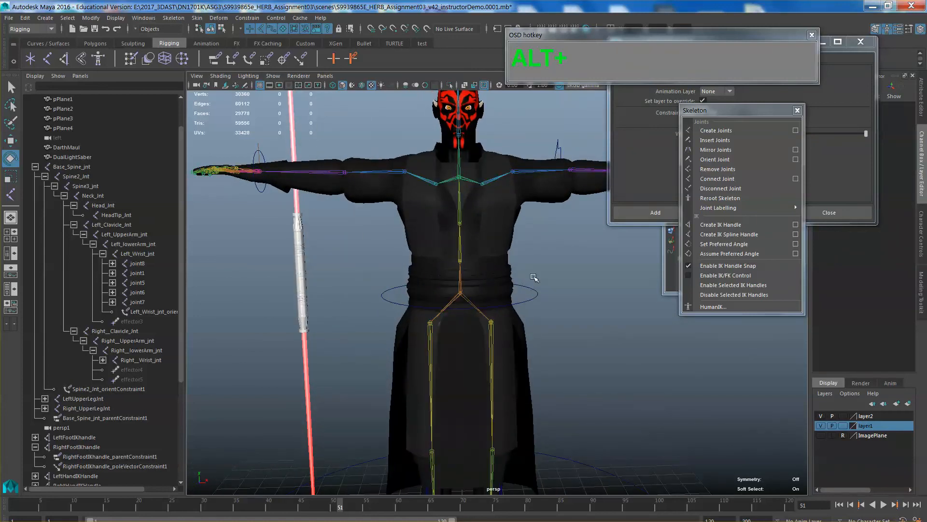
{"action": "left_click_drag", "start_coordinate": [481, 267], "coordinate": [497, 269], "text": "alt"}
{"action": "left_click", "coordinate": [498, 269]}
{"action": "left_click", "coordinate": [499, 269]}
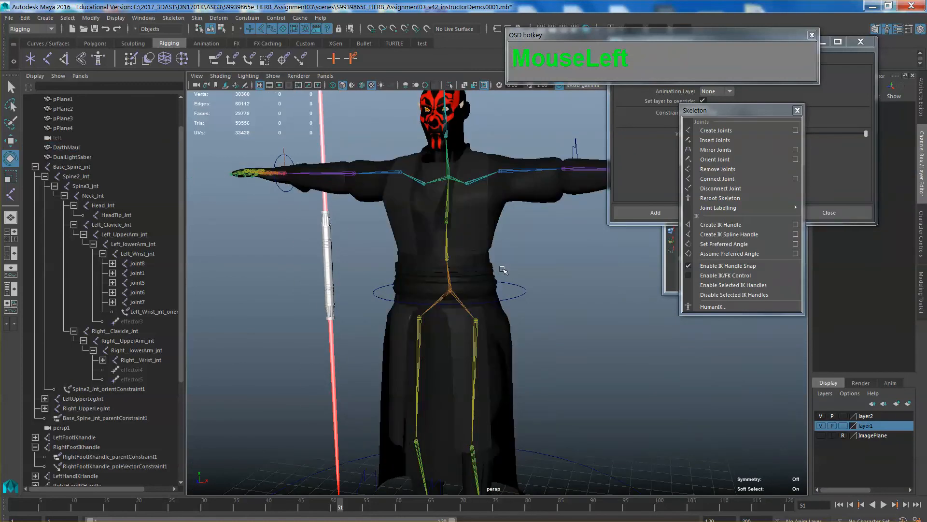
{"action": "scroll", "coordinate": [489, 272], "scroll_direction": "up", "scroll_amount": 6}
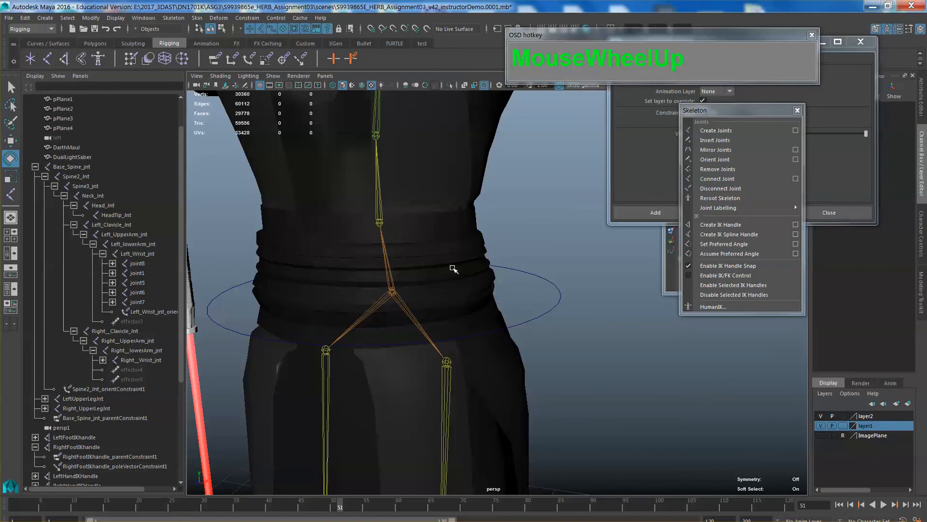
{"action": "scroll", "coordinate": [487, 269], "scroll_direction": "down", "scroll_amount": 5}
{"action": "scroll", "coordinate": [488, 266], "scroll_direction": "up", "scroll_amount": 4}
{"action": "key", "text": "4"}
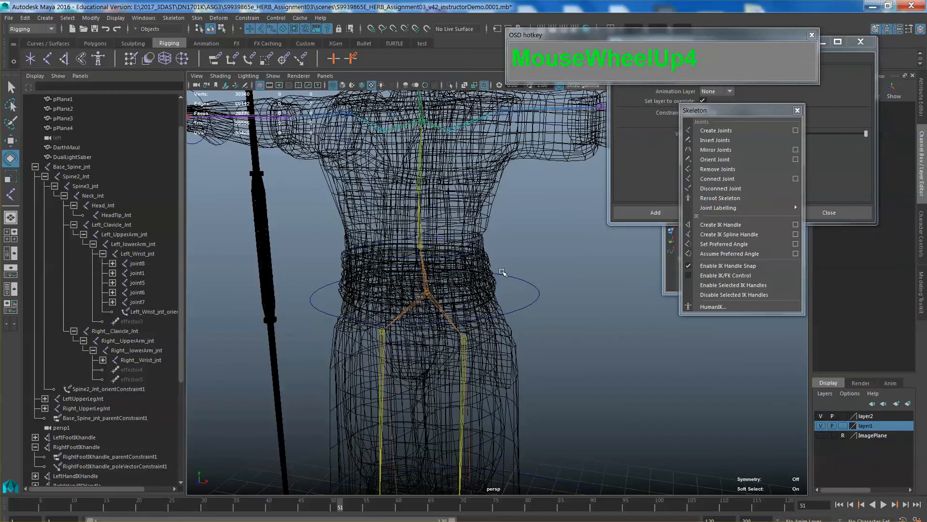
{"action": "left_click", "coordinate": [467, 256]}
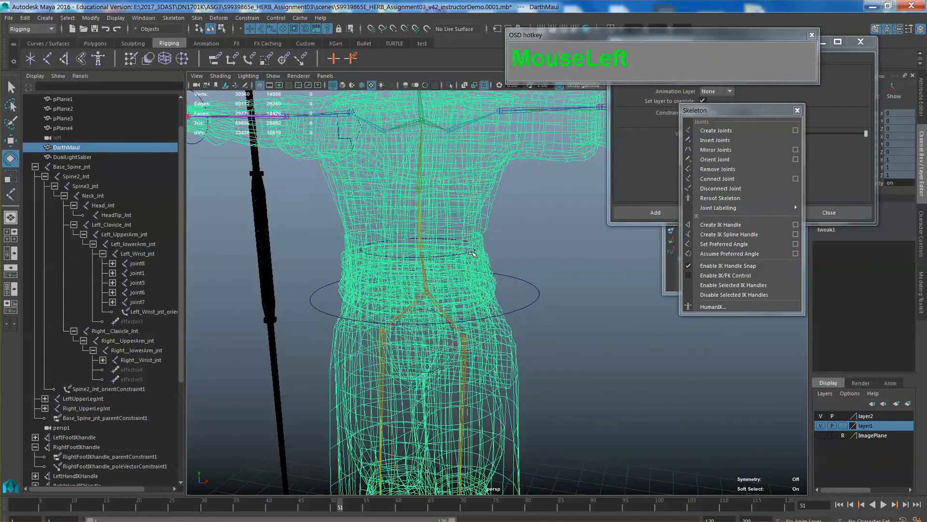
{"action": "left_click", "coordinate": [471, 250]}
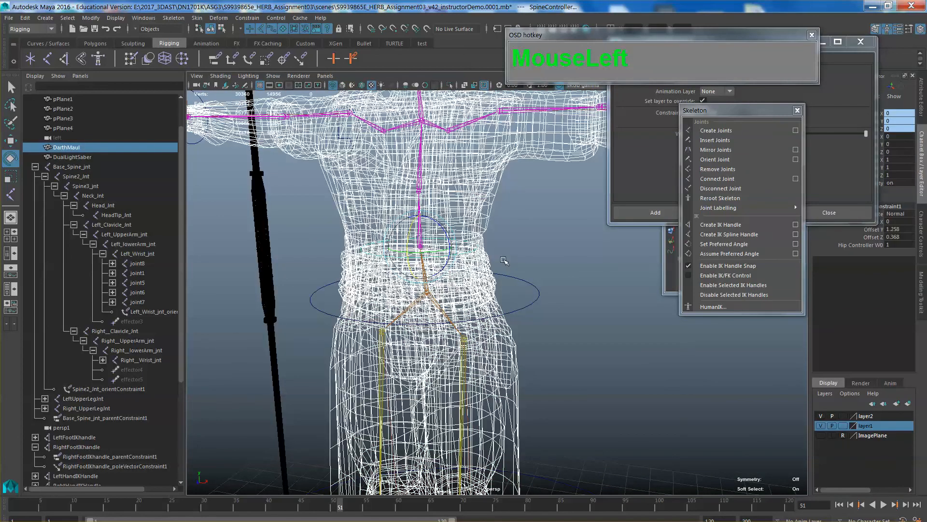
Scale the SpineController ring up uniformly to about 1.56 so it encircles the waist, and clear the selection
{"action": "left_click_drag", "start_coordinate": [559, 252], "coordinate": [524, 265], "text": "alt"}
{"action": "scroll", "coordinate": [537, 259], "scroll_direction": "up", "scroll_amount": 2}
{"action": "key", "text": "r"}
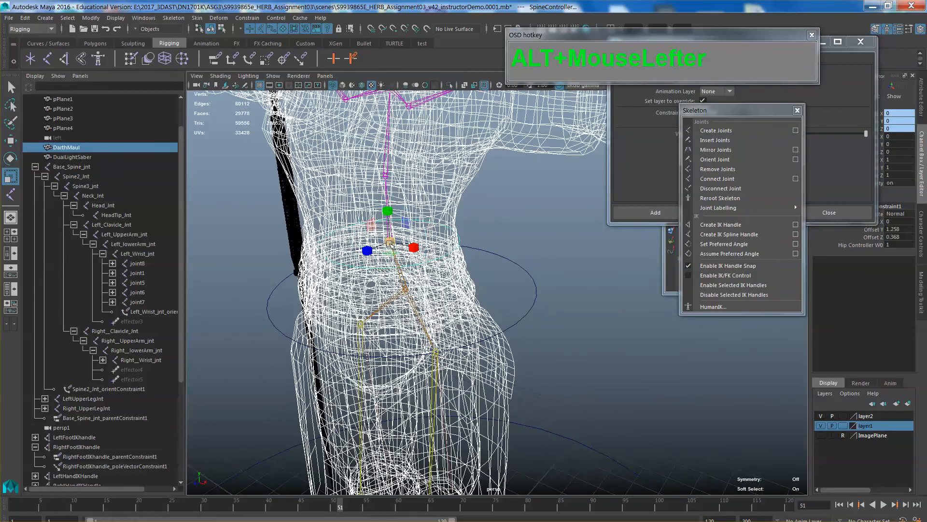
{"action": "left_click_drag", "start_coordinate": [390, 243], "coordinate": [606, 240]}
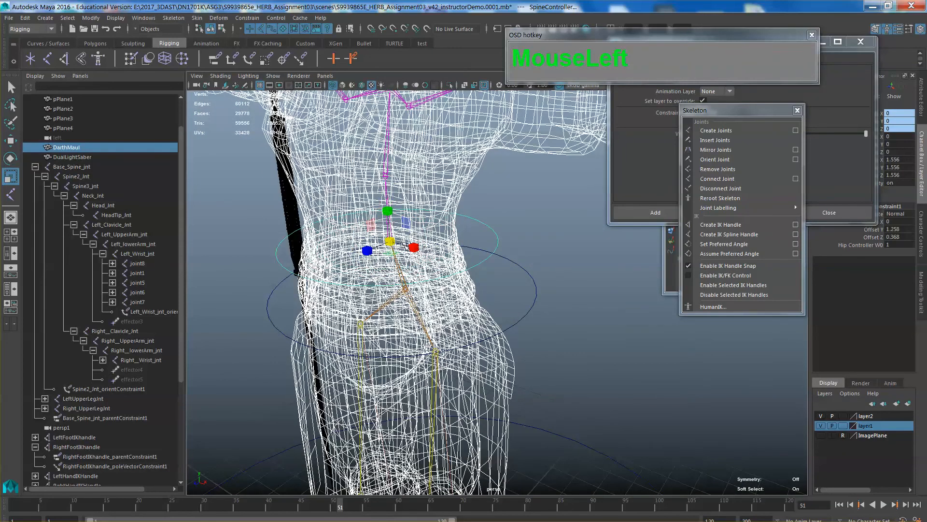
{"action": "left_click_drag", "start_coordinate": [390, 242], "coordinate": [409, 243]}
{"action": "left_click", "coordinate": [614, 218]}
Reselect SpineController for a test rotation of the torso, and undo the change
{"action": "left_click_drag", "start_coordinate": [518, 232], "coordinate": [475, 253]}
{"action": "scroll", "coordinate": [523, 243], "scroll_direction": "down", "scroll_amount": 3, "text": "alt"}
{"action": "key", "text": "e"}
{"action": "key", "text": "ctrl+z"}
{"action": "scroll", "coordinate": [467, 255], "scroll_direction": "down", "scroll_amount": 5}
{"action": "left_click", "coordinate": [567, 265]}
Select the DarthMaul mesh to examine the full character's wireframe together with its skeleton and controls
{"action": "scroll", "coordinate": [507, 285], "scroll_direction": "down", "scroll_amount": 4, "text": "alt"}
{"action": "left_click_drag", "start_coordinate": [506, 285], "coordinate": [575, 288], "text": "alt"}
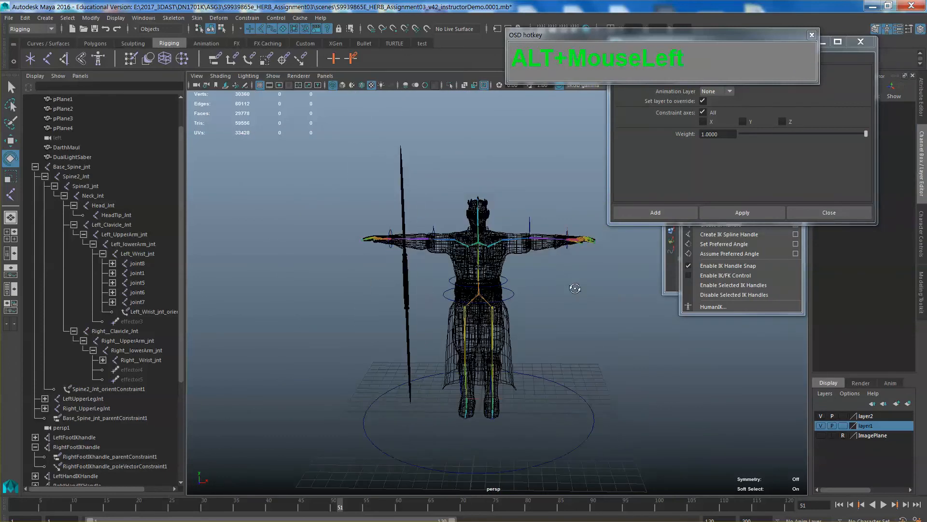
{"action": "scroll", "coordinate": [558, 290], "scroll_direction": "up", "scroll_amount": 4}
{"action": "middle_click_drag", "start_coordinate": [559, 289], "coordinate": [523, 261], "text": "alt"}
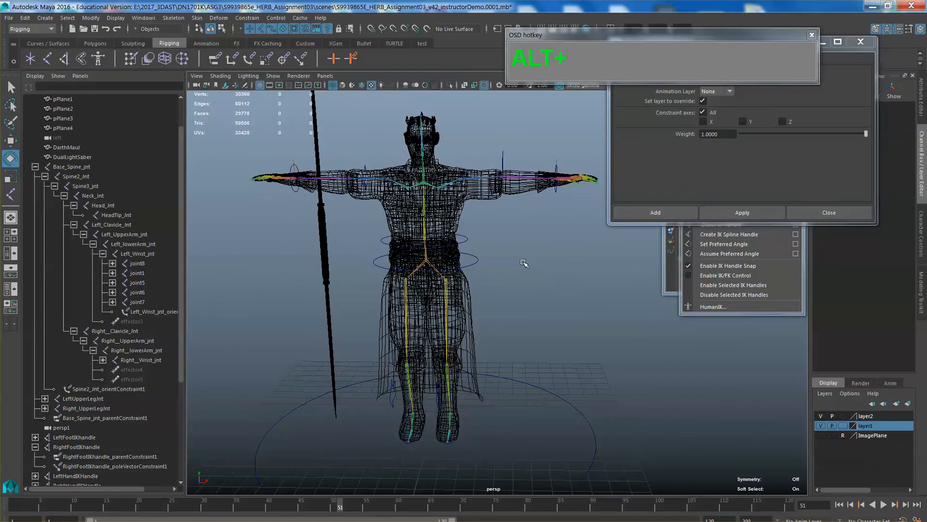
{"action": "left_click", "coordinate": [460, 222]}
{"action": "left_click_drag", "start_coordinate": [509, 219], "coordinate": [482, 221], "text": "alt"}
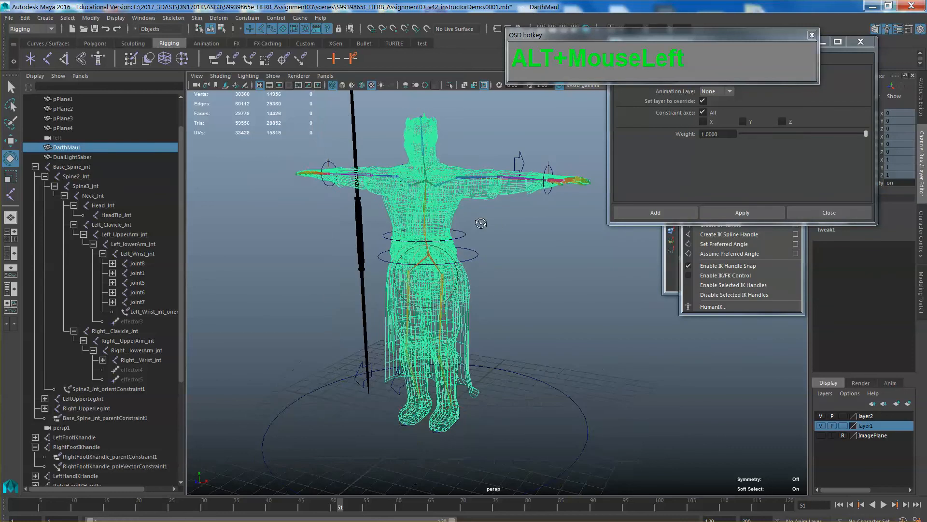
{"action": "middle_click_drag", "start_coordinate": [503, 226], "coordinate": [508, 258], "text": "alt"}
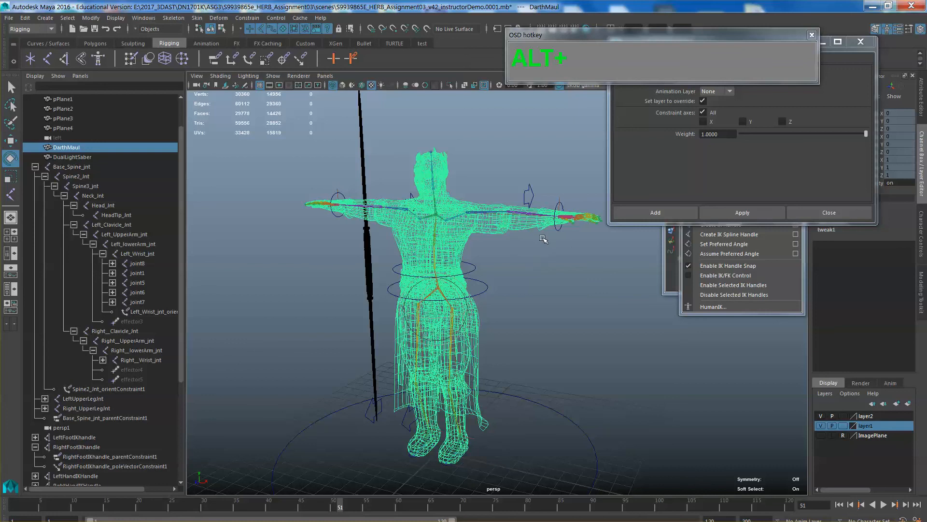
Move the Point Constraint Options window clear of the character, and clear the selection
{"action": "left_click_drag", "start_coordinate": [701, 45], "coordinate": [600, 32]}
{"action": "left_click_drag", "start_coordinate": [766, 42], "coordinate": [787, 88]}
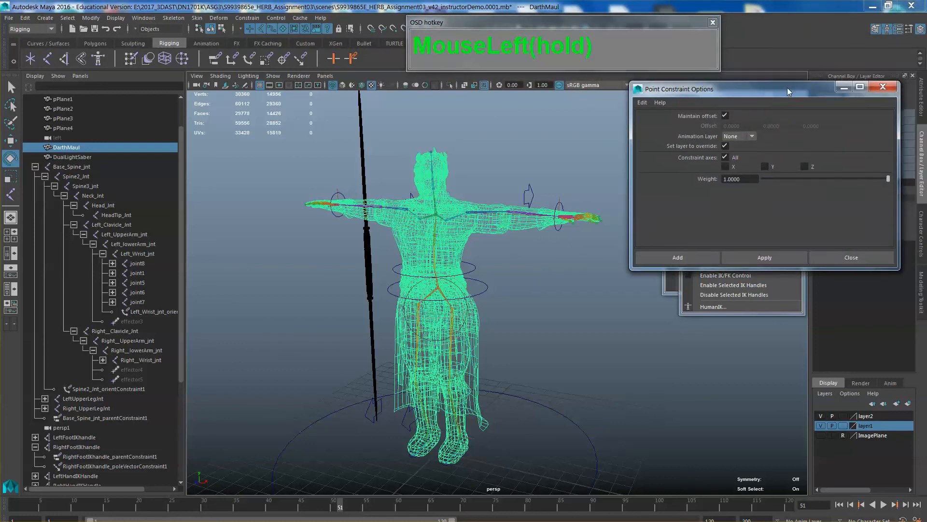
{"action": "left_click", "coordinate": [601, 294]}
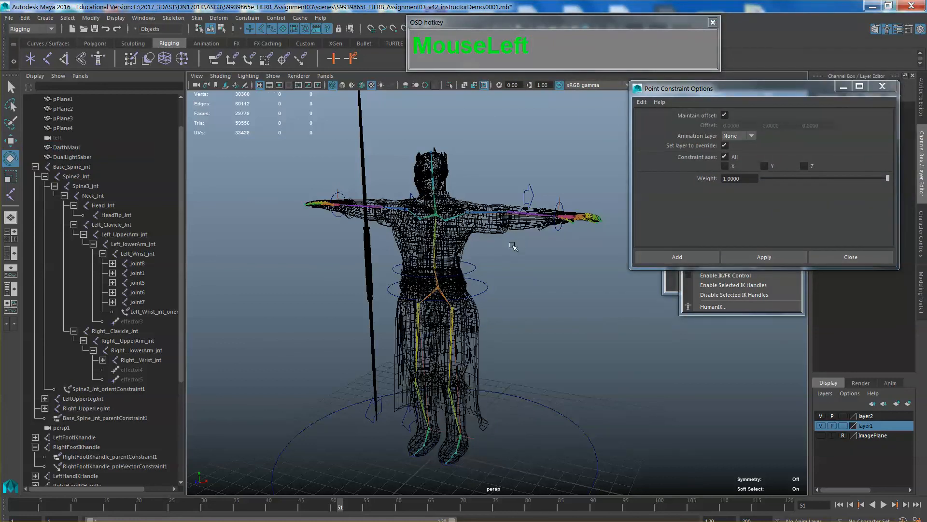
{"action": "middle_click_drag", "start_coordinate": [505, 245], "coordinate": [512, 224], "text": "alt"}
{"action": "left_click", "coordinate": [472, 185]}
{"action": "left_click", "coordinate": [520, 238]}
{"action": "middle_click_drag", "start_coordinate": [556, 246], "coordinate": [557, 235], "text": "alt"}
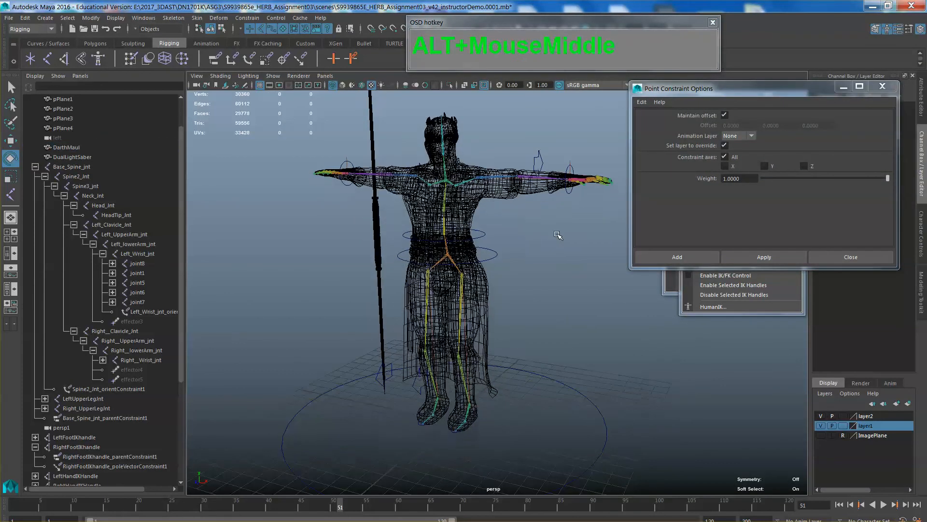
Activate the Paint Skin Weights tool on the DarthMaul mesh and show its tool settings
{"action": "left_click", "coordinate": [515, 194]}
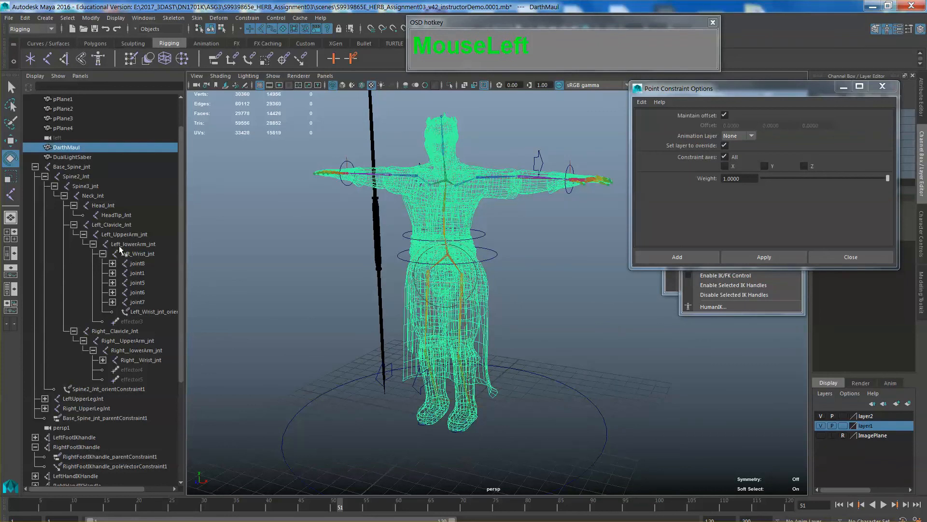
{"action": "left_click", "coordinate": [197, 19]}
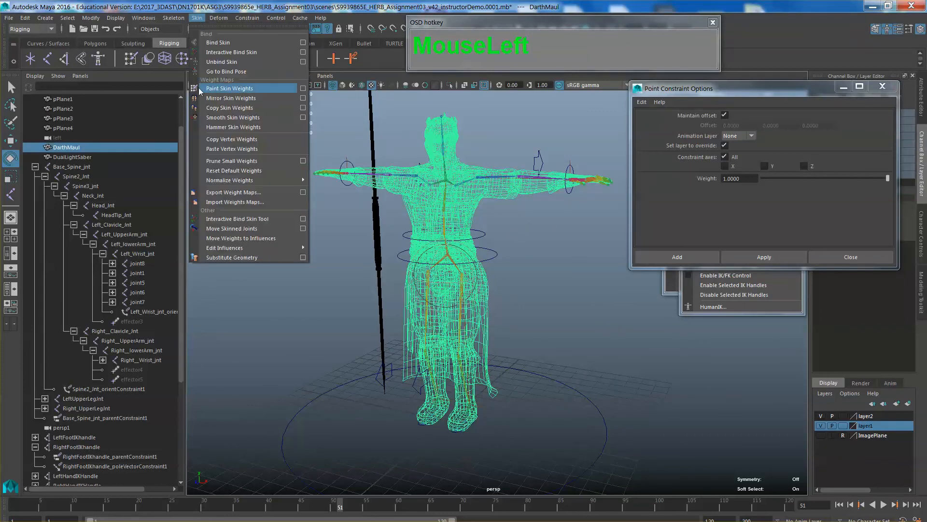
{"action": "left_click", "coordinate": [214, 90]}
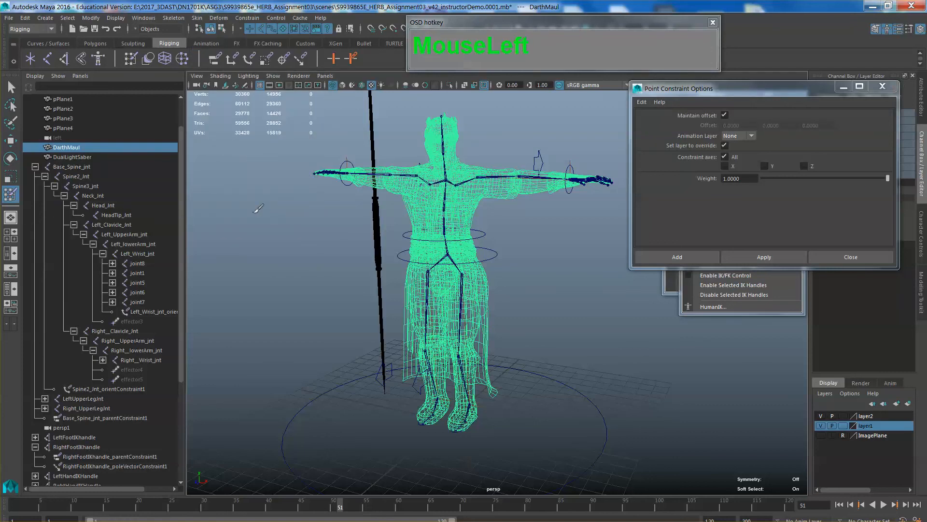
{"action": "double_click", "coordinate": [10, 194]}
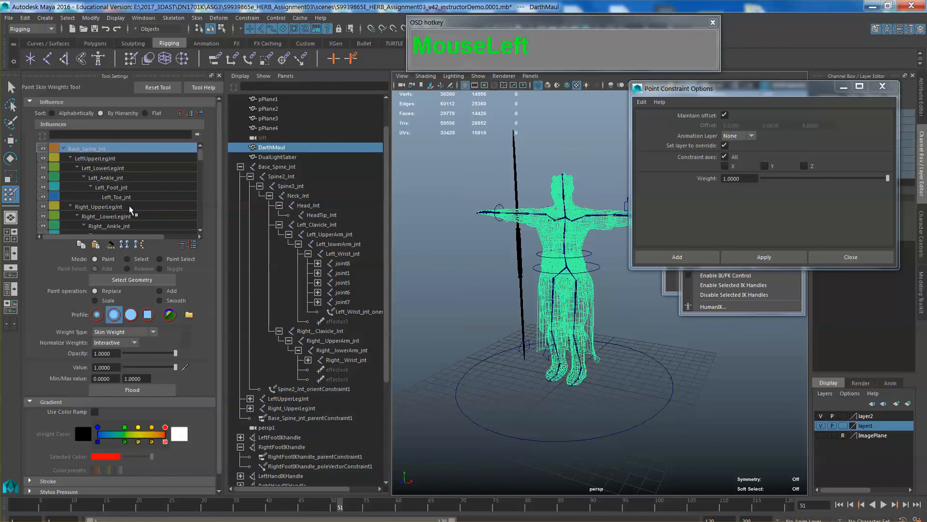
{"action": "left_click_drag", "start_coordinate": [226, 181], "coordinate": [243, 181]}
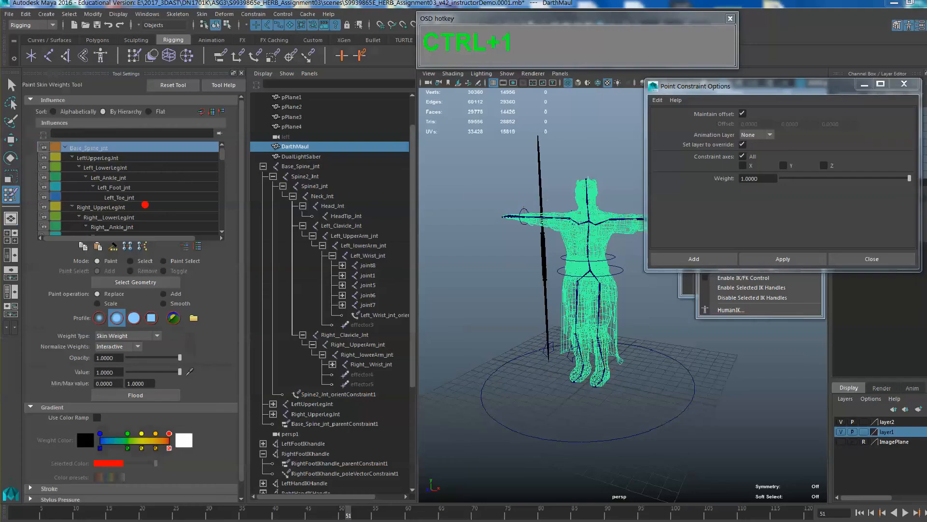
Move the Point Constraint Options window off the character, deselect the mesh, and display the scene textured
{"action": "key", "text": "Escape"}
{"action": "left_click_drag", "start_coordinate": [217, 154], "coordinate": [223, 166]}
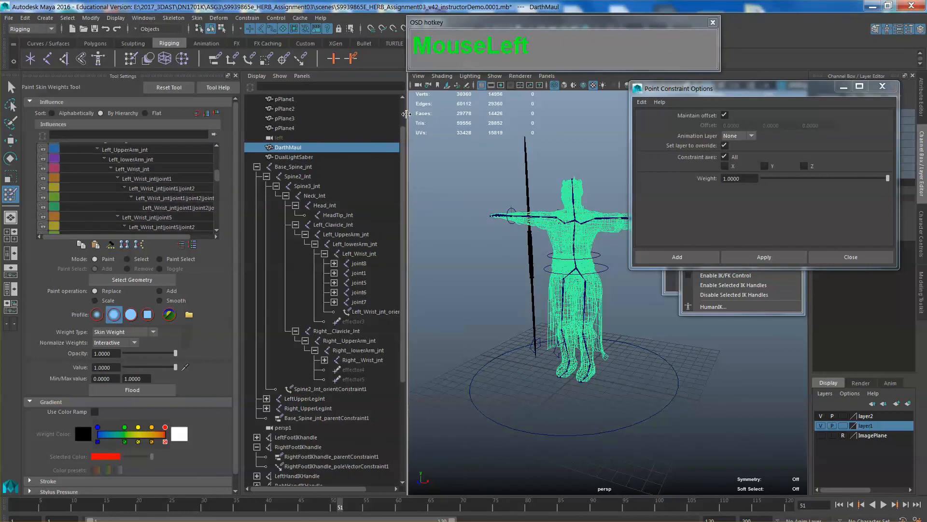
{"action": "left_click_drag", "start_coordinate": [759, 94], "coordinate": [839, 60]}
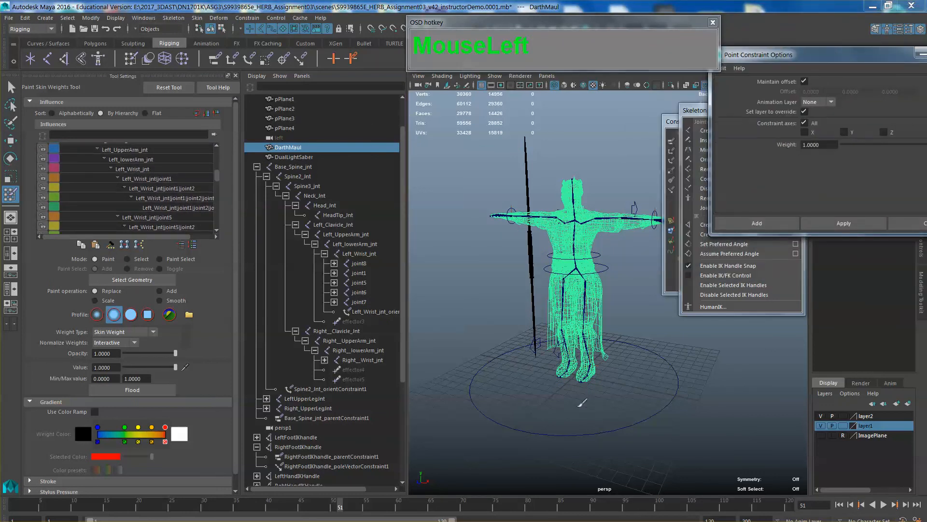
{"action": "scroll", "coordinate": [603, 388], "scroll_direction": "up", "scroll_amount": 2}
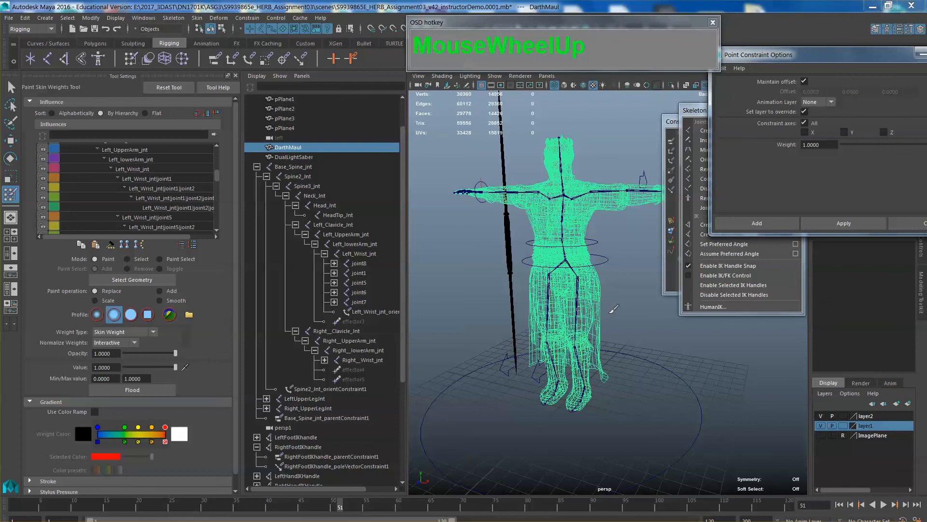
{"action": "right_click", "coordinate": [619, 314]}
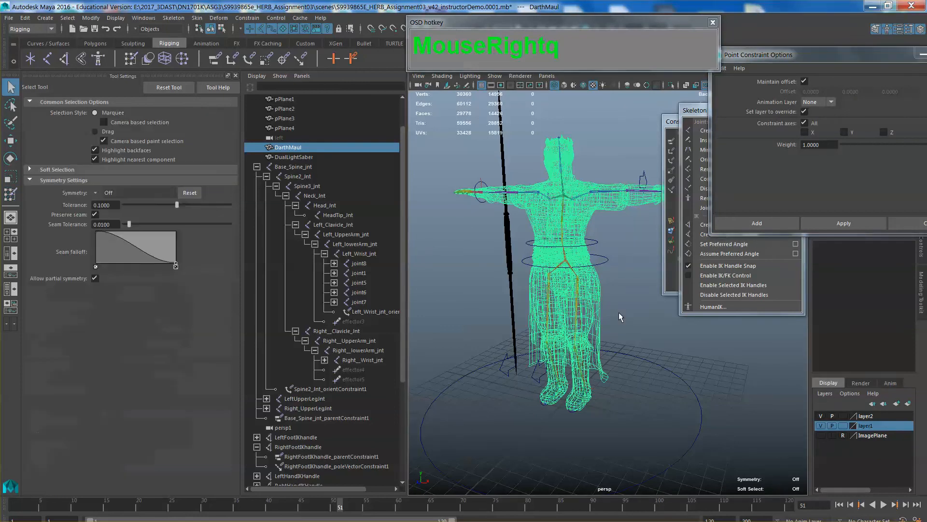
{"action": "left_click", "coordinate": [619, 312]}
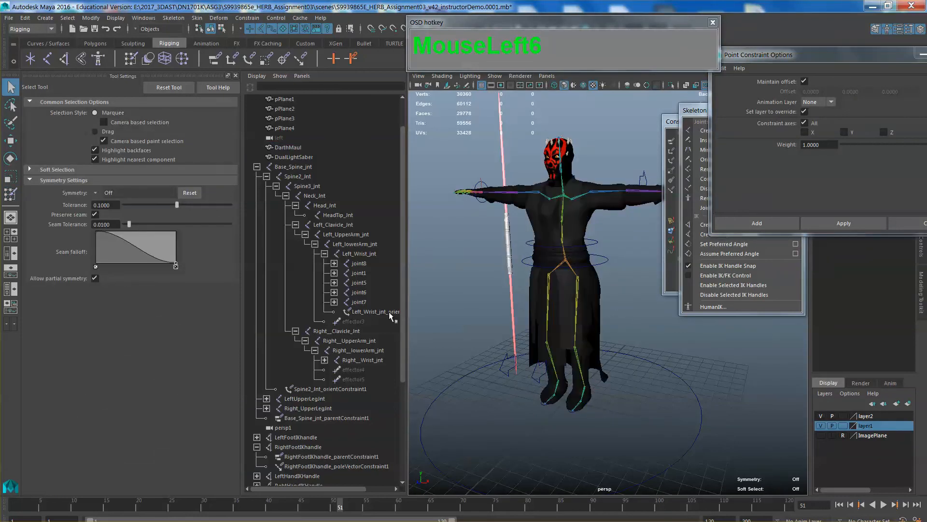
Try the Paint Skin Weights tool with nothing selected and with Left_UpperArm_jnt selected, choosing different influences
{"action": "left_click", "coordinate": [10, 194]}
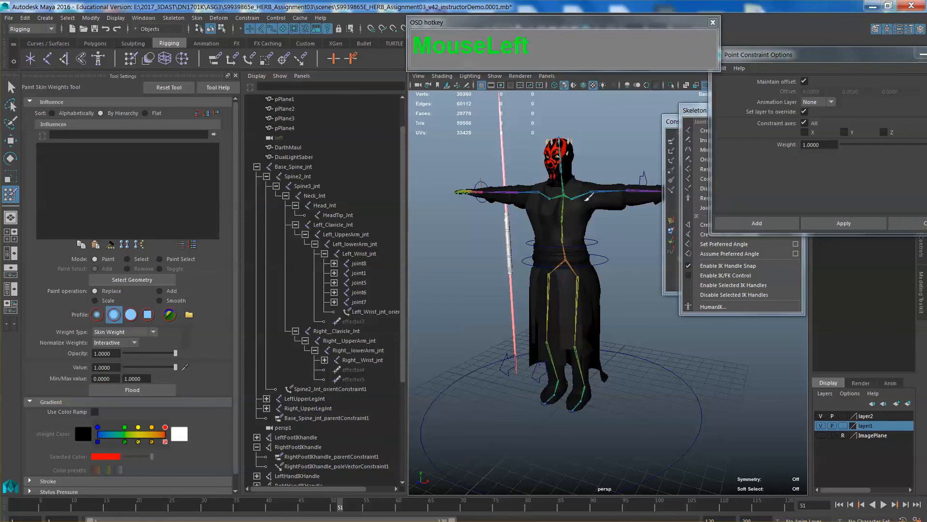
{"action": "left_click", "coordinate": [10, 87]}
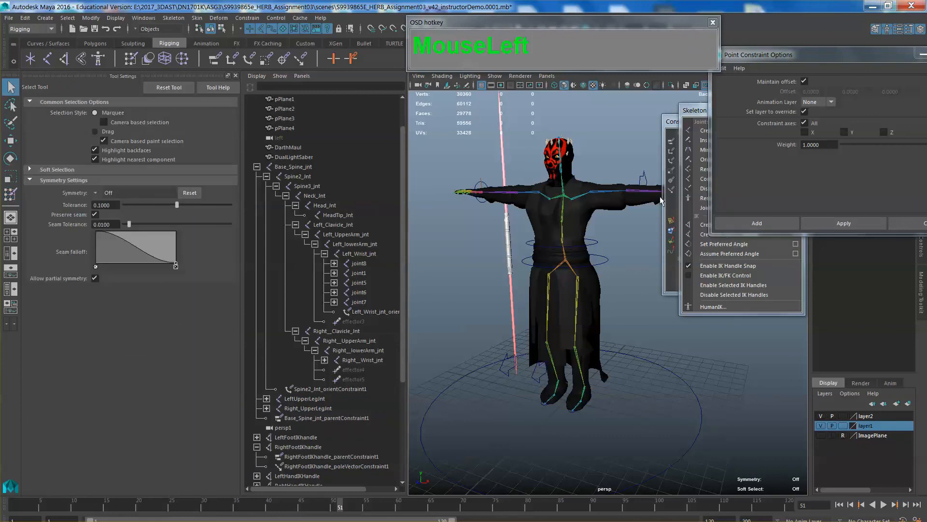
{"action": "left_click", "coordinate": [594, 195]}
{"action": "left_click", "coordinate": [10, 194]}
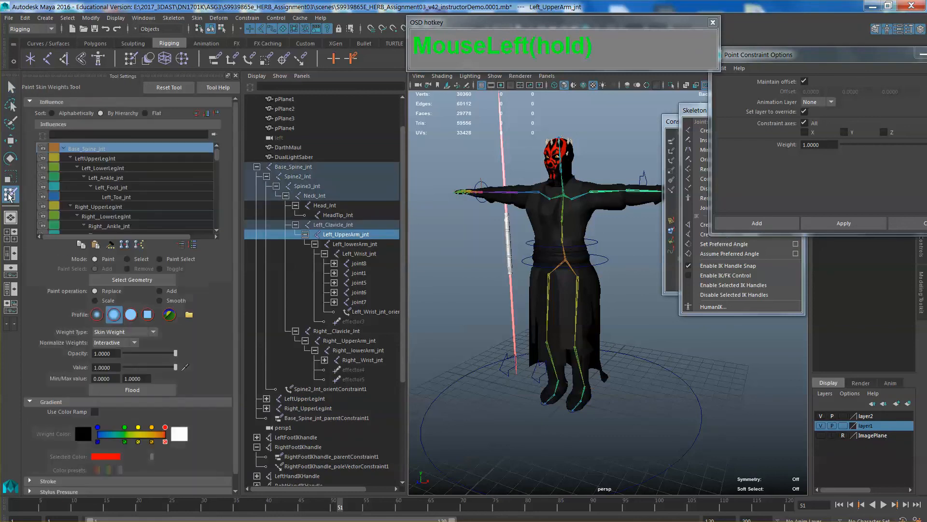
{"action": "left_click", "coordinate": [100, 158]}
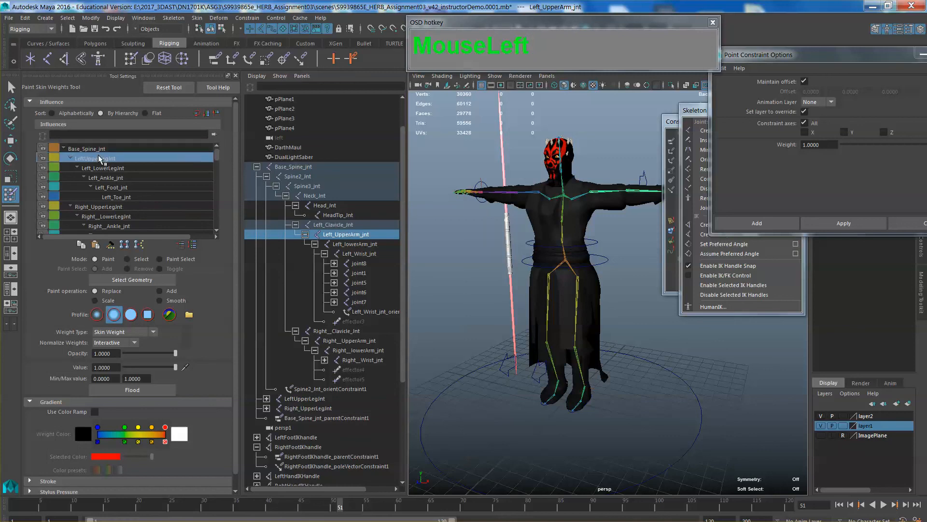
{"action": "left_click", "coordinate": [105, 180]}
{"action": "left_click", "coordinate": [101, 149]}
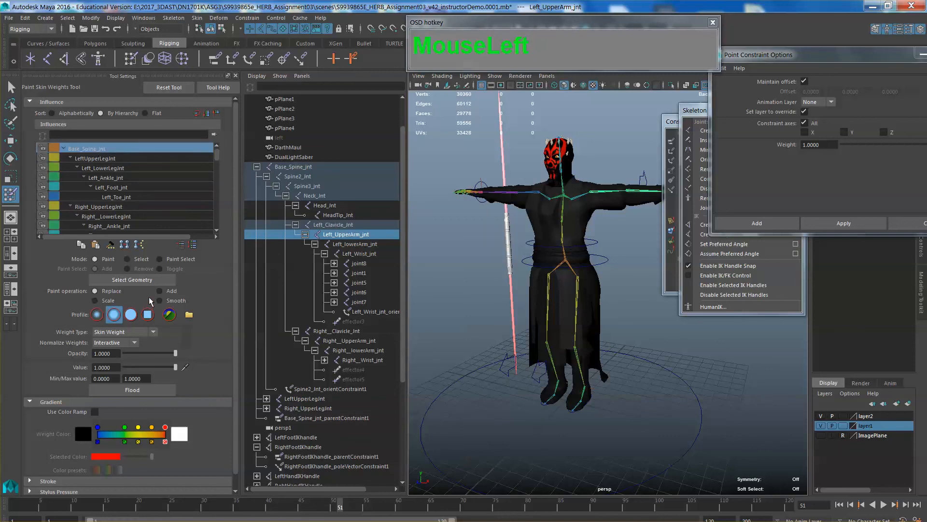
Try Select mode for the Base_Spine_jnt influence, restore Paint mode, and try the weight-painting tool with LeftUpperLegJnt selected
{"action": "left_click", "coordinate": [127, 260]}
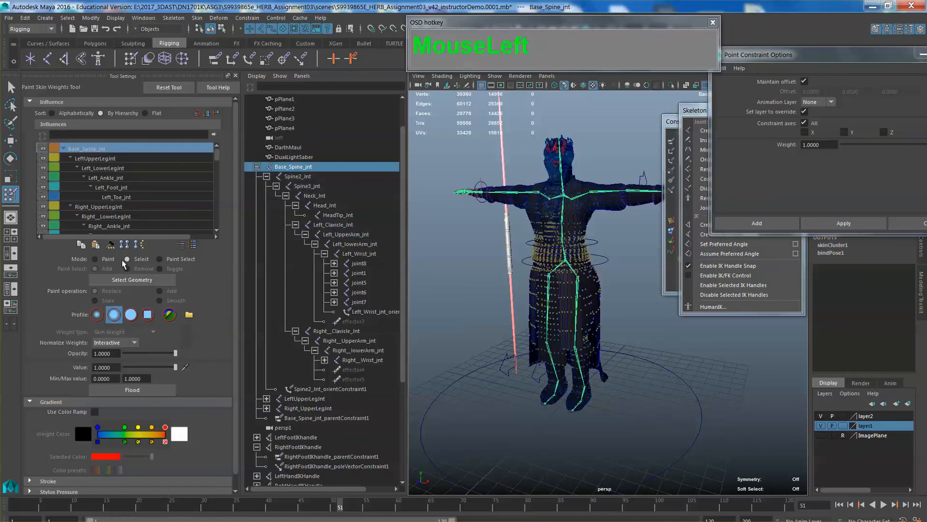
{"action": "left_click", "coordinate": [95, 259]}
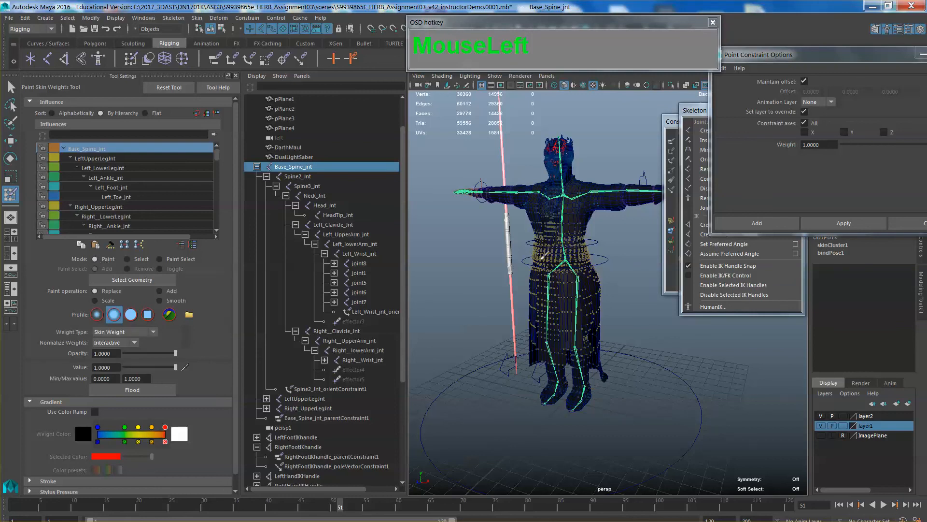
{"action": "key", "text": "q"}
{"action": "left_click", "coordinate": [577, 280]}
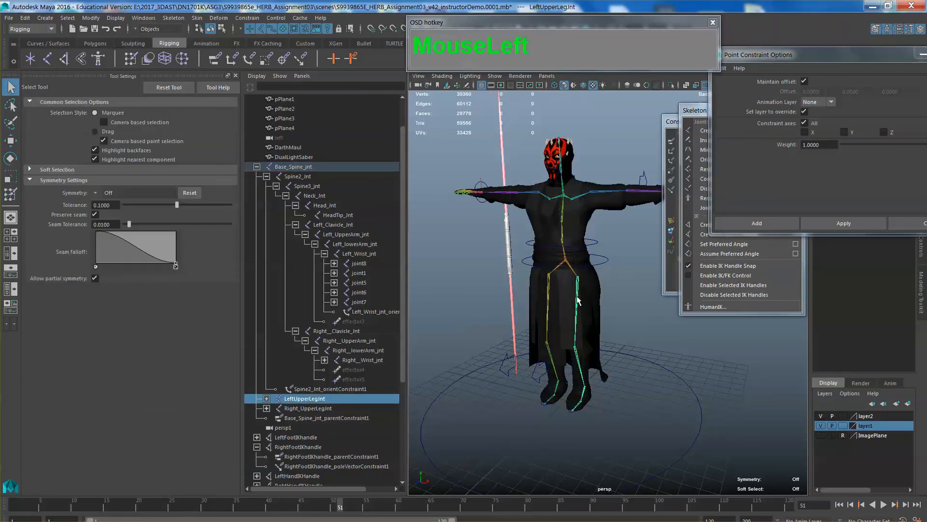
{"action": "left_click", "coordinate": [11, 194]}
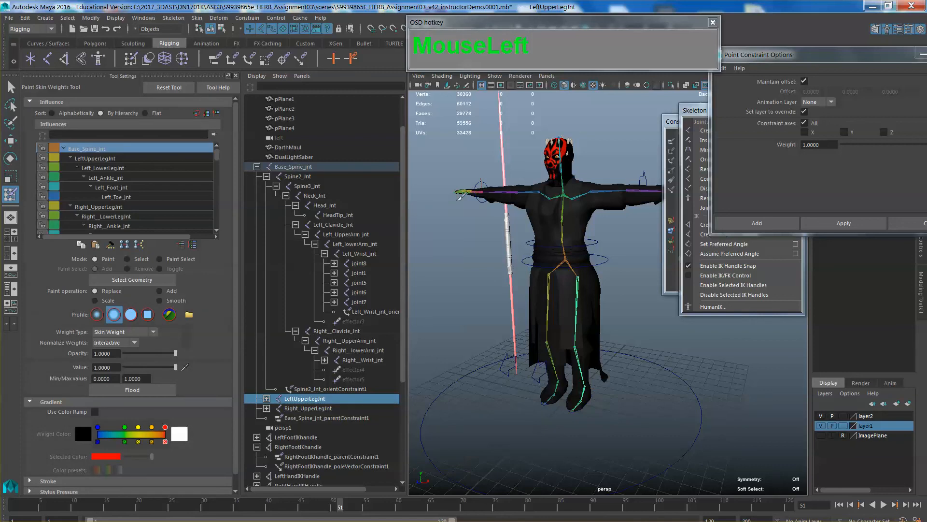
{"action": "key", "text": "q"}
Select the DarthMaul mesh and activate Paint Skin Weights to show the Base_Spine_jnt influence on the robe
{"action": "left_click", "coordinate": [556, 231]}
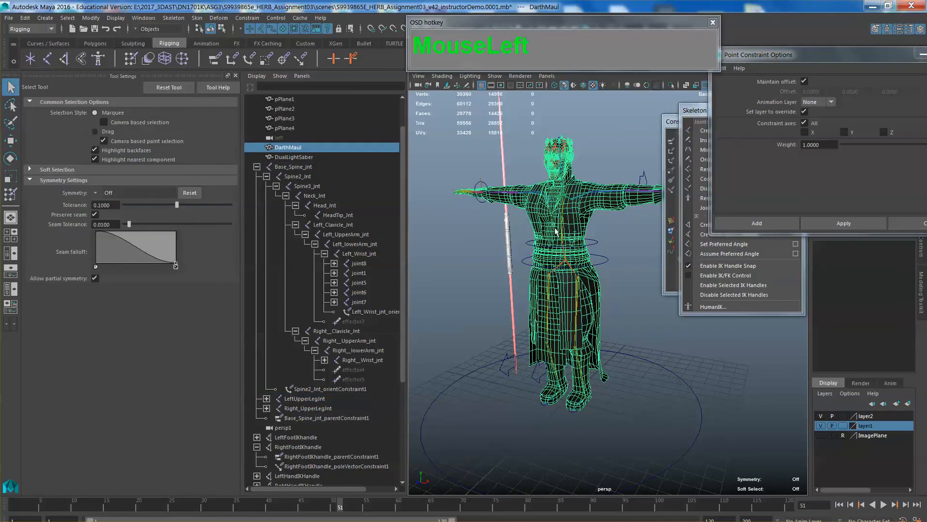
{"action": "left_click", "coordinate": [10, 195]}
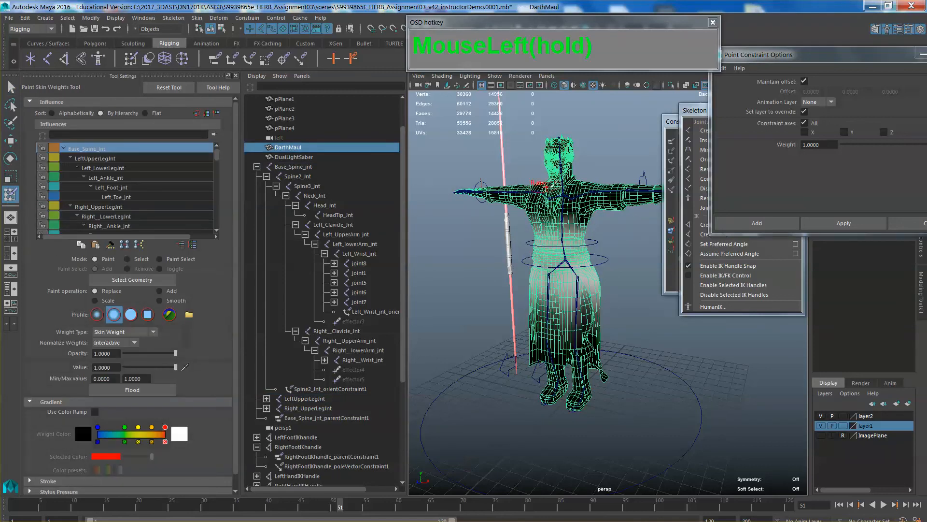
{"action": "mouse_move", "coordinate": [552, 183]}
{"action": "left_mouse_down", "text": "alt"}
{"action": "mouse_move", "coordinate": [633, 200]}
{"action": "mouse_move", "coordinate": [608, 199]}
{"action": "left_mouse_up", "text": "alt"}
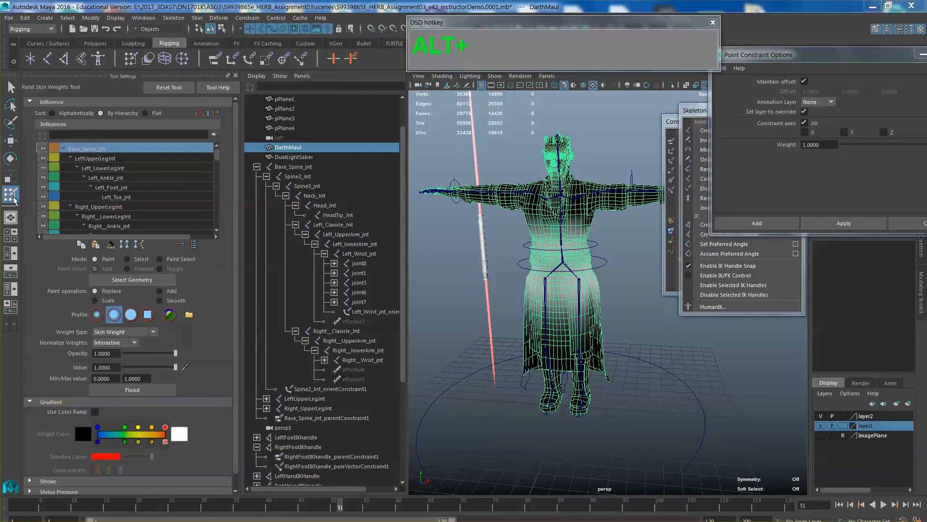
{"action": "left_click_drag", "start_coordinate": [531, 241], "coordinate": [542, 246], "text": "alt"}
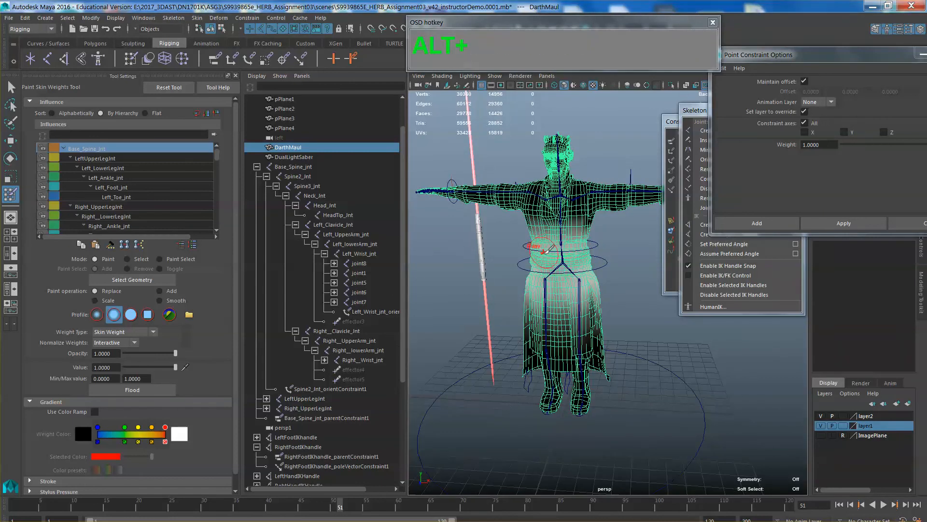
{"action": "scroll", "coordinate": [610, 269], "scroll_direction": "up", "scroll_amount": 3, "text": "alt"}
{"action": "scroll", "coordinate": [609, 269], "scroll_direction": "down", "scroll_amount": 1, "text": "alt"}
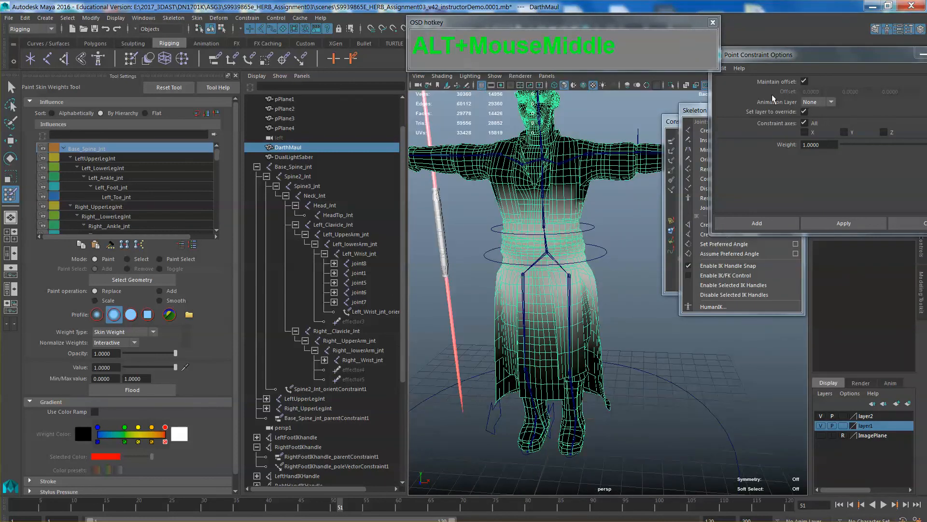
Close the Point Constraint Options window and the floating Skeleton and Constrain menus, and widen the viewport over the Outliner
{"action": "left_click_drag", "start_coordinate": [821, 55], "coordinate": [664, 187]}
{"action": "left_click", "coordinate": [811, 183]}
{"action": "left_click", "coordinate": [796, 110]}
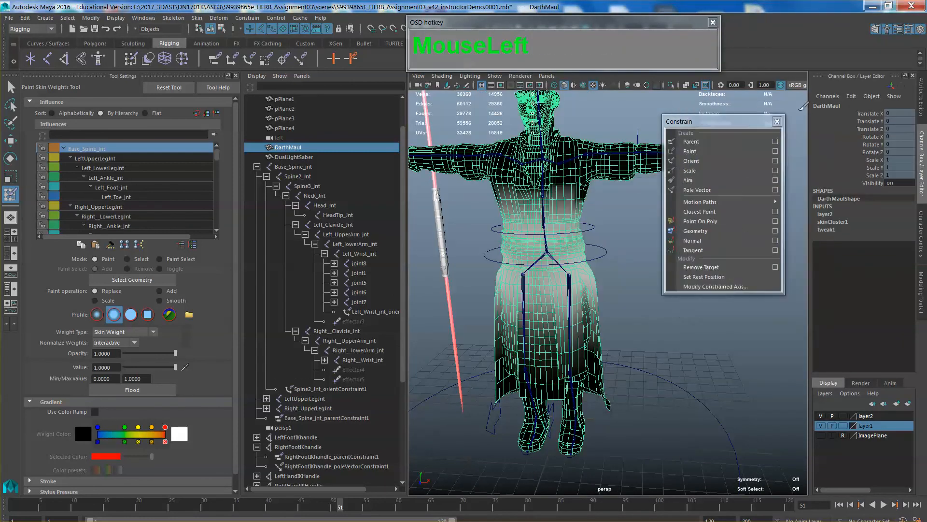
{"action": "left_click", "coordinate": [777, 121]}
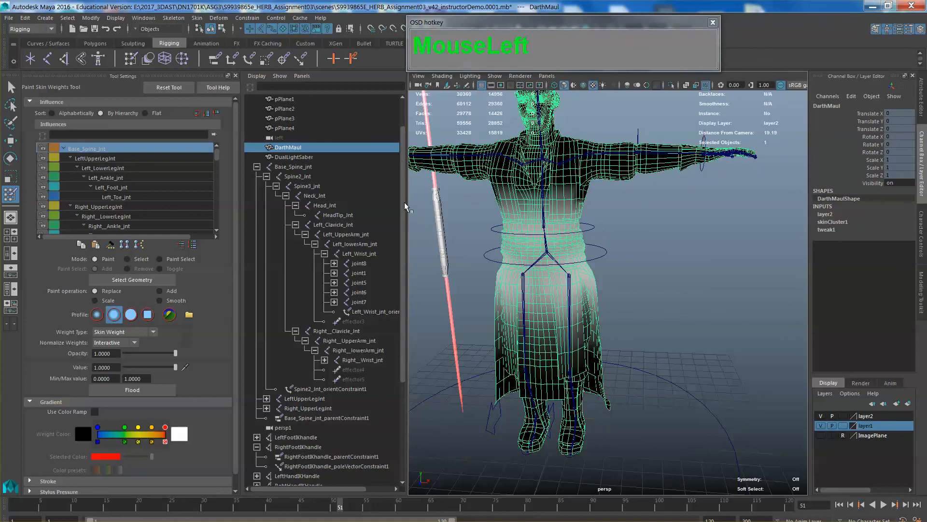
{"action": "left_click_drag", "start_coordinate": [408, 209], "coordinate": [244, 223]}
Examine the weight distribution of Base_Spine_jnt and LeftUpperLegJnt around the waist and robe from the side and front
{"action": "scroll", "coordinate": [502, 276], "scroll_direction": "down", "scroll_amount": 3, "text": "alt"}
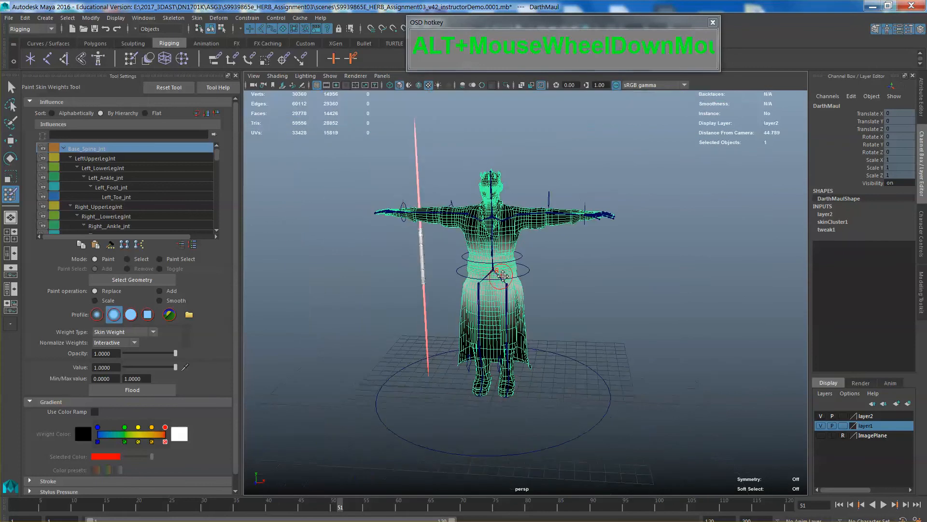
{"action": "scroll", "coordinate": [502, 276], "scroll_direction": "up", "scroll_amount": 6, "text": "alt"}
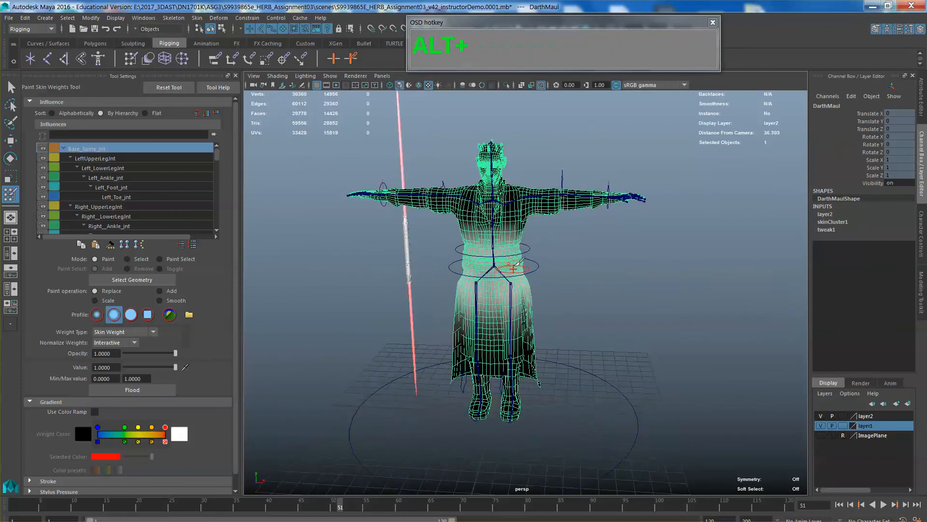
{"action": "mouse_move", "coordinate": [502, 276]}
{"action": "left_mouse_down", "text": "alt"}
{"action": "mouse_move", "coordinate": [395, 269]}
{"action": "mouse_move", "coordinate": [466, 263]}
{"action": "left_mouse_up", "text": "alt"}
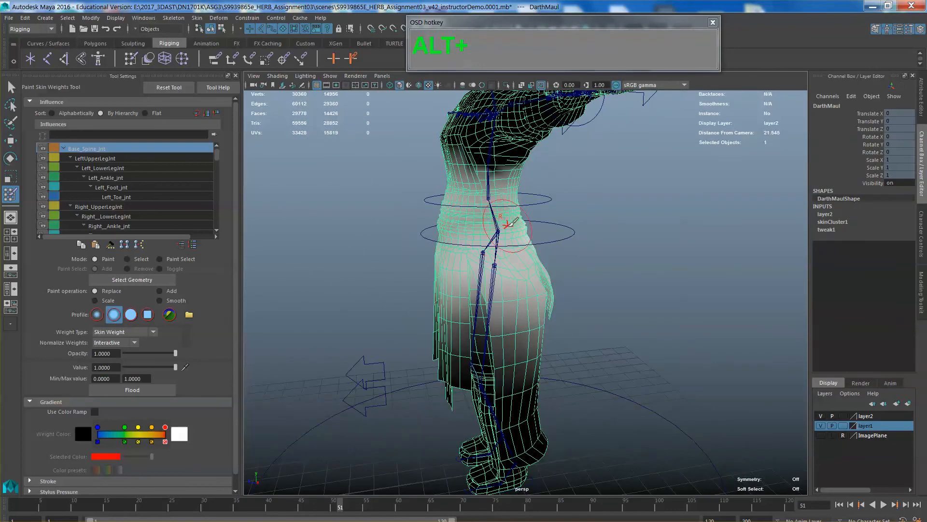
{"action": "left_click_drag", "start_coordinate": [510, 223], "coordinate": [502, 222], "text": "alt"}
{"action": "left_click", "coordinate": [98, 158]}
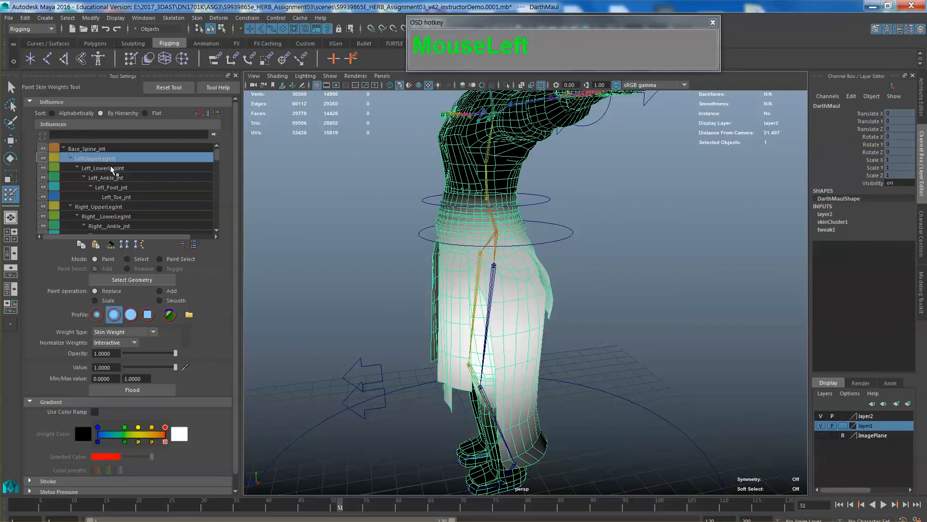
{"action": "left_click_drag", "start_coordinate": [396, 218], "coordinate": [256, 216], "text": "alt"}
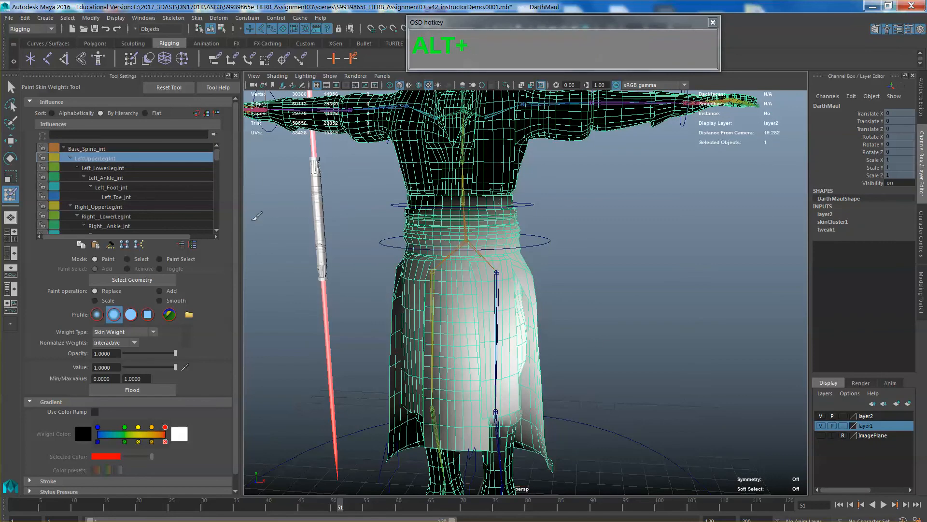
Choose the Left_LowerLegJnt influence and paint its weight away from the character's right leg and the adjoining inner robe
{"action": "left_click", "coordinate": [104, 168]}
{"action": "left_click_drag", "start_coordinate": [400, 338], "coordinate": [366, 322], "text": "alt"}
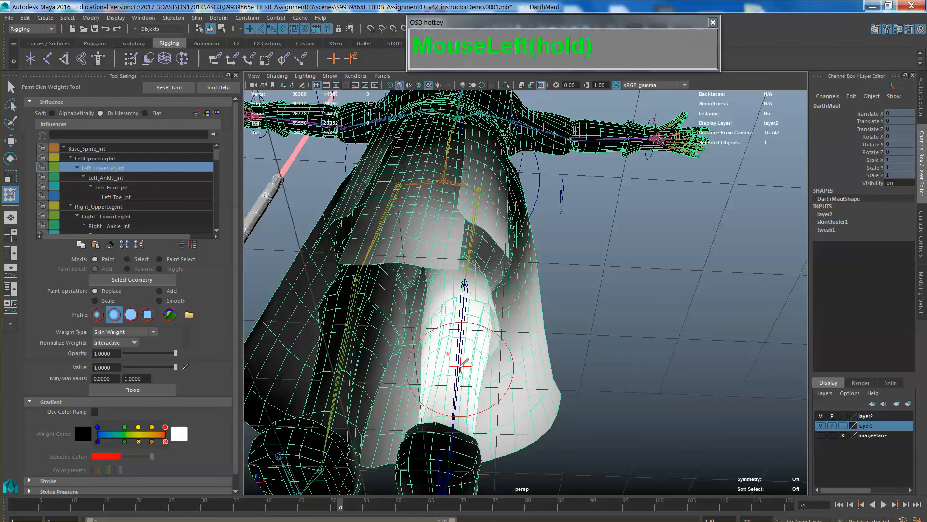
{"action": "mouse_move", "coordinate": [467, 338]}
{"action": "left_mouse_down", "text": "alt"}
{"action": "mouse_move", "coordinate": [445, 372]}
{"action": "mouse_move", "coordinate": [463, 380]}
{"action": "mouse_move", "coordinate": [490, 310]}
{"action": "mouse_move", "coordinate": [471, 321]}
{"action": "left_mouse_up", "text": "alt"}
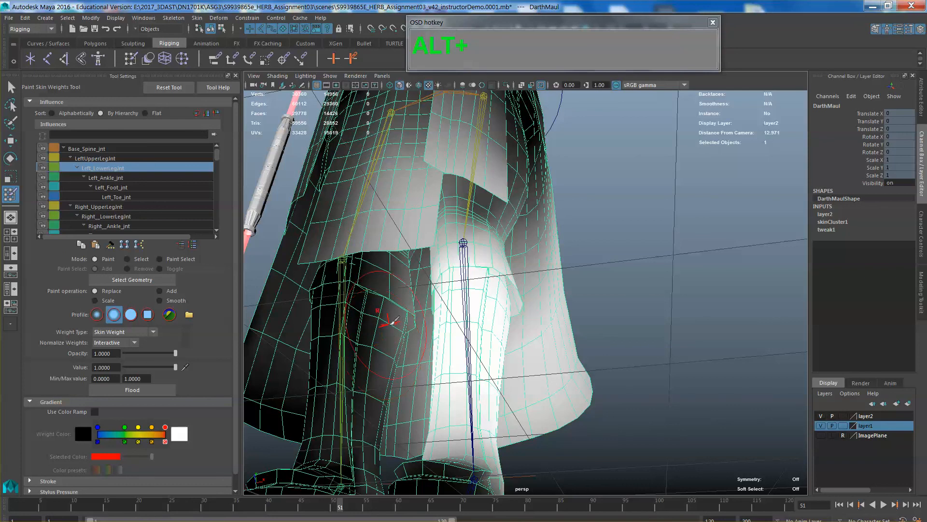
{"action": "key", "text": "ctrl"}
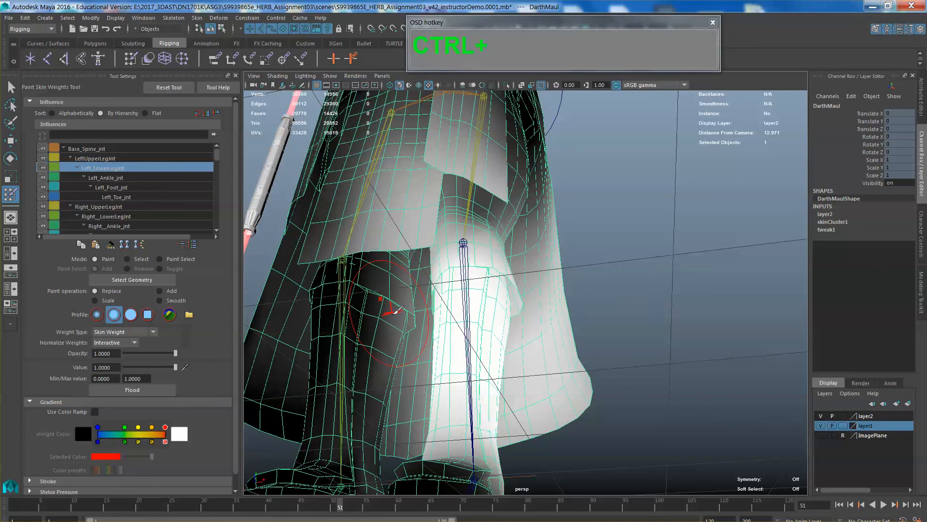
{"action": "scroll", "coordinate": [383, 315], "scroll_direction": "down", "scroll_amount": 2}
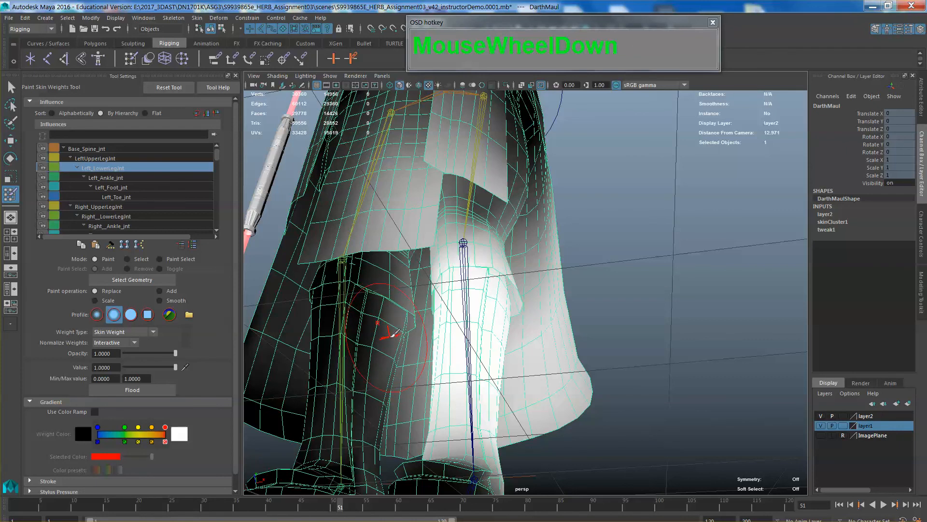
{"action": "key", "text": "ctrl"}
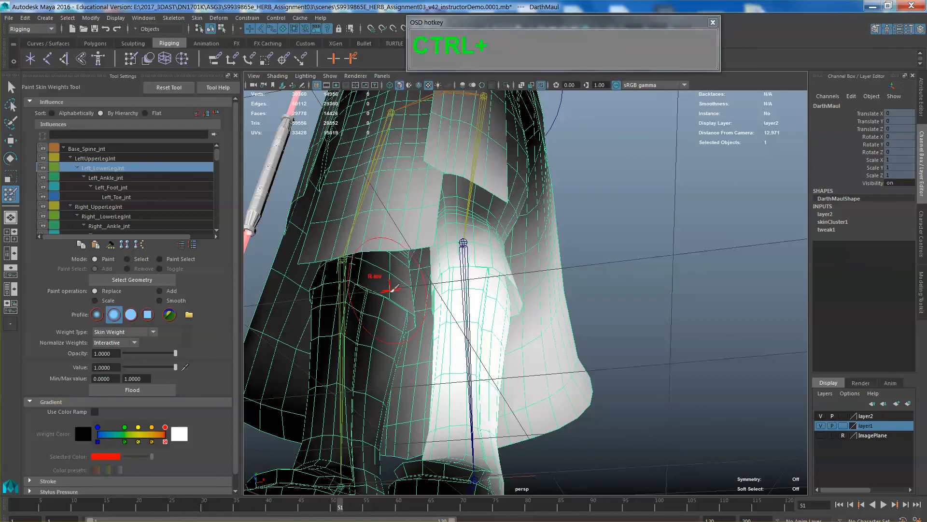
{"action": "mouse_move", "coordinate": [384, 307]}
{"action": "left_mouse_down", "text": "ctrl"}
{"action": "mouse_move", "coordinate": [373, 378]}
{"action": "mouse_move", "coordinate": [353, 393]}
{"action": "left_mouse_up", "text": "ctrl"}
{"action": "scroll", "coordinate": [392, 327], "scroll_direction": "down", "scroll_amount": 4}
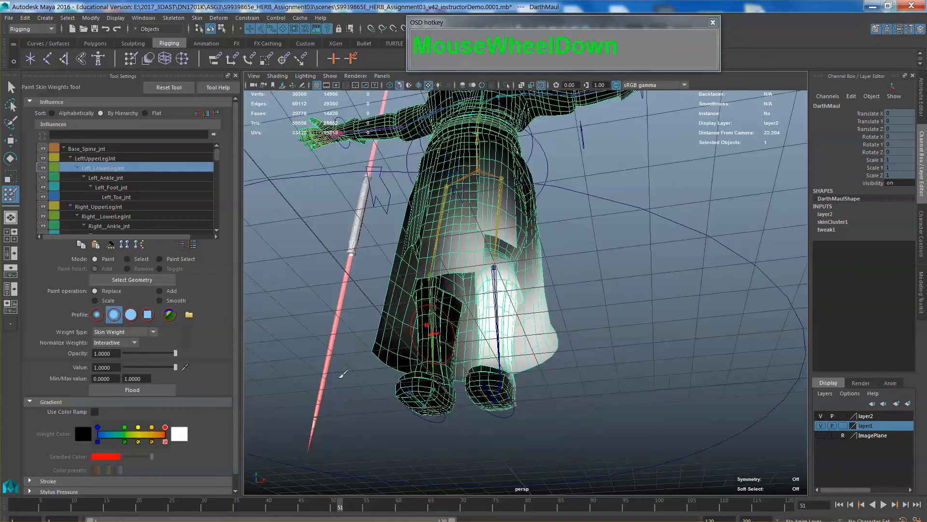
{"action": "key", "text": "ctrl"}
{"action": "mouse_move", "coordinate": [391, 323]}
{"action": "left_mouse_down", "text": "ctrl"}
{"action": "mouse_move", "coordinate": [400, 285]}
{"action": "mouse_move", "coordinate": [409, 341]}
{"action": "left_mouse_up", "text": "ctrl"}
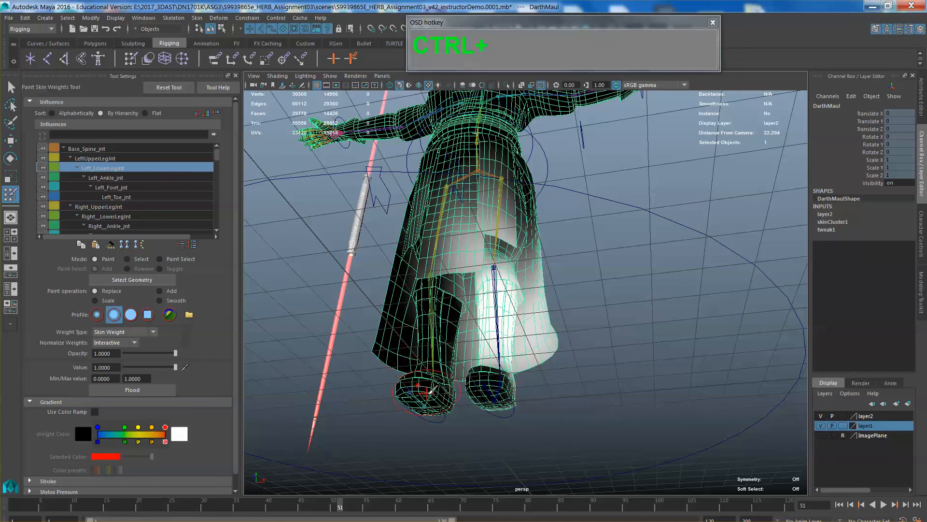
Paint the Left_LowerLegJnt weight away from the character's right half of the back of the robe and the adjoining hem
{"action": "mouse_move", "coordinate": [427, 392]}
{"action": "left_mouse_down", "text": "alt"}
{"action": "mouse_move", "coordinate": [320, 400]}
{"action": "mouse_move", "coordinate": [270, 370]}
{"action": "mouse_move", "coordinate": [263, 398]}
{"action": "left_mouse_up", "text": "alt"}
{"action": "mouse_move", "coordinate": [651, 329]}
{"action": "left_mouse_down", "text": "ctrl"}
{"action": "mouse_move", "coordinate": [652, 264]}
{"action": "mouse_move", "coordinate": [633, 241]}
{"action": "mouse_move", "coordinate": [621, 193]}
{"action": "mouse_move", "coordinate": [641, 306]}
{"action": "left_mouse_up", "text": "ctrl"}
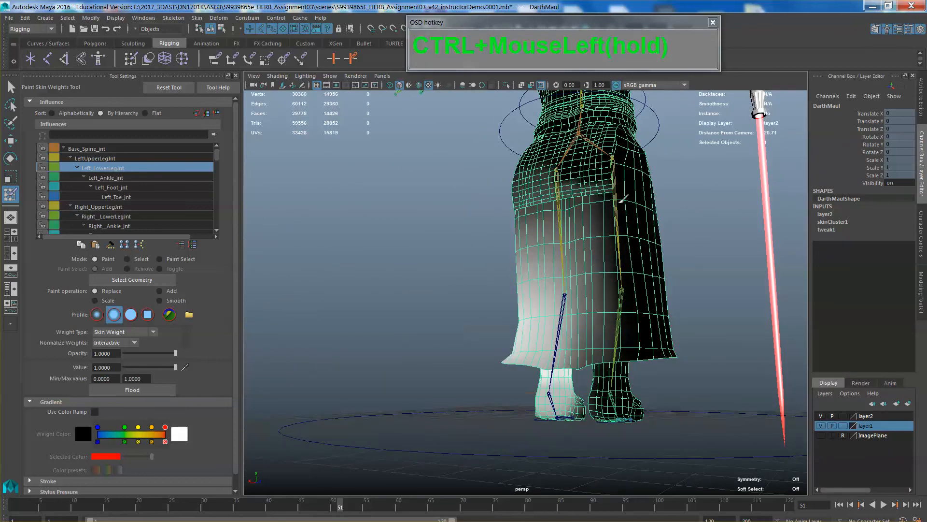
{"action": "mouse_move", "coordinate": [623, 198]}
{"action": "left_mouse_down", "text": "ctrl"}
{"action": "mouse_move", "coordinate": [620, 314]}
{"action": "mouse_move", "coordinate": [597, 265]}
{"action": "mouse_move", "coordinate": [609, 359]}
{"action": "left_mouse_up", "text": "ctrl"}
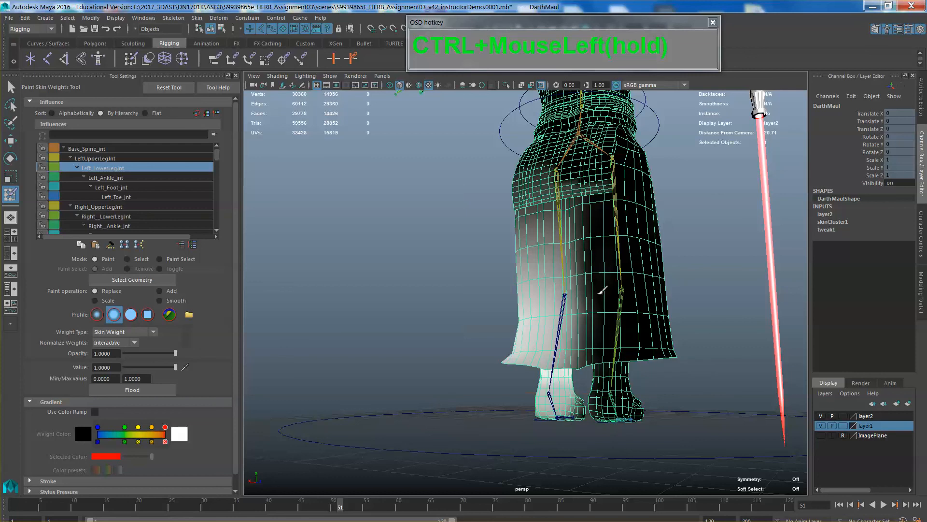
{"action": "mouse_move", "coordinate": [600, 197]}
{"action": "left_mouse_down", "text": "ctrl"}
{"action": "mouse_move", "coordinate": [593, 164]}
{"action": "mouse_move", "coordinate": [615, 191]}
{"action": "mouse_move", "coordinate": [593, 186]}
{"action": "mouse_move", "coordinate": [601, 327]}
{"action": "mouse_move", "coordinate": [591, 340]}
{"action": "mouse_move", "coordinate": [638, 367]}
{"action": "mouse_move", "coordinate": [649, 362]}
{"action": "mouse_move", "coordinate": [682, 259]}
{"action": "mouse_move", "coordinate": [532, 290]}
{"action": "mouse_move", "coordinate": [467, 273]}
{"action": "left_mouse_up", "text": "ctrl"}
{"action": "mouse_move", "coordinate": [439, 244]}
{"action": "left_mouse_down", "text": "ctrl"}
{"action": "mouse_move", "coordinate": [444, 324]}
{"action": "mouse_move", "coordinate": [445, 184]}
{"action": "mouse_move", "coordinate": [412, 295]}
{"action": "mouse_move", "coordinate": [419, 281]}
{"action": "left_mouse_up", "text": "ctrl"}
{"action": "mouse_move", "coordinate": [450, 362]}
{"action": "left_mouse_down", "text": "alt"}
{"action": "mouse_move", "coordinate": [450, 246]}
{"action": "mouse_move", "coordinate": [453, 382]}
{"action": "mouse_move", "coordinate": [535, 342]}
{"action": "left_mouse_up", "text": "alt"}
{"action": "scroll", "coordinate": [452, 382], "scroll_direction": "up", "scroll_amount": 3}
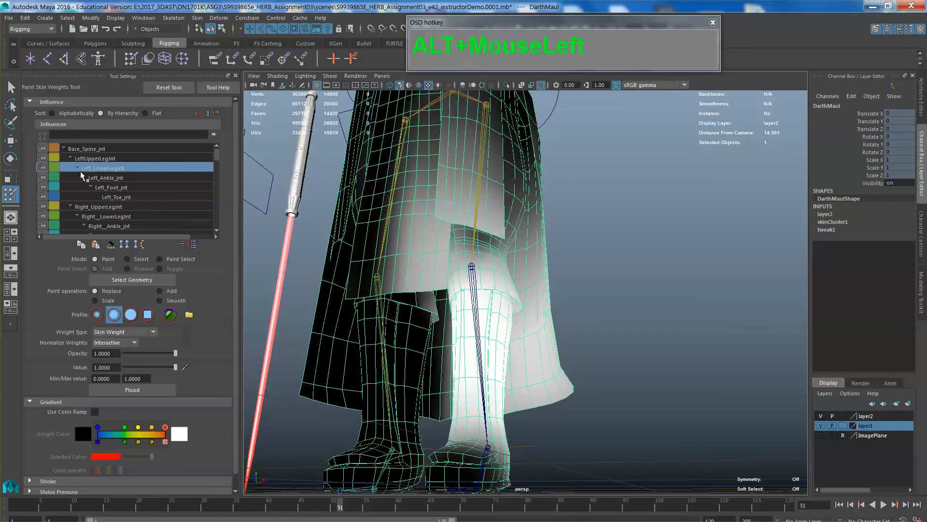
Choose the LeftUpperLegJnt influence and paint its weight away from the character's right side of the front robe
{"action": "left_click", "coordinate": [95, 158]}
{"action": "scroll", "coordinate": [488, 239], "scroll_direction": "down", "scroll_amount": 3}
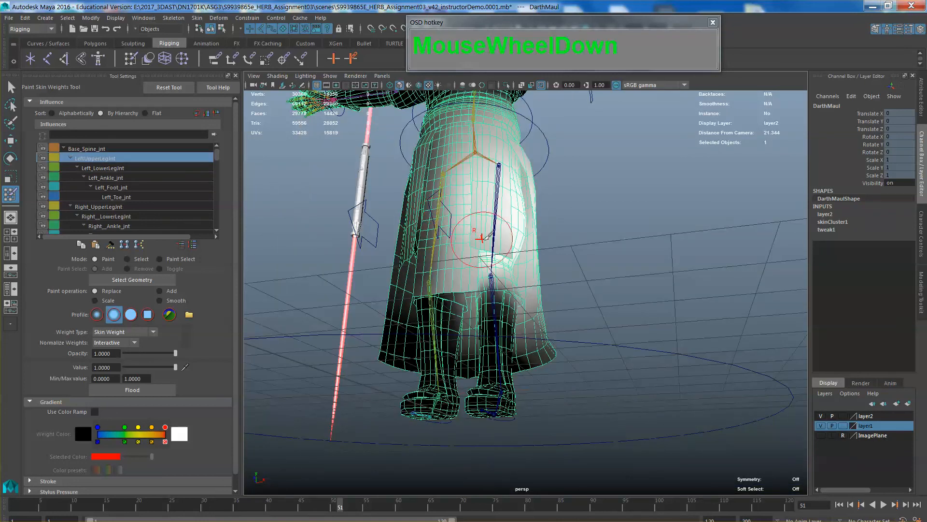
{"action": "mouse_move", "coordinate": [502, 244]}
{"action": "left_mouse_down"}
{"action": "mouse_move", "coordinate": [459, 220]}
{"action": "mouse_move", "coordinate": [459, 243]}
{"action": "left_mouse_up"}
{"action": "key", "text": "z"}
{"action": "left_click_drag", "start_coordinate": [462, 166], "coordinate": [461, 198], "text": "ctrl"}
{"action": "mouse_move", "coordinate": [442, 159]}
{"action": "left_mouse_down", "text": "ctrl"}
{"action": "mouse_move", "coordinate": [434, 208]}
{"action": "mouse_move", "coordinate": [412, 256]}
{"action": "mouse_move", "coordinate": [400, 257]}
{"action": "mouse_move", "coordinate": [447, 302]}
{"action": "mouse_move", "coordinate": [429, 286]}
{"action": "mouse_move", "coordinate": [457, 266]}
{"action": "mouse_move", "coordinate": [459, 251]}
{"action": "left_mouse_up", "text": "ctrl"}
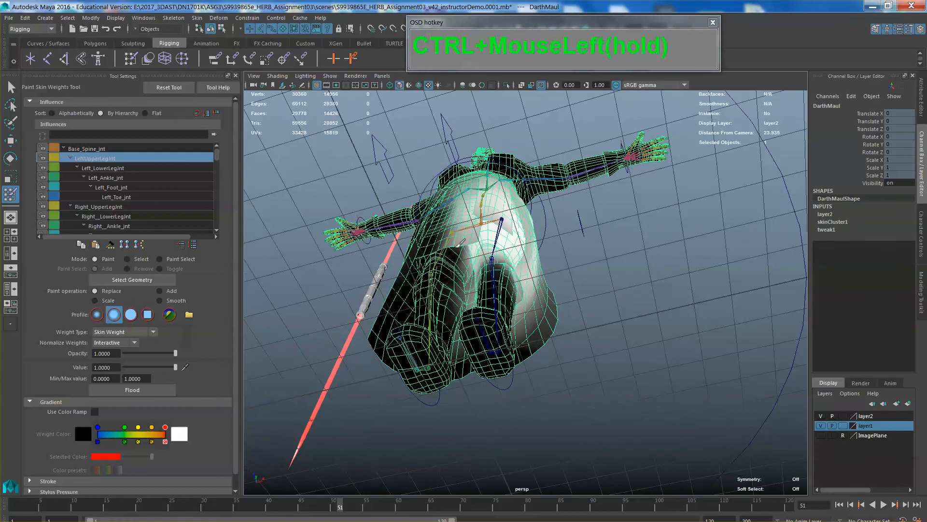
Paint the LeftUpperLegJnt weight away from the inner robe and the character's right side of the back robe
{"action": "mouse_move", "coordinate": [458, 285]}
{"action": "left_mouse_down", "text": "ctrl"}
{"action": "mouse_move", "coordinate": [456, 310]}
{"action": "mouse_move", "coordinate": [632, 328]}
{"action": "mouse_move", "coordinate": [601, 248]}
{"action": "mouse_move", "coordinate": [606, 341]}
{"action": "mouse_move", "coordinate": [604, 255]}
{"action": "left_mouse_up", "text": "ctrl"}
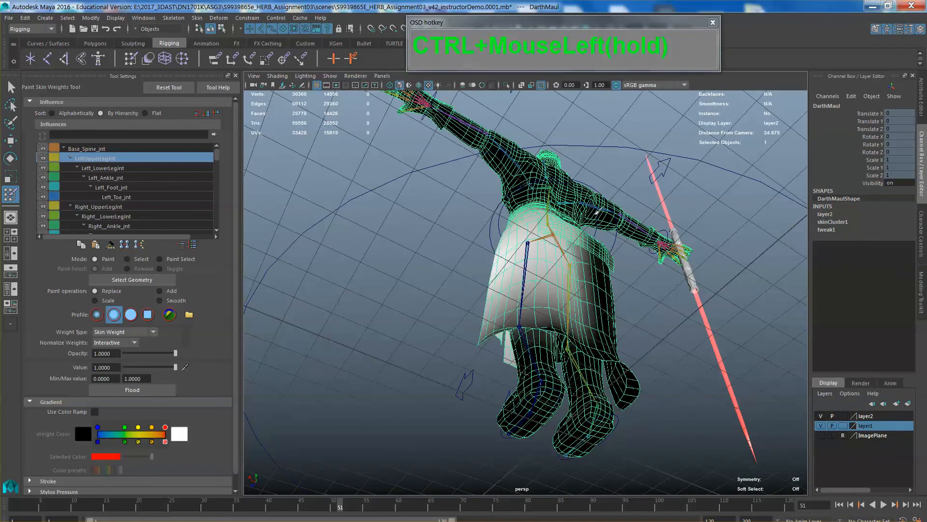
{"action": "mouse_move", "coordinate": [627, 357]}
{"action": "left_mouse_down", "text": "alt"}
{"action": "mouse_move", "coordinate": [579, 338]}
{"action": "mouse_move", "coordinate": [504, 339]}
{"action": "left_mouse_up", "text": "alt"}
{"action": "mouse_move", "coordinate": [596, 343]}
{"action": "left_mouse_down", "text": "ctrl"}
{"action": "mouse_move", "coordinate": [577, 316]}
{"action": "mouse_move", "coordinate": [599, 341]}
{"action": "mouse_move", "coordinate": [632, 328]}
{"action": "mouse_move", "coordinate": [628, 312]}
{"action": "mouse_move", "coordinate": [603, 333]}
{"action": "mouse_move", "coordinate": [701, 436]}
{"action": "mouse_move", "coordinate": [612, 389]}
{"action": "mouse_move", "coordinate": [604, 282]}
{"action": "mouse_move", "coordinate": [637, 295]}
{"action": "mouse_move", "coordinate": [519, 333]}
{"action": "mouse_move", "coordinate": [452, 220]}
{"action": "mouse_move", "coordinate": [414, 332]}
{"action": "left_mouse_up", "text": "ctrl"}
{"action": "scroll", "coordinate": [599, 340], "scroll_direction": "up", "scroll_amount": 3}
{"action": "scroll", "coordinate": [526, 279], "scroll_direction": "down", "scroll_amount": 4}
{"action": "left_click_drag", "start_coordinate": [526, 280], "coordinate": [405, 344], "text": "alt"}
{"action": "scroll", "coordinate": [507, 315], "scroll_direction": "down", "scroll_amount": 3}
Raise LeftFootCtrl and pull it backward to test how the left leg and robe deform, selecting individual leg joints
{"action": "left_click", "coordinate": [11, 87]}
{"action": "left_click_drag", "start_coordinate": [408, 297], "coordinate": [453, 365], "text": "alt"}
{"action": "left_click", "coordinate": [497, 359]}
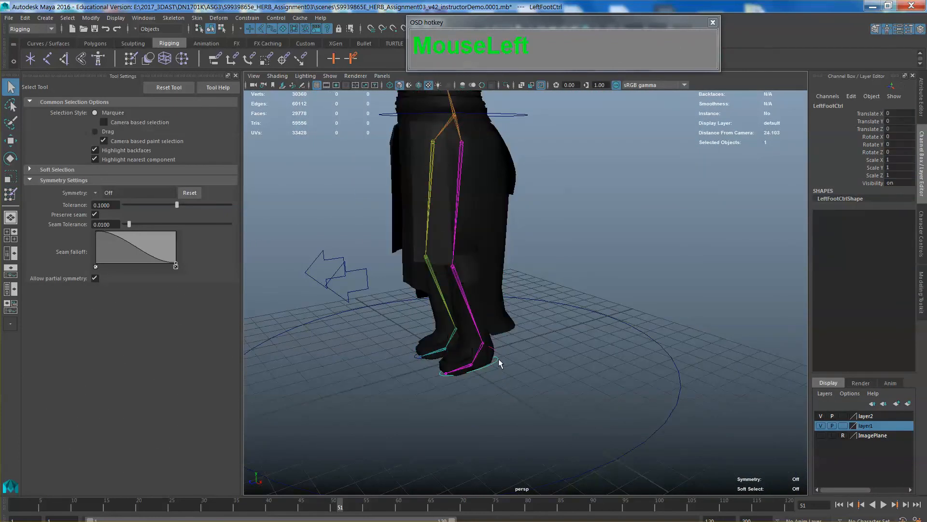
{"action": "key", "text": "w"}
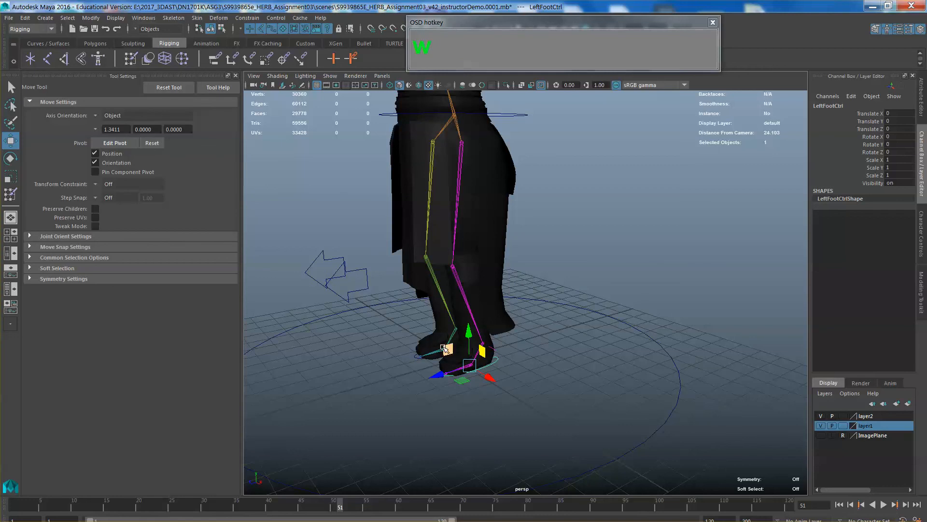
{"action": "left_click_drag", "start_coordinate": [445, 349], "coordinate": [534, 226]}
{"action": "left_click_drag", "start_coordinate": [535, 227], "coordinate": [568, 291], "text": "alt"}
{"action": "left_click", "coordinate": [532, 256]}
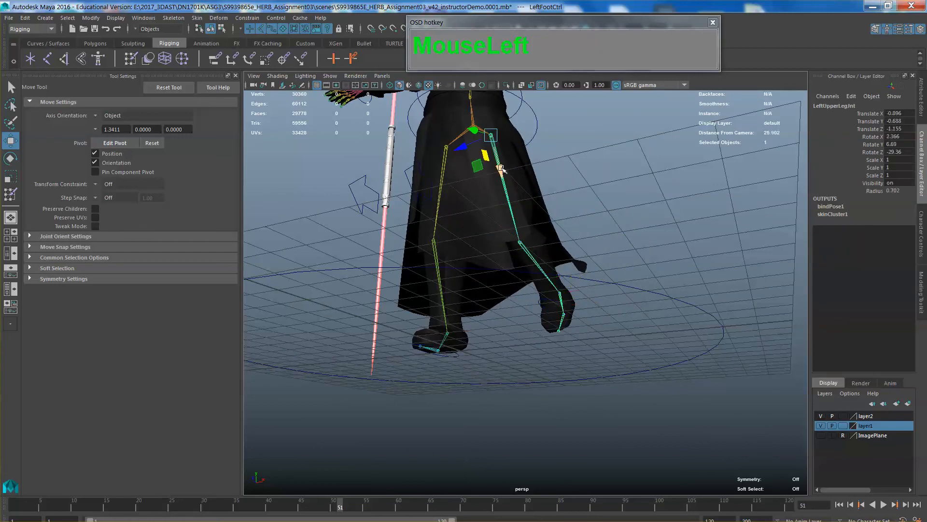
{"action": "left_click", "coordinate": [532, 256]}
{"action": "left_click", "coordinate": [563, 319]}
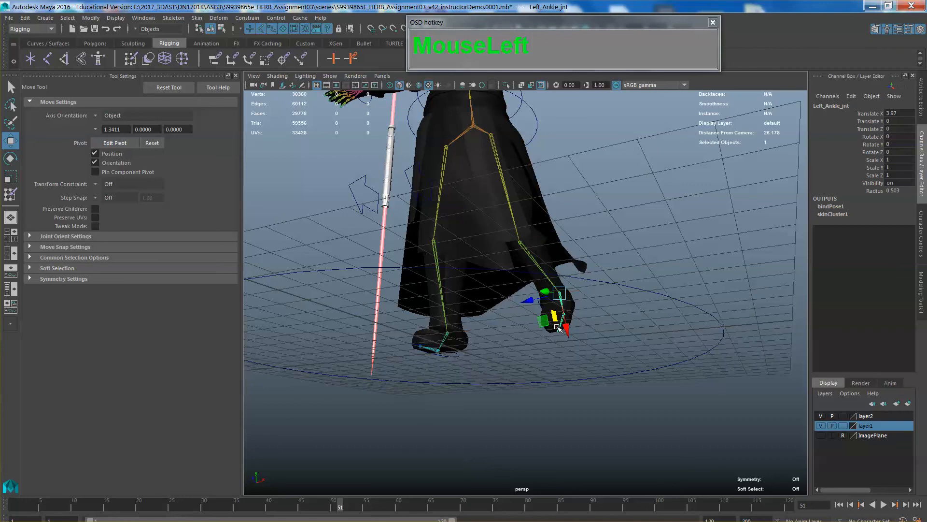
Undo the left foot test move and joint selections until the DarthMaul mesh is selected again in its original pose
{"action": "key", "text": "z"}
{"action": "key", "text": "z"}
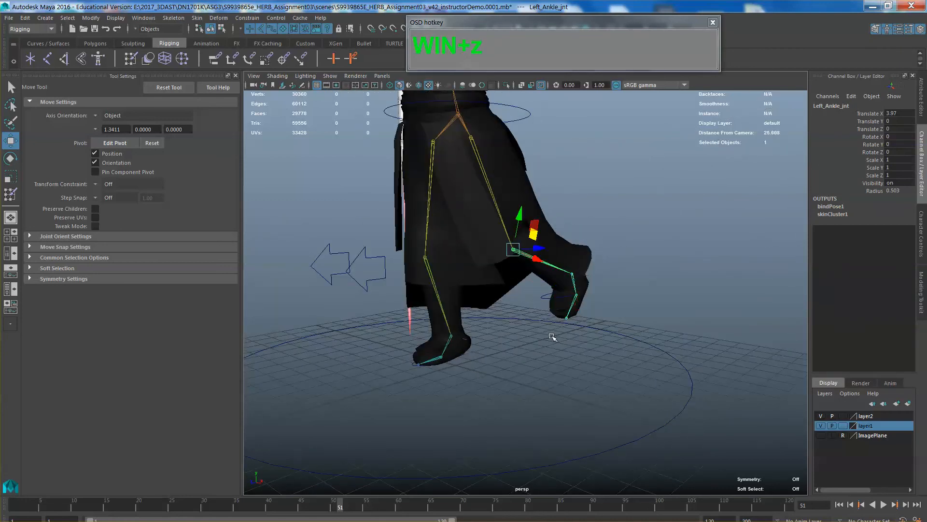
{"action": "key", "text": "z"}
{"action": "key", "text": "z"}
{"action": "key", "text": "z"}
{"action": "key", "text": "z"}
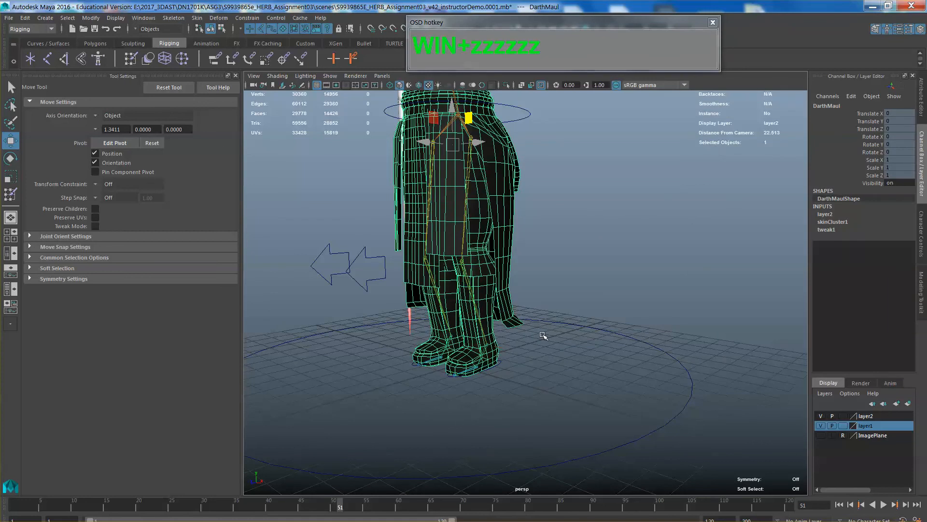
Show the Mirror Skin Weights options for the DarthMaul mesh and place the dialog beside the character
{"action": "scroll", "coordinate": [543, 334], "scroll_direction": "down", "scroll_amount": 3}
{"action": "left_click_drag", "start_coordinate": [543, 334], "coordinate": [472, 178], "text": "alt"}
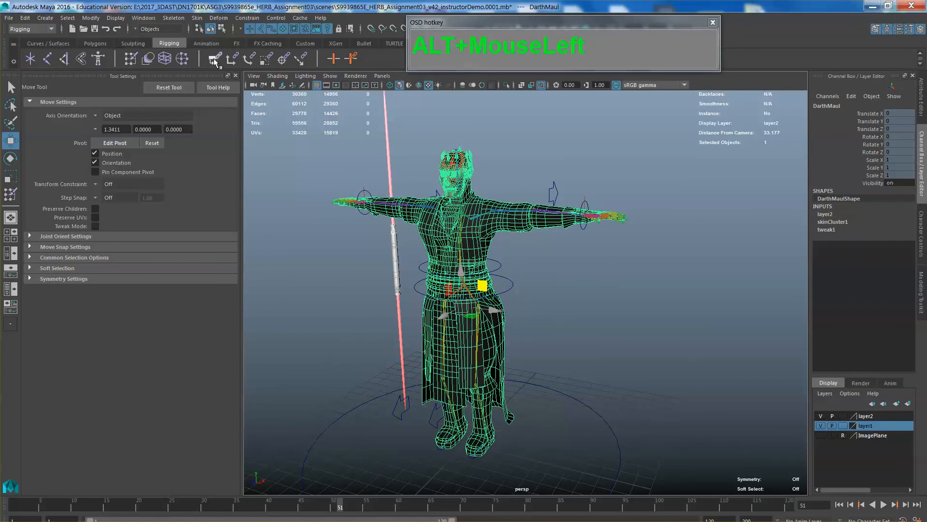
{"action": "left_click", "coordinate": [197, 18]}
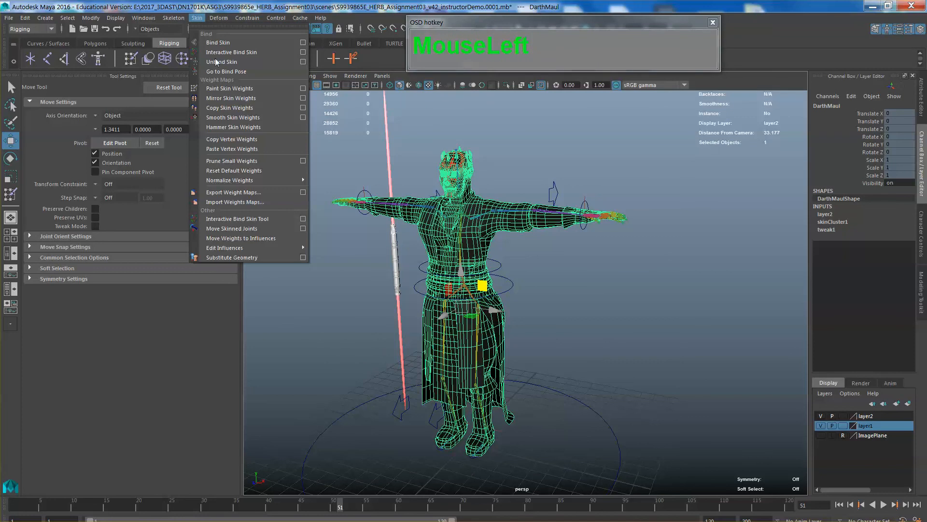
{"action": "left_click", "coordinate": [302, 98]}
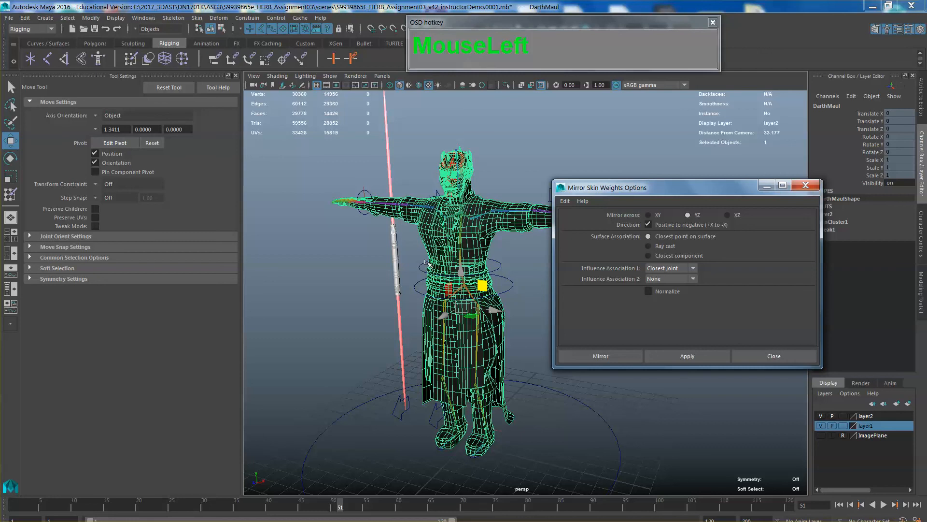
{"action": "left_click_drag", "start_coordinate": [684, 201], "coordinate": [669, 183]}
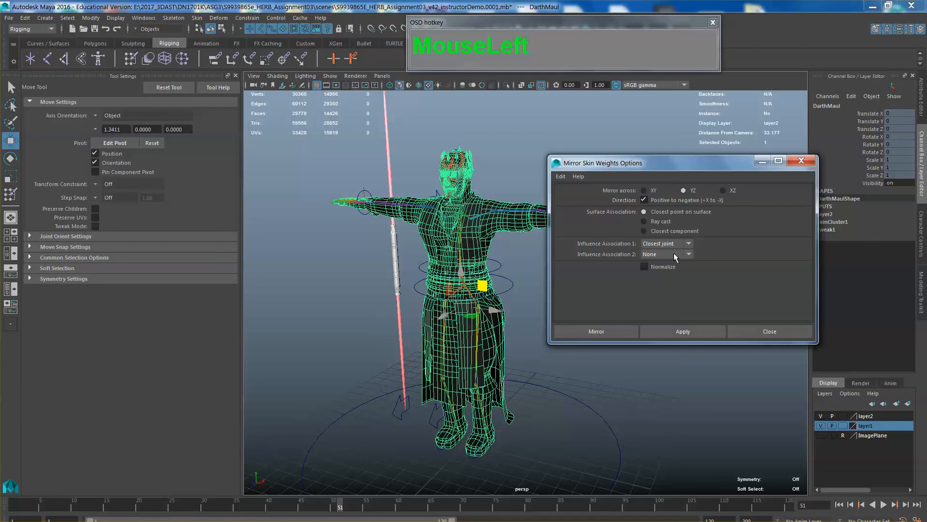
{"action": "left_click_drag", "start_coordinate": [673, 161], "coordinate": [748, 100]}
Examine the whole character from several angles to compare its left and right sides for mirroring across YZ
{"action": "scroll", "coordinate": [539, 318], "scroll_direction": "down", "scroll_amount": 4}
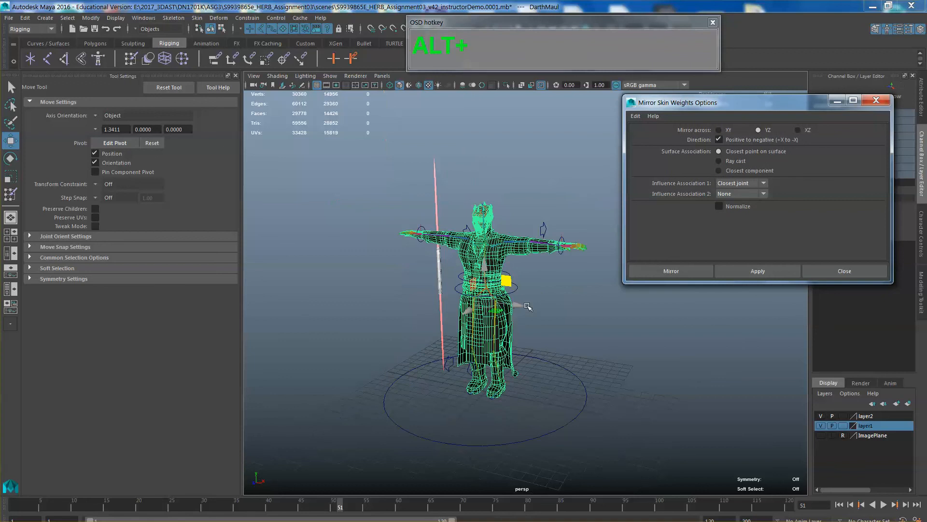
{"action": "middle_click_drag", "start_coordinate": [538, 318], "coordinate": [542, 285], "text": "alt"}
{"action": "scroll", "coordinate": [541, 285], "scroll_direction": "up", "scroll_amount": 4}
{"action": "left_click_drag", "start_coordinate": [544, 287], "coordinate": [498, 314], "text": "alt"}
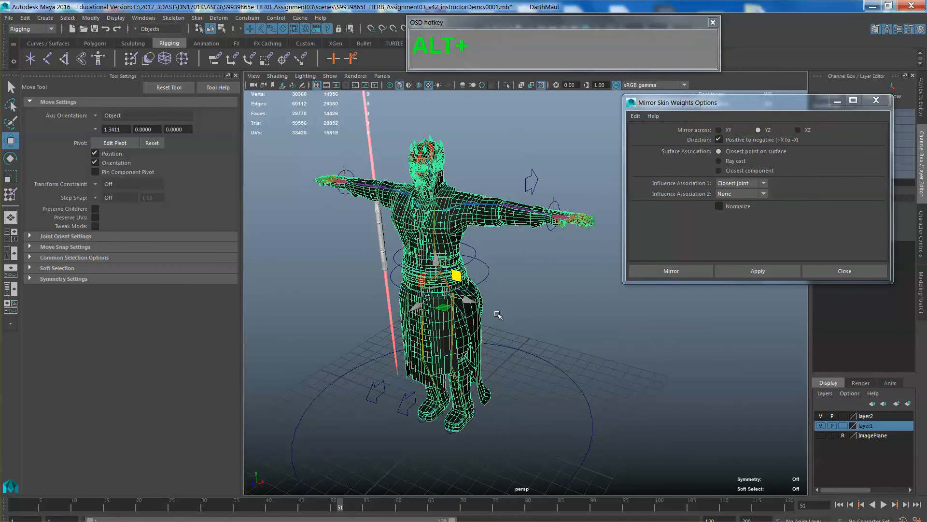
{"action": "middle_click_drag", "start_coordinate": [510, 311], "coordinate": [512, 308], "text": "alt"}
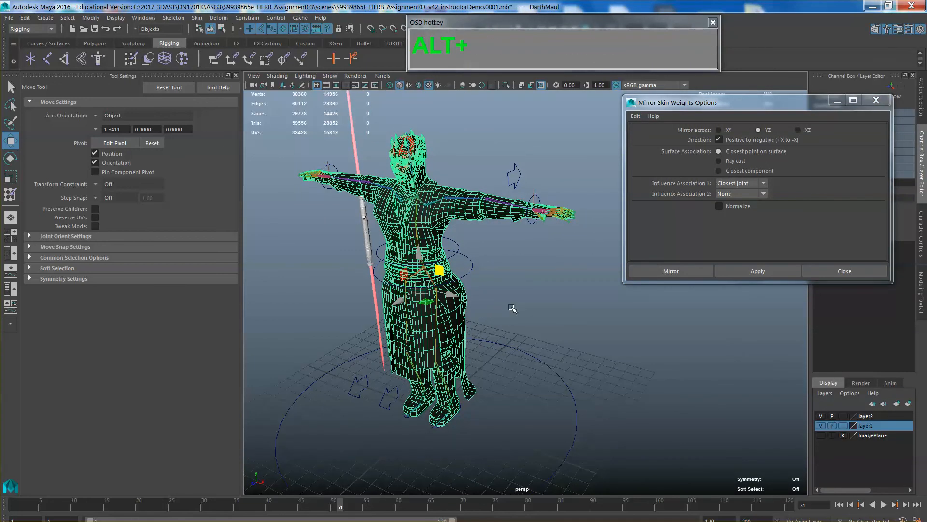
{"action": "left_click_drag", "start_coordinate": [516, 325], "coordinate": [548, 311], "text": "alt"}
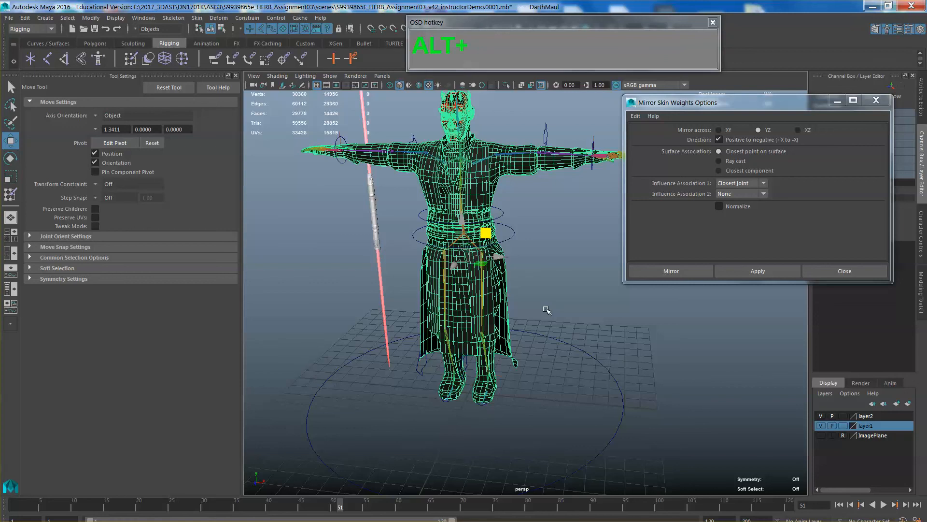
{"action": "left_click_drag", "start_coordinate": [585, 362], "coordinate": [493, 408], "text": "alt"}
{"action": "left_click_drag", "start_coordinate": [567, 402], "coordinate": [577, 362], "text": "alt"}
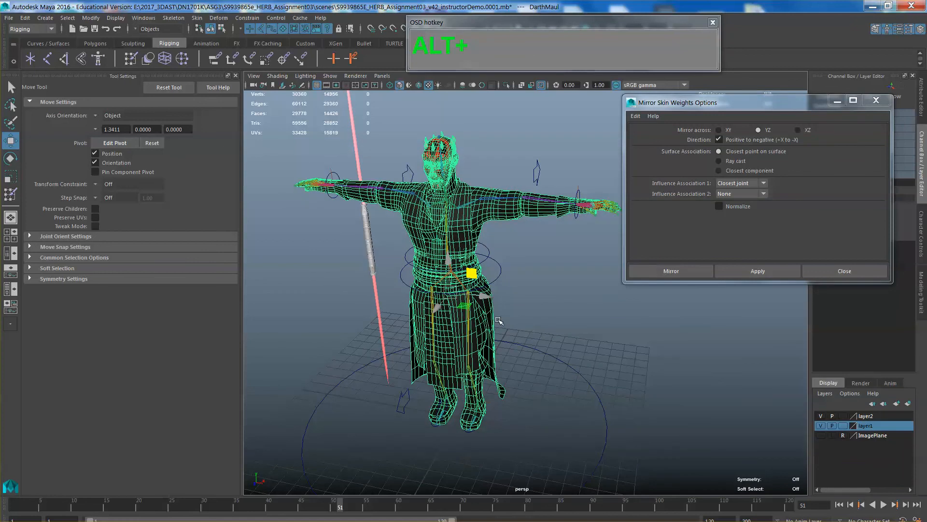
{"action": "left_click_drag", "start_coordinate": [529, 319], "coordinate": [529, 321], "text": "alt"}
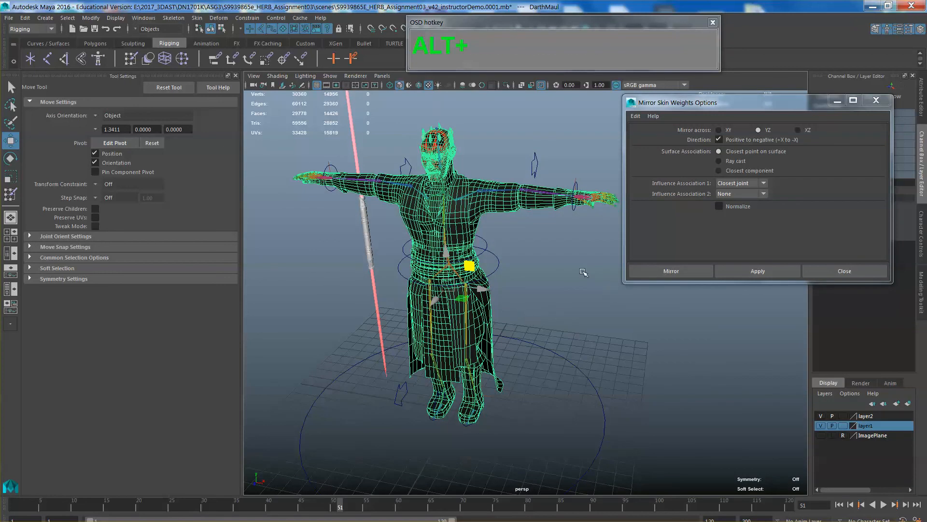
Select LeftHandCtrl, move it down beside the robe to lower the left arm, and switch to Rotate
{"action": "left_click", "coordinate": [10, 87]}
{"action": "left_click", "coordinate": [575, 211]}
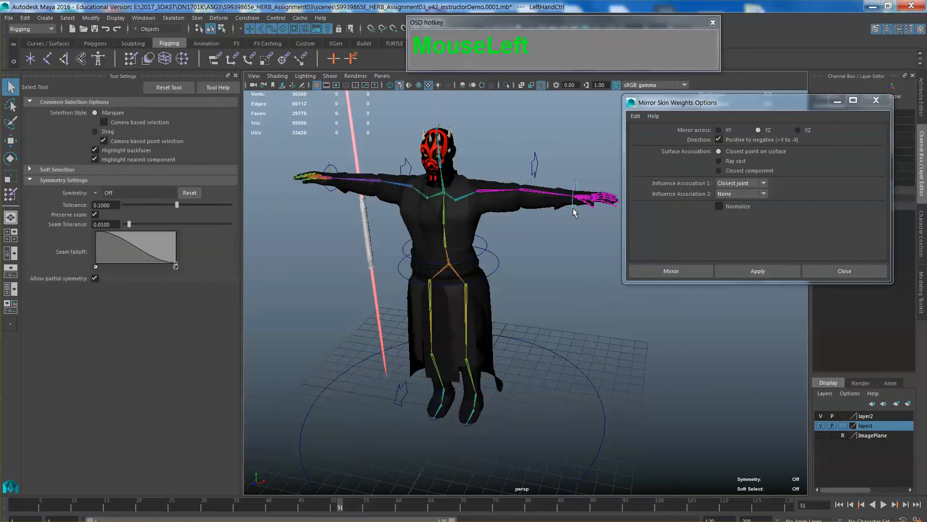
{"action": "key", "text": "w"}
{"action": "left_click_drag", "start_coordinate": [579, 224], "coordinate": [614, 243], "text": "alt"}
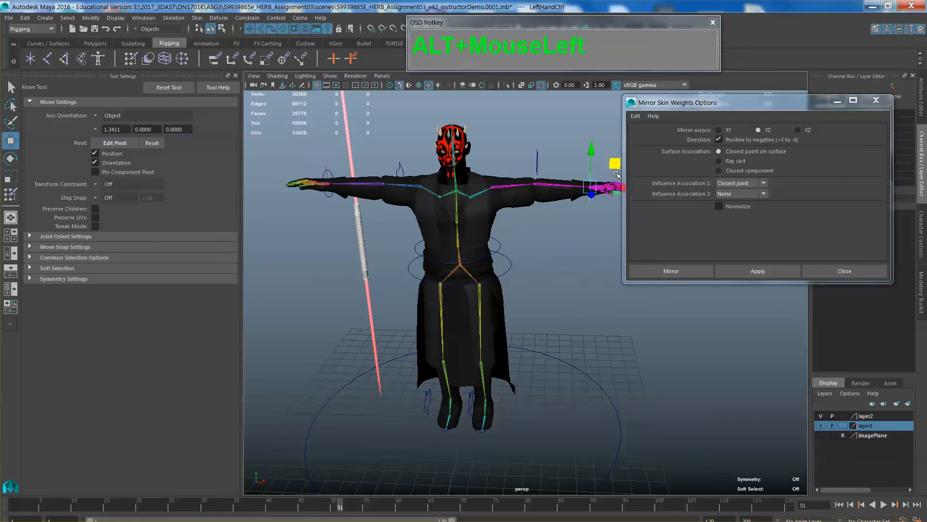
{"action": "left_click_drag", "start_coordinate": [615, 173], "coordinate": [528, 290]}
{"action": "key", "text": "w"}
{"action": "key", "text": "e"}
Rotate the base joints of the left hand's index and little fingers to test how the fingers deform
{"action": "scroll", "coordinate": [564, 296], "scroll_direction": "up", "scroll_amount": 5, "text": "alt"}
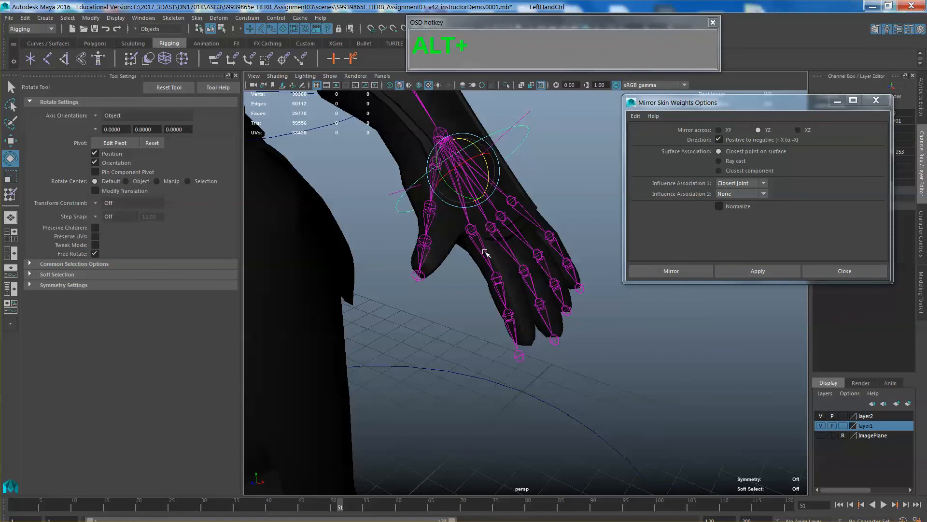
{"action": "left_click", "coordinate": [485, 252]}
{"action": "left_click_drag", "start_coordinate": [504, 261], "coordinate": [523, 252]}
{"action": "scroll", "coordinate": [524, 251], "scroll_direction": "up", "scroll_amount": 3, "text": "alt"}
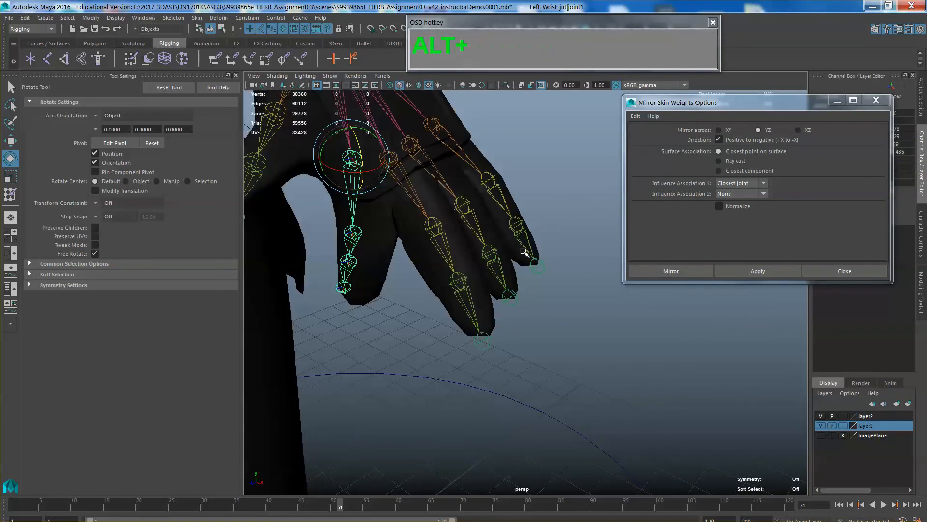
{"action": "scroll", "coordinate": [525, 251], "scroll_direction": "down", "scroll_amount": 3, "text": "alt"}
{"action": "scroll", "coordinate": [520, 256], "scroll_direction": "up", "scroll_amount": 2, "text": "alt"}
{"action": "left_click", "coordinate": [437, 225]}
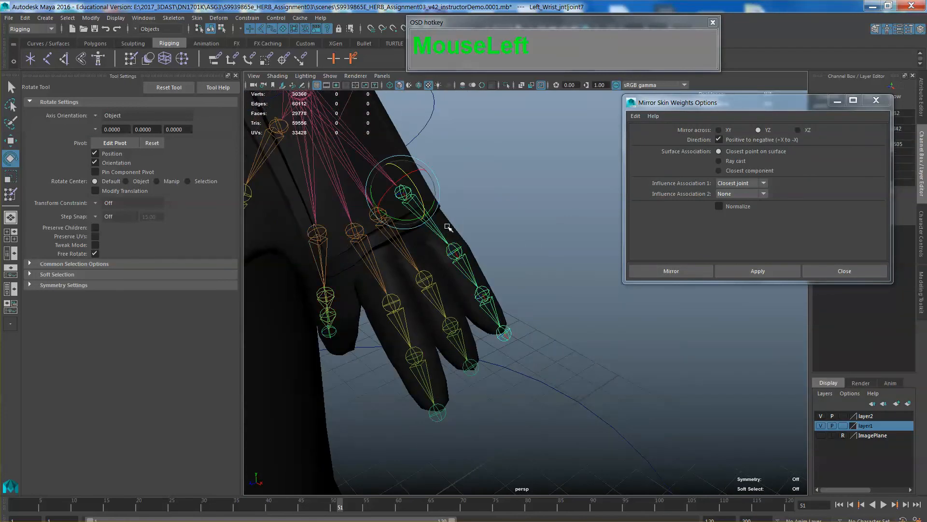
{"action": "left_click_drag", "start_coordinate": [419, 196], "coordinate": [432, 271]}
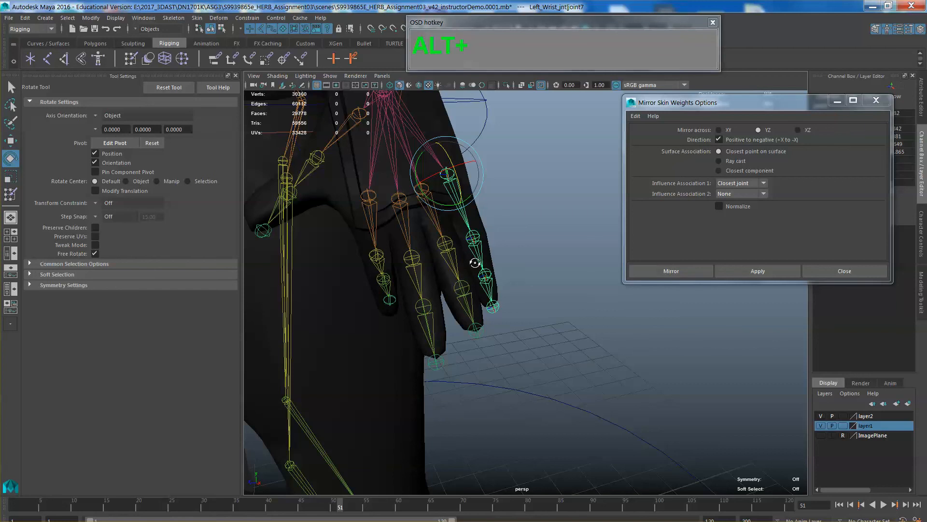
{"action": "left_click_drag", "start_coordinate": [474, 263], "coordinate": [481, 281], "text": "alt"}
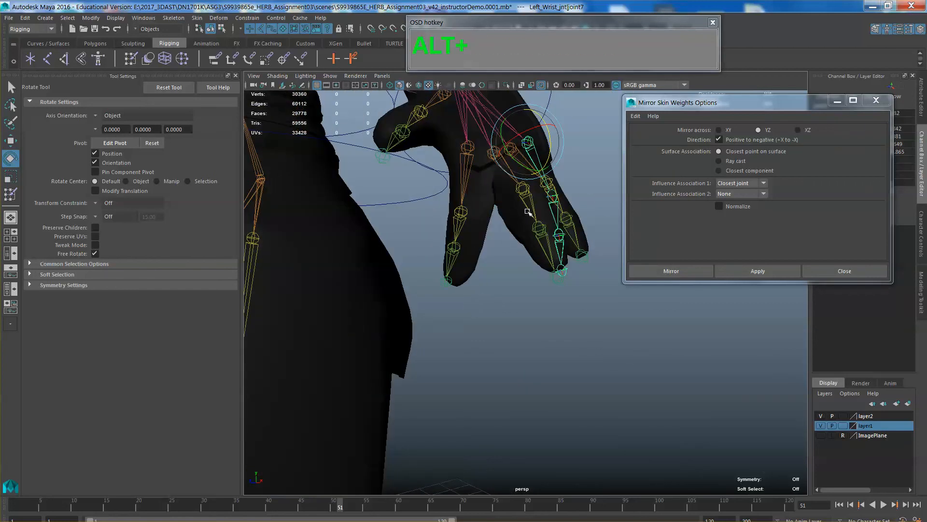
{"action": "left_click_drag", "start_coordinate": [527, 211], "coordinate": [576, 317], "text": "alt"}
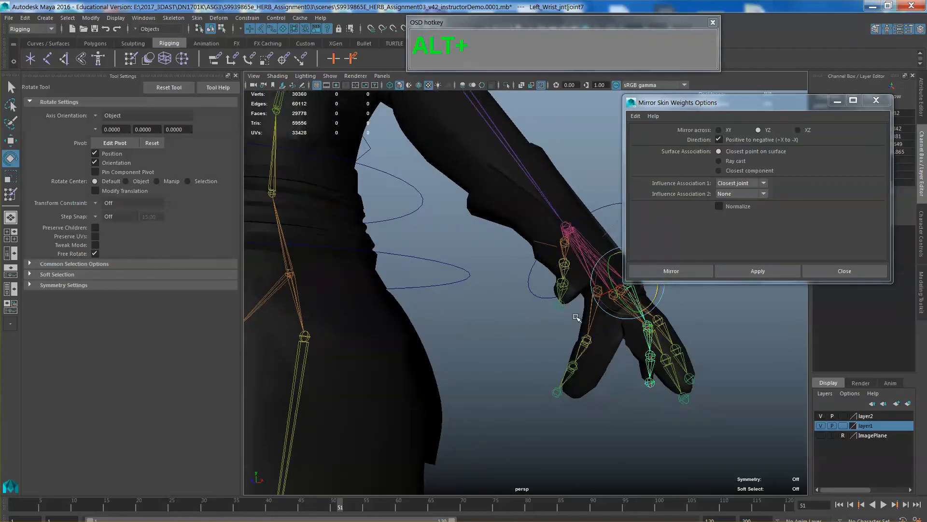
{"action": "middle_click_drag", "start_coordinate": [594, 326], "coordinate": [549, 323], "text": "alt"}
Undo the test rotations of the left hand's little and index fingers
{"action": "key", "text": "z"}
{"action": "key", "text": "z"}
{"action": "key", "text": "z"}
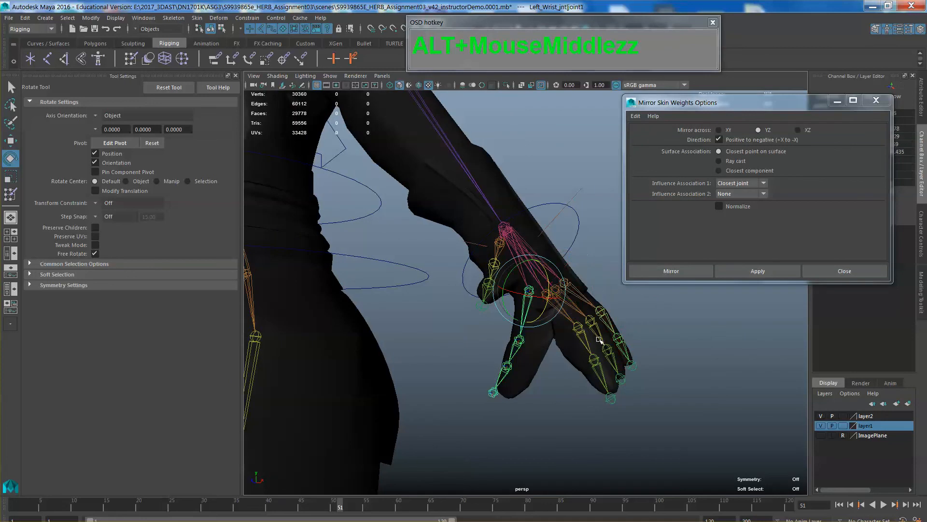
Select the left index finger's three joints together and rotate them to curl the finger into the palm
{"action": "left_click", "coordinate": [559, 341]}
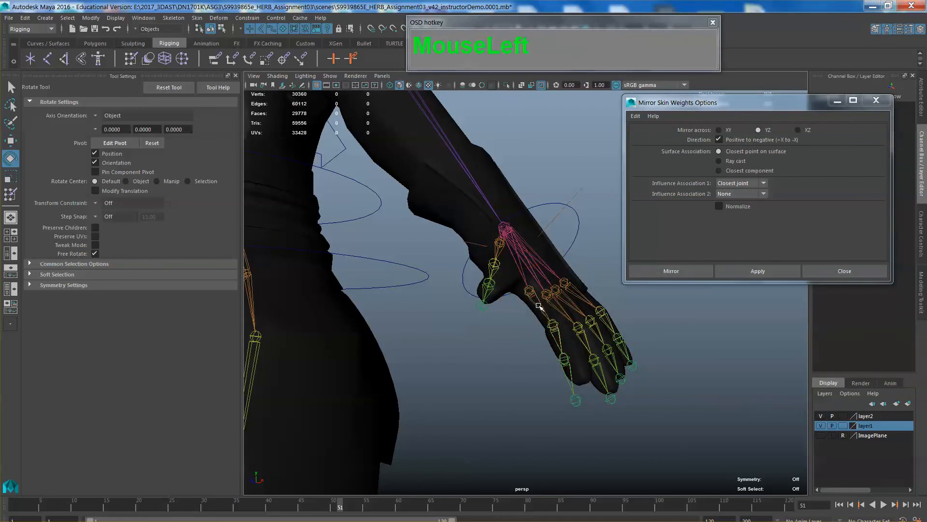
{"action": "left_click", "coordinate": [574, 384]}
{"action": "key", "text": "shift+q"}
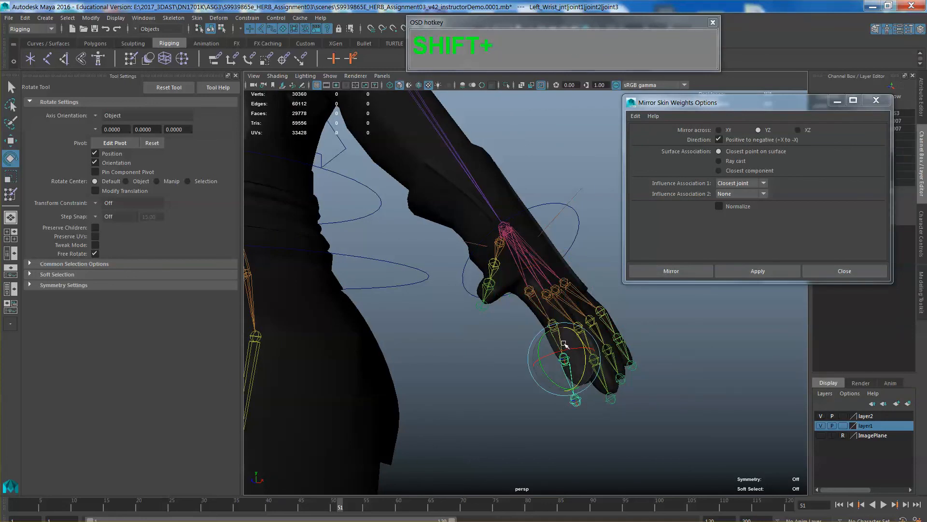
{"action": "left_click", "coordinate": [542, 308], "text": "shift"}
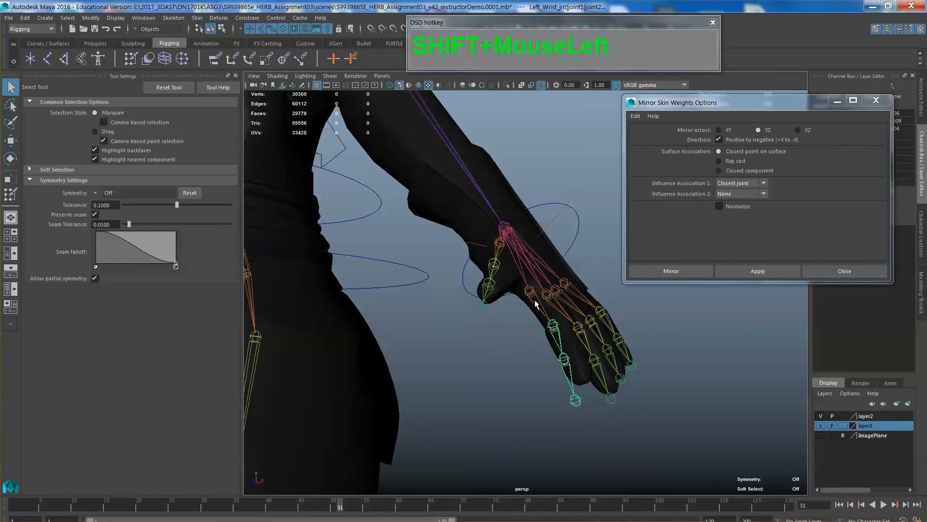
{"action": "key", "text": "shift+e"}
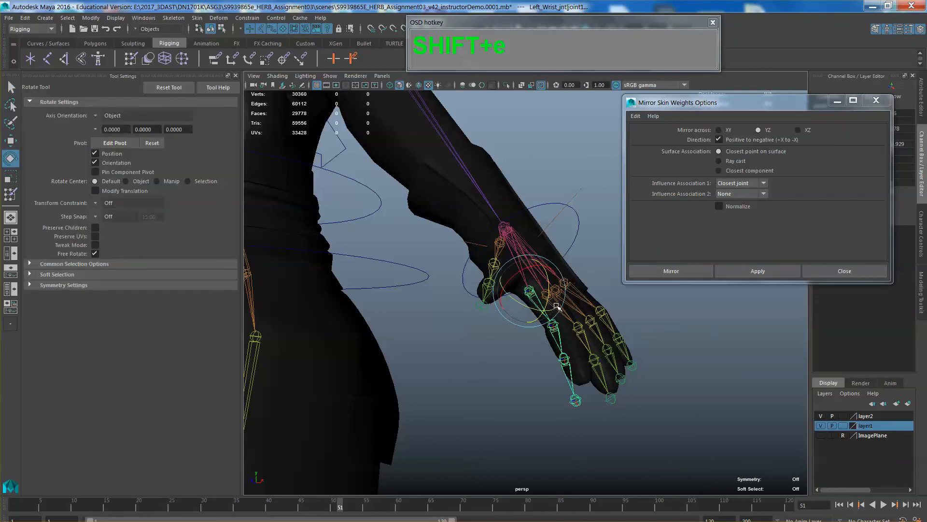
{"action": "left_click_drag", "start_coordinate": [548, 310], "coordinate": [549, 319]}
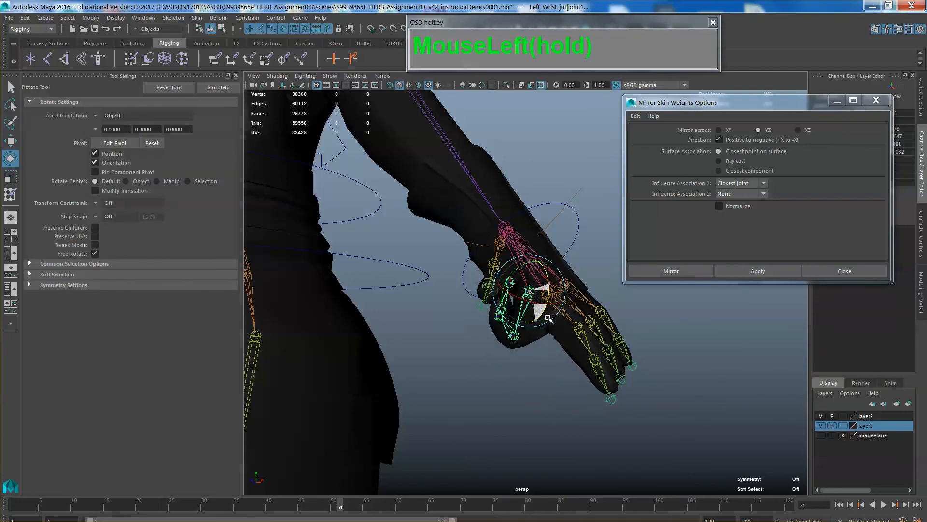
Select the left middle finger's three joints together and rotate them to curl the finger into the palm
{"action": "left_click", "coordinate": [602, 386]}
{"action": "left_click", "coordinate": [586, 342], "text": "shift"}
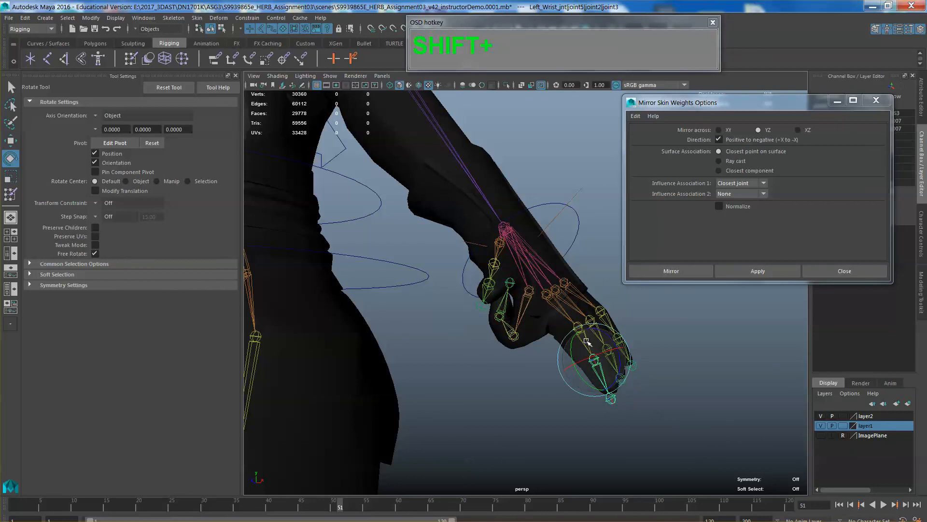
{"action": "key", "text": "q"}
{"action": "left_click", "coordinate": [559, 311], "text": "shift"}
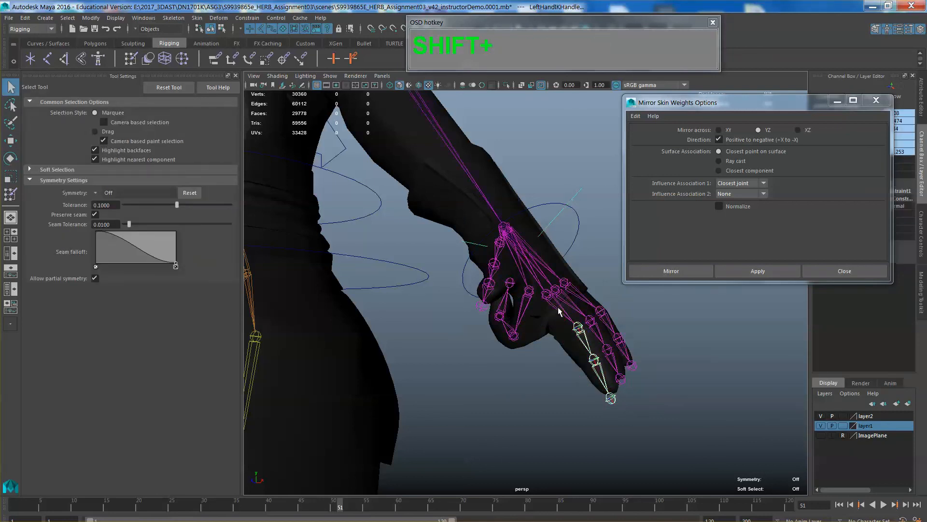
{"action": "left_click", "coordinate": [556, 310], "text": "shift"}
{"action": "left_click", "coordinate": [606, 383]}
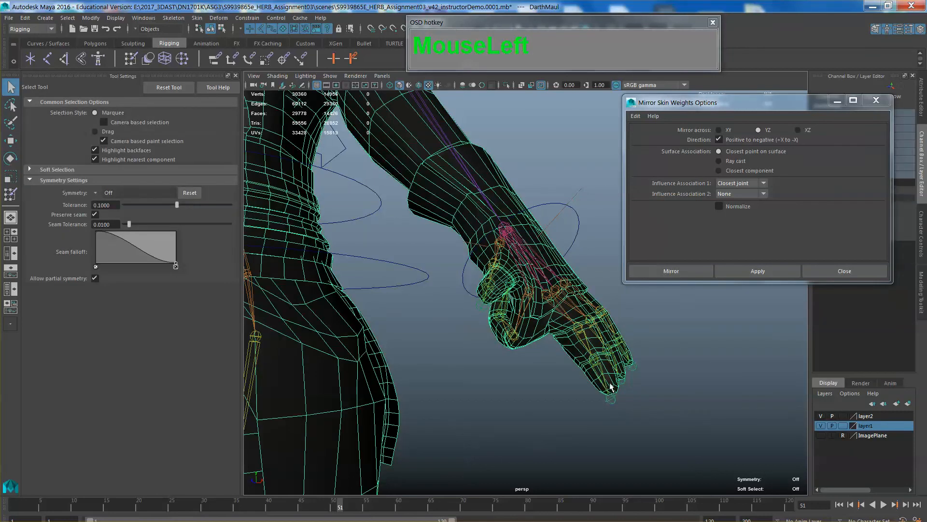
{"action": "left_click", "coordinate": [604, 388]}
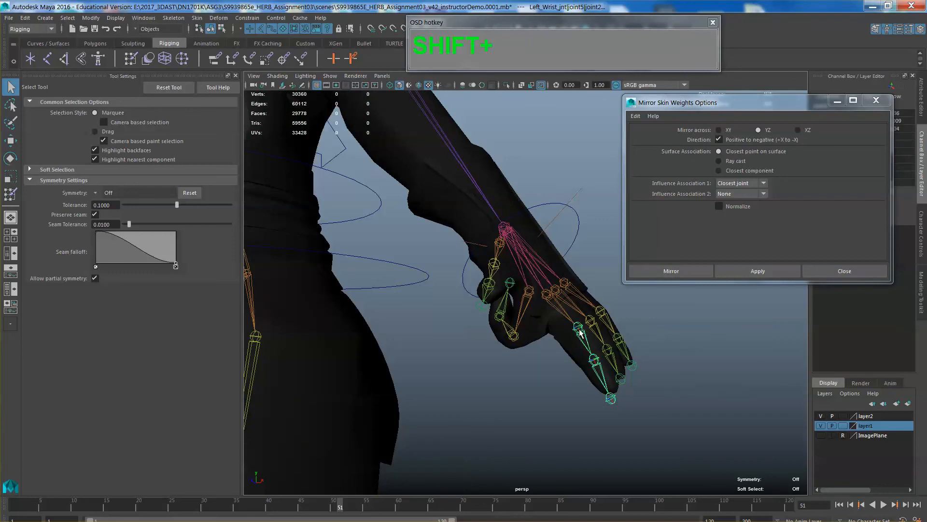
{"action": "key", "text": "e"}
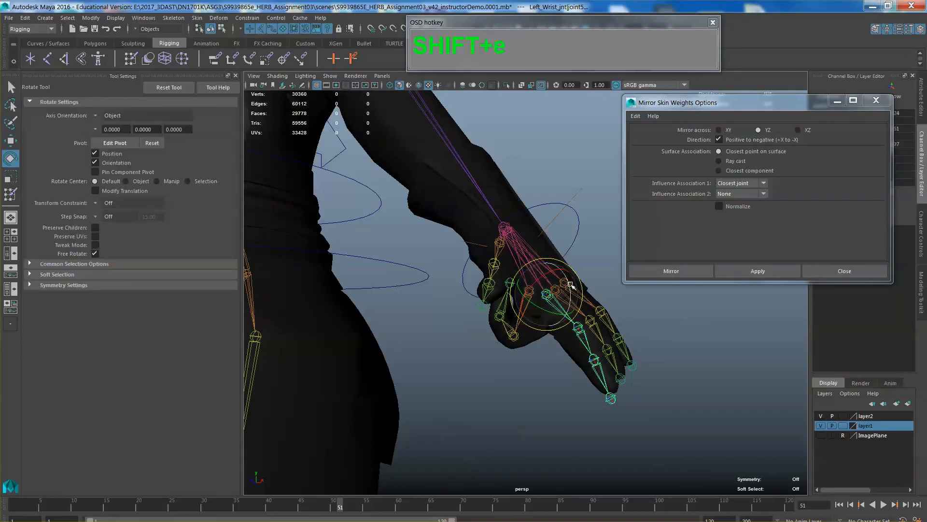
{"action": "left_click_drag", "start_coordinate": [556, 303], "coordinate": [563, 327]}
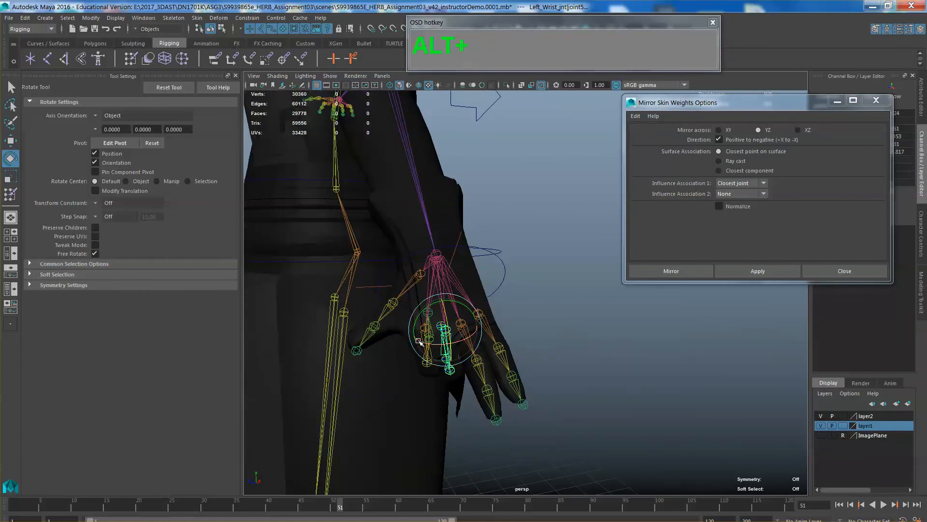
Select the left thumb's joints together and rotate them to fold the thumb inward
{"action": "left_click", "coordinate": [414, 285]}
{"action": "left_click_drag", "start_coordinate": [369, 343], "coordinate": [363, 333]}
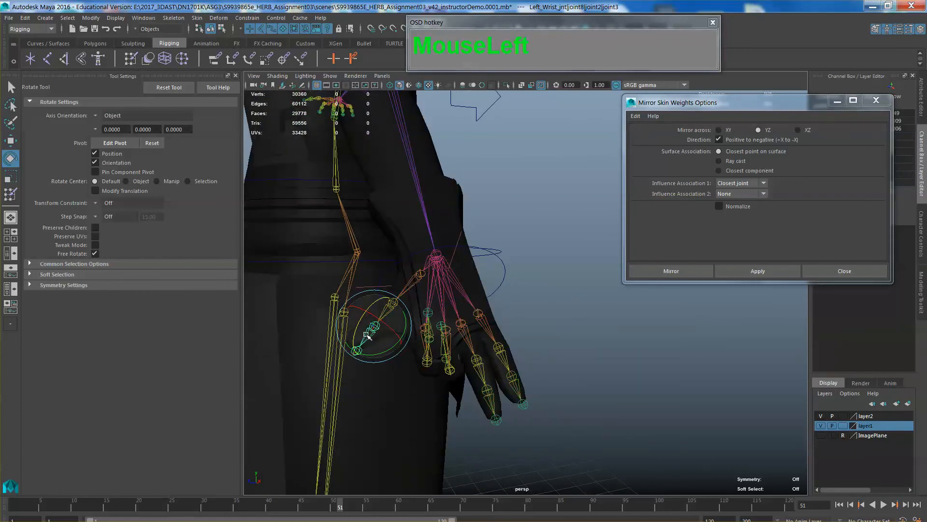
{"action": "key", "text": "shift+q"}
{"action": "left_click", "coordinate": [391, 305], "text": "shift"}
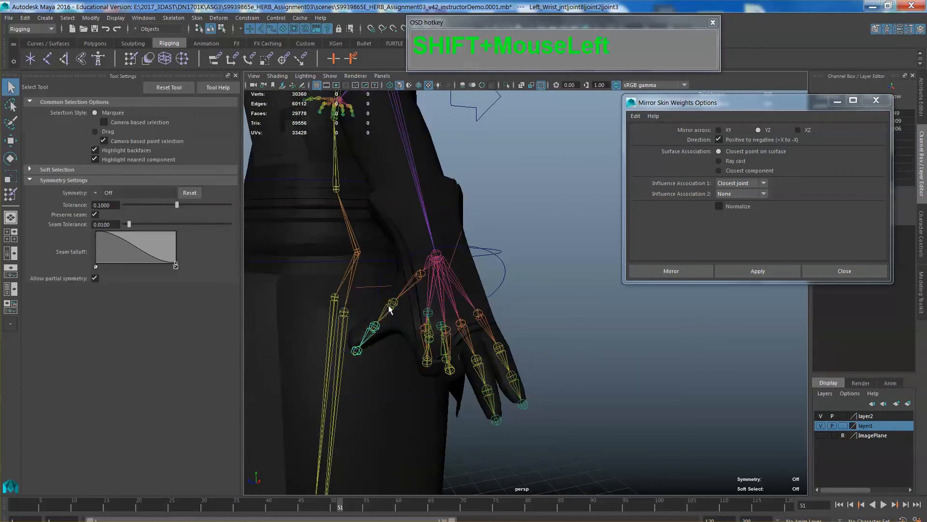
{"action": "left_click", "coordinate": [416, 277], "text": "shift"}
{"action": "key", "text": "shift+e"}
{"action": "left_click_drag", "start_coordinate": [408, 268], "coordinate": [486, 294]}
Select all joints of the left ring and little fingers and rotate them together to close the fist
{"action": "left_click", "coordinate": [485, 296]}
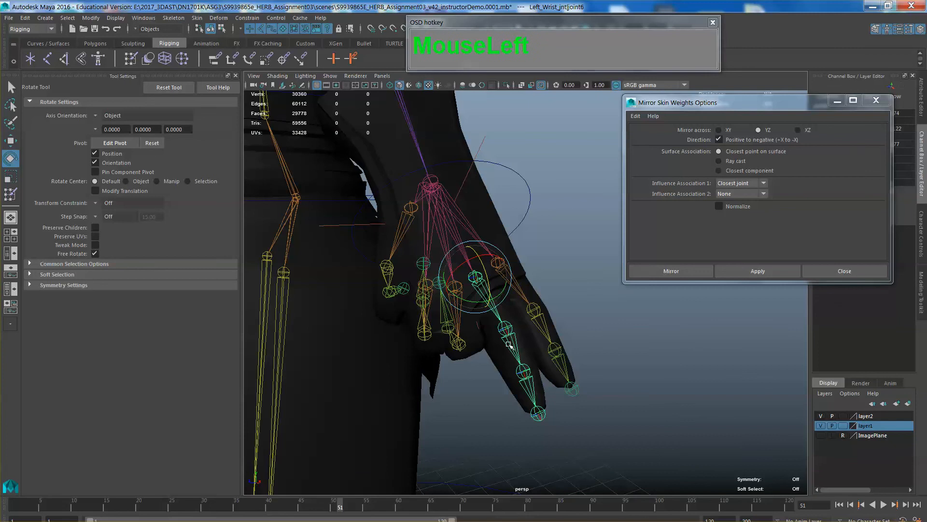
{"action": "left_click", "coordinate": [534, 397]}
{"action": "key", "text": "shift+q"}
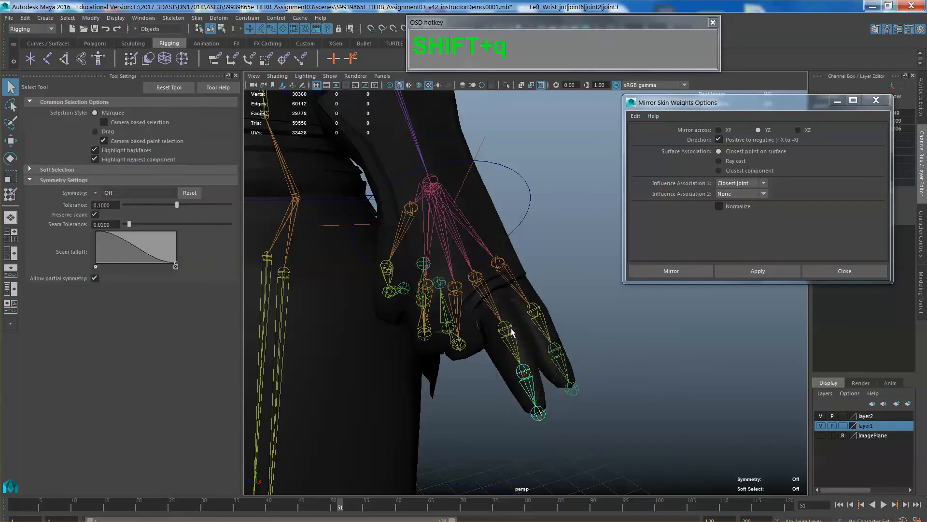
{"action": "left_click", "coordinate": [539, 316], "text": "shift"}
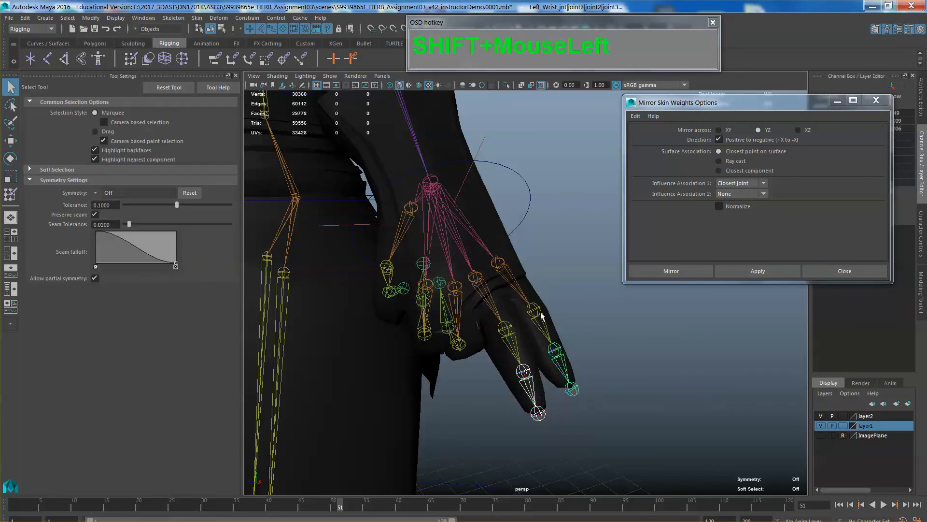
{"action": "left_click", "coordinate": [506, 346], "text": "shift"}
{"action": "left_click", "coordinate": [516, 282], "text": "shift"}
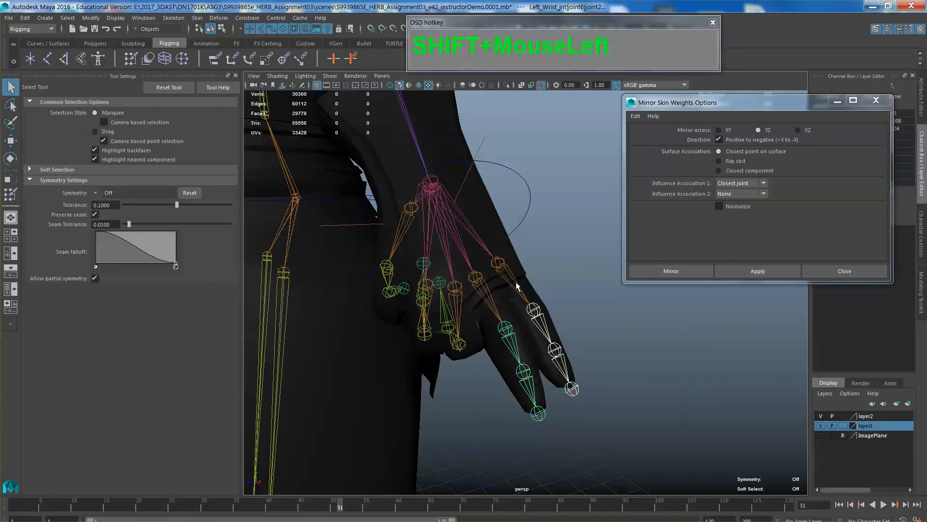
{"action": "left_click", "coordinate": [488, 297], "text": "shift"}
{"action": "key", "text": "shift+e"}
{"action": "left_click_drag", "start_coordinate": [486, 278], "coordinate": [489, 302]}
Select LeftHandCtrl and move it in toward the hip so the left elbow bends sharply
{"action": "scroll", "coordinate": [531, 314], "scroll_direction": "down", "scroll_amount": 5}
{"action": "left_click", "coordinate": [549, 317]}
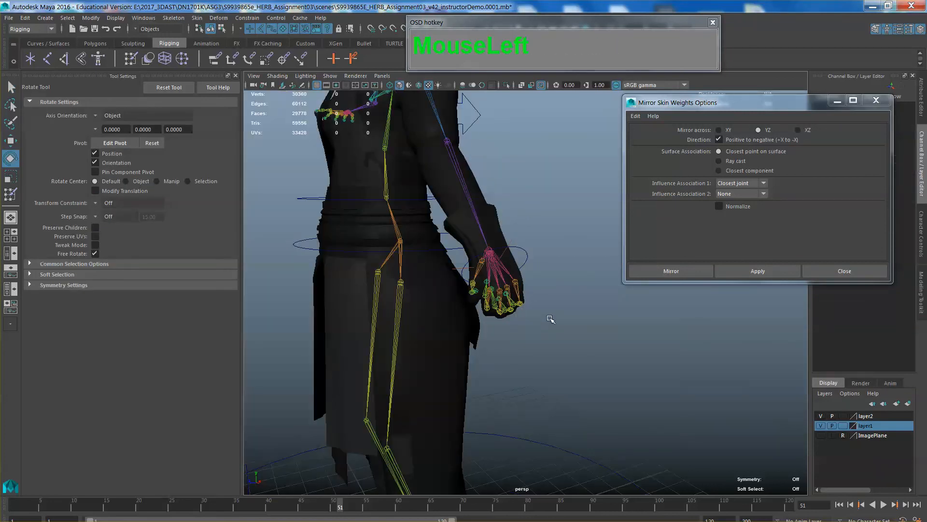
{"action": "left_click_drag", "start_coordinate": [549, 316], "coordinate": [618, 300], "text": "alt"}
{"action": "left_click", "coordinate": [583, 252]}
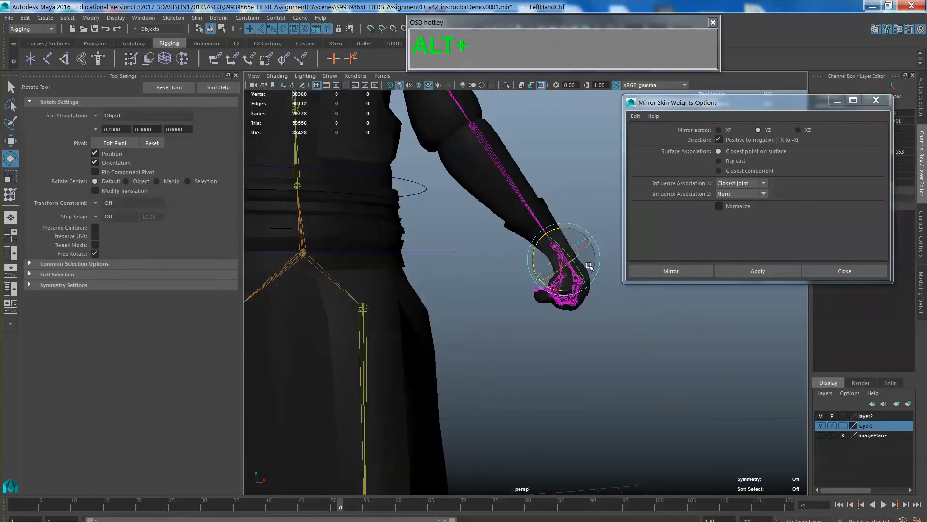
{"action": "left_click_drag", "start_coordinate": [582, 252], "coordinate": [570, 226], "text": "alt"}
{"action": "scroll", "coordinate": [584, 284], "scroll_direction": "down", "scroll_amount": 2}
{"action": "key", "text": "w"}
{"action": "left_click_drag", "start_coordinate": [570, 226], "coordinate": [441, 244], "text": "alt"}
{"action": "key", "text": "e"}
{"action": "key", "text": "w"}
{"action": "right_click_drag", "start_coordinate": [442, 246], "coordinate": [498, 203], "text": "alt"}
{"action": "middle_click_drag", "start_coordinate": [498, 202], "coordinate": [507, 271], "text": "alt"}
{"action": "left_click_drag", "start_coordinate": [507, 270], "coordinate": [534, 263], "text": "alt"}
{"action": "middle_click_drag", "start_coordinate": [485, 181], "coordinate": [494, 204], "text": "alt"}
{"action": "mouse_move", "coordinate": [495, 205]}
{"action": "left_mouse_down", "text": "alt"}
{"action": "mouse_move", "coordinate": [544, 207]}
{"action": "mouse_move", "coordinate": [555, 217]}
{"action": "mouse_move", "coordinate": [491, 192]}
{"action": "left_mouse_up", "text": "alt"}
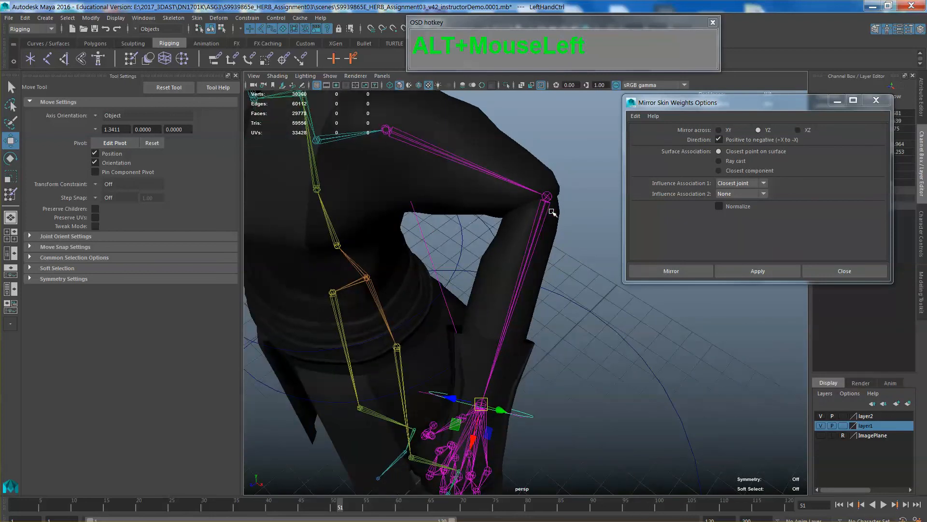
Select the DarthMaul mesh, start the Paint Skin Weights tool and display the Left_lowerArm_jnt influence
{"action": "left_click", "coordinate": [534, 246]}
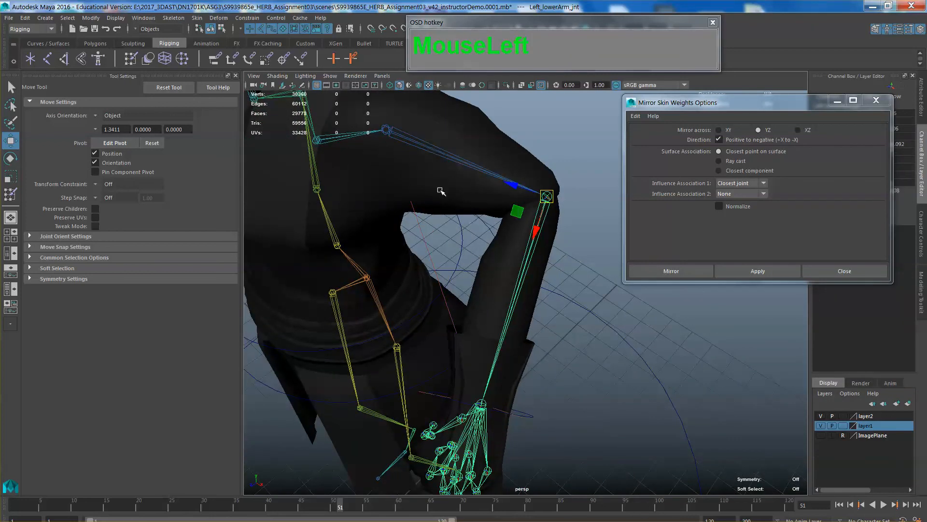
{"action": "left_click", "coordinate": [459, 203]}
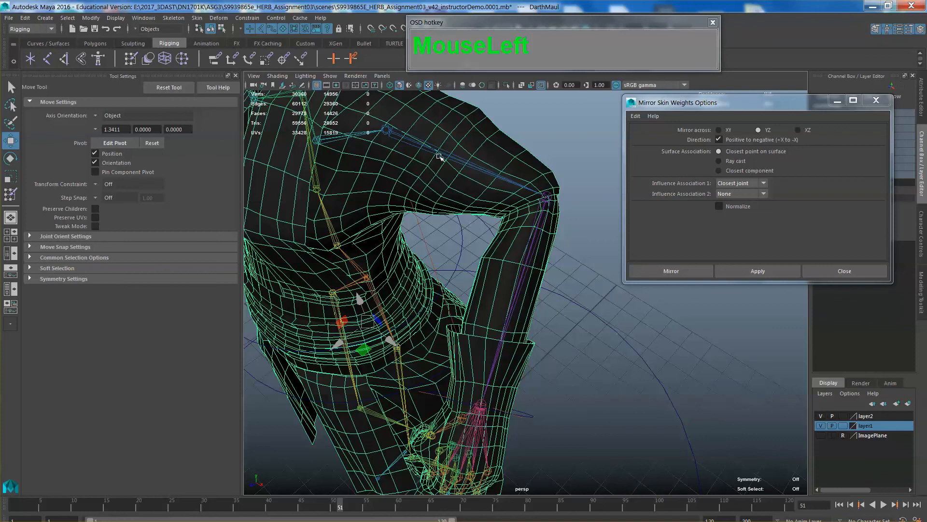
{"action": "left_click", "coordinate": [9, 197]}
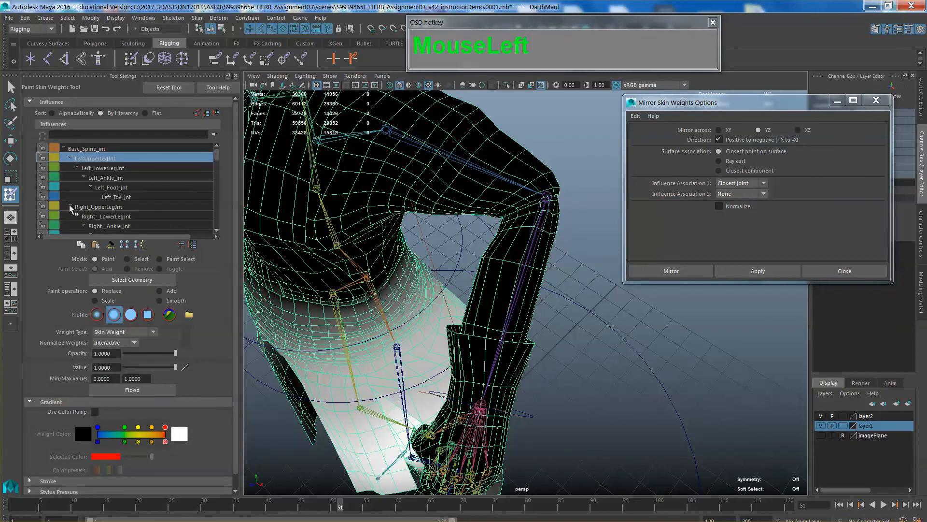
{"action": "scroll", "coordinate": [174, 188], "scroll_direction": "down", "scroll_amount": 5}
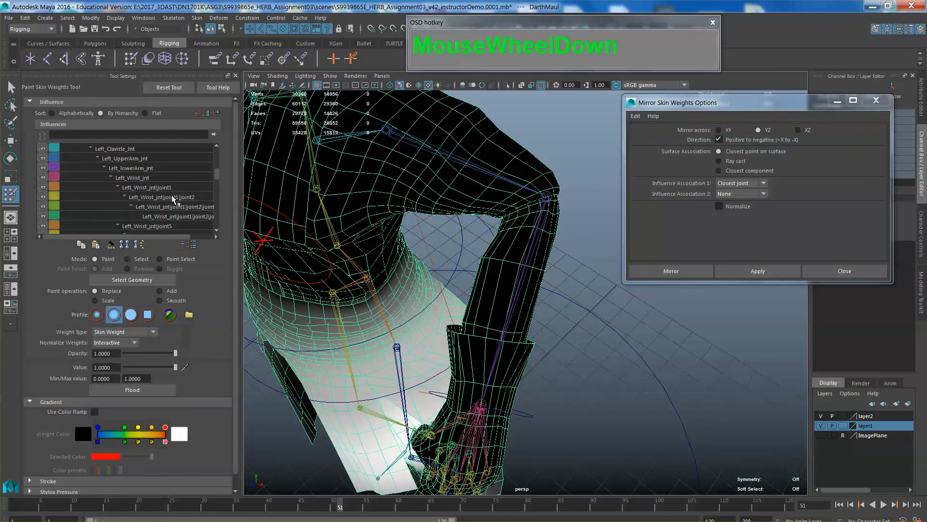
{"action": "scroll", "coordinate": [147, 187], "scroll_direction": "down", "scroll_amount": 1}
{"action": "scroll", "coordinate": [147, 188], "scroll_direction": "up", "scroll_amount": 1}
{"action": "left_click", "coordinate": [131, 176]}
{"action": "left_click", "coordinate": [131, 167]}
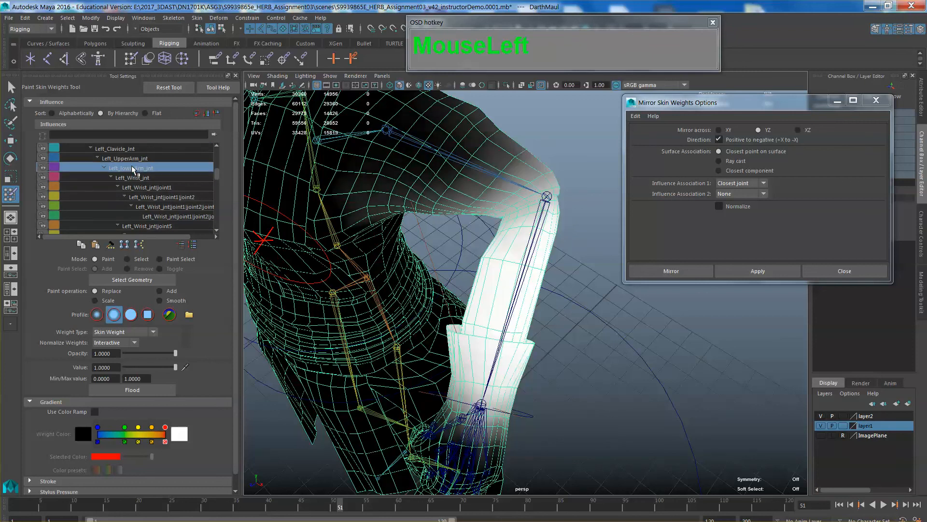
Compare the weights of the left upper arm, lower arm and wrist influences, ending on Left_lowerArm_jnt
{"action": "left_click", "coordinate": [127, 156]}
{"action": "left_click", "coordinate": [130, 169]}
{"action": "left_click", "coordinate": [136, 177]}
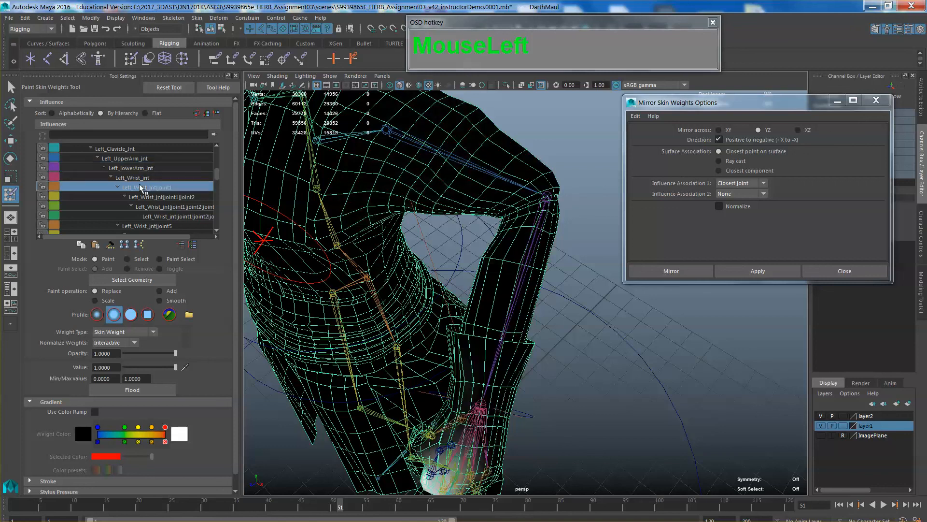
{"action": "left_click", "coordinate": [133, 168]}
{"action": "left_click", "coordinate": [131, 177]}
{"action": "left_click", "coordinate": [133, 168]}
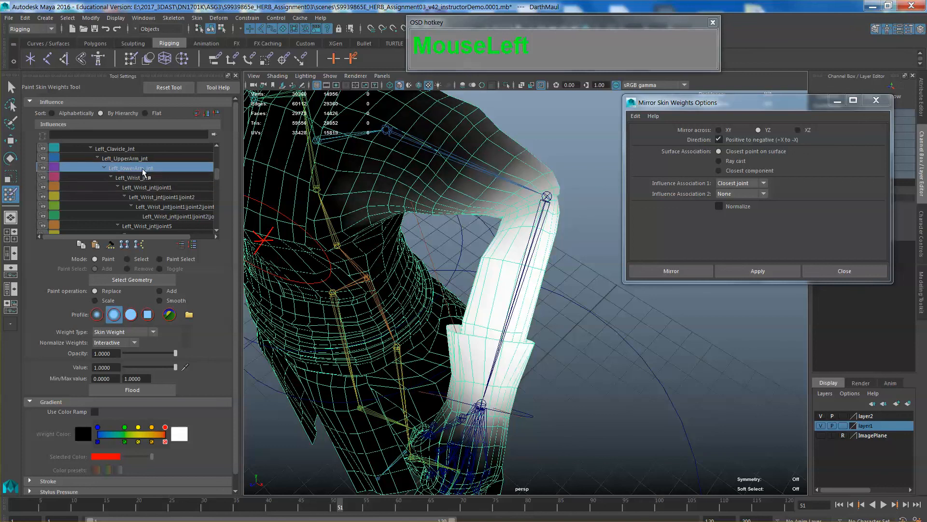
Paint out the Left_lowerArm_jnt influence on the left upper arm, using Replace strokes with the inverted value
{"action": "left_click_drag", "start_coordinate": [620, 239], "coordinate": [594, 224], "text": "alt"}
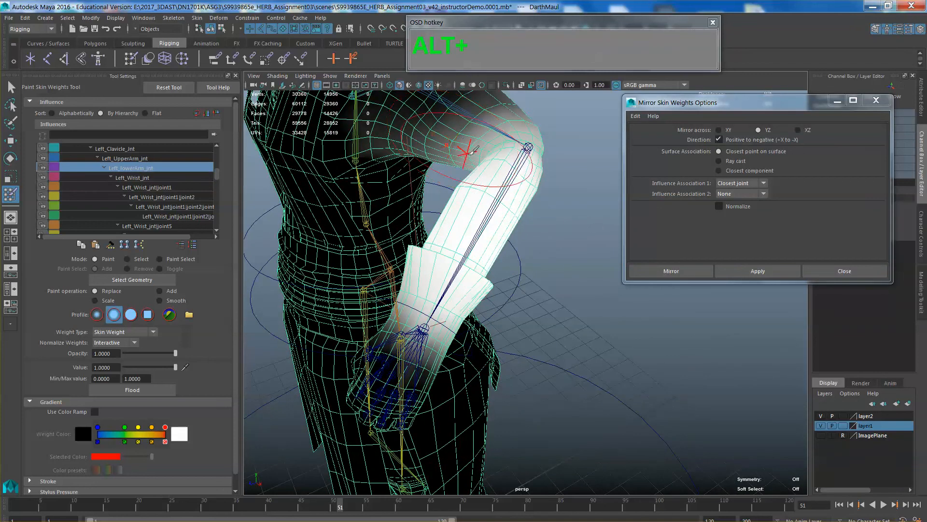
{"action": "middle_click_drag", "start_coordinate": [473, 151], "coordinate": [475, 198], "text": "alt"}
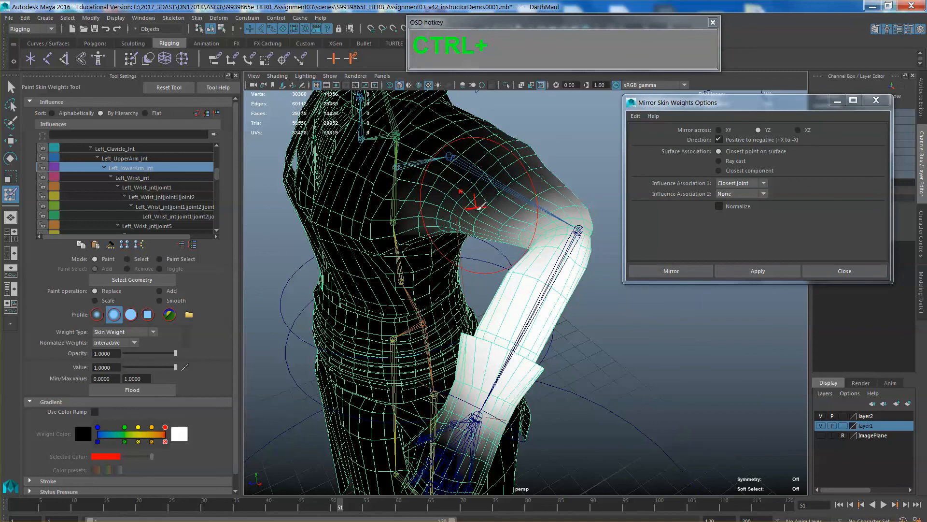
{"action": "mouse_move", "coordinate": [478, 207]}
{"action": "left_mouse_down", "text": "ctrl"}
{"action": "mouse_move", "coordinate": [435, 224]}
{"action": "mouse_move", "coordinate": [512, 203]}
{"action": "mouse_move", "coordinate": [548, 172]}
{"action": "mouse_move", "coordinate": [381, 198]}
{"action": "left_mouse_up", "text": "ctrl"}
{"action": "mouse_move", "coordinate": [513, 208]}
{"action": "left_mouse_down", "text": "ctrl"}
{"action": "mouse_move", "coordinate": [518, 223]}
{"action": "mouse_move", "coordinate": [524, 201]}
{"action": "mouse_move", "coordinate": [514, 223]}
{"action": "mouse_move", "coordinate": [503, 223]}
{"action": "mouse_move", "coordinate": [526, 214]}
{"action": "mouse_move", "coordinate": [463, 237]}
{"action": "mouse_move", "coordinate": [314, 232]}
{"action": "left_mouse_up", "text": "ctrl"}
Choose the Left_UpperArm_jnt influence and paint its weight off the chest side and the forearm
{"action": "left_click", "coordinate": [127, 158]}
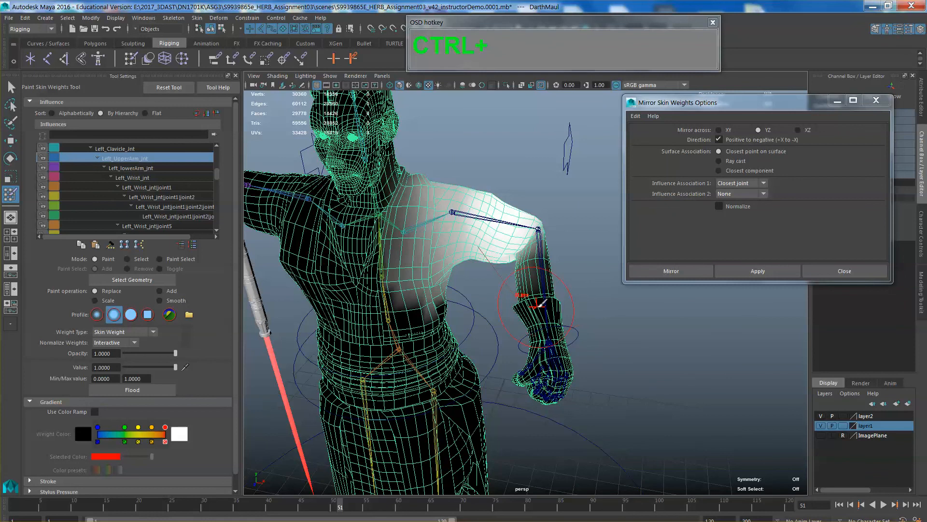
{"action": "mouse_move", "coordinate": [540, 303]}
{"action": "left_mouse_down", "text": "ctrl"}
{"action": "mouse_move", "coordinate": [541, 285]}
{"action": "mouse_move", "coordinate": [425, 285]}
{"action": "left_mouse_up", "text": "ctrl"}
{"action": "mouse_move", "coordinate": [500, 237]}
{"action": "left_mouse_down", "text": "ctrl"}
{"action": "mouse_move", "coordinate": [490, 252]}
{"action": "mouse_move", "coordinate": [495, 274]}
{"action": "mouse_move", "coordinate": [480, 226]}
{"action": "mouse_move", "coordinate": [468, 245]}
{"action": "mouse_move", "coordinate": [449, 243]}
{"action": "mouse_move", "coordinate": [512, 280]}
{"action": "mouse_move", "coordinate": [585, 296]}
{"action": "mouse_move", "coordinate": [549, 311]}
{"action": "mouse_move", "coordinate": [531, 305]}
{"action": "mouse_move", "coordinate": [546, 313]}
{"action": "left_mouse_up", "text": "ctrl"}
{"action": "scroll", "coordinate": [479, 226], "scroll_direction": "up", "scroll_amount": 3}
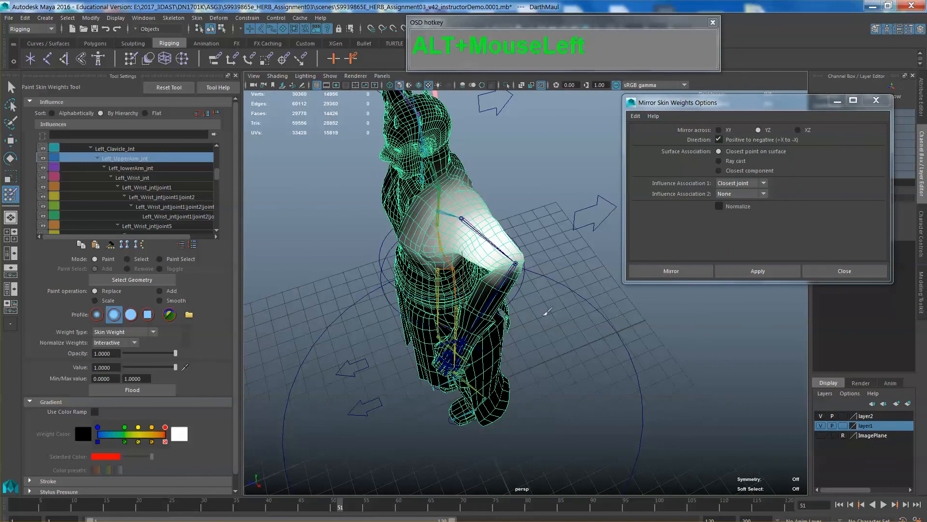
{"action": "mouse_move", "coordinate": [526, 420]}
{"action": "left_mouse_down", "text": "alt"}
{"action": "mouse_move", "coordinate": [522, 379]}
{"action": "mouse_move", "coordinate": [545, 356]}
{"action": "mouse_move", "coordinate": [485, 363]}
{"action": "mouse_move", "coordinate": [550, 333]}
{"action": "mouse_move", "coordinate": [488, 332]}
{"action": "mouse_move", "coordinate": [505, 367]}
{"action": "mouse_move", "coordinate": [451, 321]}
{"action": "mouse_move", "coordinate": [503, 382]}
{"action": "mouse_move", "coordinate": [537, 383]}
{"action": "mouse_move", "coordinate": [449, 314]}
{"action": "mouse_move", "coordinate": [500, 359]}
{"action": "mouse_move", "coordinate": [491, 321]}
{"action": "mouse_move", "coordinate": [493, 346]}
{"action": "left_mouse_up", "text": "alt"}
Leave weight painting and select LeftHandCtrl, the left clavicle and the upper arm joint to check the repainted arm
{"action": "key", "text": "q"}
{"action": "left_click", "coordinate": [530, 341]}
{"action": "key", "text": "w"}
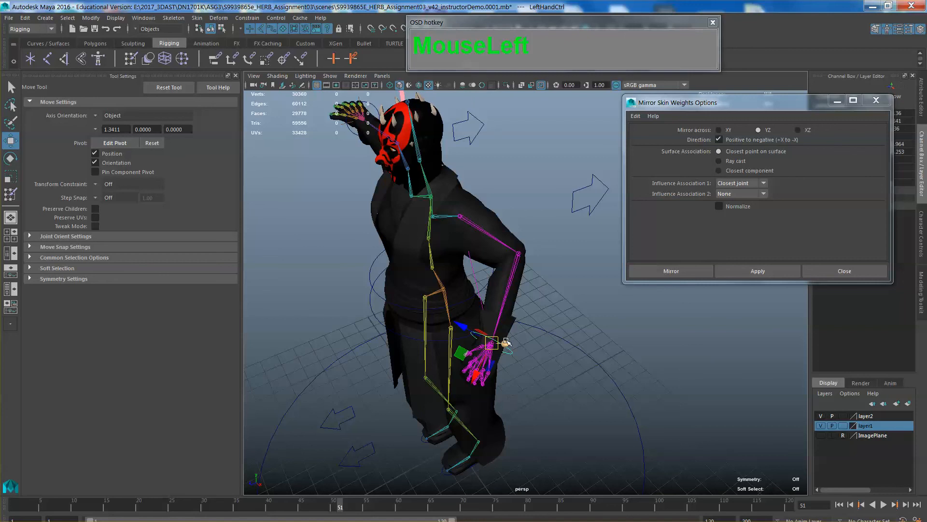
{"action": "left_click", "coordinate": [446, 214]}
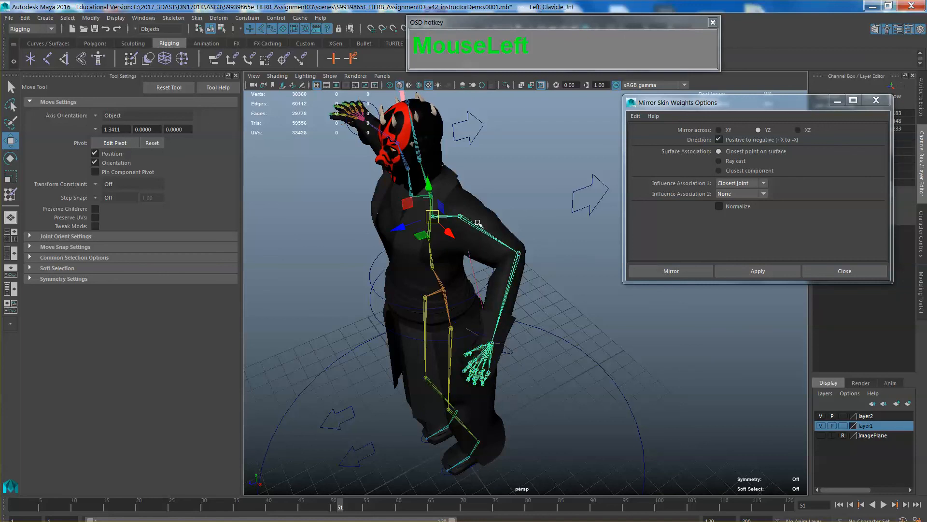
{"action": "left_click_drag", "start_coordinate": [561, 314], "coordinate": [535, 319], "text": "alt"}
{"action": "scroll", "coordinate": [534, 289], "scroll_direction": "up", "scroll_amount": 2}
{"action": "scroll", "coordinate": [533, 290], "scroll_direction": "down", "scroll_amount": 2, "text": "alt"}
{"action": "middle_click_drag", "start_coordinate": [533, 289], "coordinate": [538, 311], "text": "alt"}
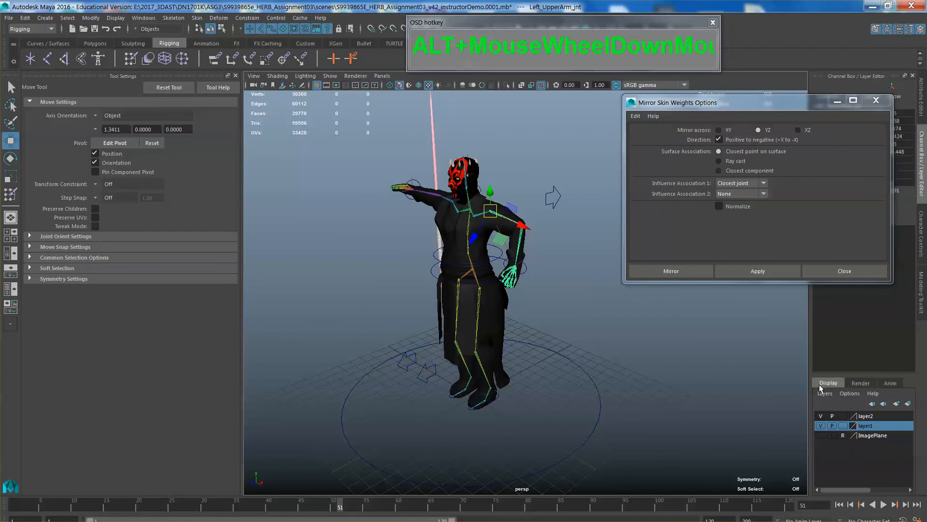